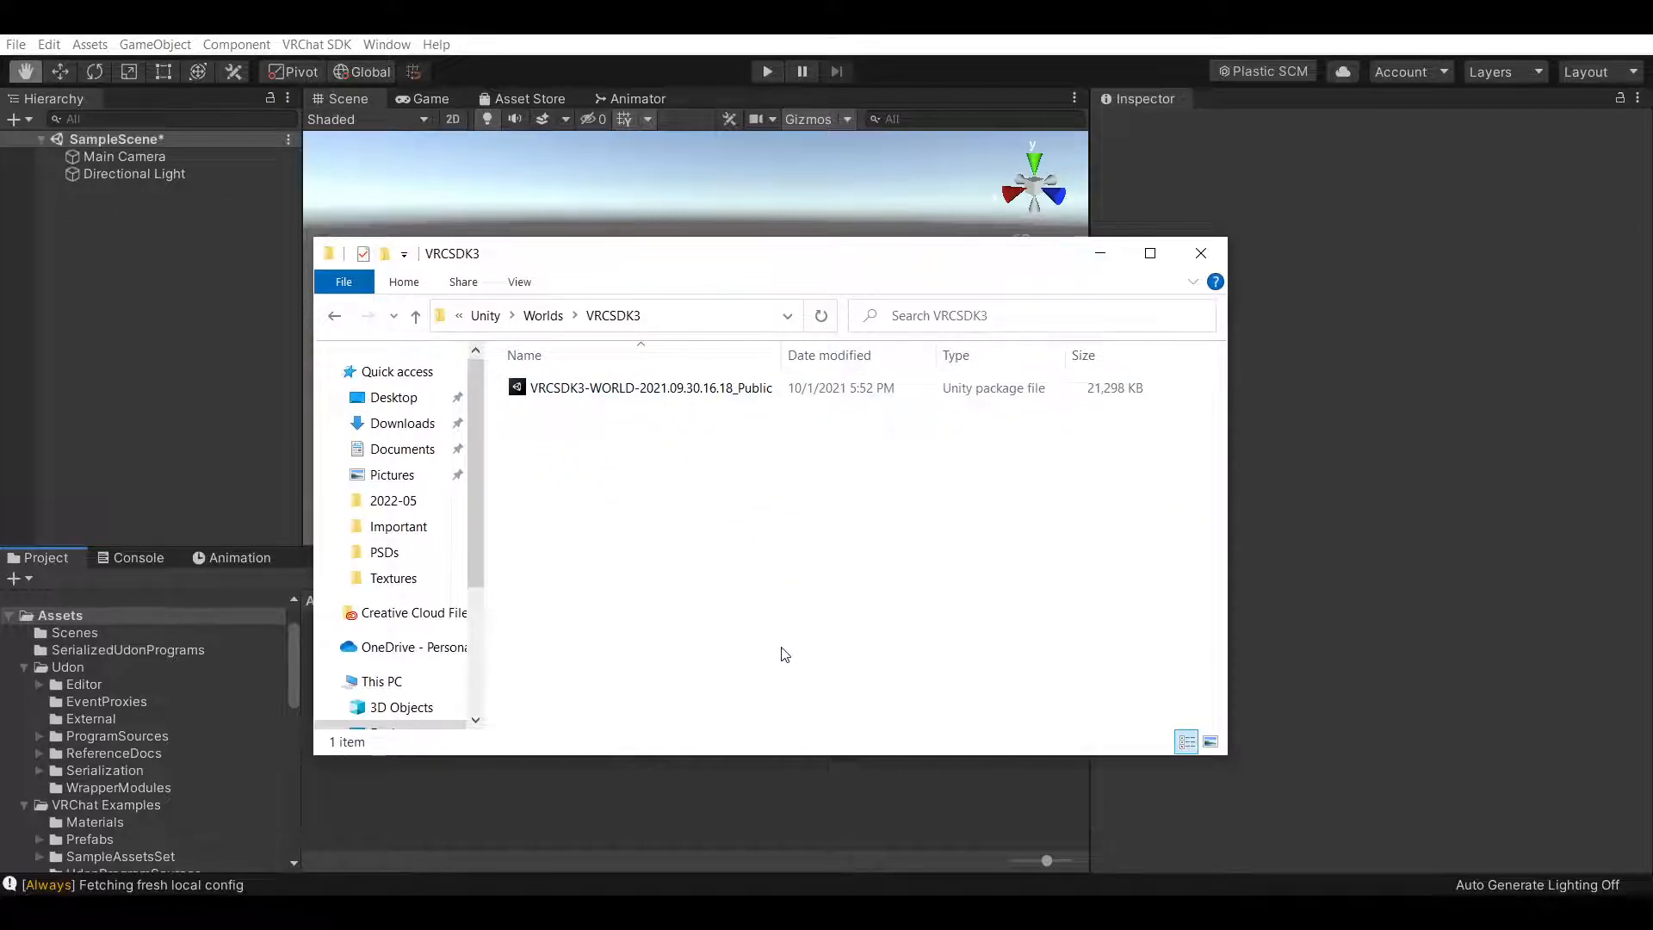
pyautogui.click(1100, 253)
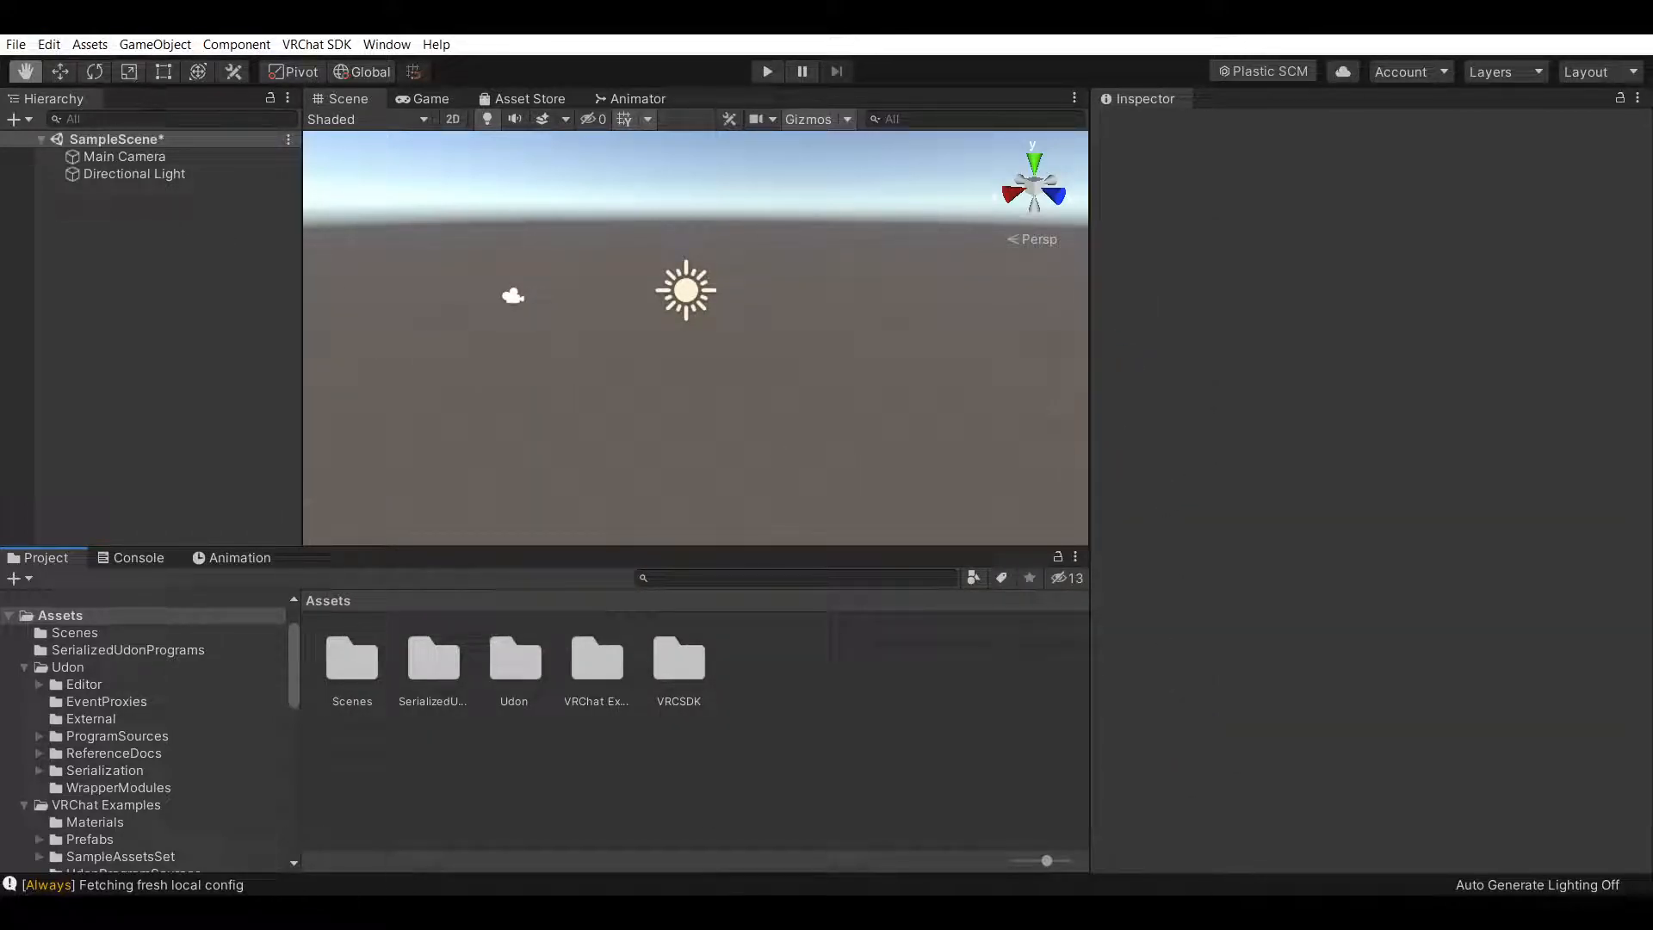
pyautogui.click(1324, 423)
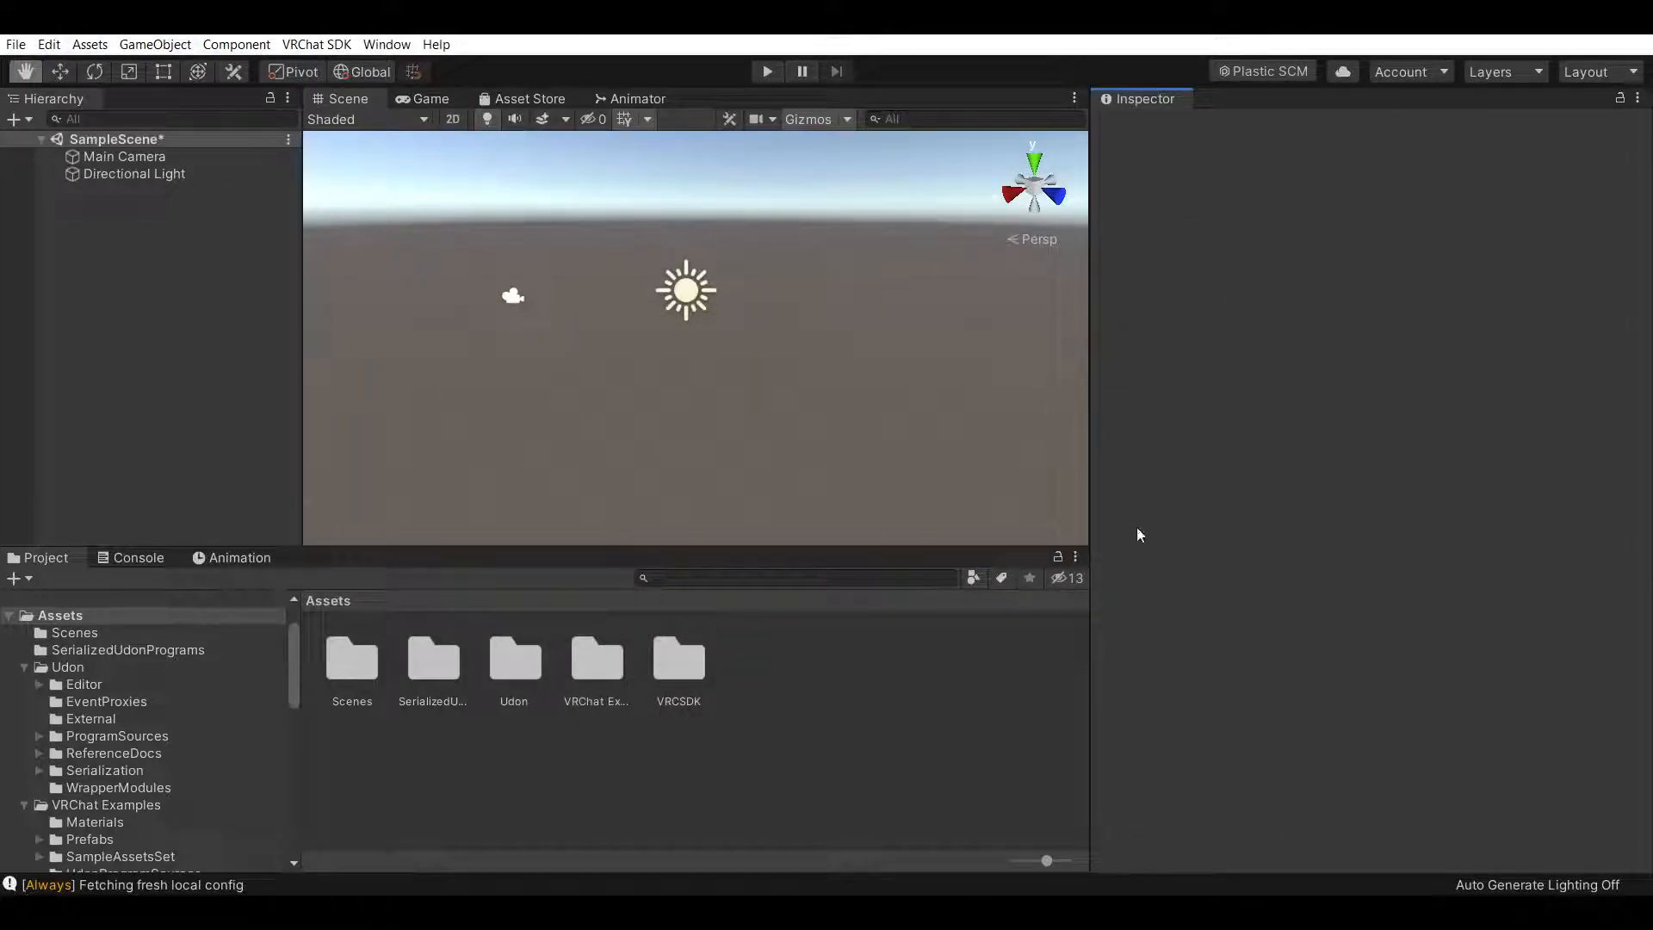
pyautogui.click(879, 741)
pyautogui.click(663, 913)
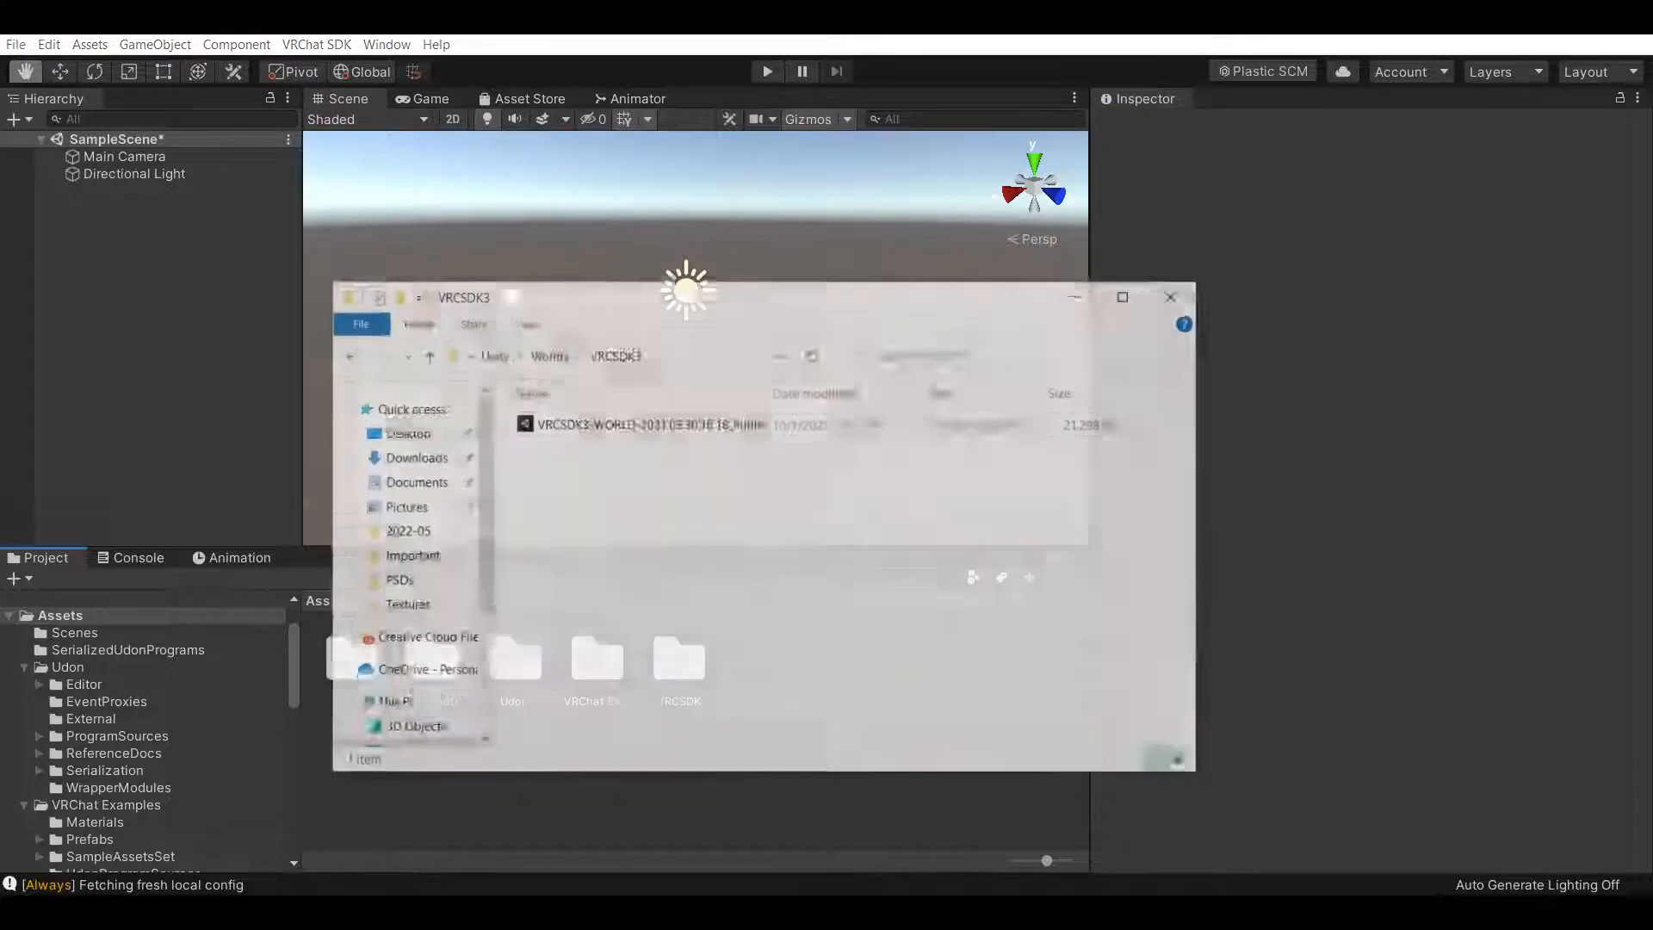
pyautogui.click(1097, 252)
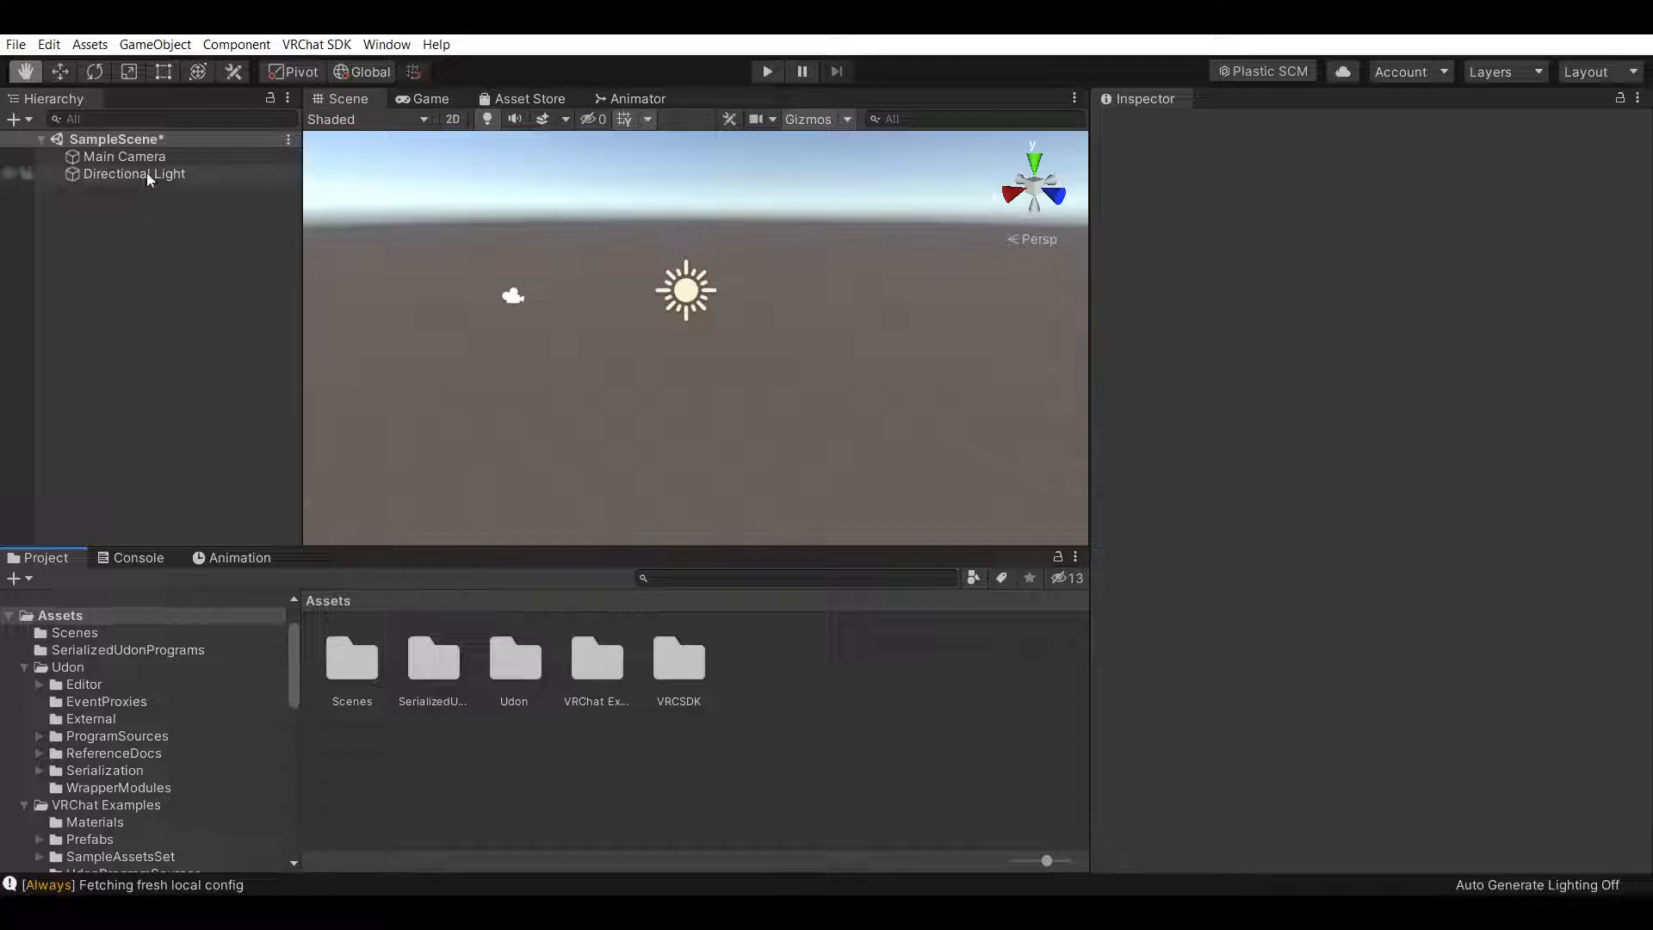
# Create a 3D cube object in the scene hierarchy
pyautogui.rightClick(142, 215)
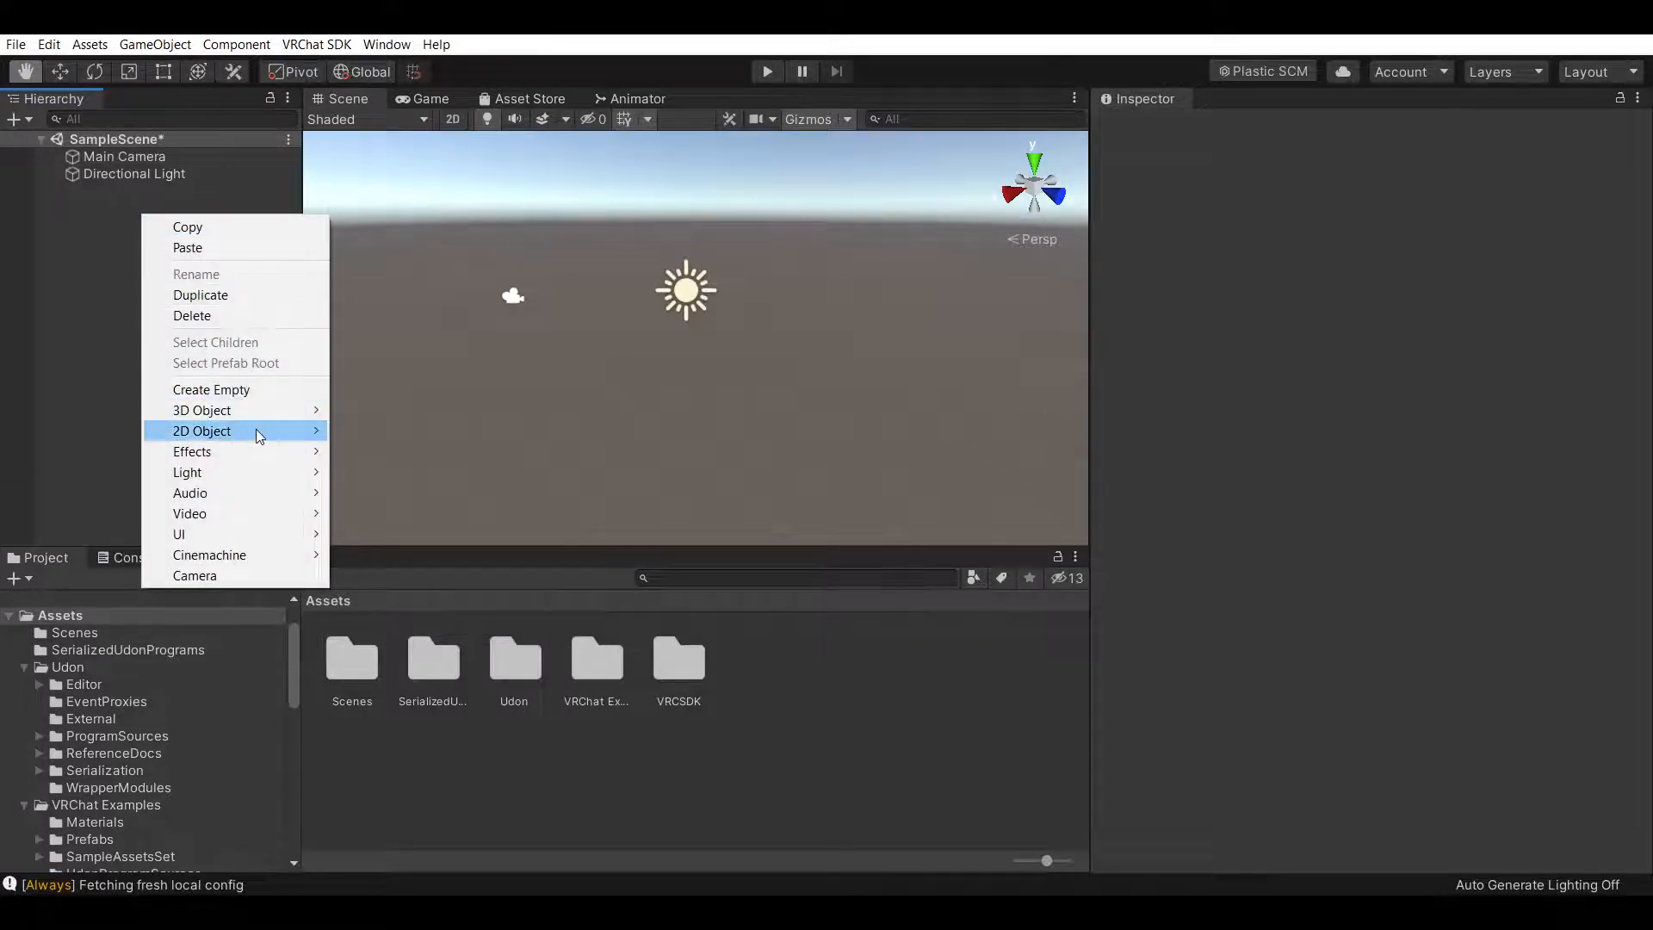
pyautogui.moveTo(281, 412)
pyautogui.click(398, 410)
# Set the cube's scale to X 10, Y 0.01, Z 10 to make a flat plate
pyautogui.click(1412, 250)
pyautogui.write('10')
pyautogui.press('Tab')
pyautogui.write('0')
pyautogui.press('Tab')
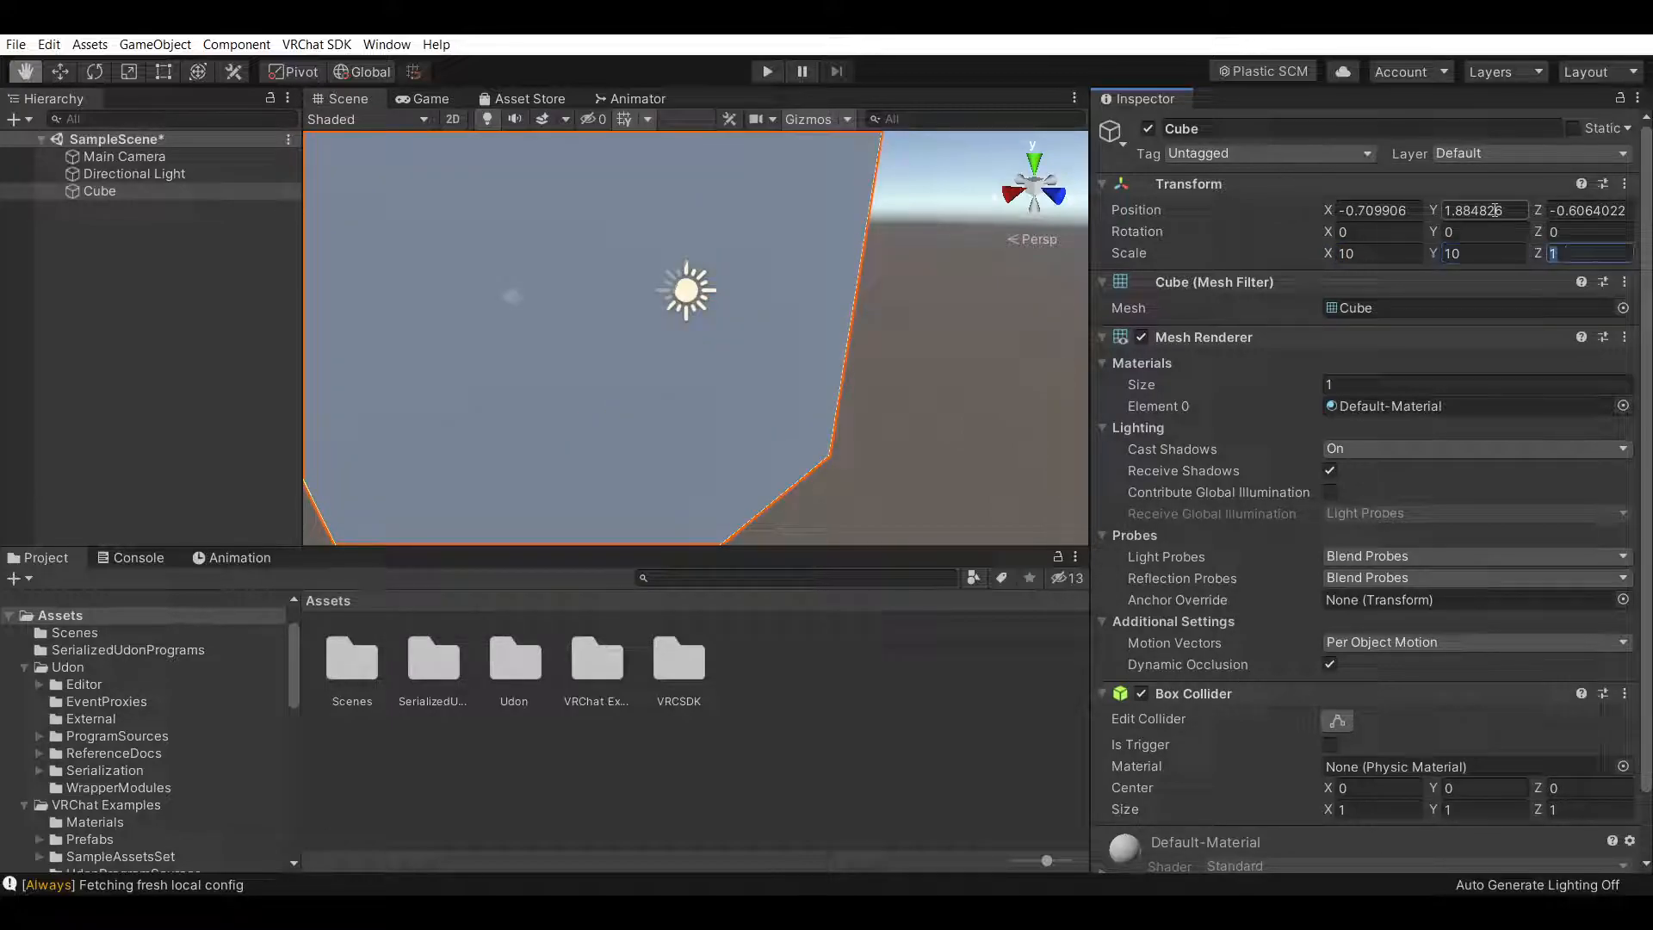
pyautogui.hotkey('shift', 'Tab')
pyautogui.write('1')
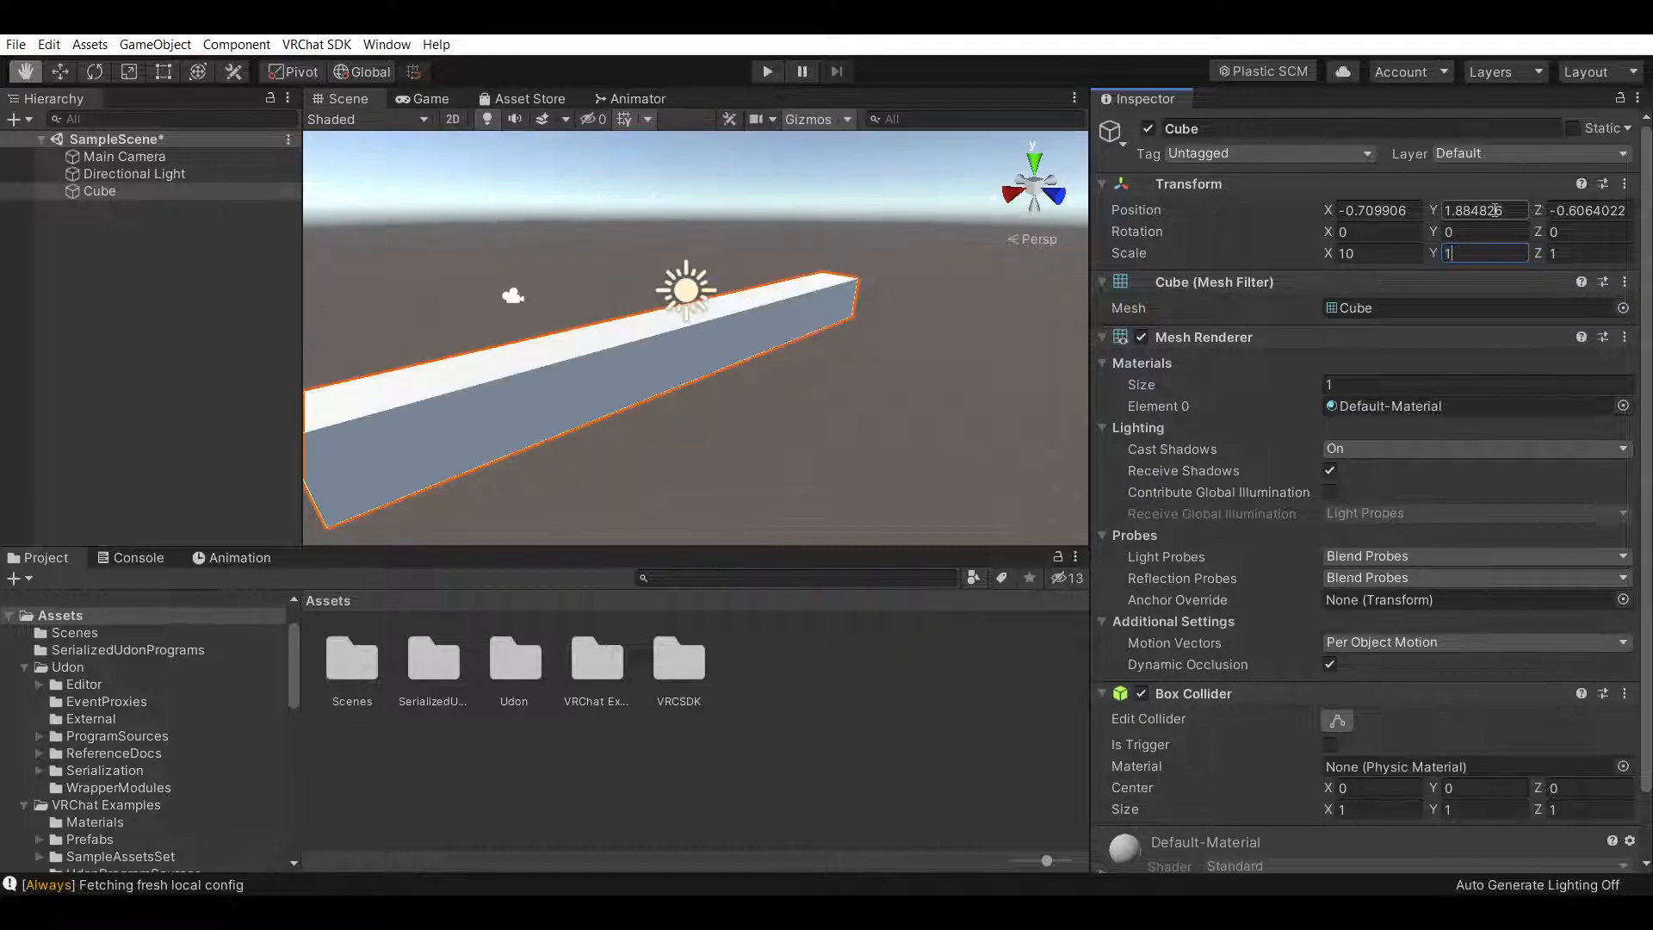
pyautogui.press('BackSpace')
pyautogui.write('0.01')
pyautogui.press('Tab')
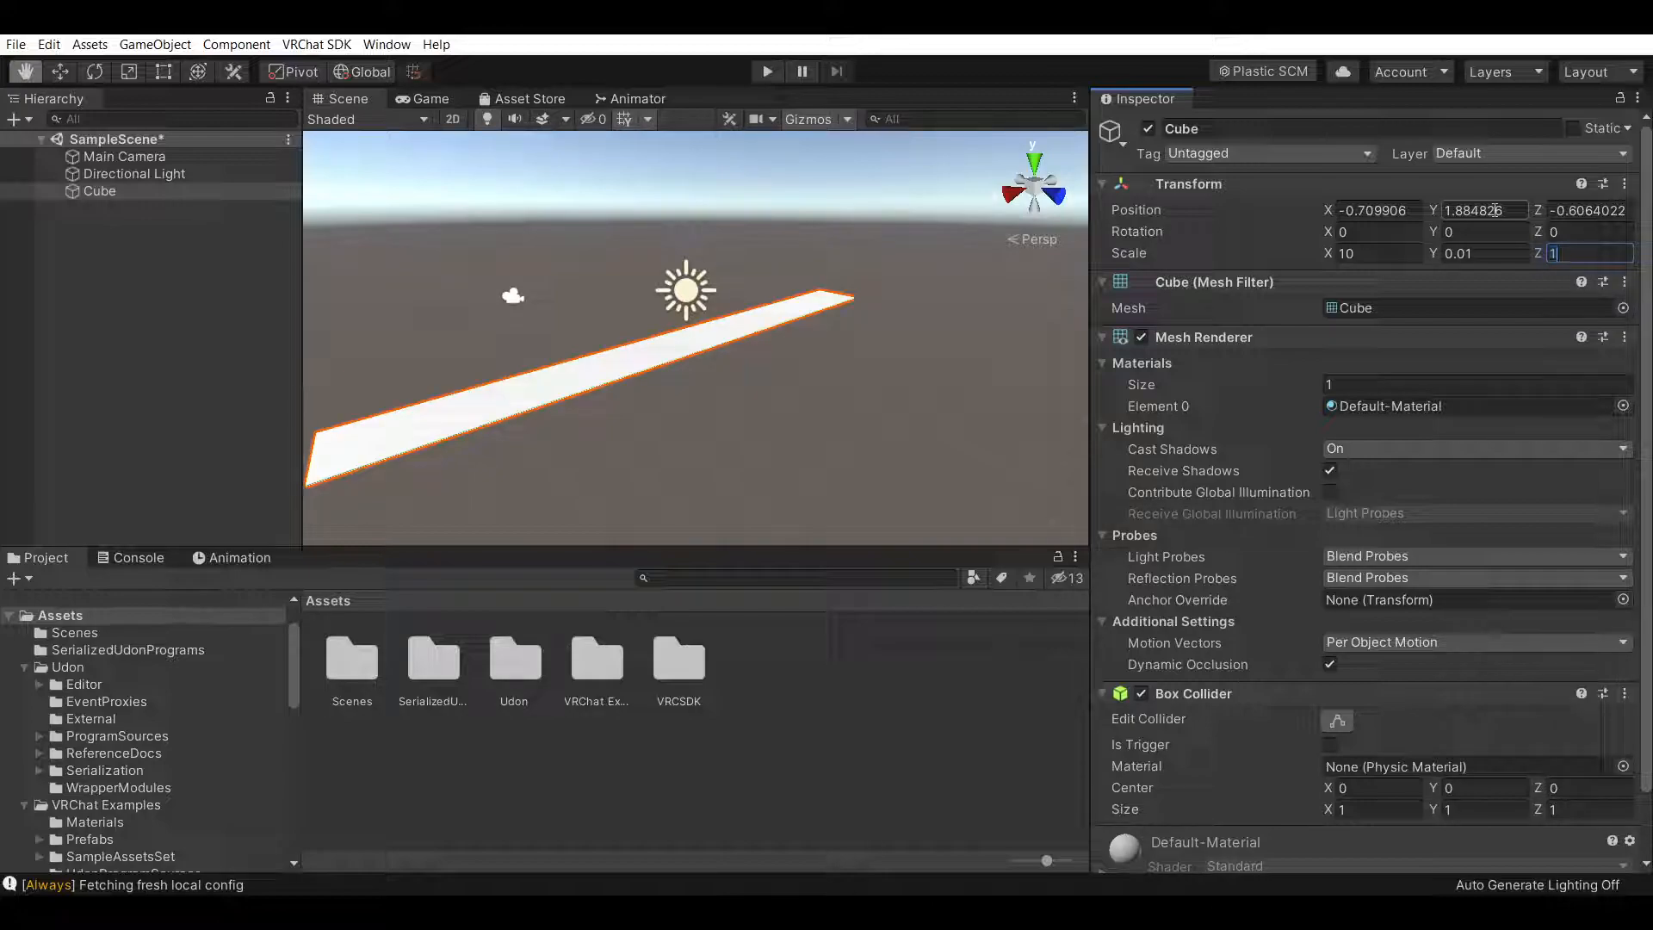
pyautogui.write('0')
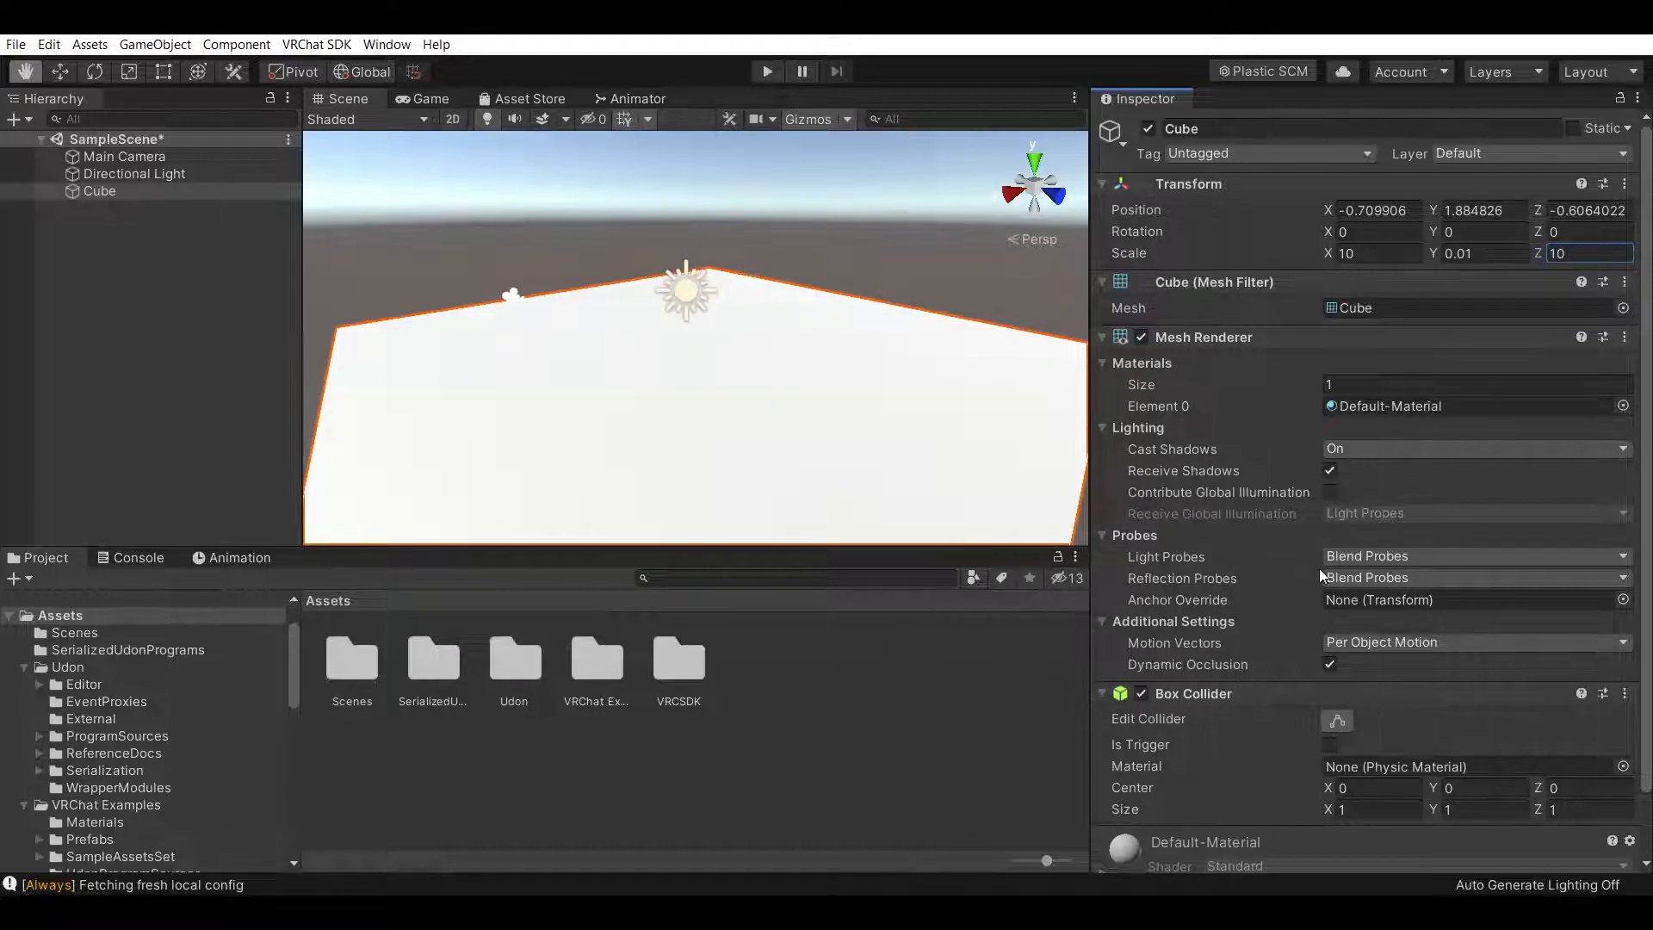
# Set the cube's position to X 0, Y 0, Z 0
pyautogui.click(1419, 206)
pyautogui.write('0')
pyautogui.click(1495, 209)
pyautogui.write('0')
pyautogui.click(1630, 209)
pyautogui.write('0')
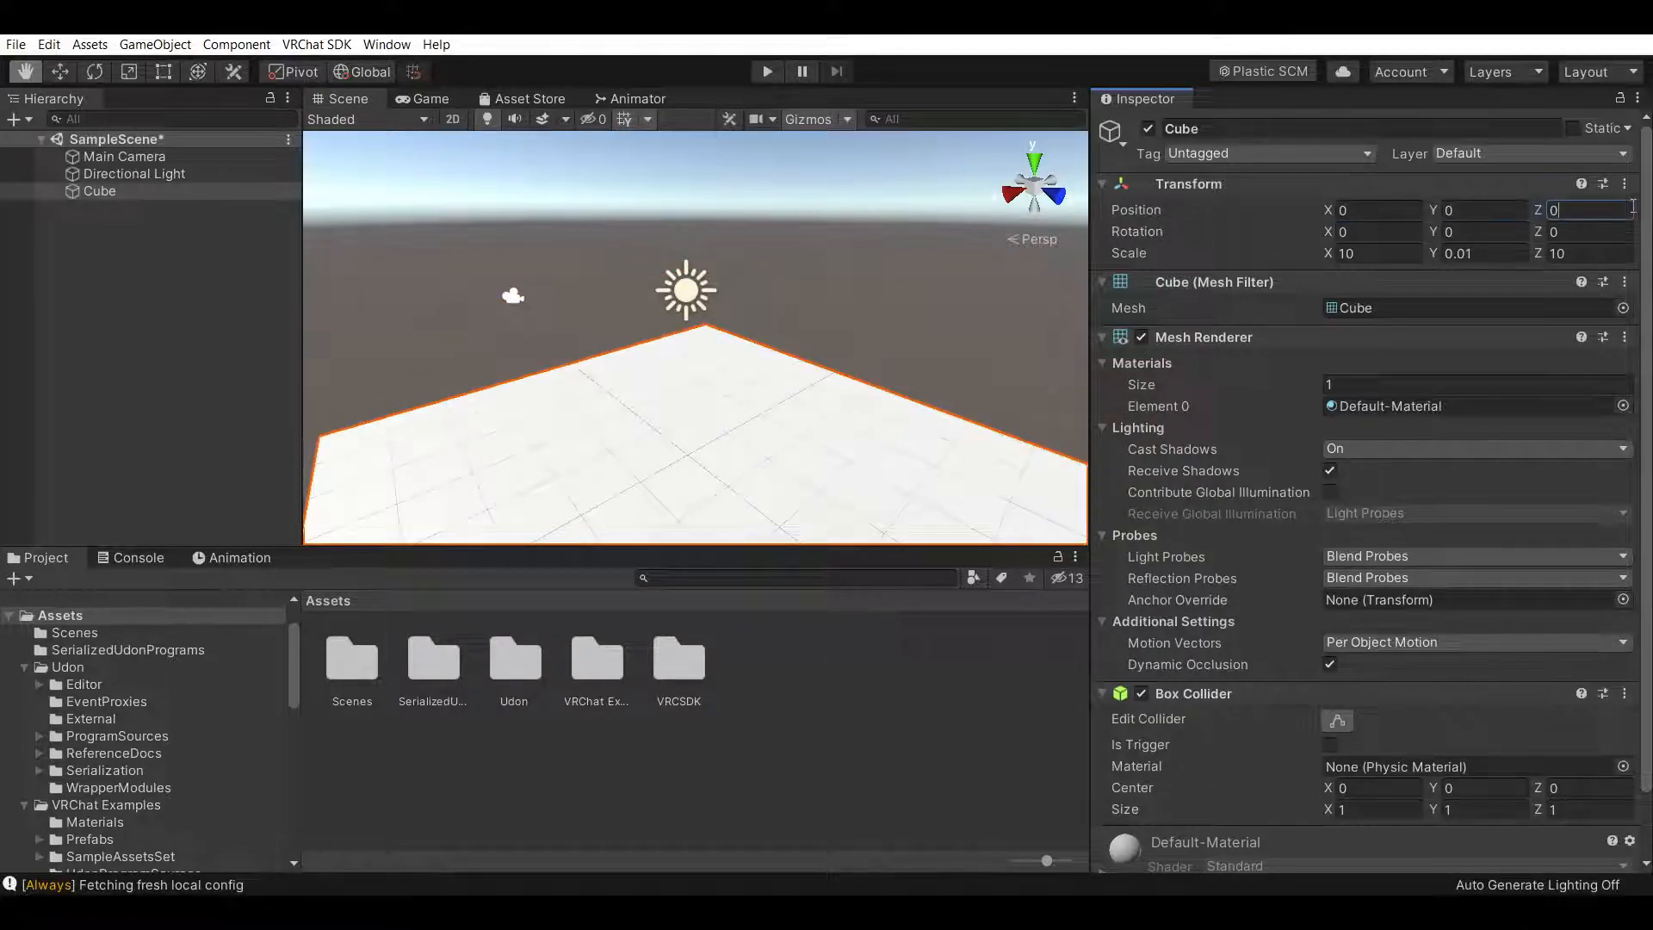
# Rename the cube to Floor
pyautogui.moveTo(894, 323); pyautogui.dragTo(899, 378, button='right')
pyautogui.click(899, 732)
pyautogui.click(131, 187)
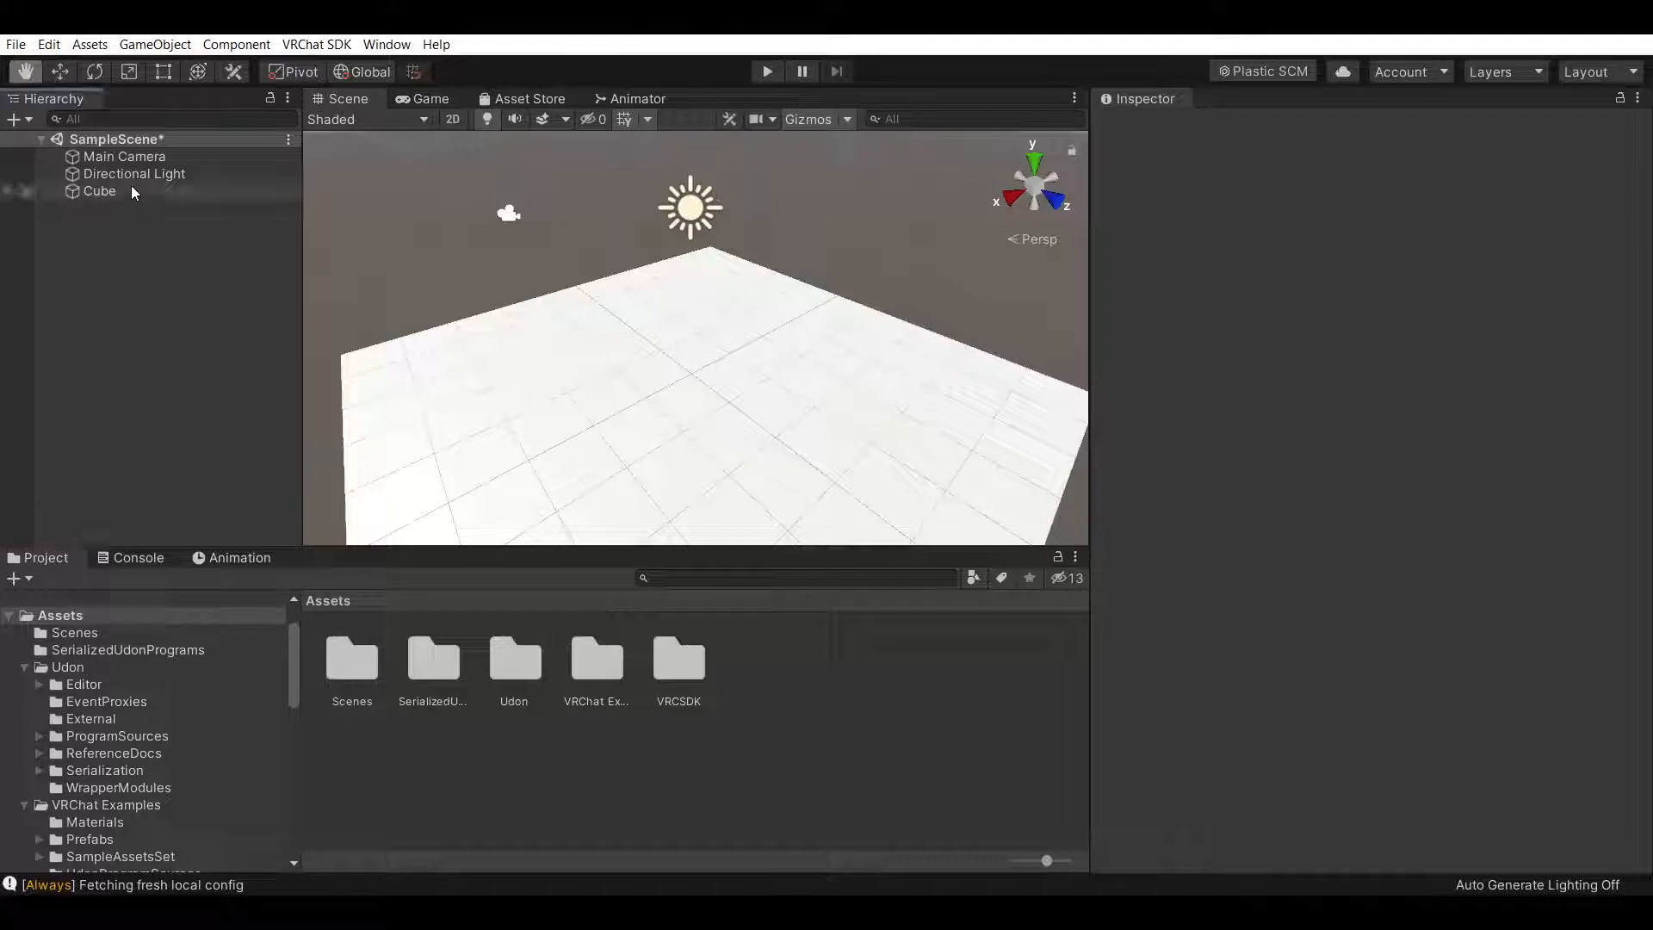
pyautogui.click(1206, 125)
pyautogui.write('Floo')
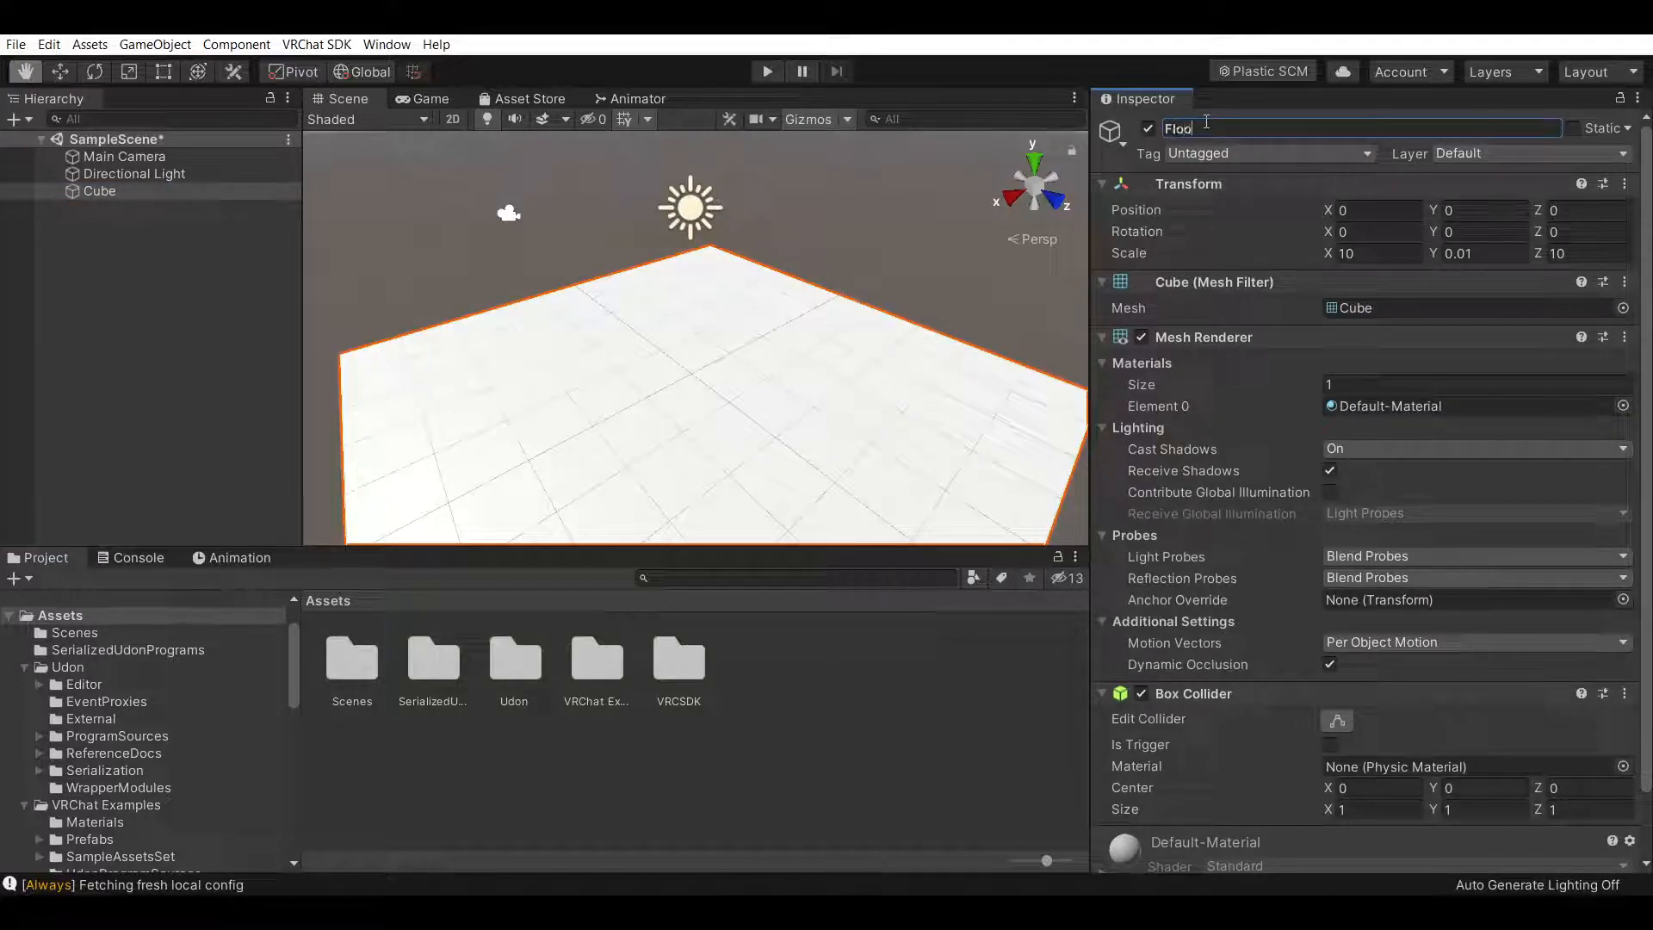
pyautogui.click(944, 721)
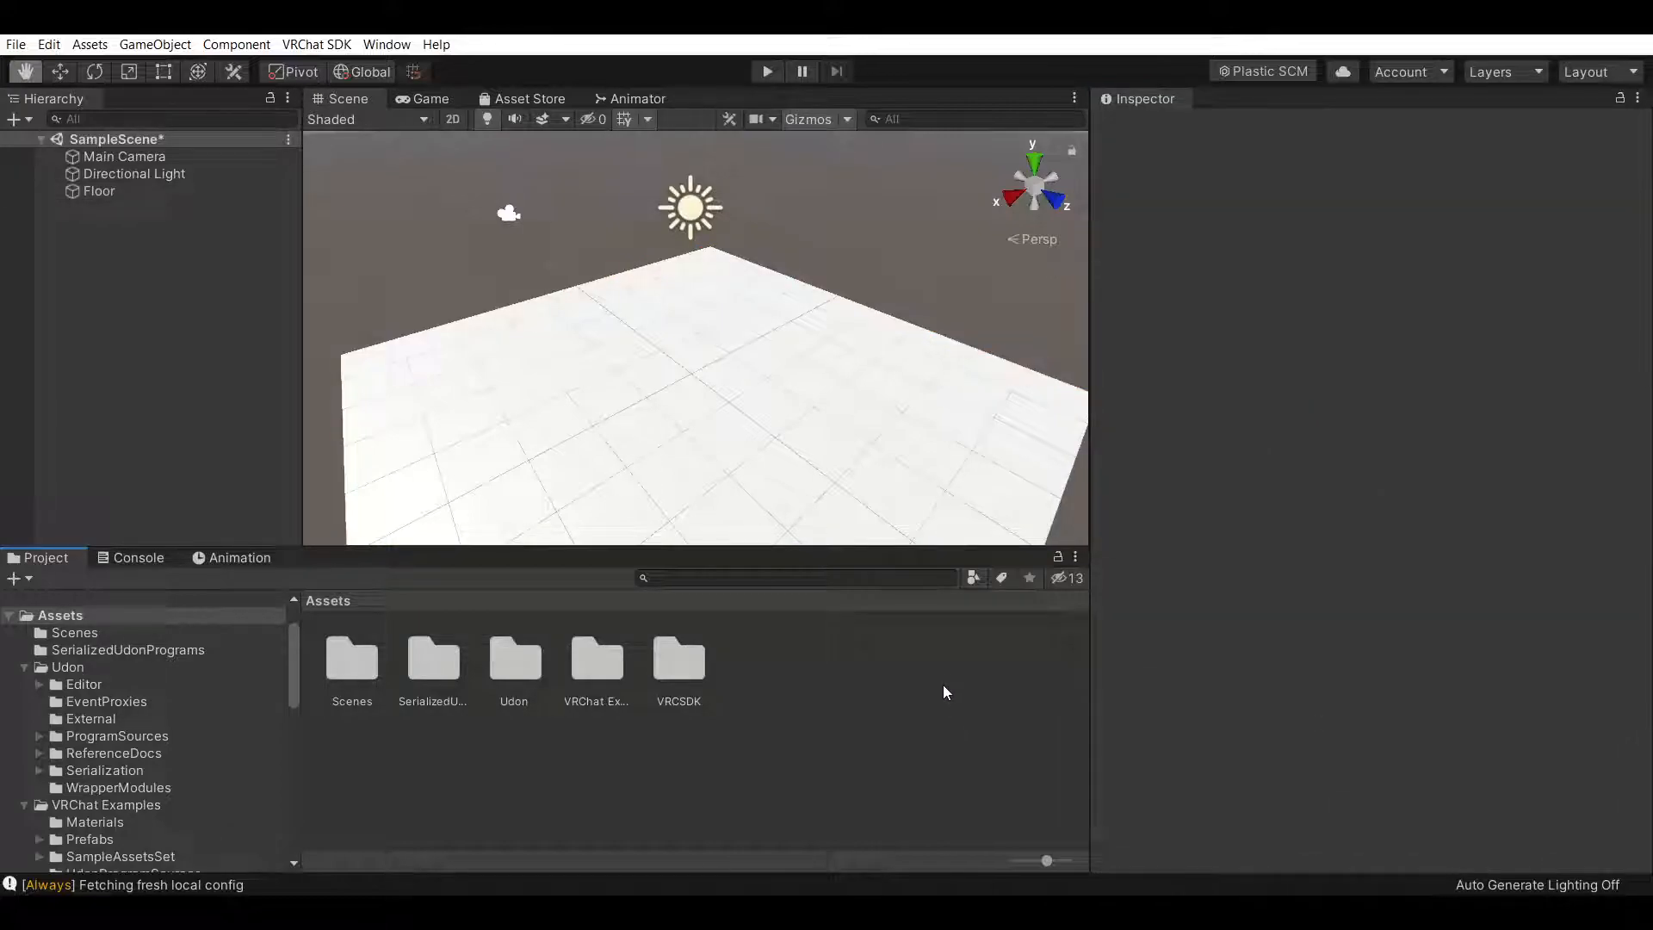
pyautogui.rightClick(801, 696)
pyautogui.moveTo(978, 236)
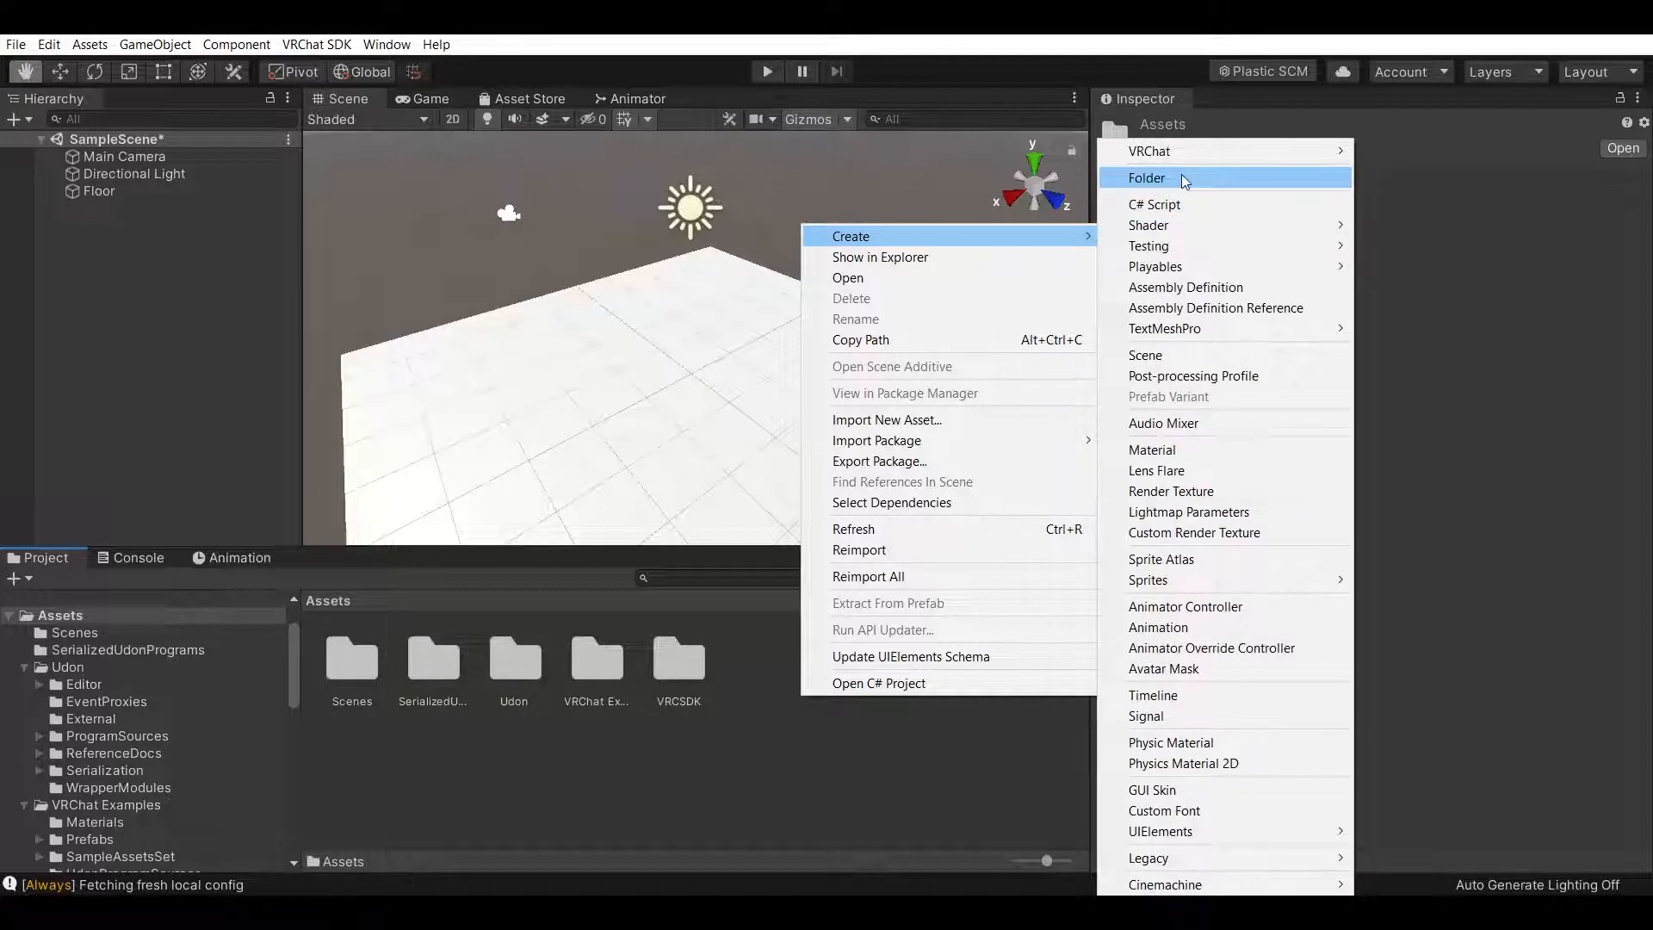
pyautogui.click(1196, 178)
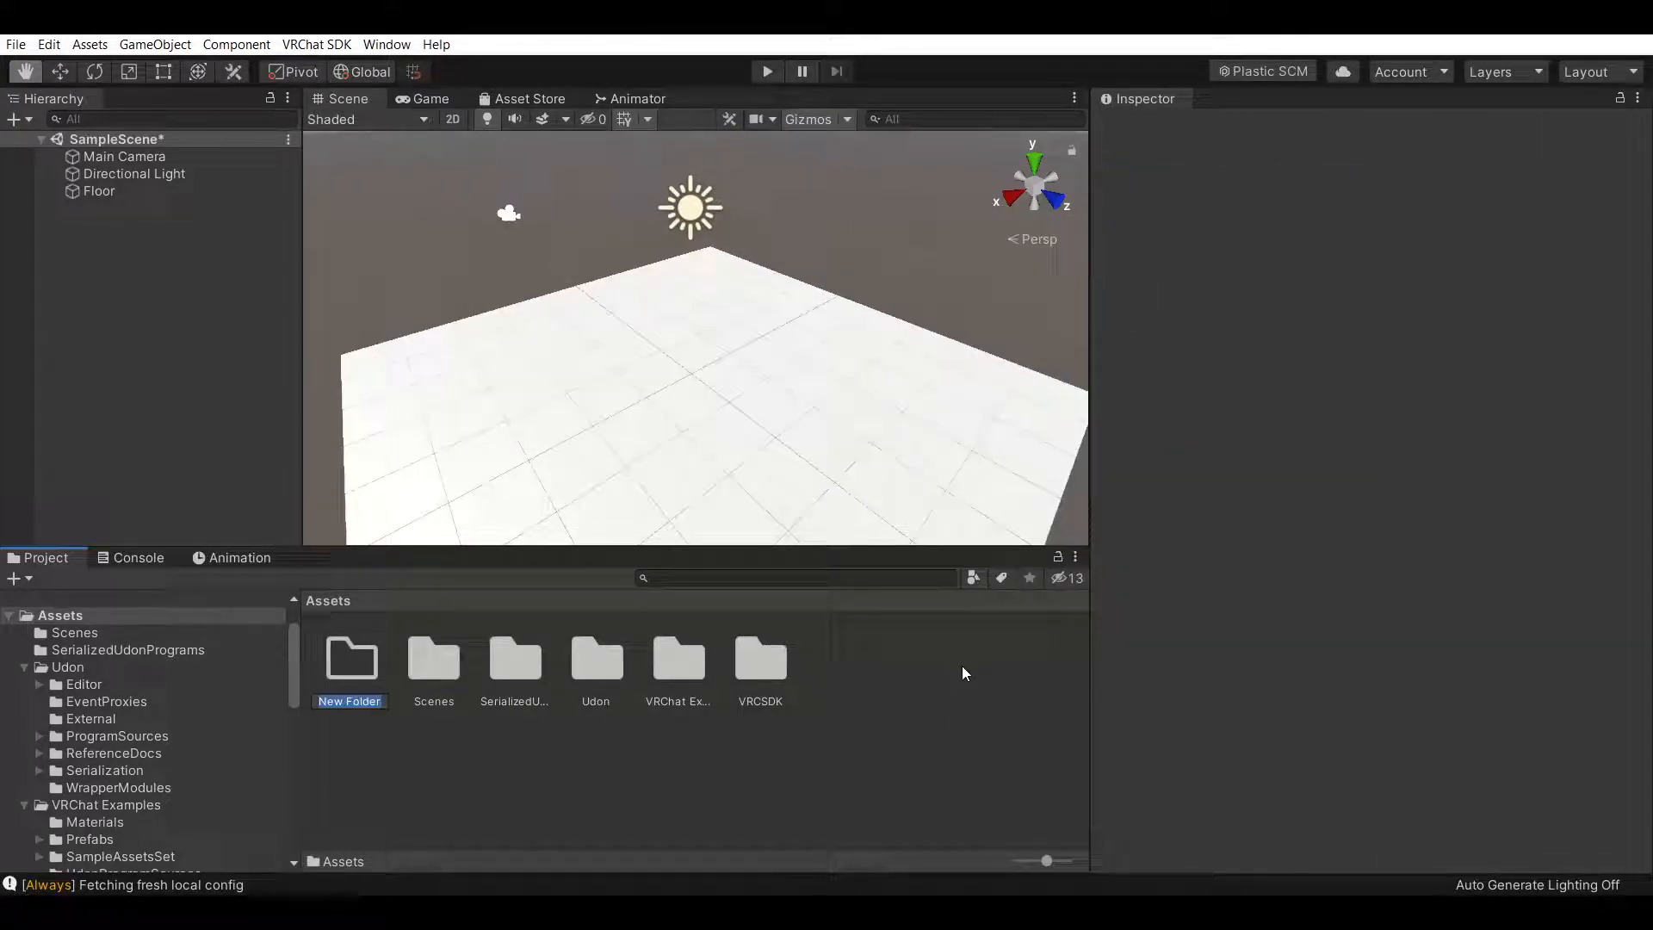
pyautogui.press('BackSpace')
pyautogui.rightClick(348, 663)
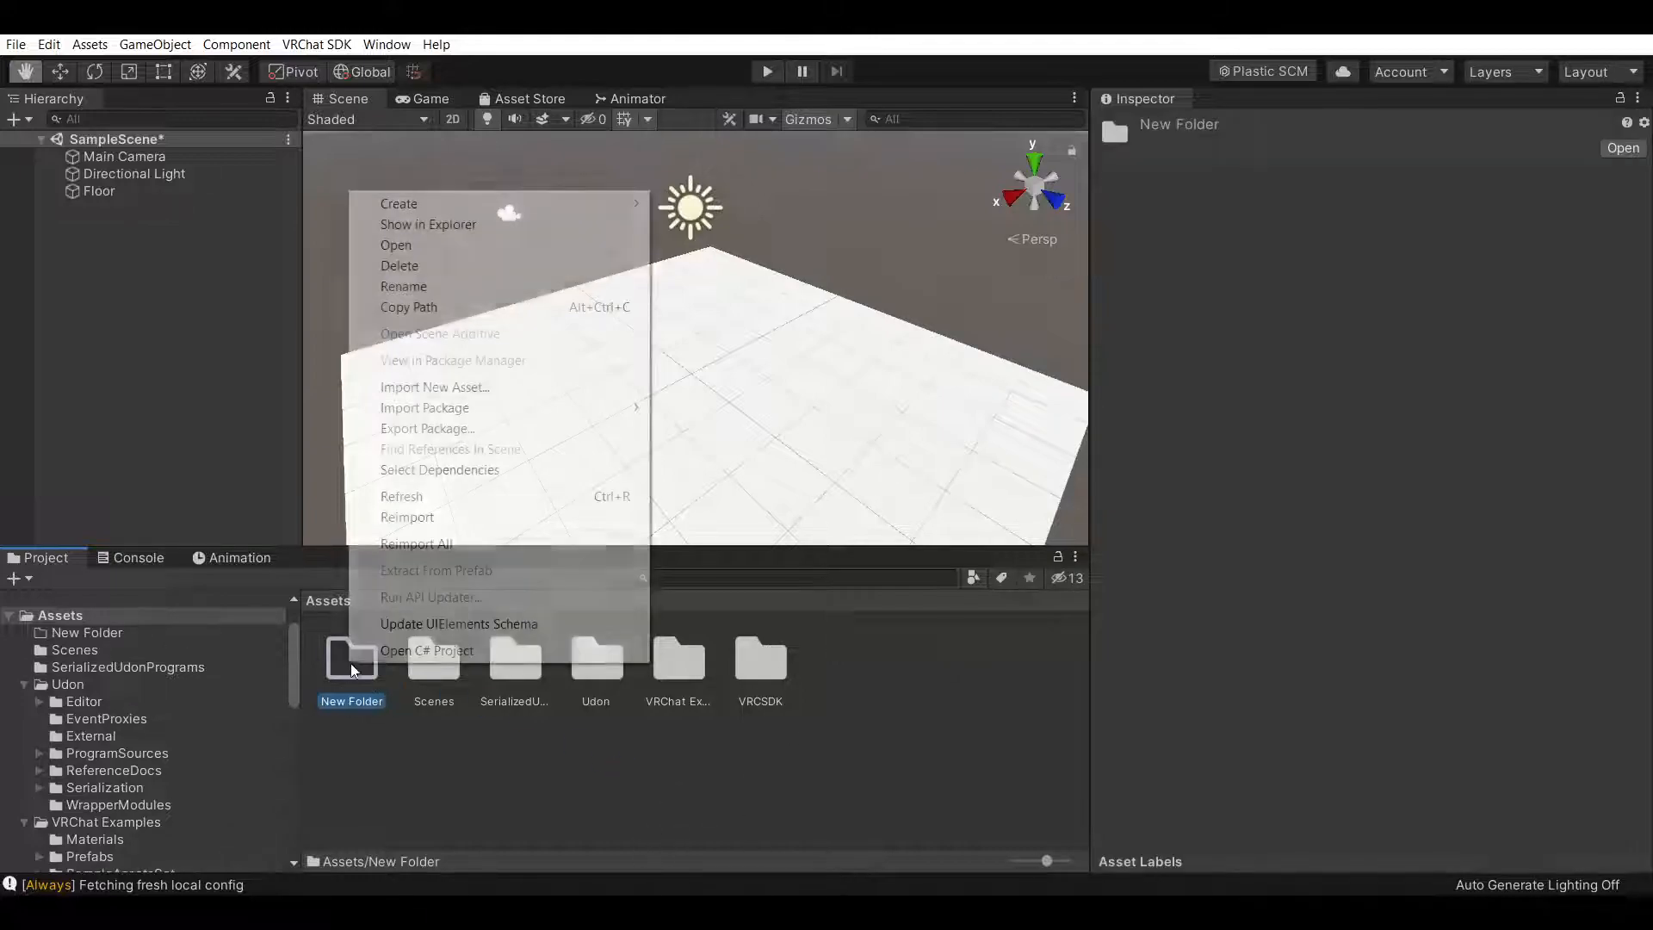
pyautogui.click(429, 270)
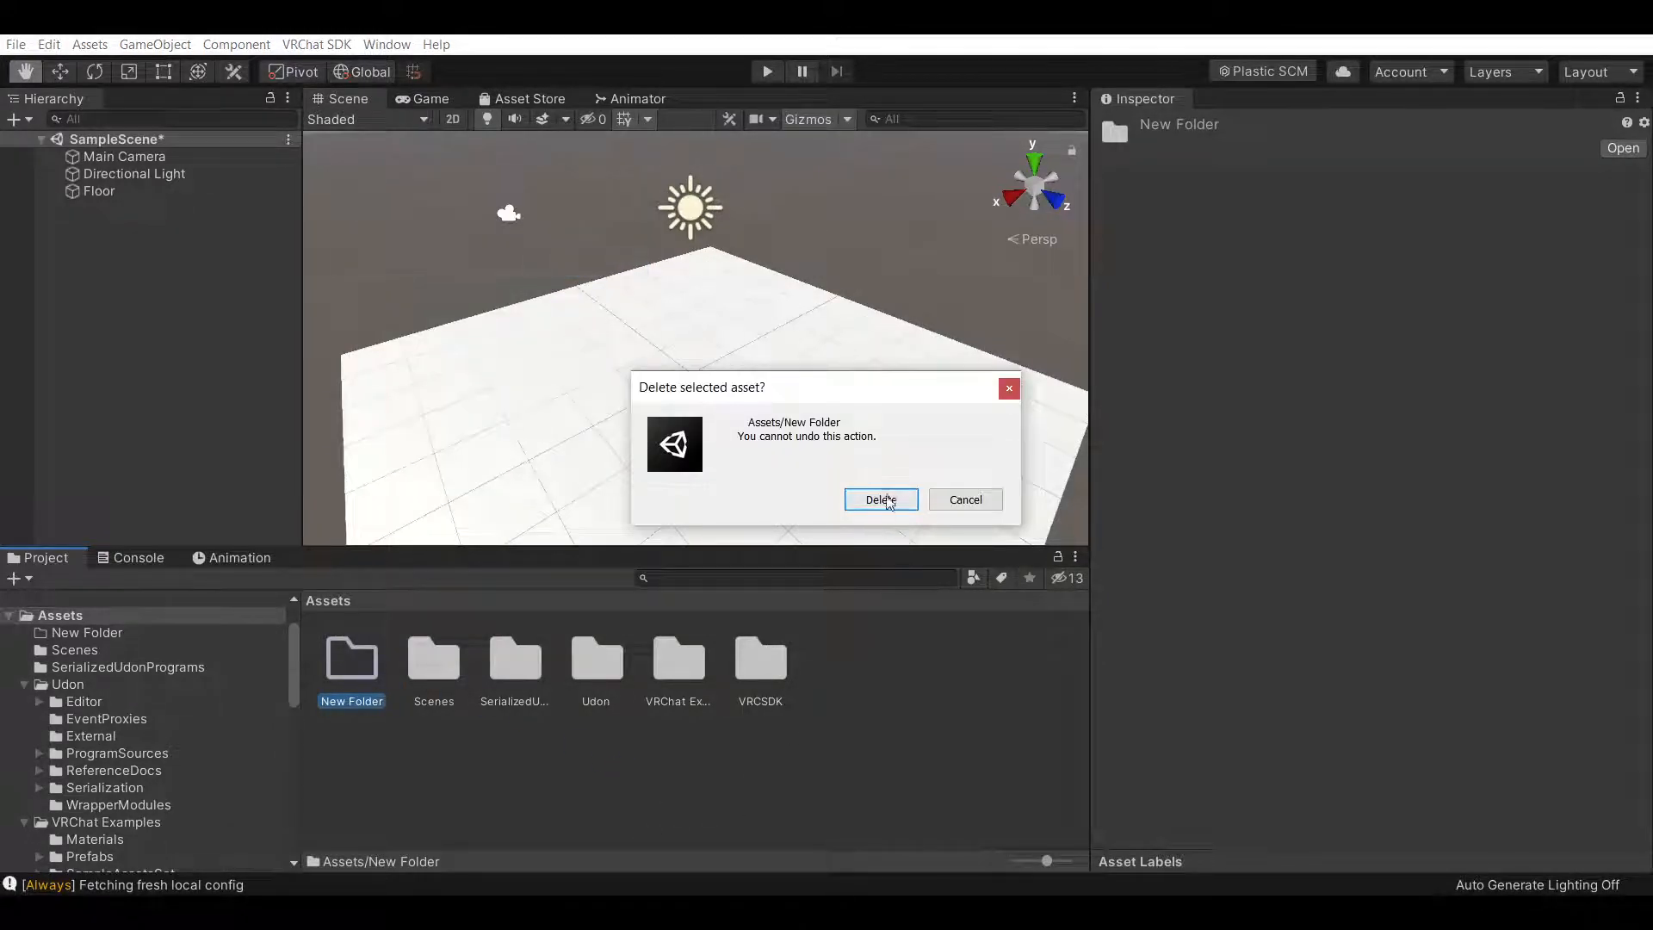
pyautogui.click(881, 495)
# Browse the VRCSDK folder and its Sample Assets and SDK3 subfolders in the project assets
pyautogui.doubleClick(680, 661)
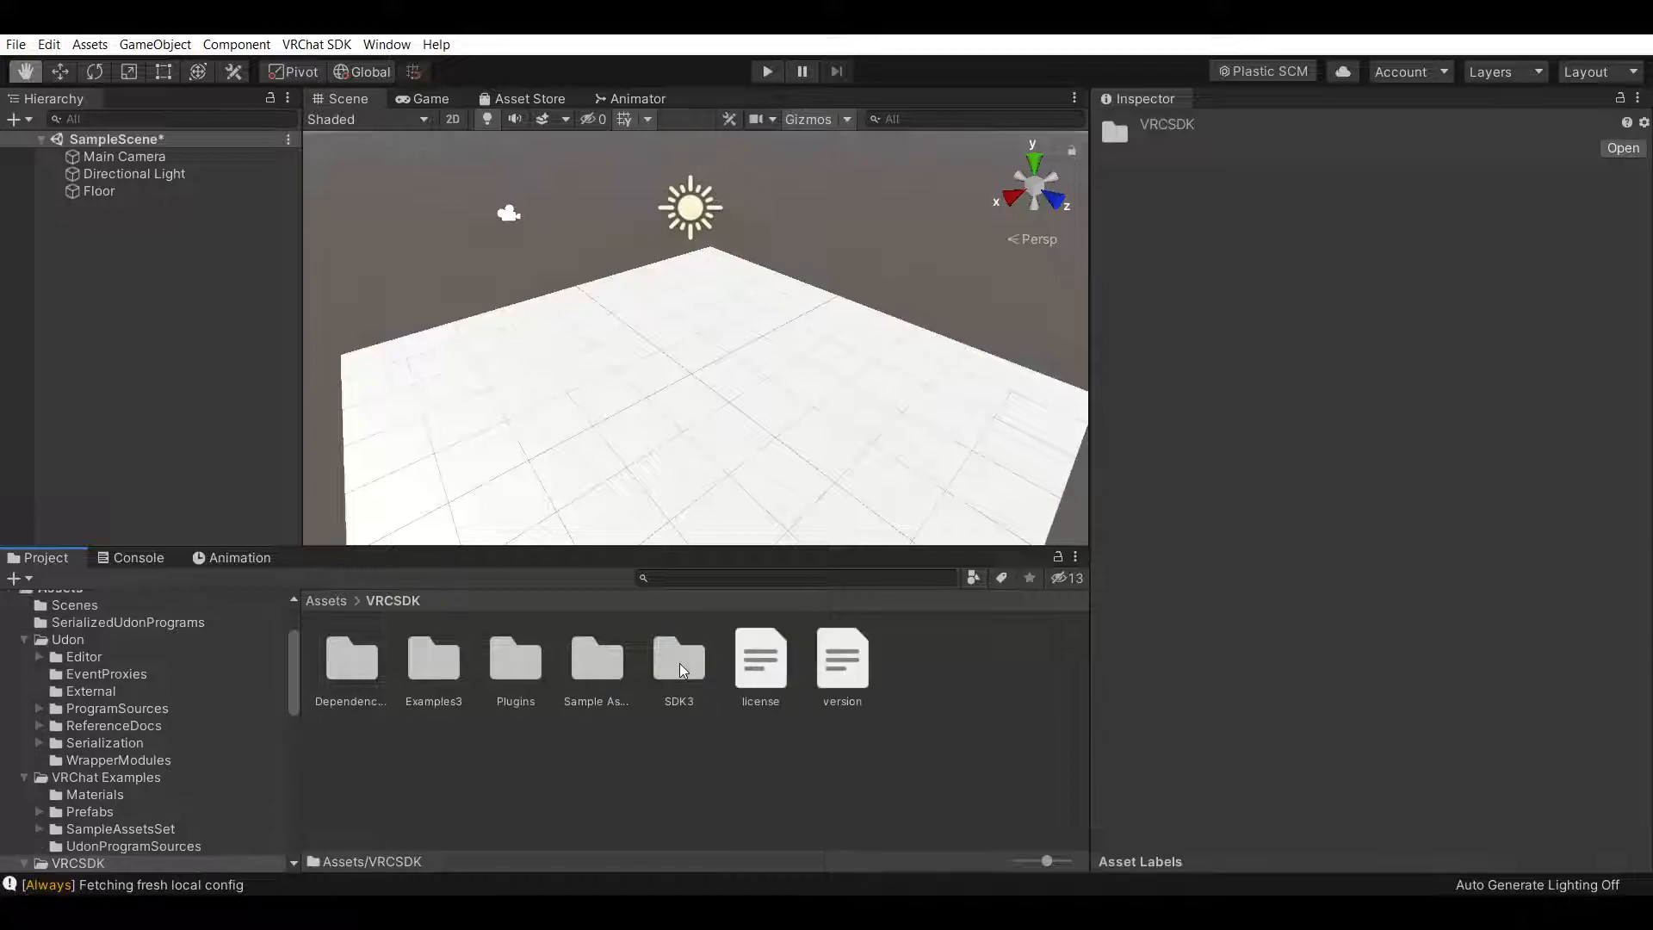
pyautogui.doubleClick(599, 661)
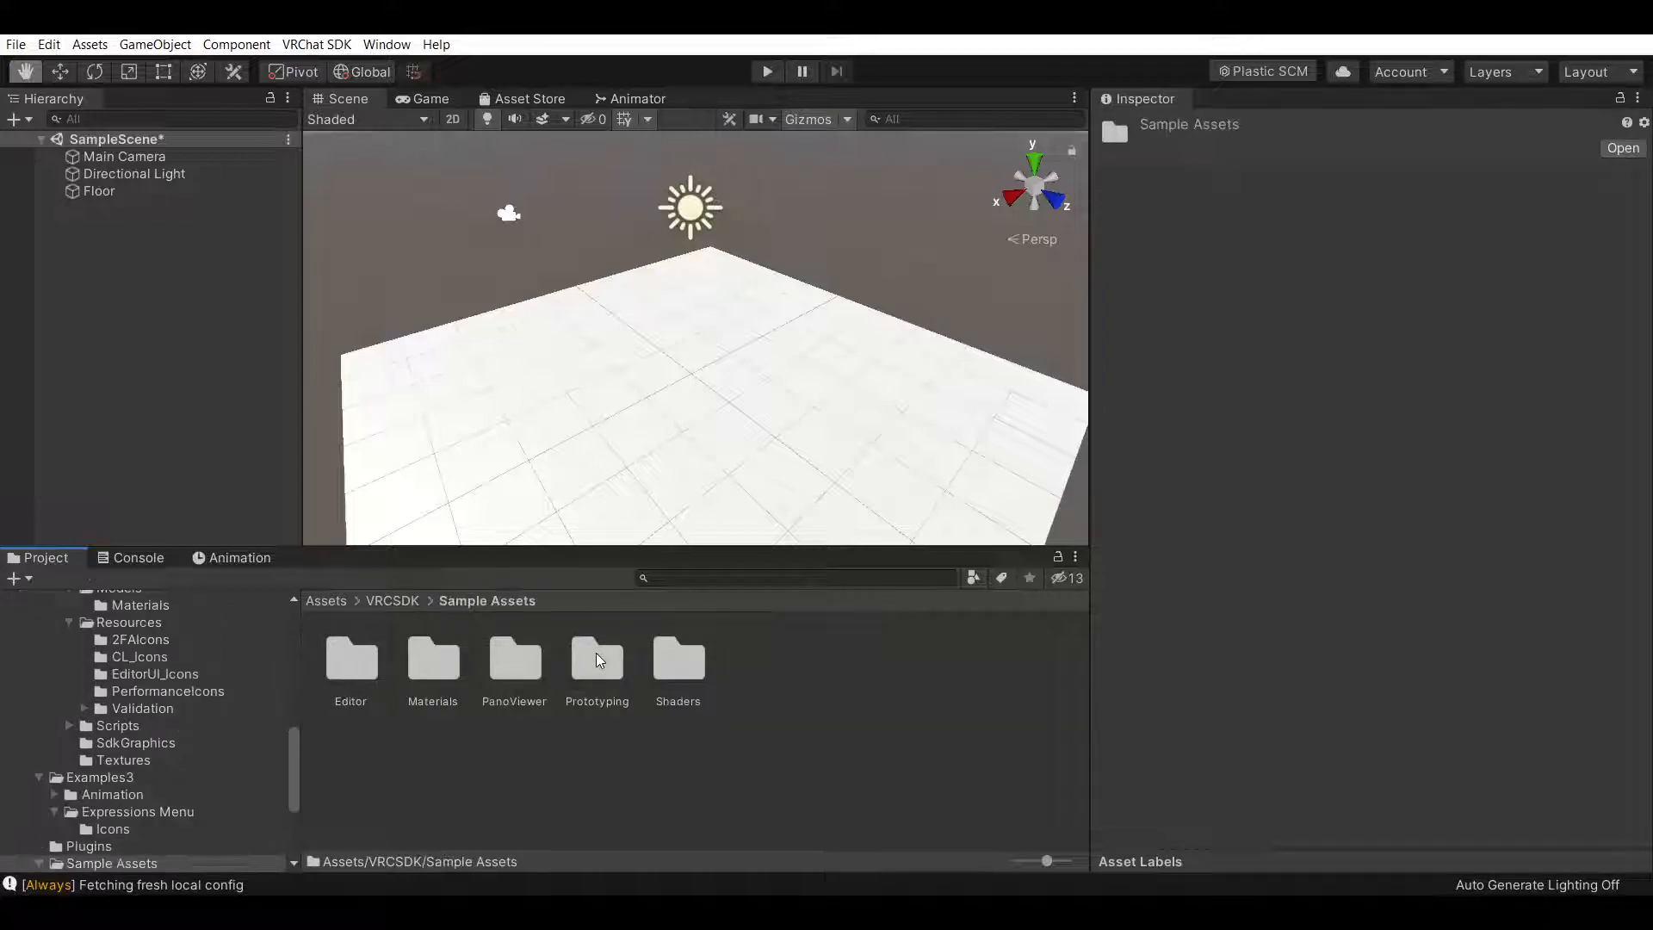
pyautogui.click(402, 602)
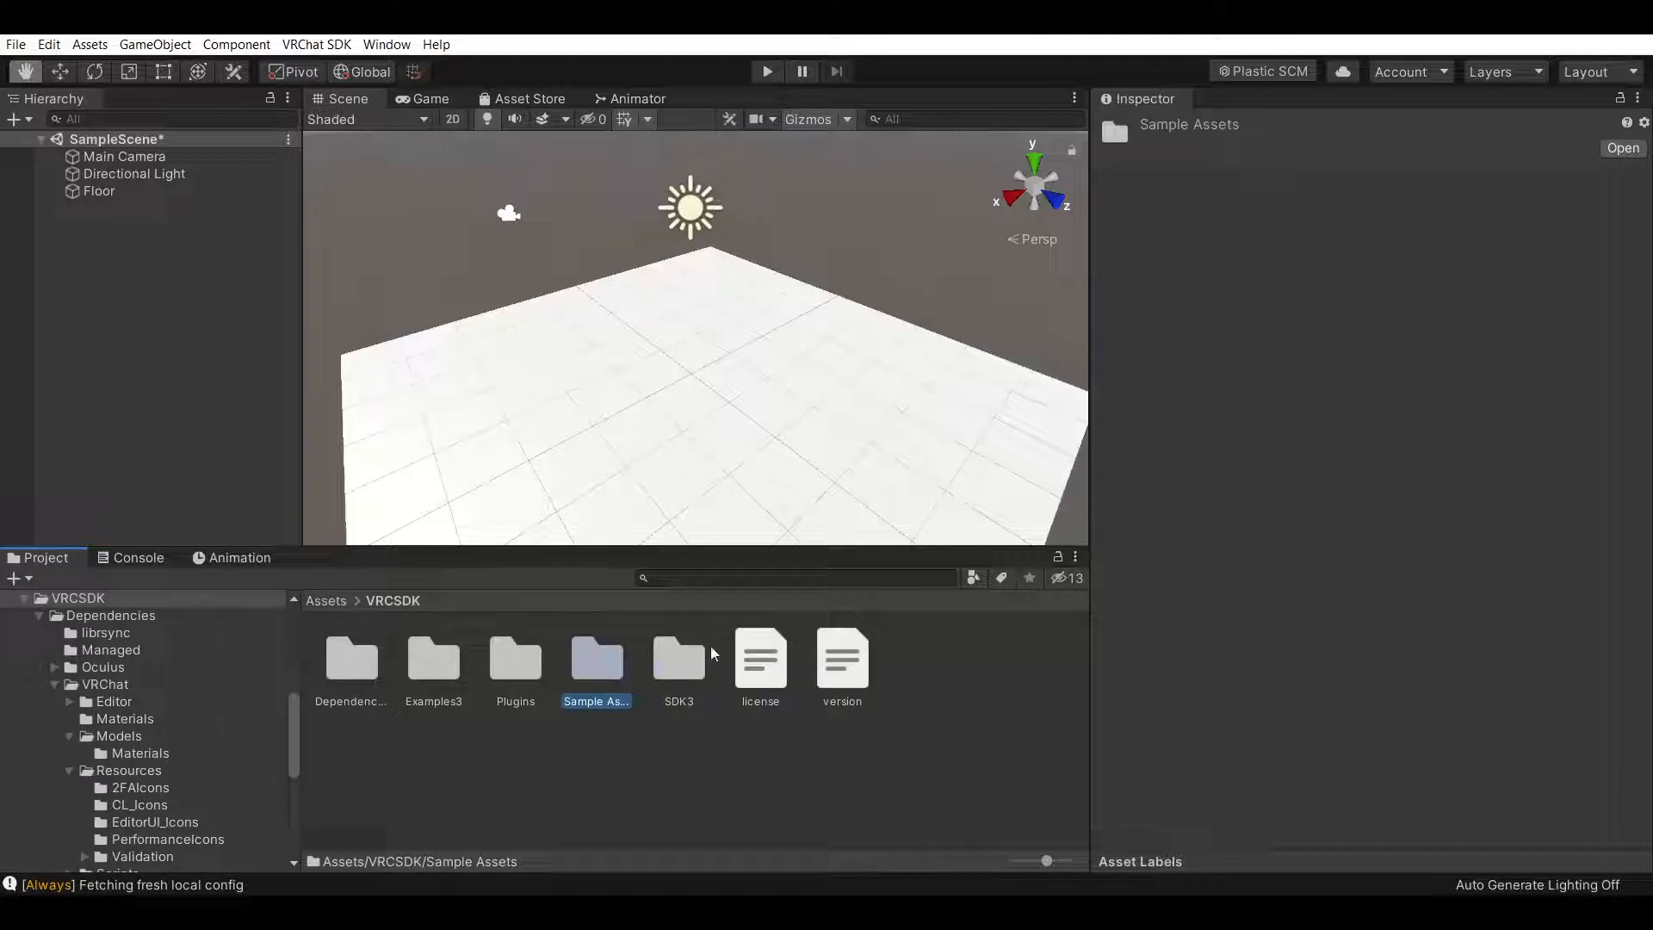
pyautogui.doubleClick(685, 652)
pyautogui.click(332, 602)
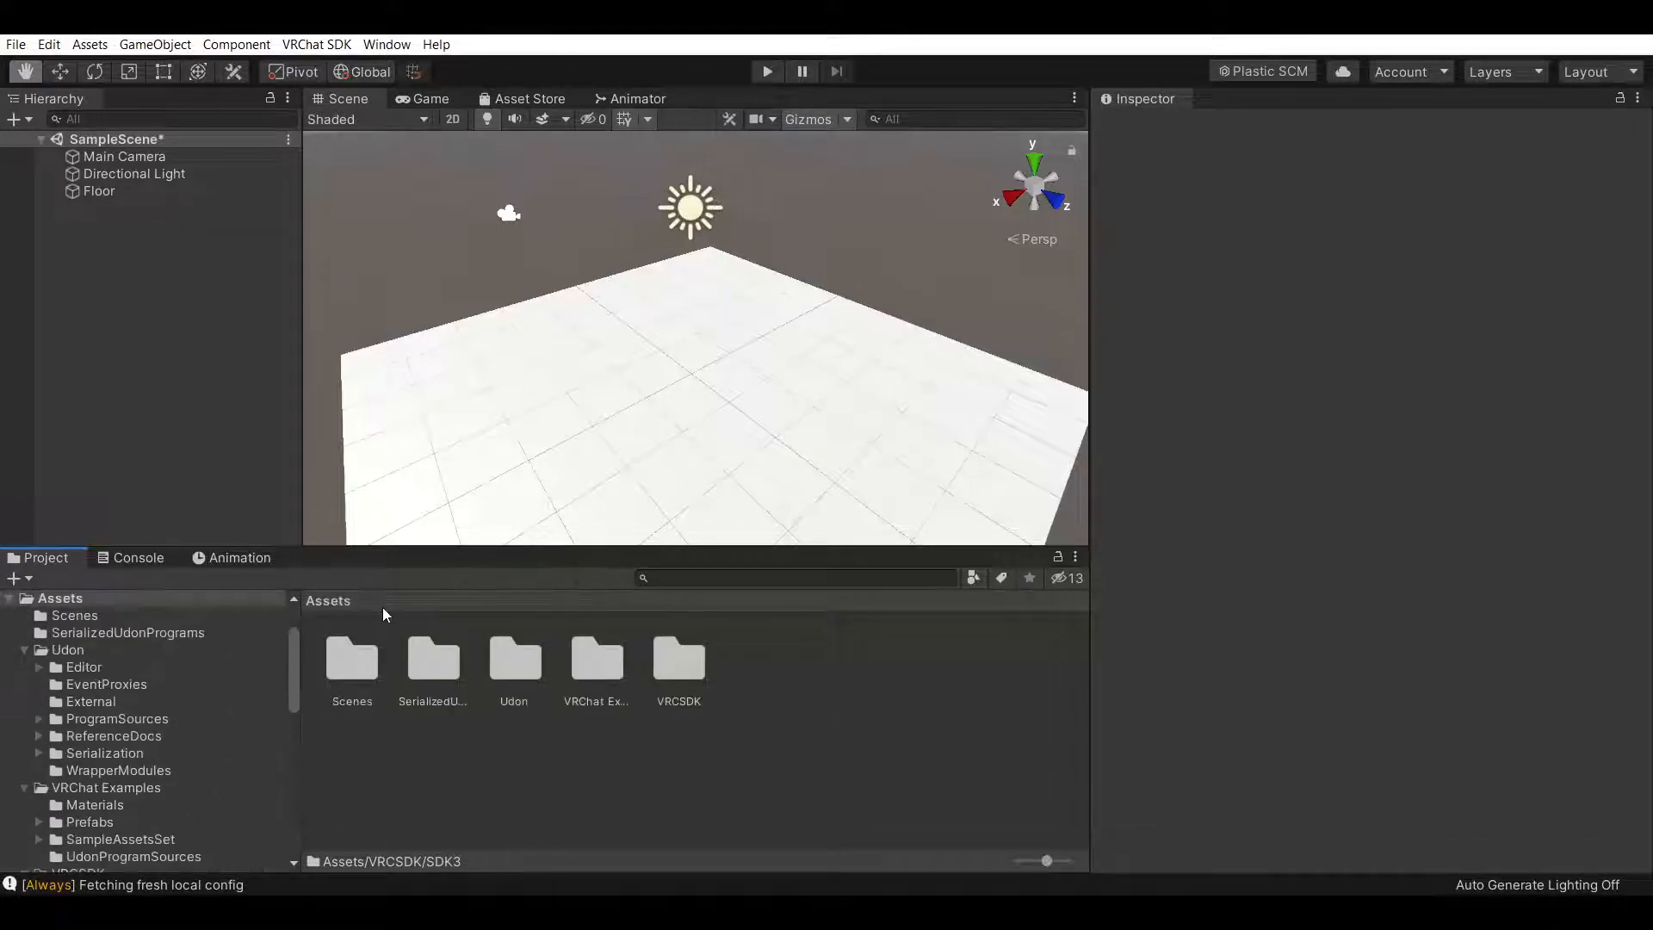
# Add the VRCWorld prefab from VRChat Examples > Prefabs to the scene
pyautogui.doubleClick(592, 665)
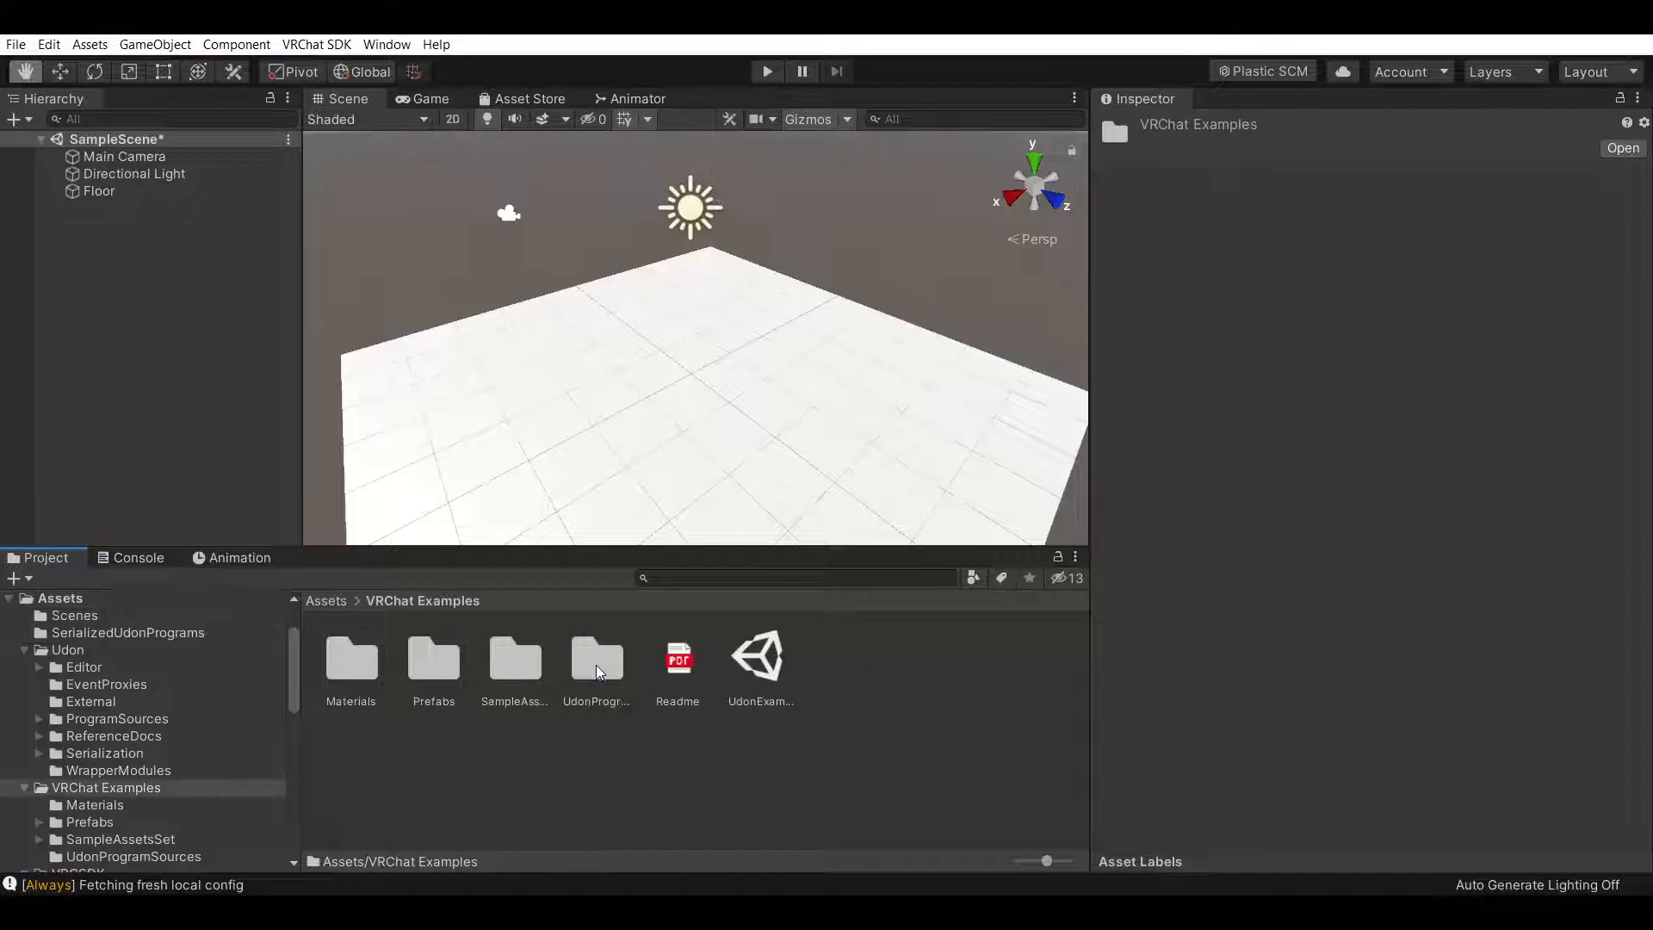
pyautogui.doubleClick(429, 660)
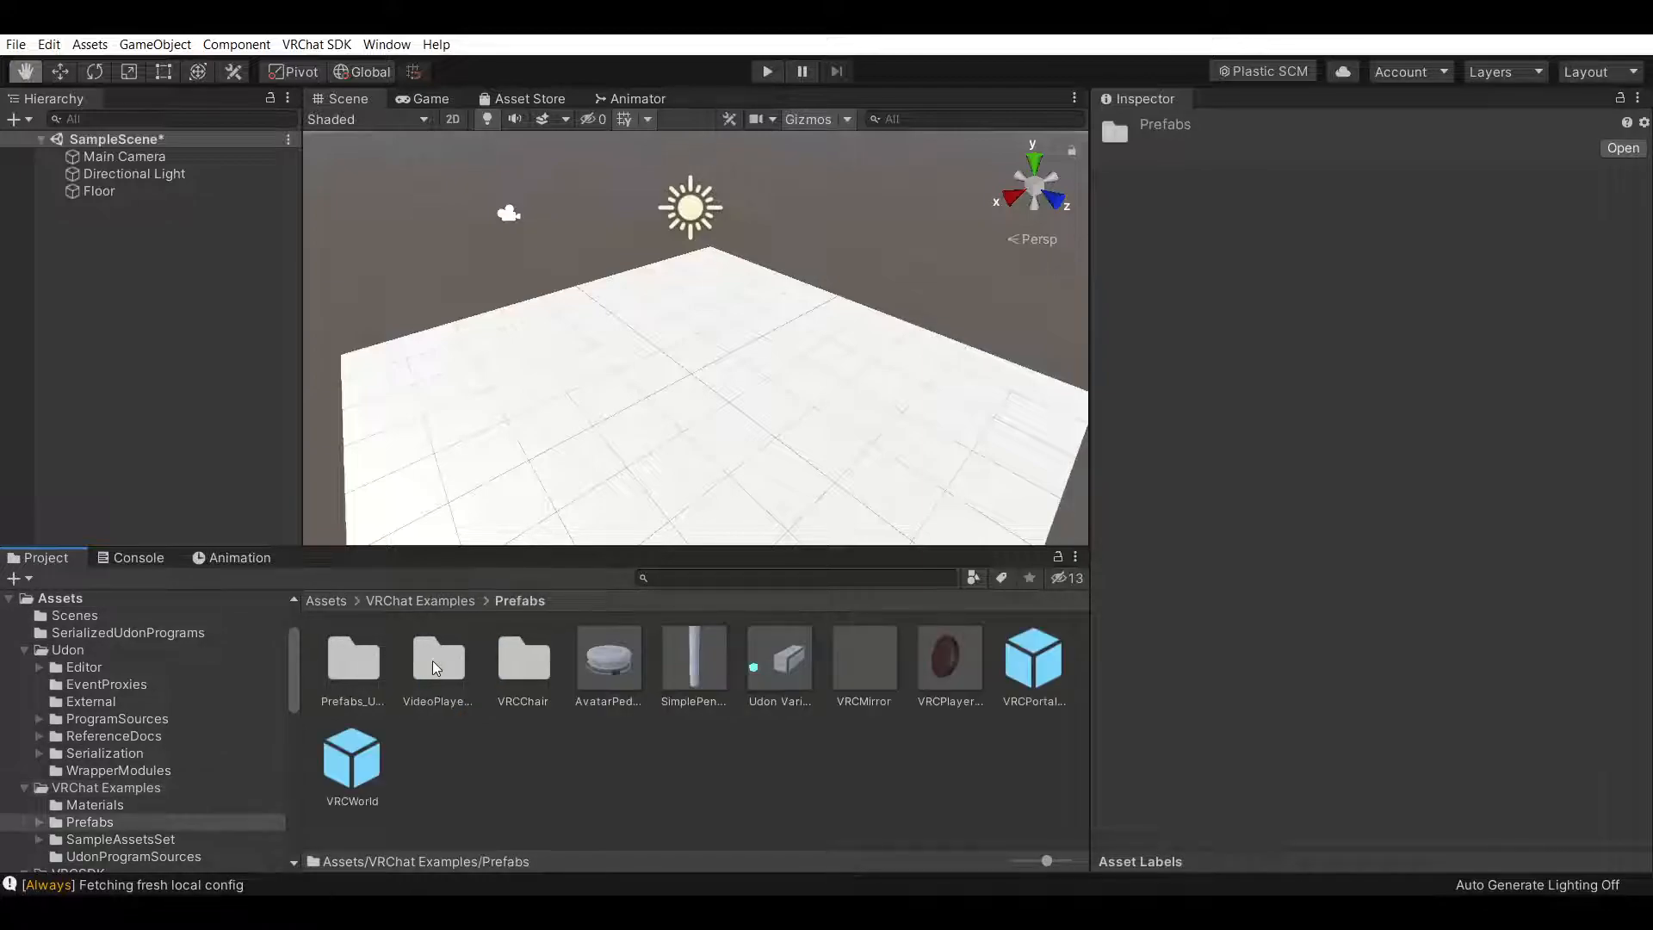
pyautogui.moveTo(350, 761); pyautogui.dragTo(265, 452)
pyautogui.moveTo(117, 270); pyautogui.dragTo(118, 270)
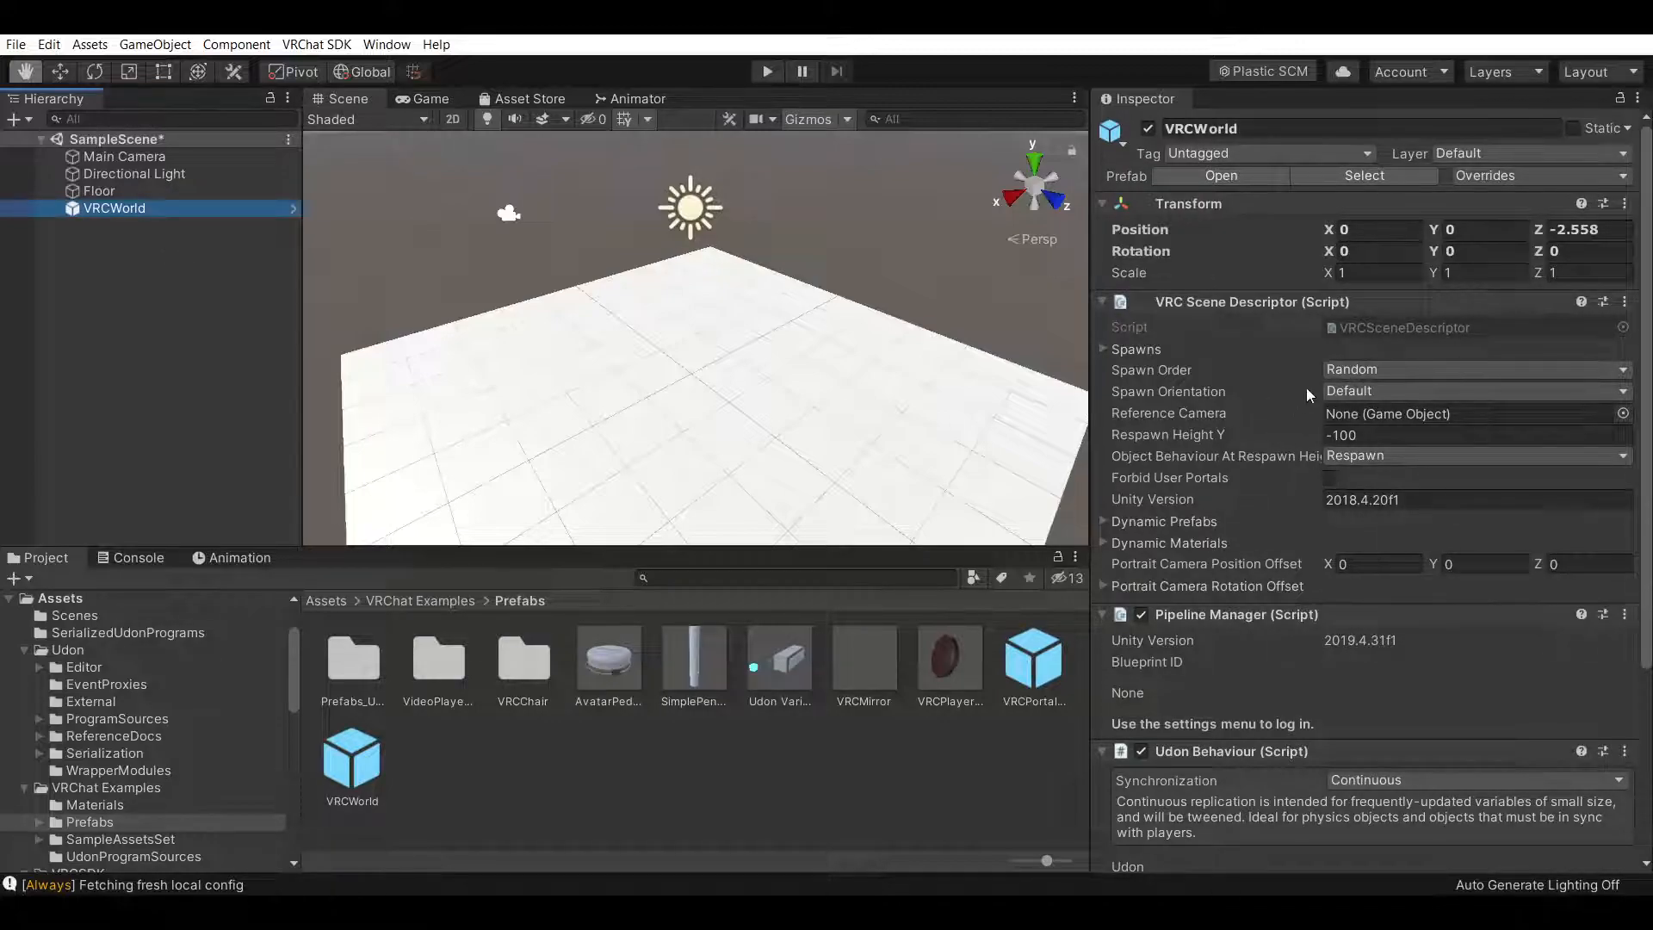
# Inspect the VRCWorld's components and expand its Spawns list in the scene descriptor
pyautogui.scroll(-5, 1253, 281)
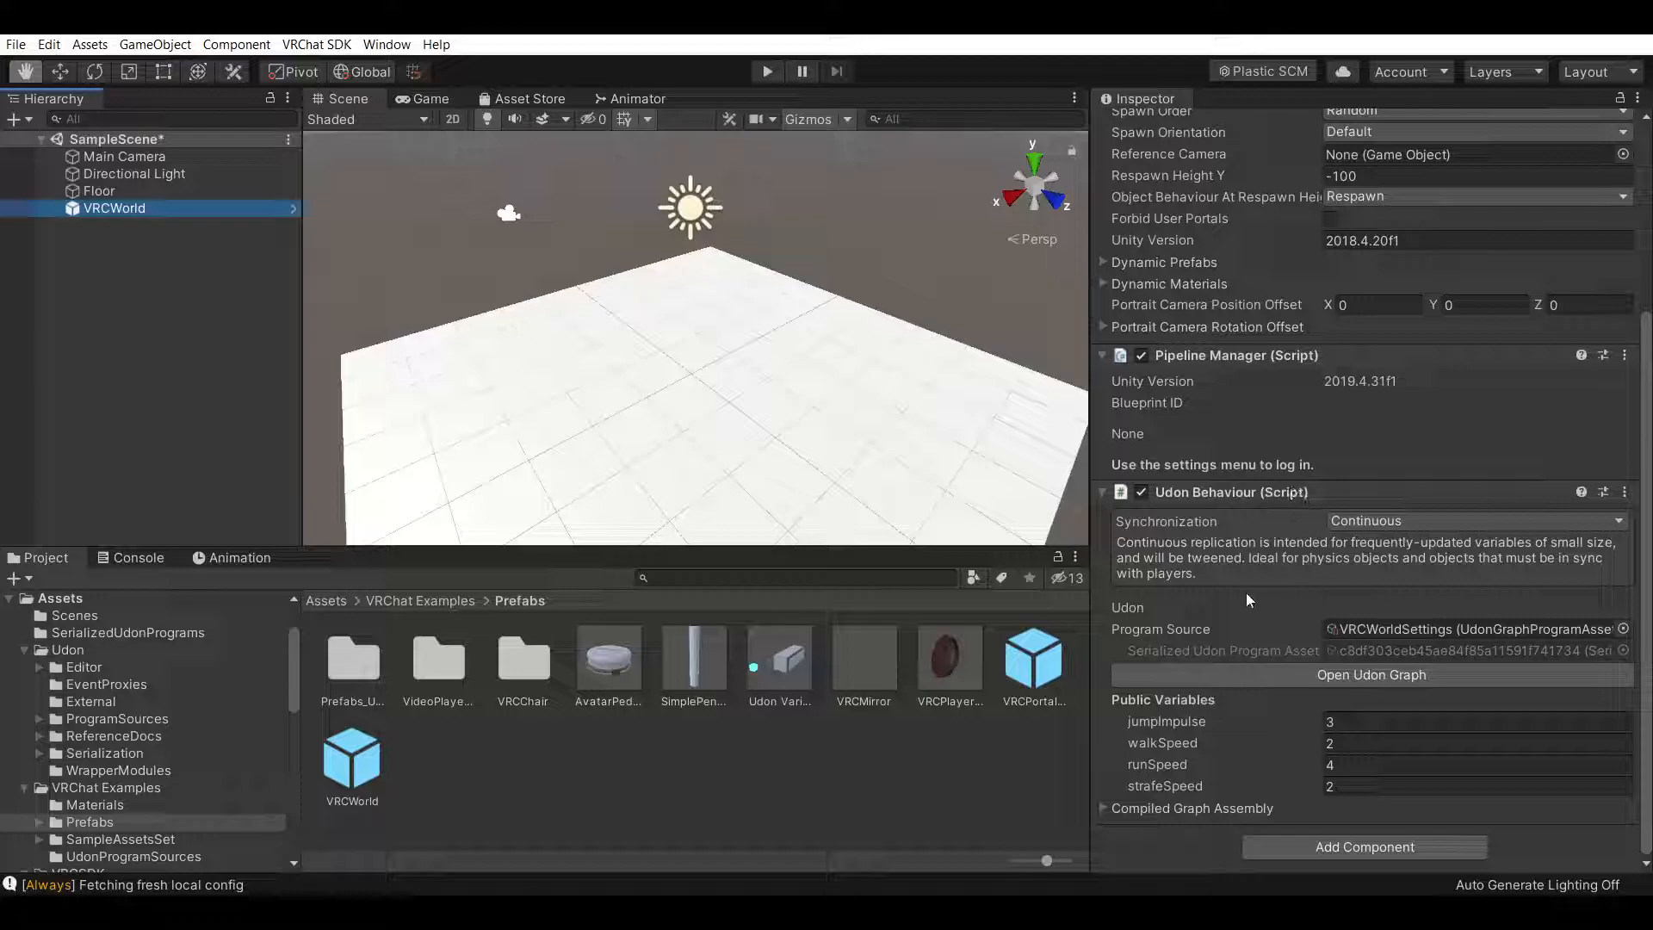
pyautogui.scroll(3, 1299, 560)
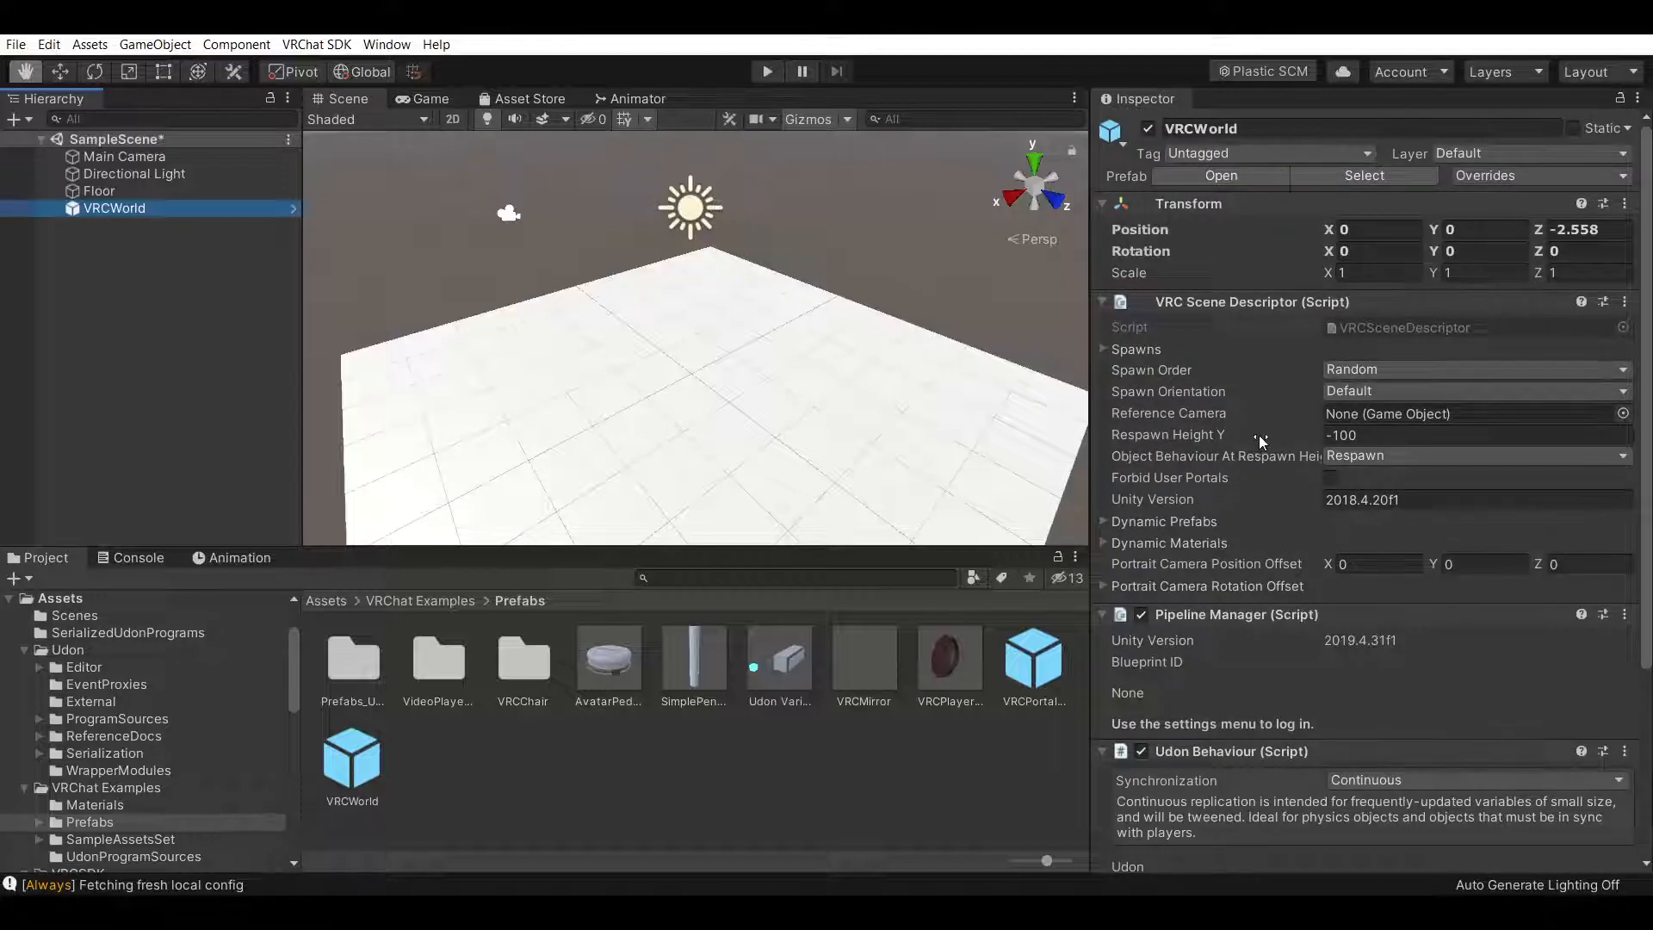
pyautogui.click(1103, 349)
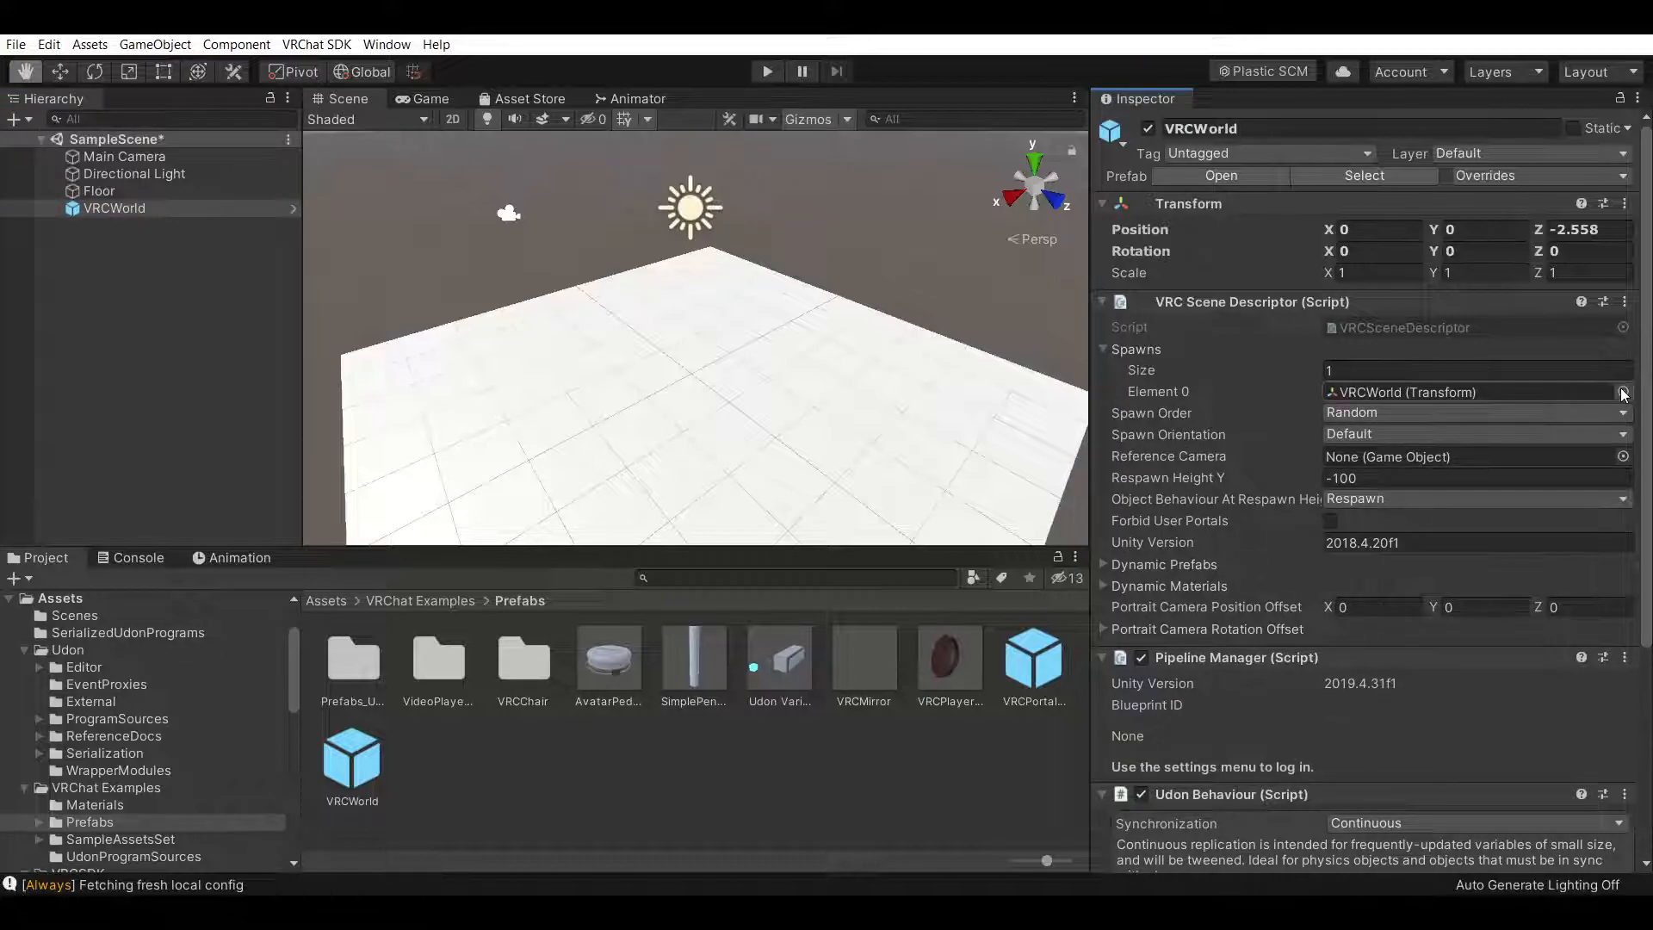
# Create an empty GameObject and set its position to X 0, Y 0, Z 0
pyautogui.rightClick(142, 209)
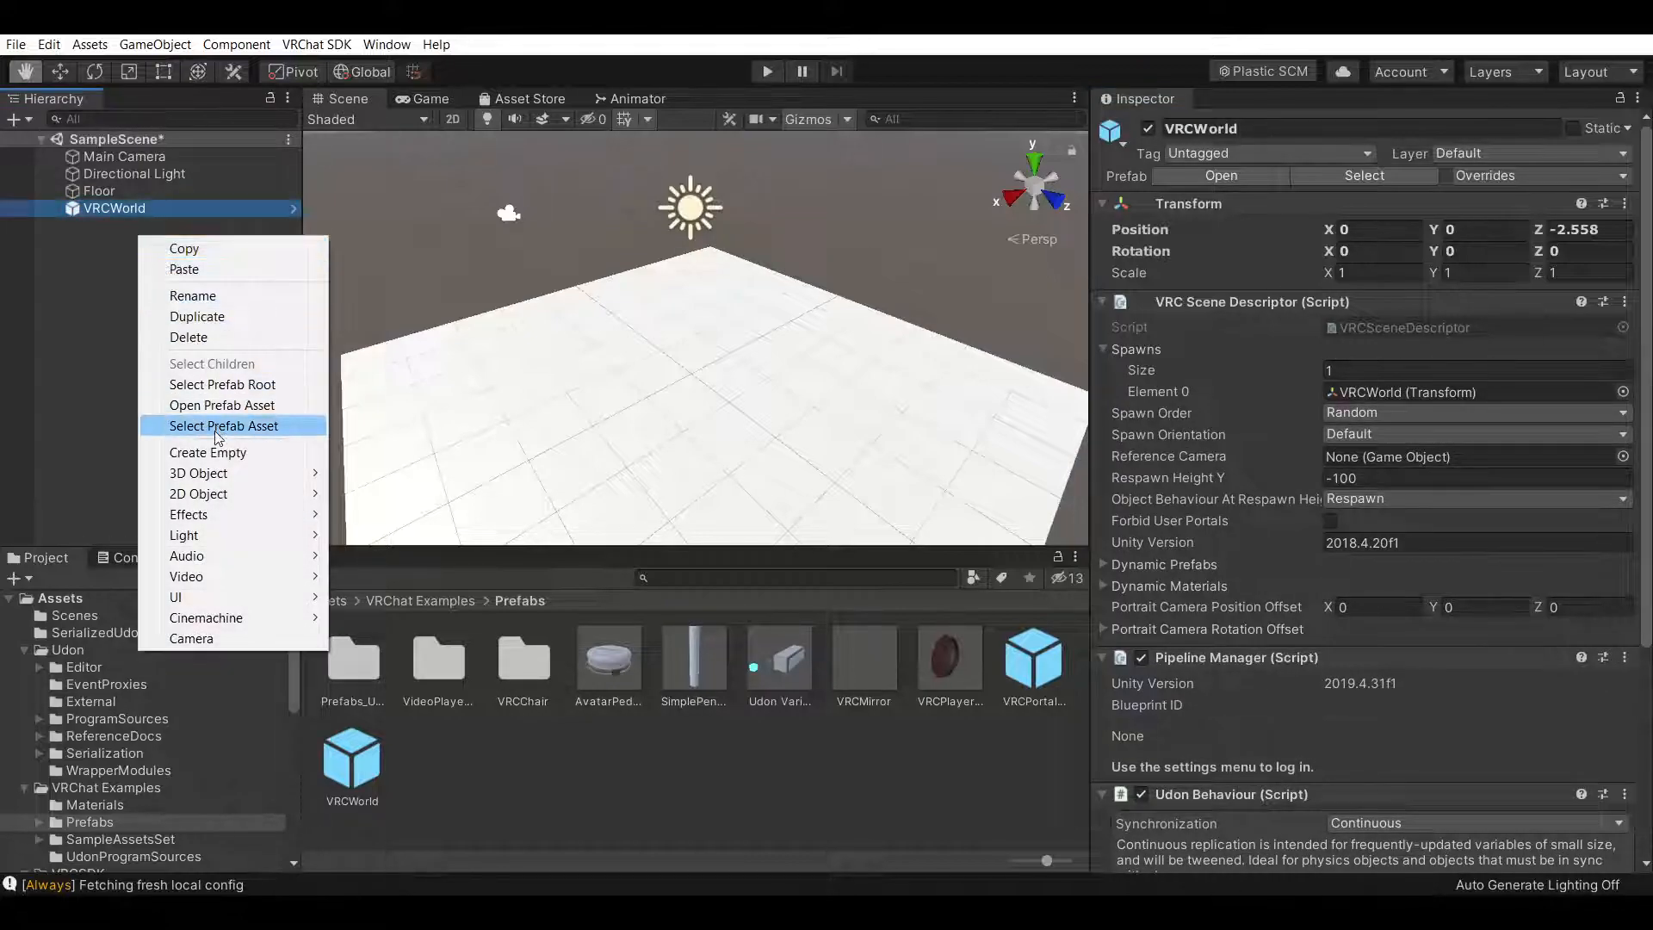
pyautogui.click(258, 449)
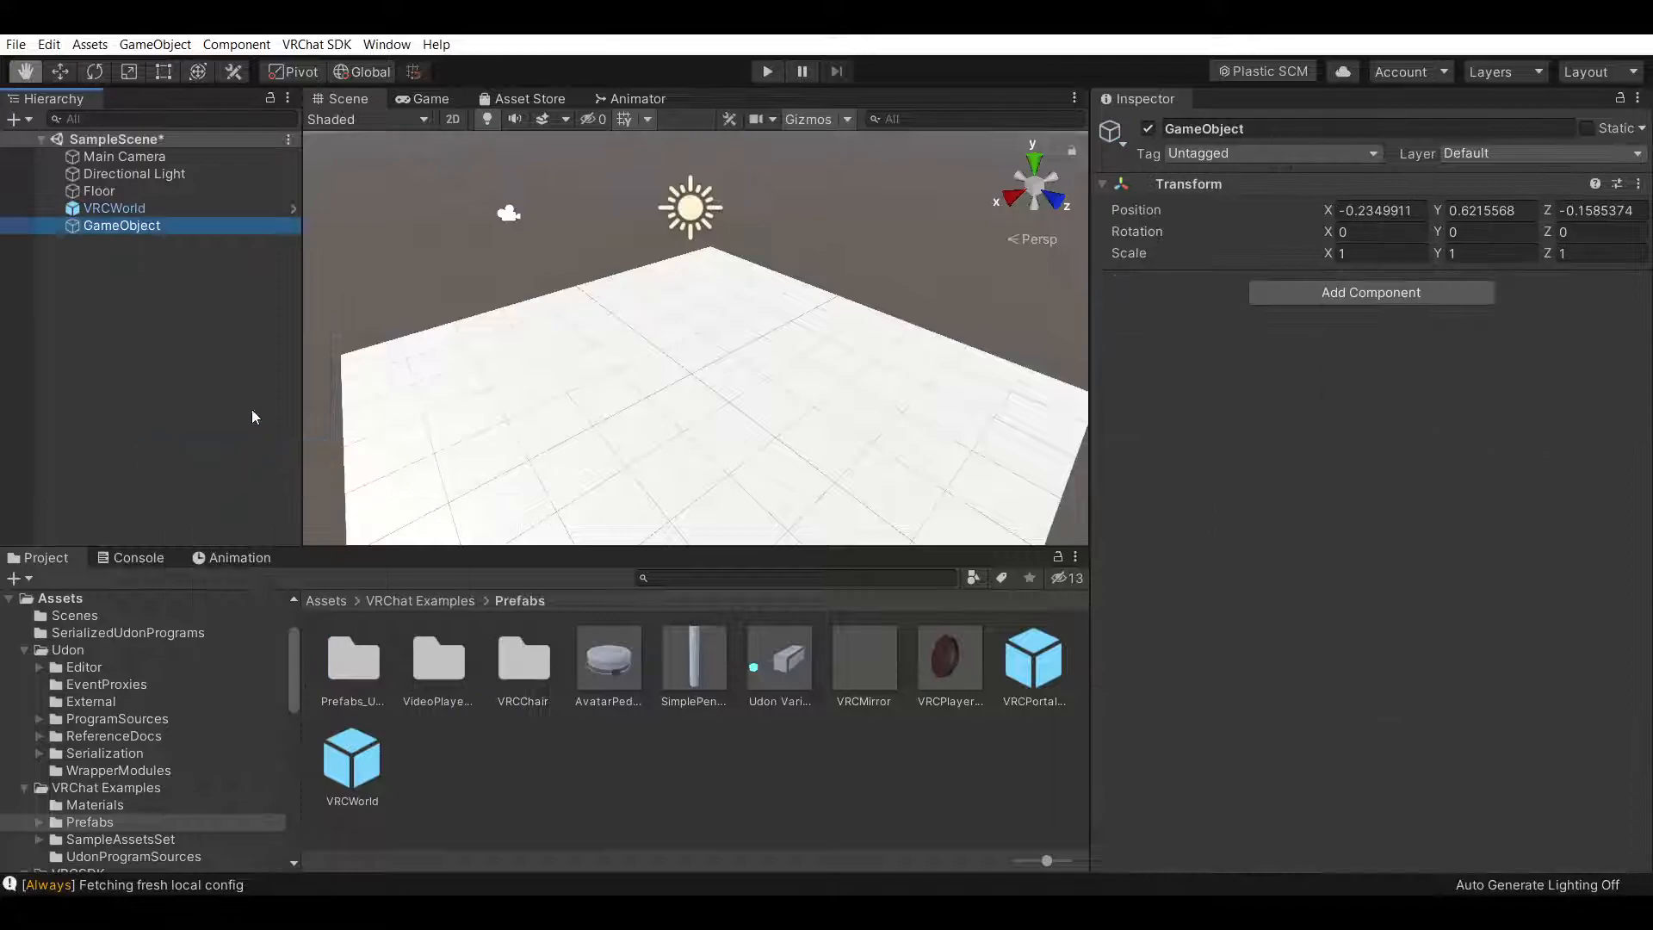
pyautogui.click(1422, 210)
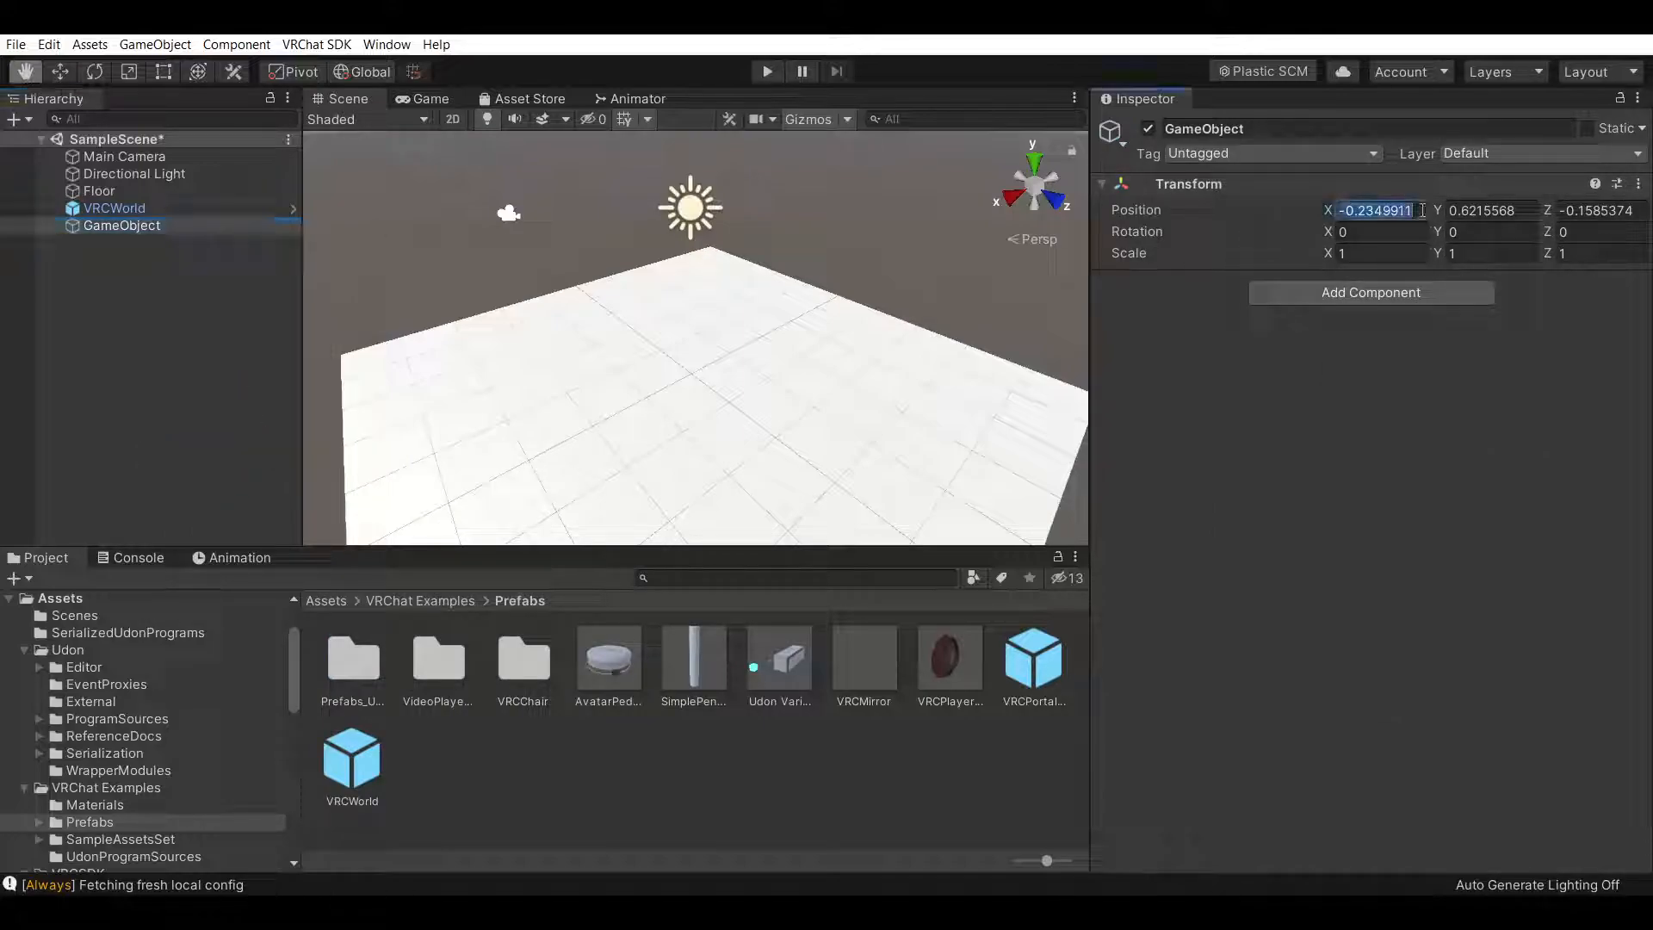
pyautogui.write('0')
pyautogui.click(1531, 210)
pyautogui.write('0')
pyautogui.click(1640, 210)
pyautogui.write('0')
pyautogui.press('Return')
# Raise the empty GameObject to Y 0.25 with the Move tool
pyautogui.press('f')
pyautogui.click(60, 72)
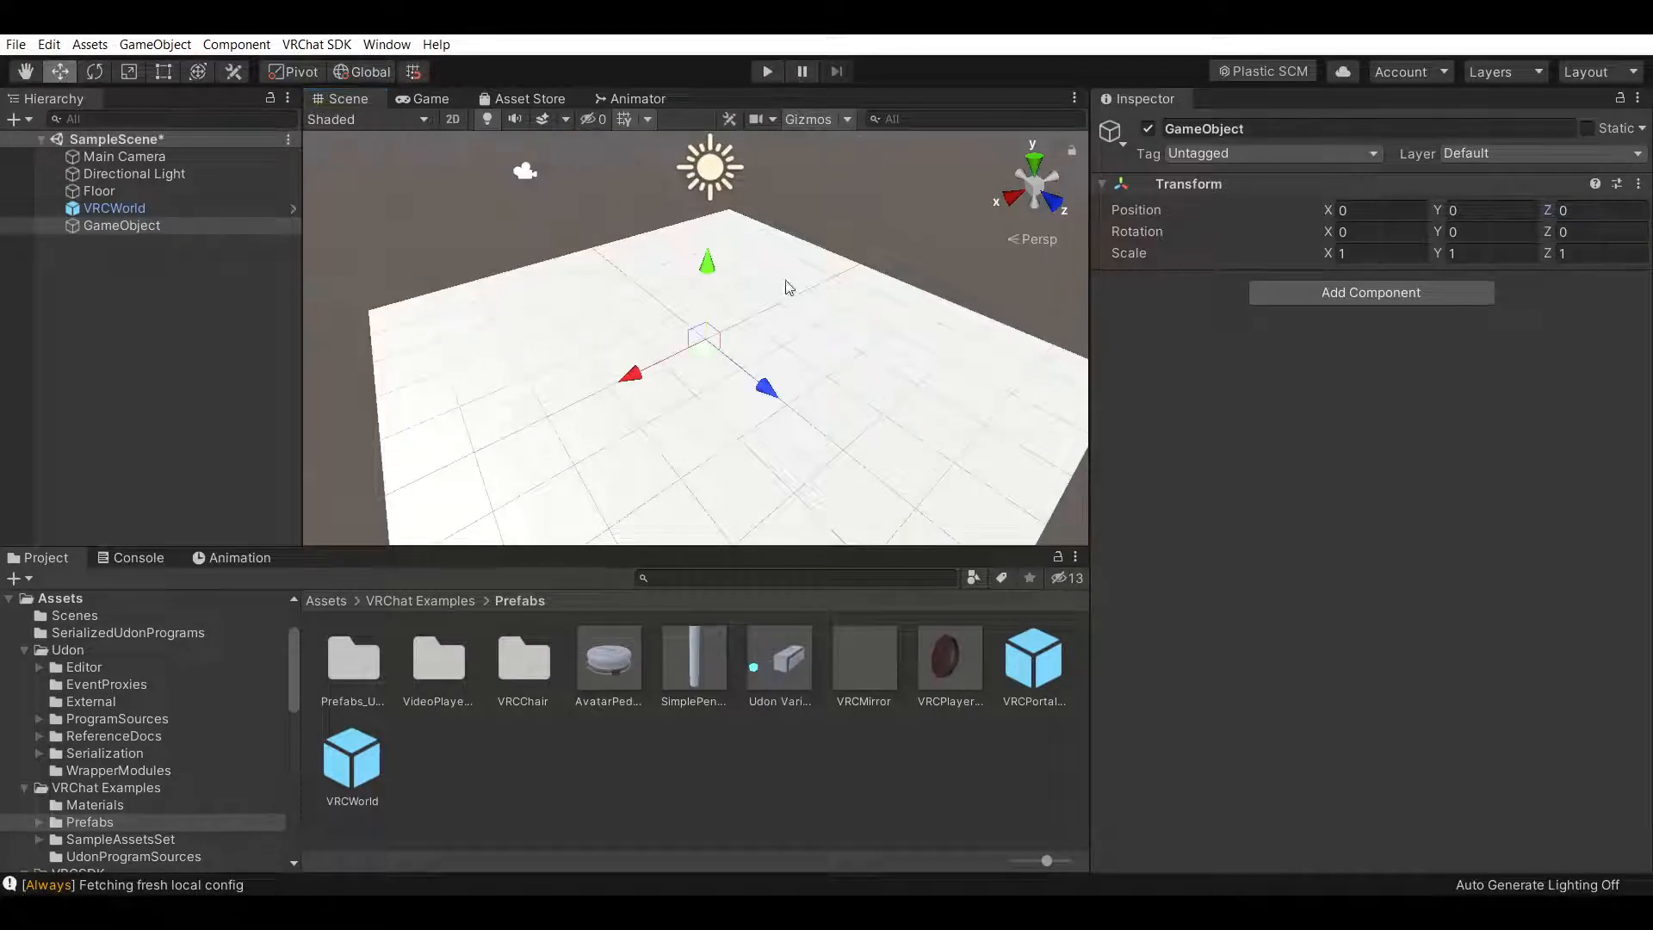
pyautogui.moveTo(707, 263); pyautogui.dragTo(708, 255)
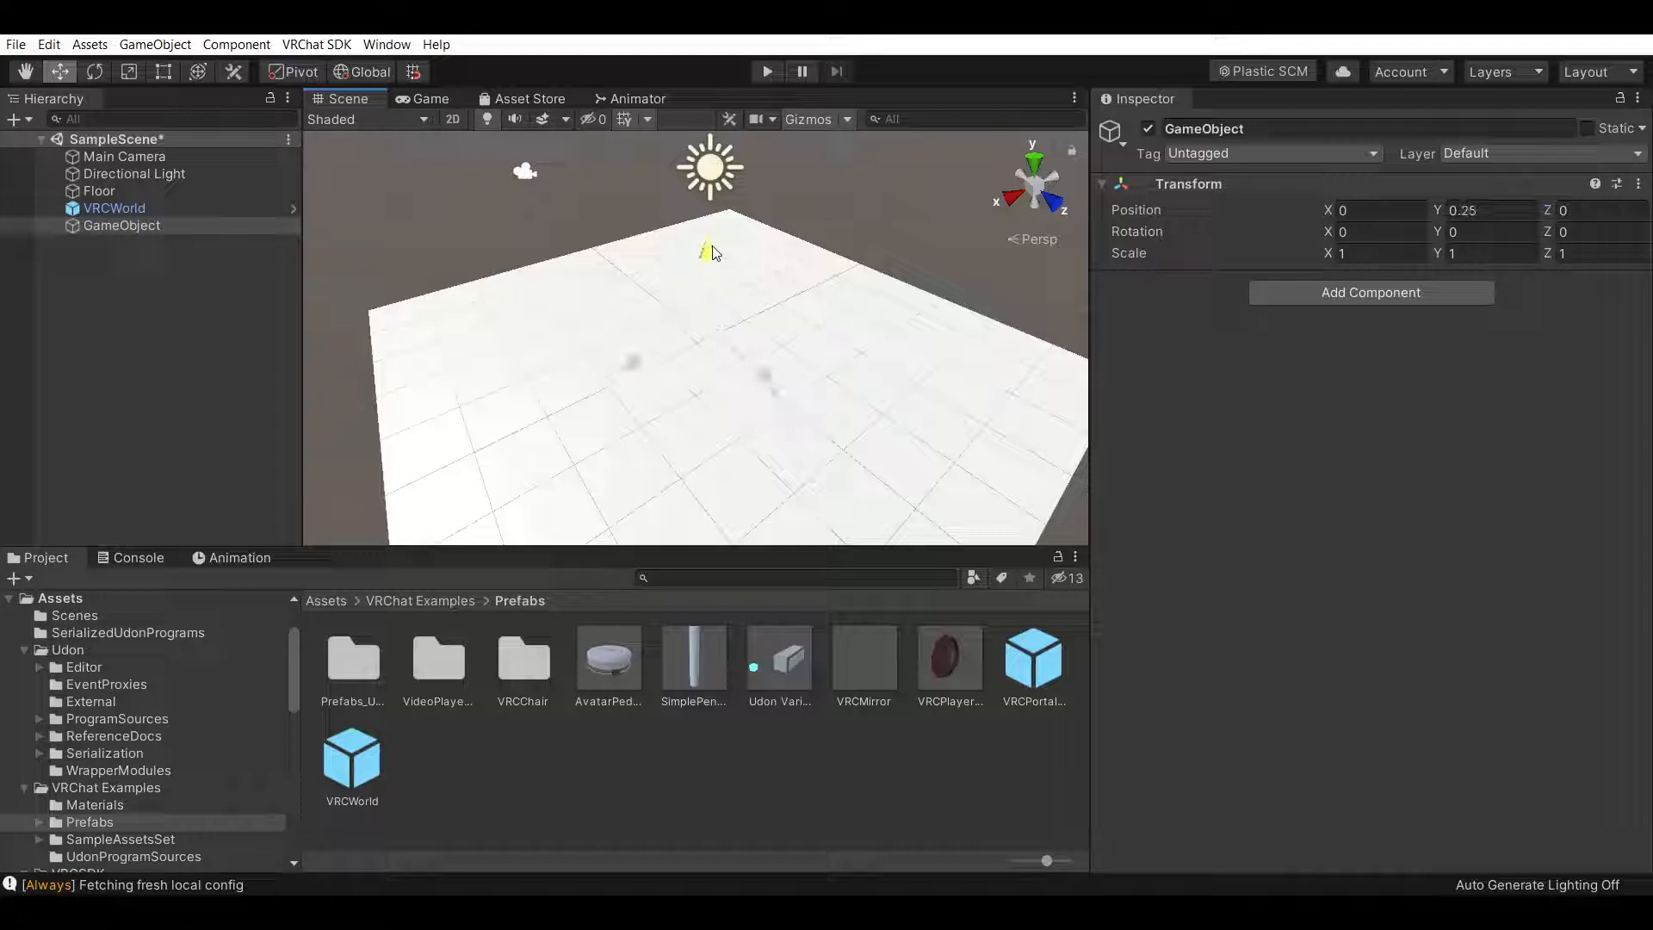
pyautogui.keyDown('alt'); pyautogui.moveTo(857, 358); pyautogui.dragTo(366, 172); pyautogui.keyUp('alt')
pyautogui.press('q')
pyautogui.moveTo(786, 297); pyautogui.dragTo(863, 176)
pyautogui.moveTo(778, 269); pyautogui.dragTo(757, 233, button='right')
pyautogui.moveTo(757, 232); pyautogui.dragTo(742, 322)
pyautogui.moveTo(790, 271); pyautogui.dragTo(731, 306, button='right')
pyautogui.moveTo(831, 254); pyautogui.dragTo(797, 306)
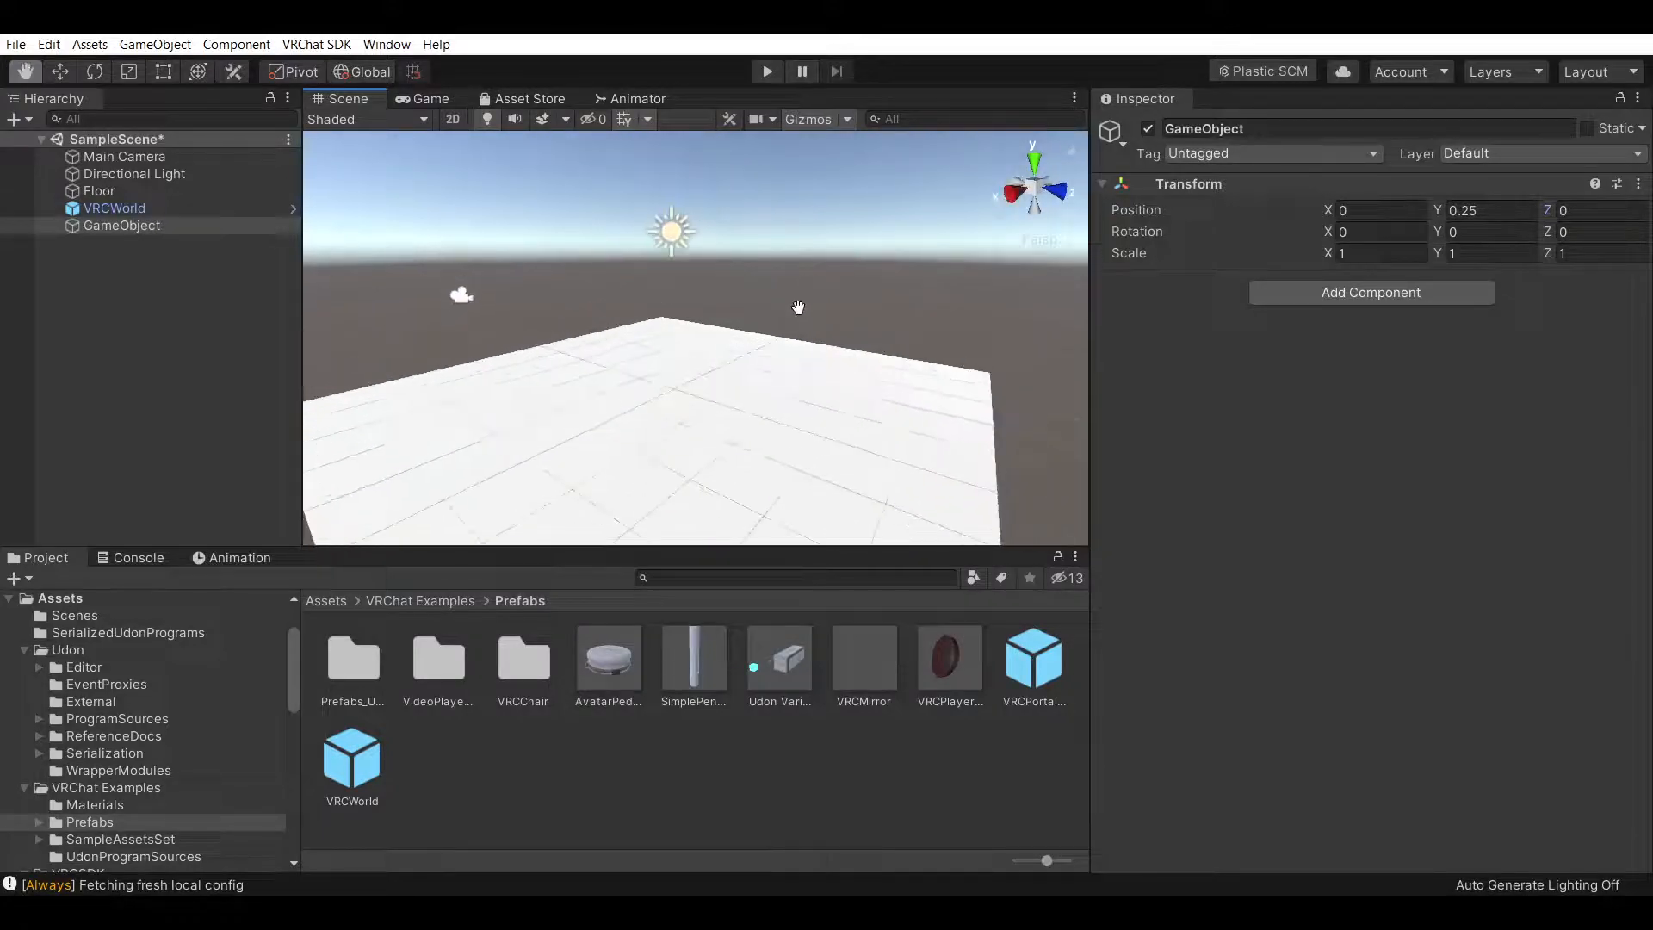
pyautogui.moveTo(934, 274); pyautogui.dragTo(878, 323, button='right')
pyautogui.moveTo(877, 322); pyautogui.dragTo(846, 343)
pyautogui.moveTo(861, 344)
pyautogui.mouseDown(button='right')
pyautogui.moveTo(919, 317)
pyautogui.moveTo(849, 343)
pyautogui.mouseUp(button='right')
pyautogui.moveTo(862, 319); pyautogui.dragTo(863, 333)
pyautogui.moveTo(896, 319); pyautogui.dragTo(876, 316, button='right')
pyautogui.moveTo(896, 310); pyautogui.dragTo(874, 322)
pyautogui.moveTo(890, 318); pyautogui.dragTo(881, 327, button='right')
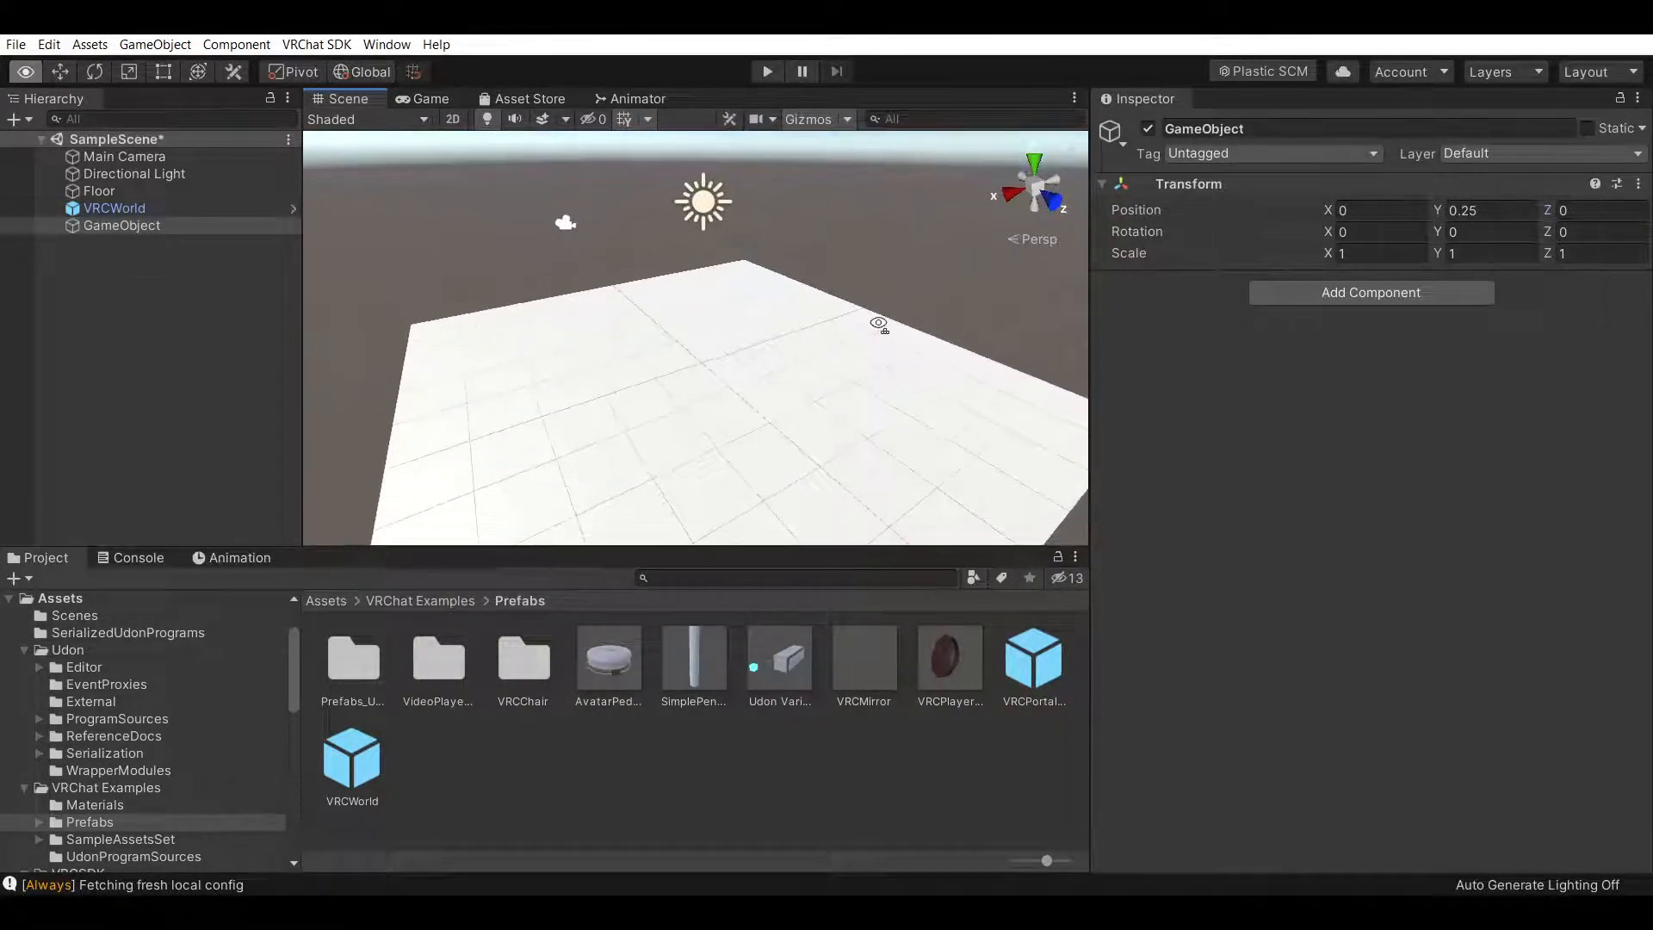
# Rename the empty GameObject to Spawn
pyautogui.click(157, 224)
pyautogui.click(1274, 131)
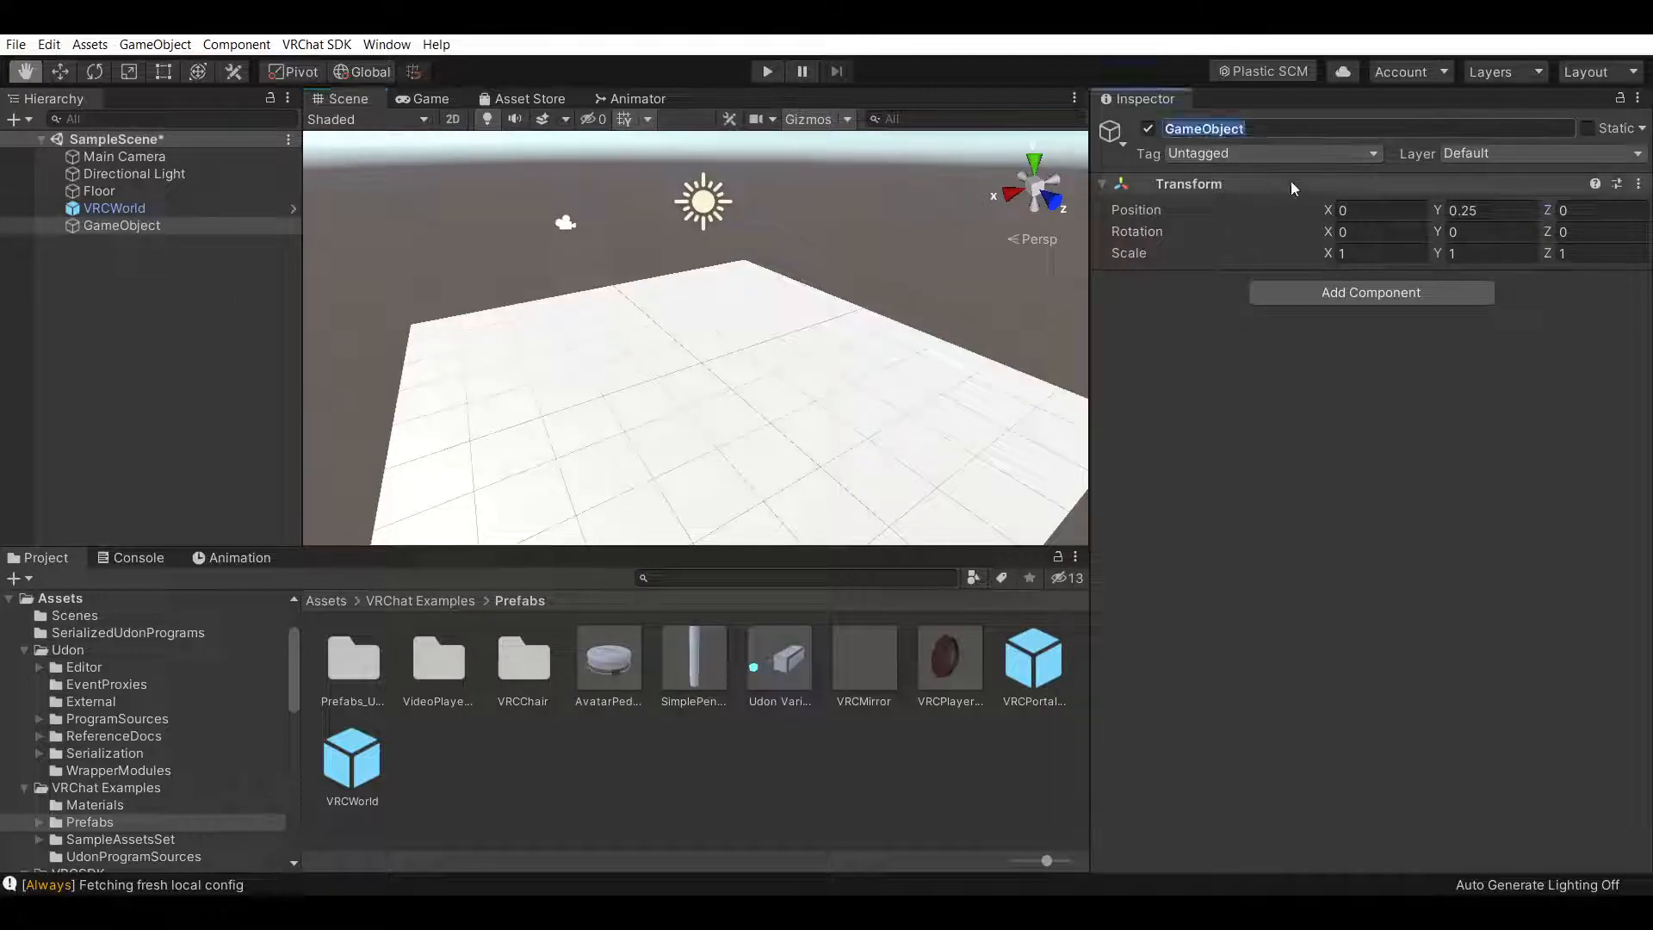
pyautogui.write('Spawn')
pyautogui.press('Return')
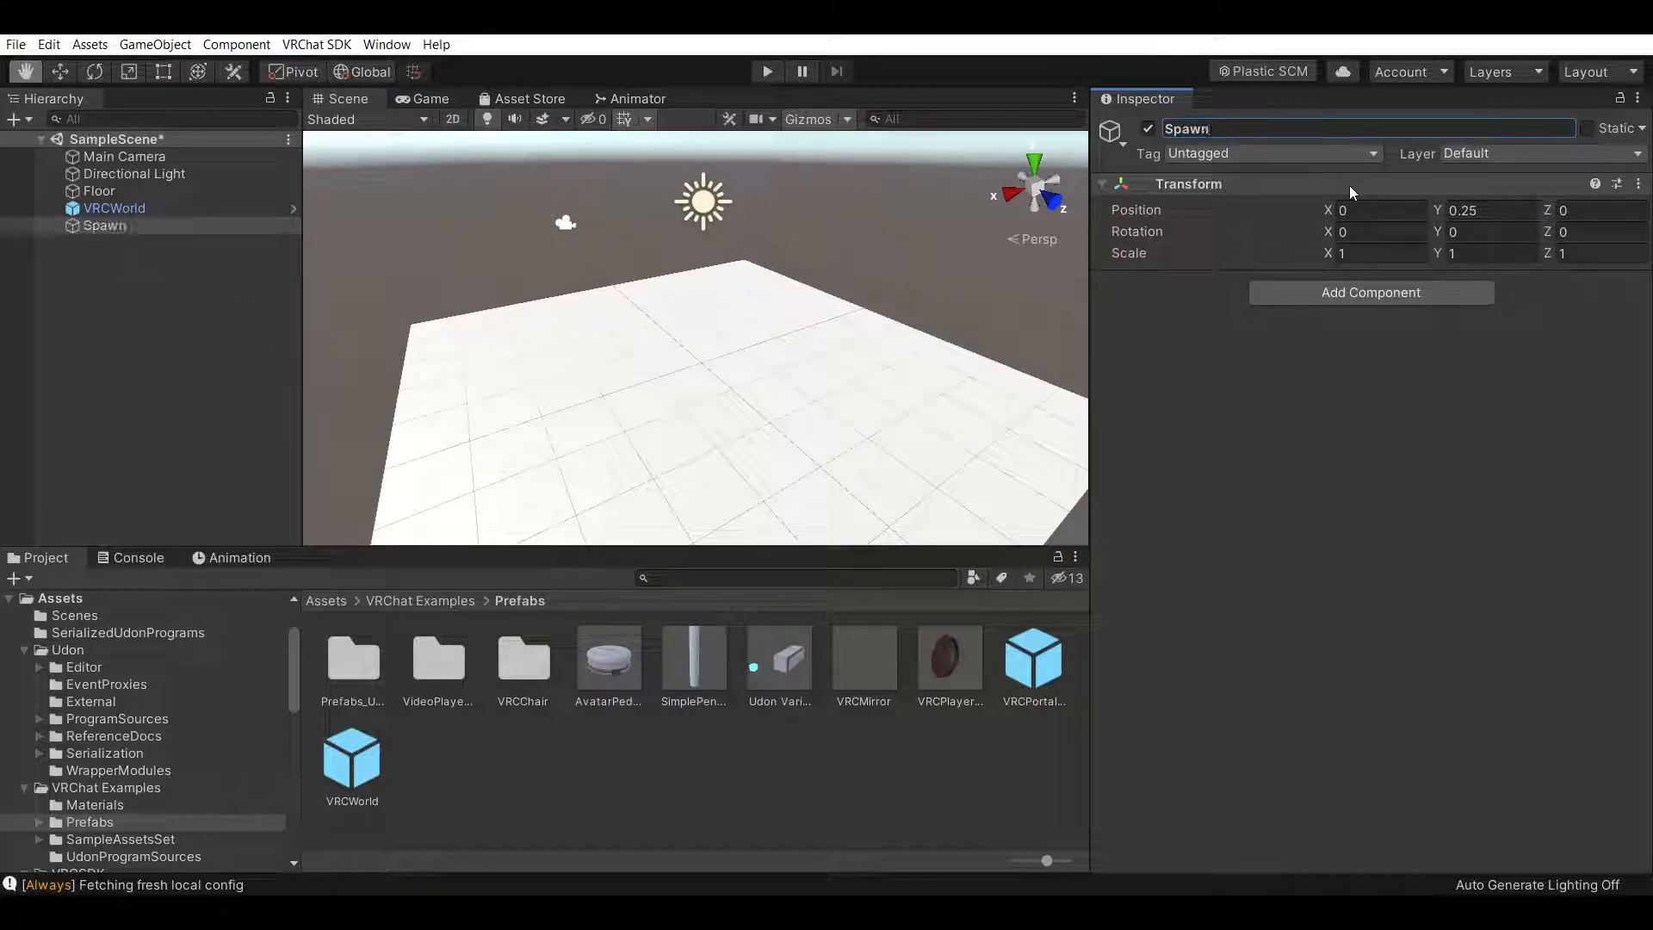
# Assign the Spawn object as Element 0 of the VRCWorld's Spawns list
pyautogui.click(1301, 728)
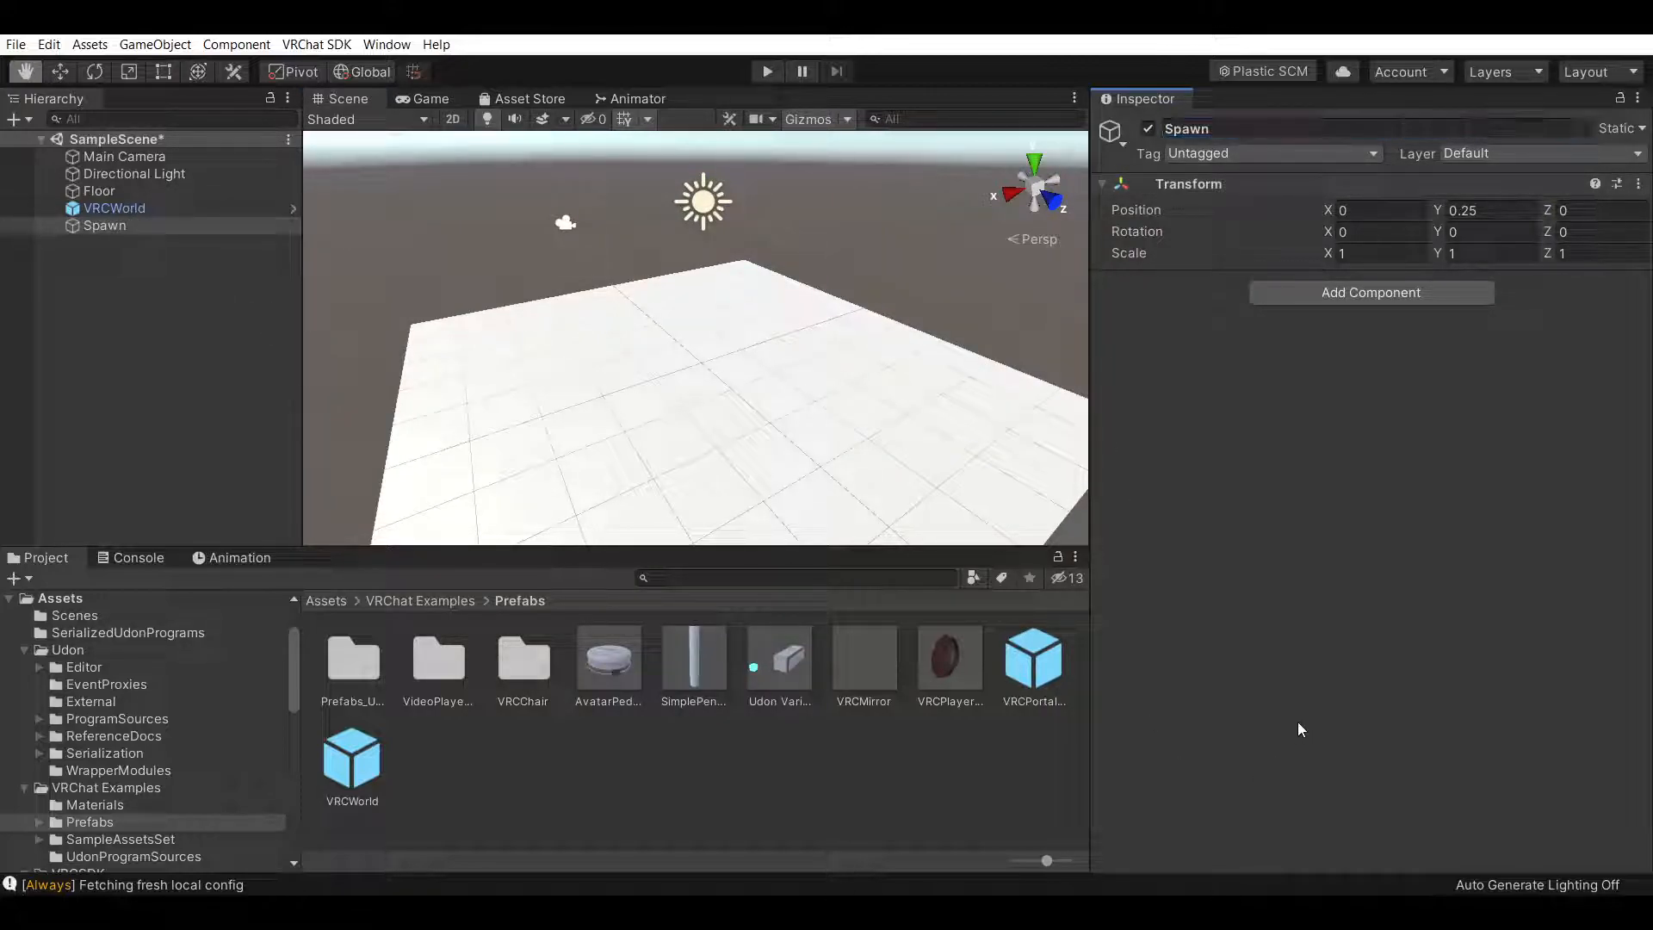
pyautogui.click(130, 225)
pyautogui.click(155, 208)
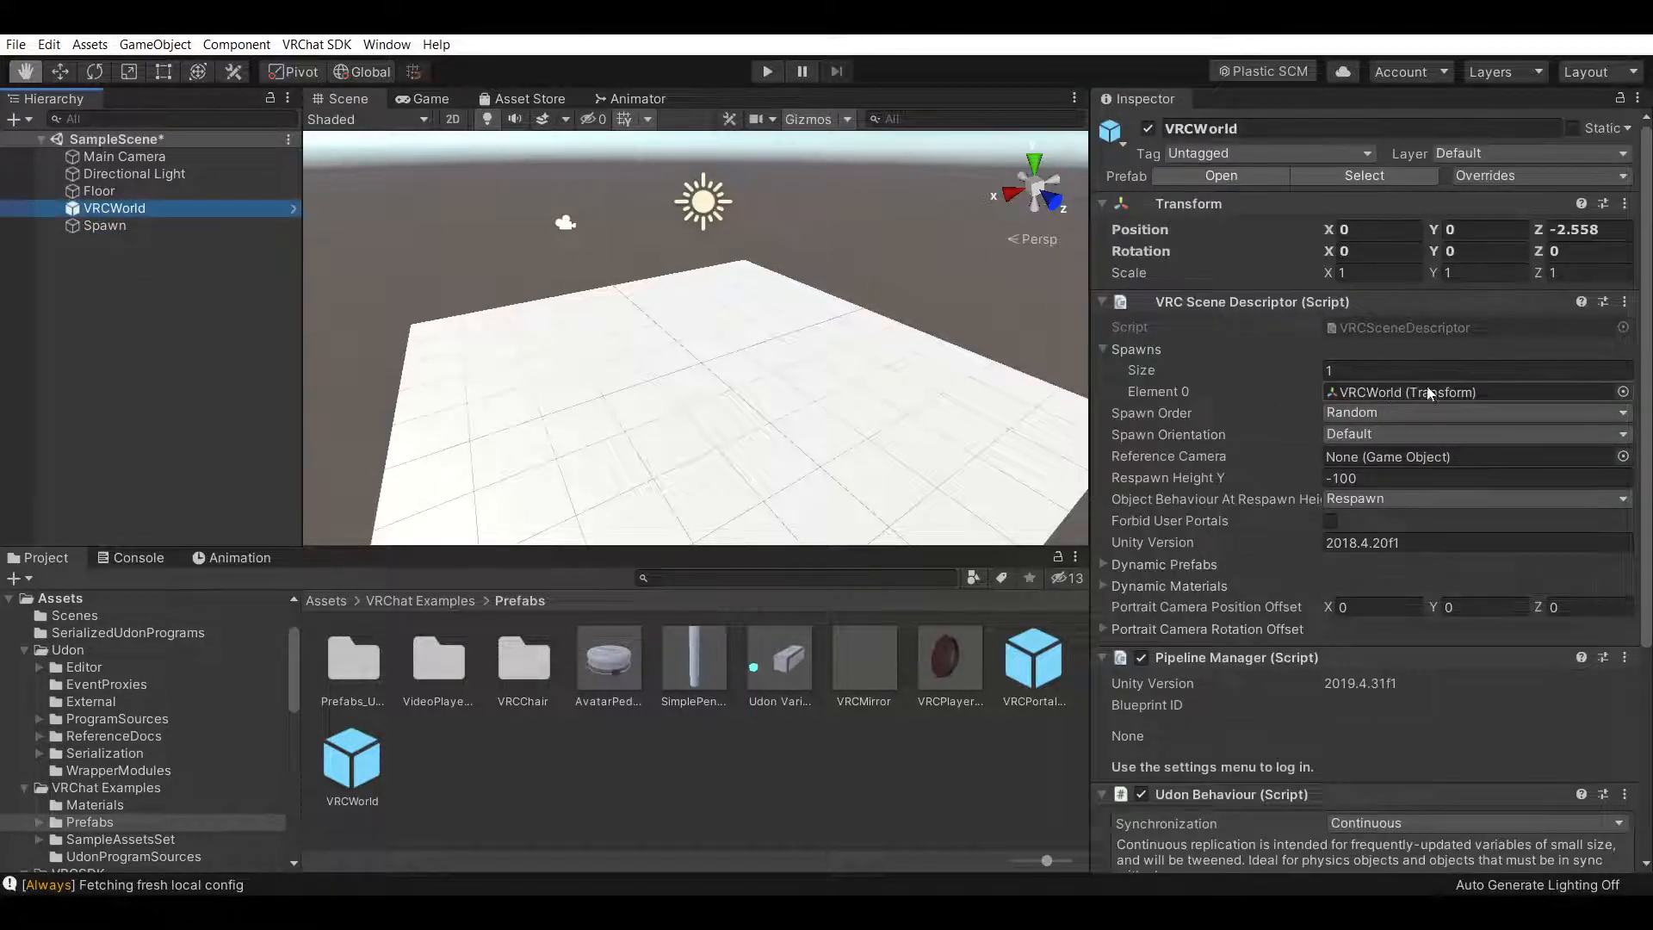
pyautogui.moveTo(112, 226); pyautogui.dragTo(1443, 388)
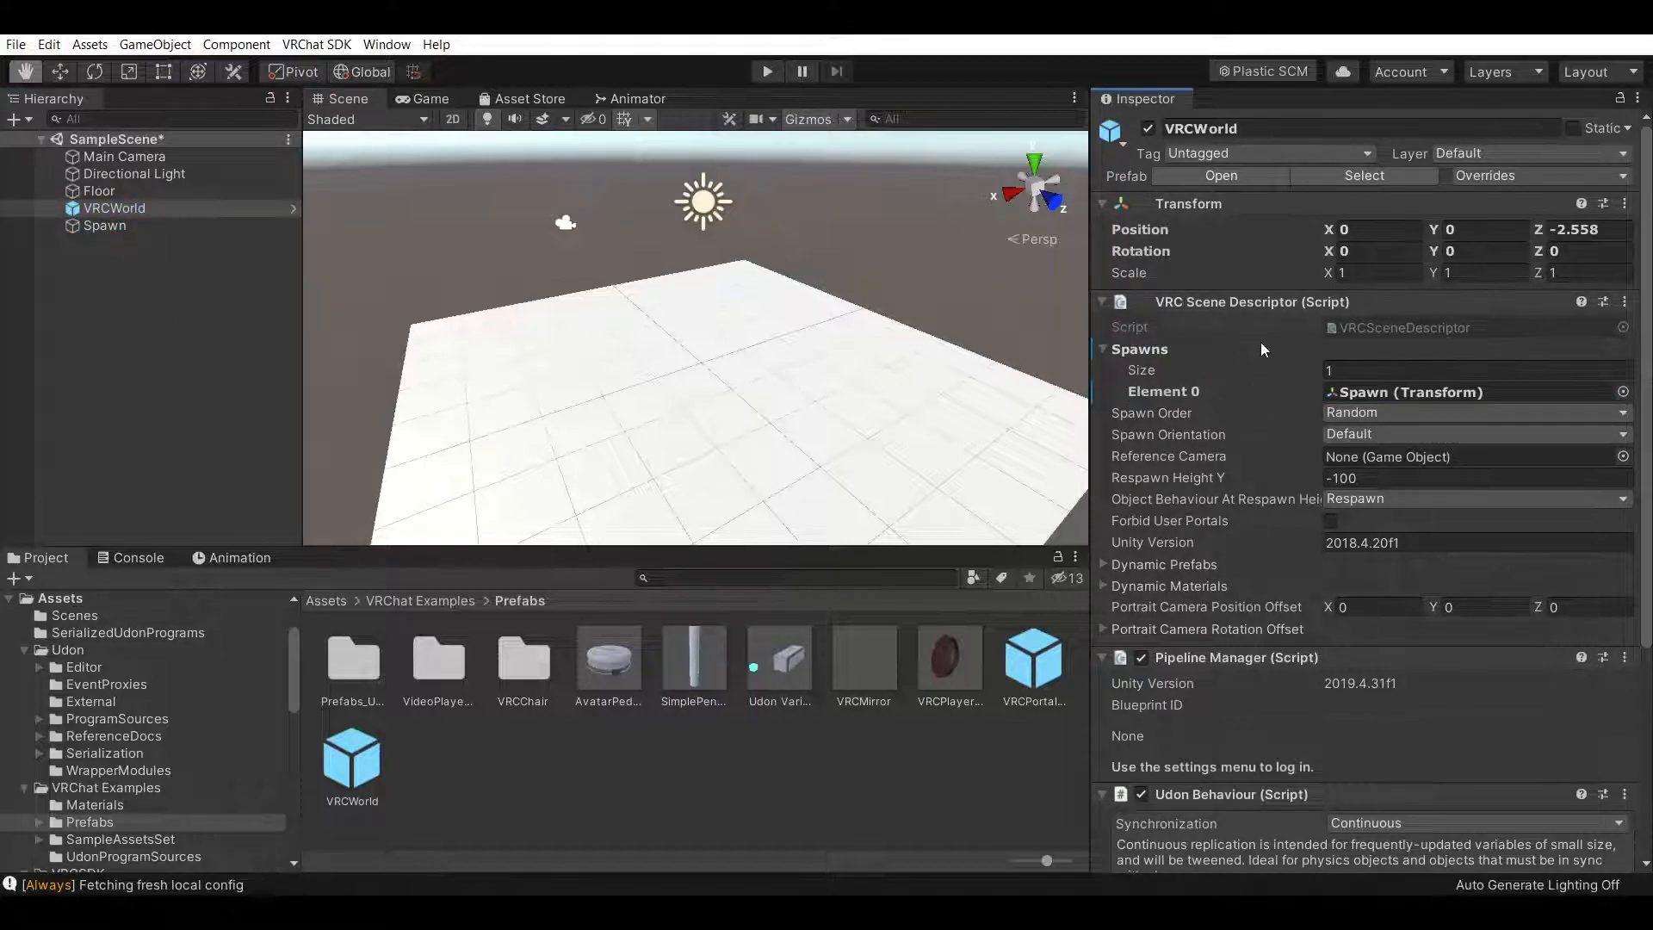
# Review the Spawn Order and Spawn Orientation options in the VRCWorld's scene descriptor
pyautogui.click(1370, 411)
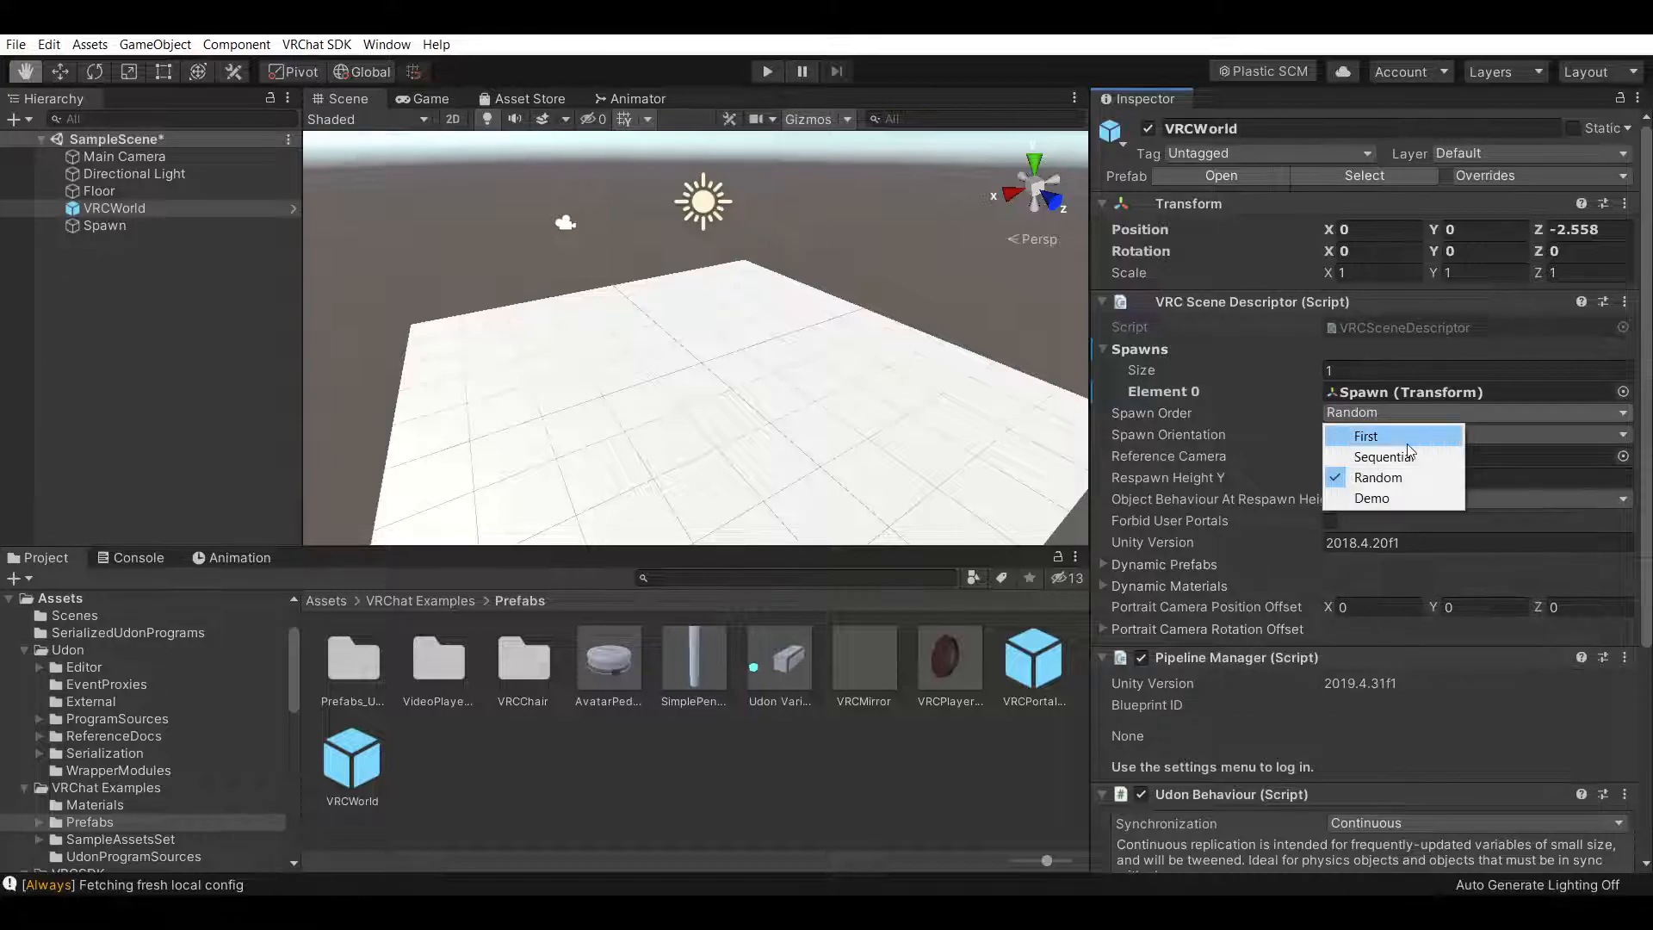
pyautogui.click(1379, 415)
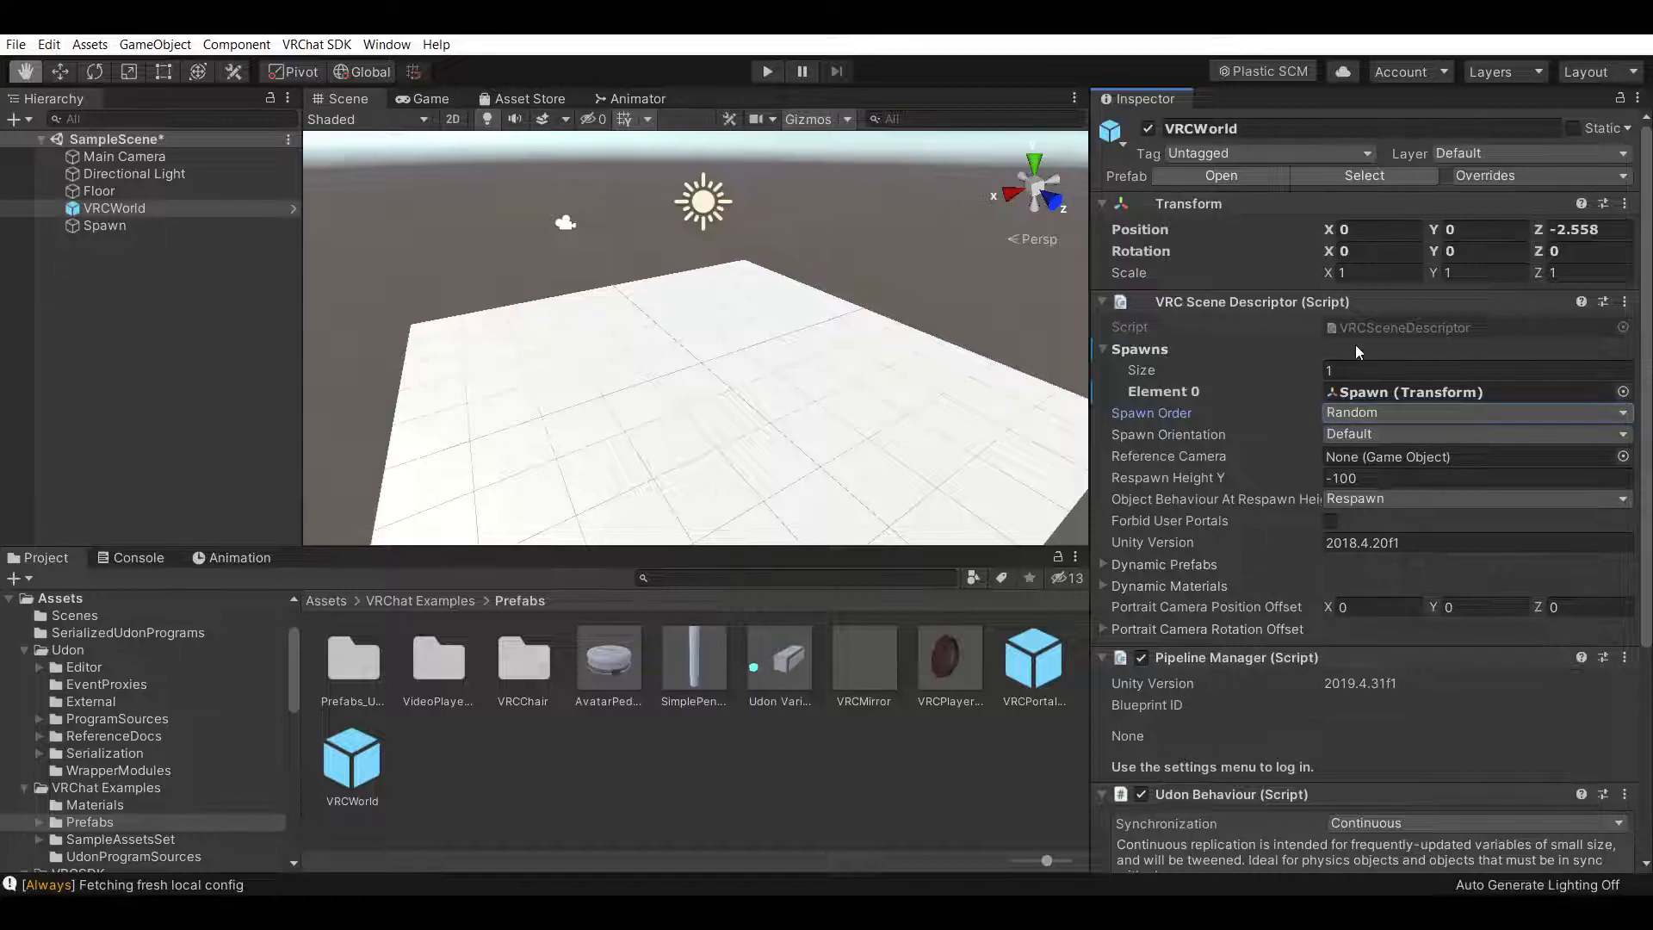
pyautogui.click(1390, 436)
pyautogui.click(1395, 441)
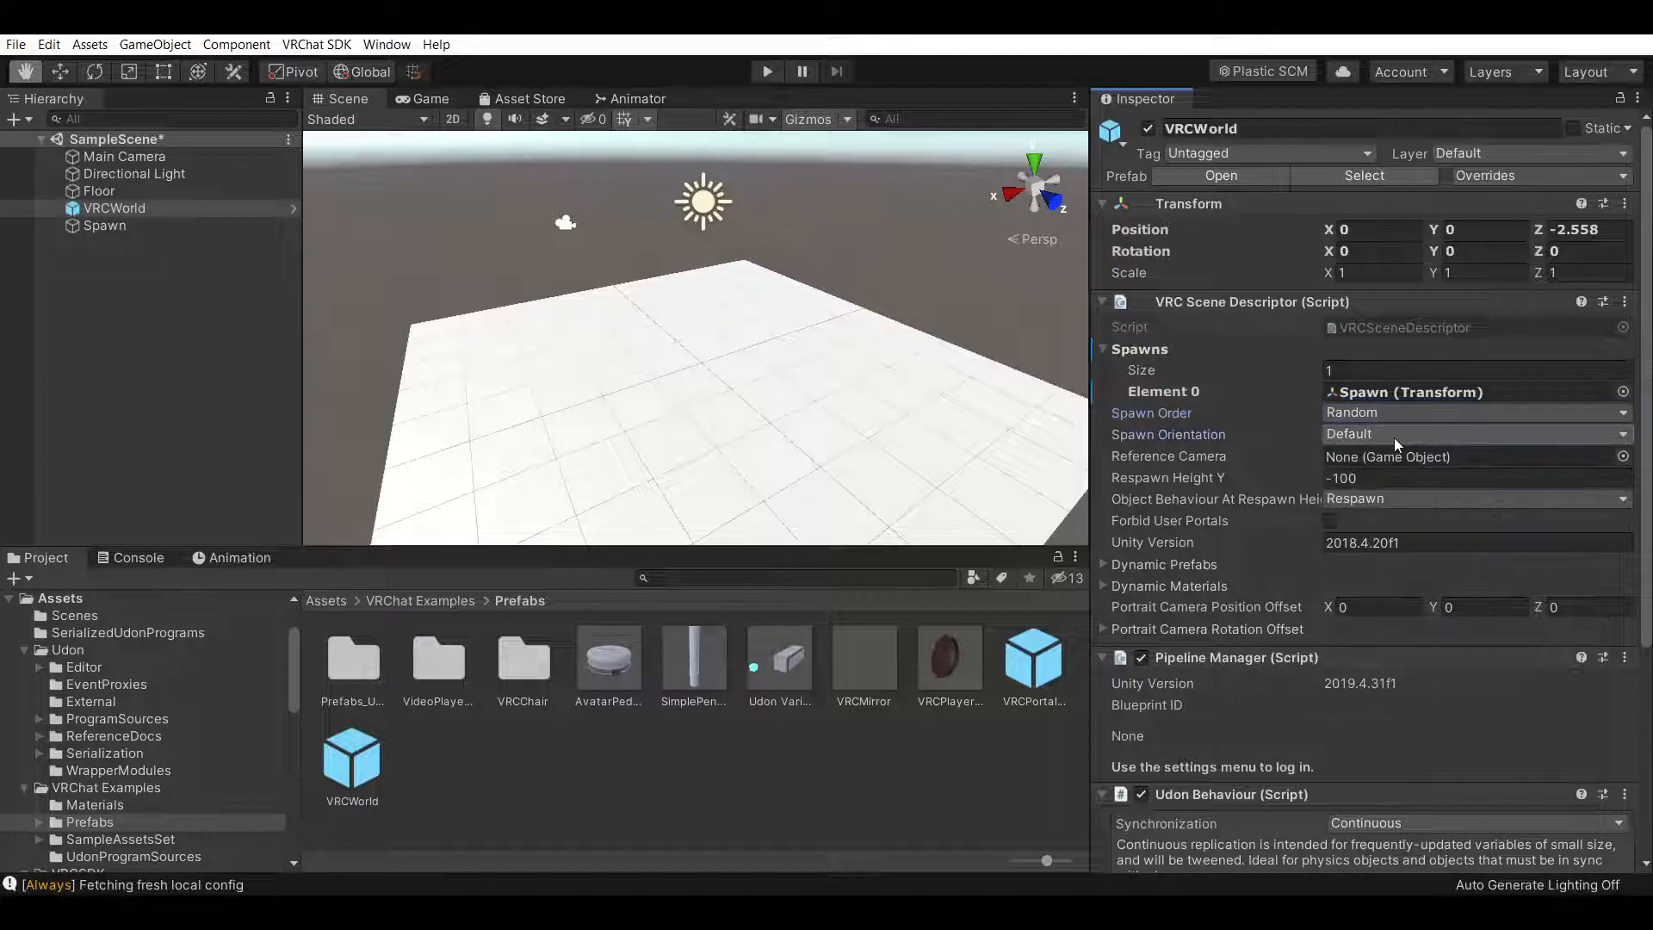
# Rotate the Spawn point 90° around the Y axis with the Rotate tool
pyautogui.click(866, 845)
pyautogui.click(101, 227)
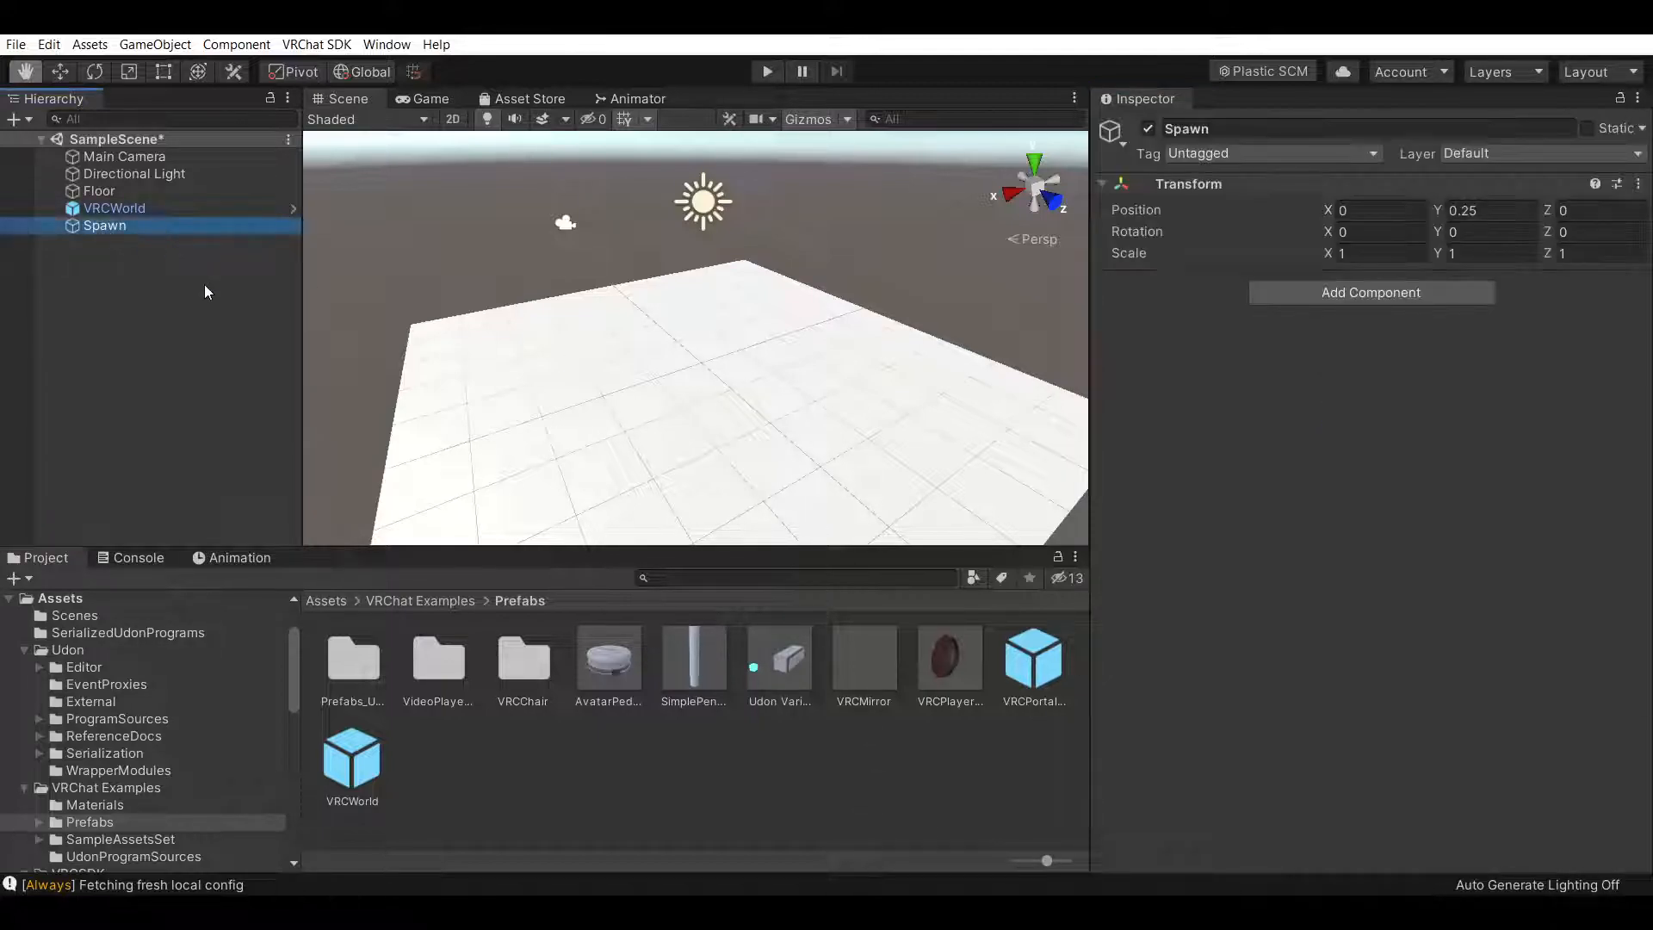
pyautogui.click(53, 71)
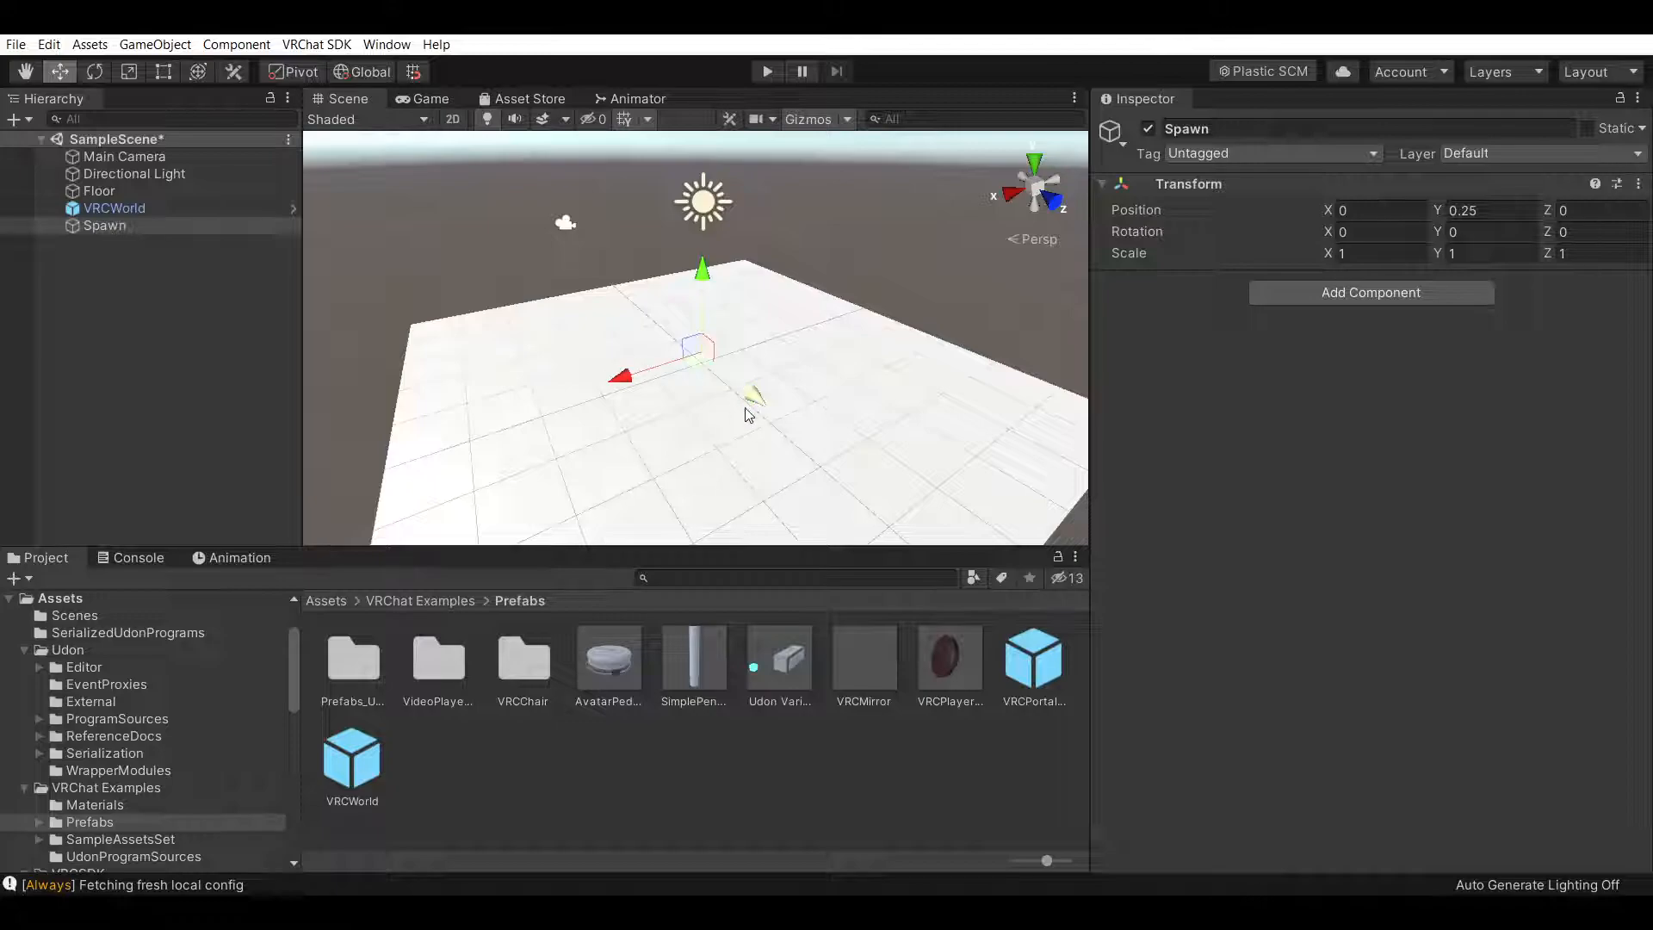
pyautogui.scroll(3, 853, 389)
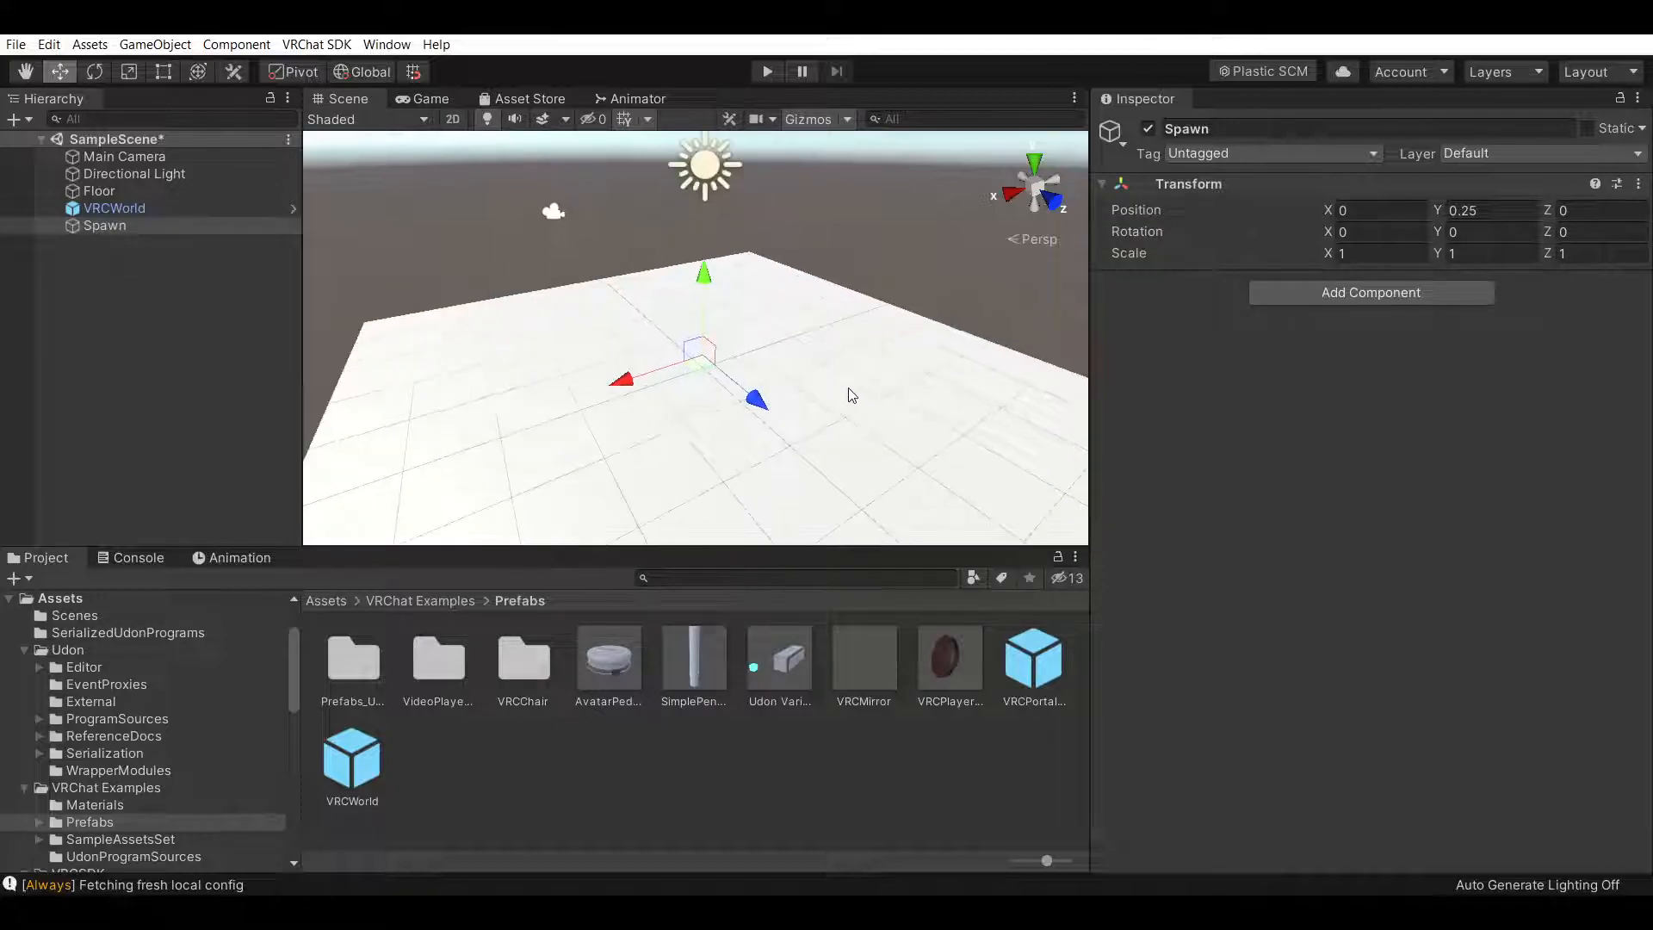
pyautogui.moveTo(879, 234); pyautogui.dragTo(881, 252, button='right')
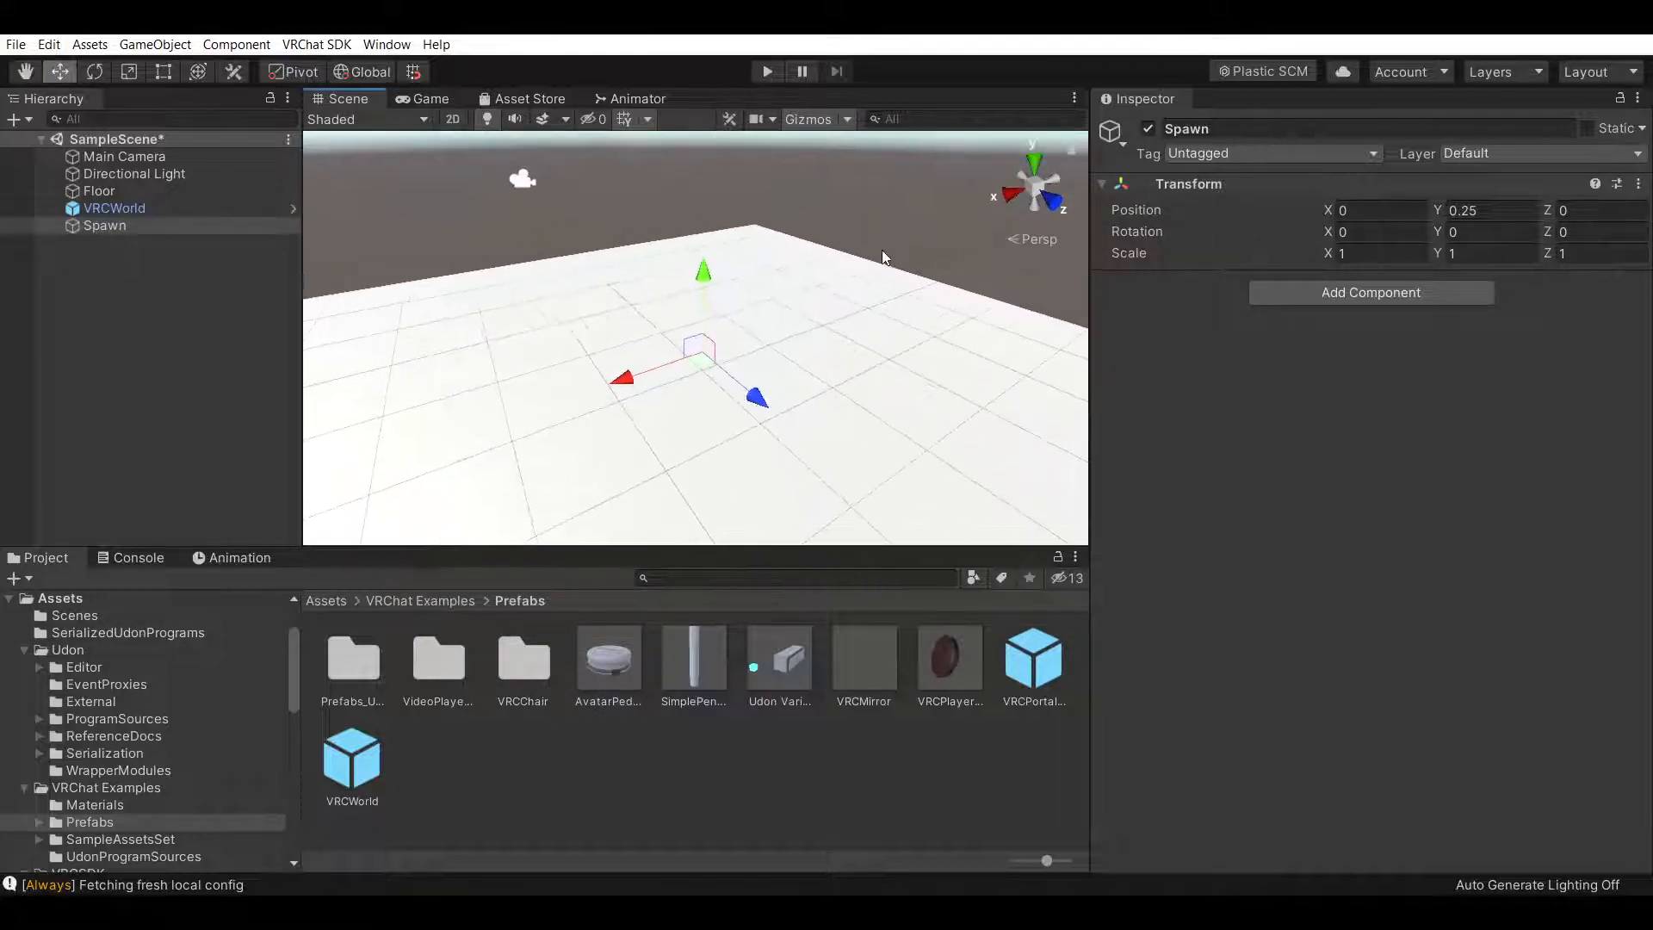
pyautogui.click(26, 72)
pyautogui.scroll(2, 870, 332)
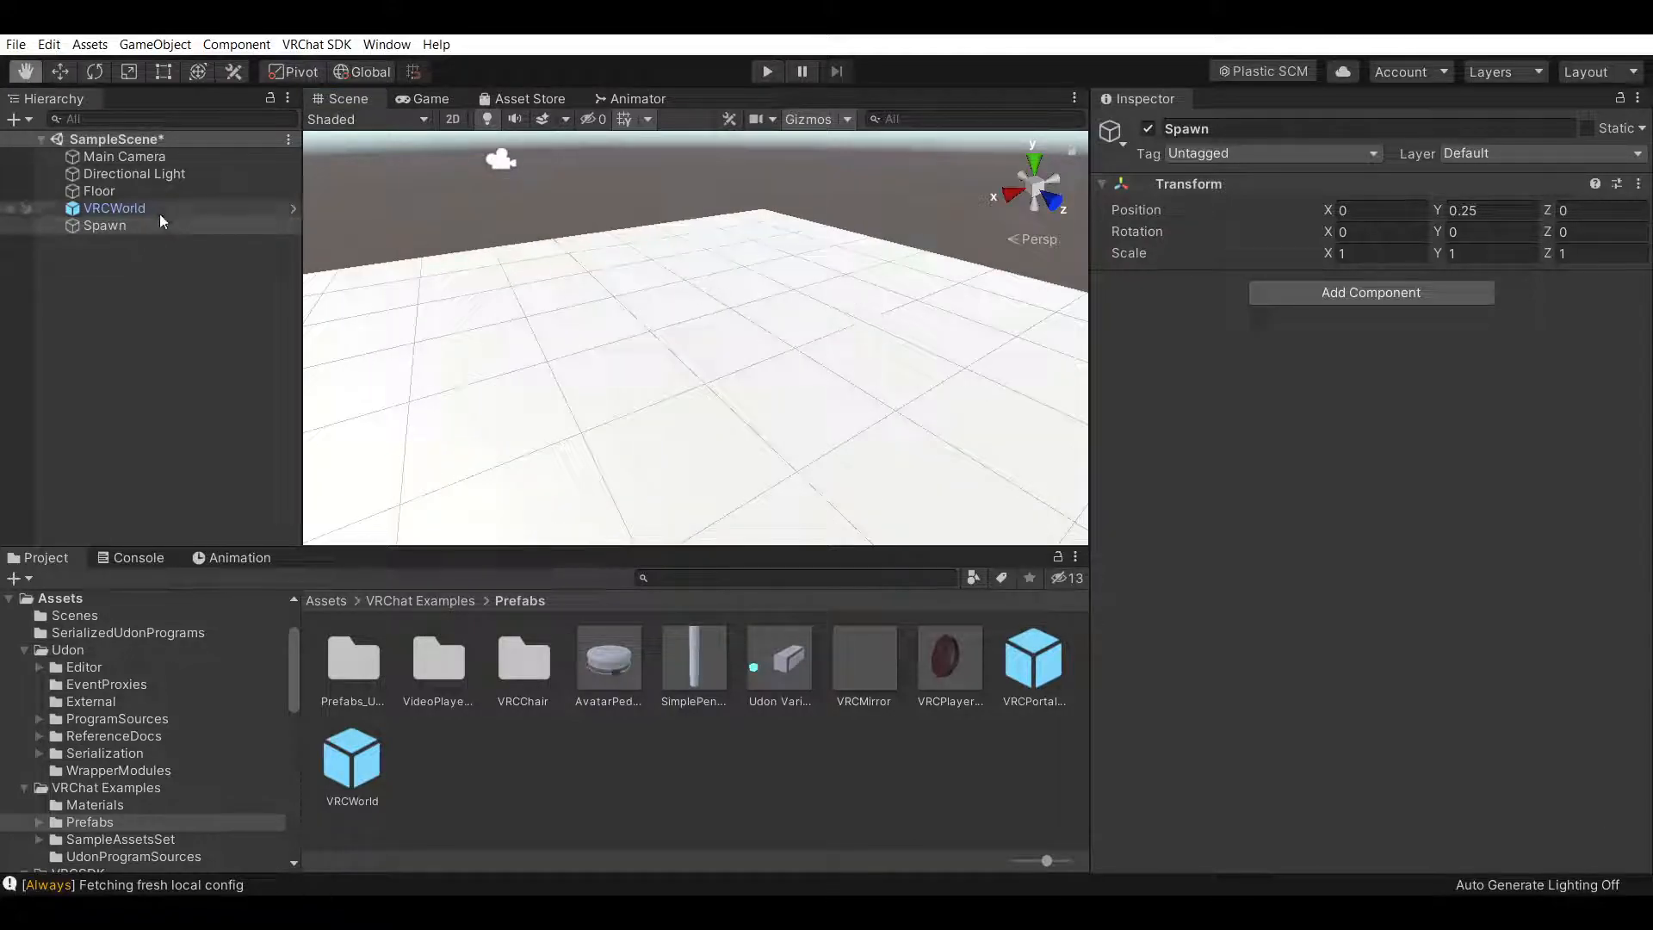
pyautogui.click(58, 74)
pyautogui.press('f')
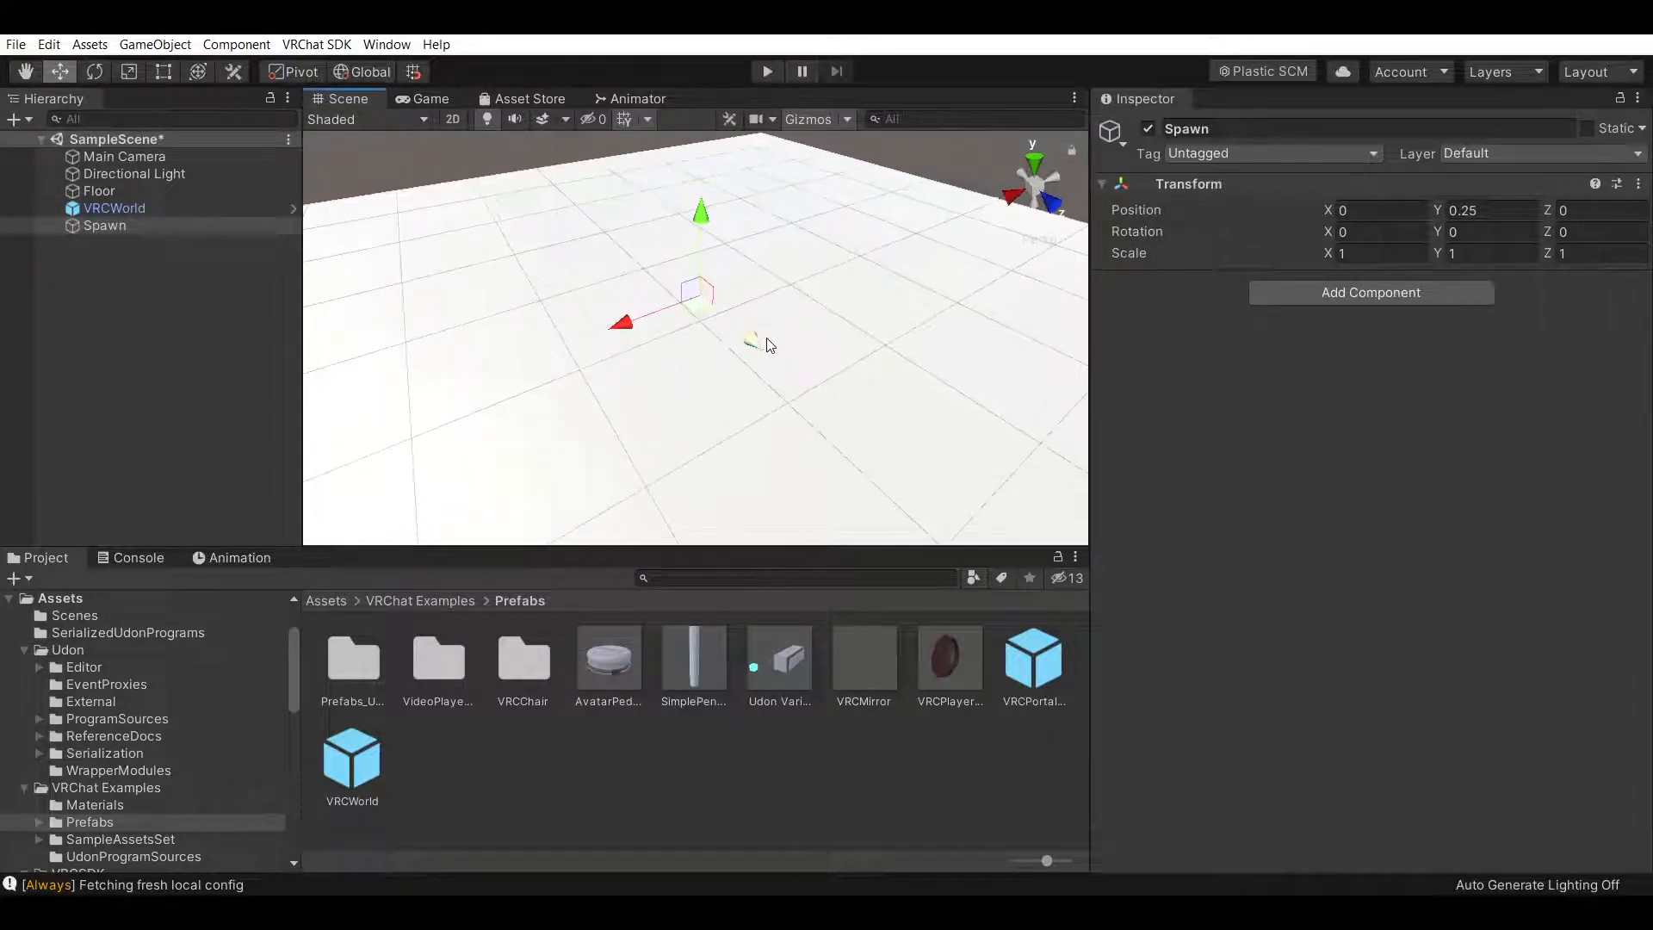
pyautogui.moveTo(879, 365); pyautogui.dragTo(895, 310, button='right')
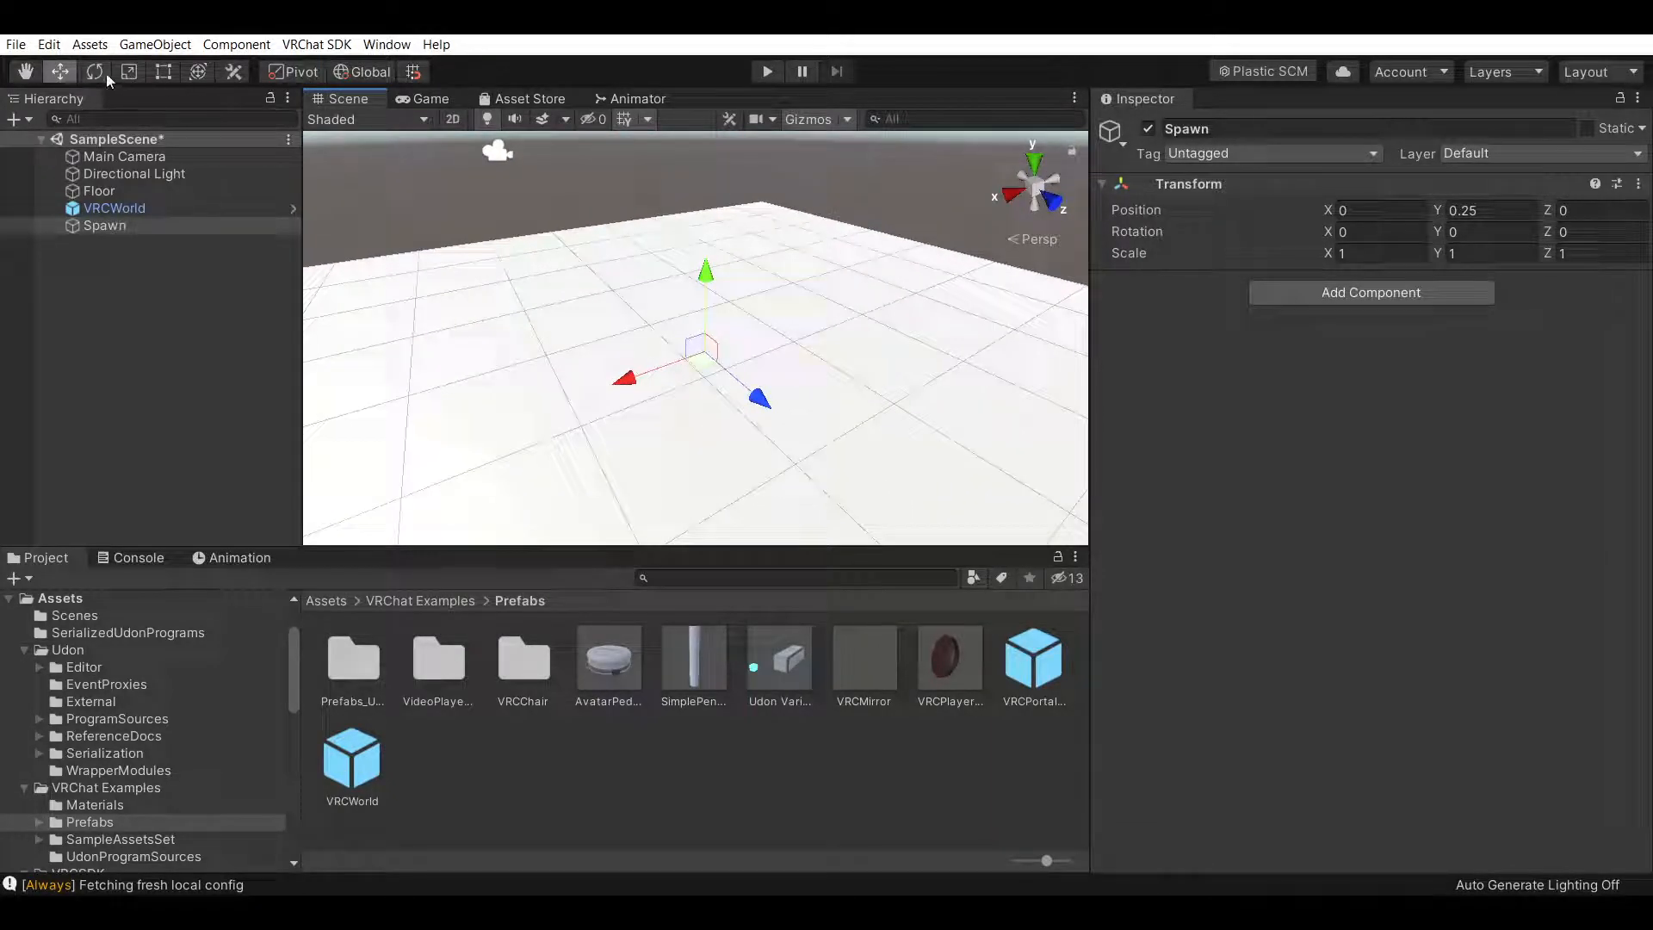
pyautogui.press('e')
pyautogui.moveTo(693, 410); pyautogui.dragTo(379, 402)
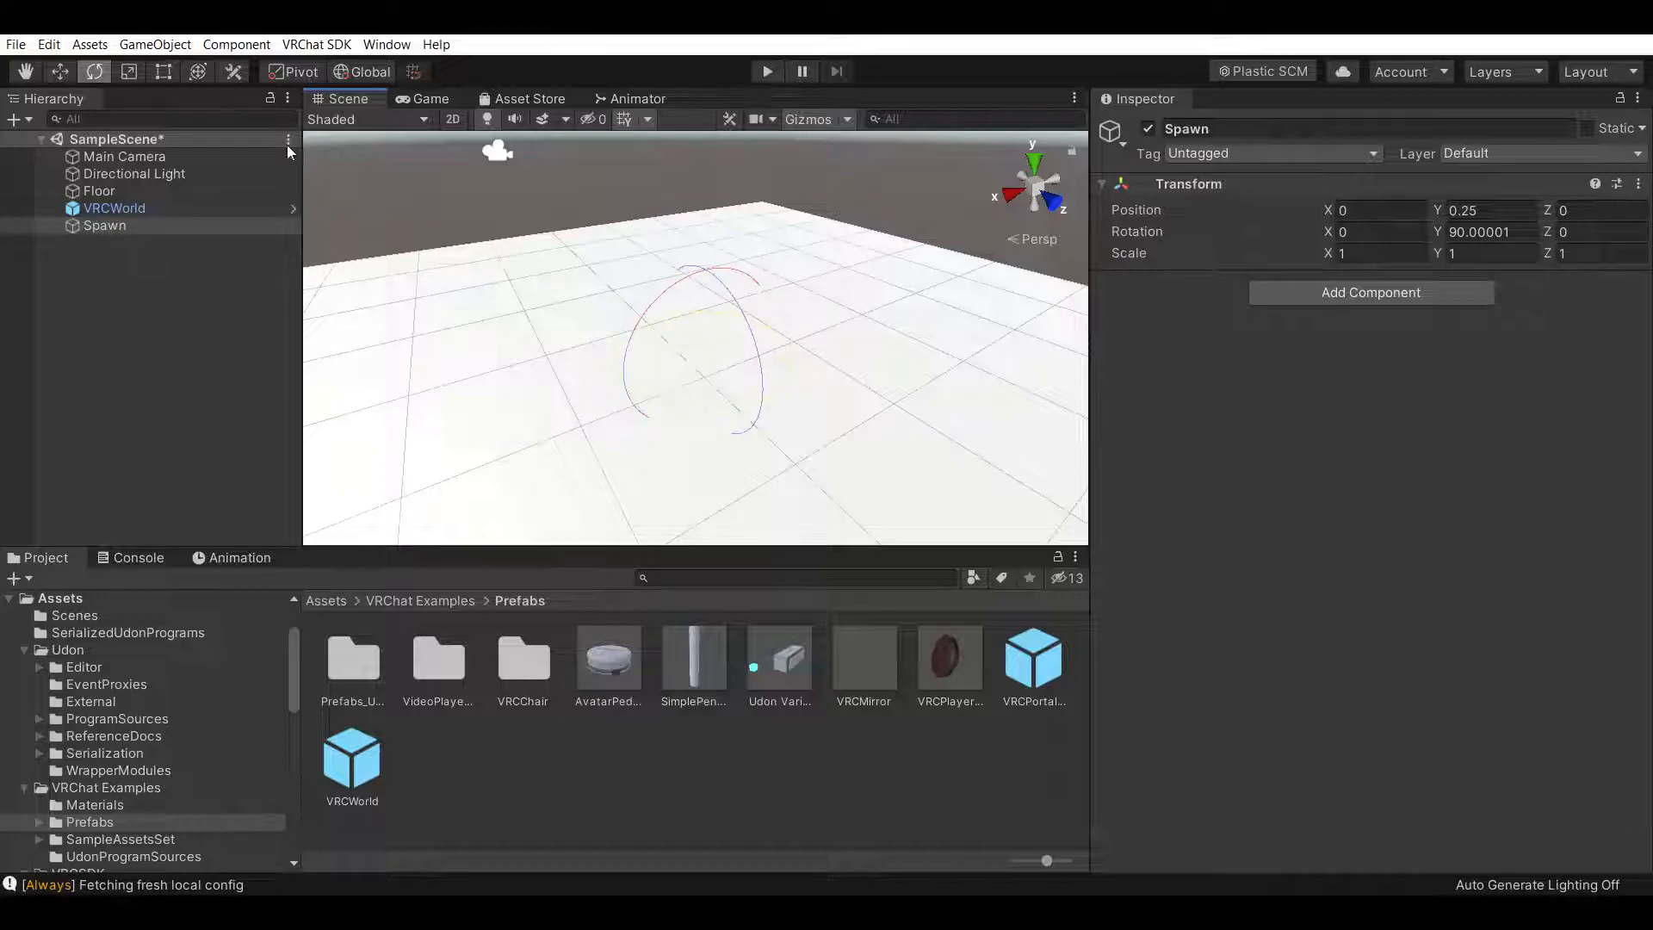
# Examine the Spawn point and floor layout in the scene
pyautogui.click(58, 72)
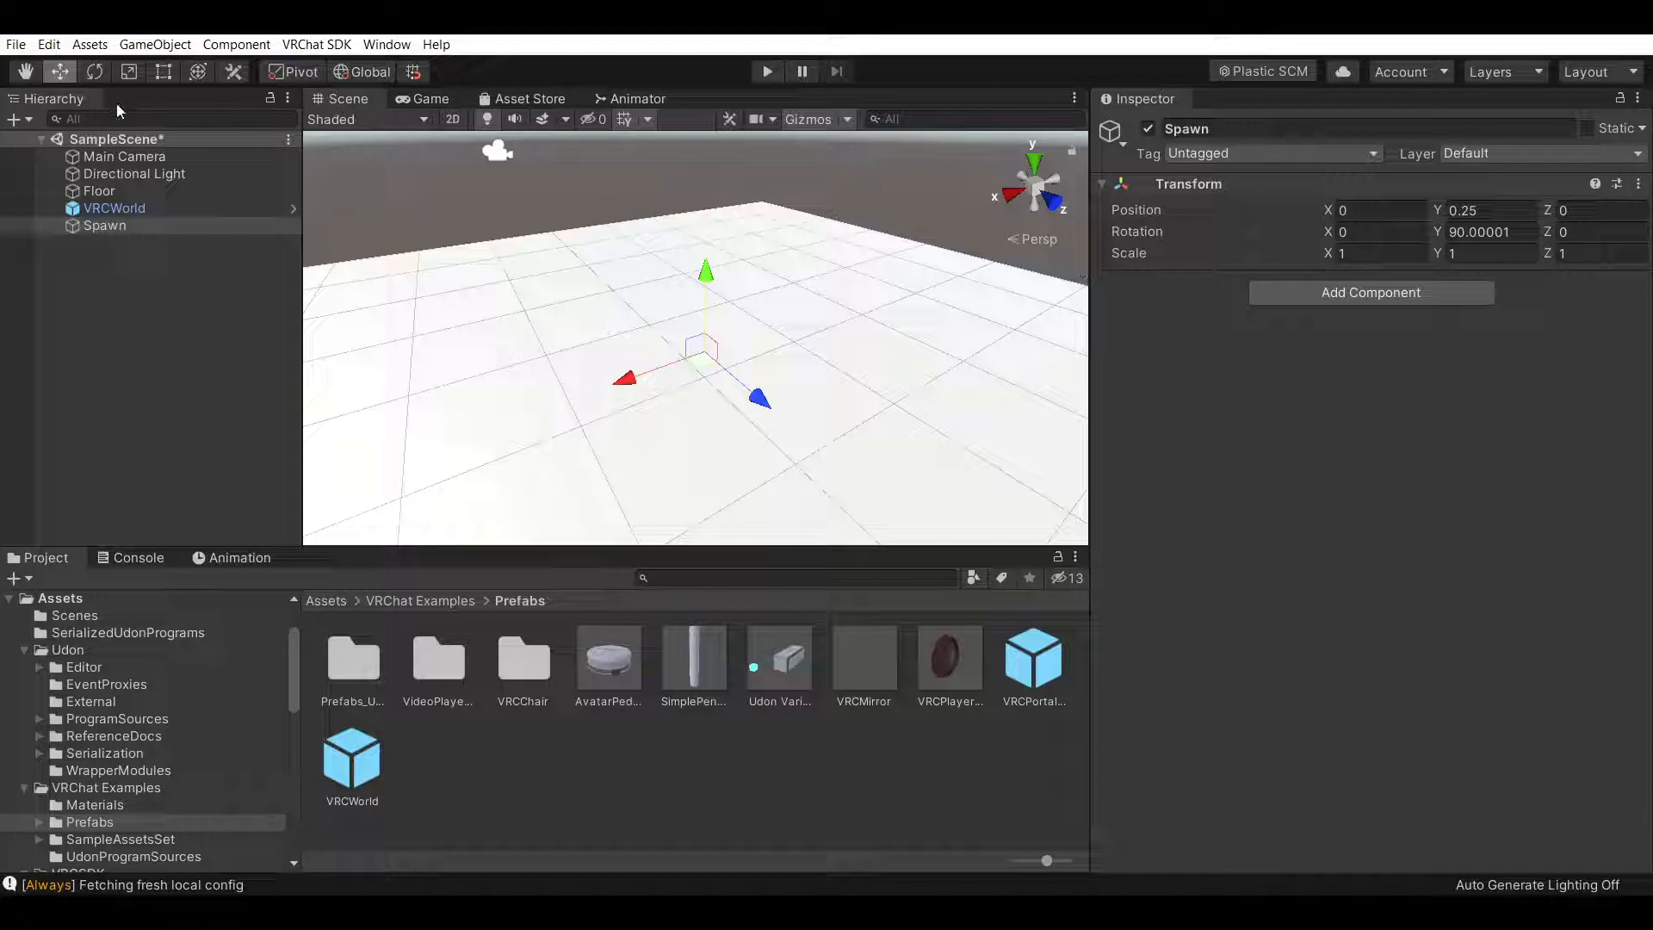
pyautogui.click(163, 286)
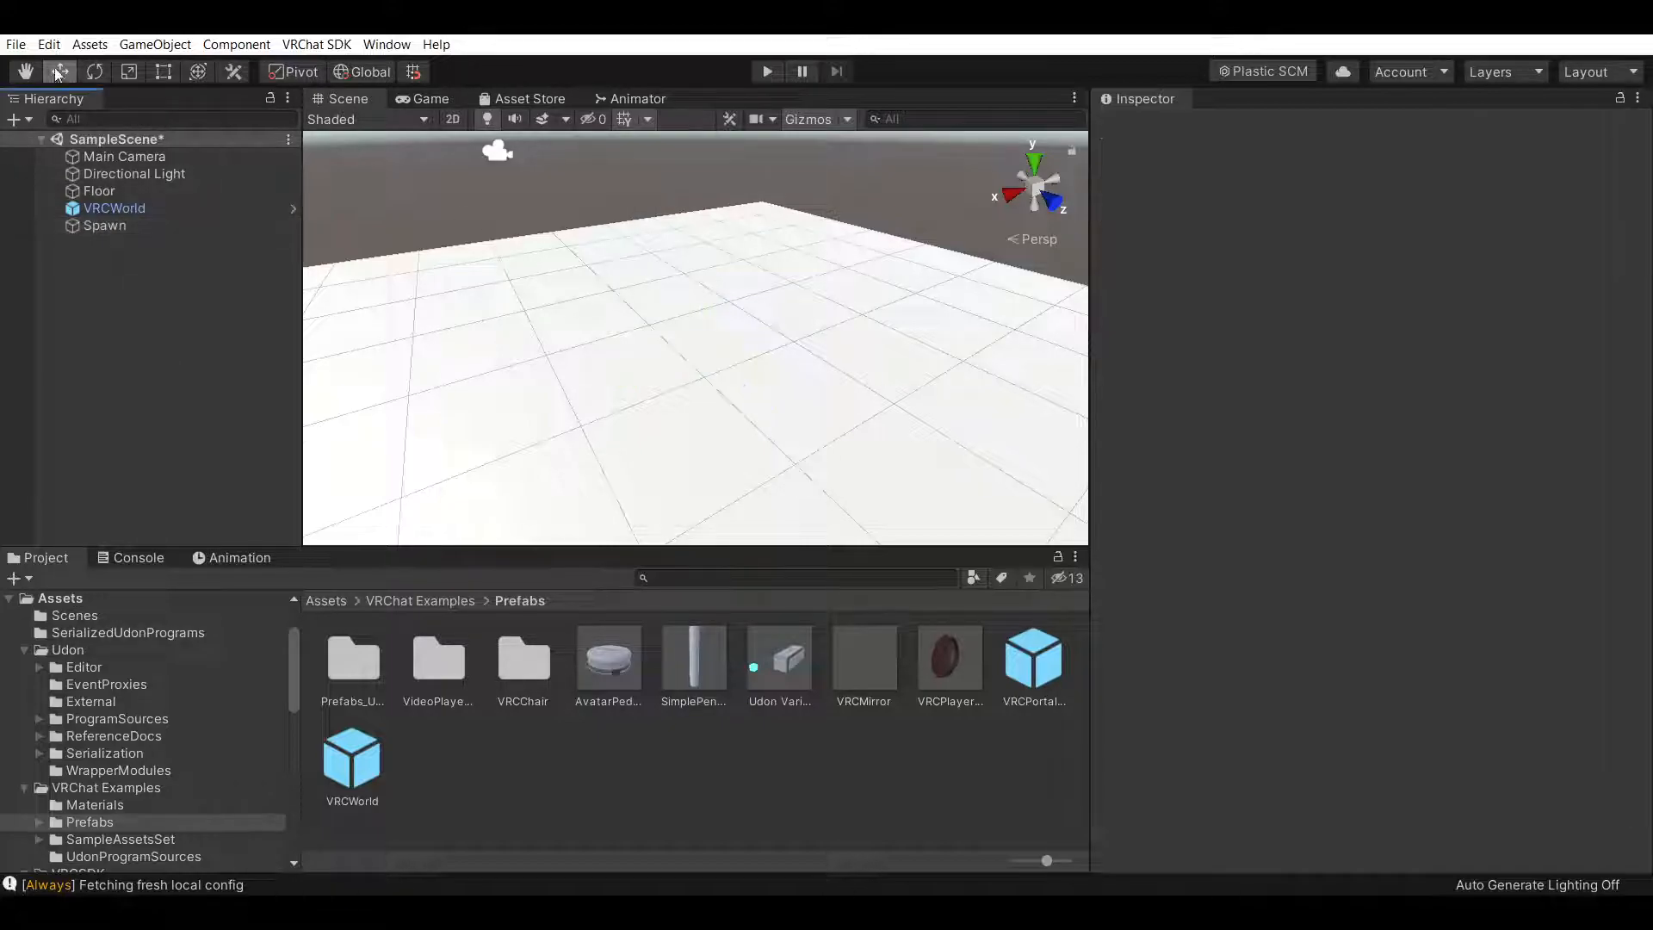
pyautogui.click(182, 224)
pyautogui.keyDown('alt'); pyautogui.moveTo(689, 305); pyautogui.dragTo(1176, 335); pyautogui.keyUp('alt')
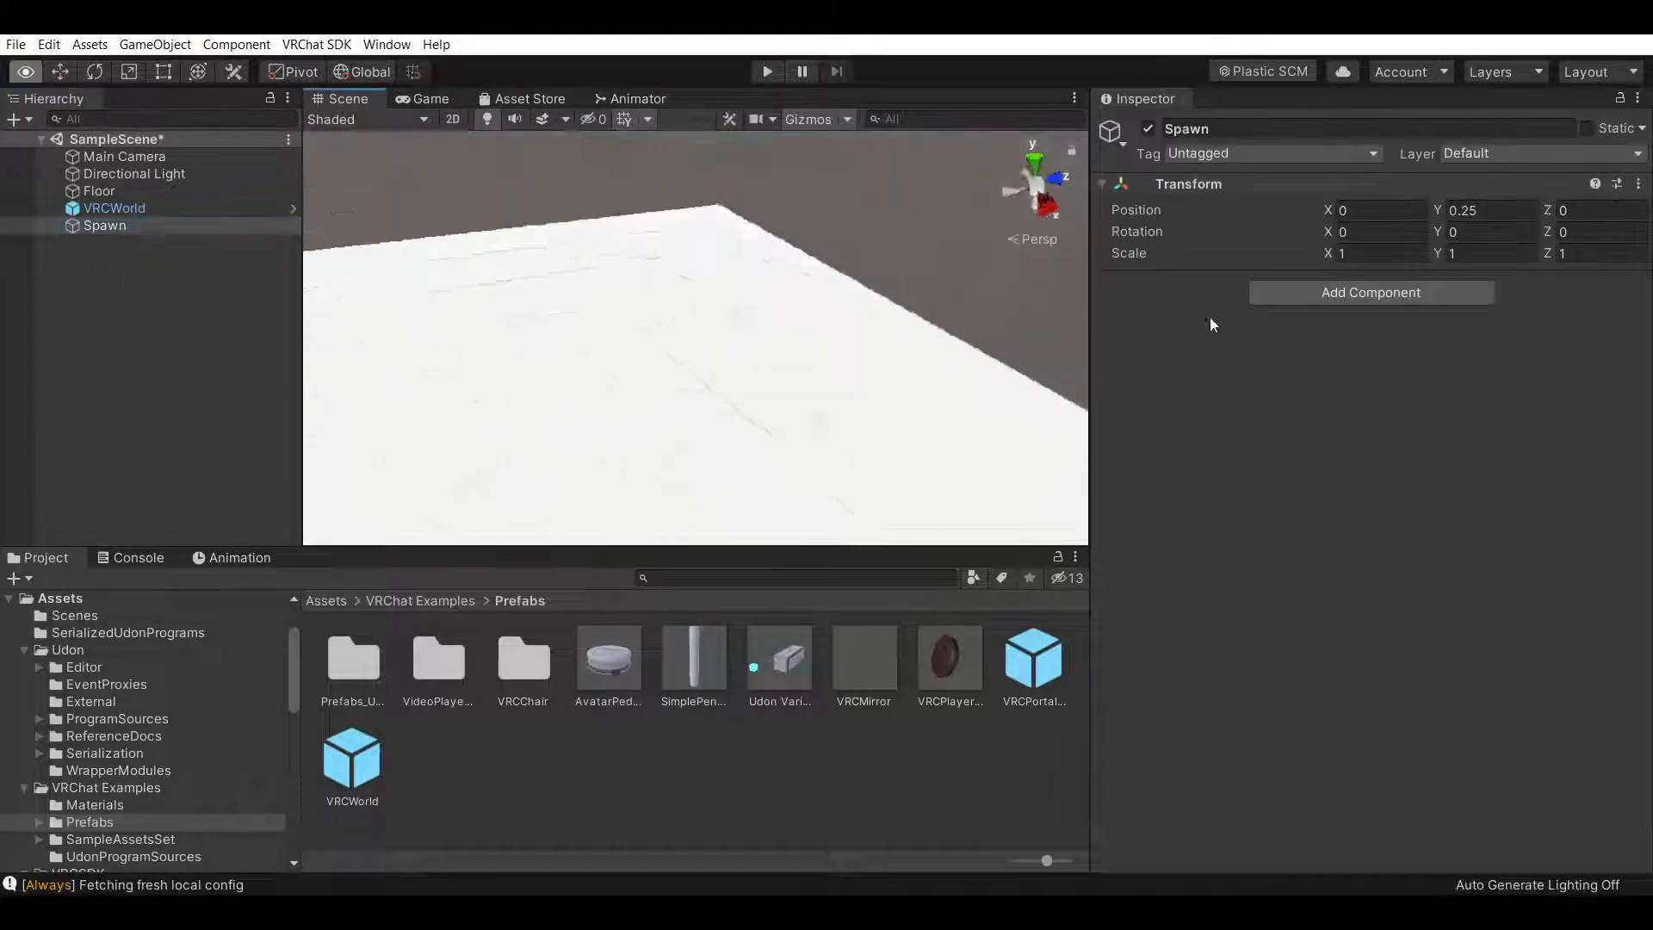
pyautogui.moveTo(1176, 336); pyautogui.dragTo(823, 321, button='right')
pyautogui.moveTo(971, 310); pyautogui.dragTo(320, 331, button='right')
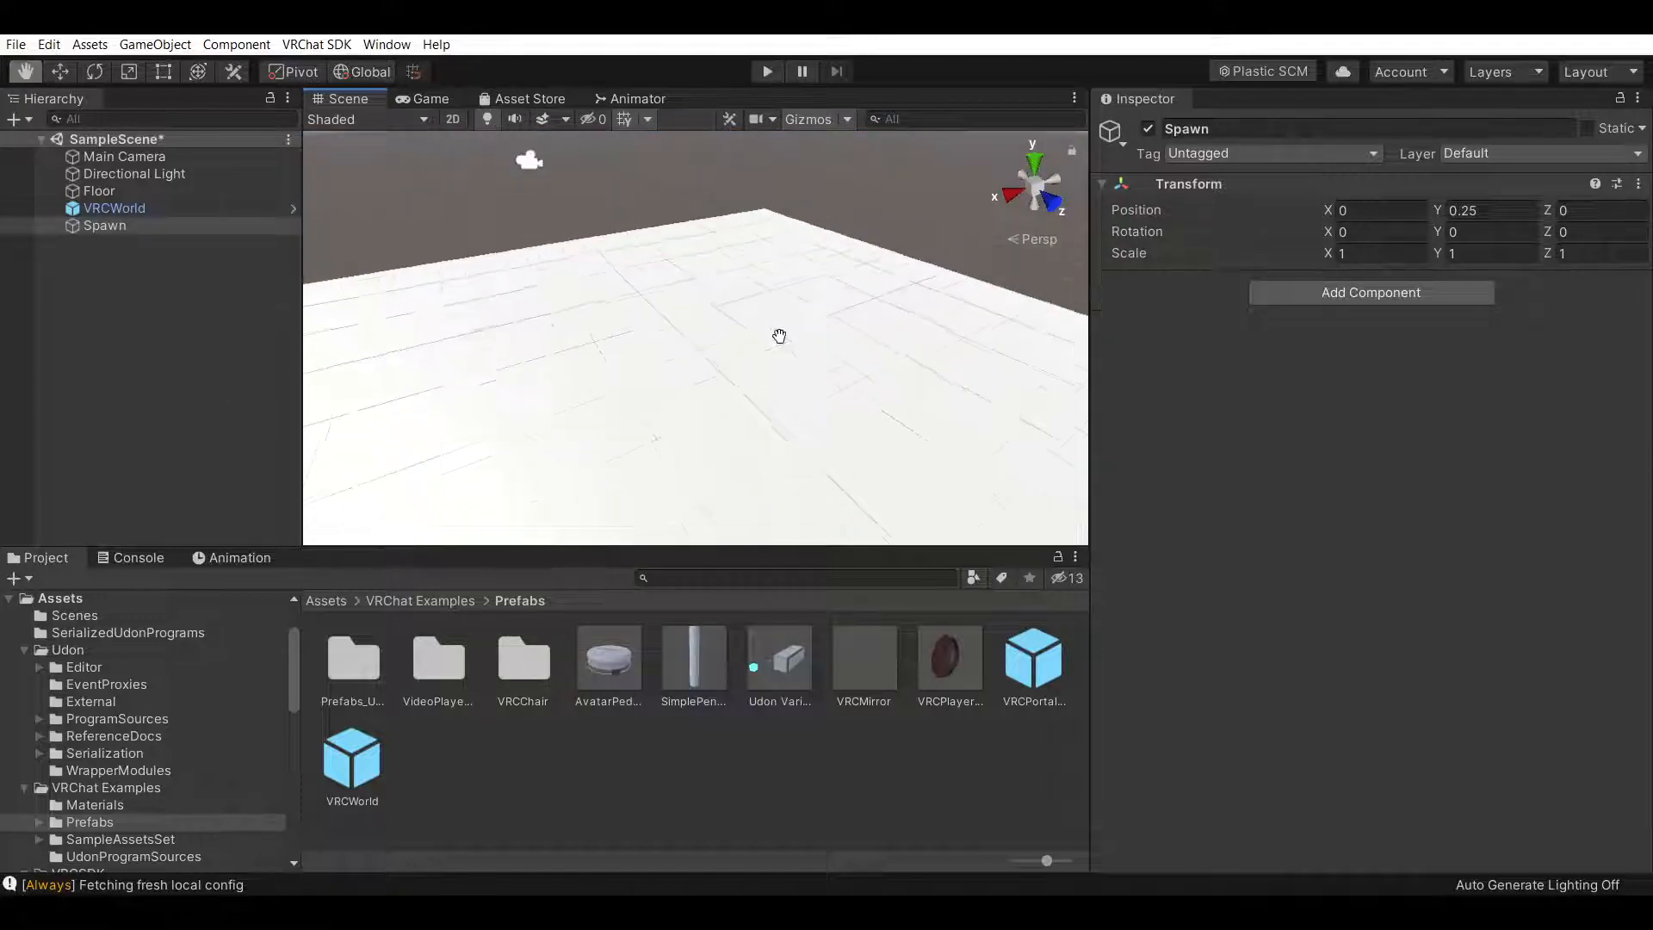
pyautogui.scroll(-2, 776, 333)
pyautogui.click(61, 74)
pyautogui.click(837, 380)
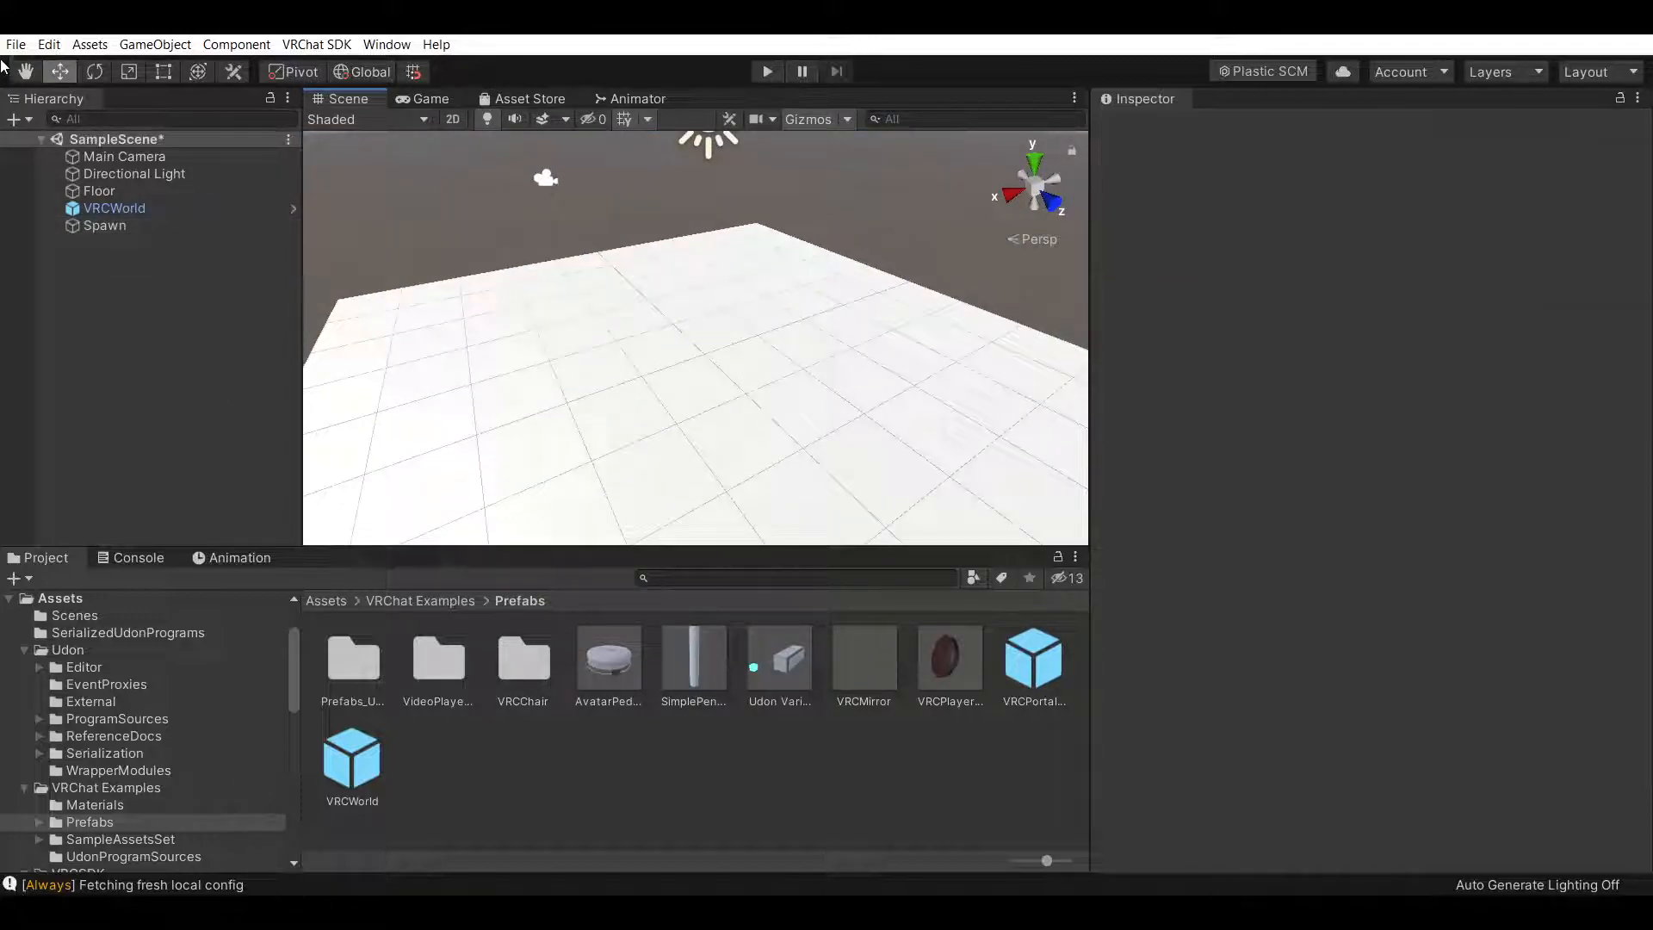
pyautogui.click(26, 74)
pyautogui.scroll(-2, 669, 261)
pyautogui.moveTo(672, 262); pyautogui.dragTo(760, 310)
pyautogui.moveTo(760, 310); pyautogui.dragTo(839, 302, button='right')
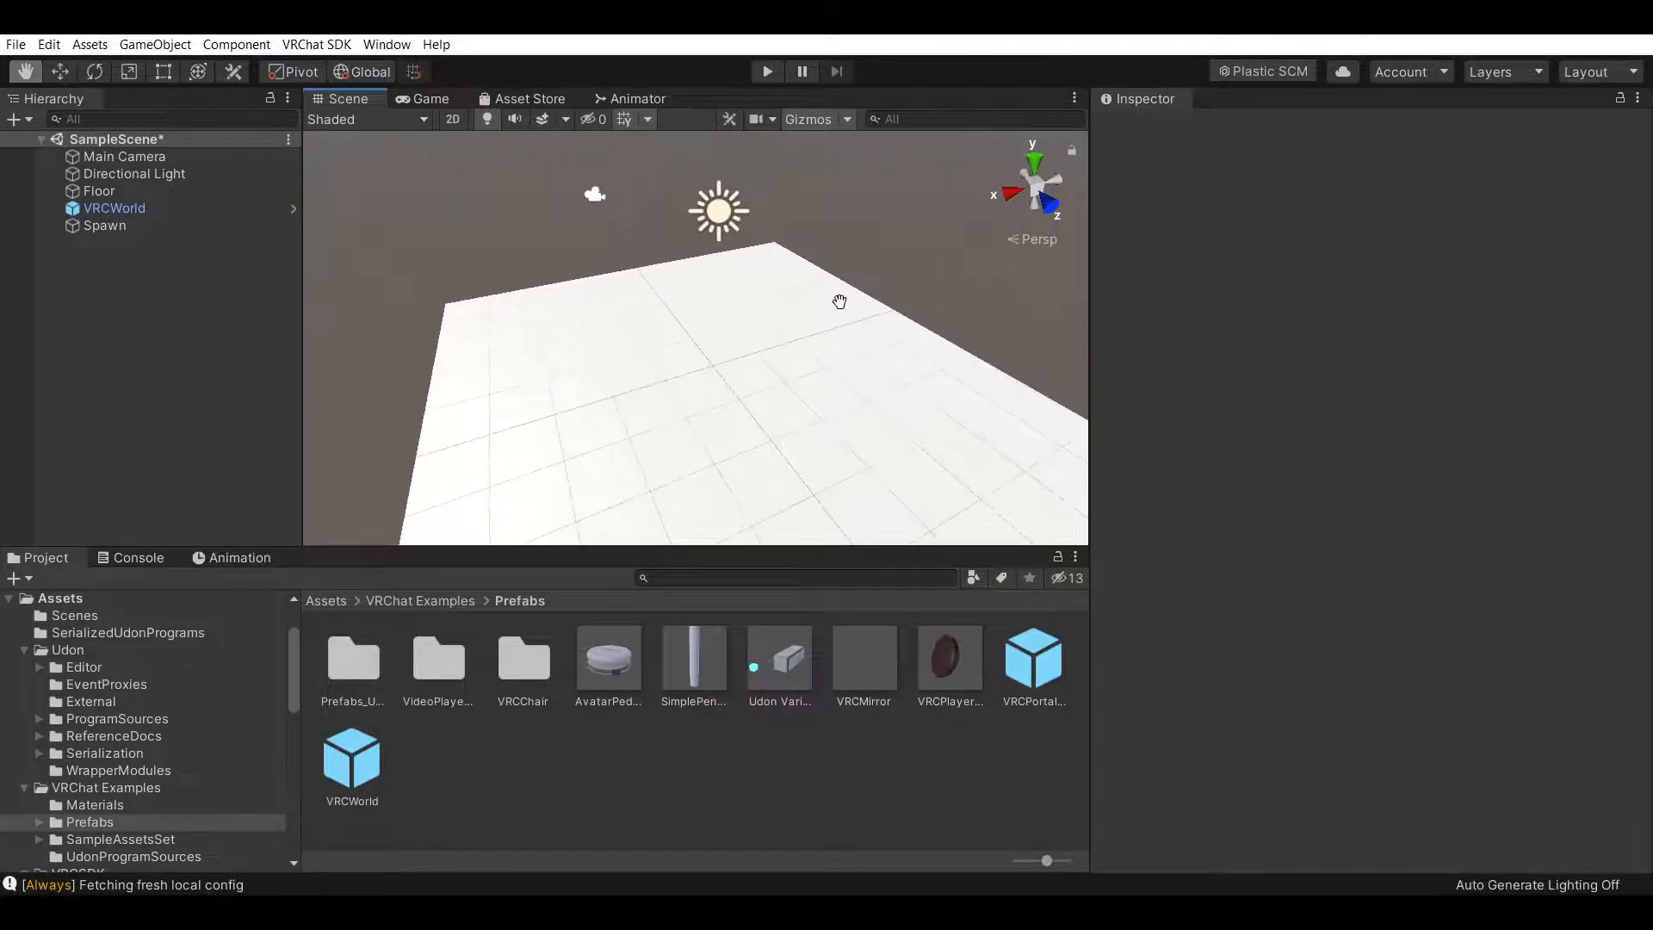
pyautogui.click(746, 830)
pyautogui.rightClick(122, 268)
pyautogui.click(99, 256)
pyautogui.rightClick(112, 246)
pyautogui.moveTo(256, 442)
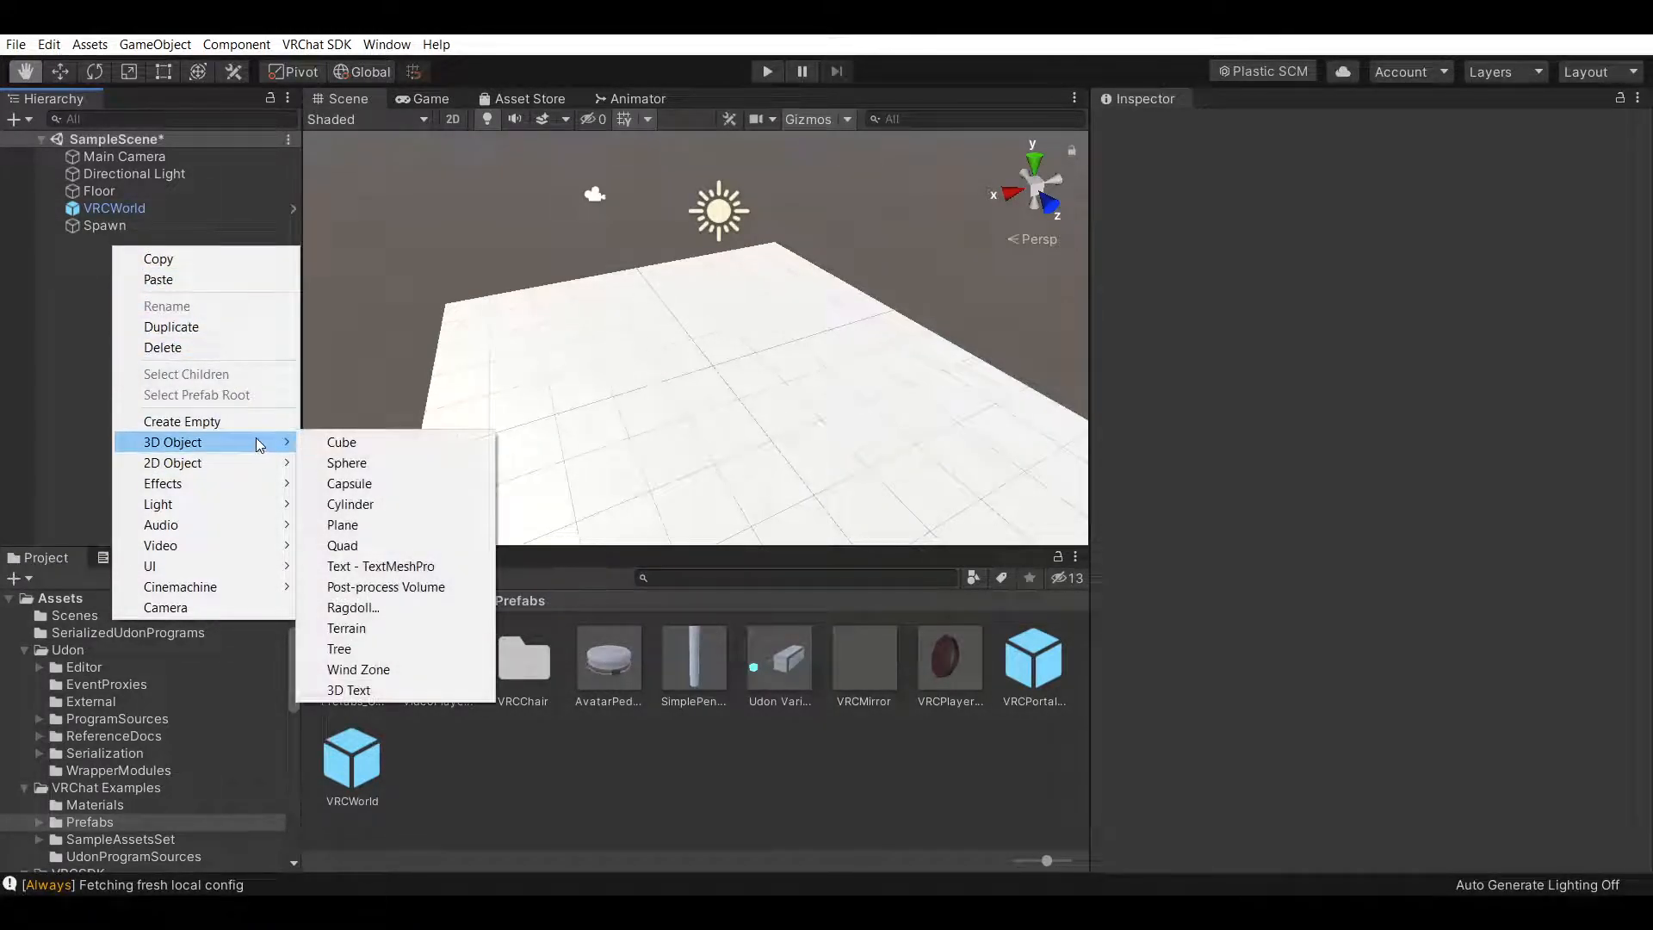
pyautogui.click(353, 440)
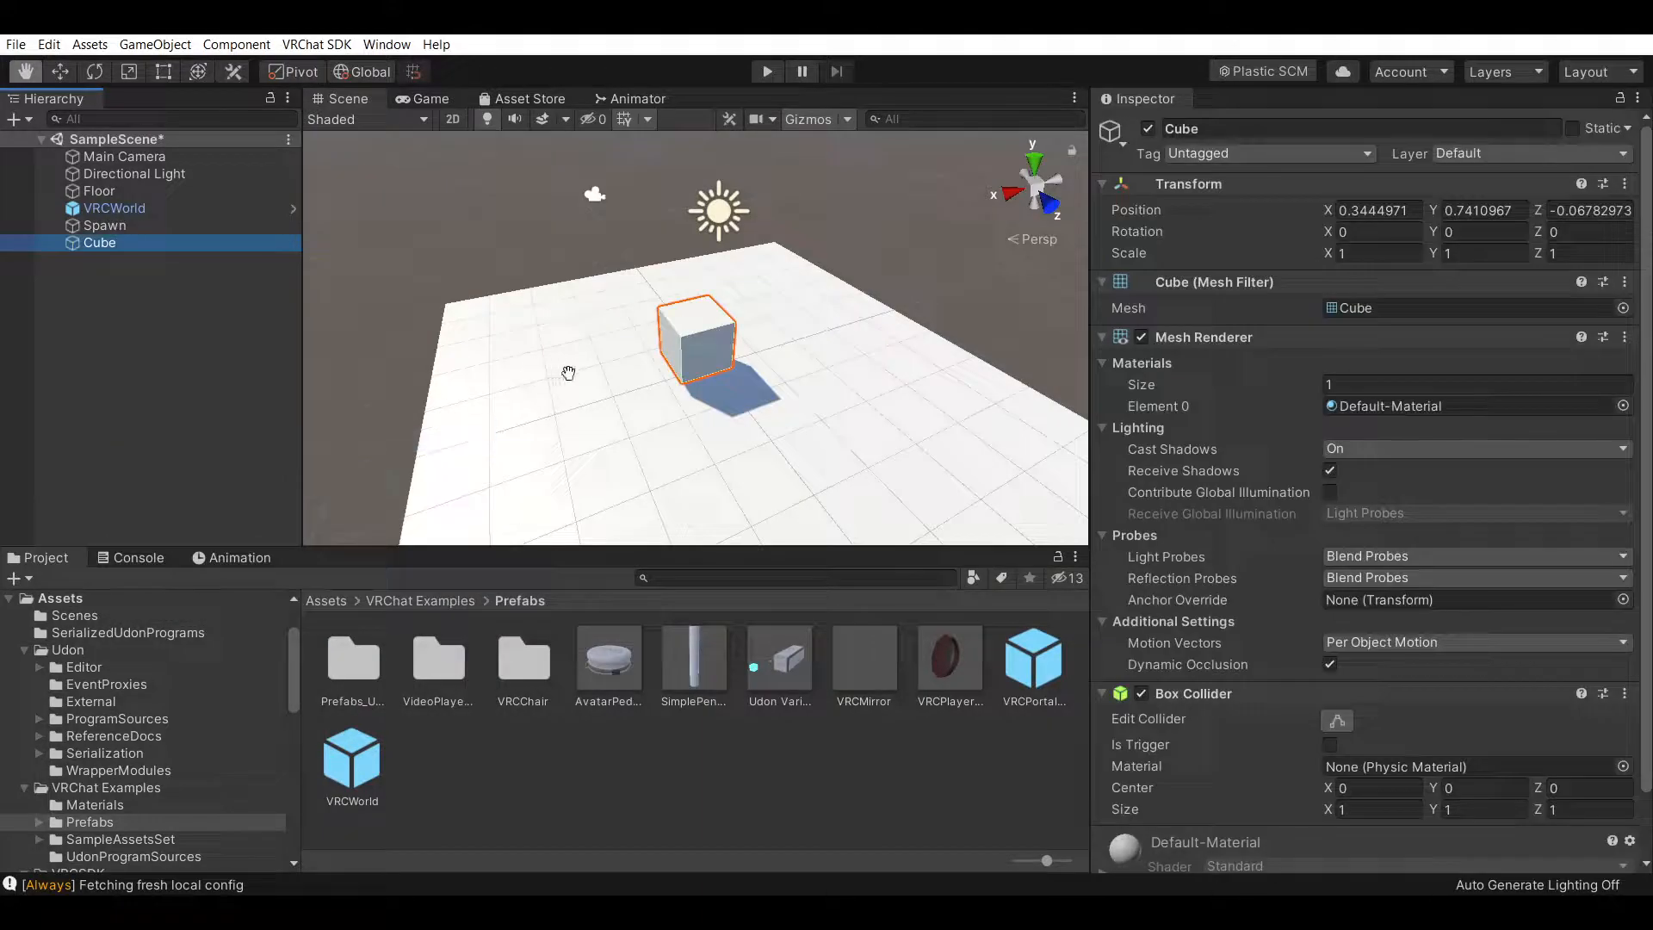
pyautogui.rightClick(158, 242)
pyautogui.click(203, 339)
# Duplicate the Floor and rotate the copy 90° around the X axis to stand it upright
pyautogui.click(116, 195)
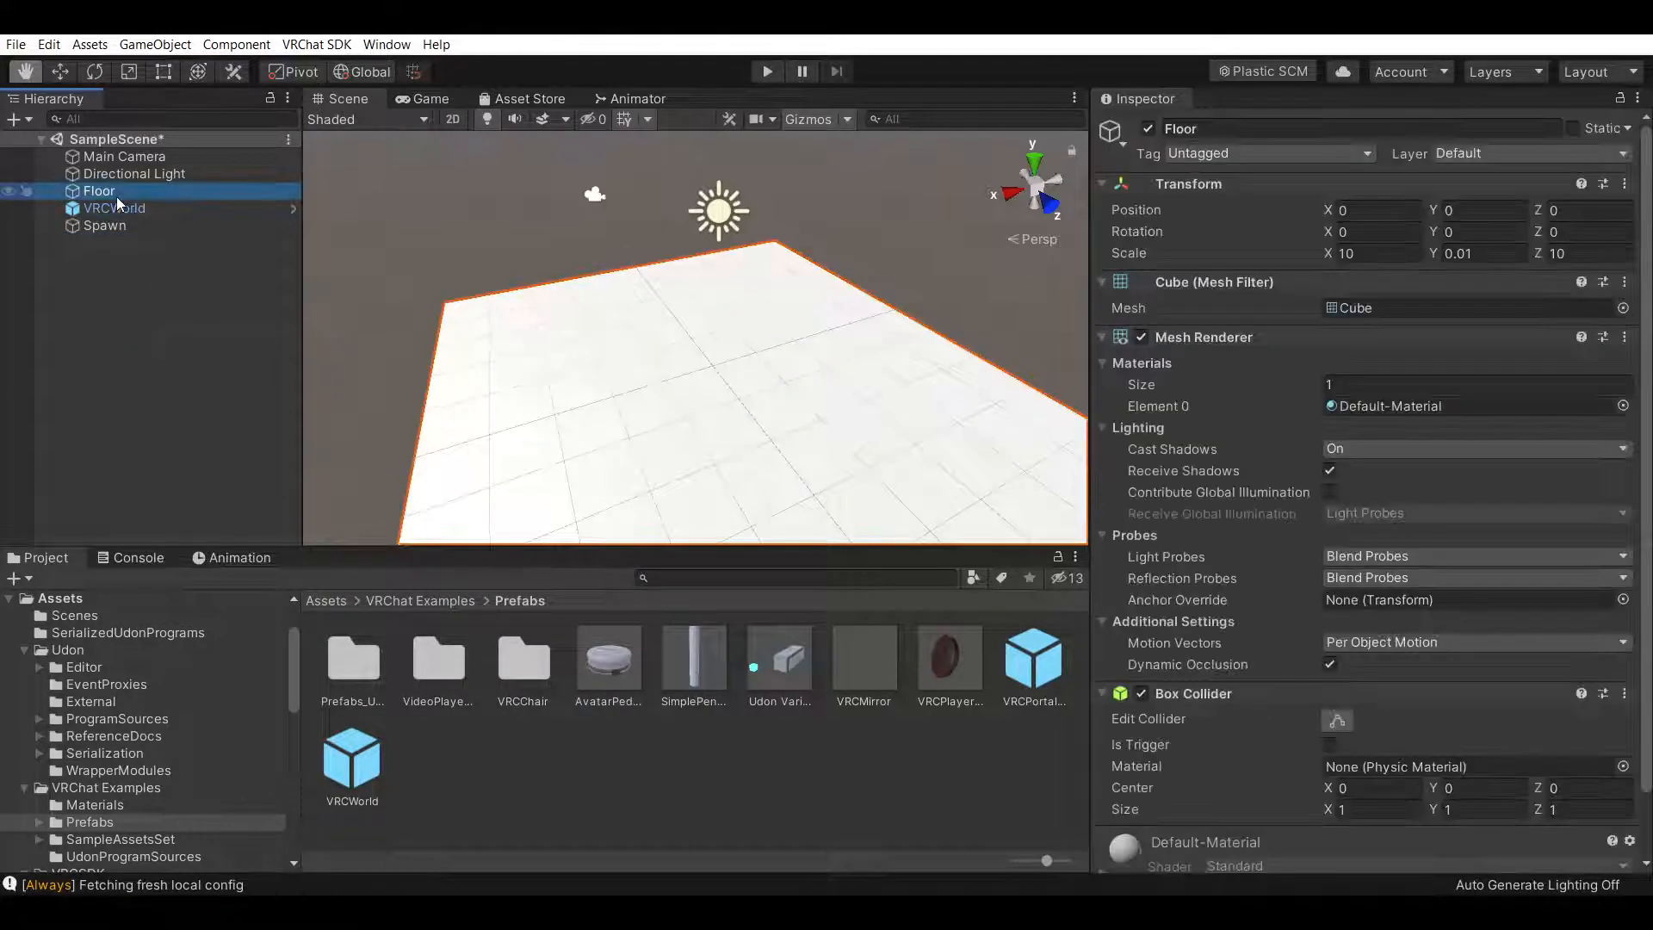
pyautogui.hotkey('ctrl', 'd')
pyautogui.rightClick(158, 241)
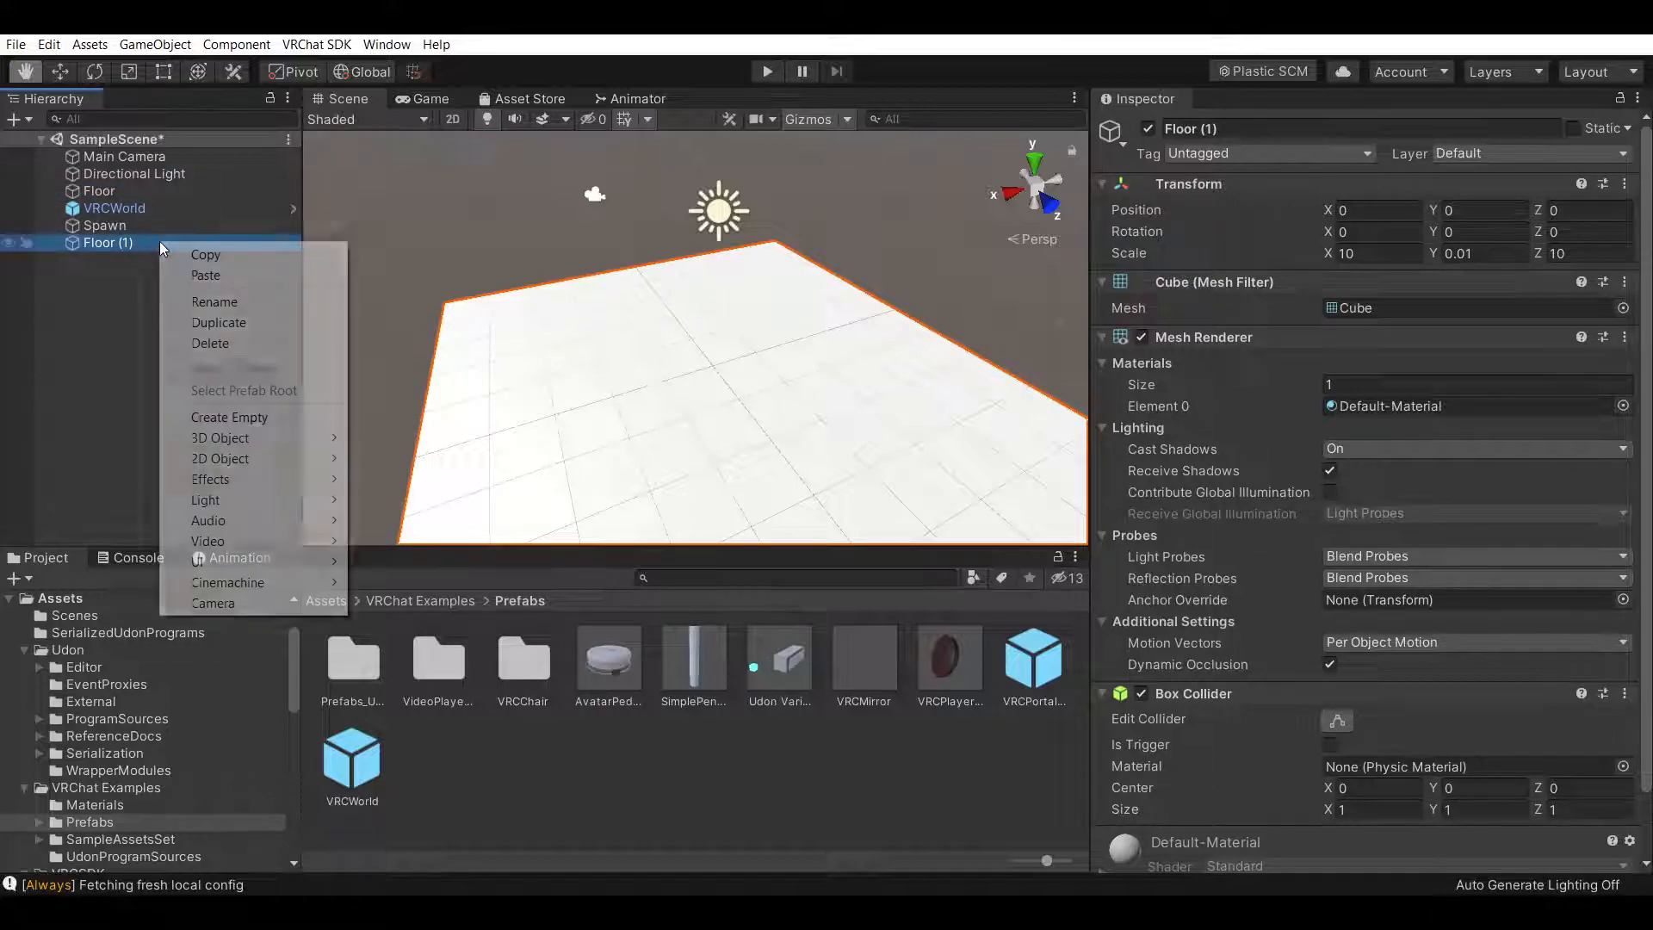
pyautogui.click(1273, 112)
pyautogui.click(95, 71)
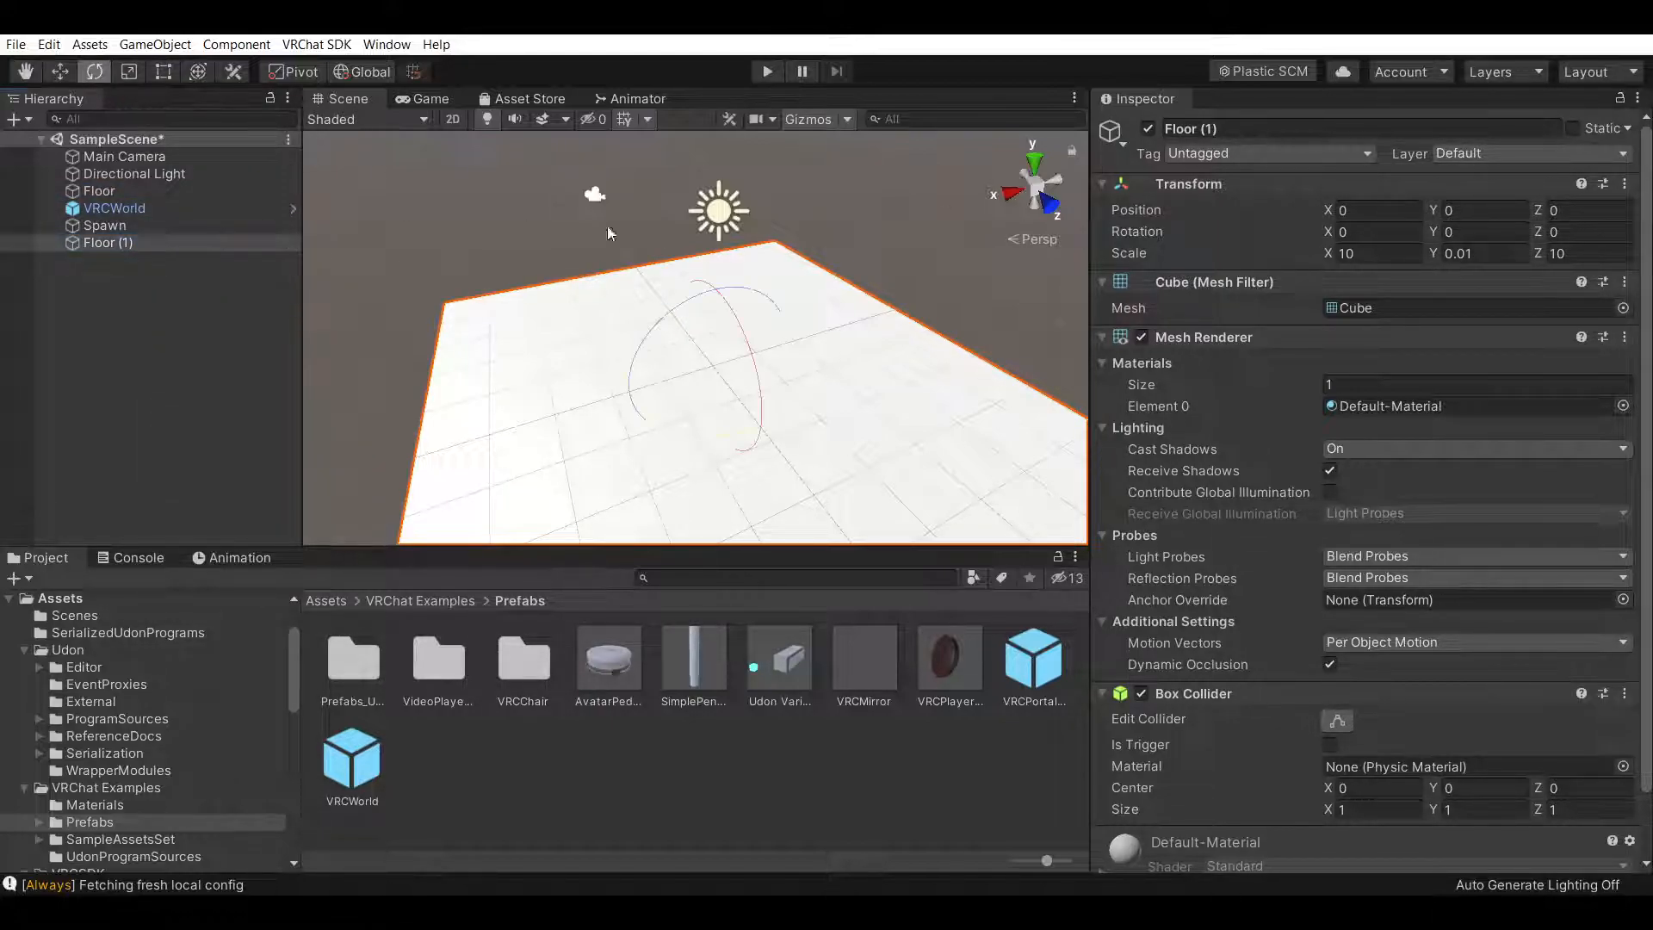
pyautogui.moveTo(757, 384); pyautogui.dragTo(846, 672)
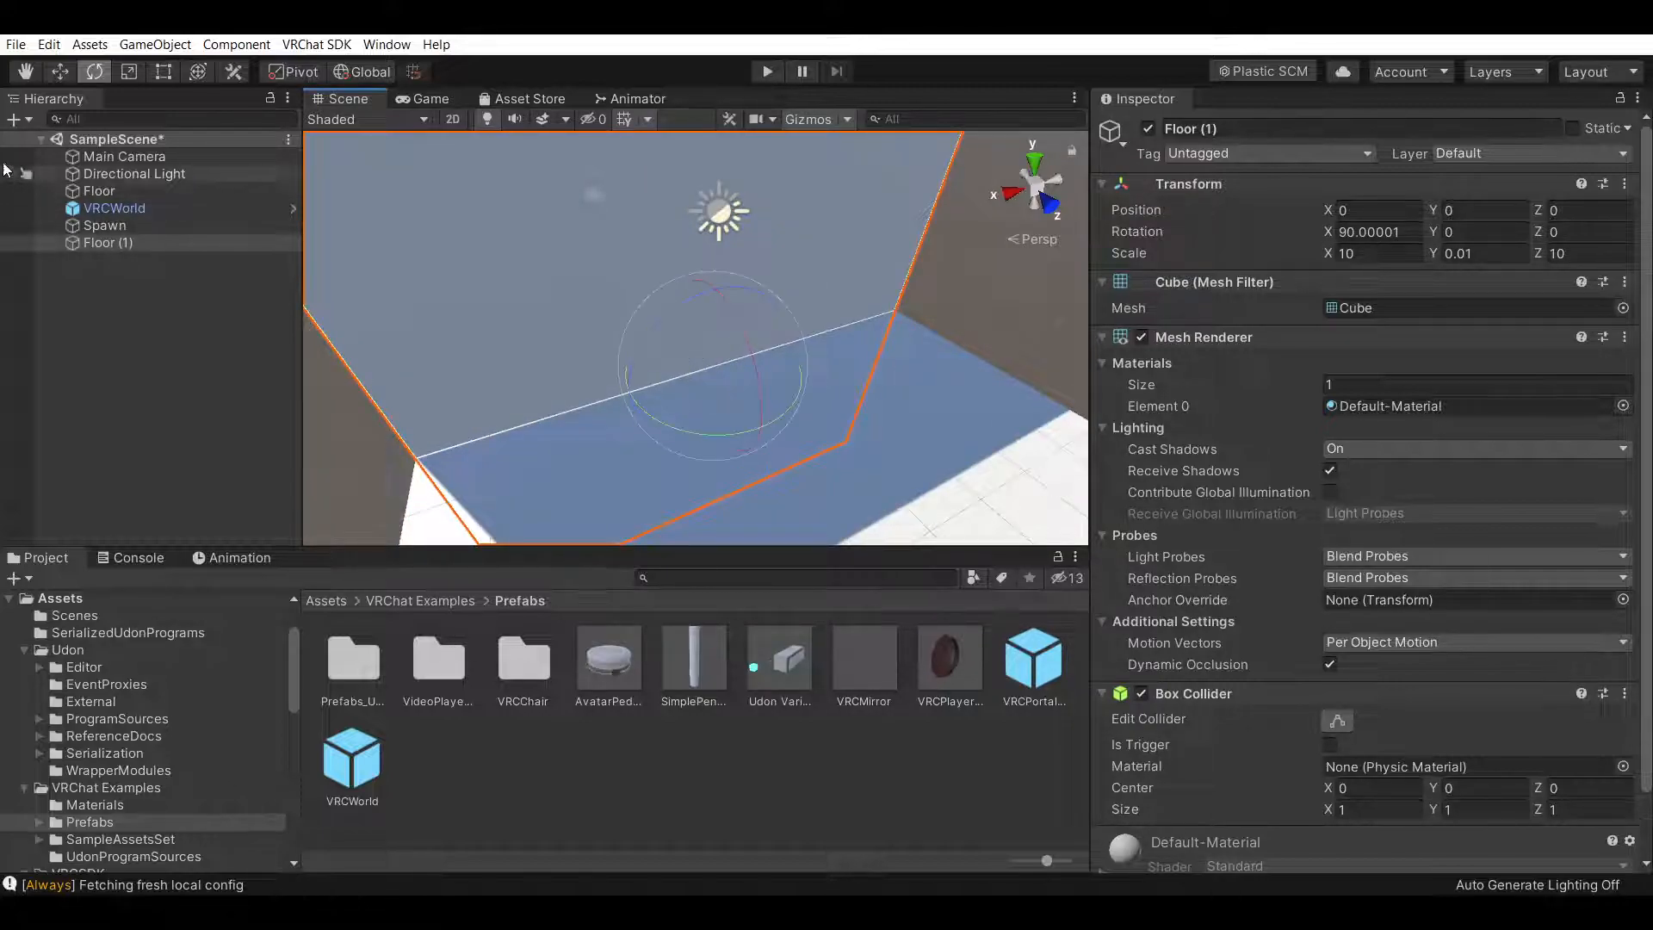
# Move the upright floor copy to Y 5 and Z -5 to form a wall at the floor's edge
pyautogui.click(55, 79)
pyautogui.moveTo(857, 405); pyautogui.dragTo(846, 346, button='right')
pyautogui.keyDown('ctrl'); pyautogui.moveTo(737, 393); pyautogui.dragTo(715, 178); pyautogui.keyUp('ctrl')
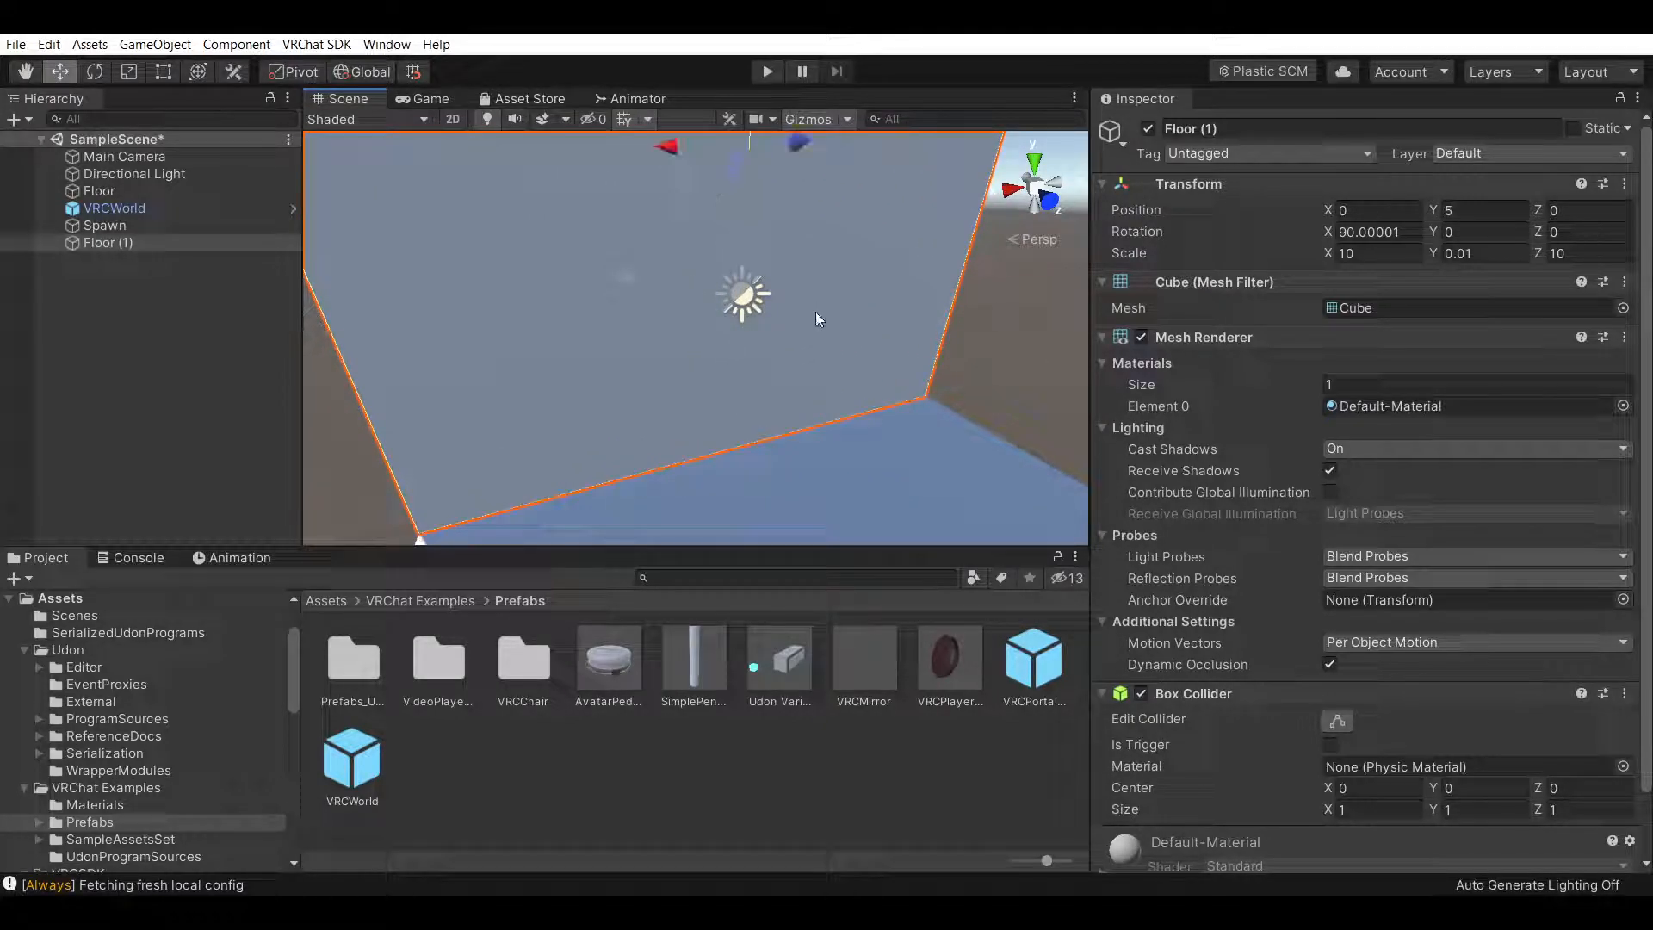
pyautogui.moveTo(716, 241); pyautogui.dragTo(700, 226, button='right')
pyautogui.keyDown('ctrl'); pyautogui.moveTo(716, 263); pyautogui.dragTo(575, 291); pyautogui.keyUp('ctrl')
pyautogui.moveTo(747, 319); pyautogui.dragTo(663, 358, button='right')
pyautogui.scroll(-3, 661, 358)
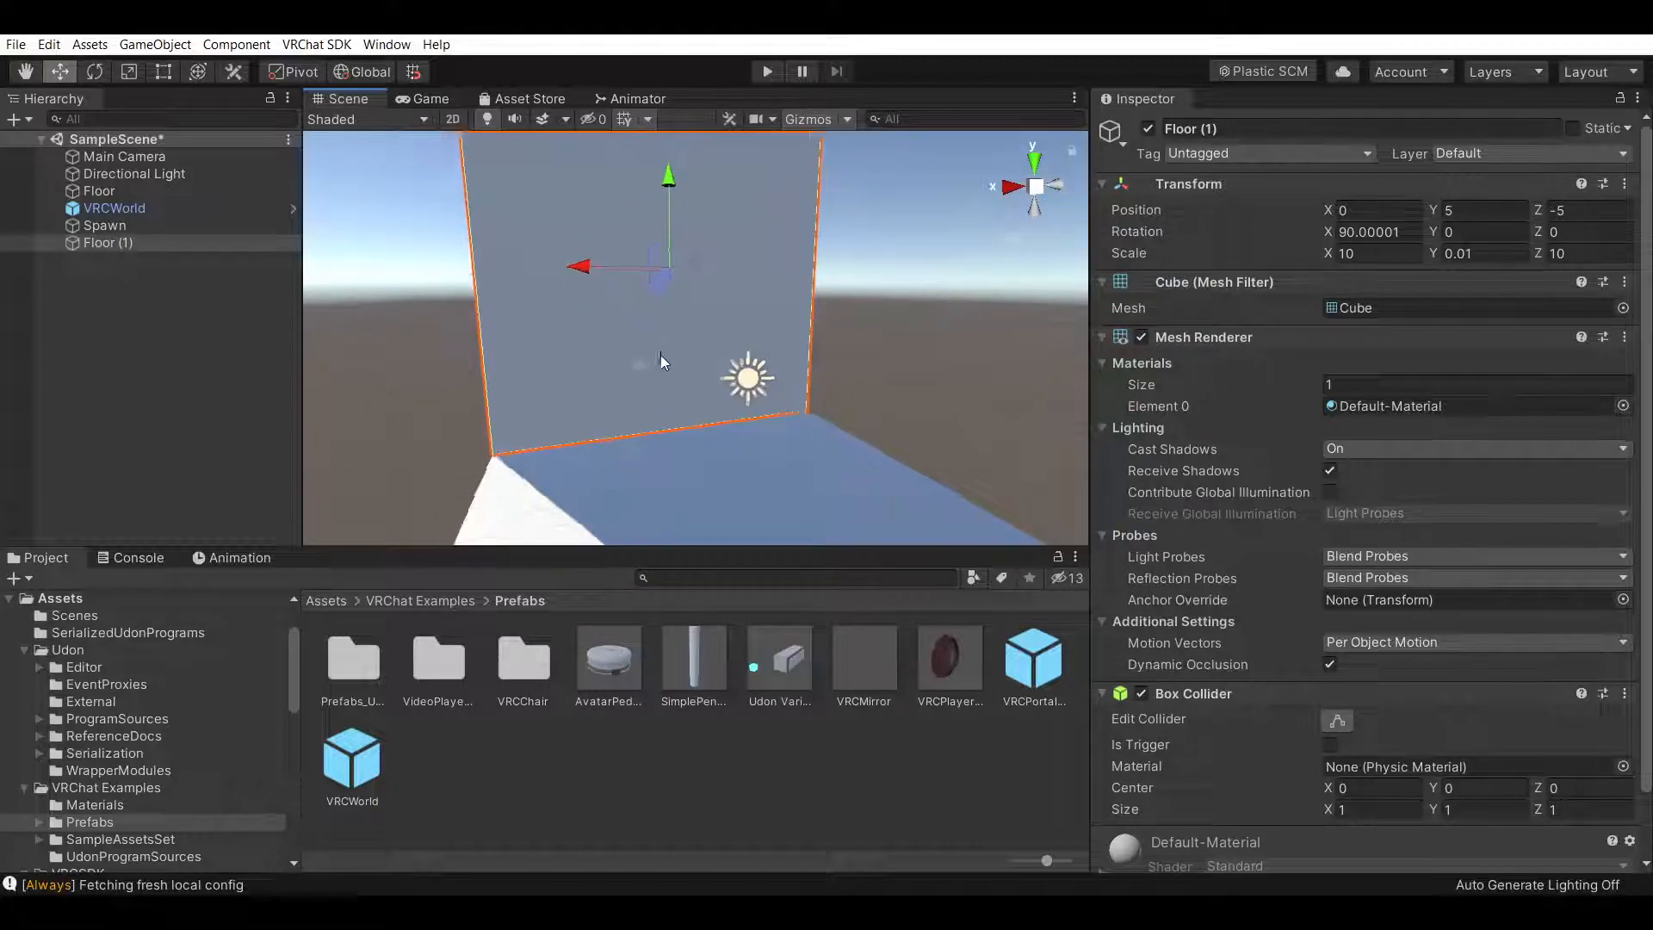
# Examine the new wall's placement against the floor from several angles
pyautogui.click(18, 75)
pyautogui.moveTo(762, 222); pyautogui.dragTo(841, 344)
pyautogui.moveTo(663, 318); pyautogui.dragTo(695, 430, button='right')
pyautogui.moveTo(738, 370); pyautogui.dragTo(779, 467)
pyautogui.moveTo(633, 358); pyautogui.dragTo(738, 347, button='right')
pyautogui.moveTo(738, 347); pyautogui.dragTo(859, 281)
pyautogui.moveTo(813, 312); pyautogui.dragTo(915, 269, button='right')
pyautogui.moveTo(915, 269); pyautogui.dragTo(831, 308)
pyautogui.moveTo(837, 312); pyautogui.dragTo(767, 327, button='right')
pyautogui.moveTo(911, 321); pyautogui.dragTo(868, 318, button='right')
pyautogui.moveTo(868, 318); pyautogui.dragTo(741, 335)
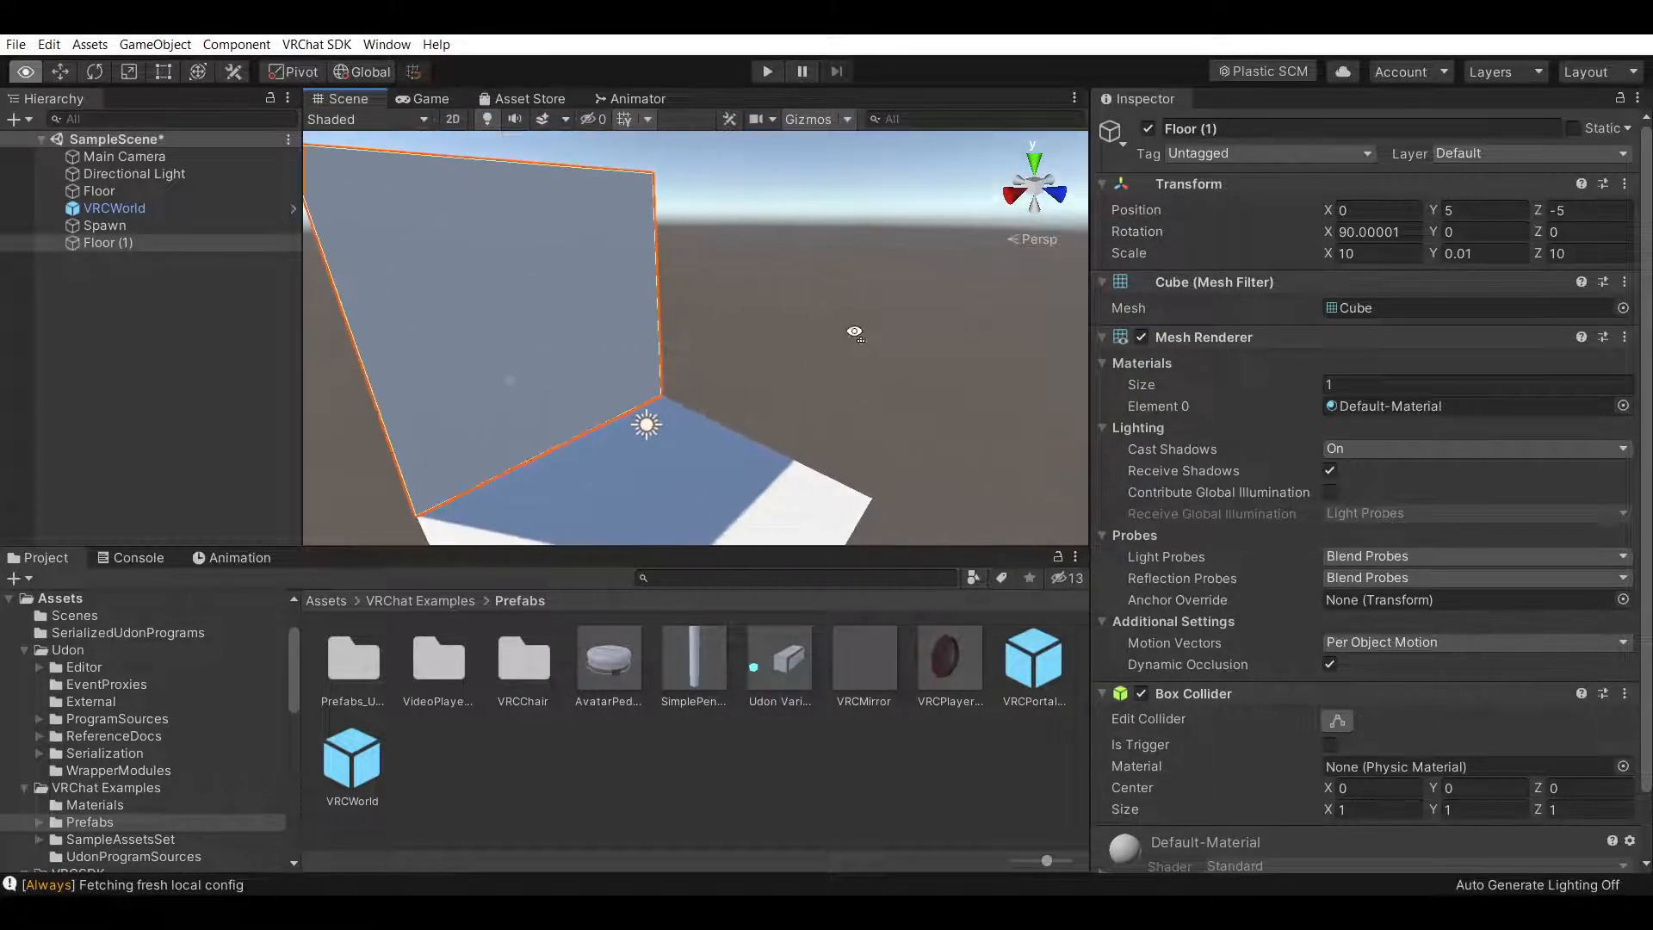
pyautogui.moveTo(856, 332); pyautogui.dragTo(809, 332, button='right')
pyautogui.moveTo(663, 326); pyautogui.dragTo(812, 336, button='right')
pyautogui.moveTo(812, 337); pyautogui.dragTo(853, 298)
pyautogui.moveTo(851, 298); pyautogui.dragTo(726, 277, button='right')
pyautogui.moveTo(827, 279); pyautogui.dragTo(803, 288)
pyautogui.moveTo(803, 288); pyautogui.dragTo(840, 292, button='right')
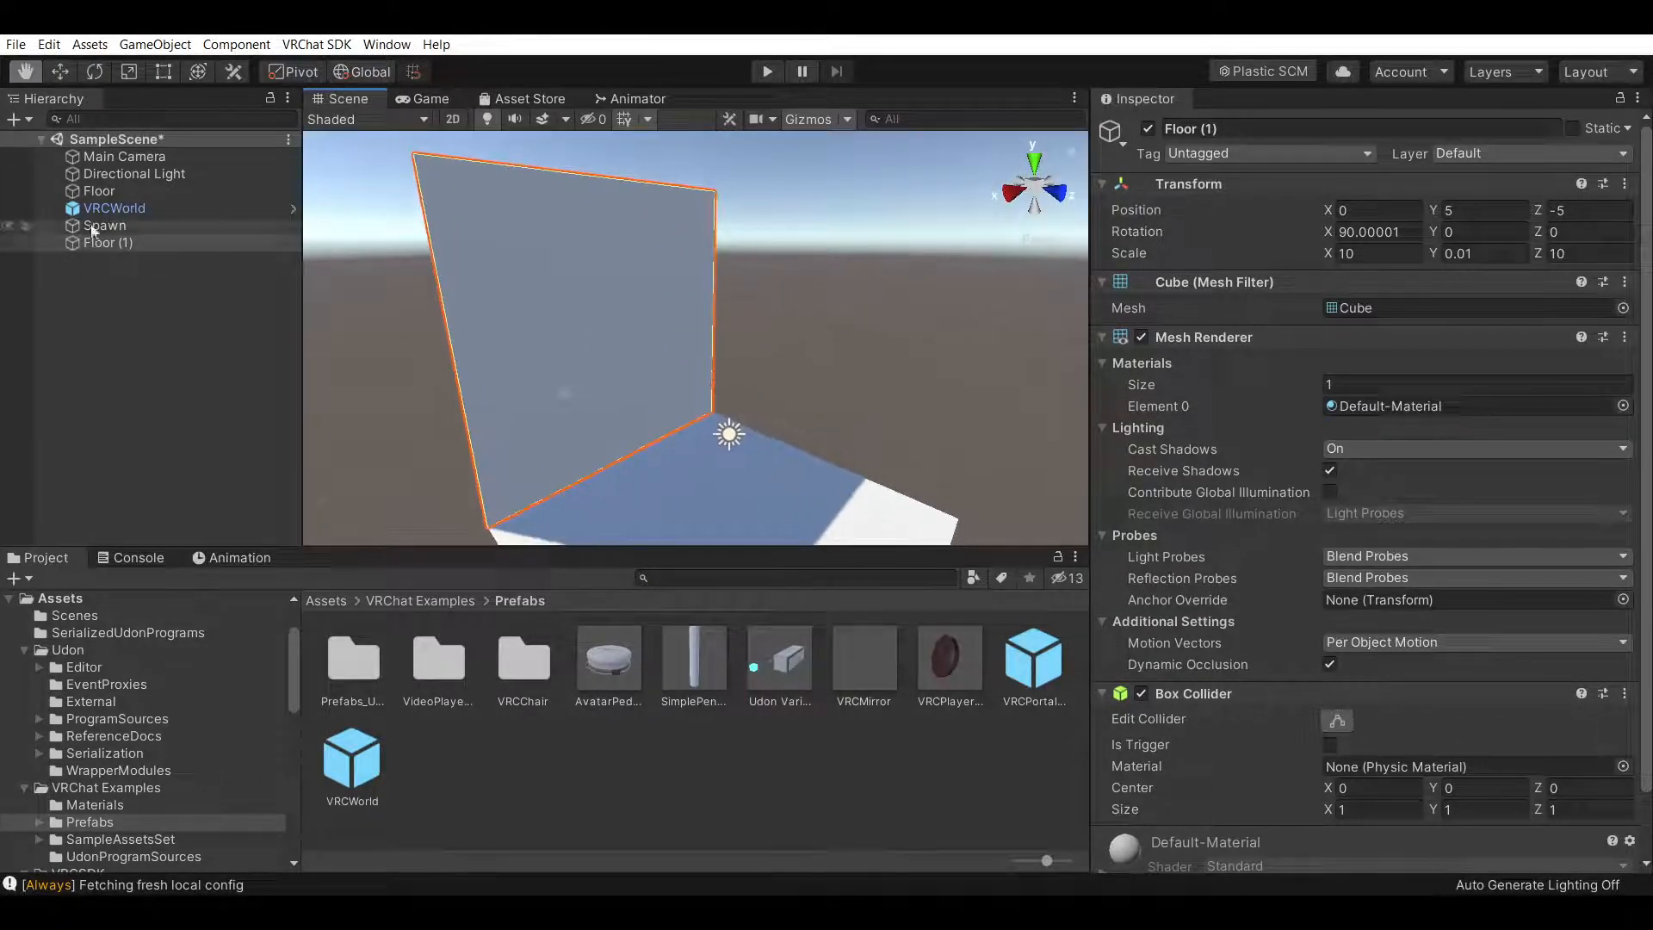
# Rename the wall to +5,-5
pyautogui.click(1290, 129)
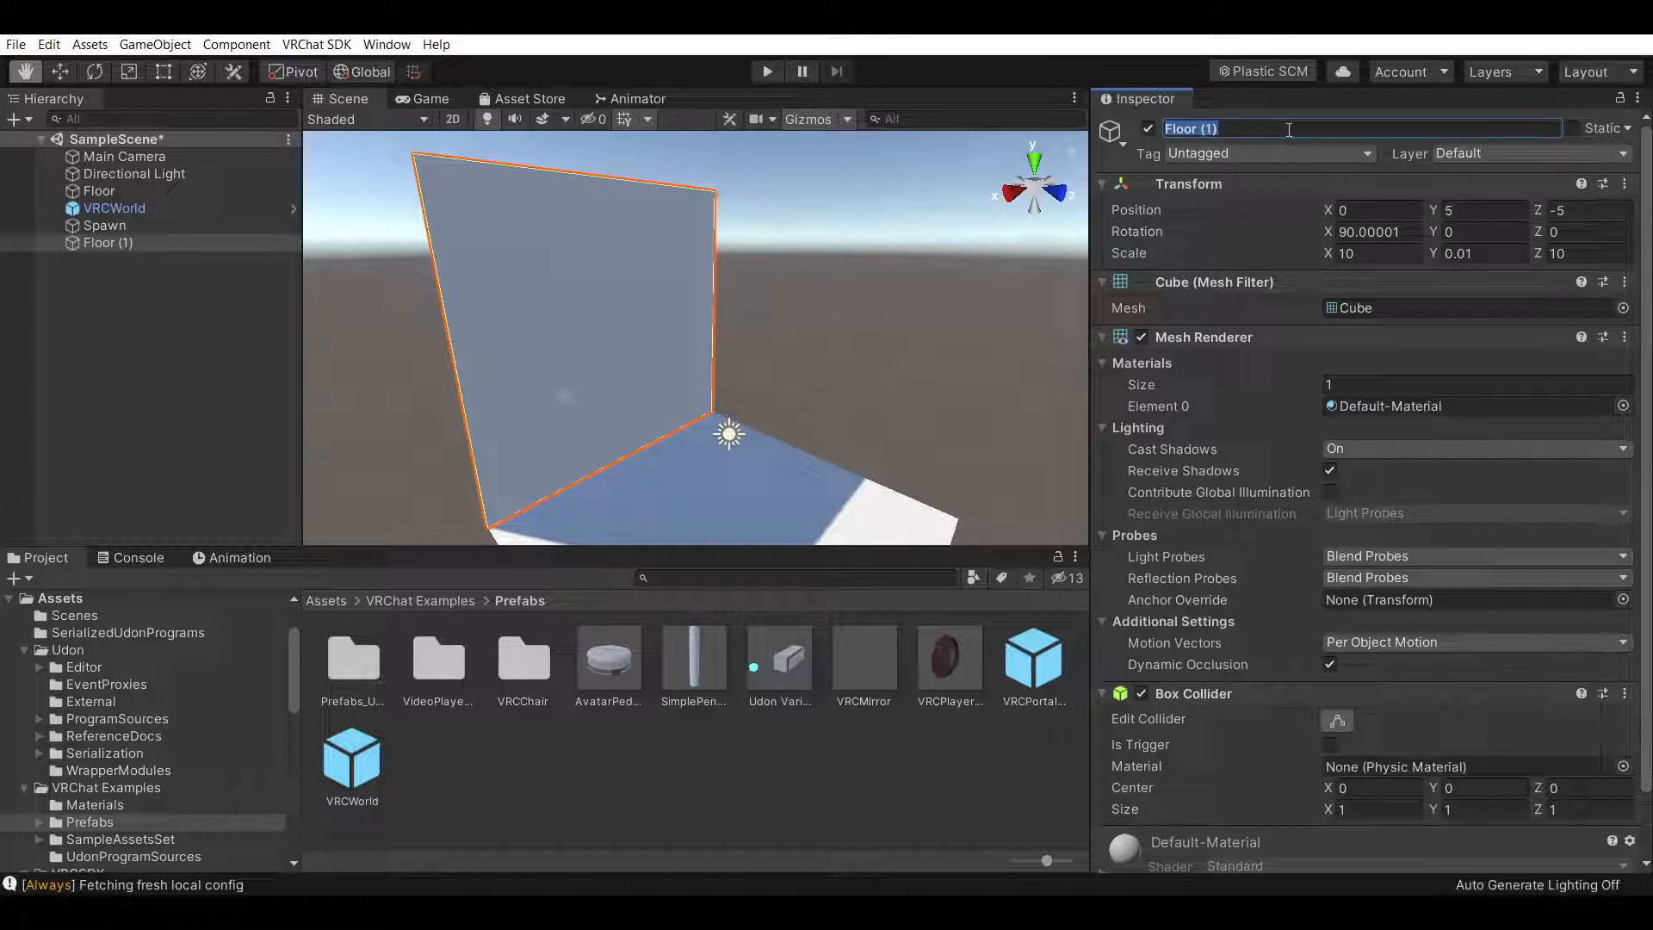
pyautogui.write('5')
pyautogui.click(183, 287)
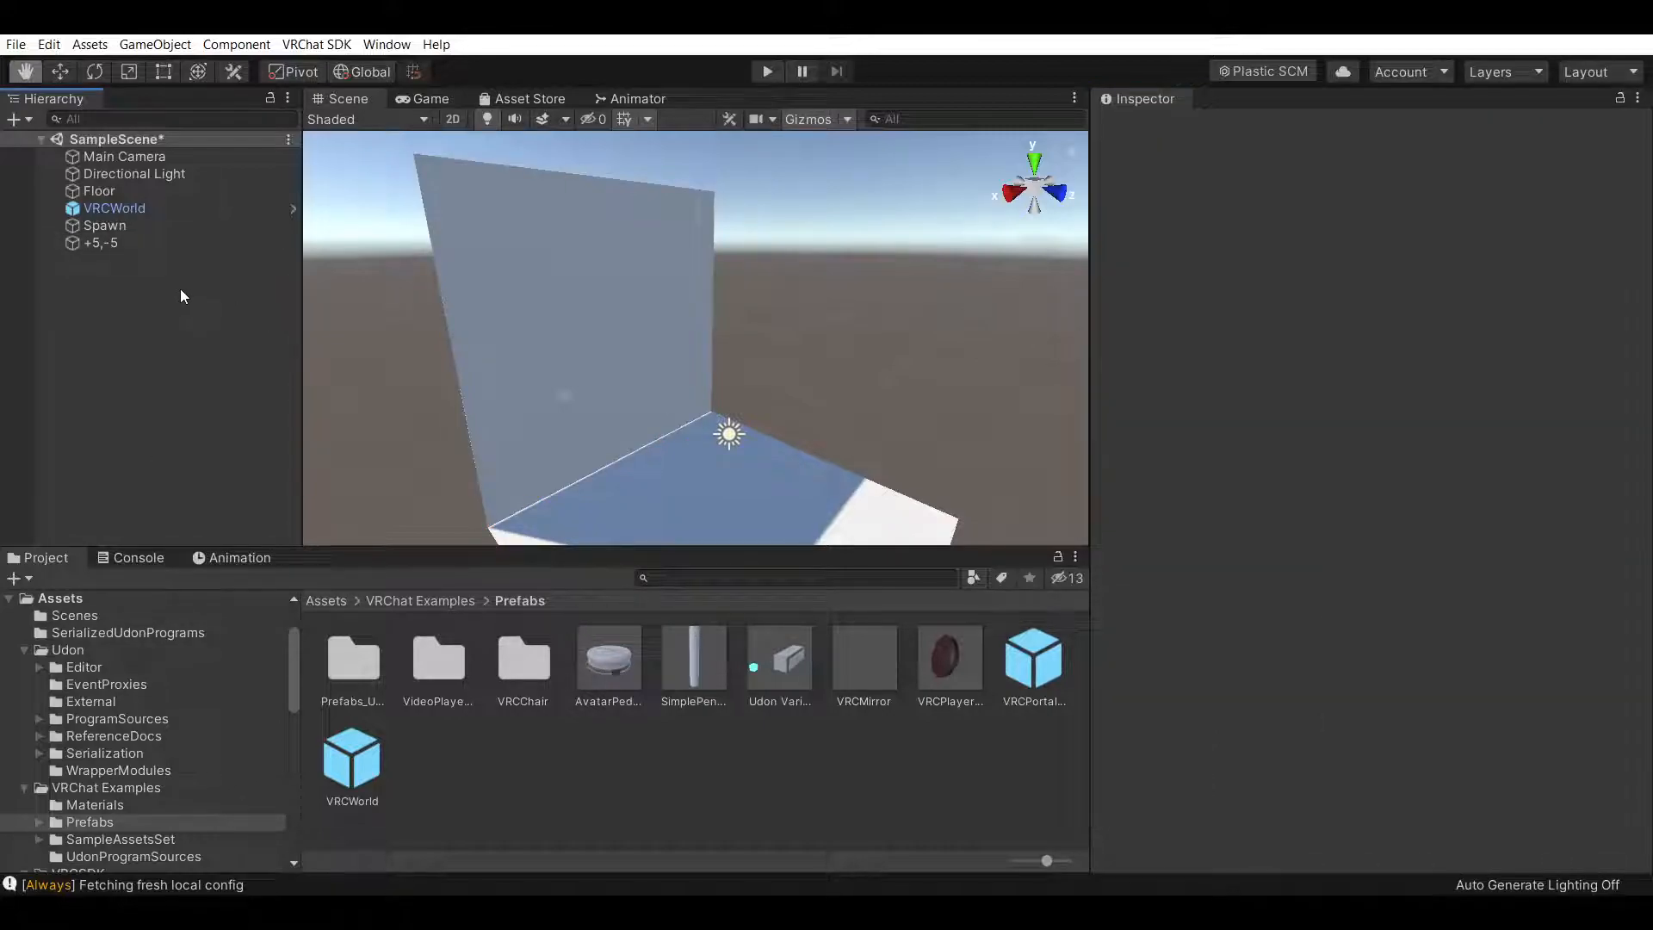
# Duplicate the +5,-5 wall
pyautogui.click(170, 245)
pyautogui.hotkey('ctrl', 'd')
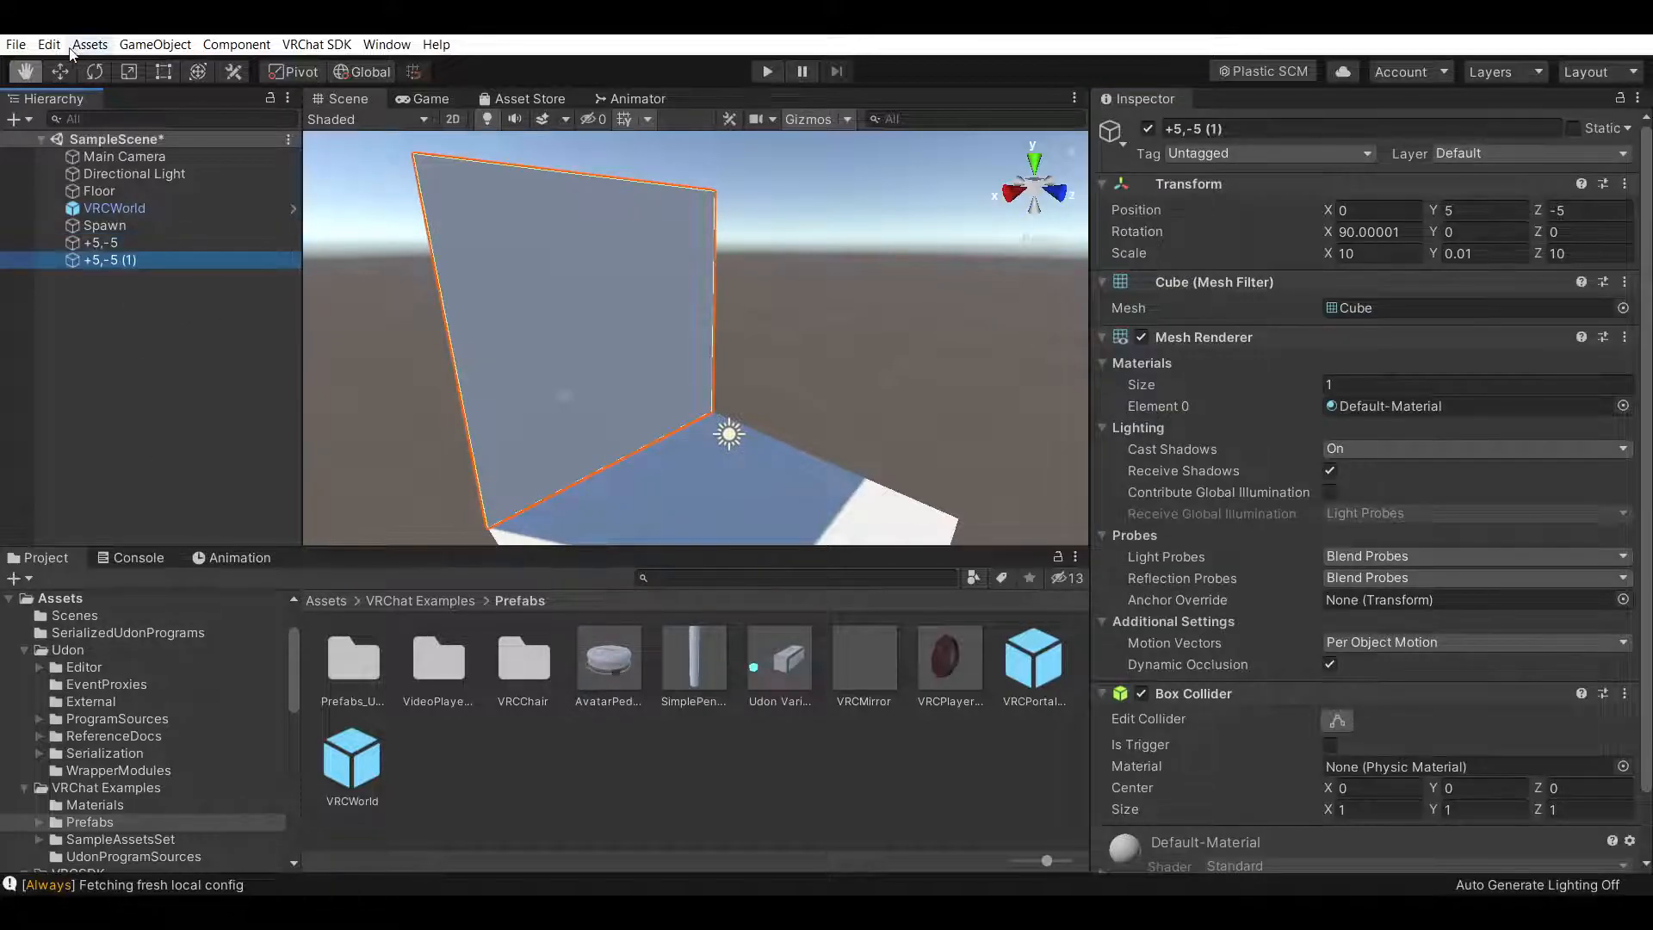
# Move the duplicated wall to Z 5 on the opposite floor edge and rename it +5,+5
pyautogui.click(61, 73)
pyautogui.keyDown('ctrl'); pyautogui.moveTo(663, 350); pyautogui.dragTo(828, 421); pyautogui.keyUp('ctrl')
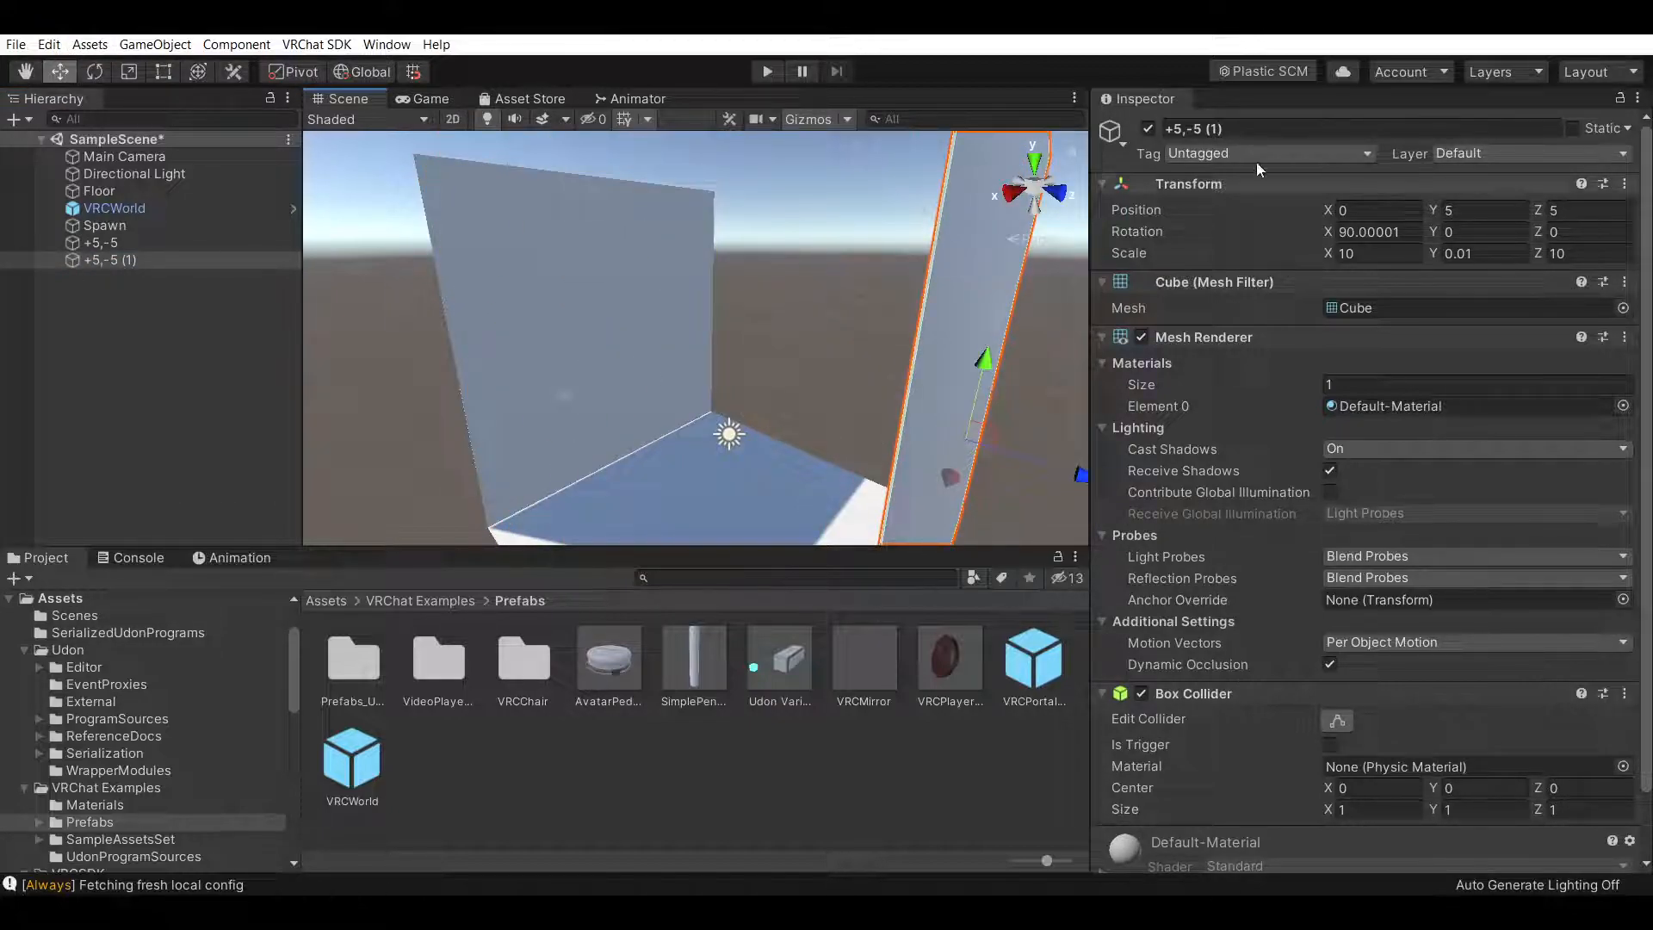
pyautogui.moveTo(1250, 129); pyautogui.dragTo(1187, 127)
pyautogui.write('+5,+5')
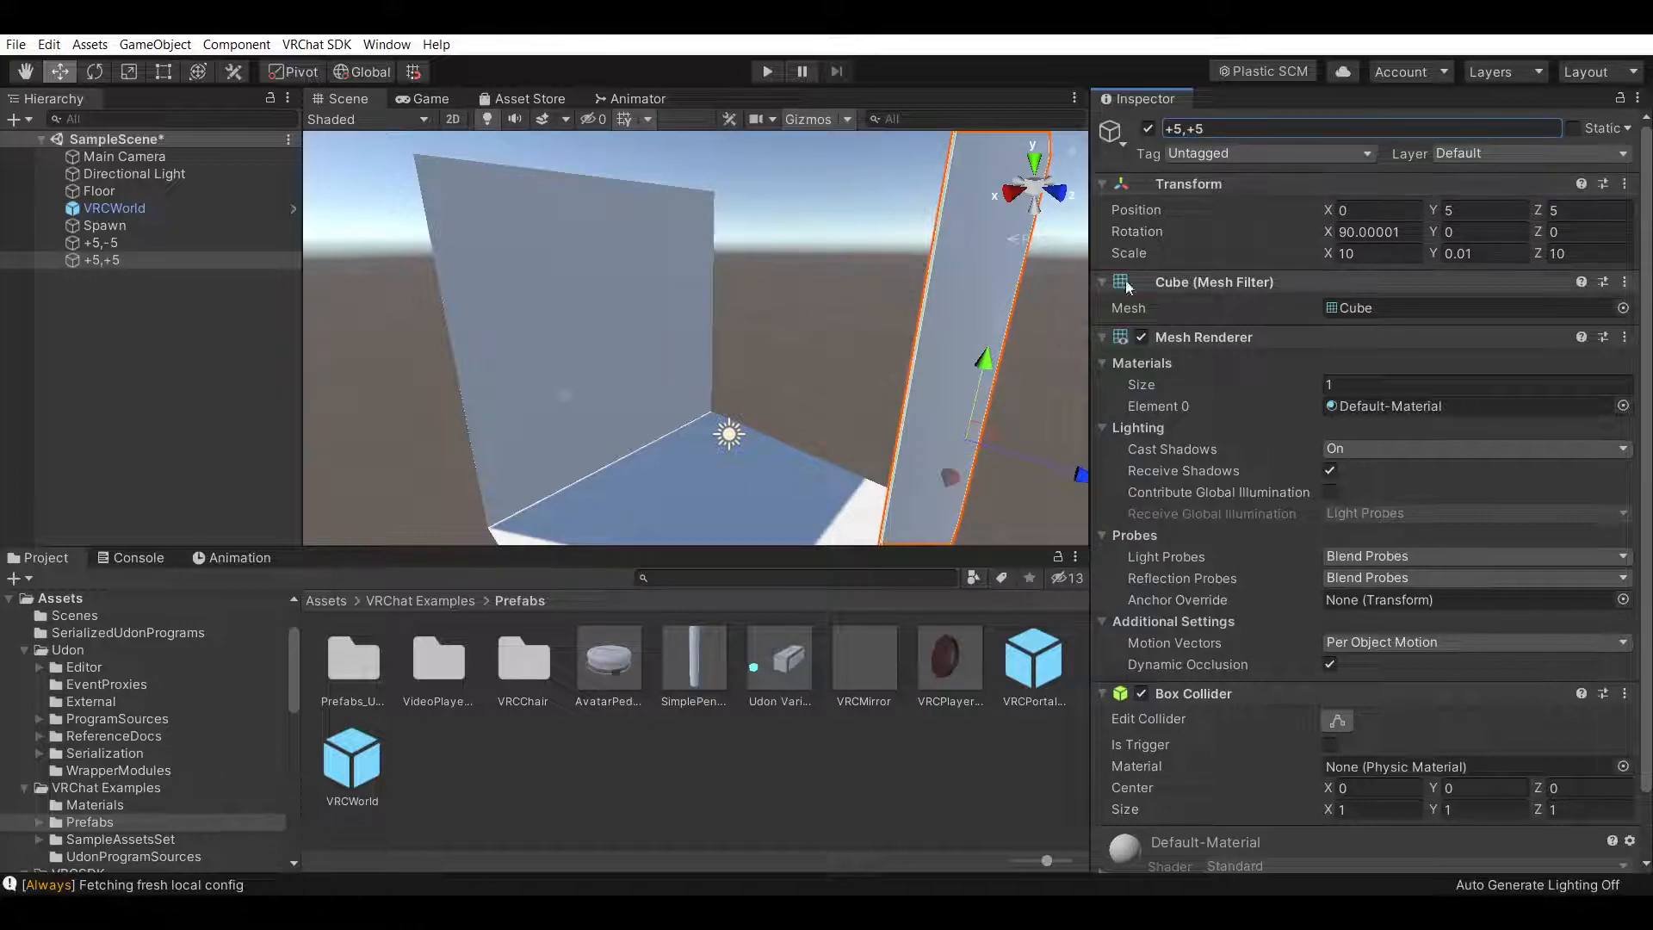
# Examine the two walls around the floor from several angles
pyautogui.moveTo(801, 371); pyautogui.dragTo(892, 372, button='middle')
pyautogui.moveTo(893, 373); pyautogui.dragTo(786, 362, button='right')
pyautogui.moveTo(786, 361); pyautogui.dragTo(847, 335, button='middle')
pyautogui.moveTo(847, 335)
pyautogui.mouseDown(button='right')
pyautogui.moveTo(768, 303)
pyautogui.moveTo(834, 305)
pyautogui.mouseUp(button='right')
pyautogui.moveTo(835, 306); pyautogui.dragTo(805, 337, button='middle')
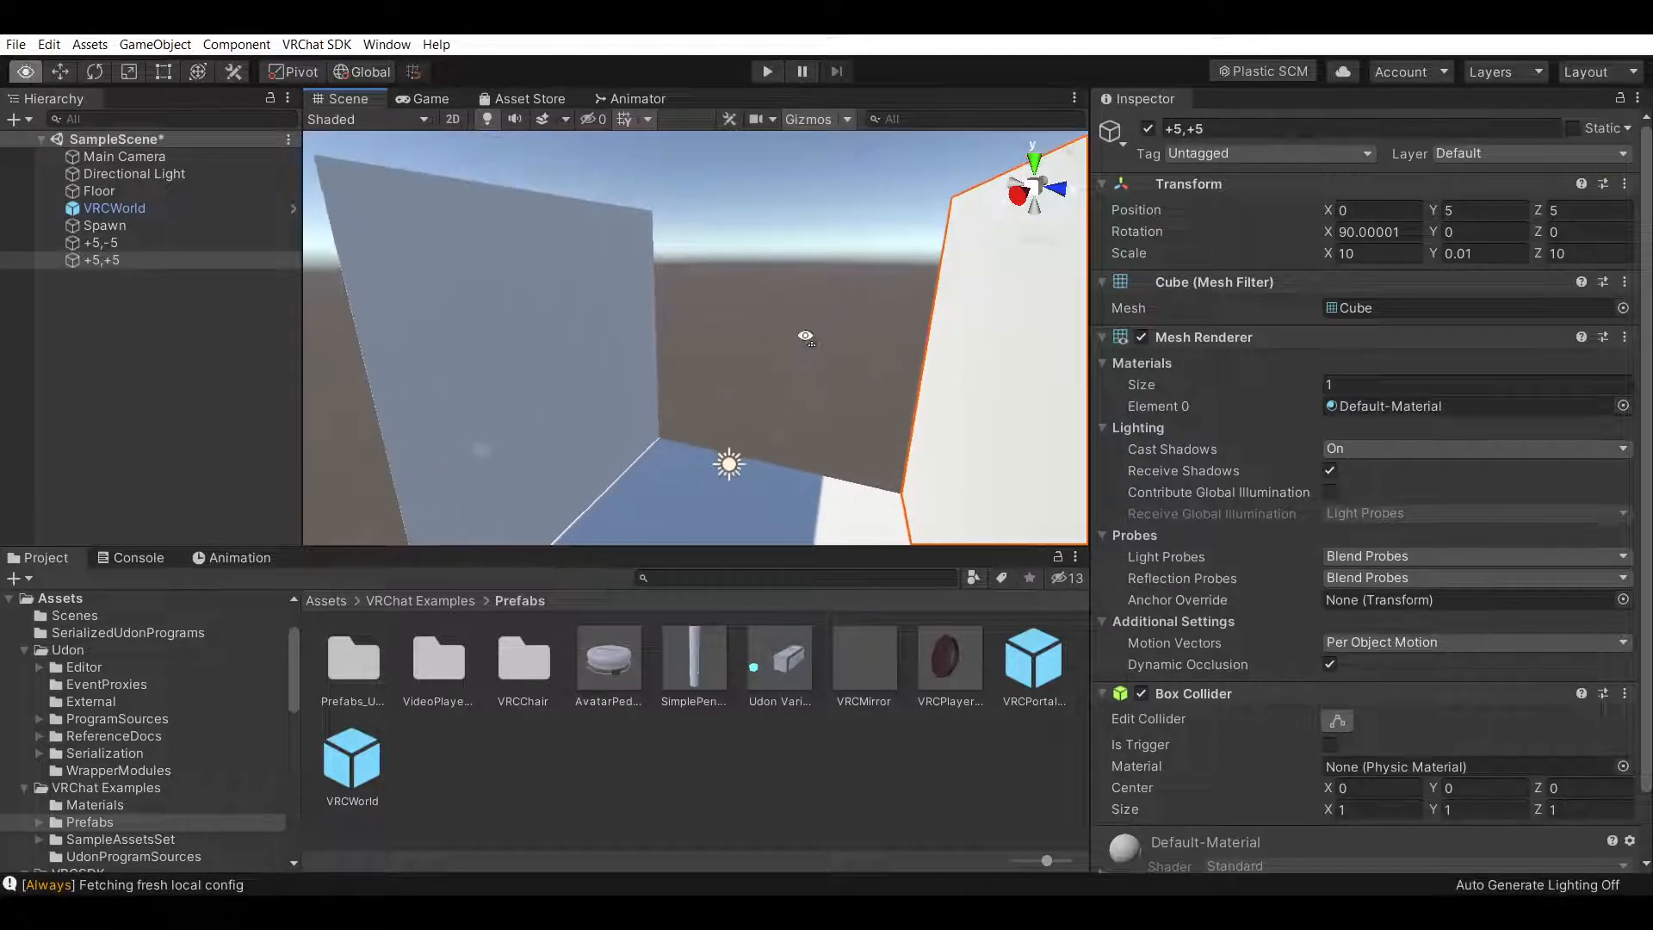
pyautogui.moveTo(805, 336); pyautogui.dragTo(807, 349, button='right')
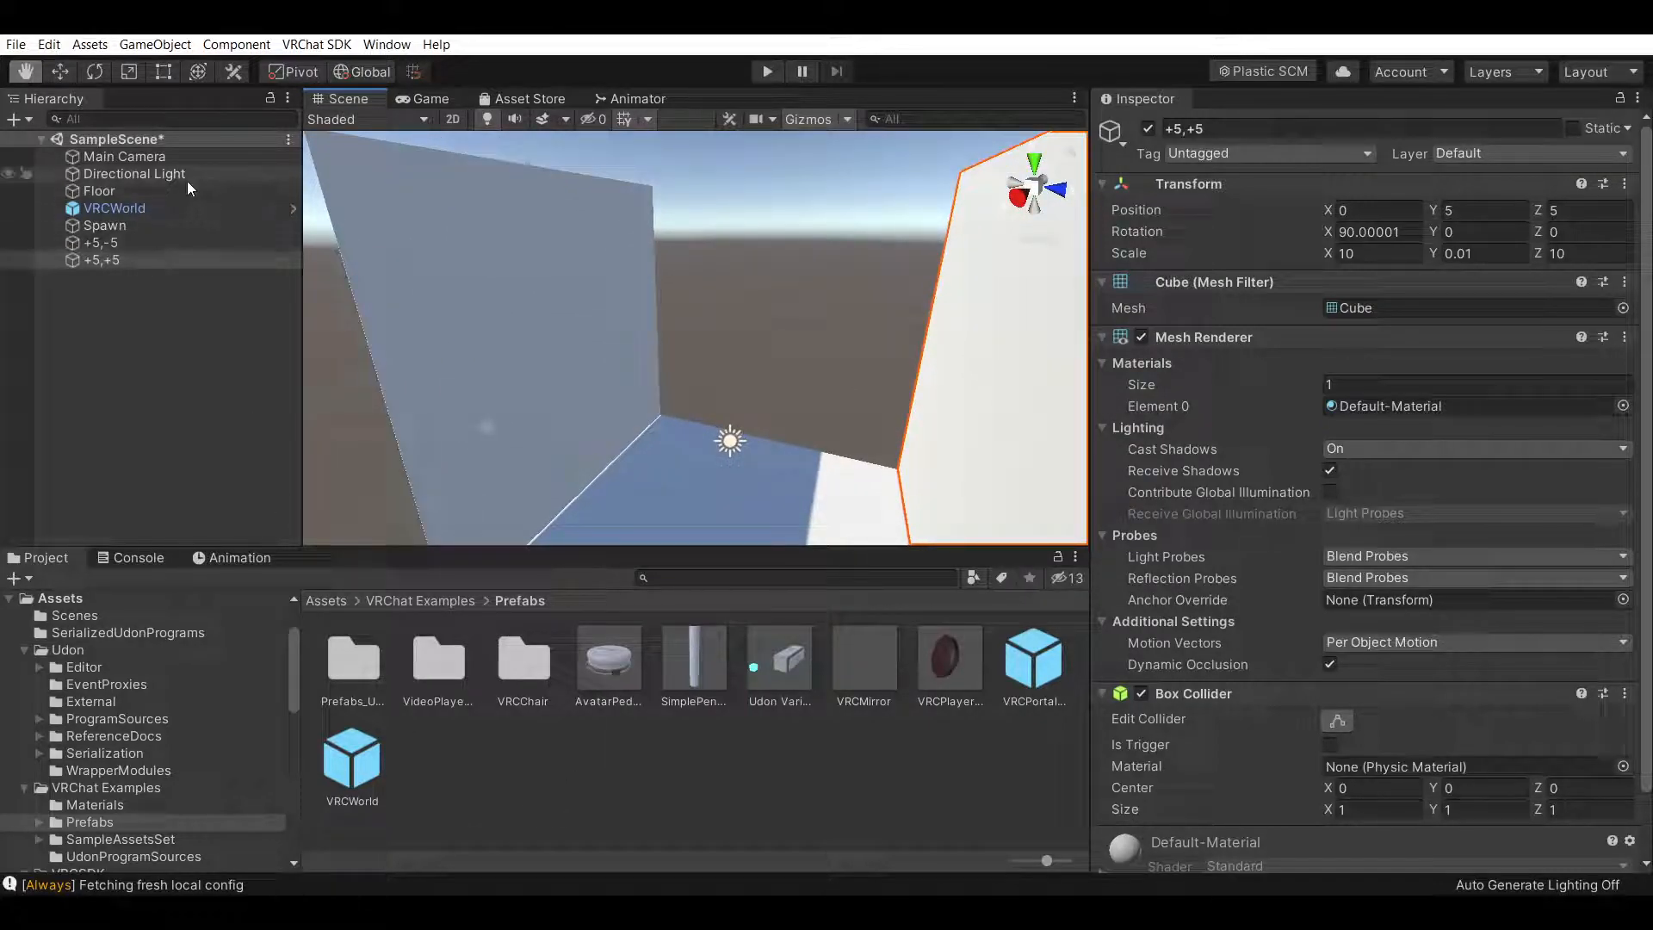
# Reorder the hierarchy so Spawn sits above VRCWorld and Floor below it
pyautogui.moveTo(91, 224)
pyautogui.mouseDown()
pyautogui.moveTo(111, 182)
pyautogui.moveTo(101, 234)
pyautogui.mouseUp()
pyautogui.click(141, 348)
pyautogui.click(166, 228)
pyautogui.click(167, 246)
pyautogui.click(168, 262)
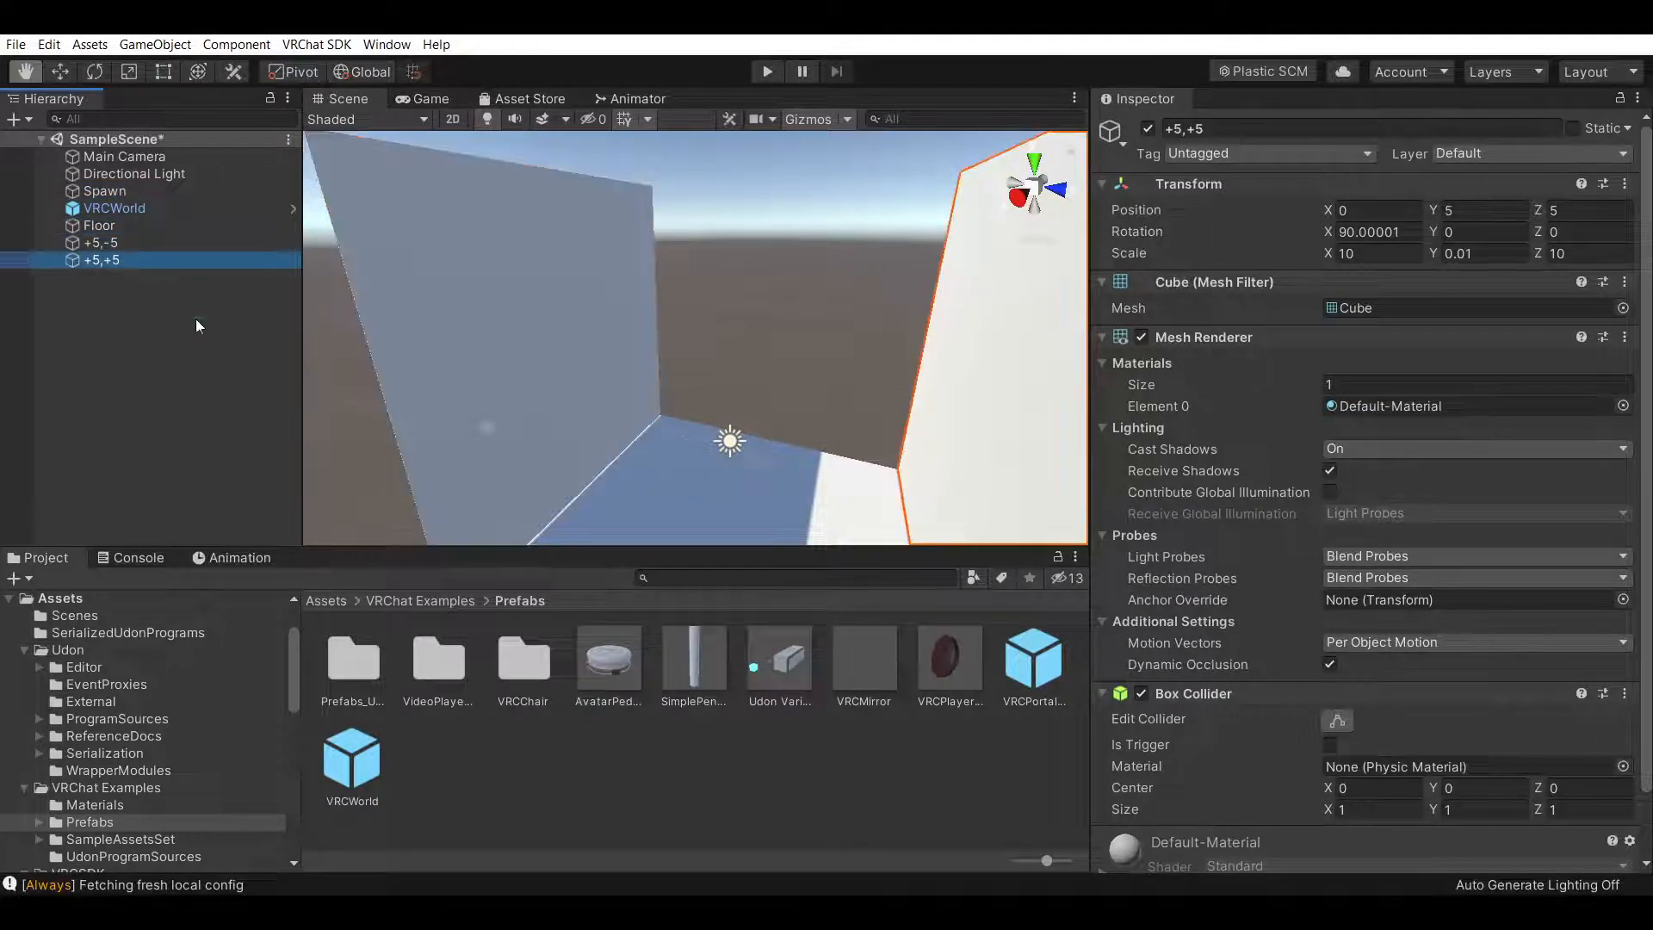
# Inspect how the walls meet the floor edges from several viewpoints
pyautogui.click(818, 723)
pyautogui.moveTo(738, 396); pyautogui.dragTo(793, 465, button='right')
pyautogui.moveTo(581, 478); pyautogui.dragTo(650, 354)
pyautogui.scroll(4, 650, 355)
pyautogui.scroll(8, 560, 435)
pyautogui.moveTo(505, 409); pyautogui.dragTo(916, 310)
pyautogui.moveTo(690, 417); pyautogui.dragTo(721, 310, button='right')
pyautogui.moveTo(722, 310)
pyautogui.mouseDown()
pyautogui.moveTo(756, 277)
pyautogui.moveTo(744, 291)
pyautogui.mouseUp()
pyautogui.moveTo(743, 291); pyautogui.dragTo(713, 309, button='right')
pyautogui.moveTo(713, 309); pyautogui.dragTo(699, 345)
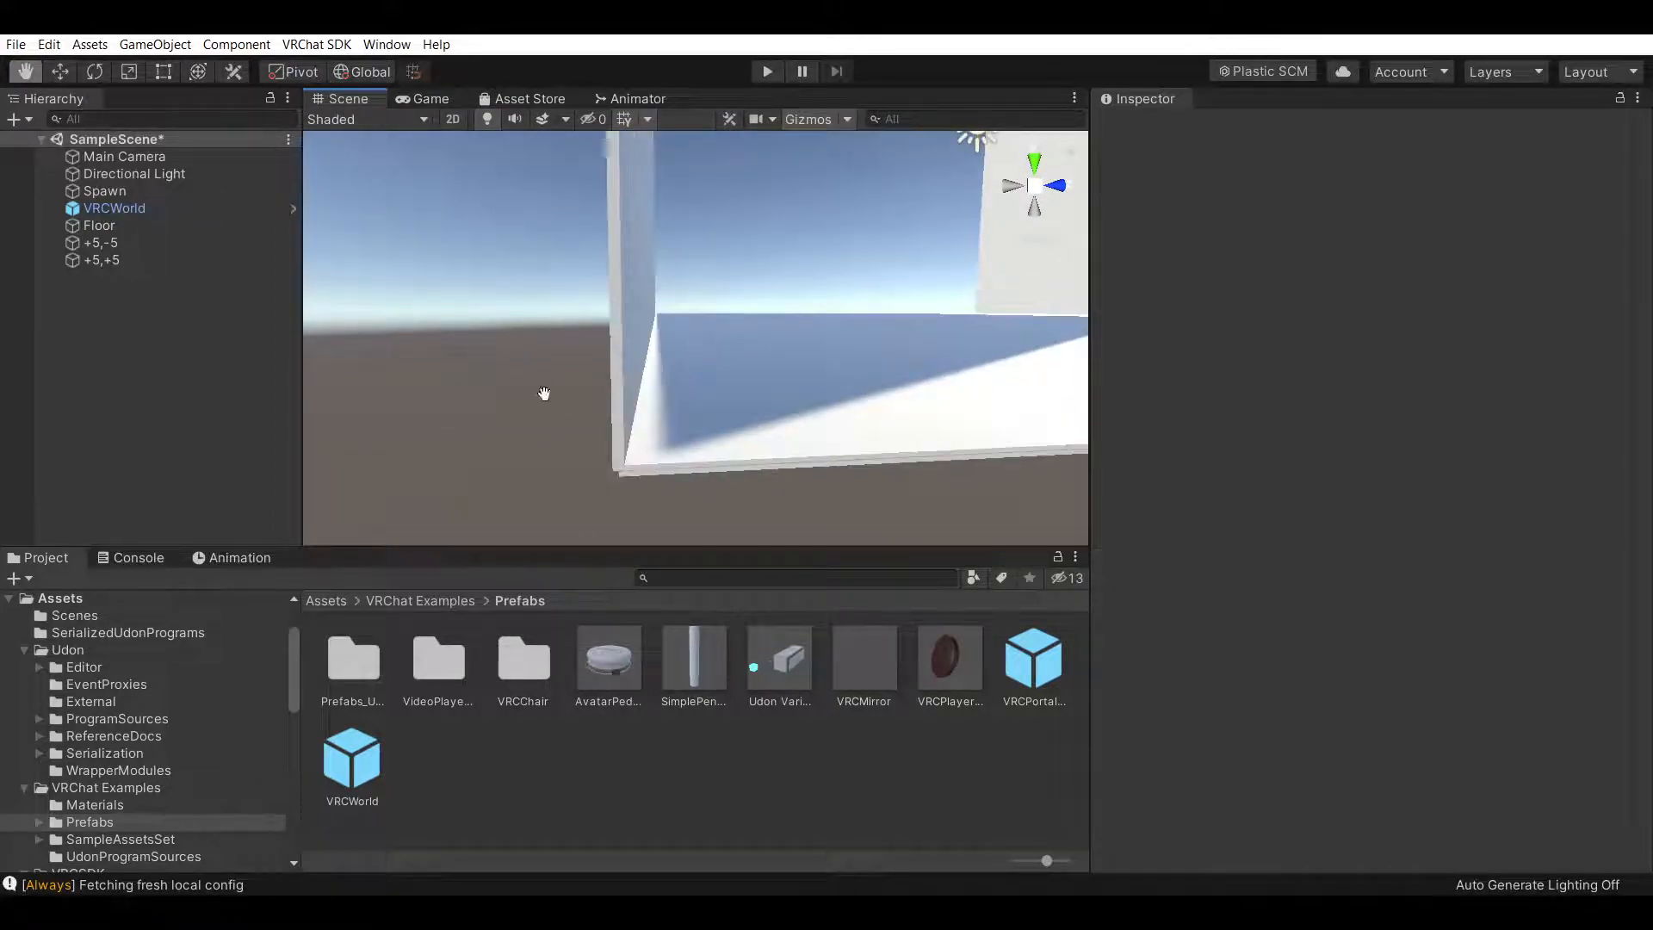
pyautogui.scroll(-3, 737, 294)
pyautogui.moveTo(748, 296); pyautogui.dragTo(725, 328)
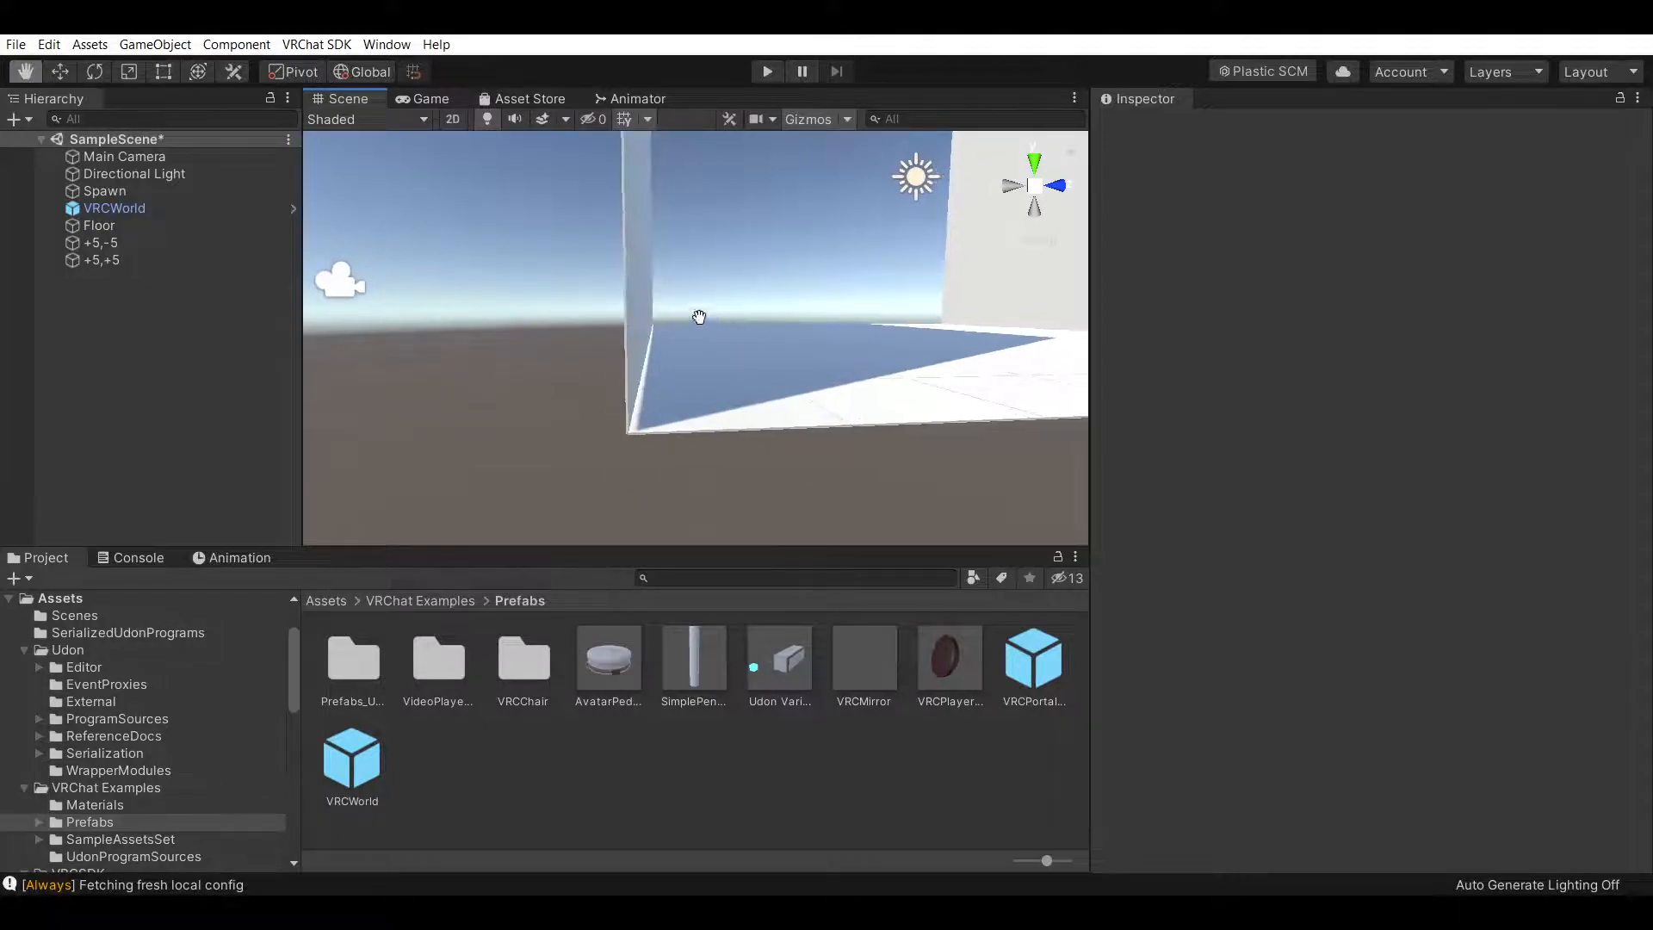
# Try setting the +5,-5 wall's X and Z scale to 11, entering 10 again for both
pyautogui.click(172, 243)
pyautogui.click(1416, 255)
pyautogui.write('11')
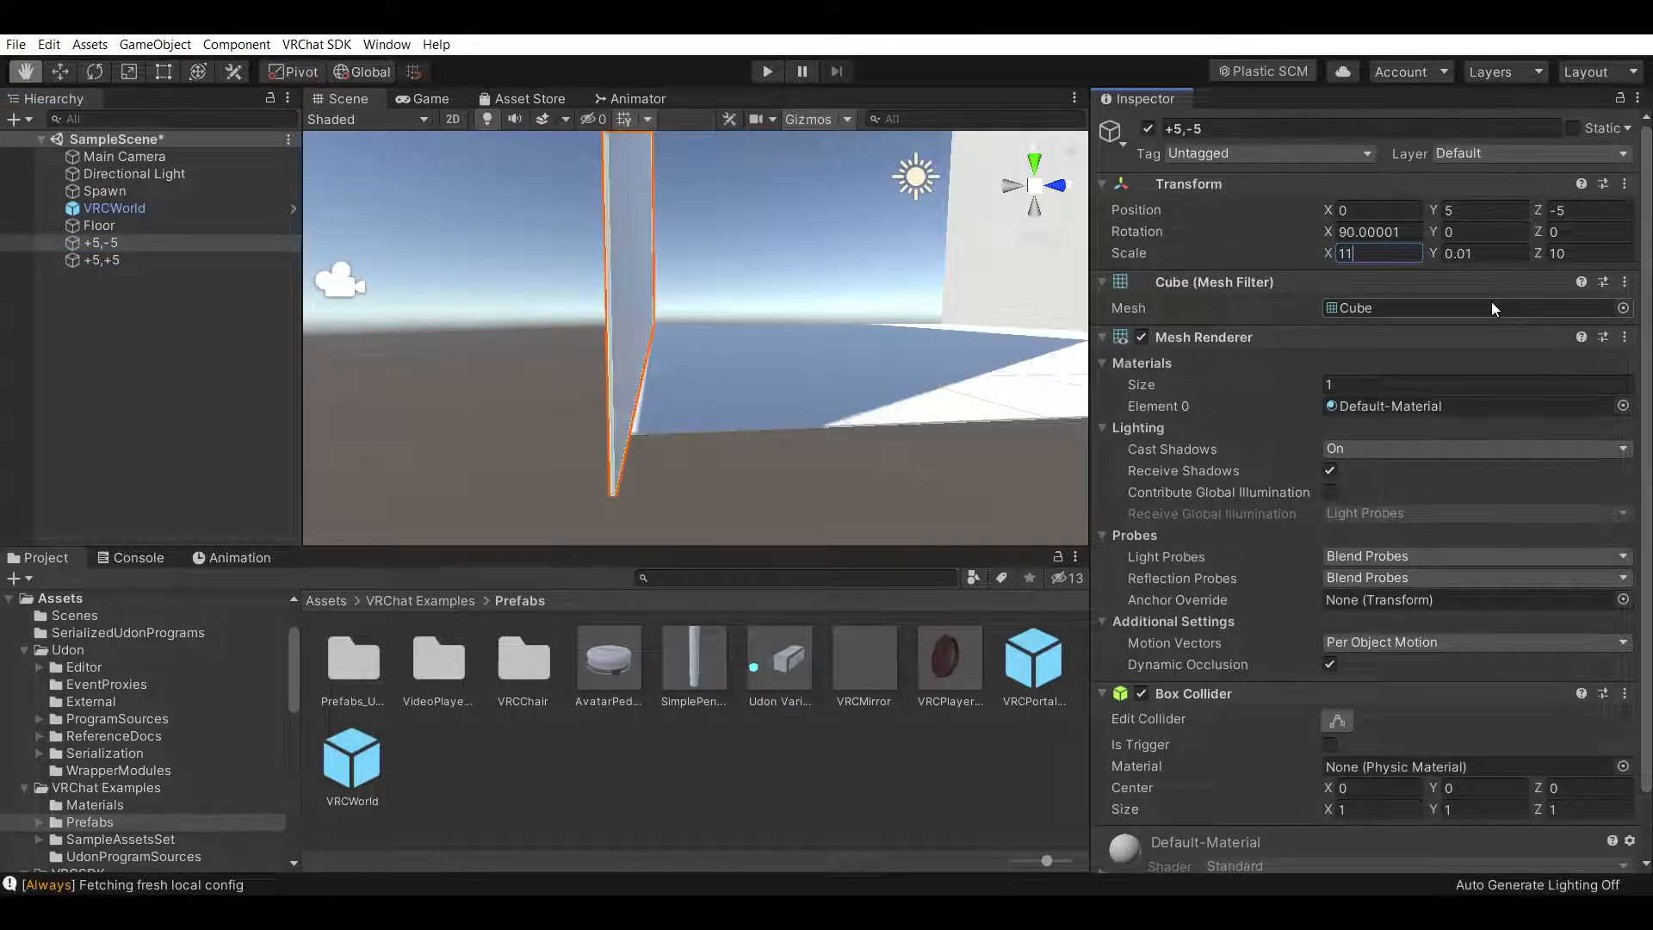
pyautogui.press('BackSpace')
pyautogui.write('0')
pyautogui.click(1603, 249)
pyautogui.write('11')
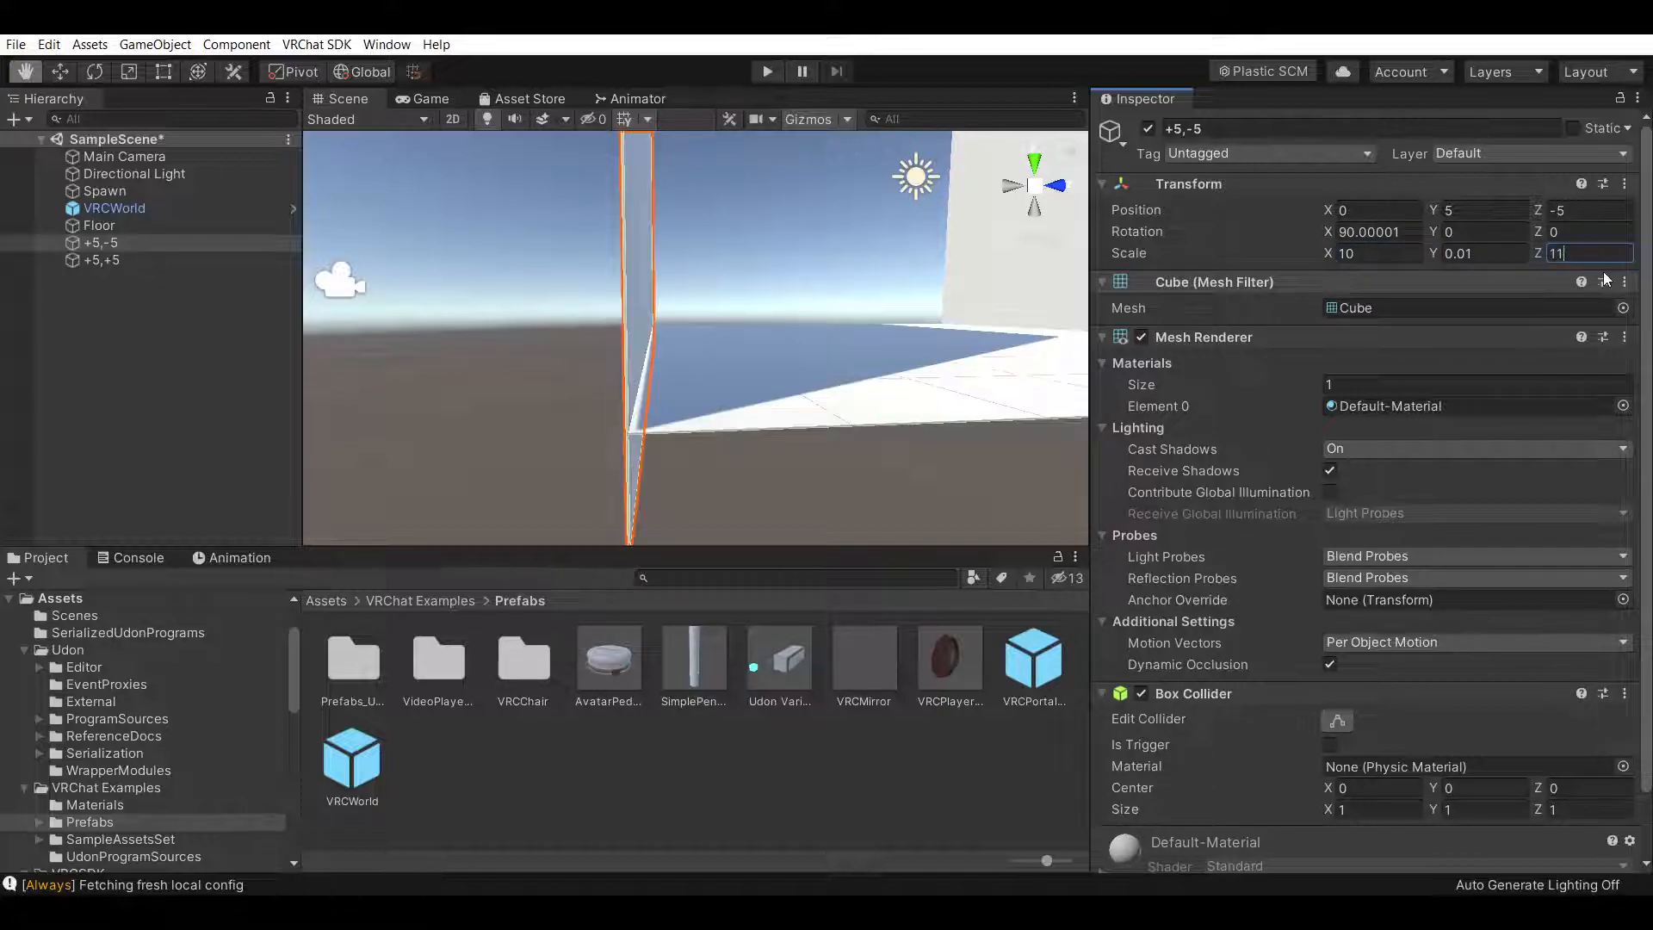
pyautogui.press('BackSpace')
pyautogui.write('0')
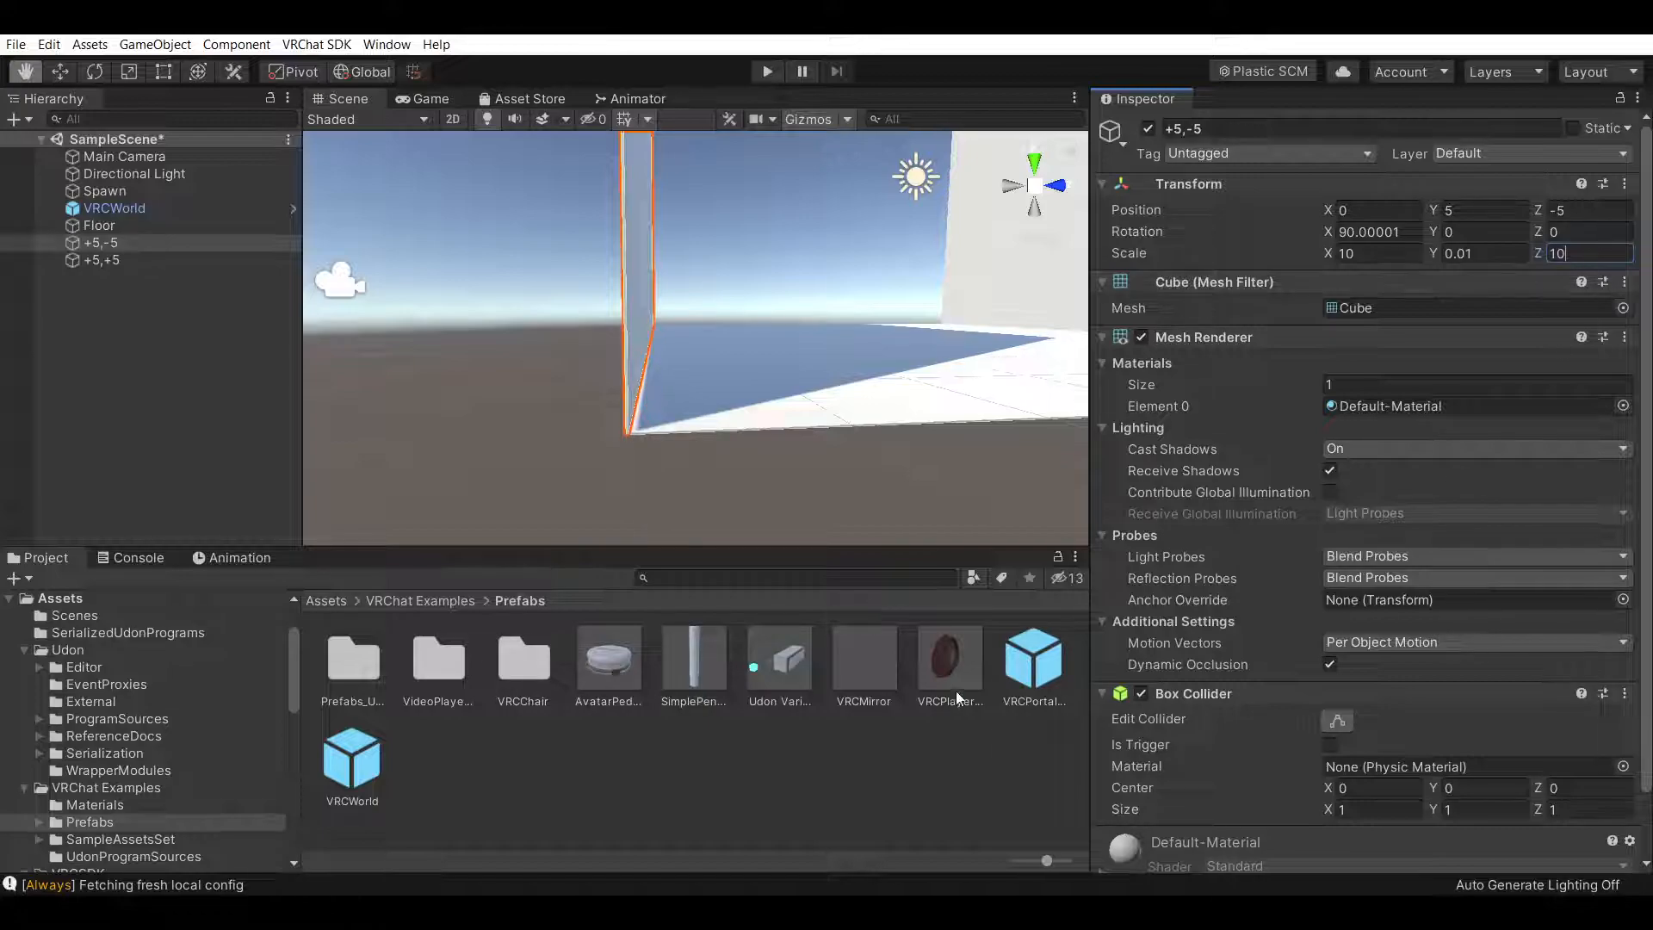
# Try enlarging the floor's X and Z scale to 12, then undo both changes
pyautogui.click(859, 766)
pyautogui.scroll(3, 459, 383)
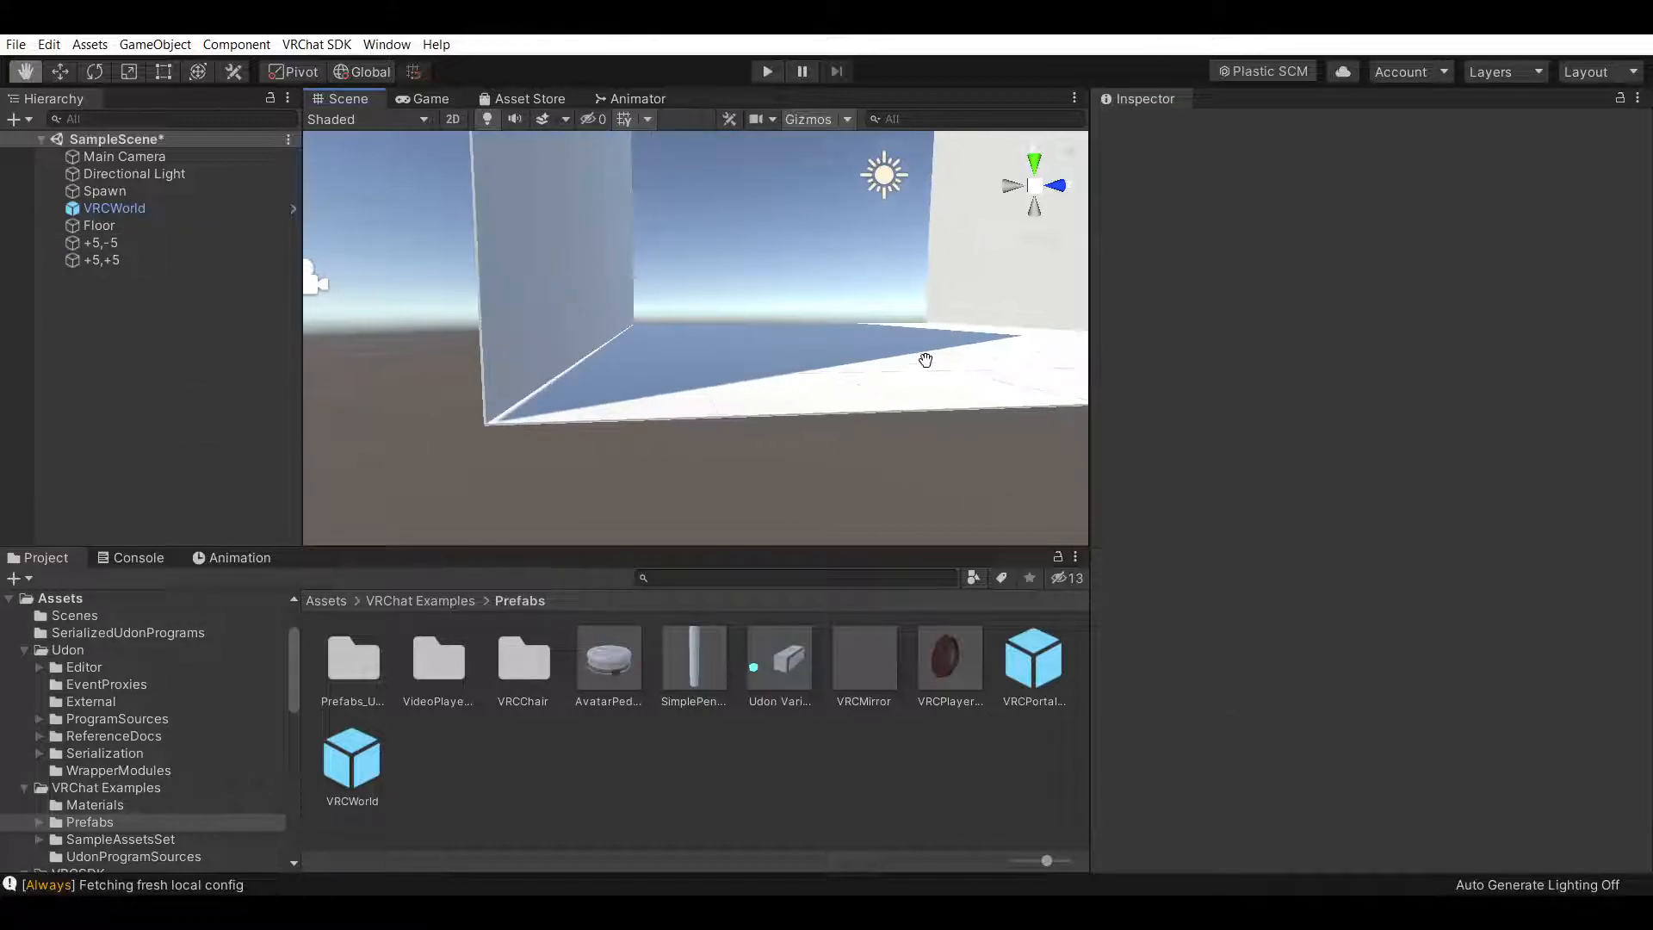
pyautogui.click(172, 226)
pyautogui.click(1377, 253)
pyautogui.write('12')
pyautogui.press('Tab')
pyautogui.press('Tab')
pyautogui.press('Tab')
pyautogui.press('Tab')
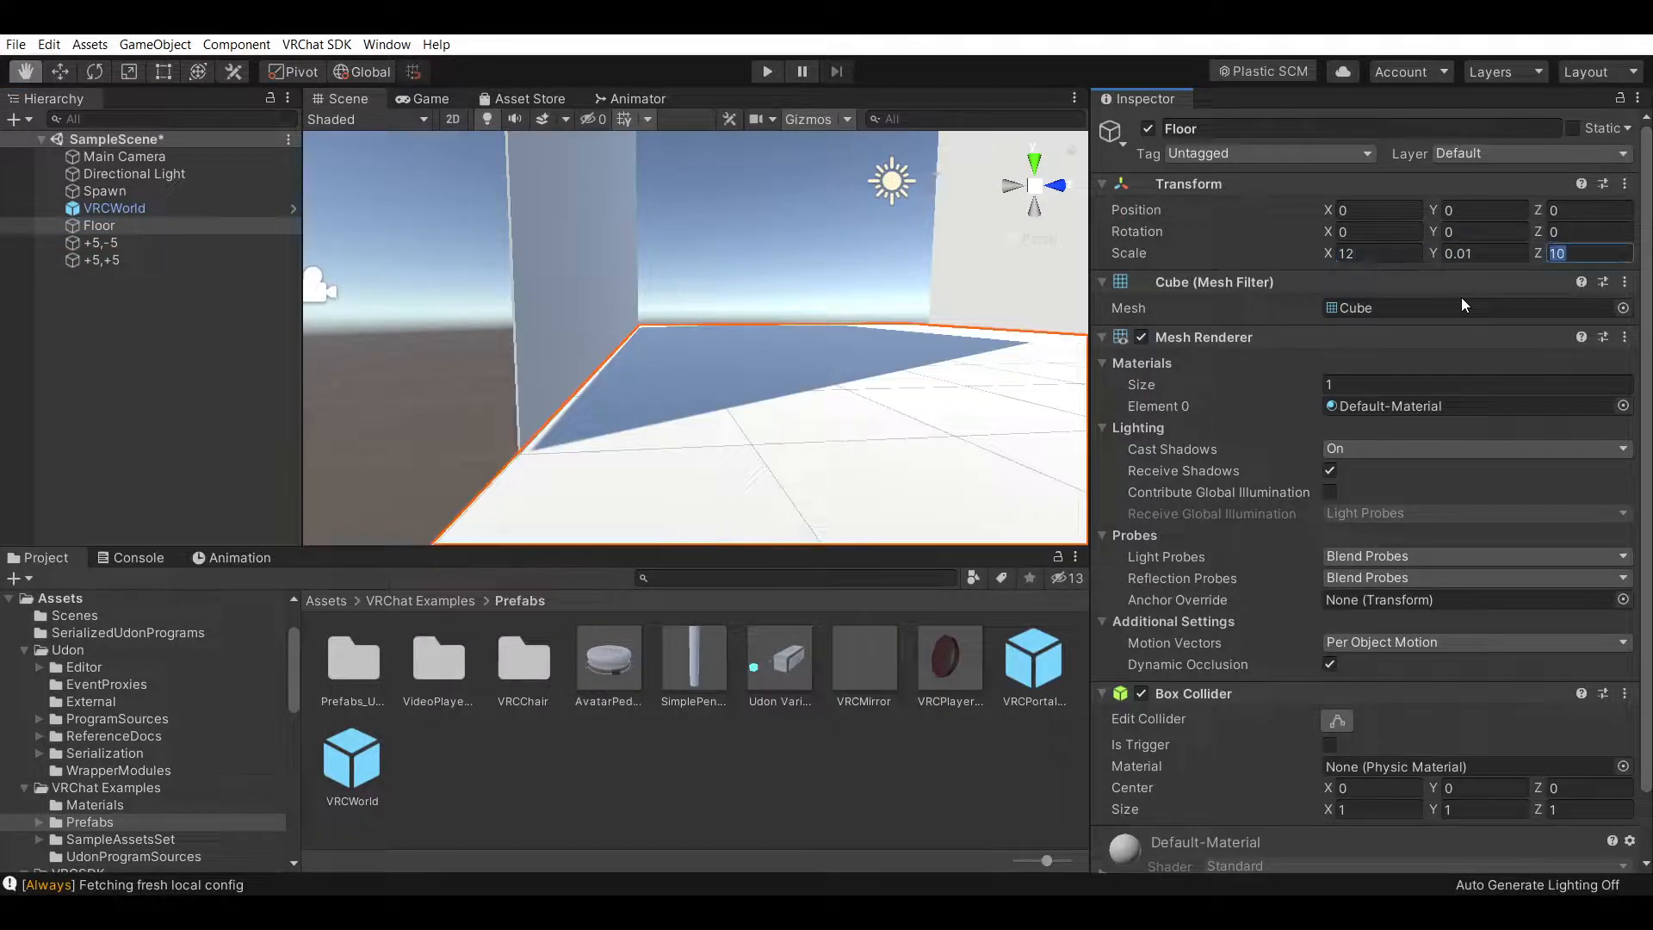
pyautogui.hotkey('shift', 'Tab')
pyautogui.hotkey('shift', 'Tab')
pyautogui.write('12')
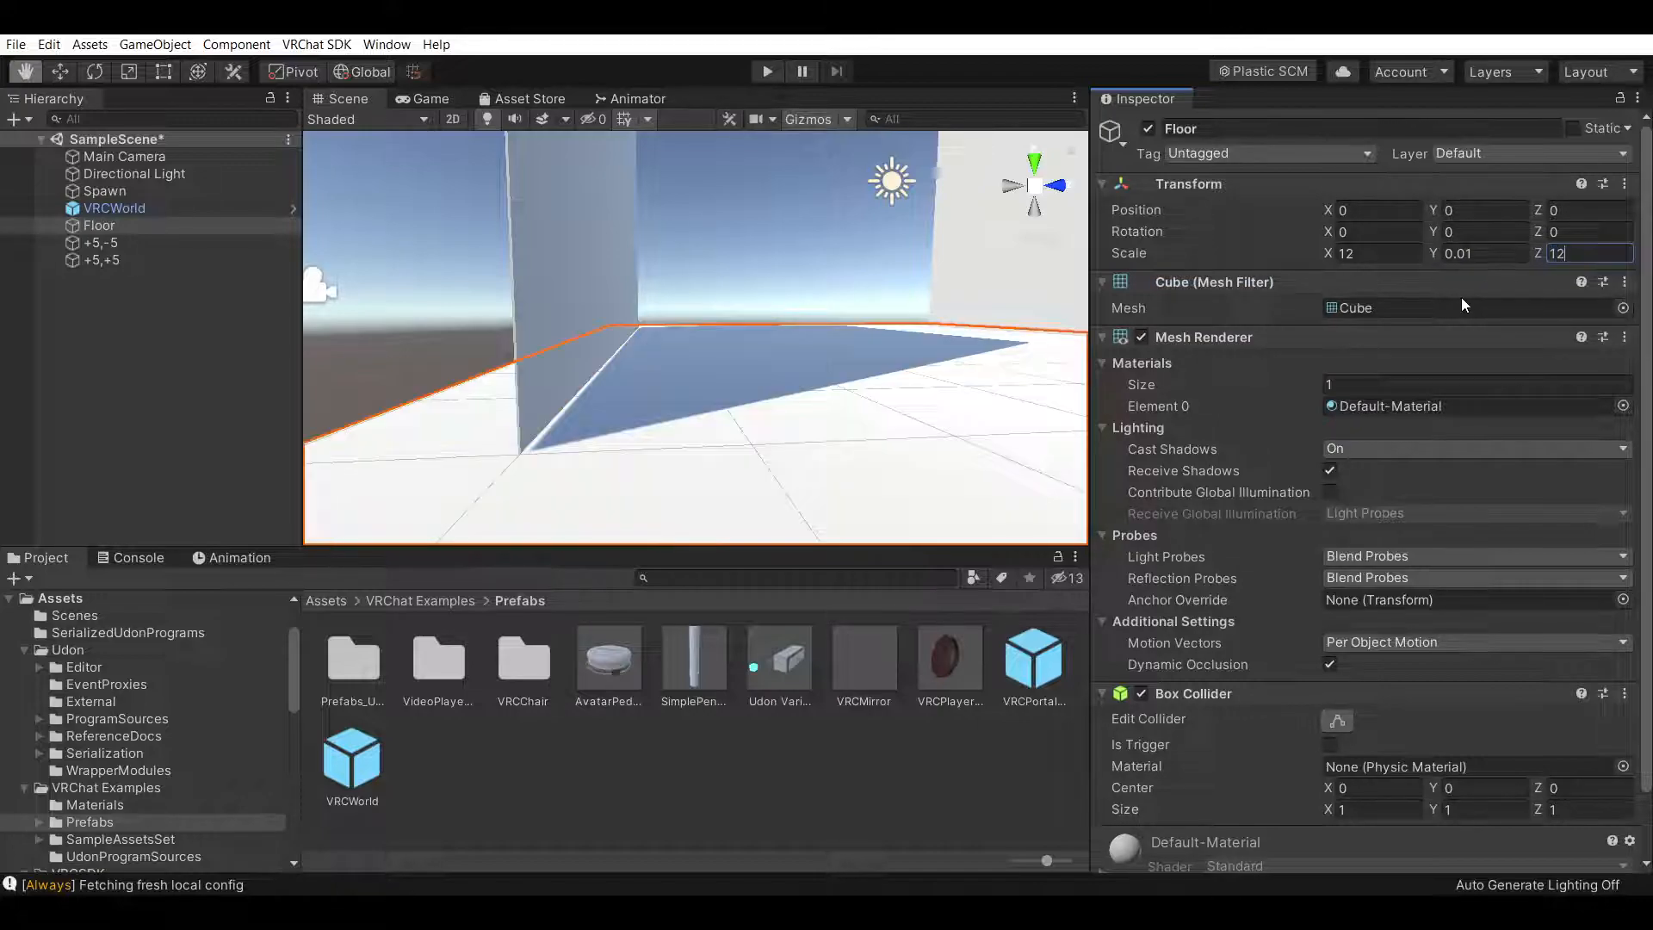
pyautogui.hotkey('ctrl', 'z')
pyautogui.hotkey('ctrl', 'z')
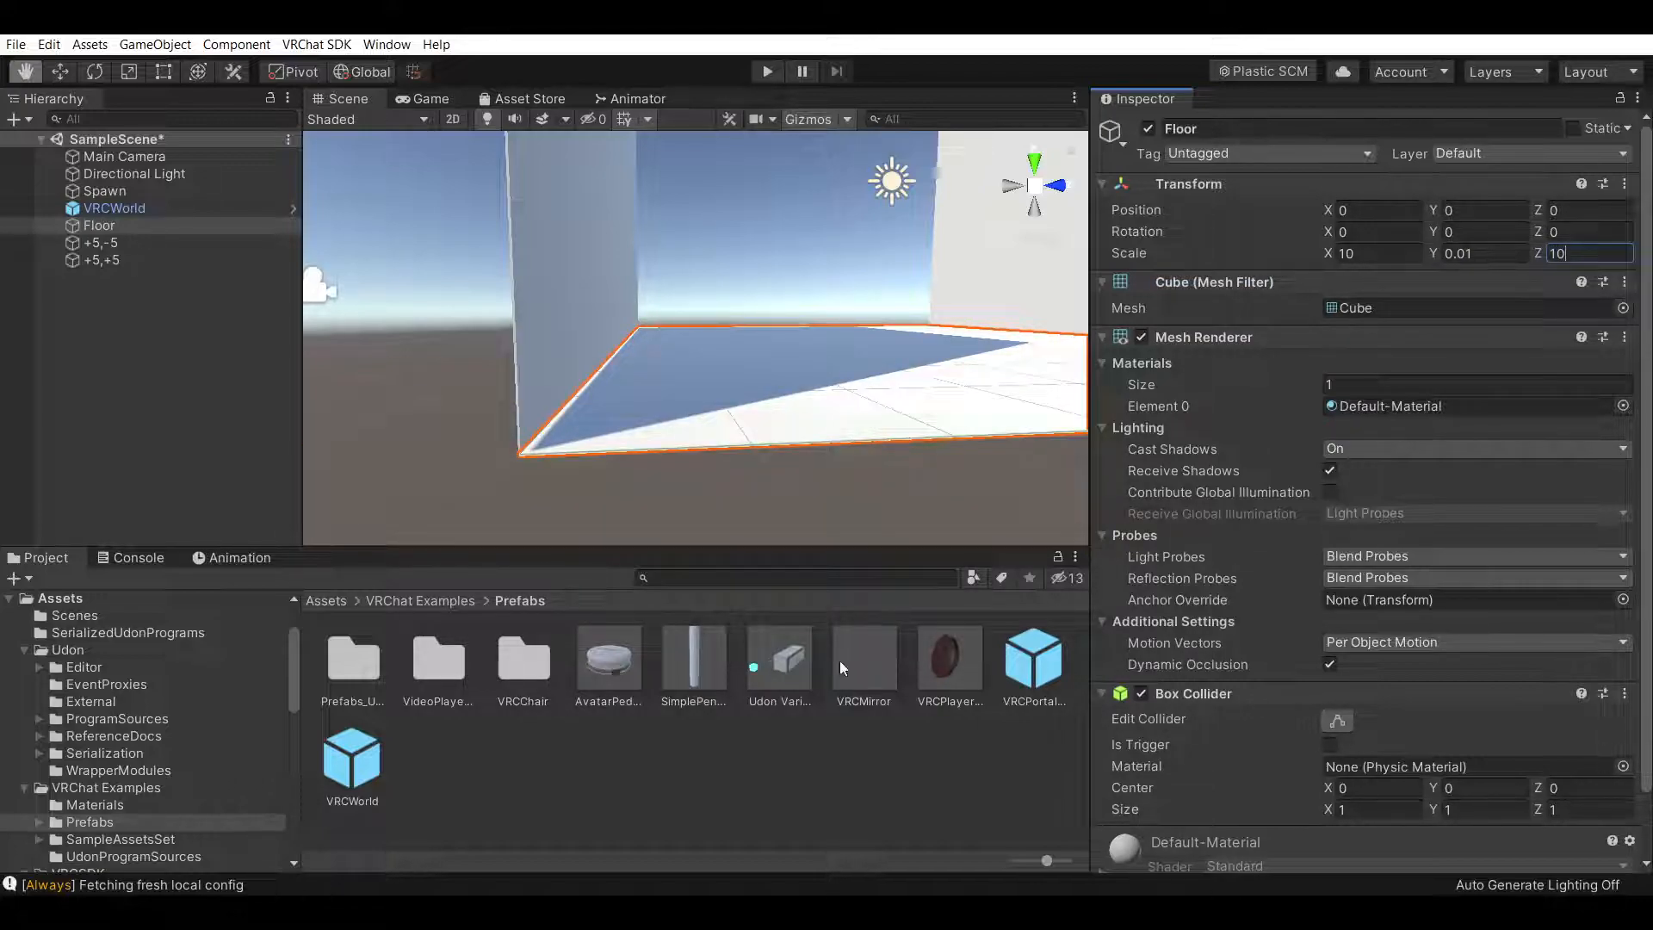
# Inspect the floor and both walls by selecting each and orbiting the view
pyautogui.click(871, 739)
pyautogui.moveTo(948, 473); pyautogui.dragTo(688, 508)
pyautogui.moveTo(919, 406); pyautogui.dragTo(858, 436, button='right')
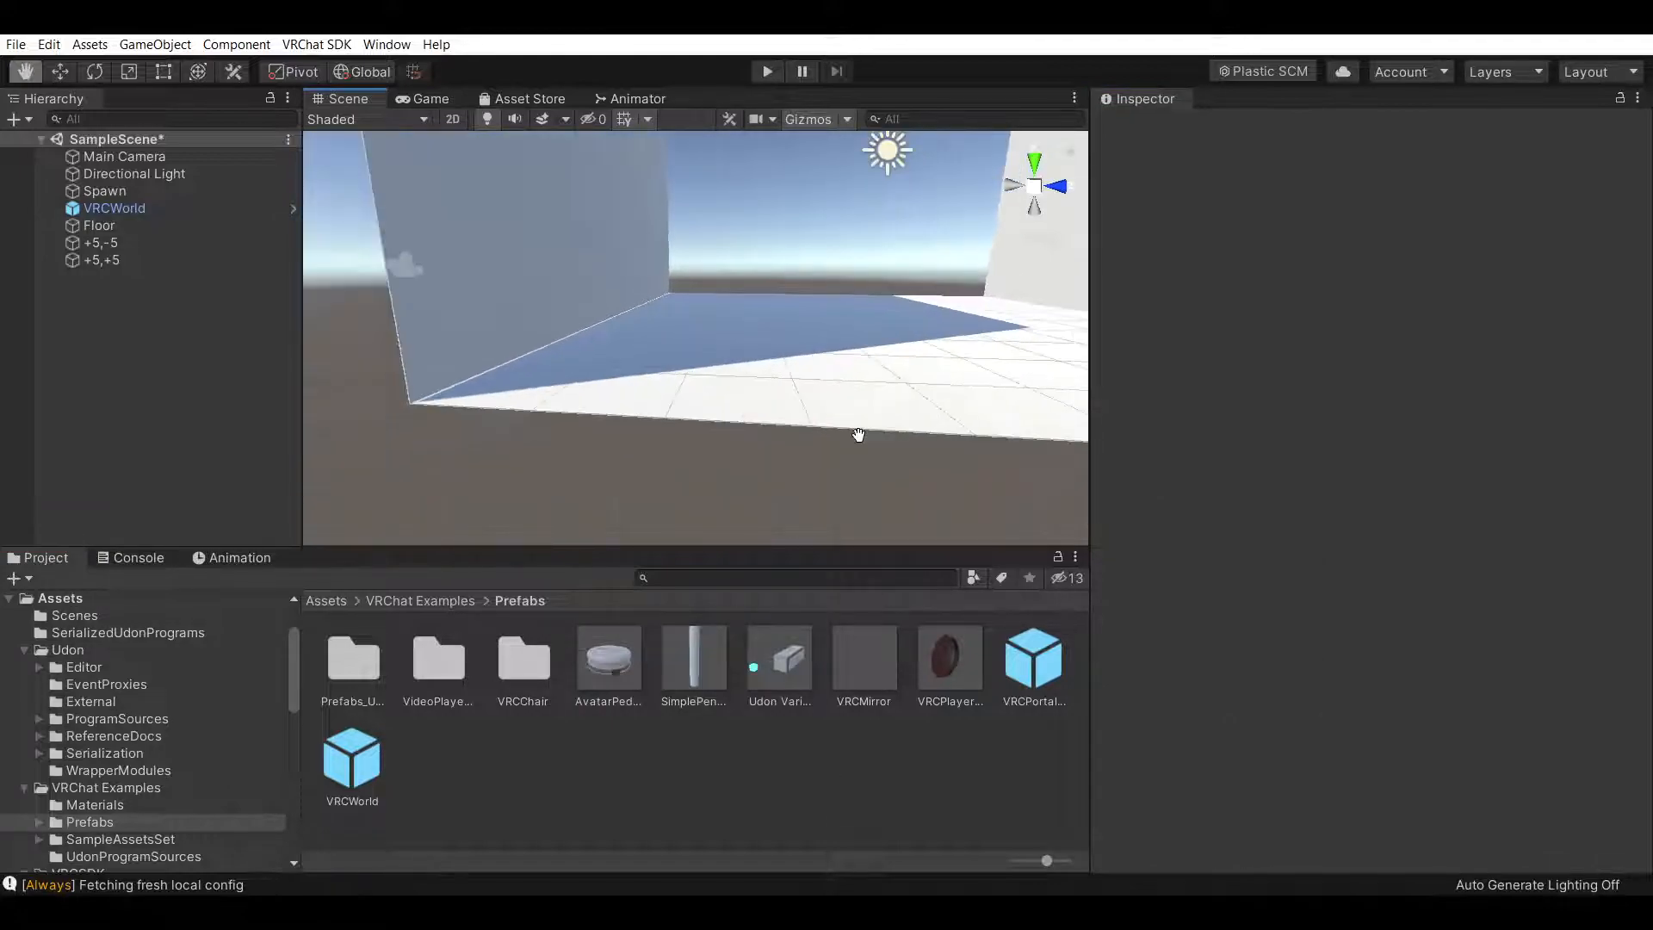
pyautogui.moveTo(858, 410); pyautogui.dragTo(793, 476)
pyautogui.moveTo(774, 410); pyautogui.dragTo(793, 428, button='right')
pyautogui.moveTo(793, 424); pyautogui.dragTo(812, 454)
pyautogui.moveTo(812, 453); pyautogui.dragTo(746, 447, button='right')
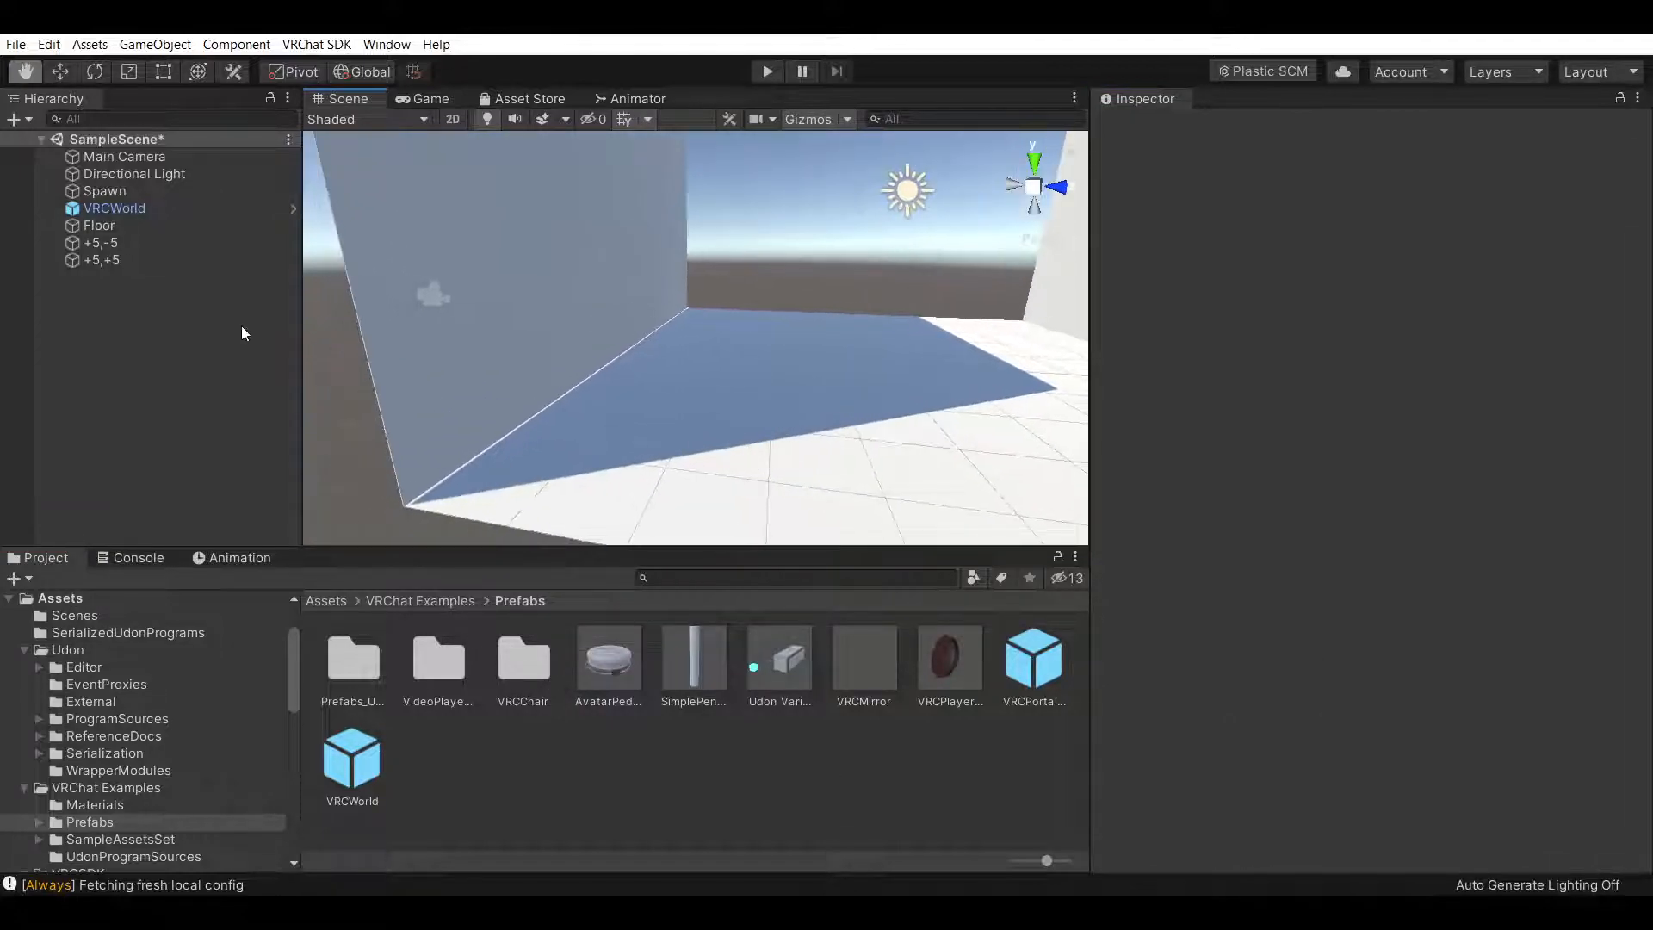
pyautogui.click(208, 227)
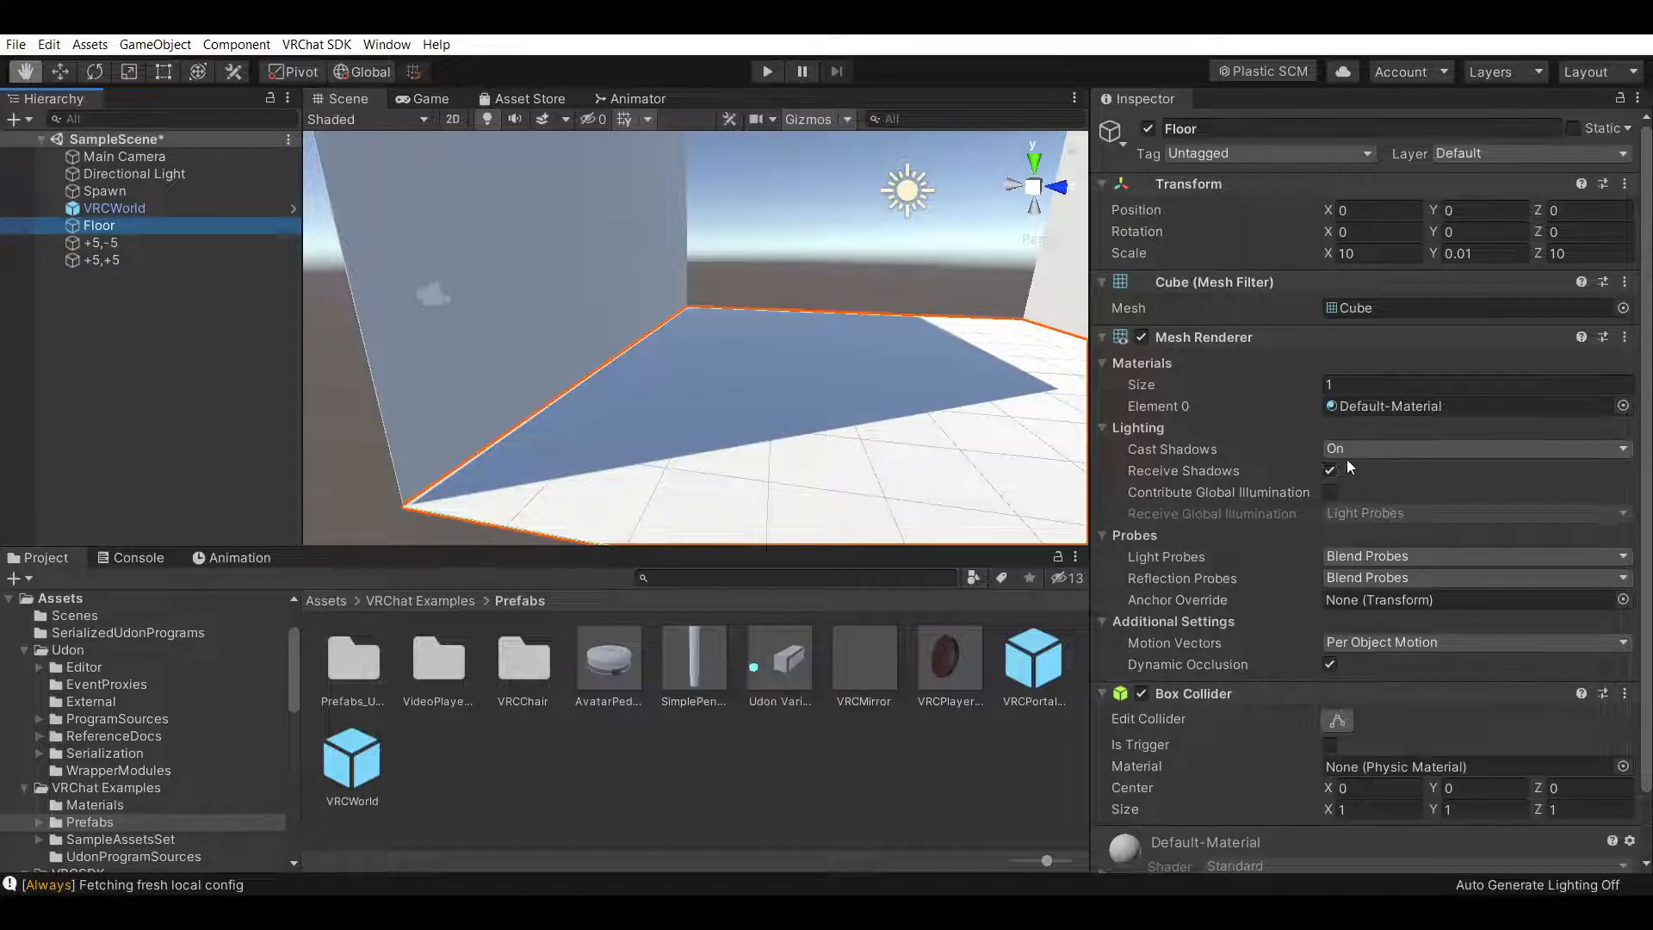
pyautogui.click(190, 242)
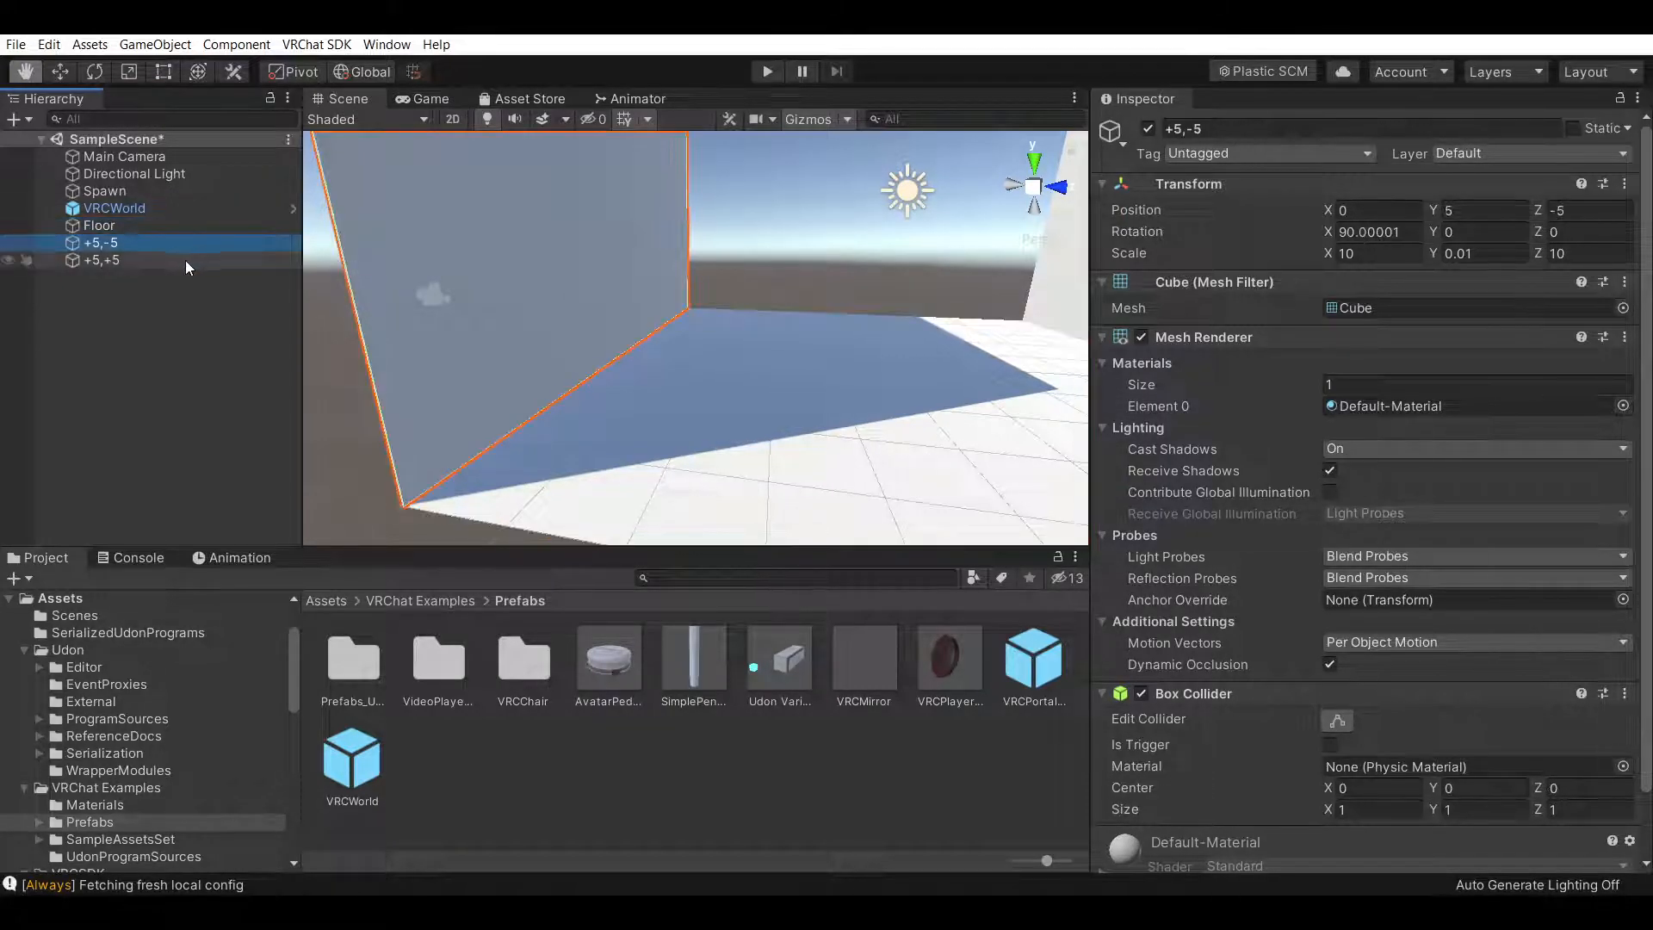
pyautogui.click(186, 262)
pyautogui.click(697, 792)
pyautogui.moveTo(728, 385); pyautogui.dragTo(775, 333, button='right')
pyautogui.scroll(-5, 784, 462)
# Try duplicating both walls and rotating the copies, then undo the duplication and rotation
pyautogui.click(155, 229)
pyautogui.click(168, 248)
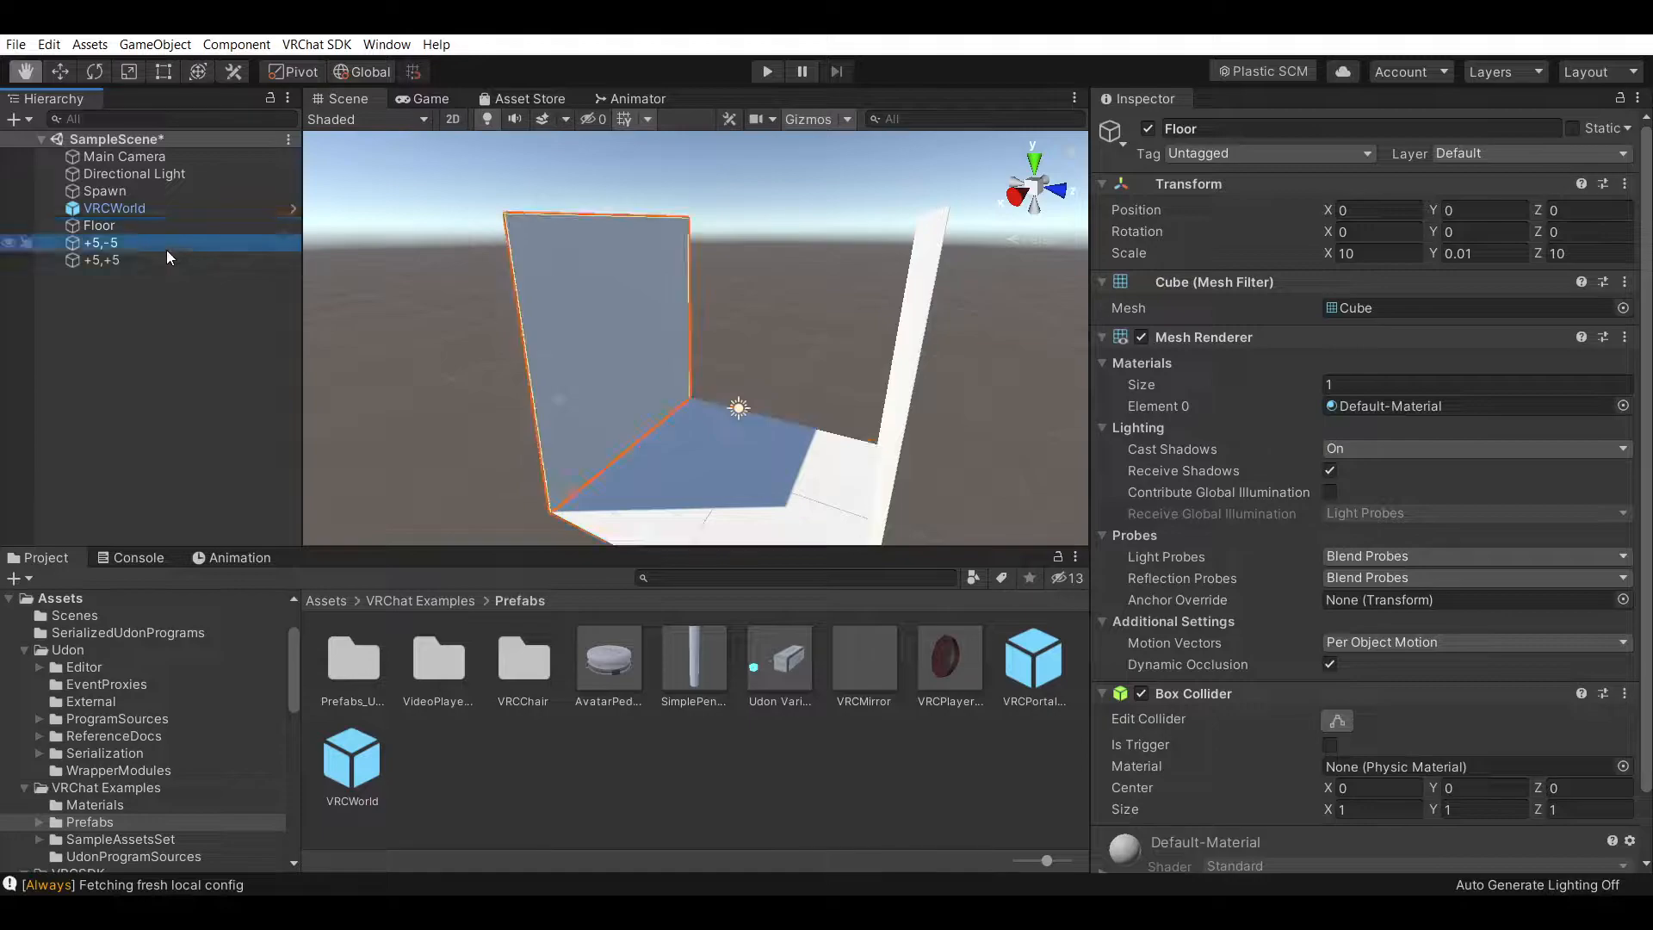
pyautogui.keyDown('ctrl'); pyautogui.click(167, 258); pyautogui.keyUp('ctrl')
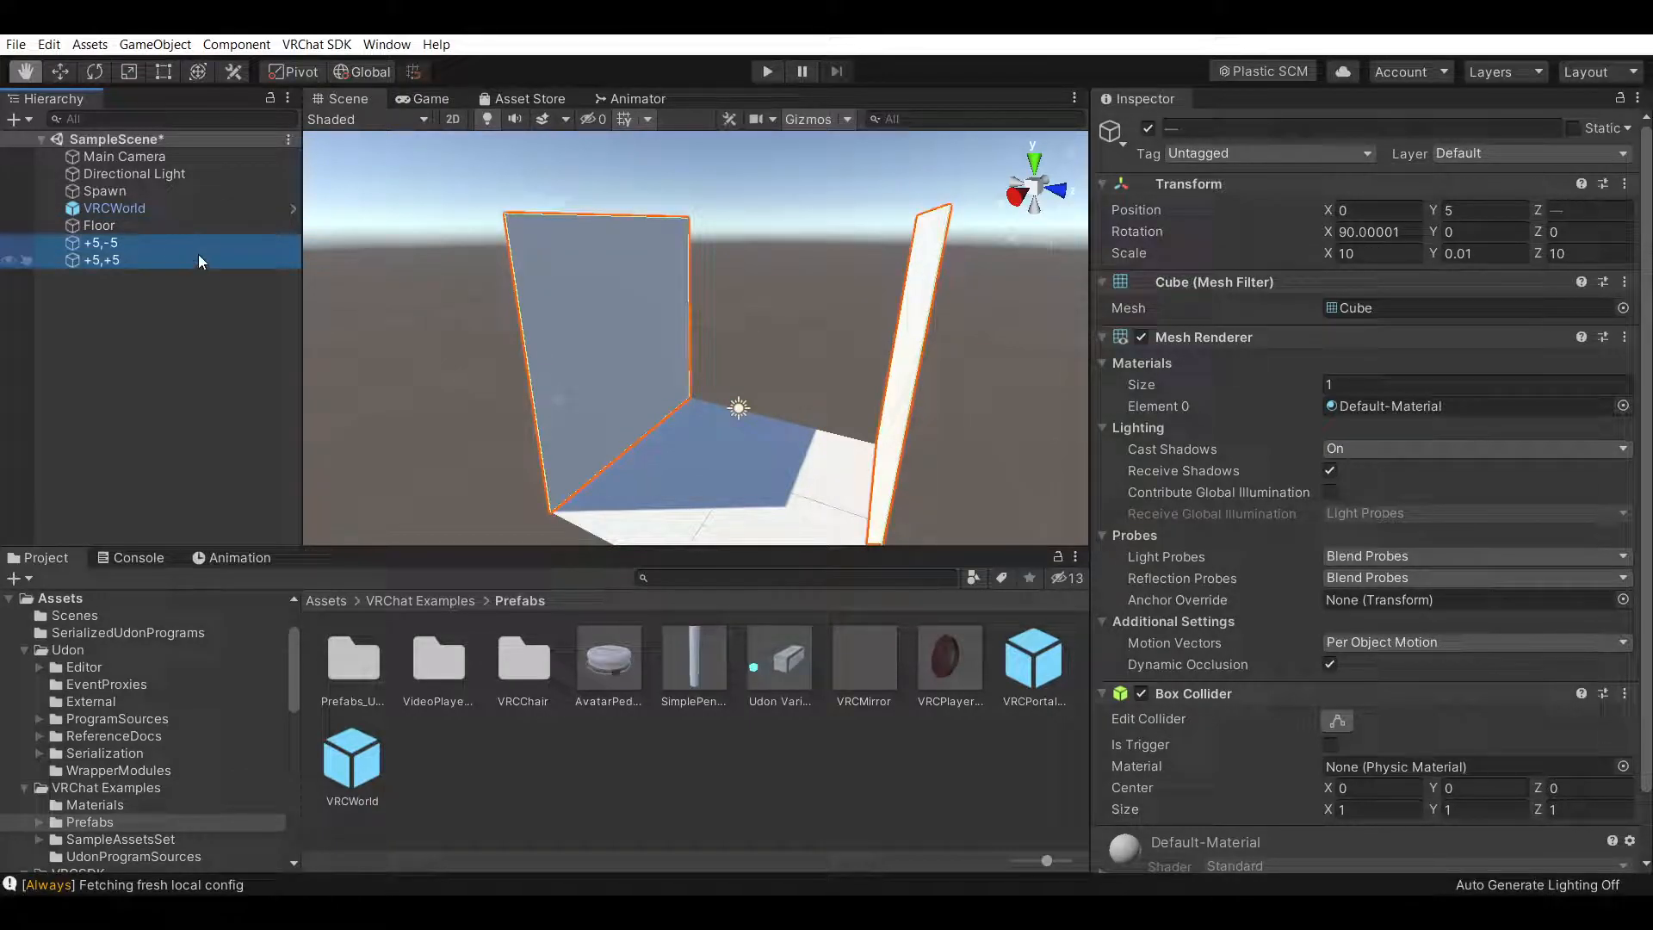
pyautogui.hotkey('ctrl', 'd')
pyautogui.click(95, 72)
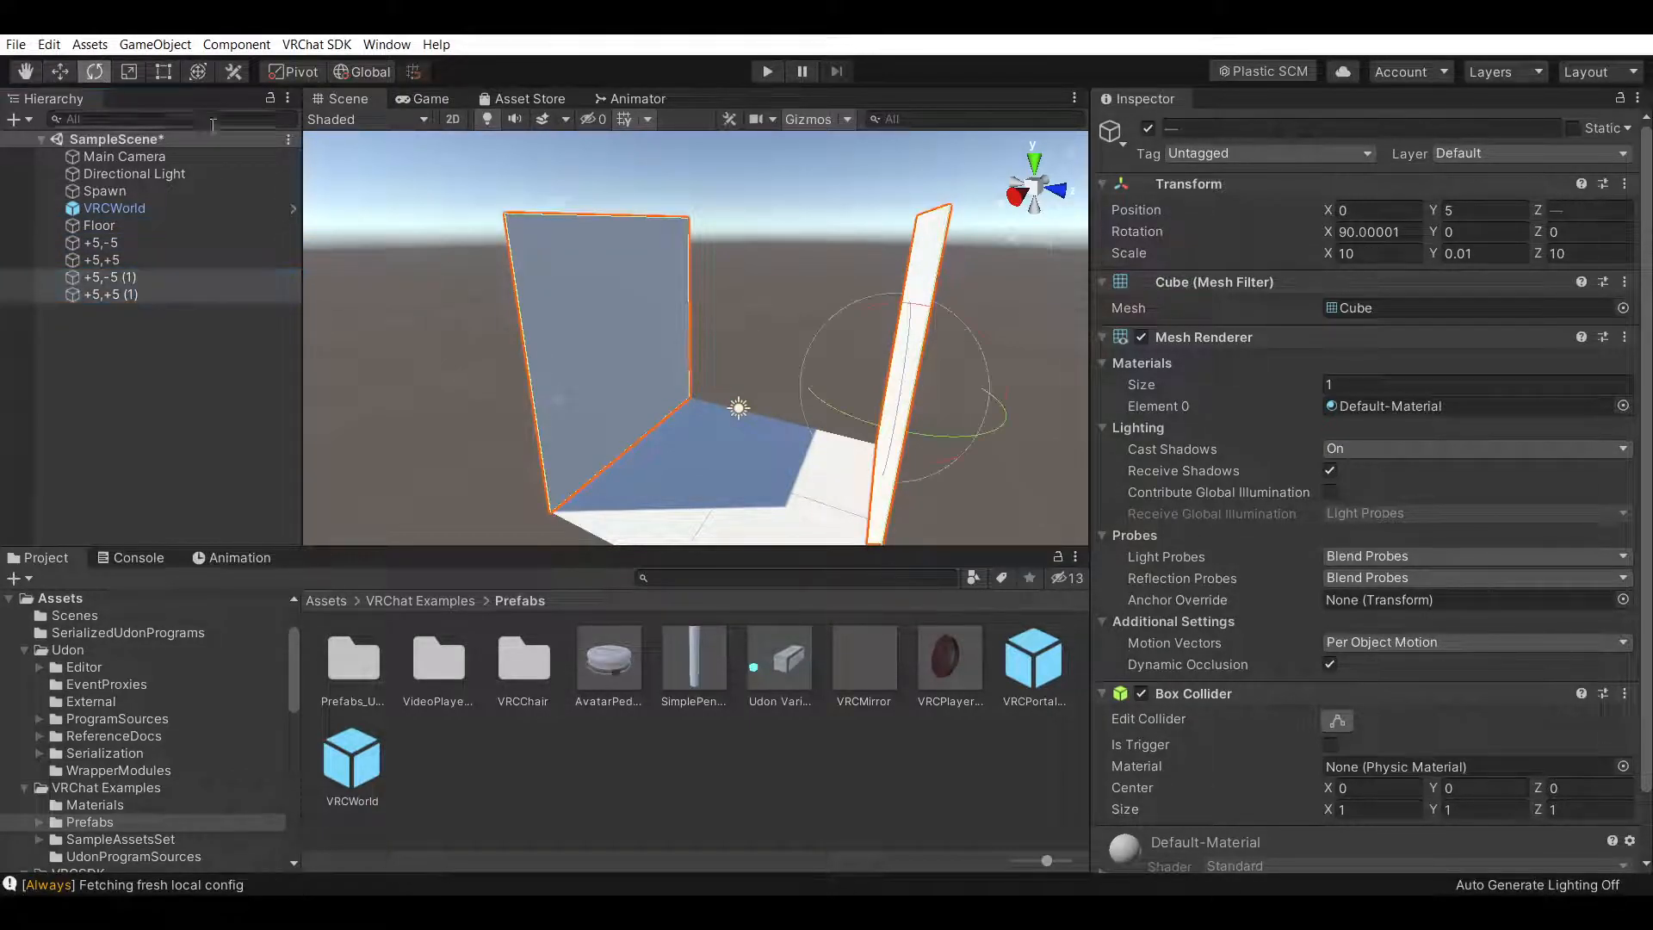
pyautogui.moveTo(843, 410); pyautogui.dragTo(1143, 429)
pyautogui.hotkey('ctrl', 'z')
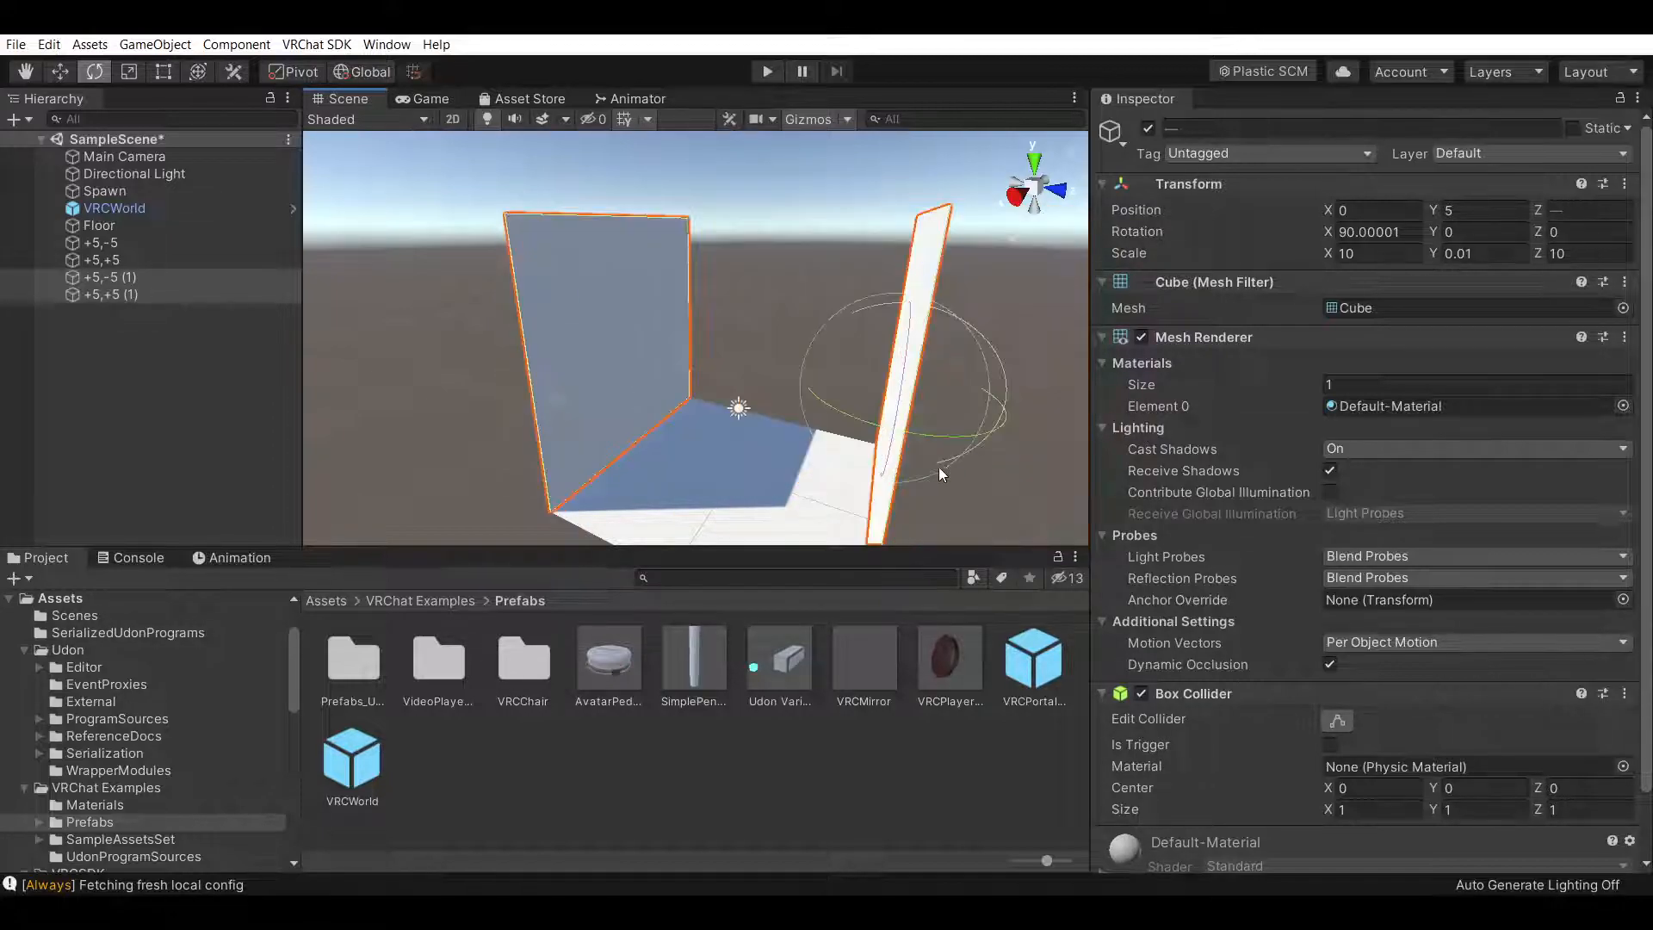
pyautogui.click(172, 277)
pyautogui.hotkey('ctrl', 'z')
pyautogui.hotkey('ctrl', 'z')
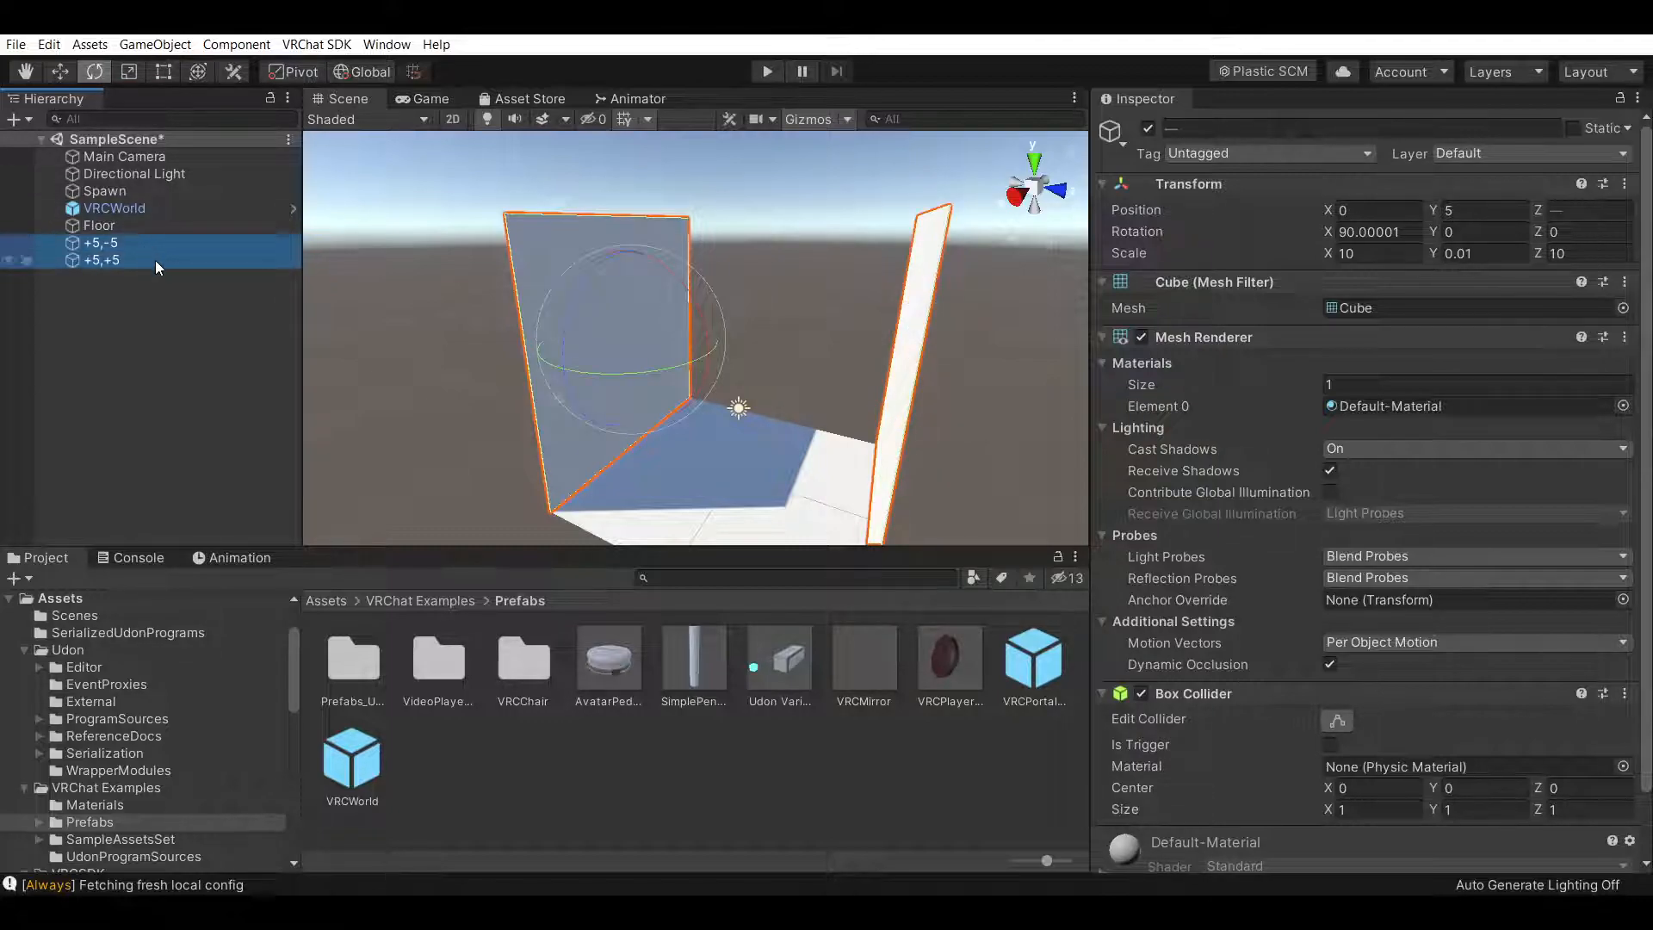
# Duplicate the +5,+5 wall and place the copy at X 5, Z 0, rotated 90° about Z
pyautogui.click(155, 260)
pyautogui.hotkey('ctrl', 'd')
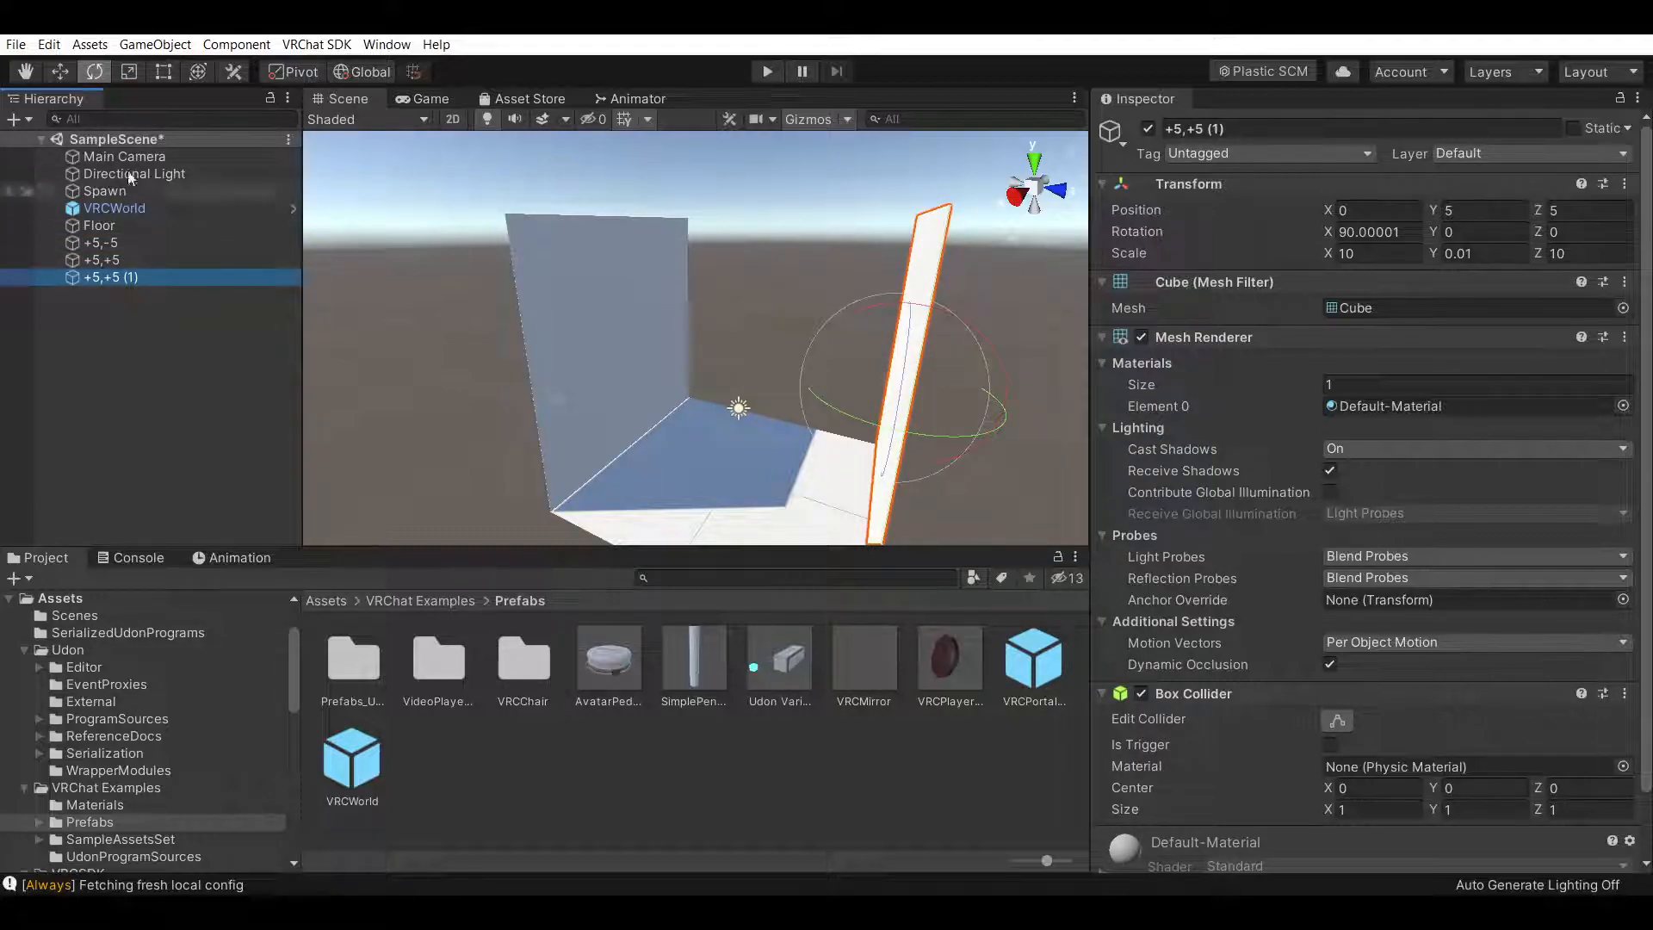
pyautogui.click(61, 74)
pyautogui.moveTo(1014, 404); pyautogui.dragTo(830, 376)
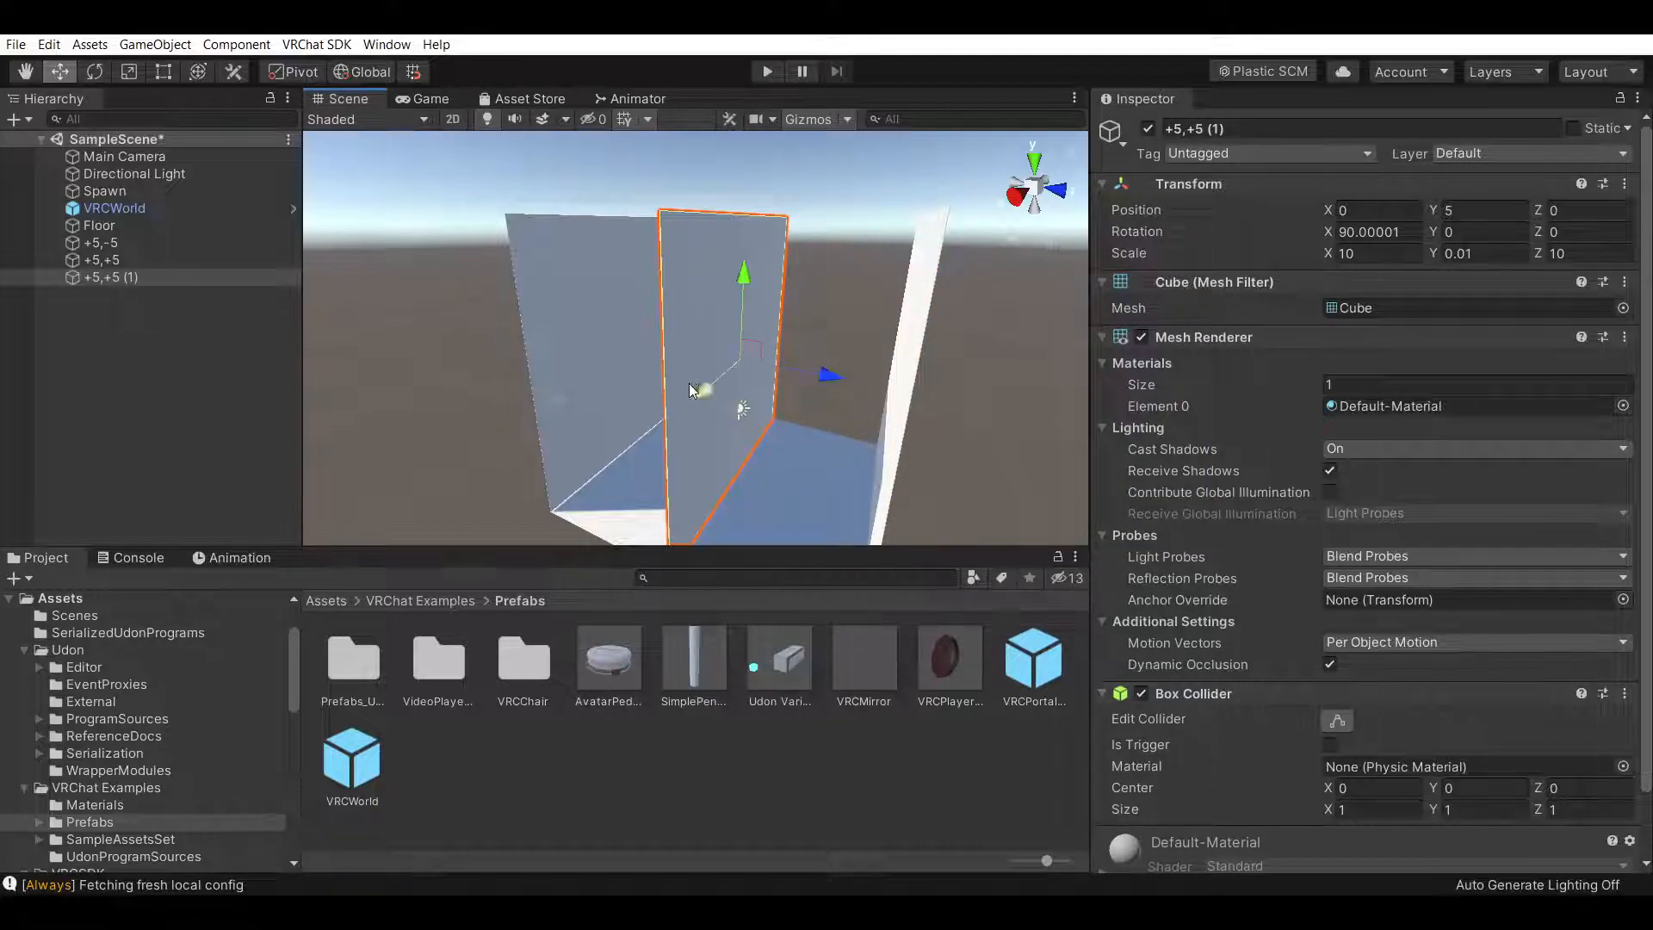
pyautogui.moveTo(700, 398); pyautogui.dragTo(638, 416)
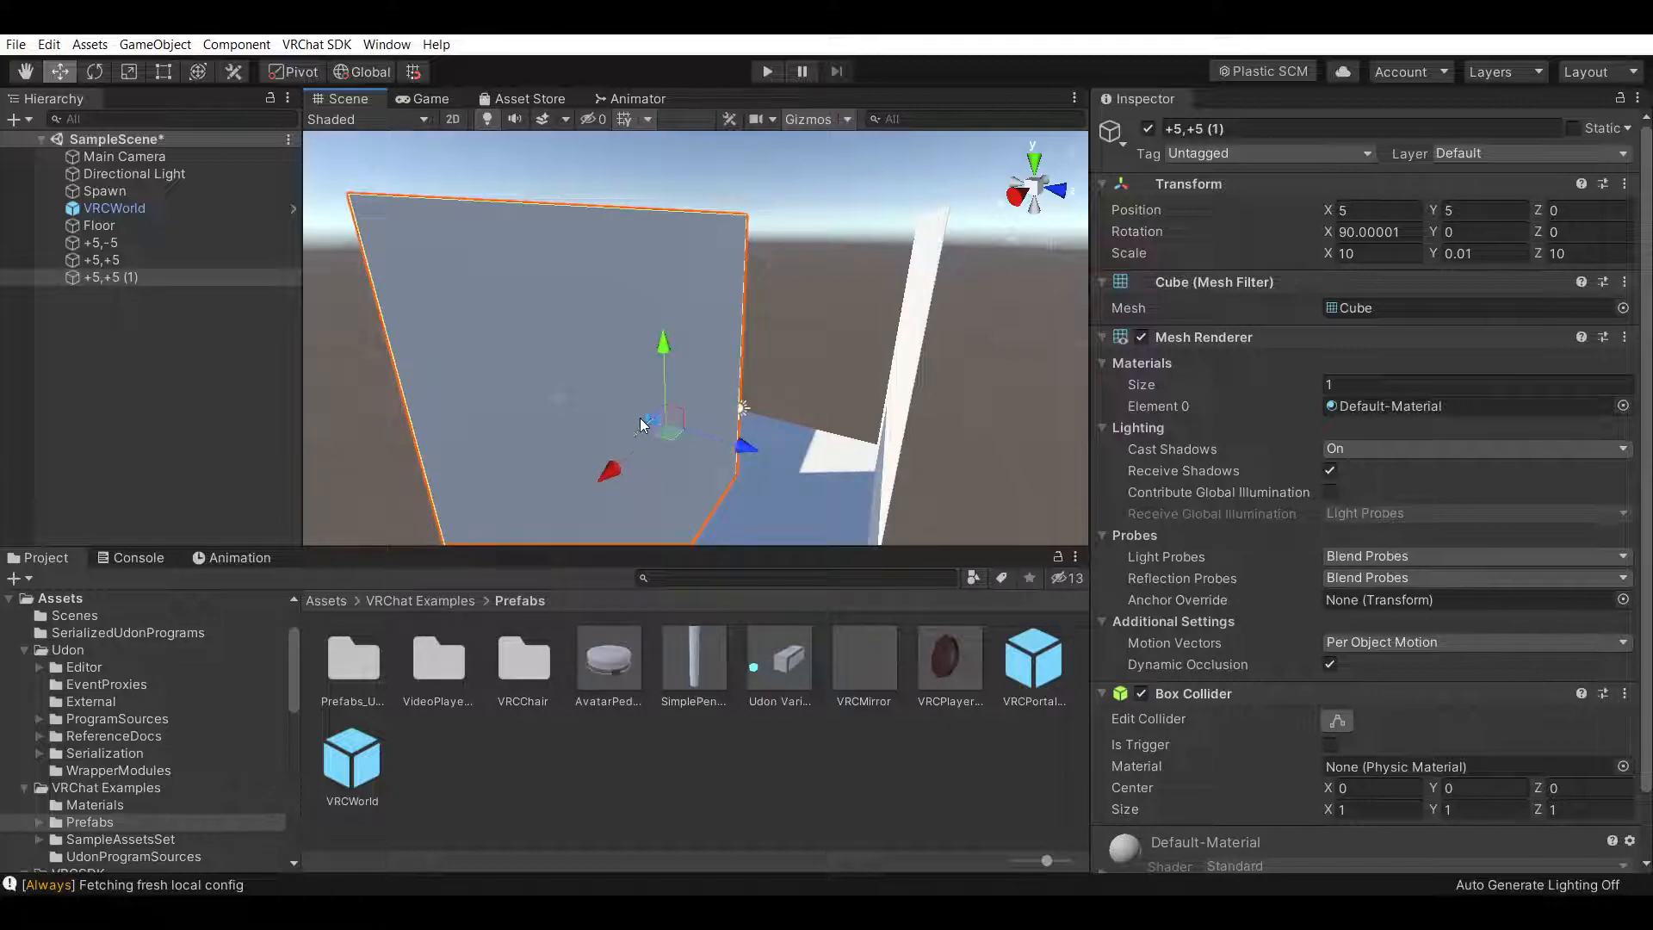
pyautogui.click(94, 71)
pyautogui.moveTo(723, 482); pyautogui.dragTo(955, 389)
# Rename the two original walls to 0,+5,-5 and 0,+5,+5
pyautogui.click(174, 242)
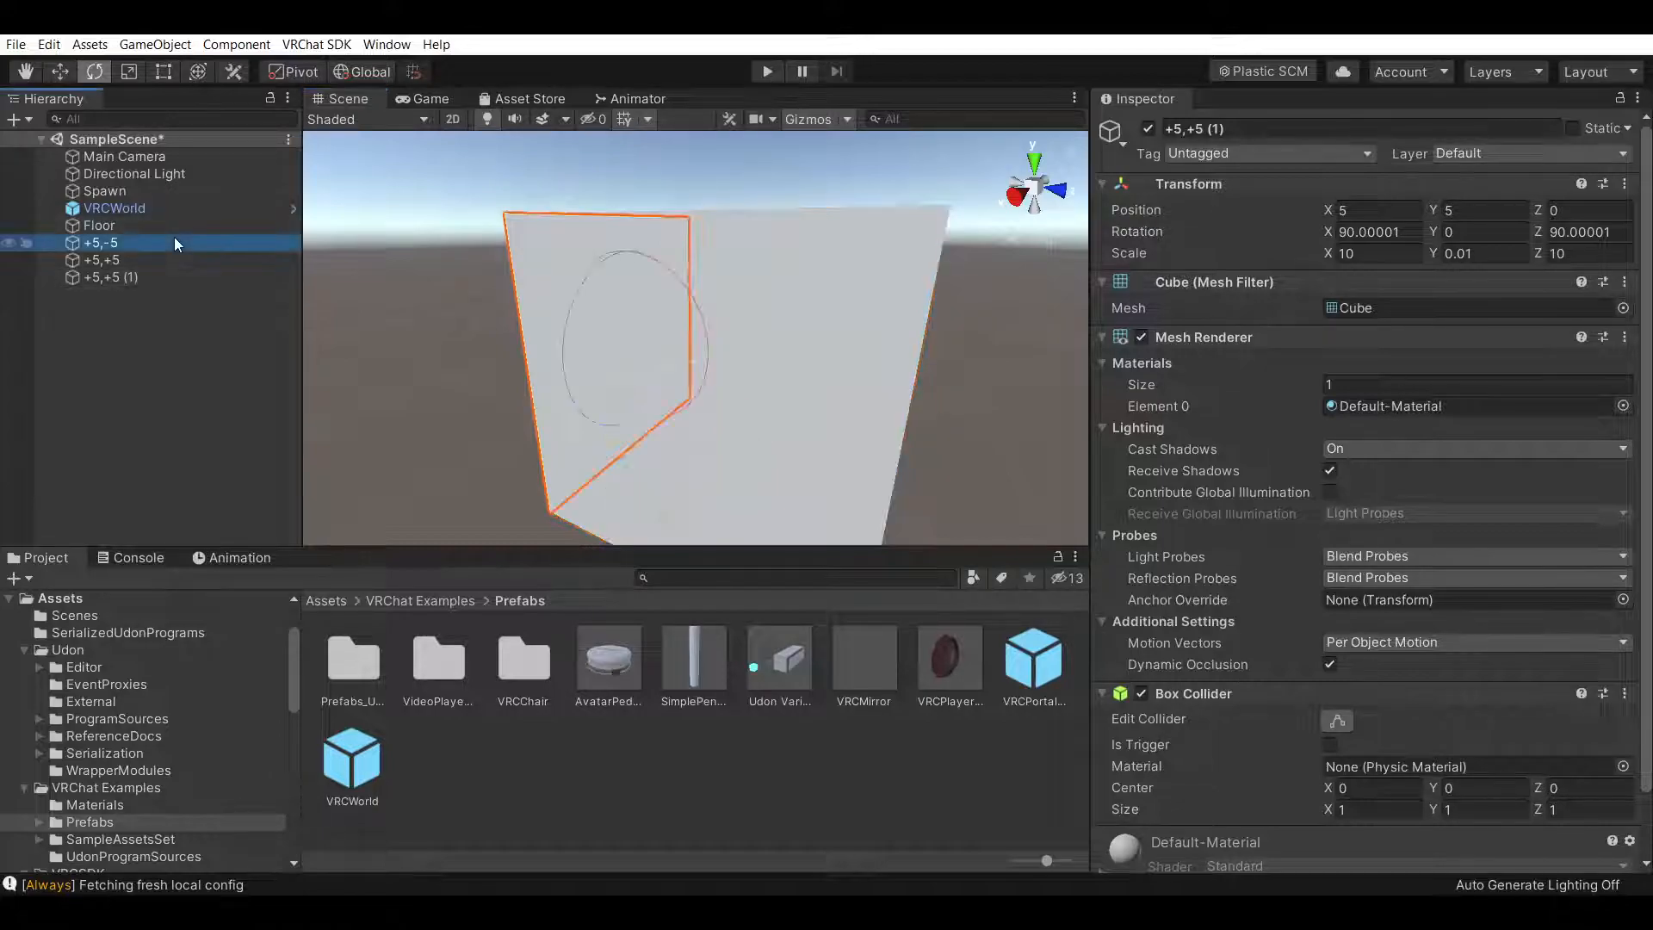
pyautogui.click(1168, 128)
pyautogui.write('0,+5,-5')
pyautogui.press('Return')
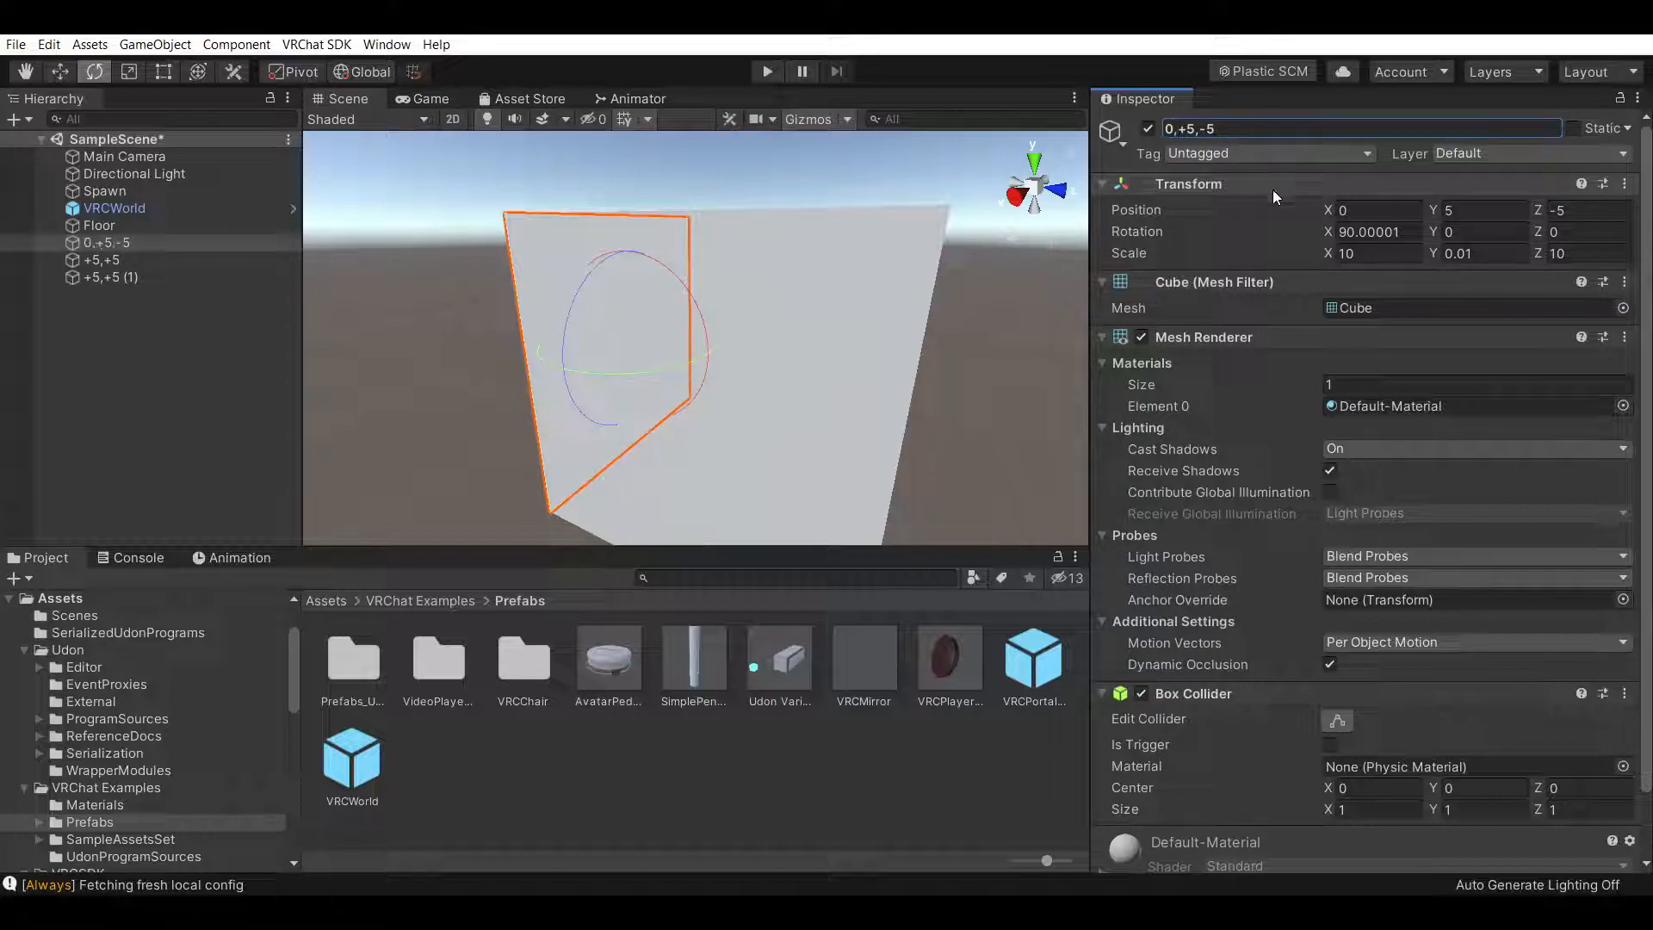
pyautogui.click(219, 260)
pyautogui.click(1148, 128)
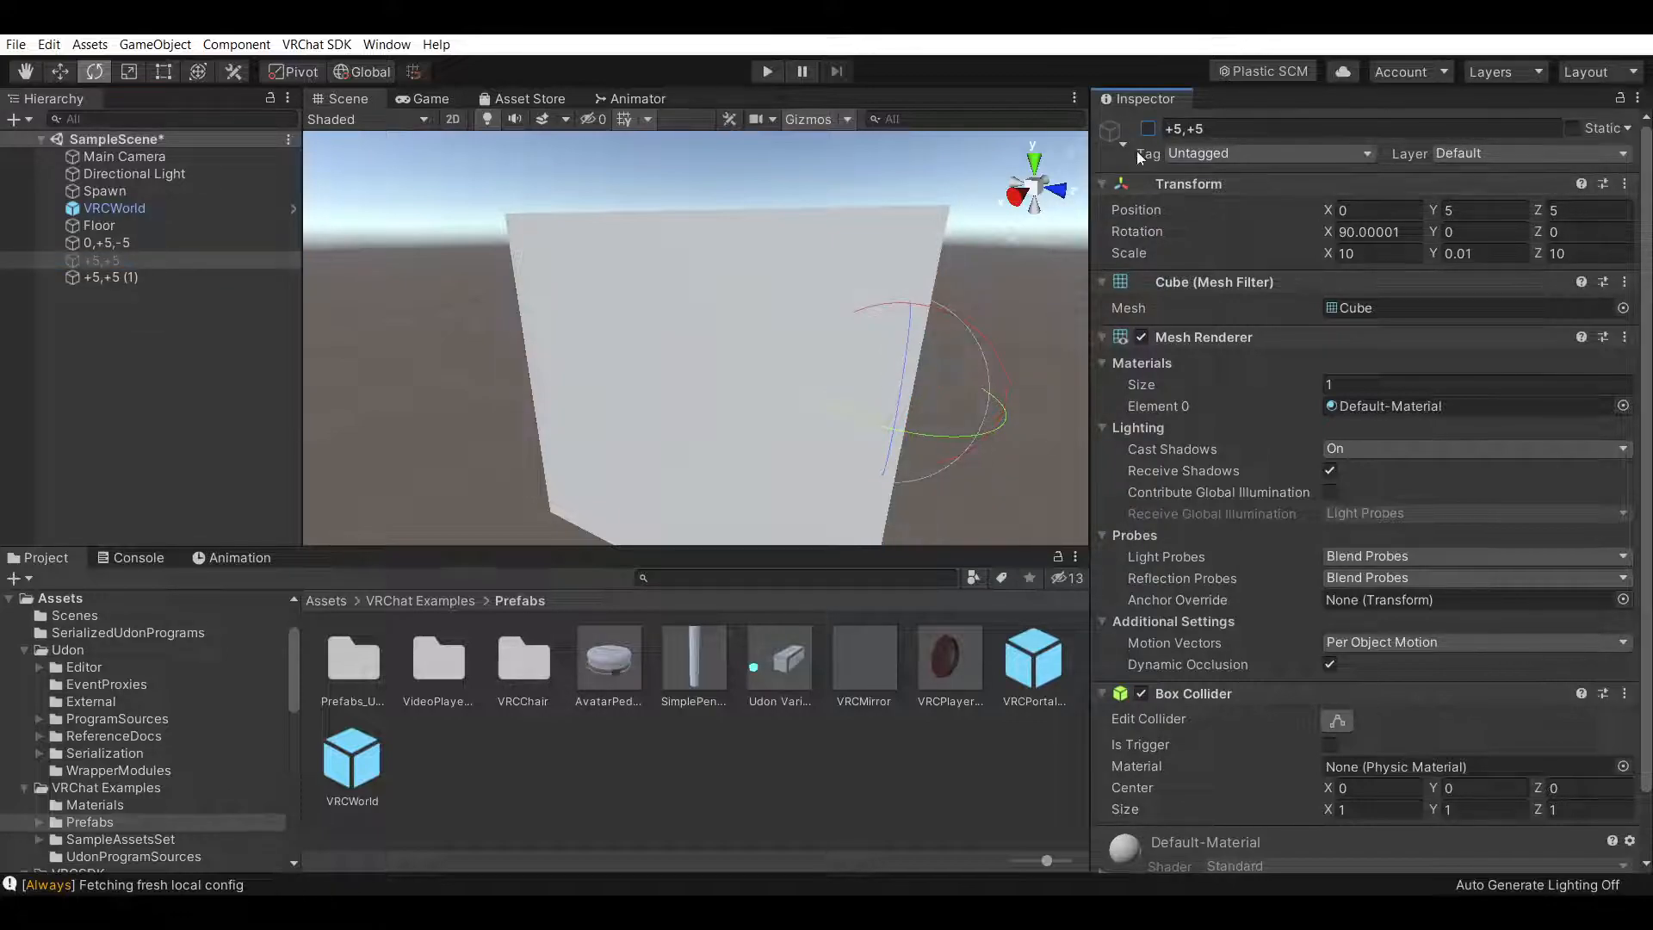
pyautogui.click(1150, 129)
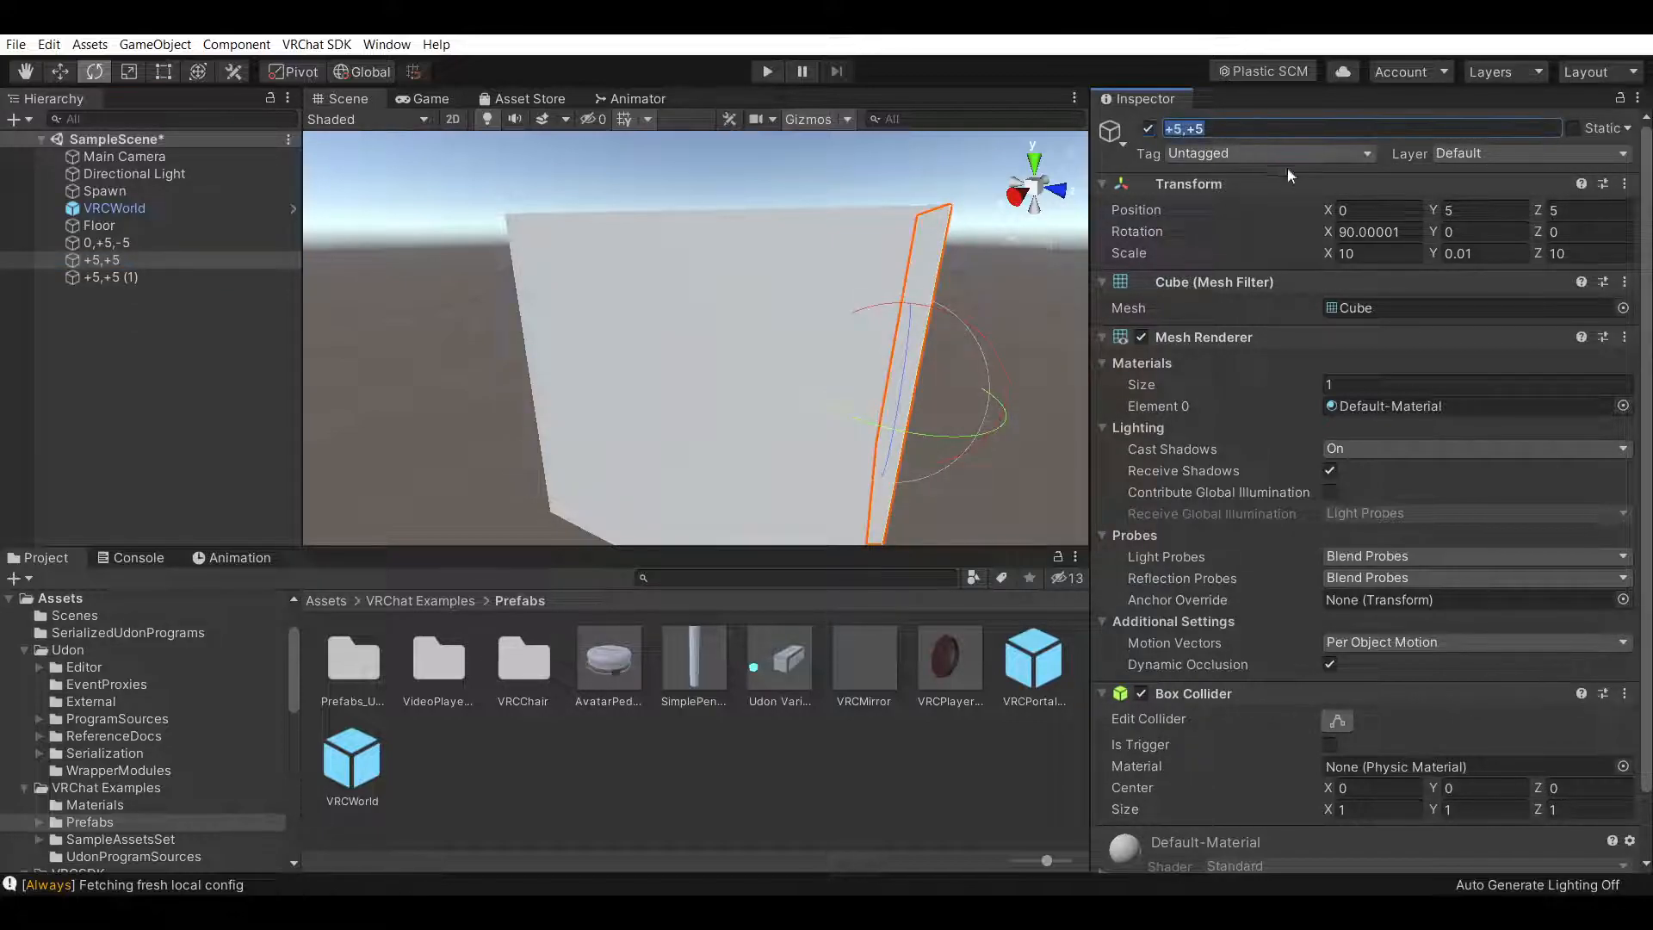
pyautogui.press('Home')
pyautogui.write('0,')
pyautogui.press('Return')
# Rename the side wall copy to +5,+5,0
pyautogui.click(17, 75)
pyautogui.keyDown('alt'); pyautogui.moveTo(642, 280); pyautogui.dragTo(843, 350); pyautogui.keyUp('alt')
pyautogui.click(158, 275)
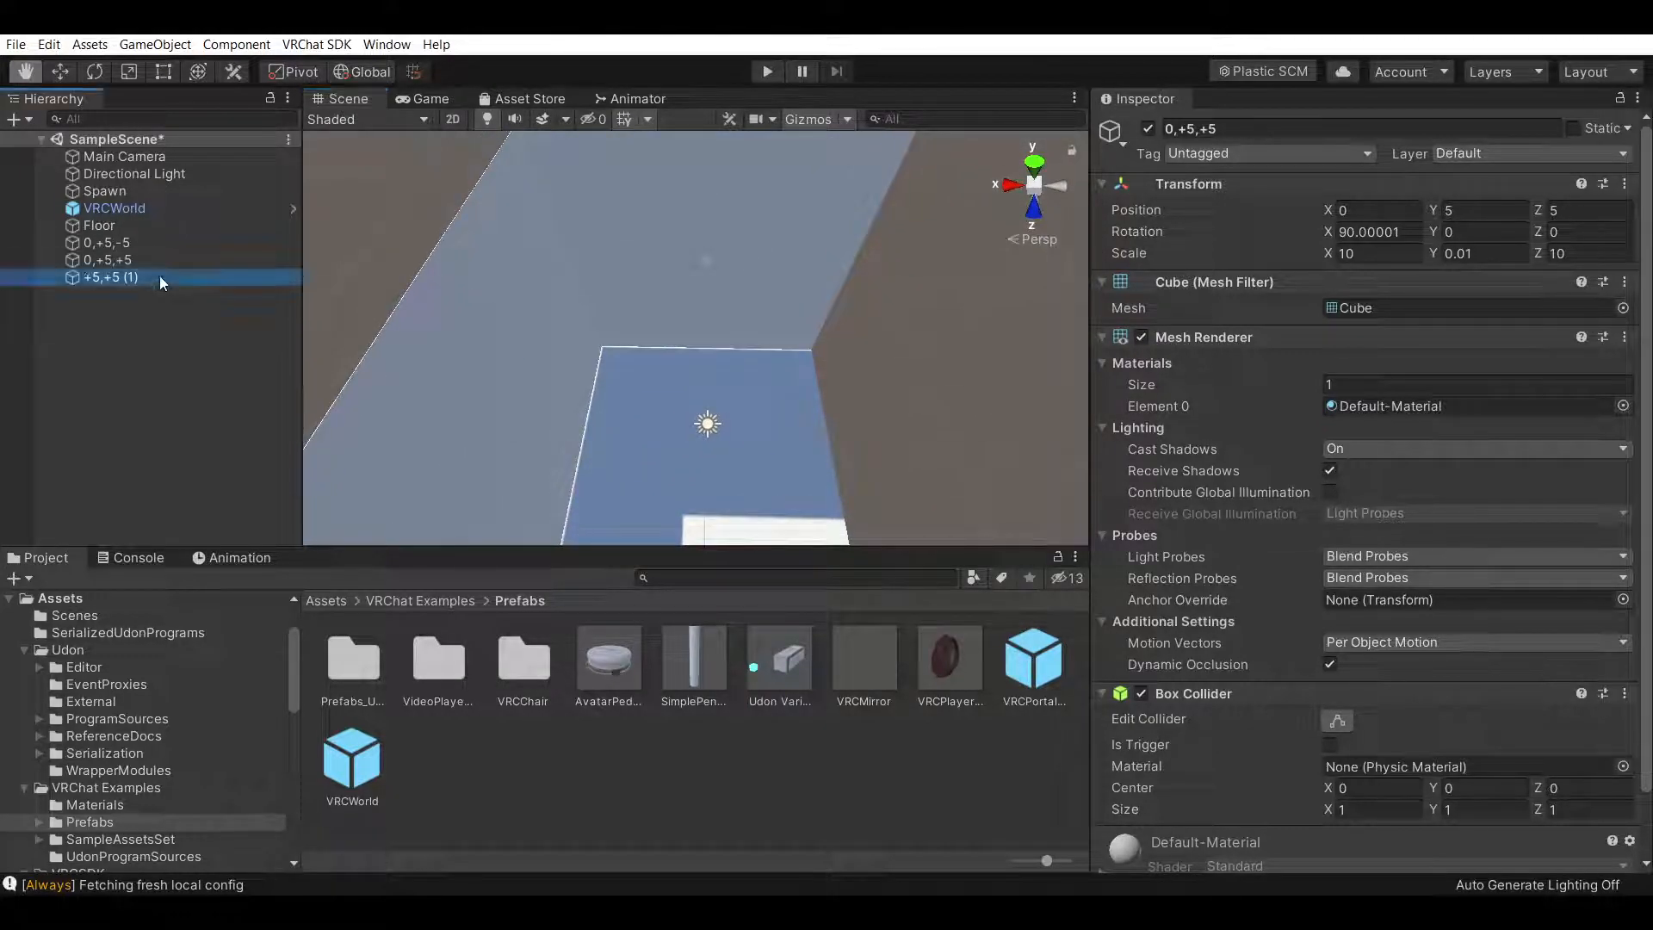
pyautogui.click(1250, 129)
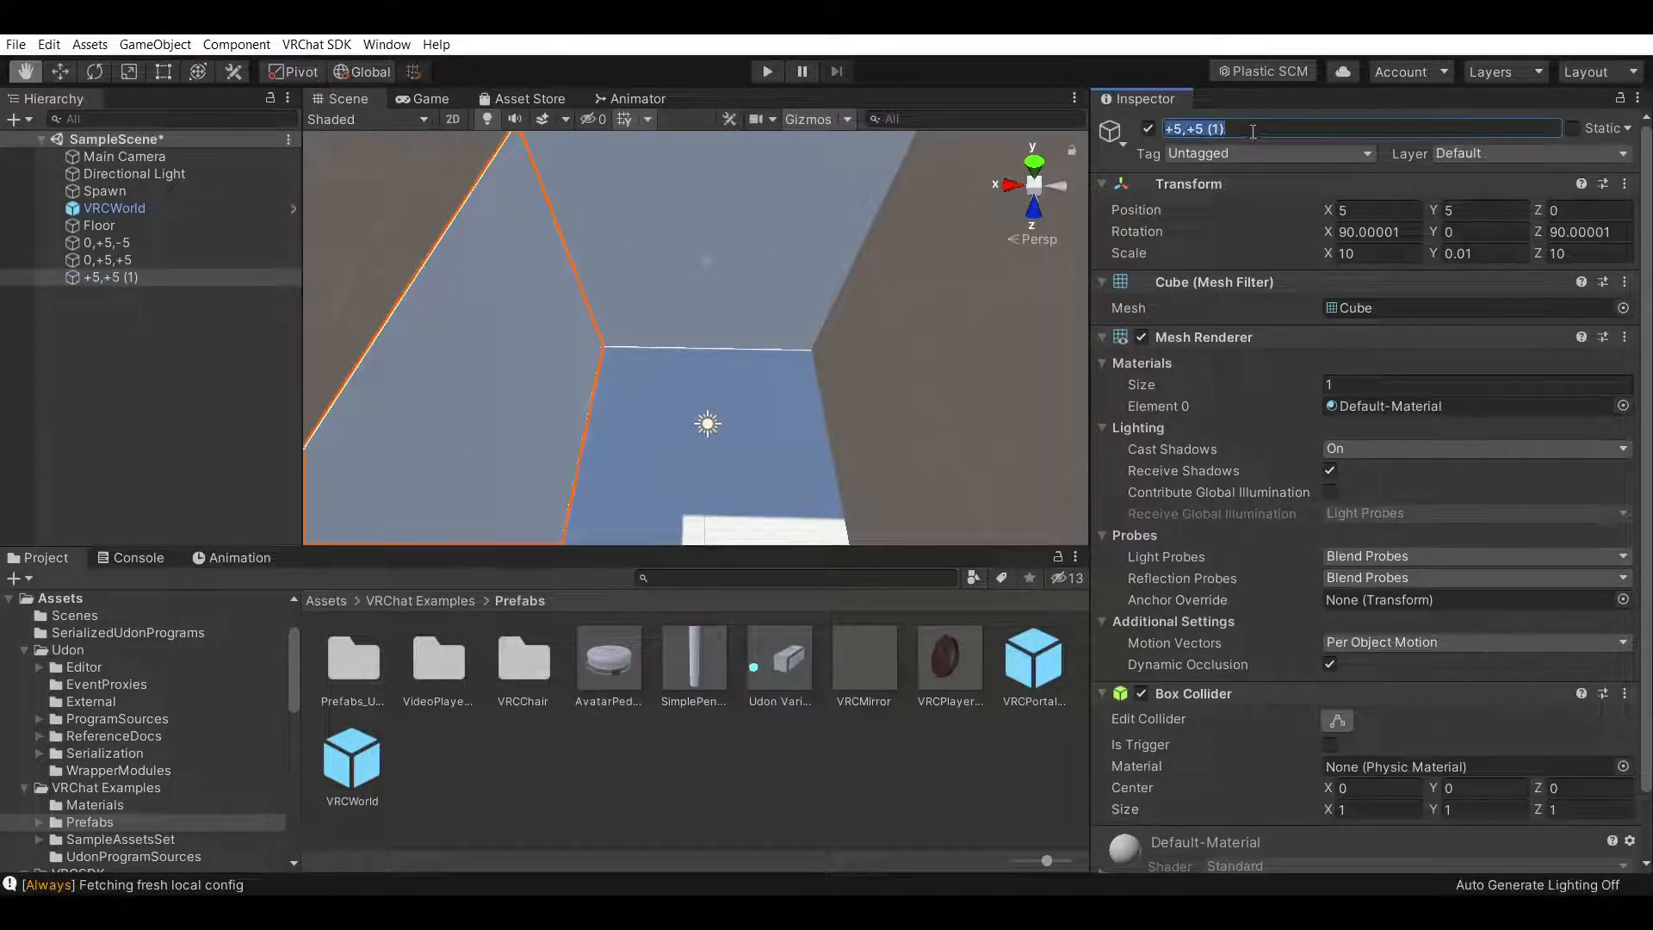
pyautogui.write('+5,+5,0')
# Duplicate the +5,+5,0 wall and move the copy to X -5 on the opposite side
pyautogui.click(146, 394)
pyautogui.click(141, 275)
pyautogui.hotkey('ctrl', 'd')
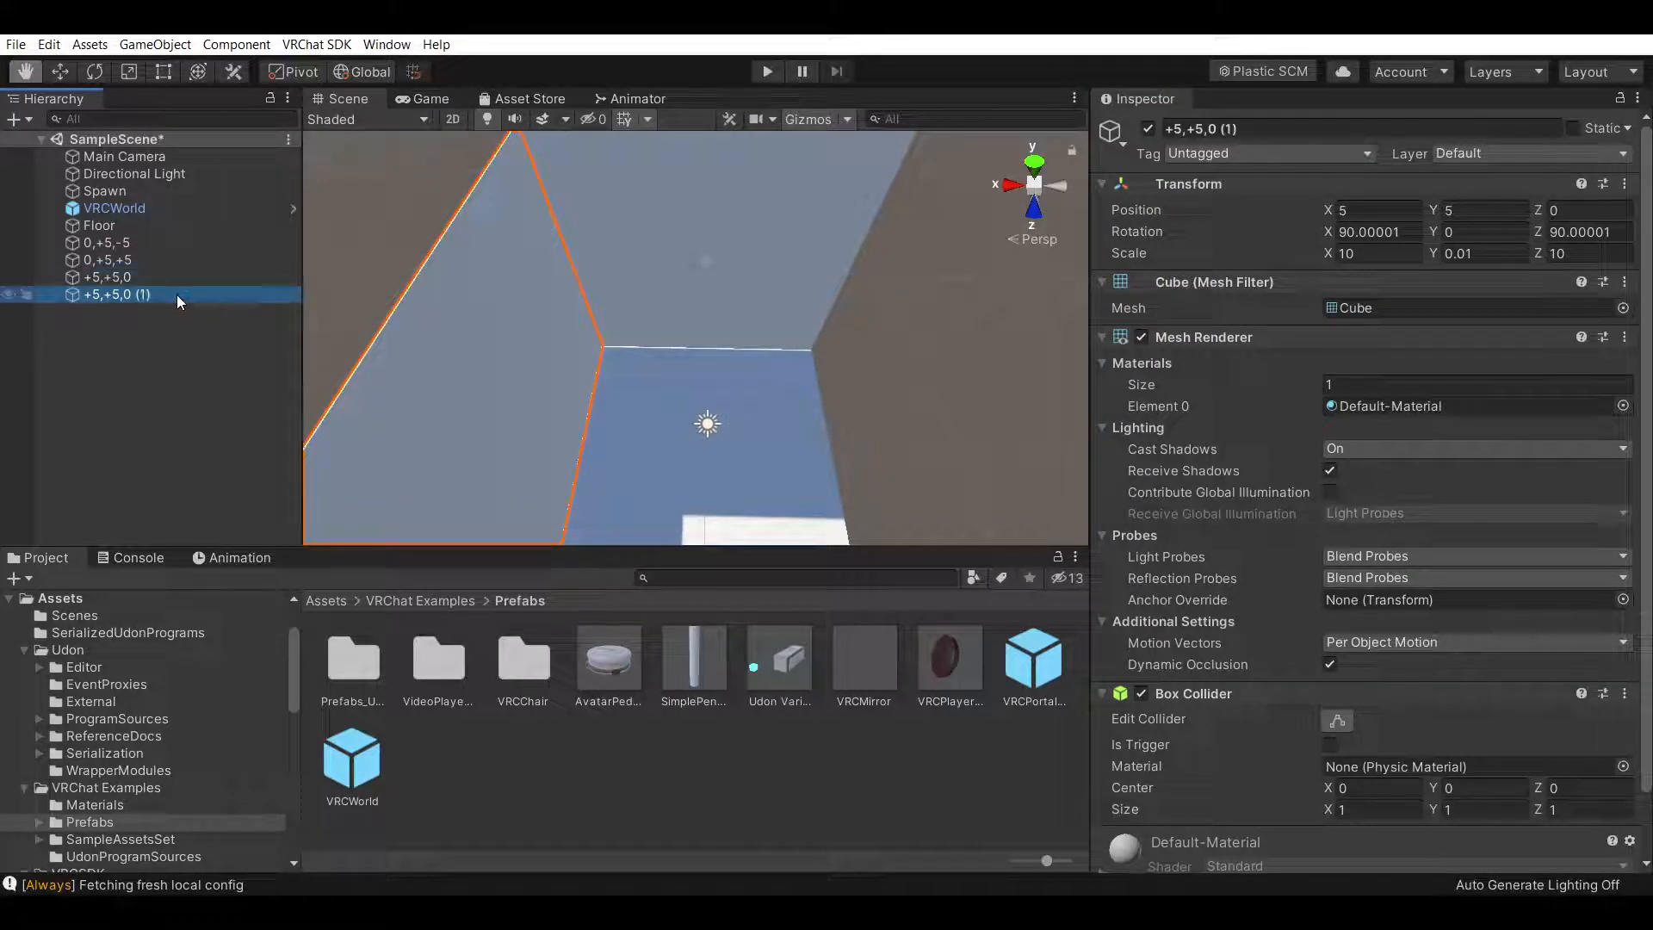
pyautogui.moveTo(318, 291); pyautogui.dragTo(318, 205)
pyautogui.click(65, 71)
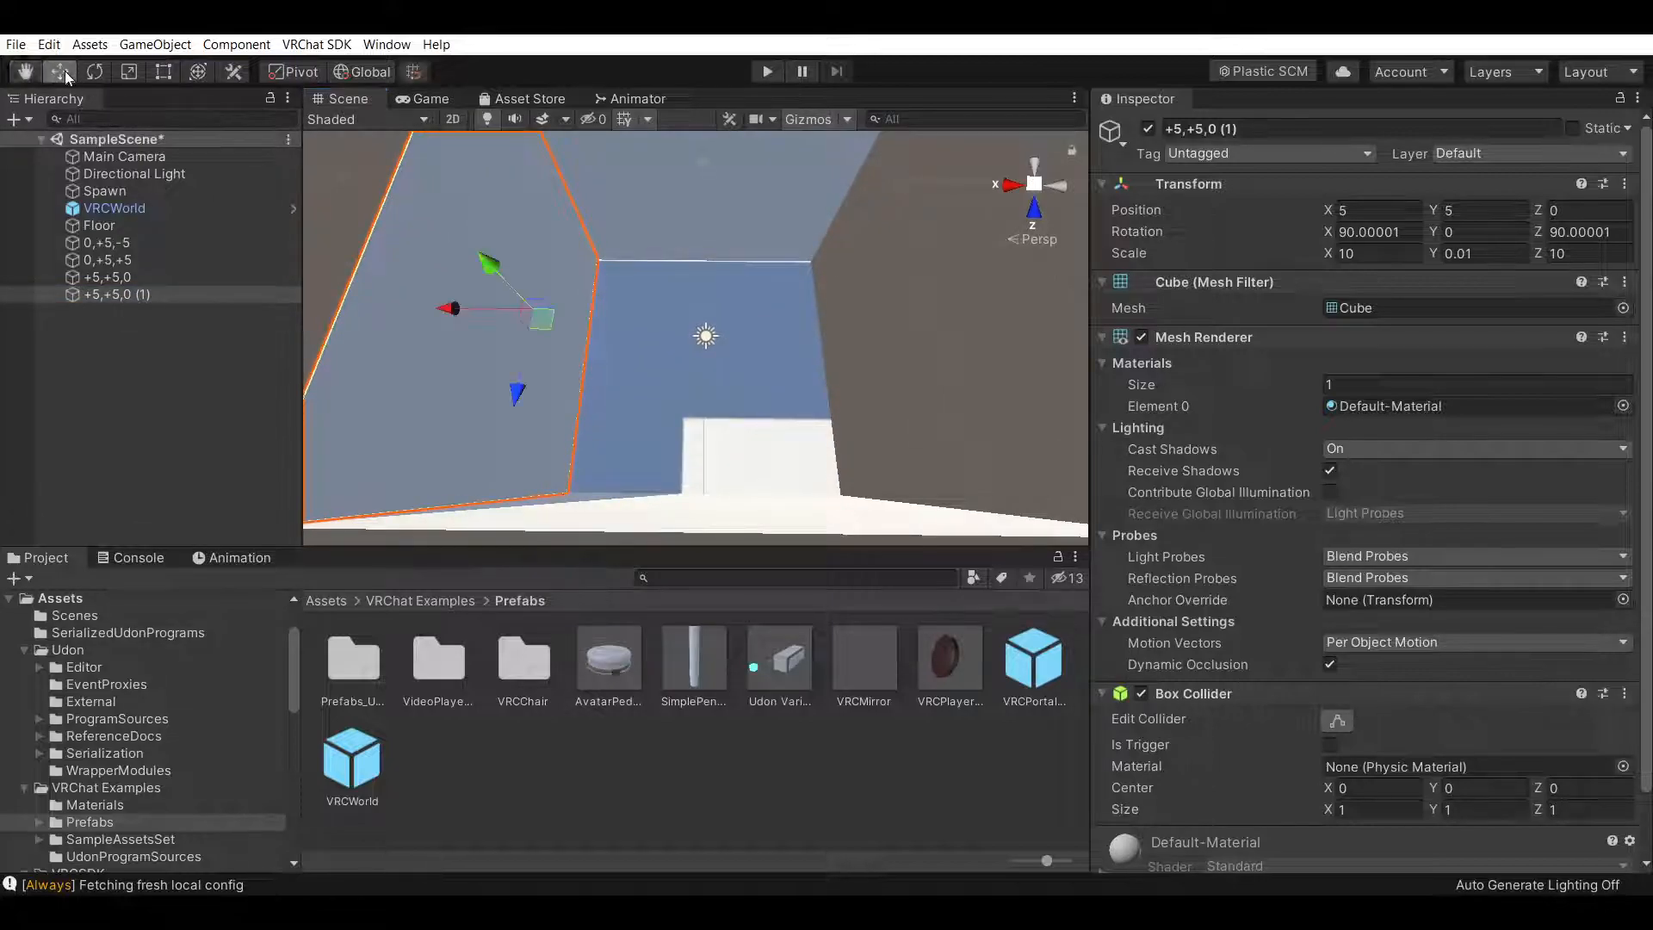
pyautogui.moveTo(465, 330); pyautogui.dragTo(787, 349)
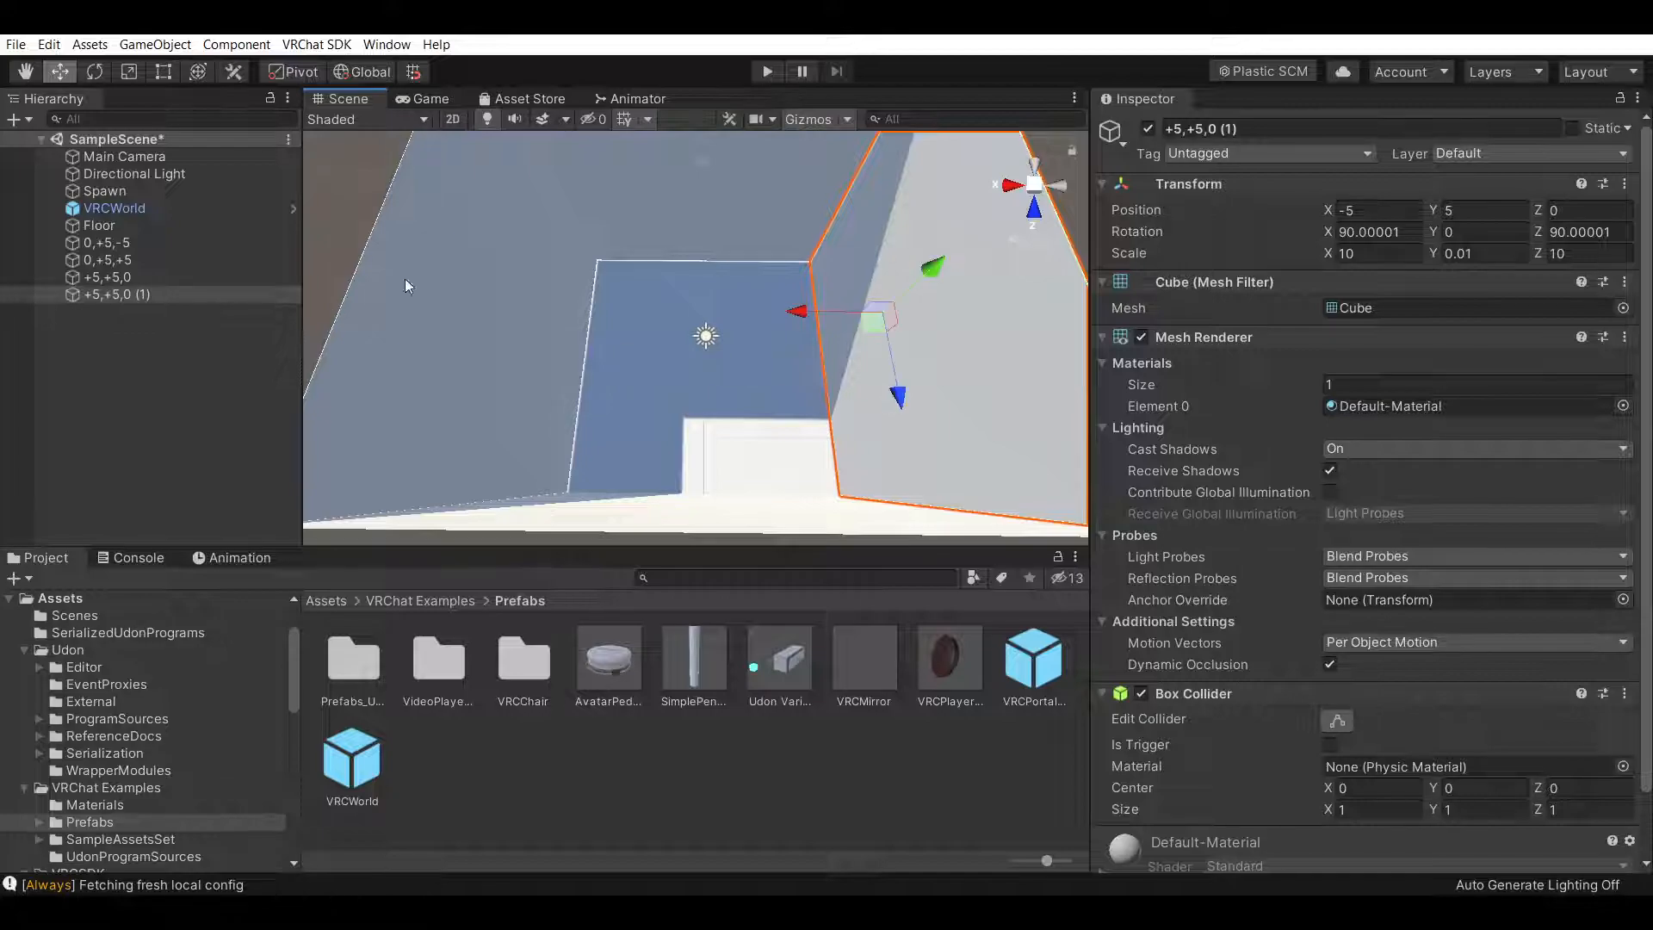
# Rename the wall copy to -5,+5,0
pyautogui.click(1264, 129)
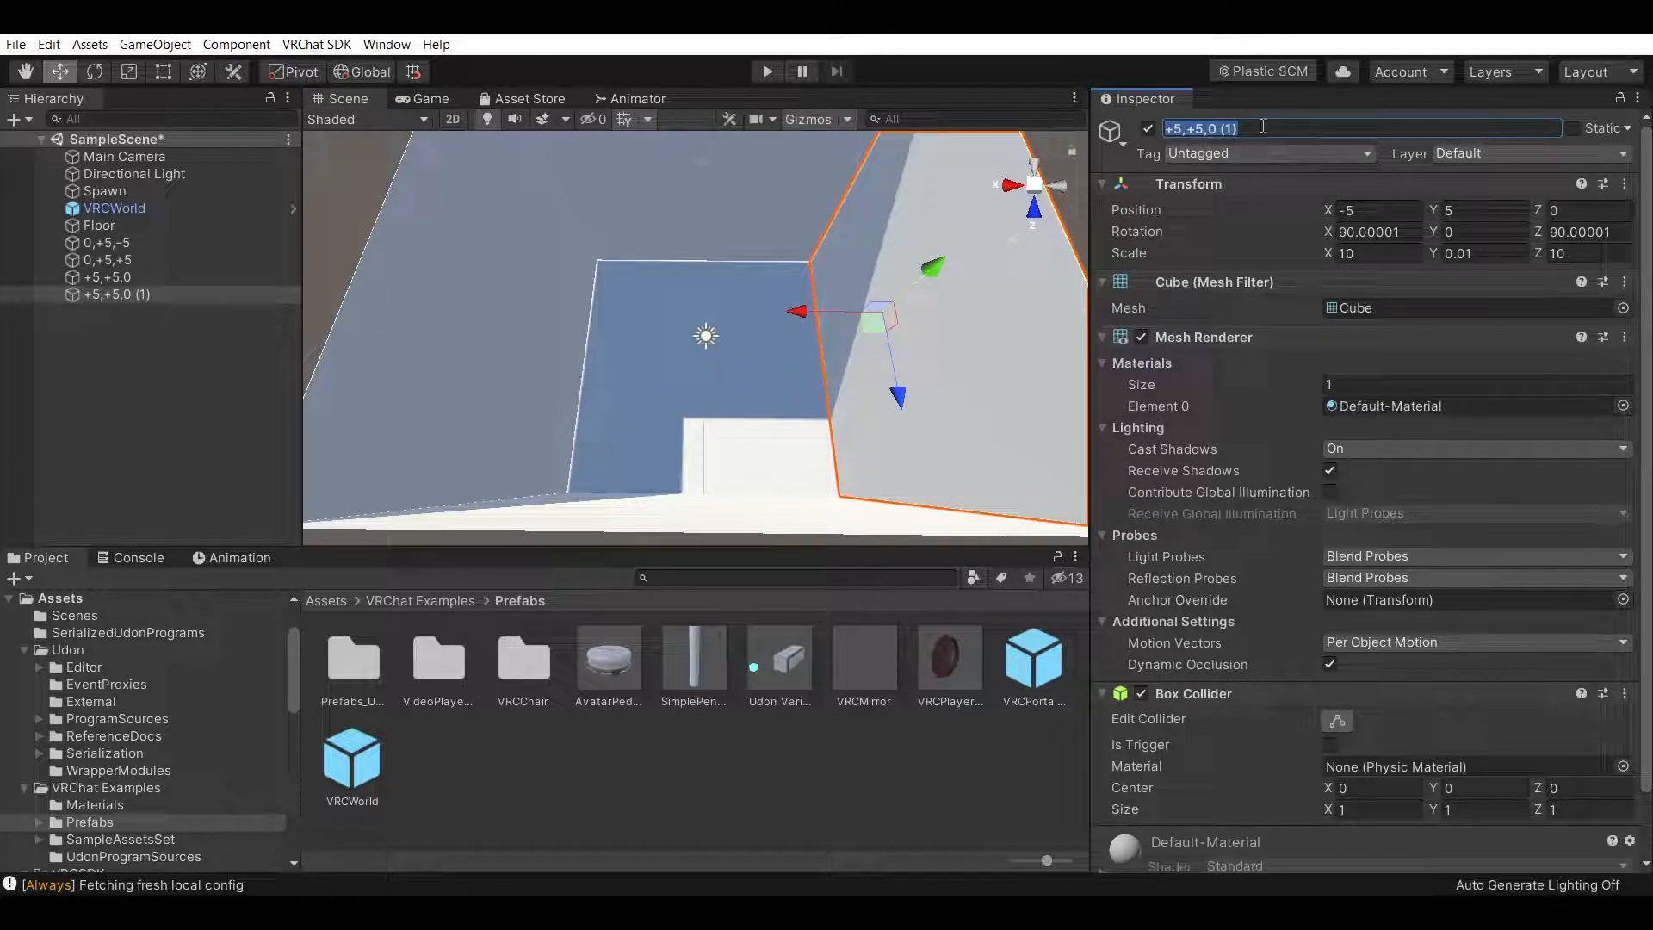
pyautogui.press('Left')
pyautogui.press('Right')
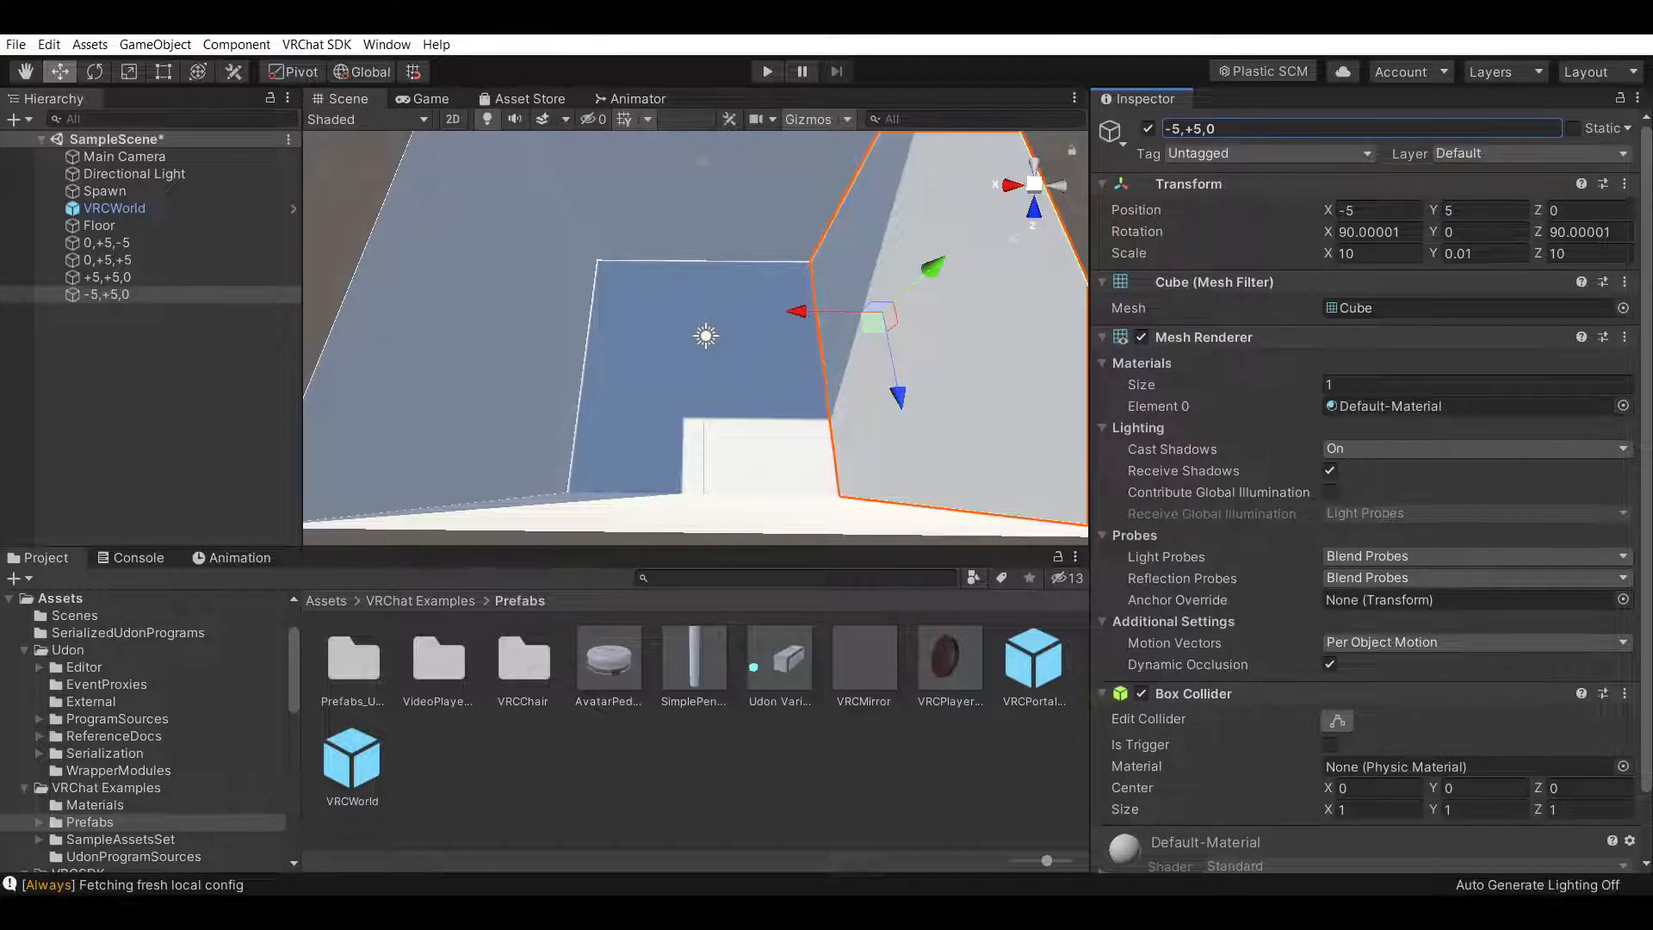
# Create a new empty GameObject in the scene hierarchy
pyautogui.click(25, 73)
pyautogui.moveTo(762, 354); pyautogui.dragTo(730, 366, button='right')
pyautogui.moveTo(735, 396); pyautogui.dragTo(608, 436, button='right')
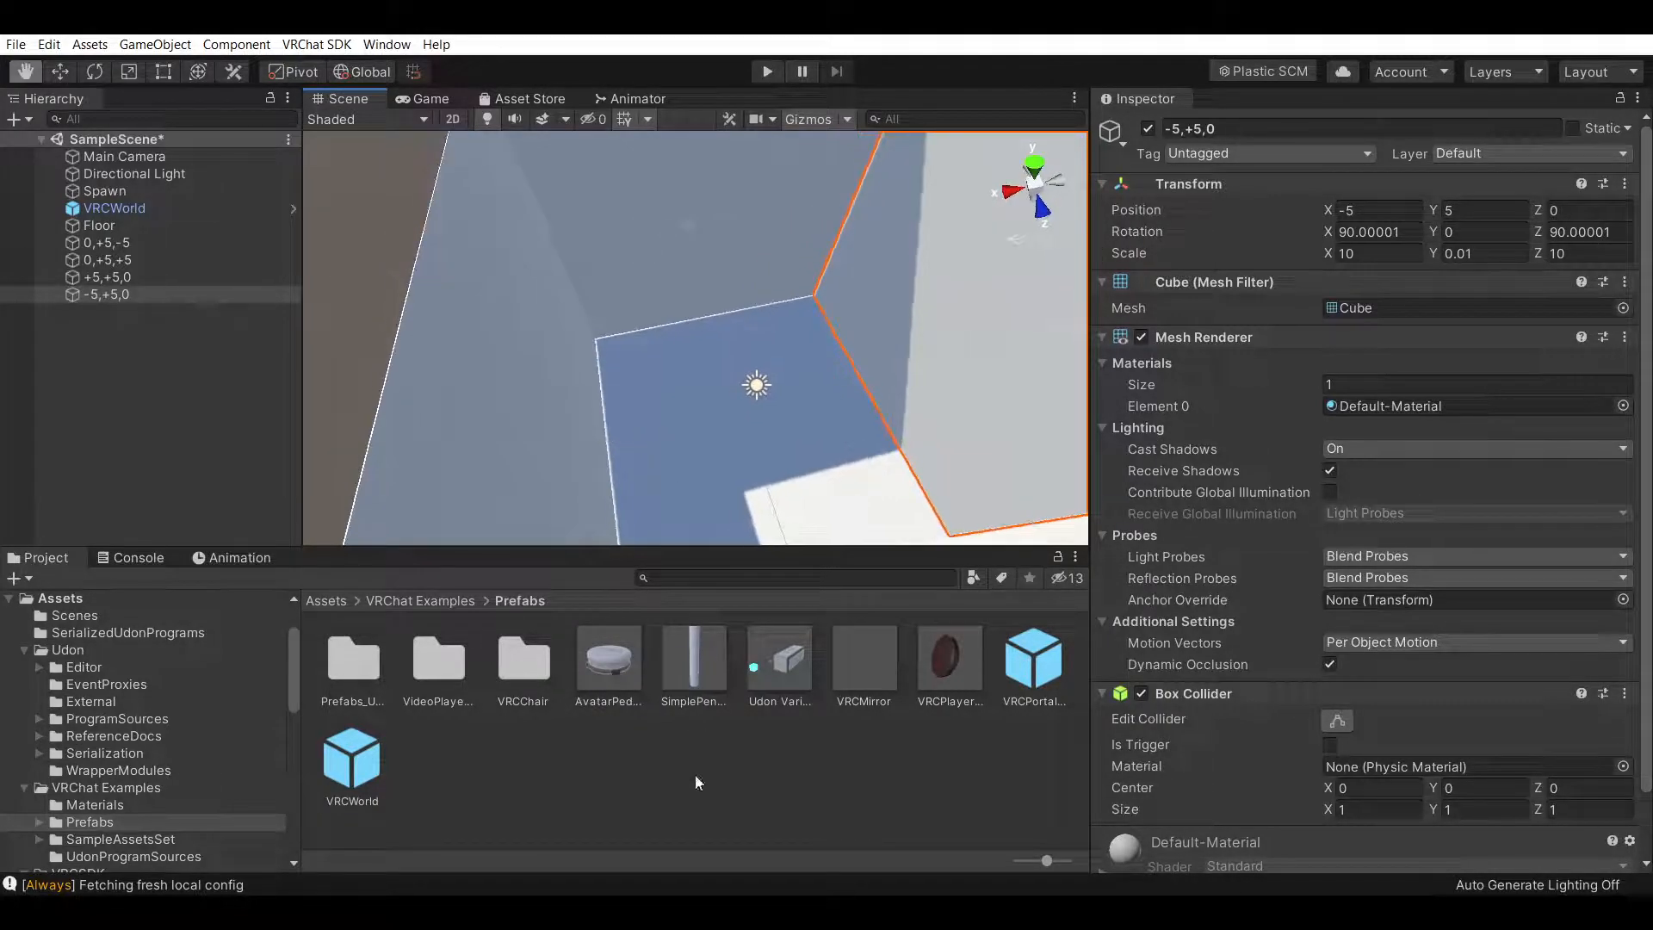
pyautogui.click(686, 792)
pyautogui.rightClick(105, 337)
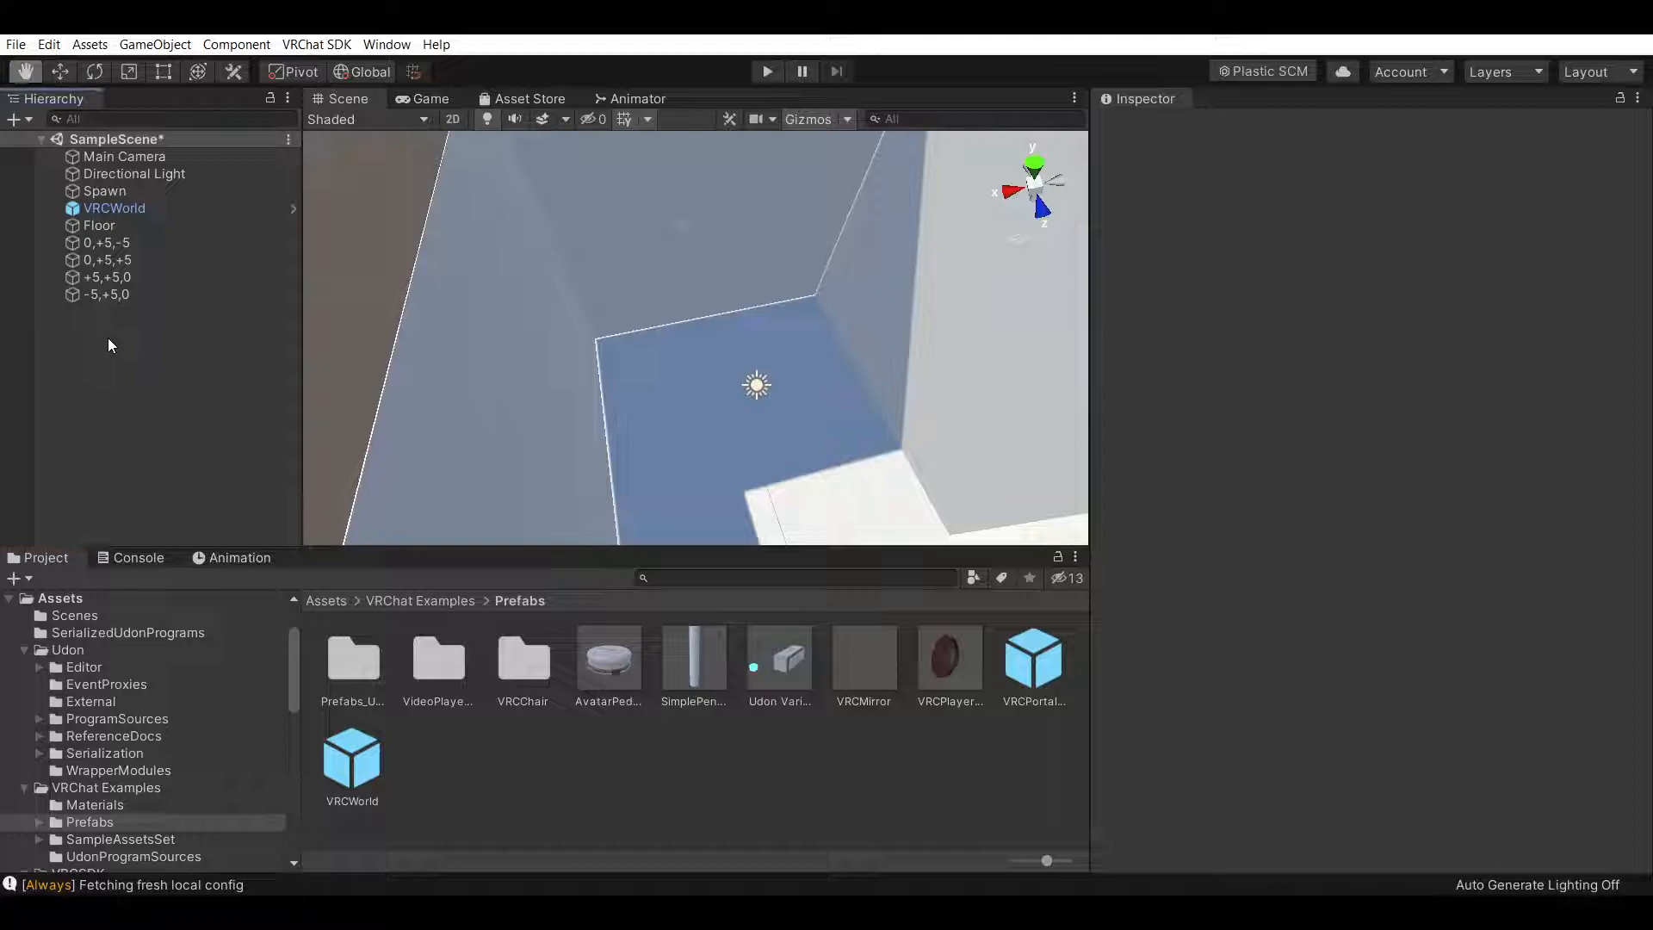
pyautogui.click(78, 334)
pyautogui.rightClick(127, 318)
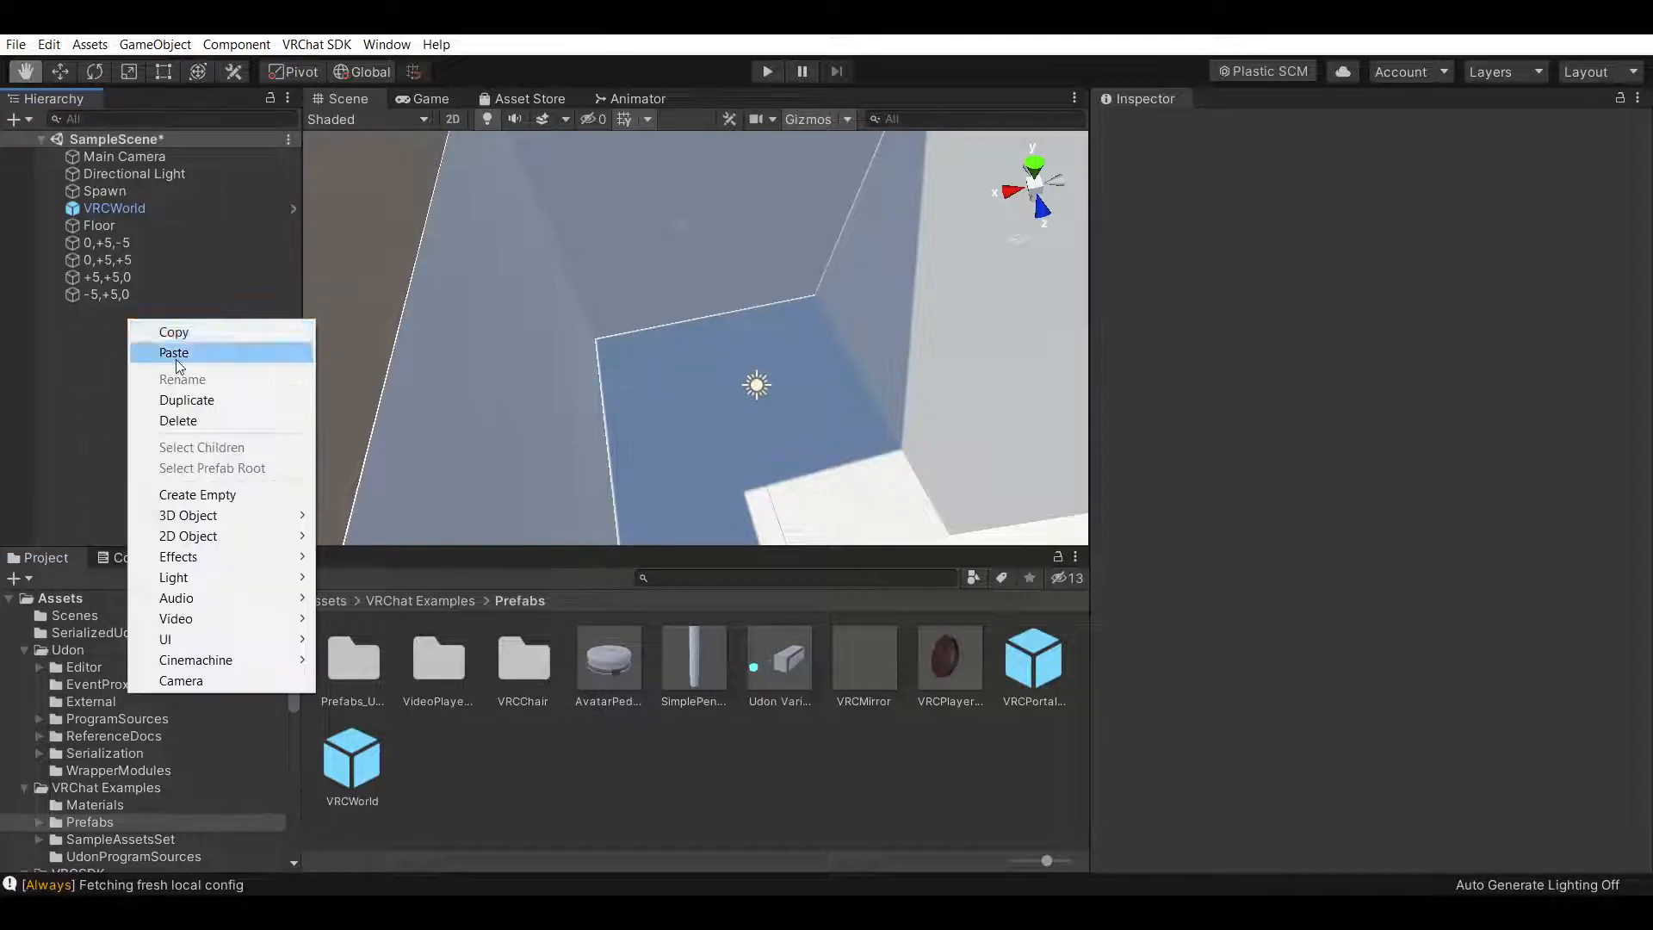
pyautogui.click(248, 496)
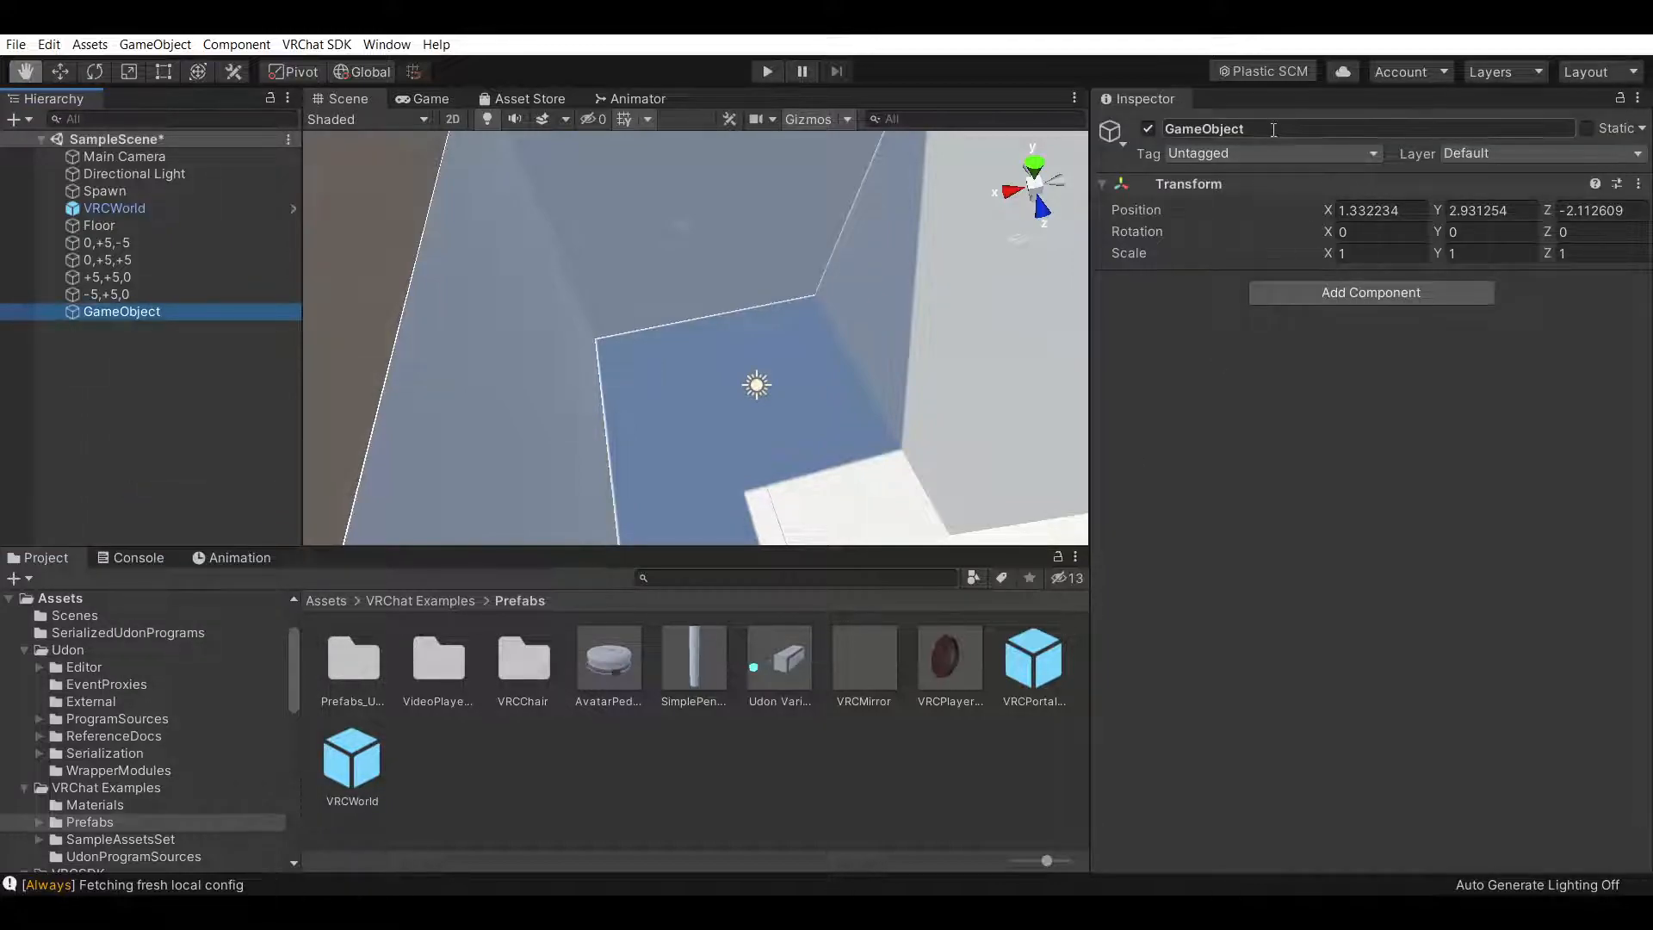
# Set the empty GameObject's position to X 0, Y 0, Z 0
pyautogui.click(1222, 129)
pyautogui.click(1420, 211)
pyautogui.write('0')
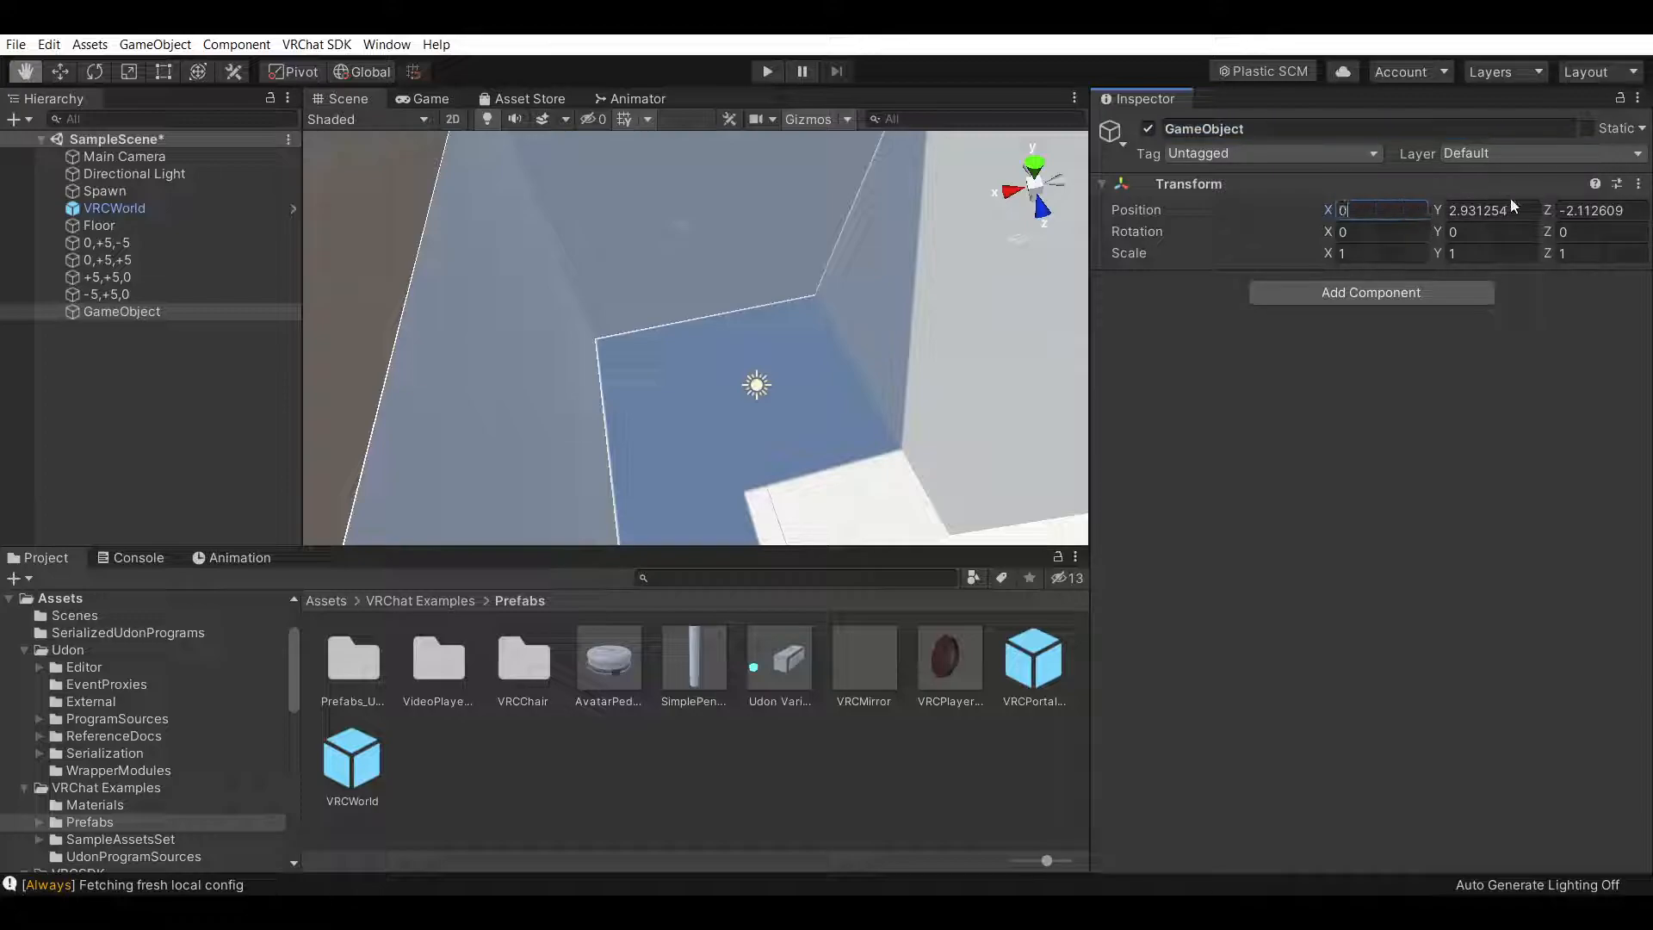
pyautogui.press('Tab')
pyautogui.write('0')
pyautogui.press('Tab')
pyautogui.write('0')
pyautogui.press('Return')
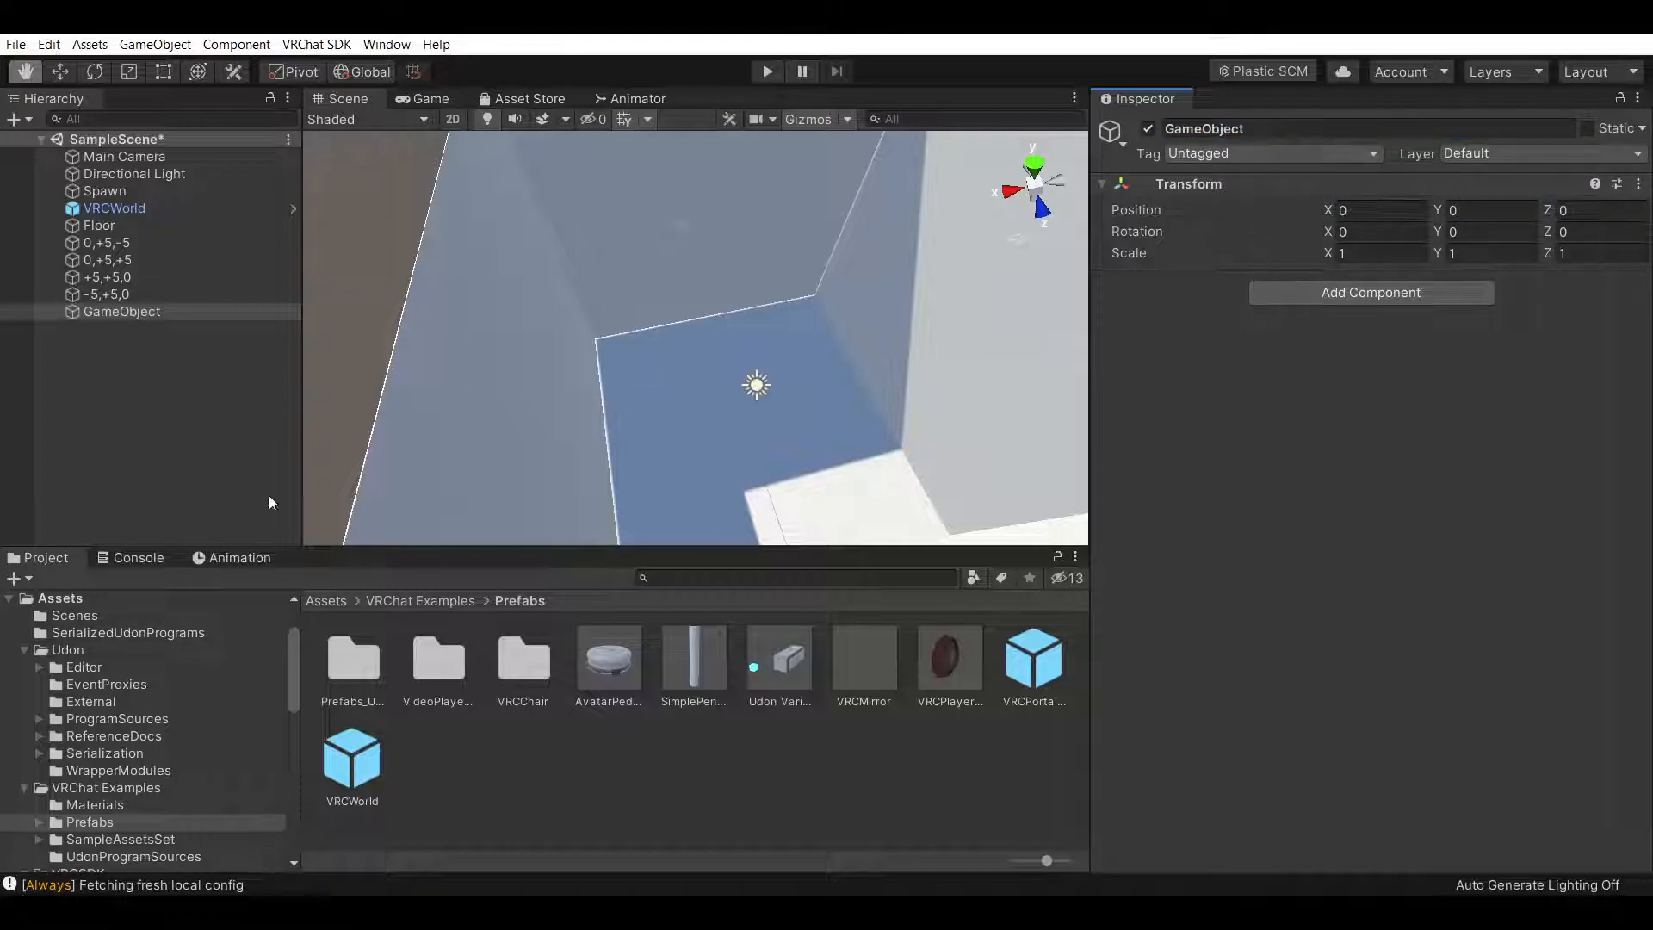
# Rename the empty GameObject to Avatar Group Example
pyautogui.click(1265, 128)
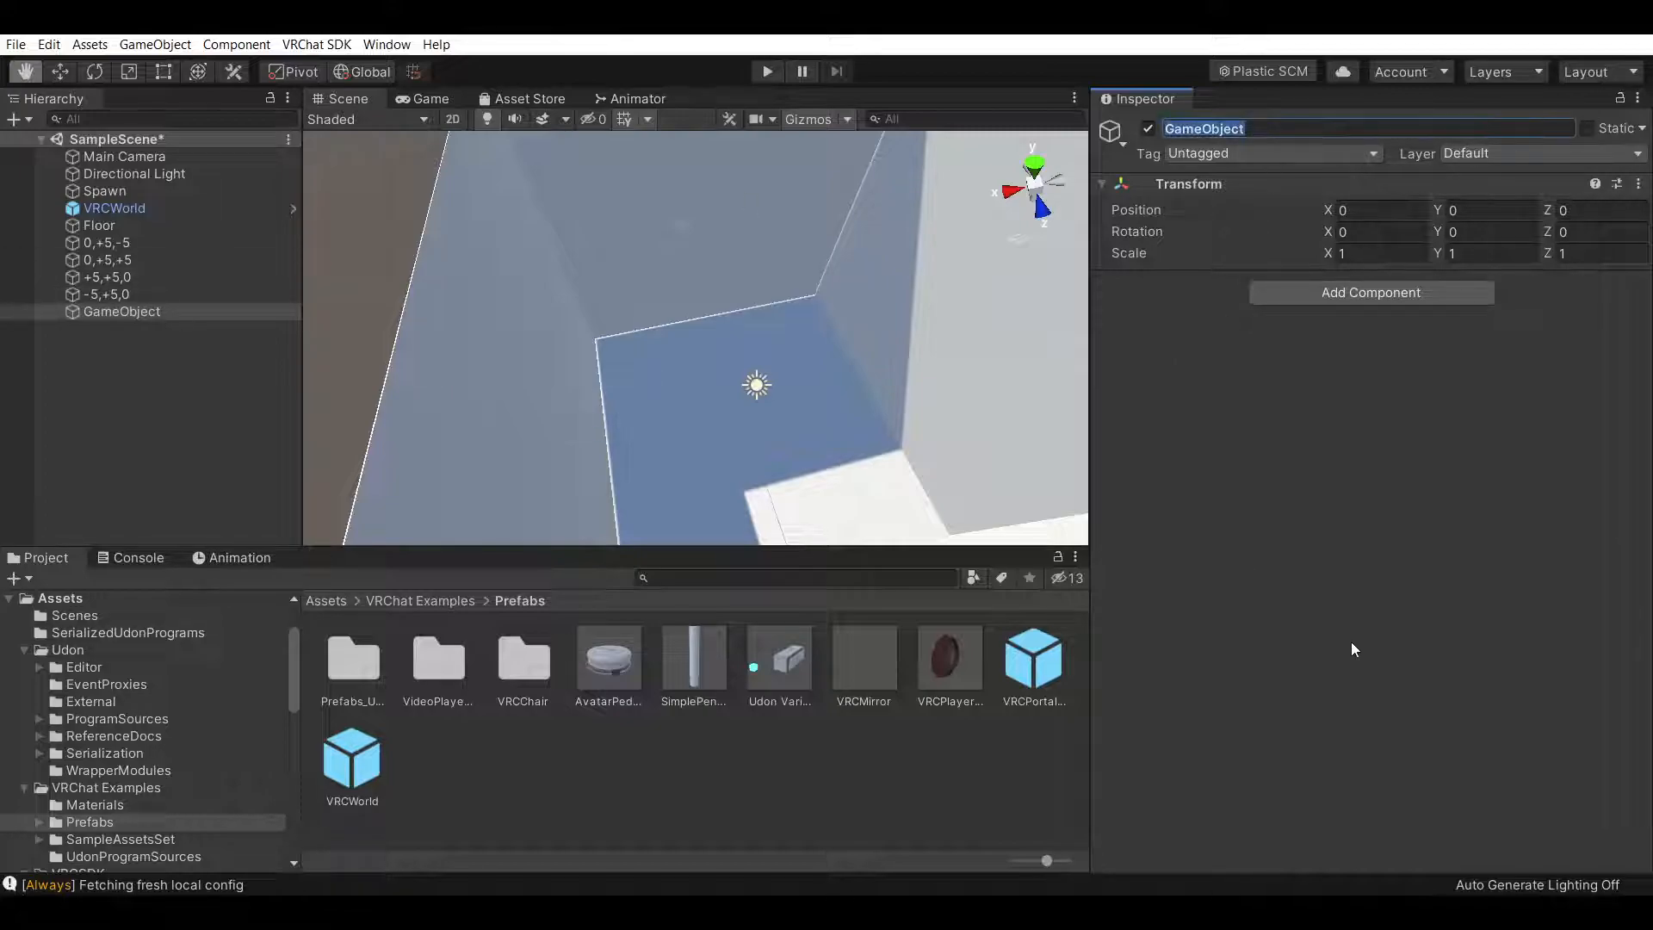
pyautogui.write('Avatar Group Example')
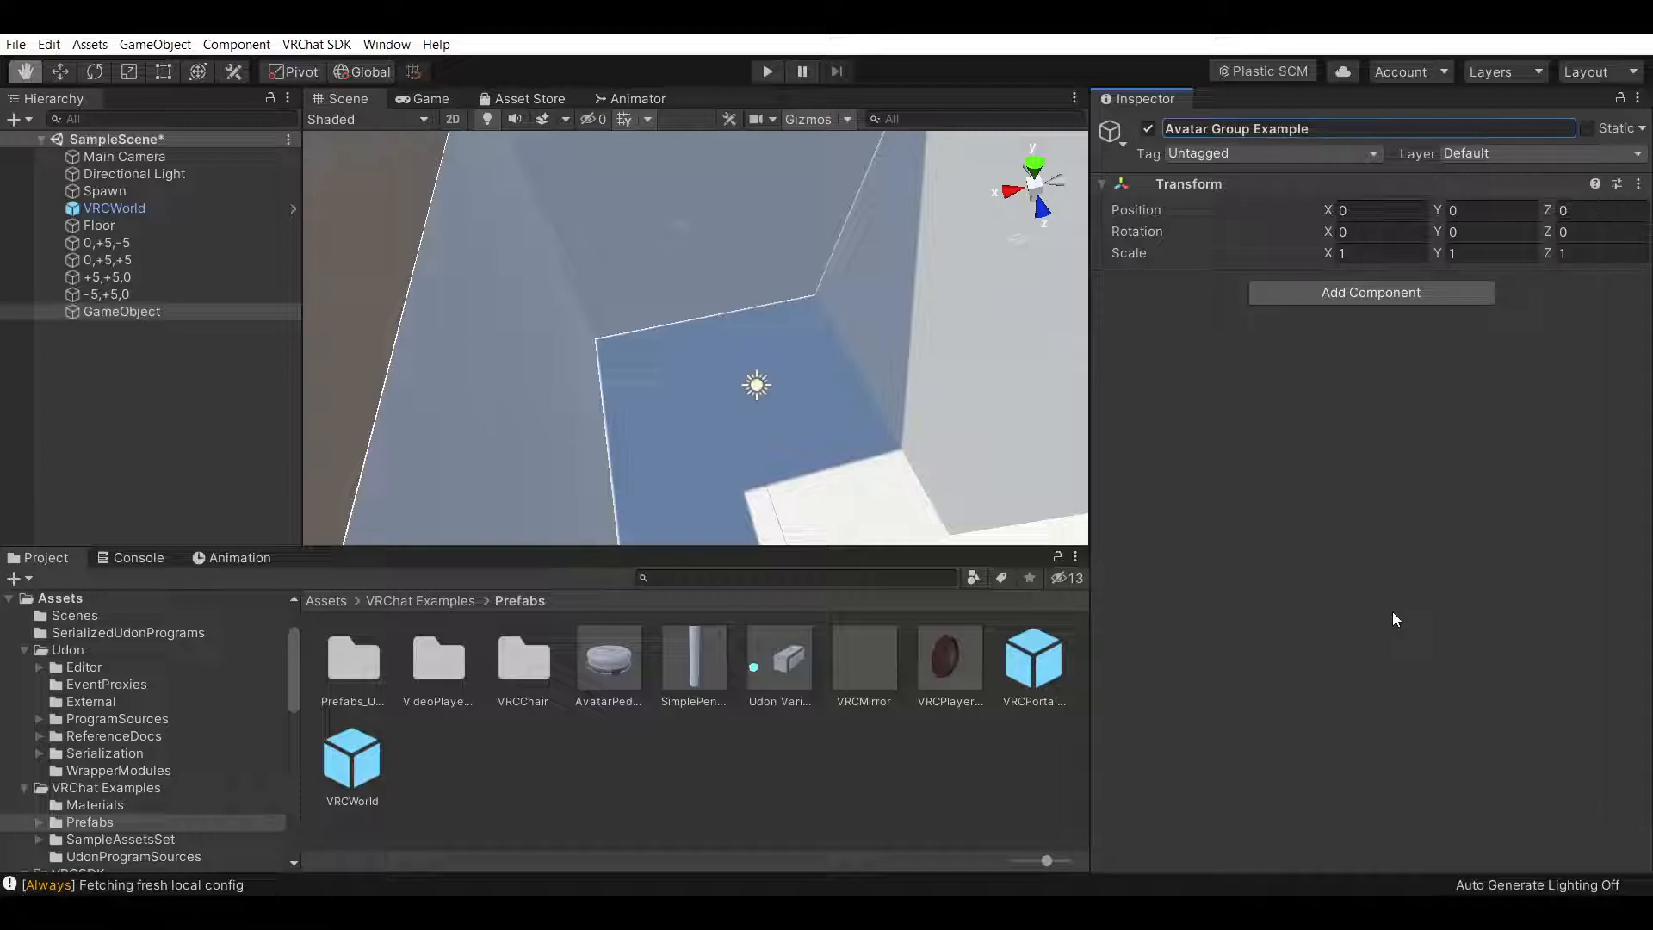
pyautogui.press('Return')
pyautogui.click(191, 346)
pyautogui.rightClick(202, 353)
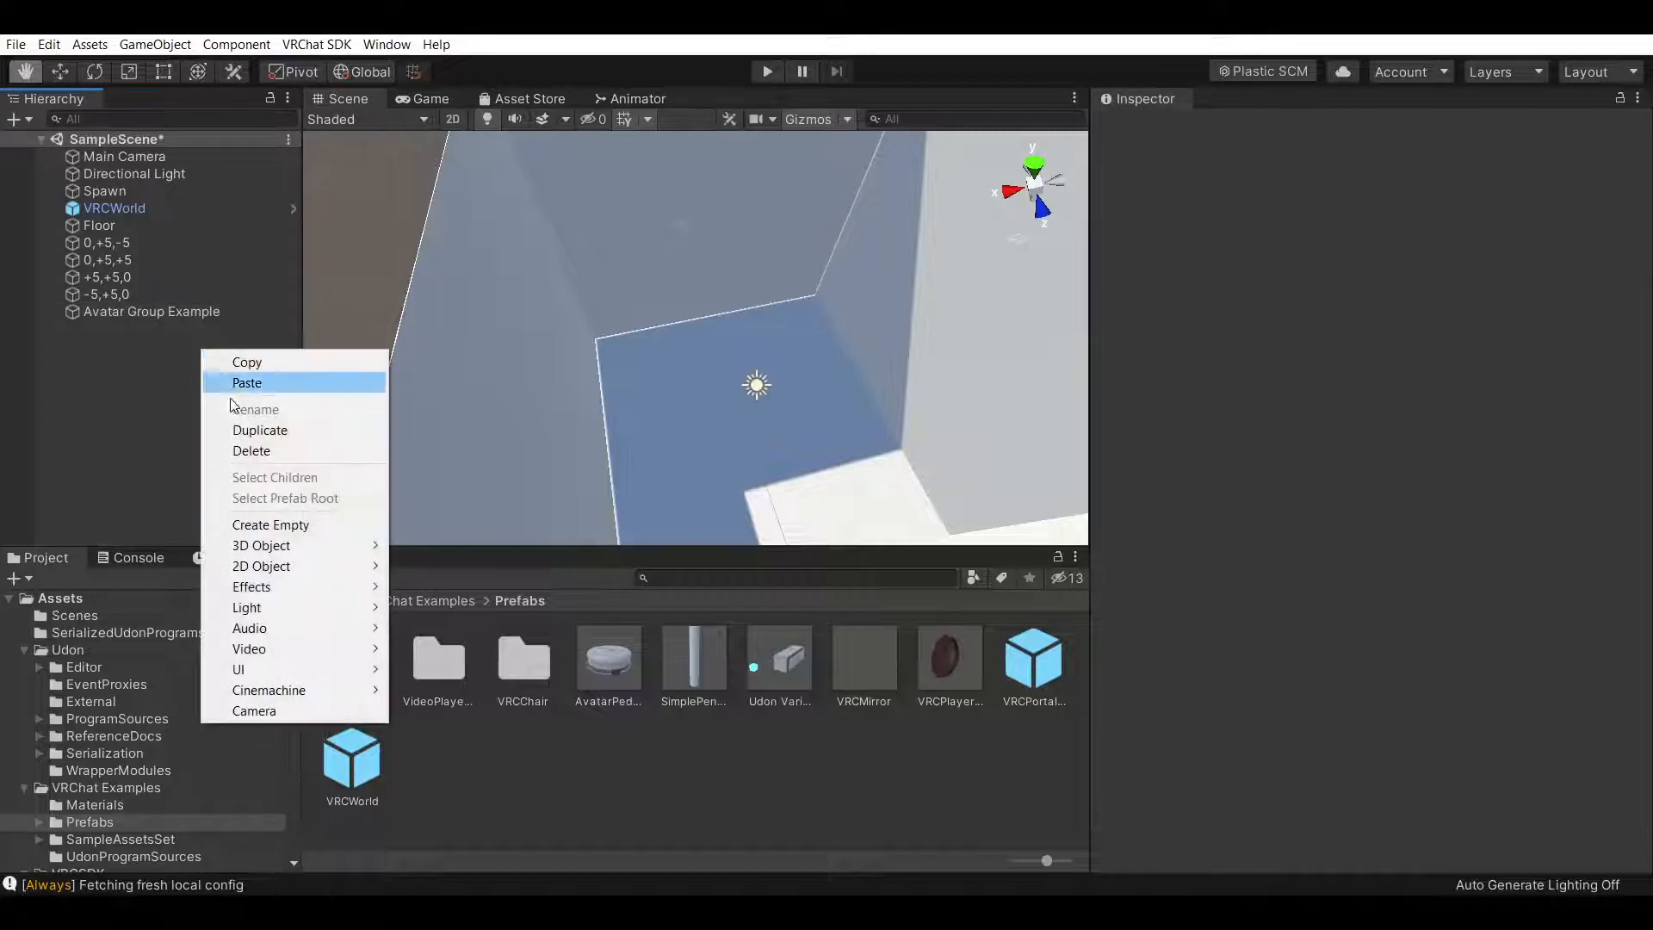
pyautogui.click(627, 370)
pyautogui.scroll(2, 699, 439)
pyautogui.scroll(-5, 663, 428)
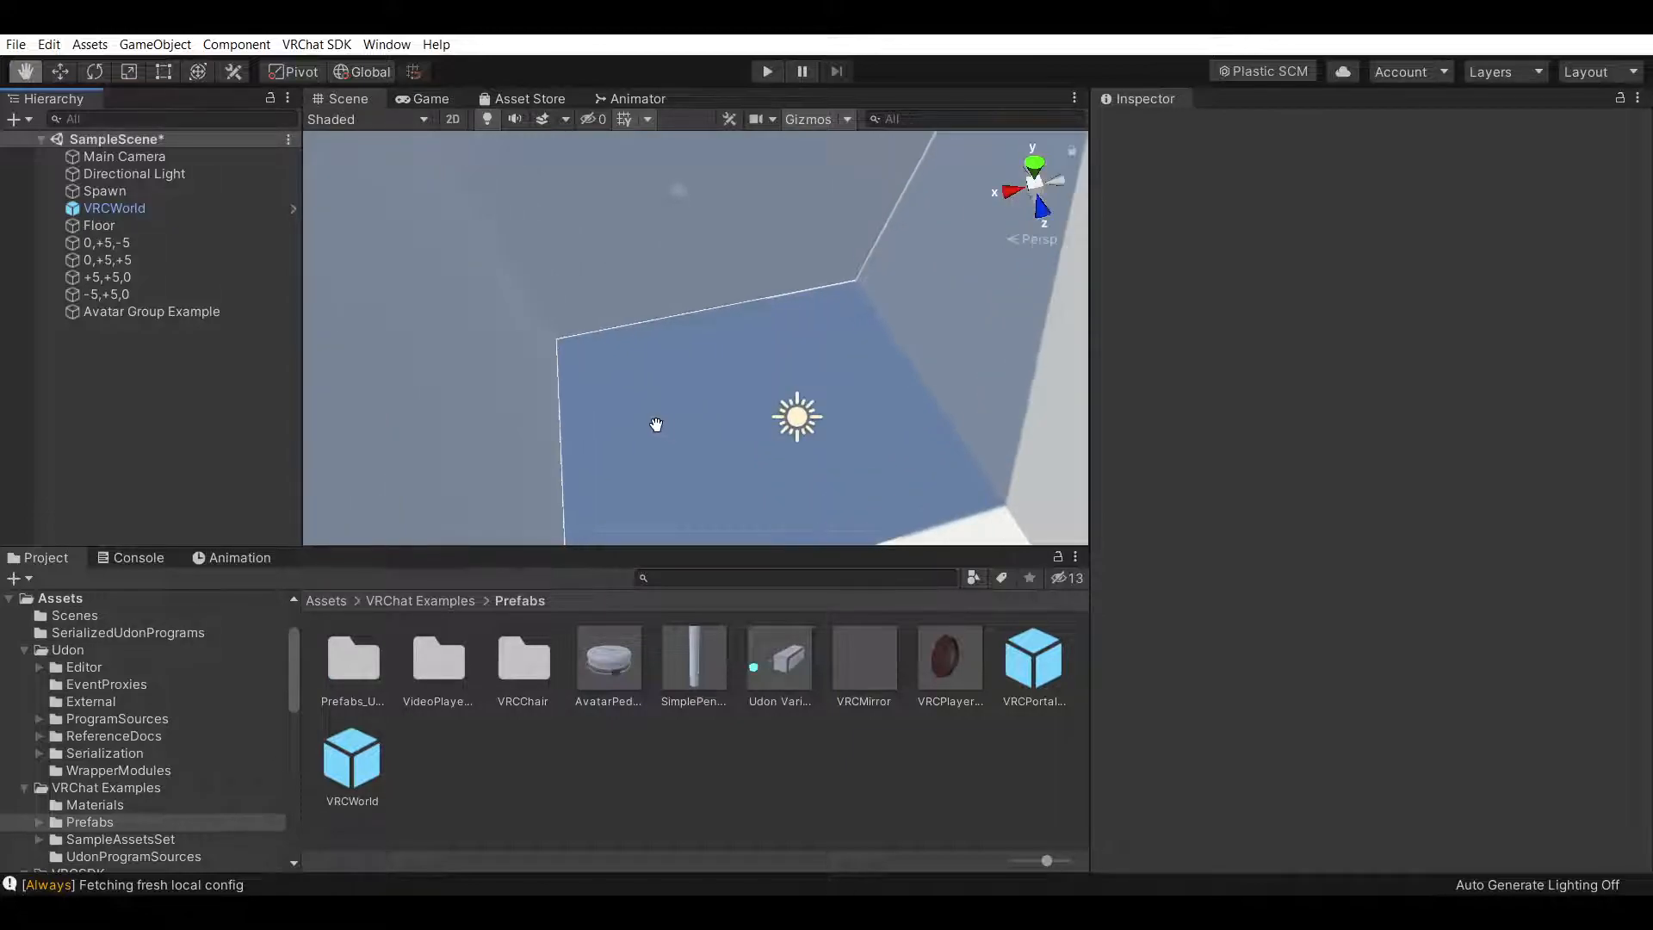
pyautogui.keyDown('alt'); pyautogui.moveTo(555, 388); pyautogui.dragTo(783, 332); pyautogui.keyUp('alt')
pyautogui.click(113, 293)
pyautogui.rightClick(113, 294)
pyautogui.click(91, 270)
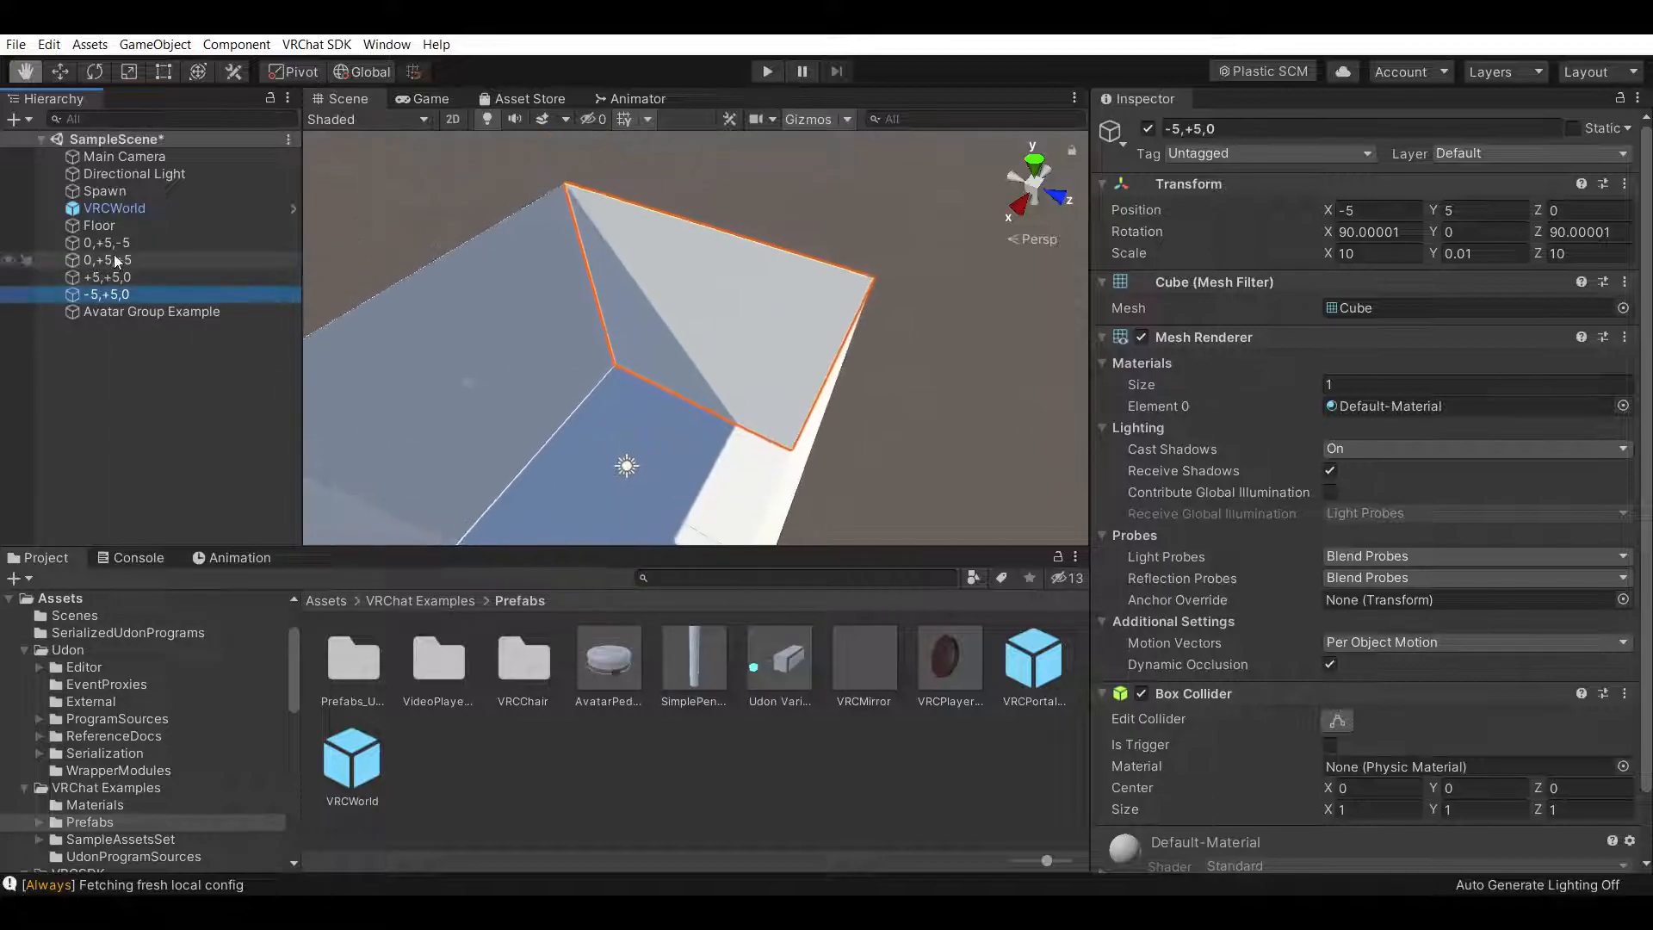
pyautogui.click(110, 275)
pyautogui.rightClick(121, 258)
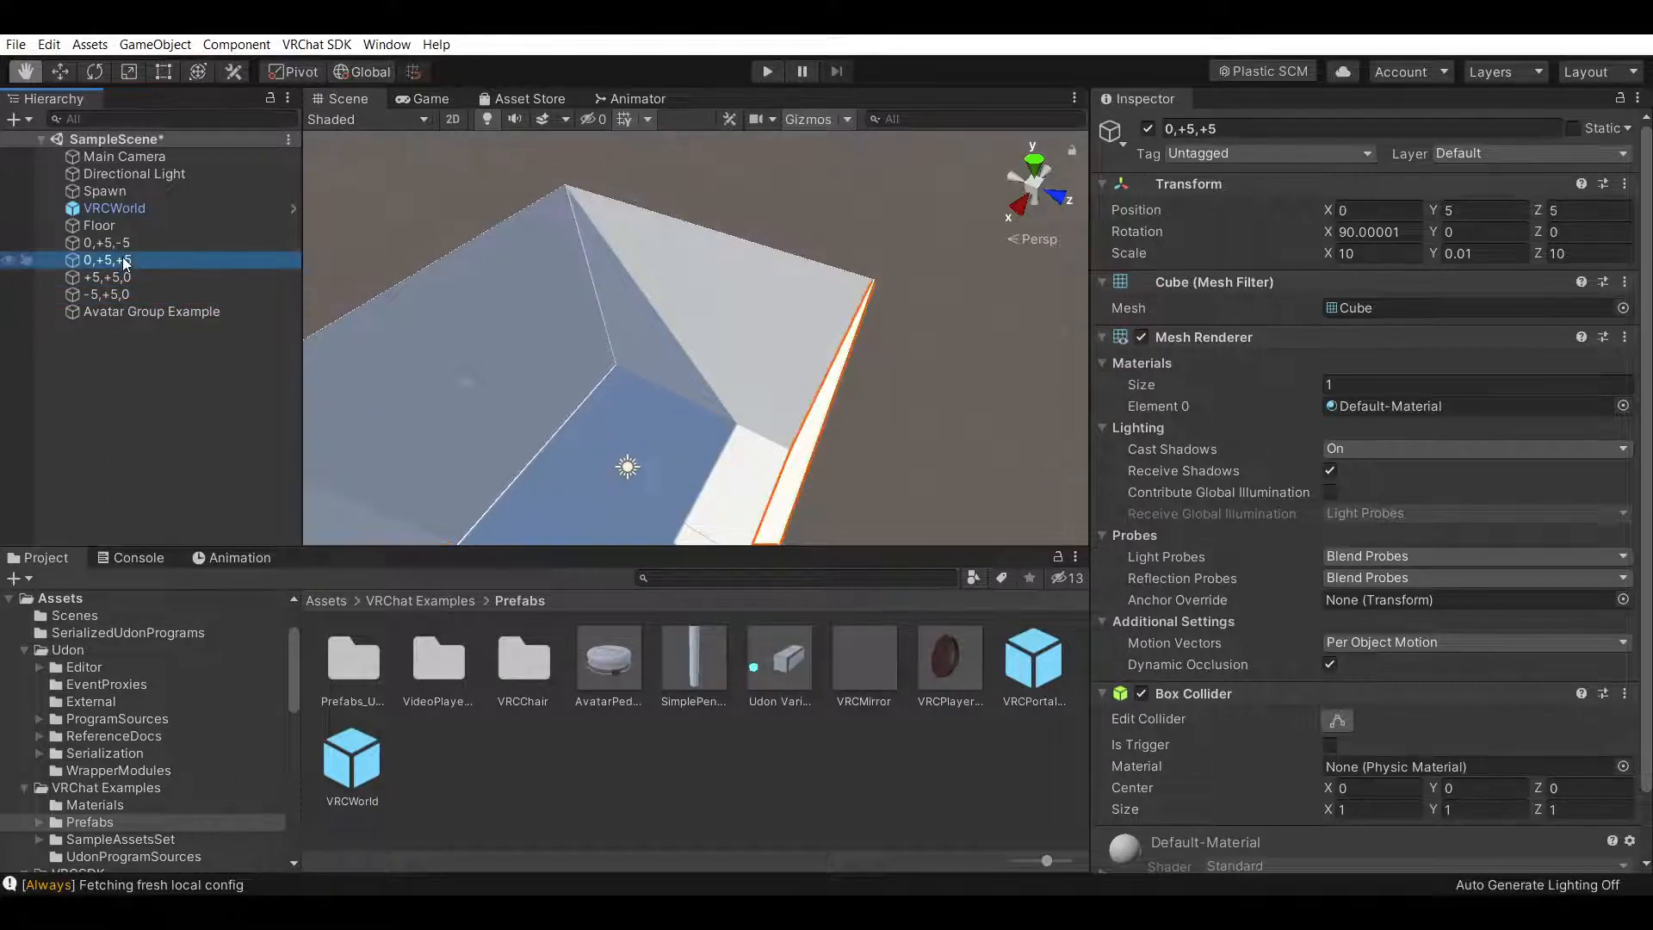
pyautogui.click(155, 362)
pyautogui.keyDown('alt'); pyautogui.moveTo(723, 366); pyautogui.dragTo(683, 388); pyautogui.keyUp('alt')
# Set the Floor's Z scale to 20
pyautogui.click(161, 225)
pyautogui.click(1396, 253)
pyautogui.press('Tab')
pyautogui.press('Tab')
pyautogui.write('20')
pyautogui.press('Return')
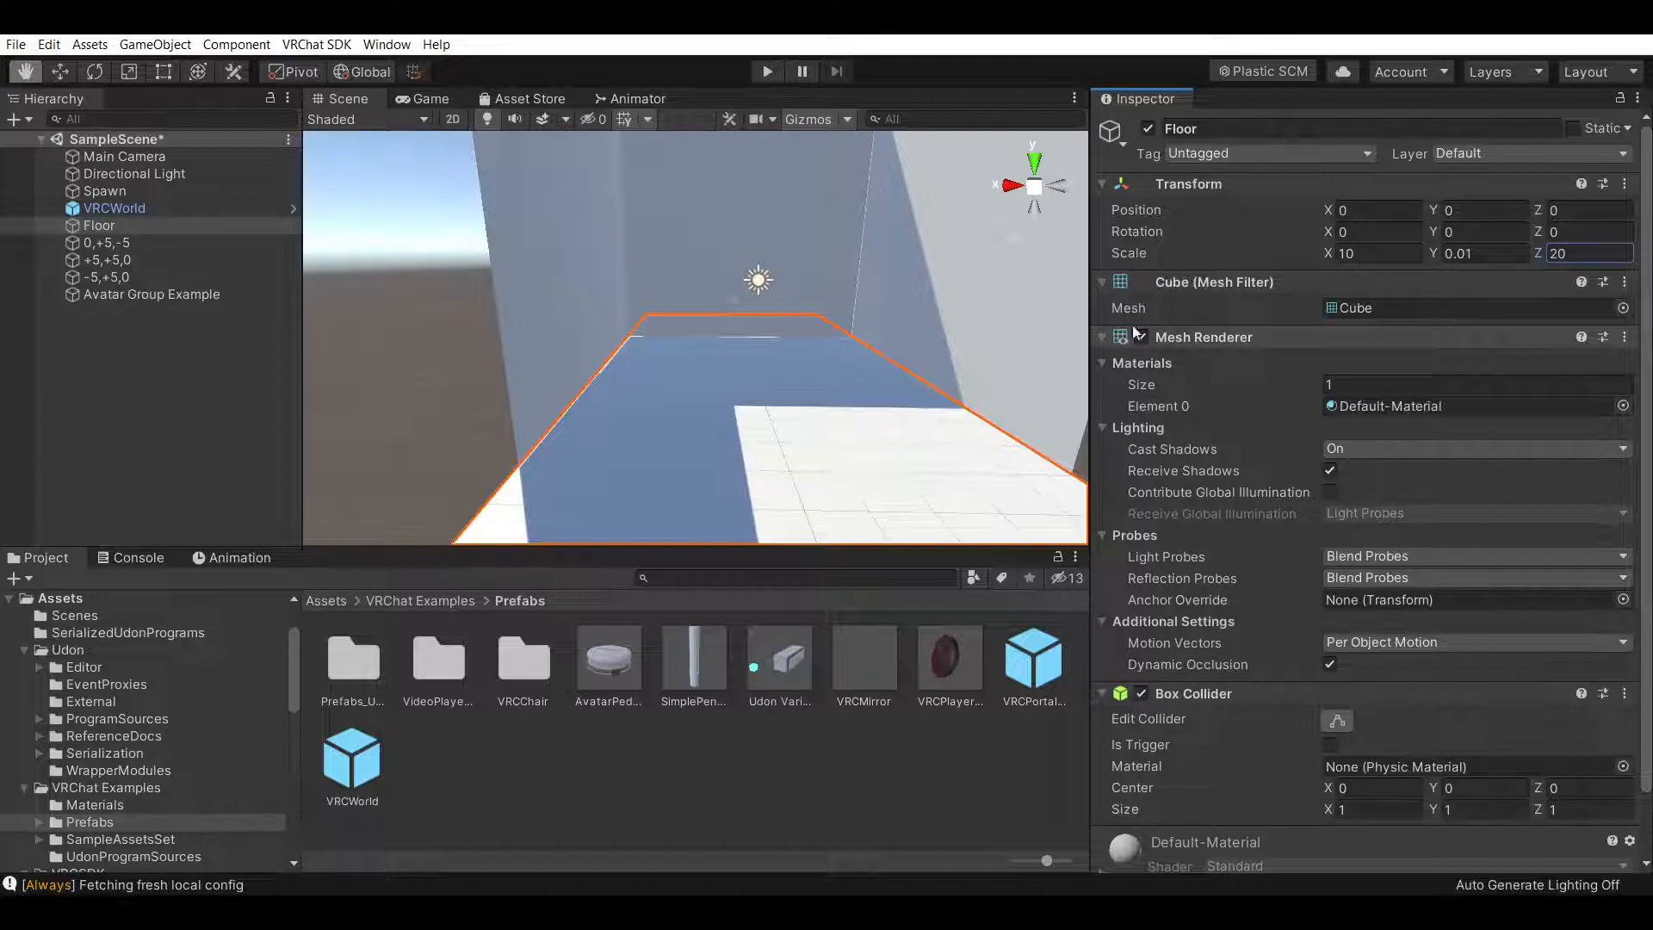
# Move the floor along Z with the Move tool to position Z 5
pyautogui.scroll(-3, 797, 313)
pyautogui.keyDown('alt'); pyautogui.moveTo(525, 336); pyautogui.dragTo(694, 391); pyautogui.keyUp('alt')
pyautogui.moveTo(361, 327); pyautogui.dragTo(591, 335)
pyautogui.moveTo(591, 335); pyautogui.dragTo(756, 222, button='right')
pyautogui.click(60, 79)
pyautogui.moveTo(681, 387); pyautogui.dragTo(807, 396)
# Add the AvatarPedestal prefab from the Prefabs folder into the scene
pyautogui.click(50, 71)
pyautogui.click(20, 76)
pyautogui.scroll(4, 855, 334)
pyautogui.moveTo(854, 334); pyautogui.dragTo(705, 309)
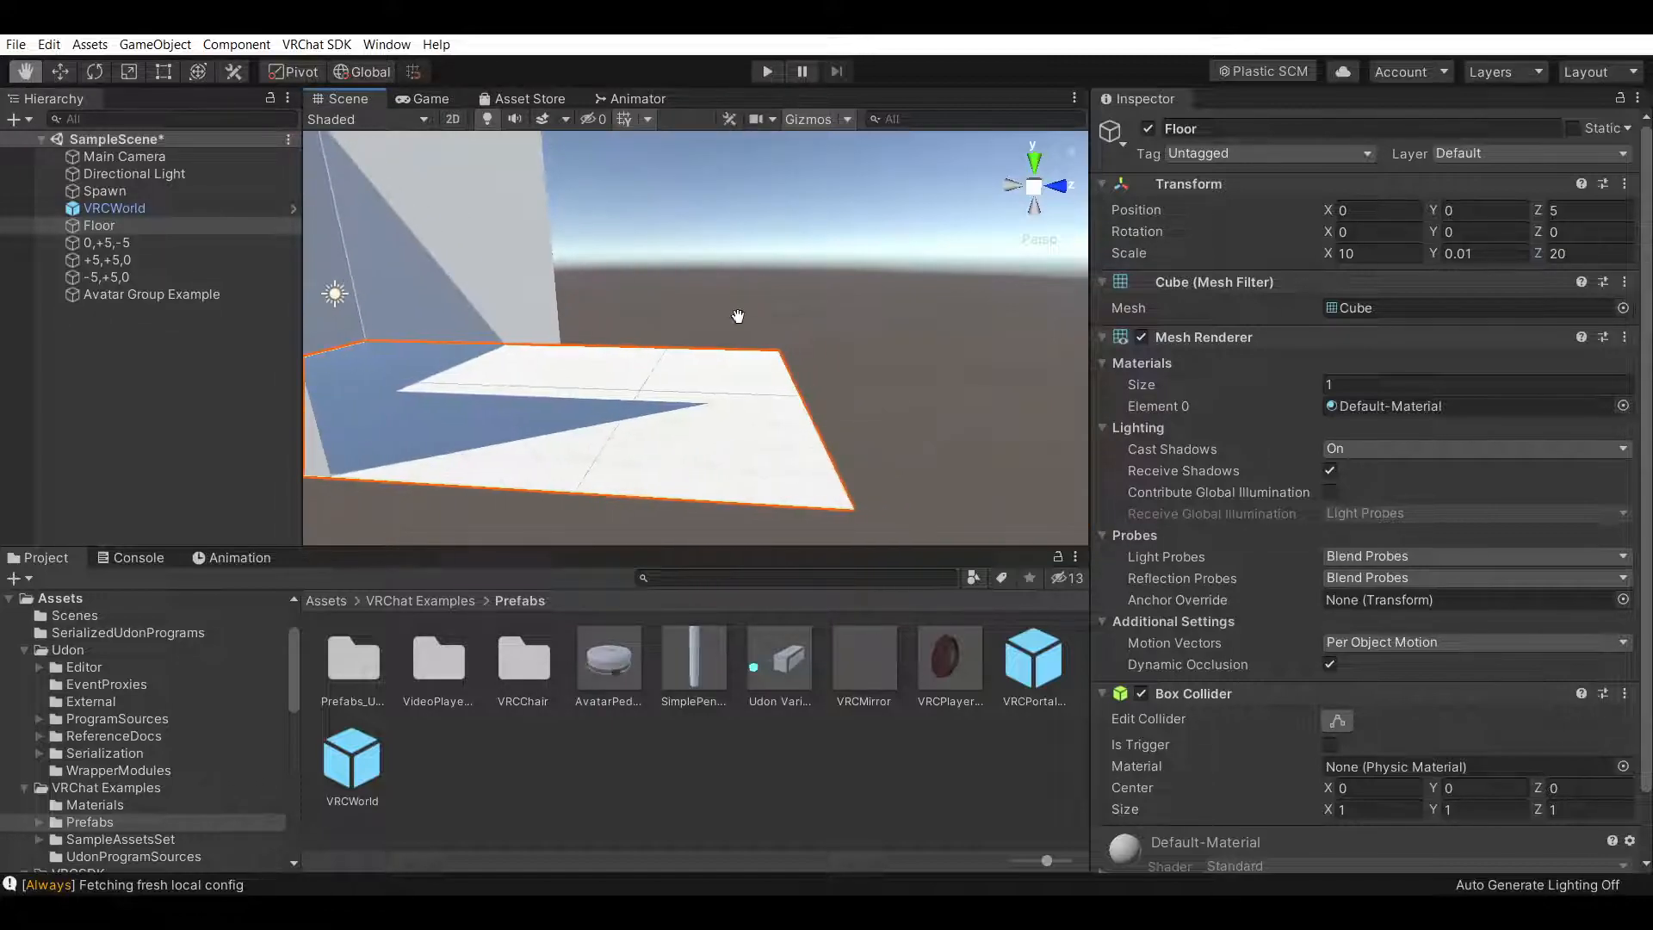
pyautogui.scroll(6, 801, 338)
pyautogui.moveTo(836, 334); pyautogui.dragTo(779, 387, button='right')
pyautogui.click(595, 674)
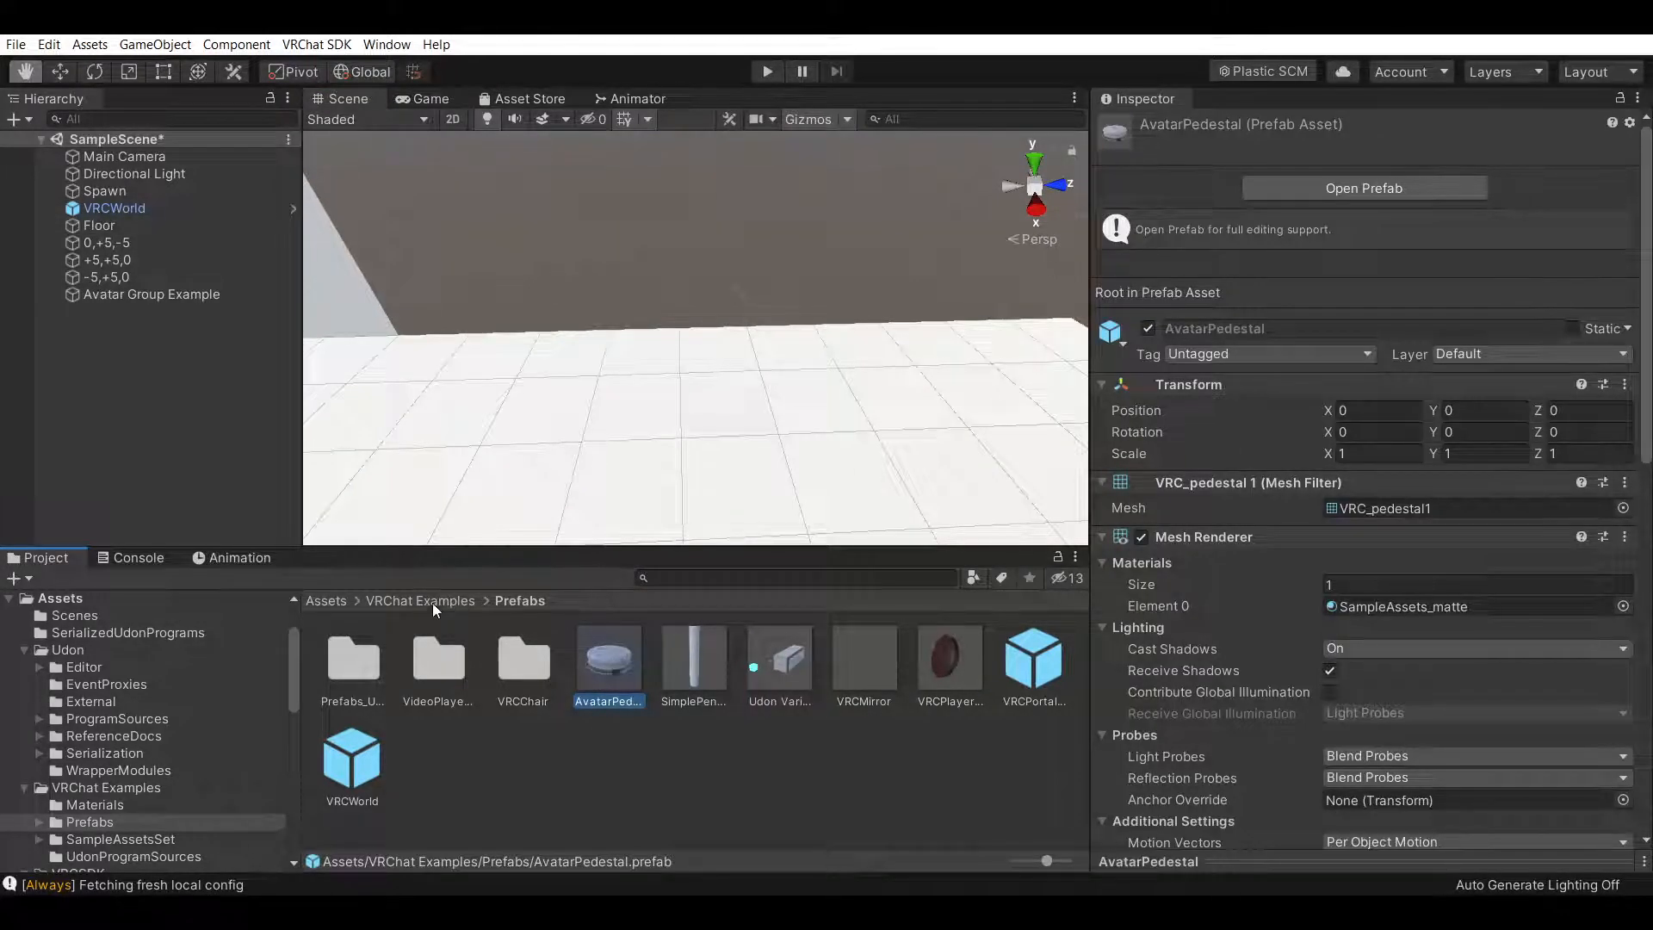
pyautogui.moveTo(630, 663); pyautogui.dragTo(447, 384)
# Set the AvatarPedestal's position to X 0, Y 0, Z 0
pyautogui.moveTo(914, 398); pyautogui.dragTo(793, 377, button='right')
pyautogui.moveTo(842, 321); pyautogui.dragTo(978, 332)
pyautogui.moveTo(797, 392); pyautogui.dragTo(674, 362, button='right')
pyautogui.click(1403, 229)
pyautogui.click(1415, 230)
pyautogui.write('0')
pyautogui.click(1515, 230)
pyautogui.write('0')
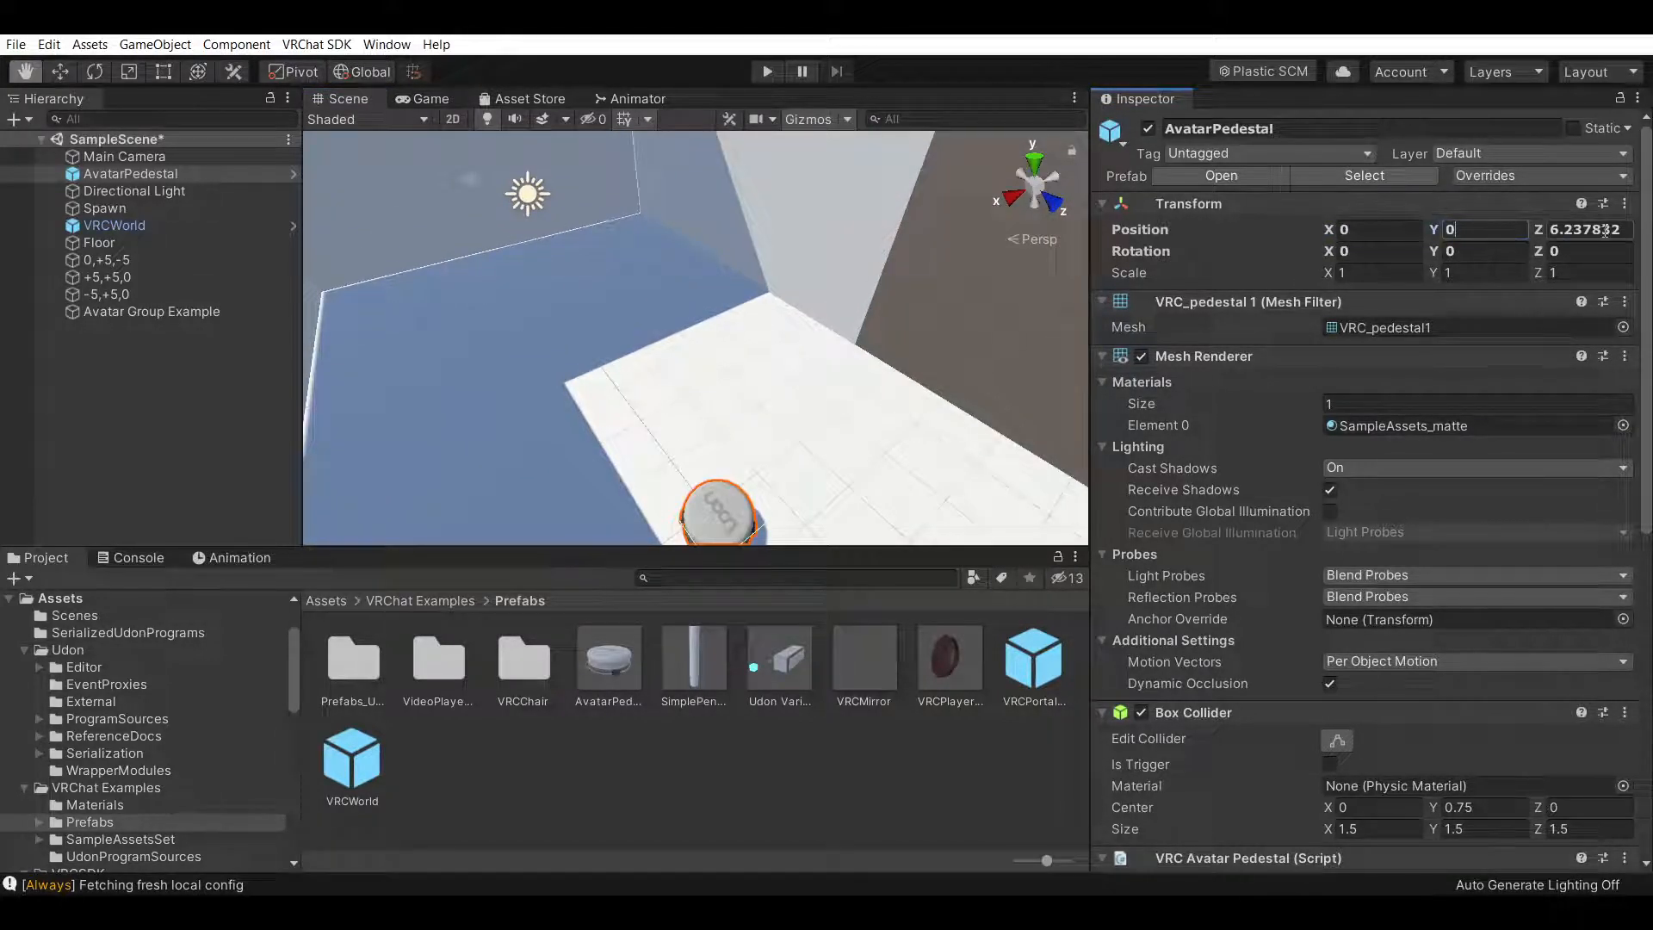
pyautogui.click(1618, 230)
pyautogui.write('0')
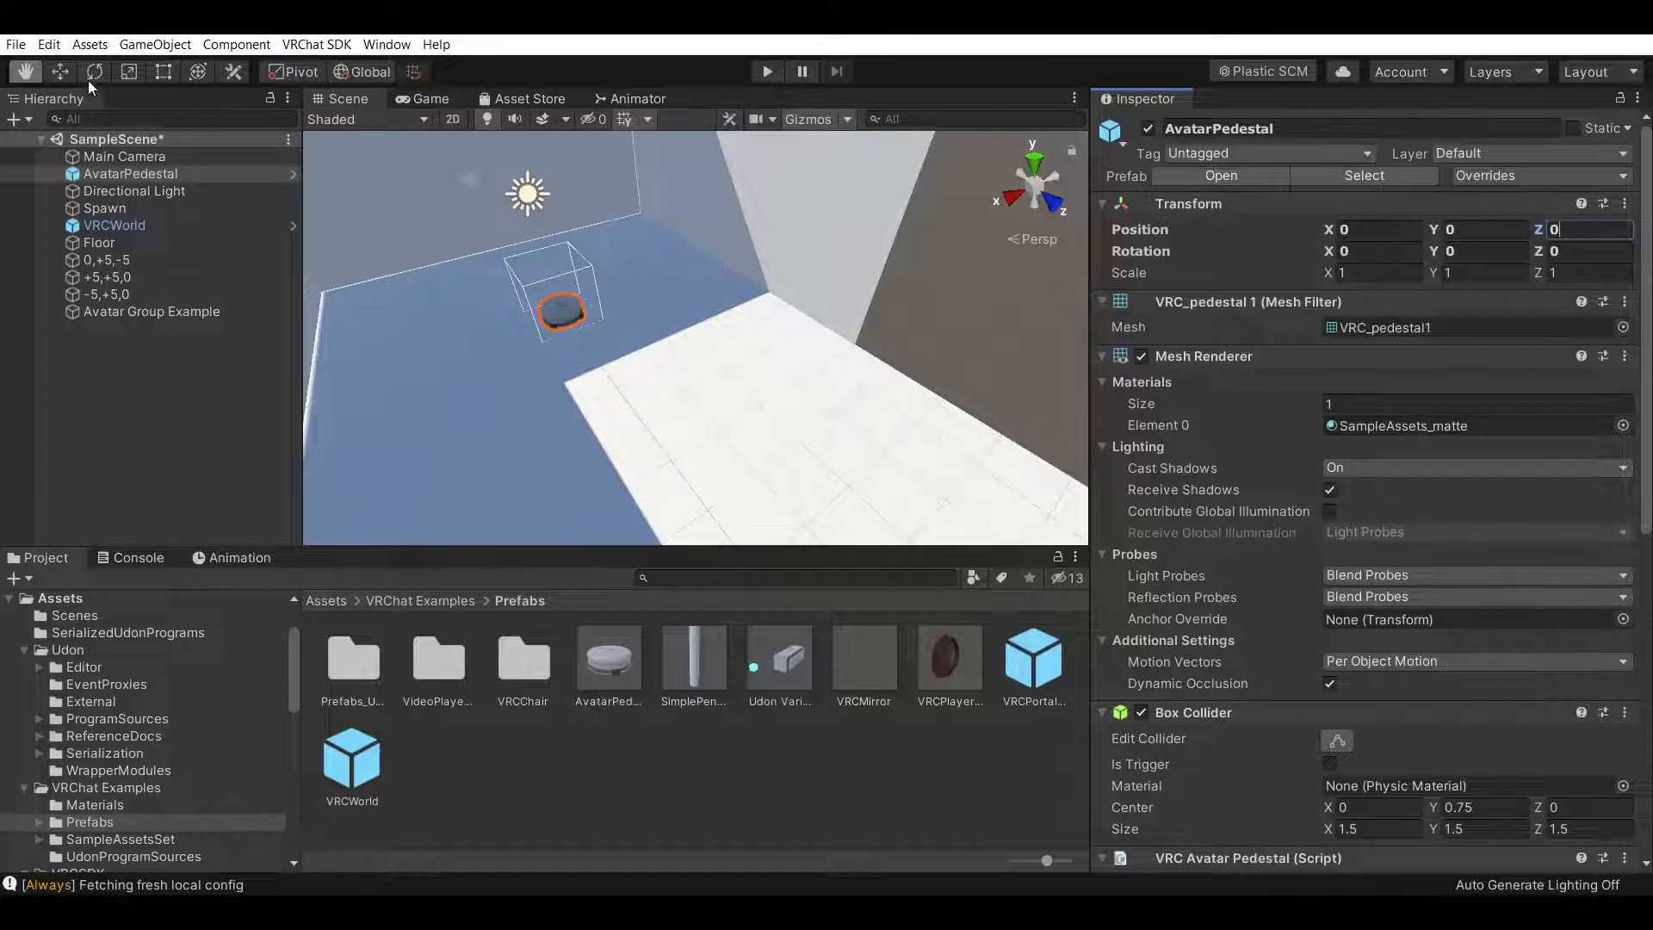
# Move the AvatarPedestal with the Move tool to about X -4, Z 5
pyautogui.click(58, 71)
pyautogui.moveTo(630, 355); pyautogui.dragTo(686, 421)
pyautogui.moveTo(591, 499); pyautogui.dragTo(789, 426)
# Examine the pedestal in the scene and its components in the inspector
pyautogui.click(27, 72)
pyautogui.moveTo(645, 327); pyautogui.dragTo(830, 307, button='right')
pyautogui.moveTo(620, 279); pyautogui.dragTo(767, 327, button='right')
pyautogui.scroll(-10, 1190, 627)
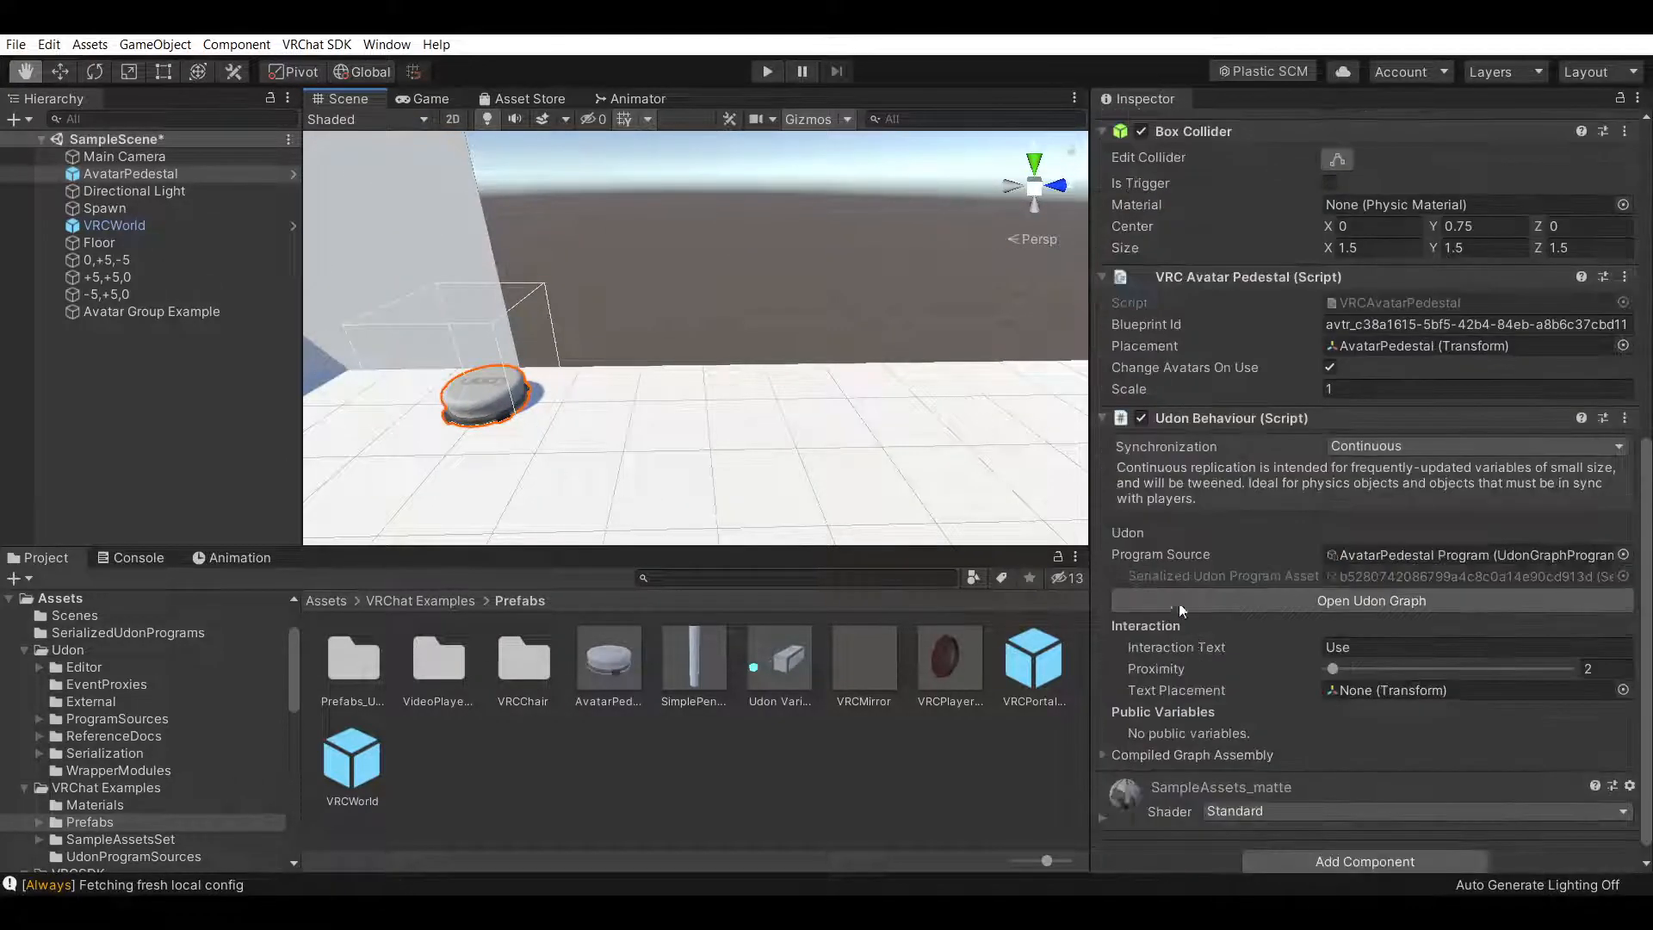
pyautogui.scroll(10, 1141, 379)
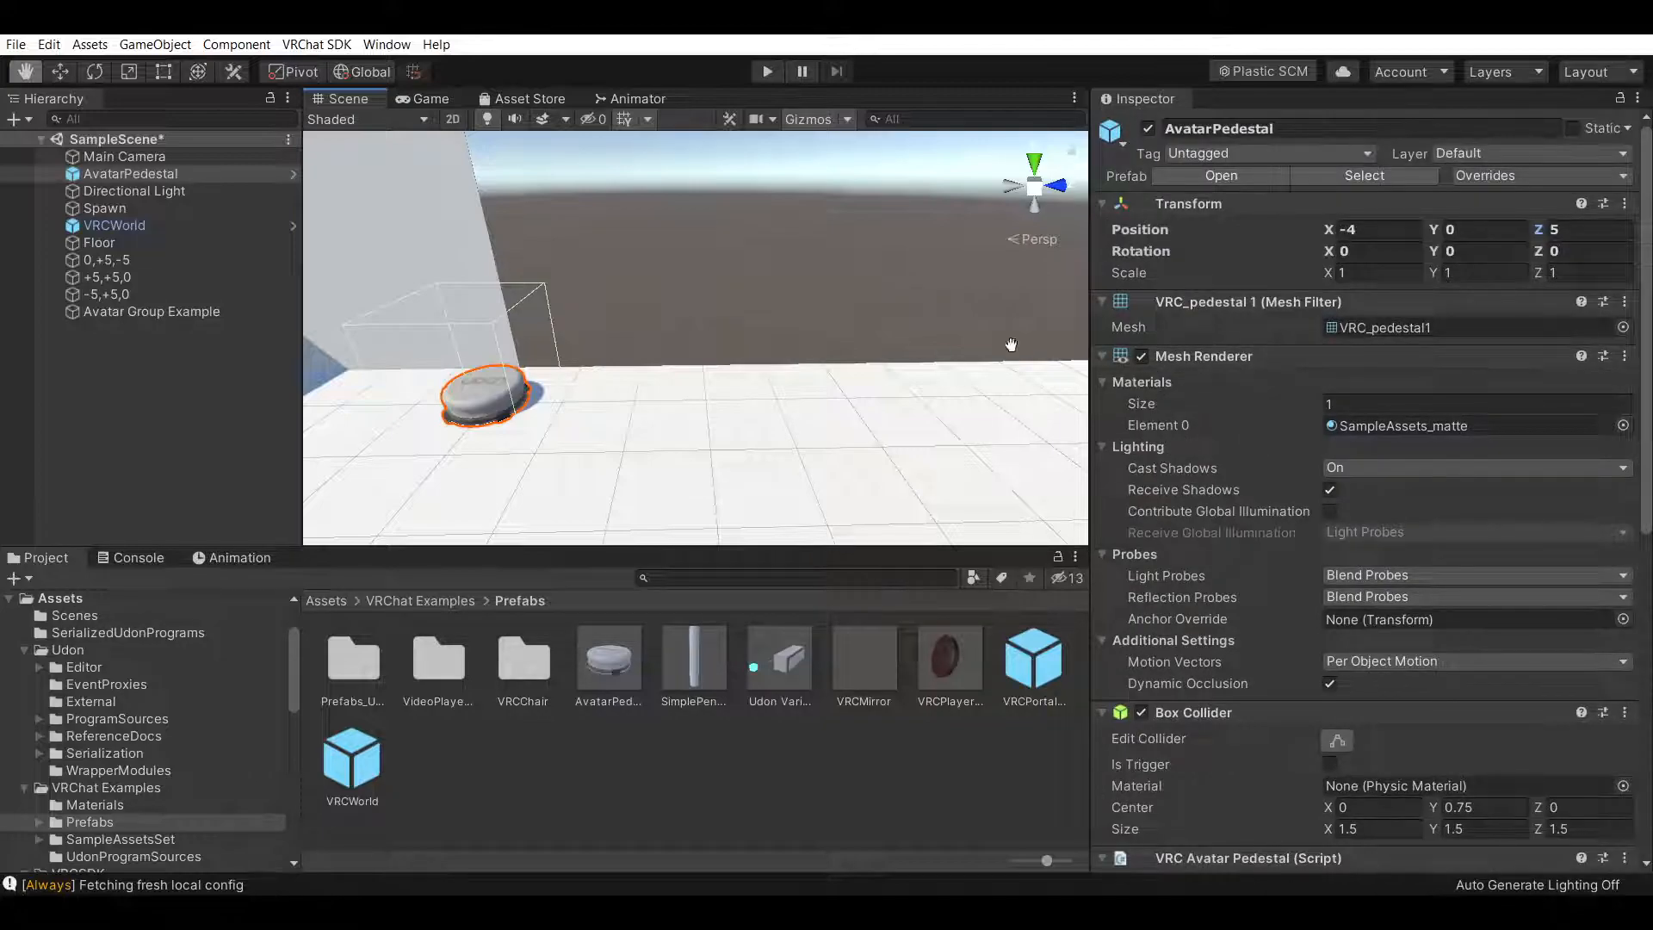
pyautogui.scroll(-10, 1206, 465)
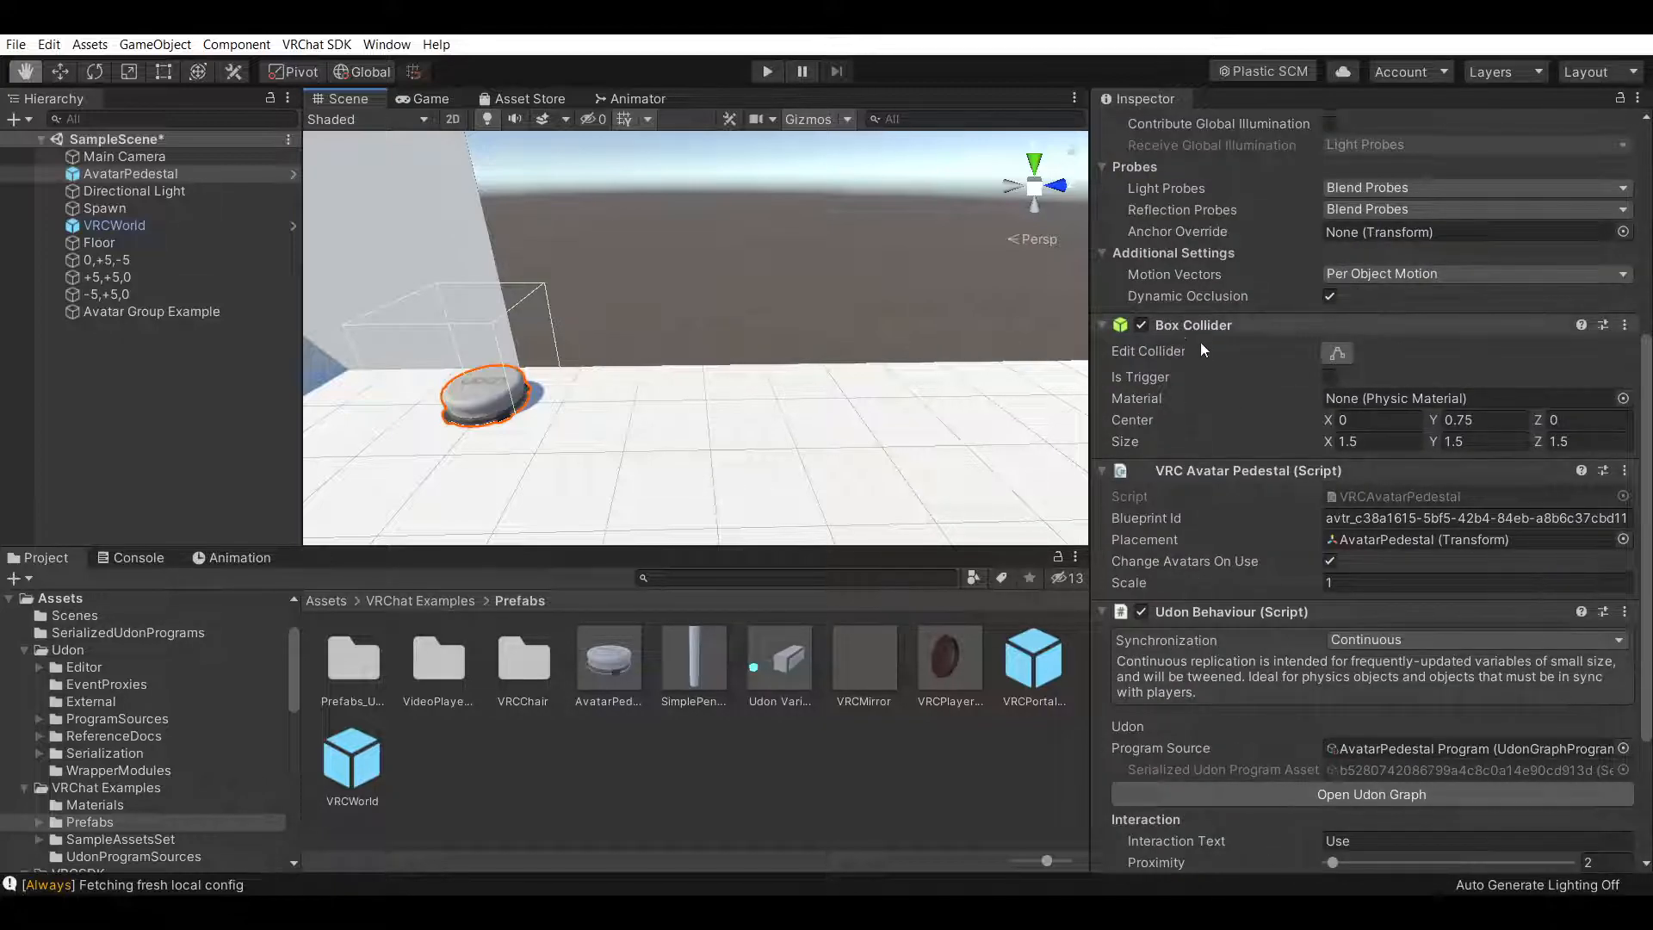
pyautogui.scroll(10, 1192, 327)
pyautogui.moveTo(853, 317); pyautogui.dragTo(341, 284, button='right')
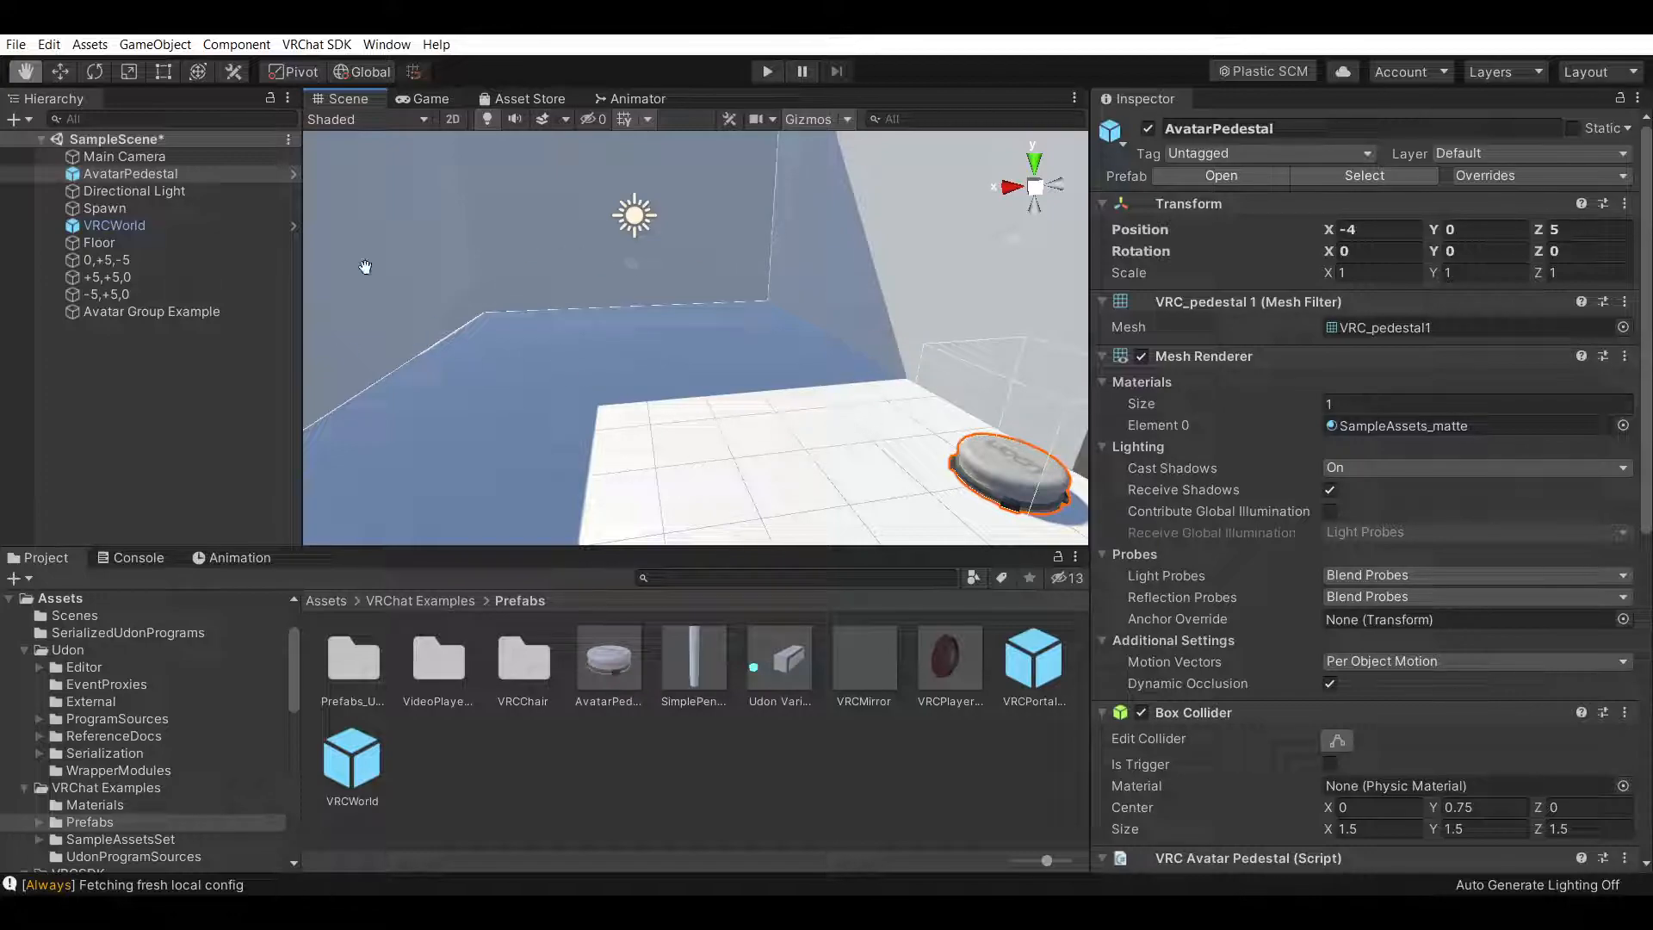
pyautogui.moveTo(619, 358); pyautogui.dragTo(843, 371, button='right')
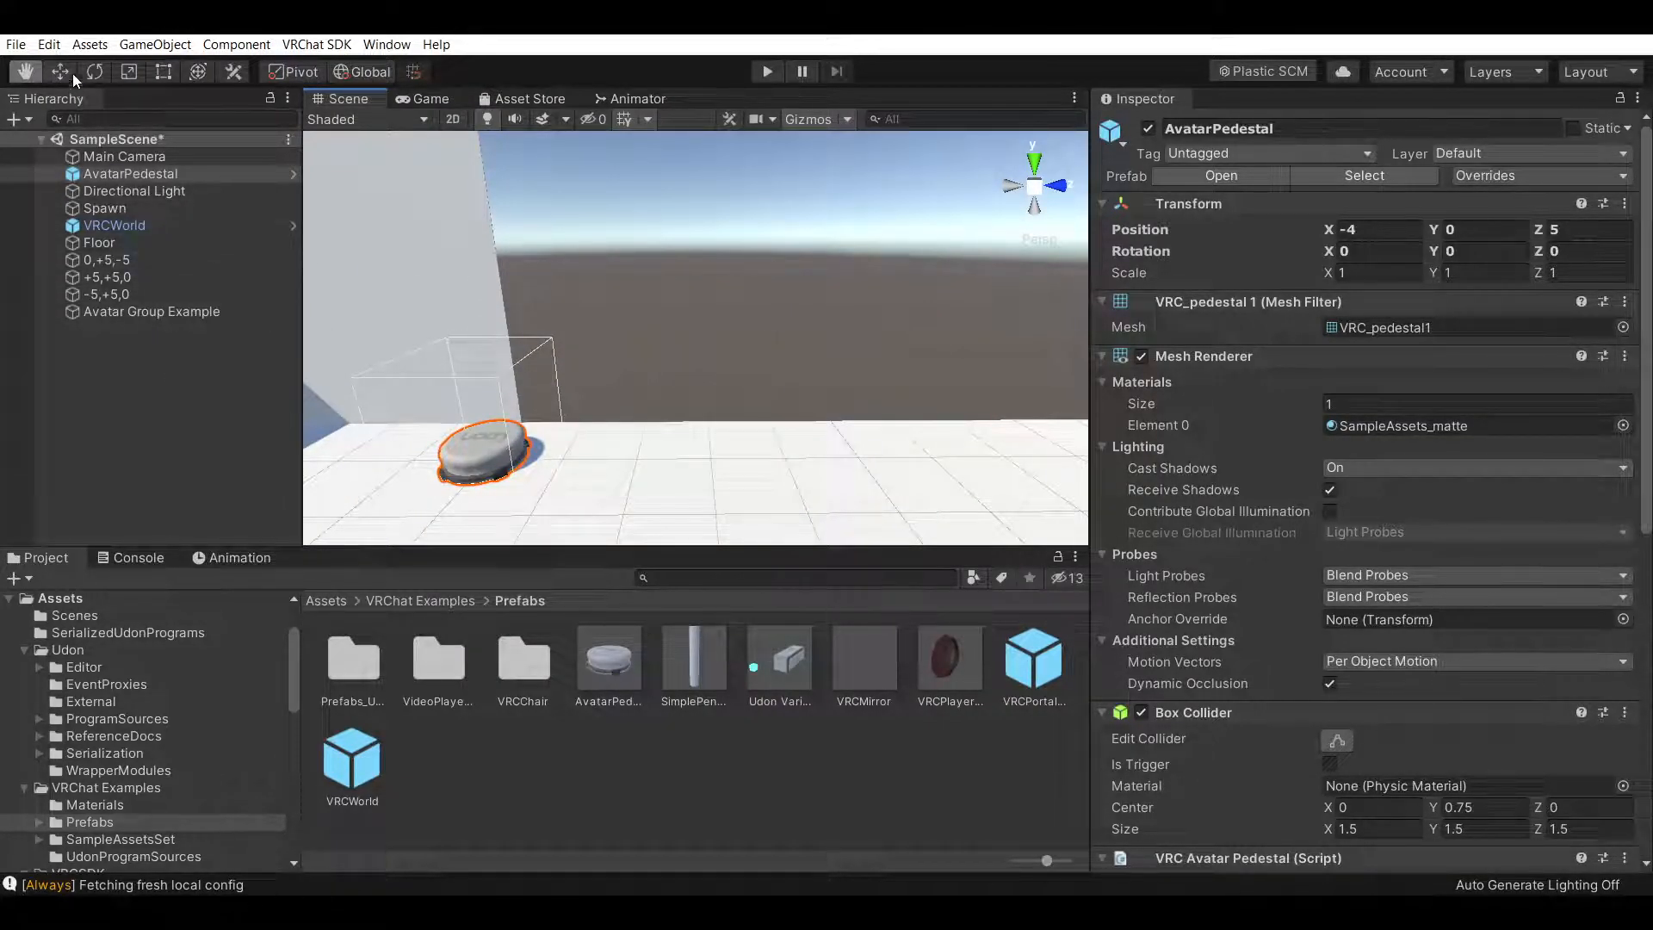
# Parent the AvatarPedestal under Avatar Group Example and move it to about Z 7
pyautogui.moveTo(133, 168); pyautogui.dragTo(178, 310)
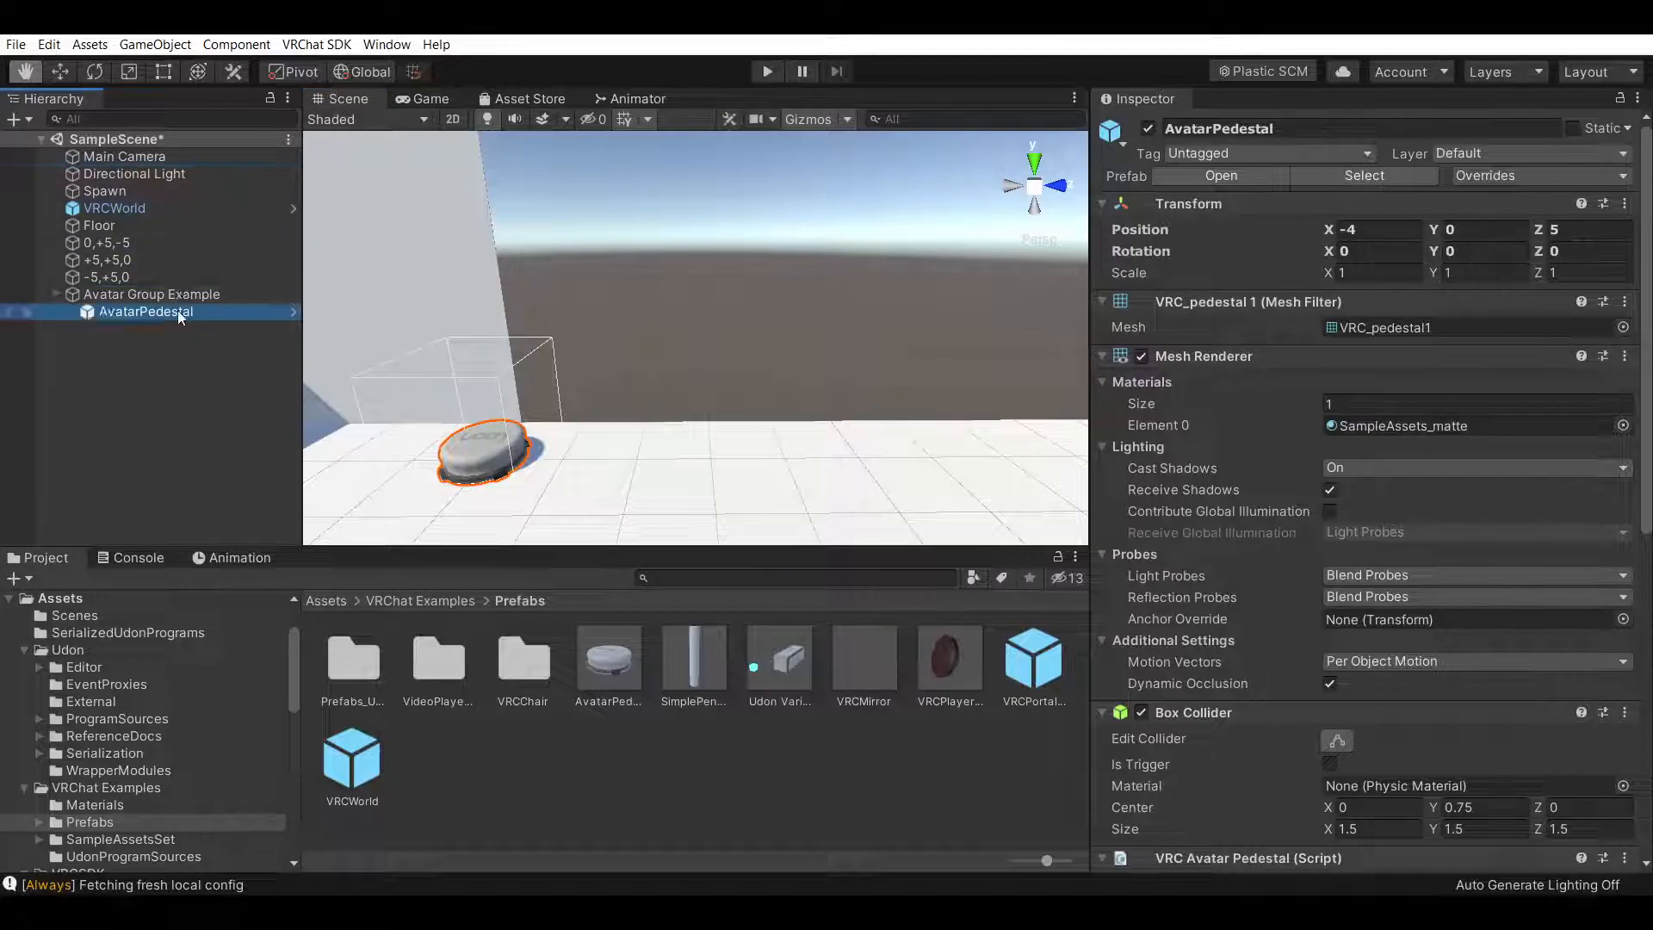
pyautogui.click(60, 72)
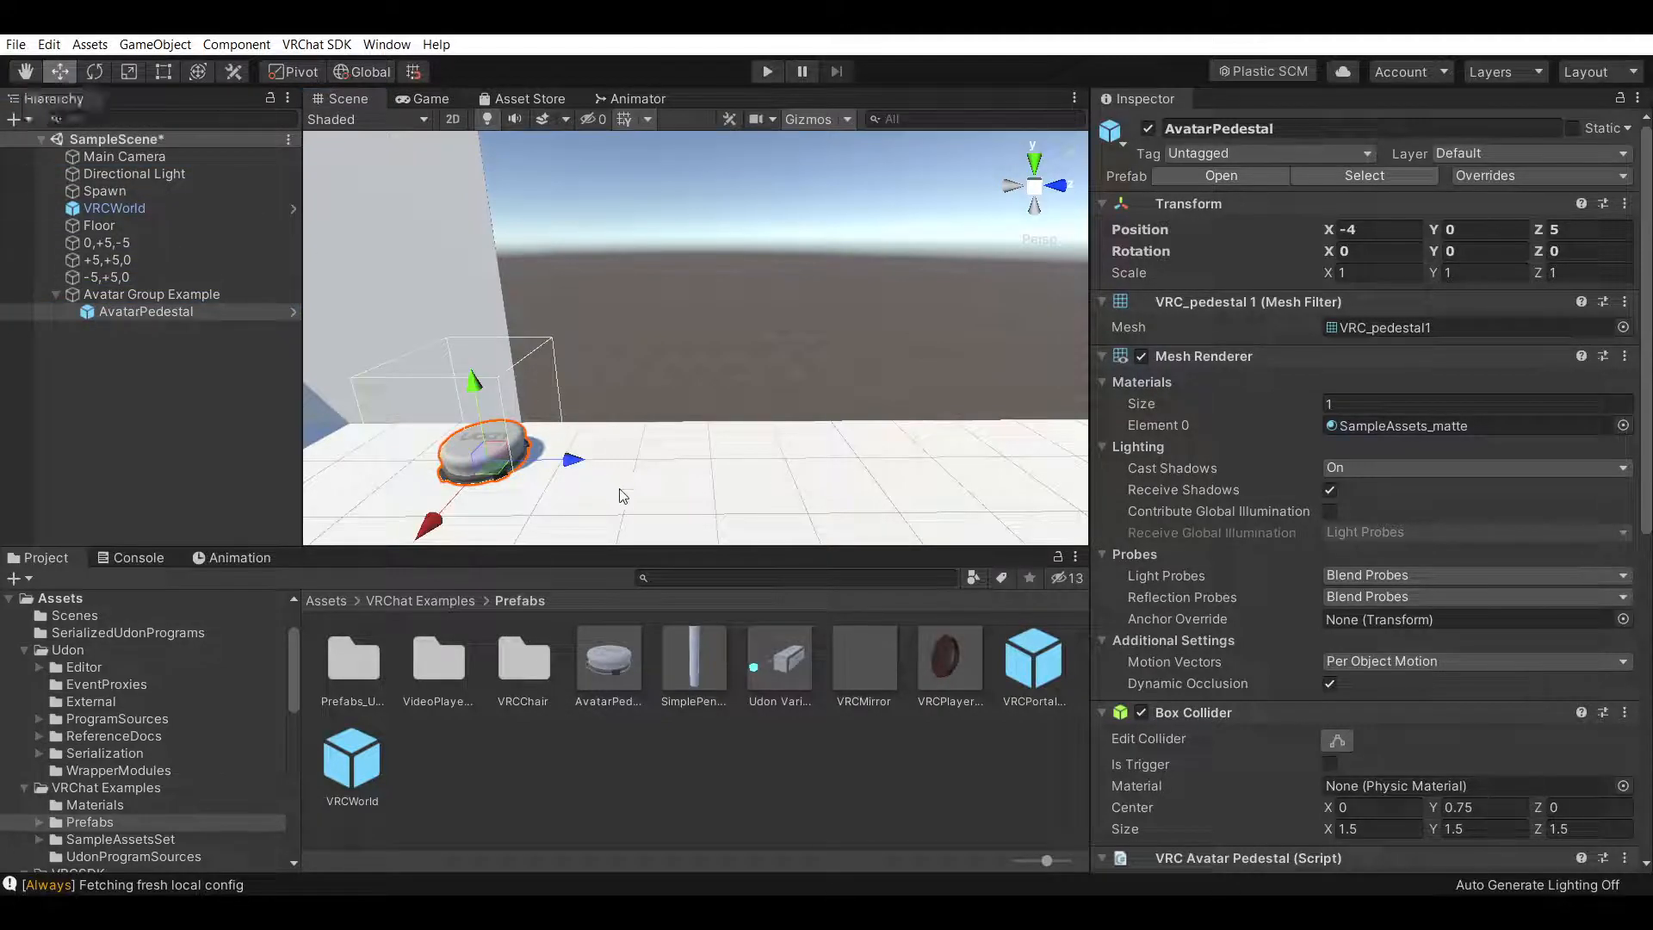
pyautogui.moveTo(582, 468); pyautogui.dragTo(713, 465)
pyautogui.moveTo(897, 462); pyautogui.dragTo(886, 484, button='right')
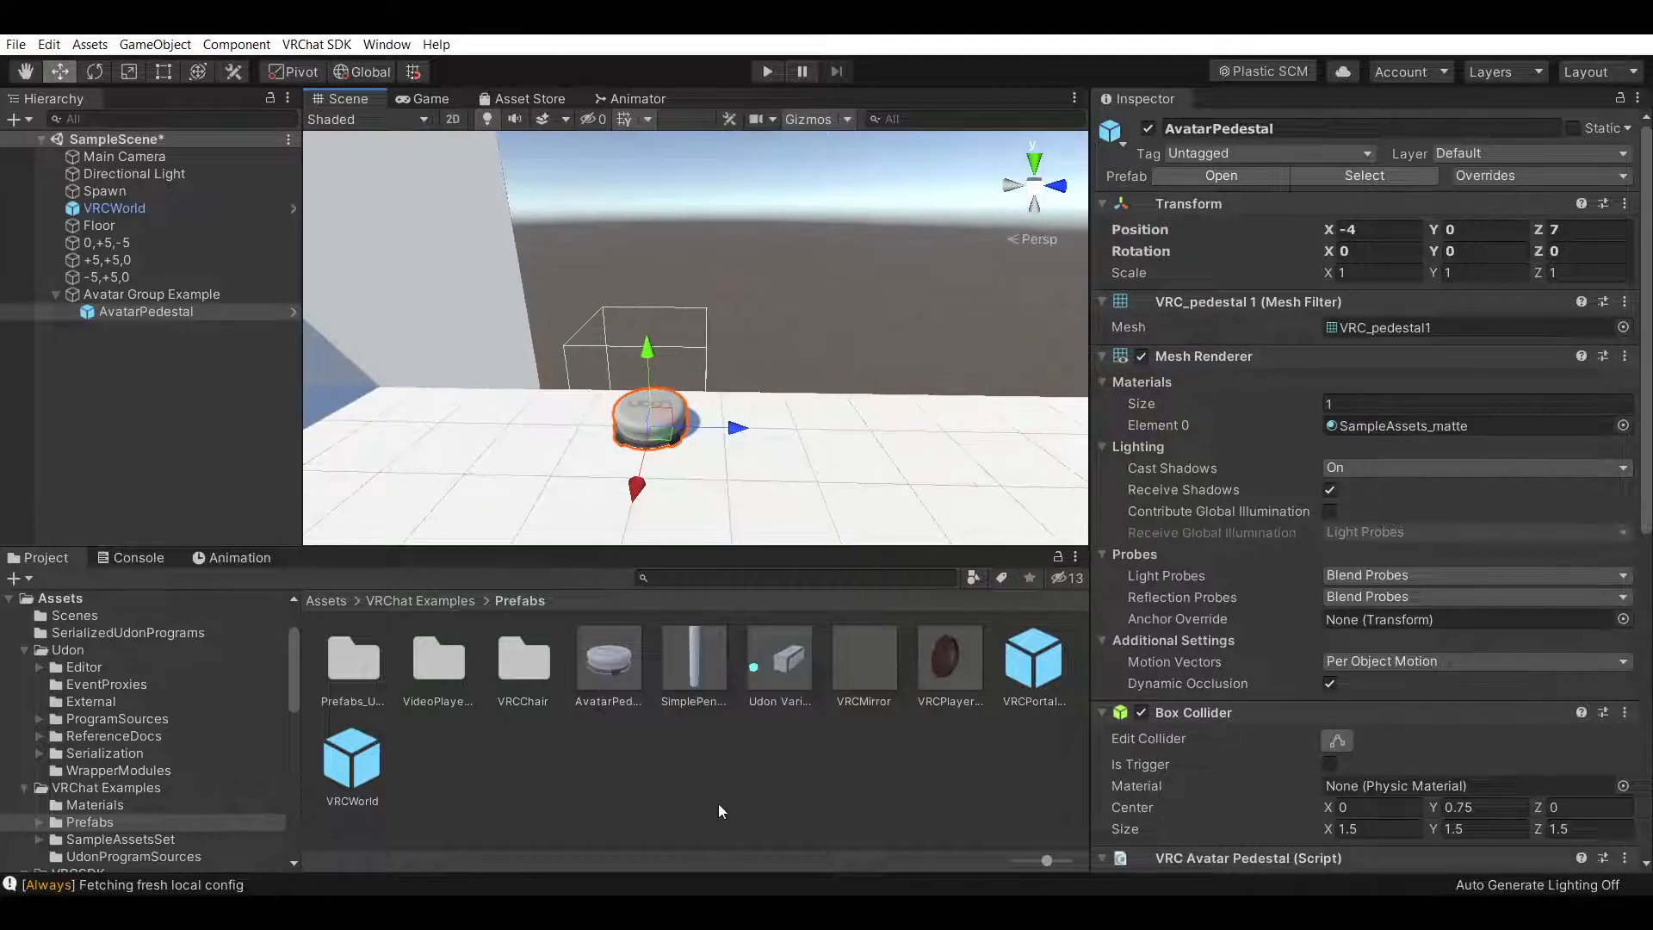
# Rename the pedestal to Avatar 1
pyautogui.click(1336, 131)
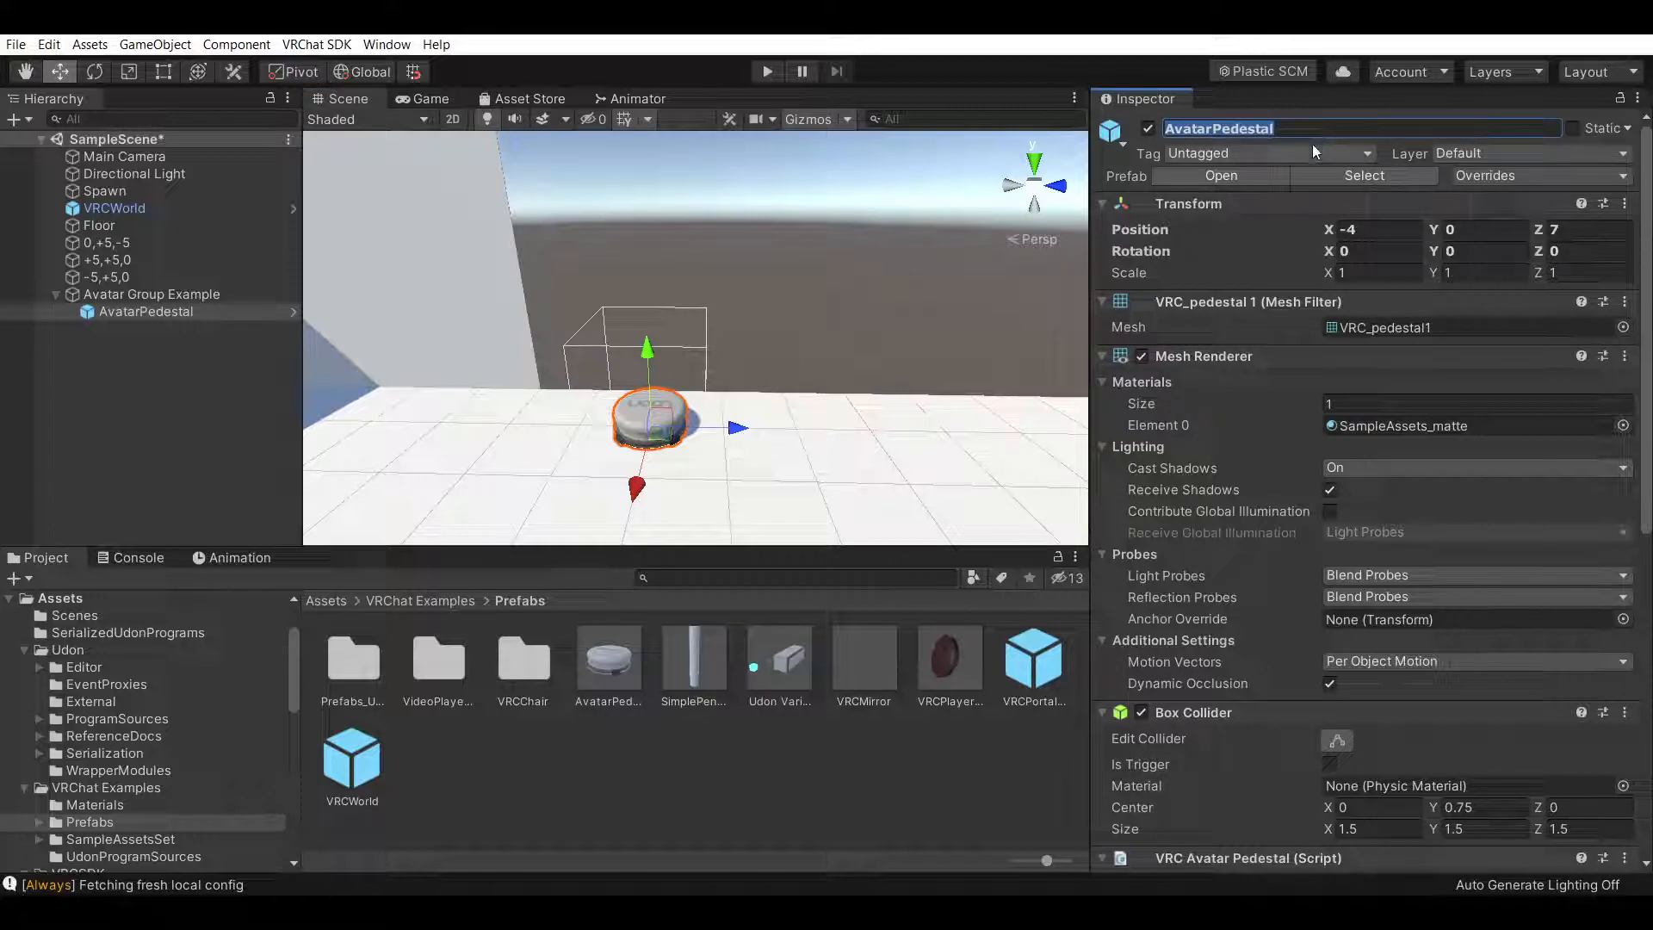
pyautogui.write('Avatar 1')
pyautogui.press('Return')
# Open the VRChat SDK control panel and dock it beside the Inspector
pyautogui.moveTo(918, 255); pyautogui.dragTo(937, 297, button='right')
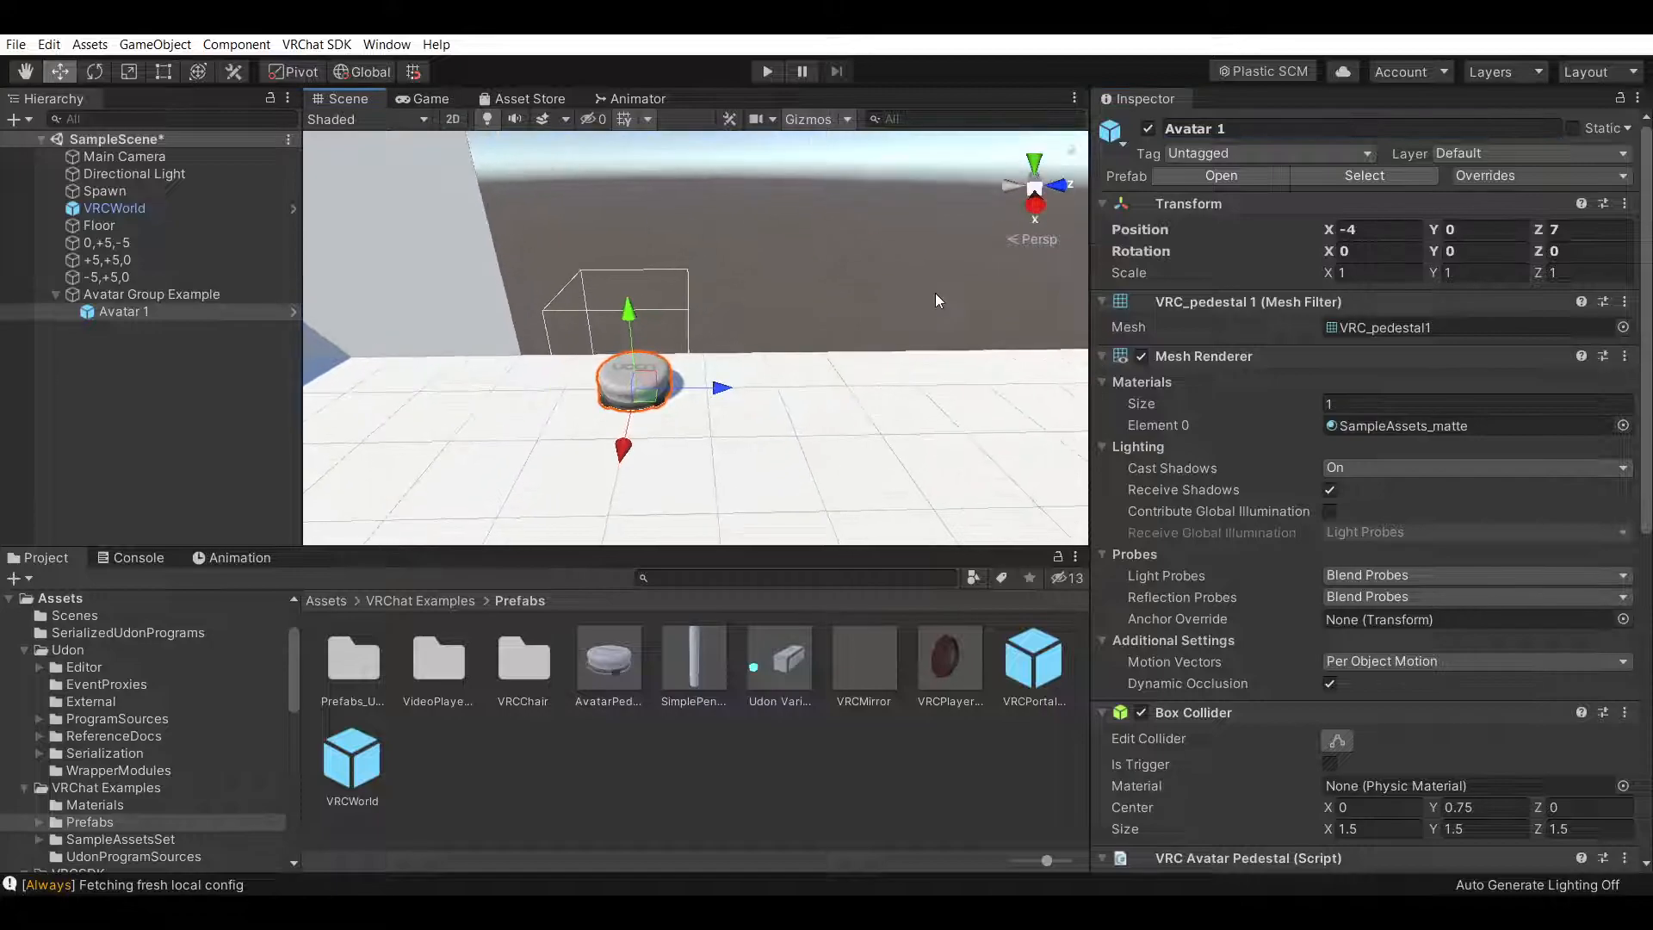
pyautogui.scroll(-5, 1371, 359)
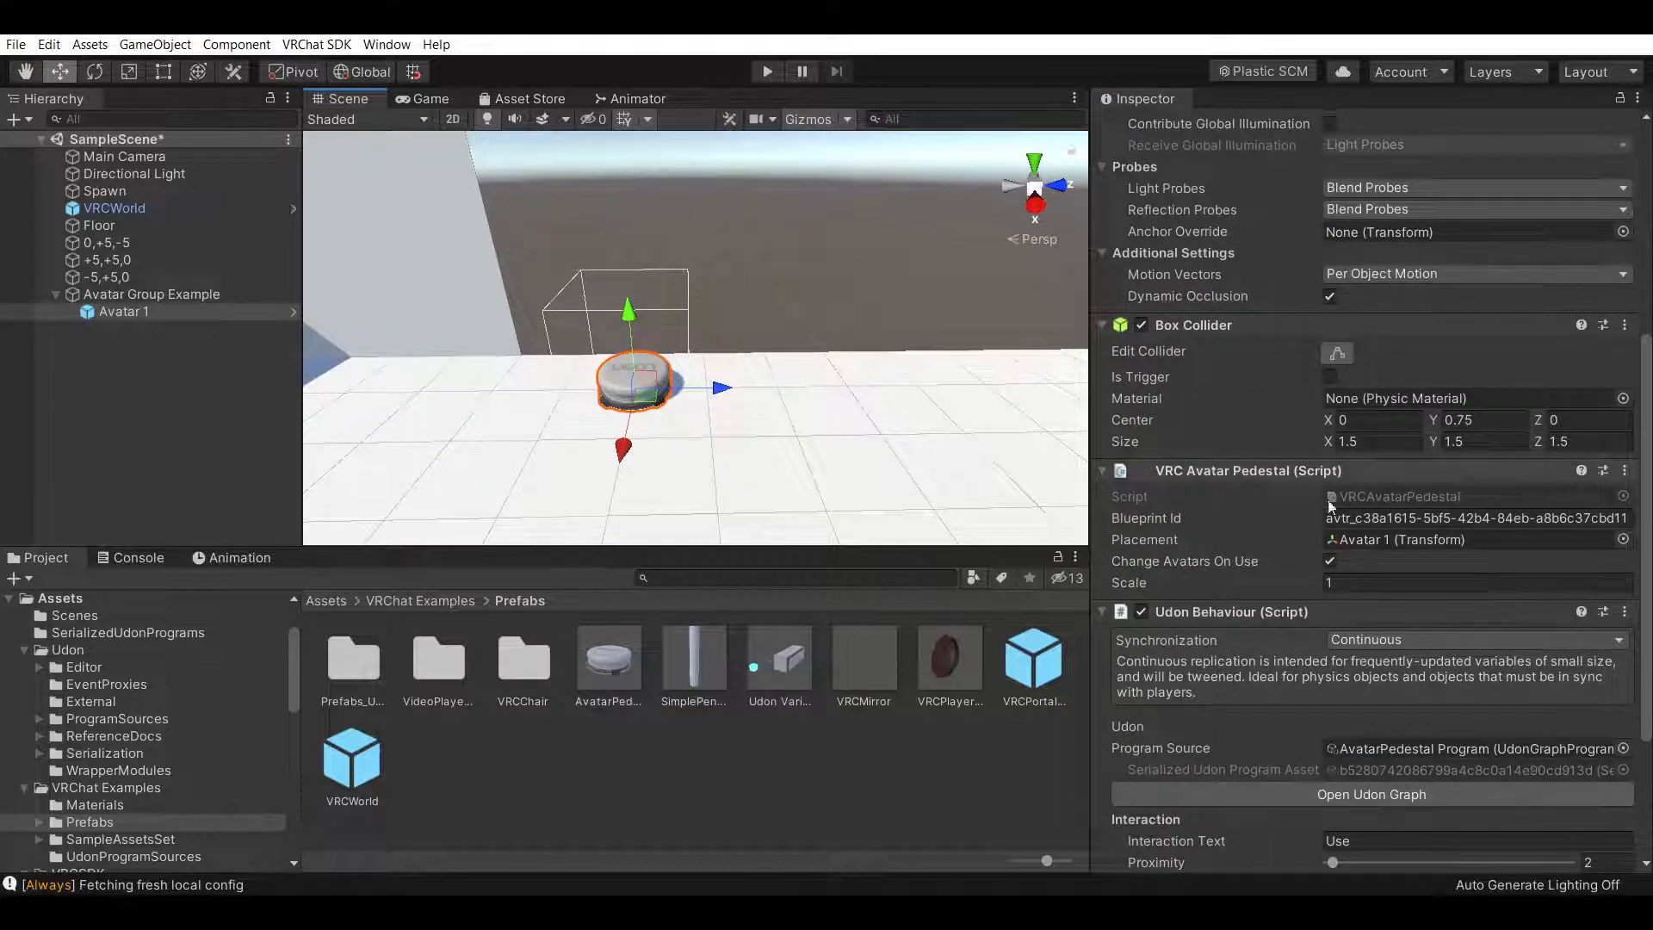
pyautogui.scroll(5, 1269, 252)
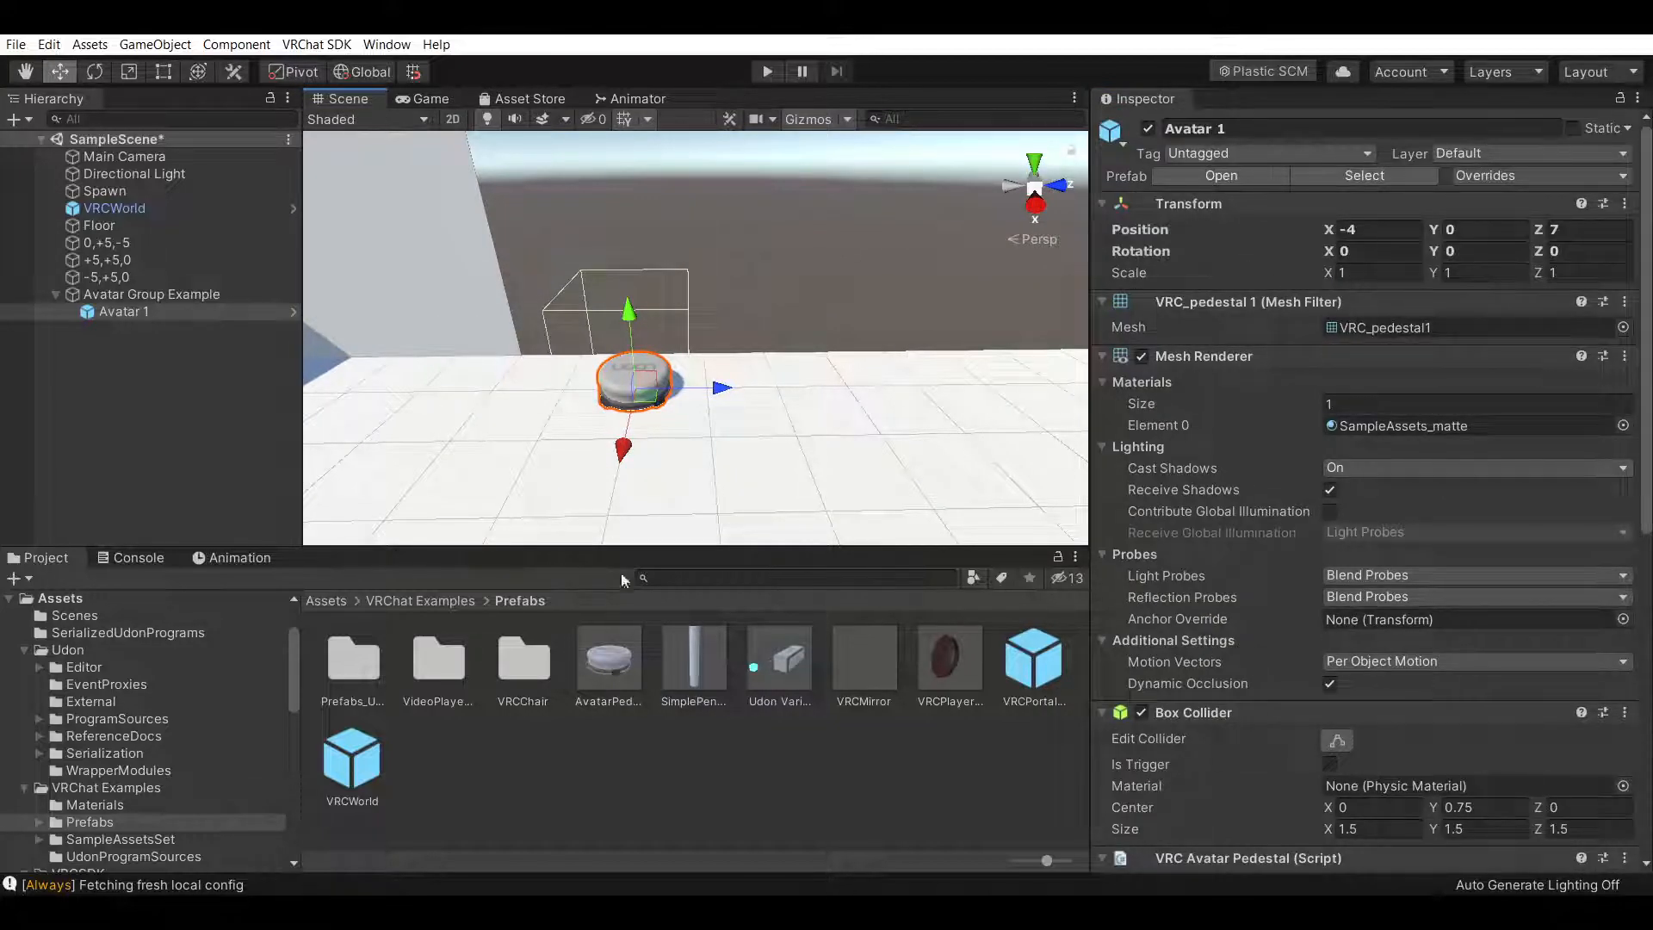
pyautogui.click(316, 44)
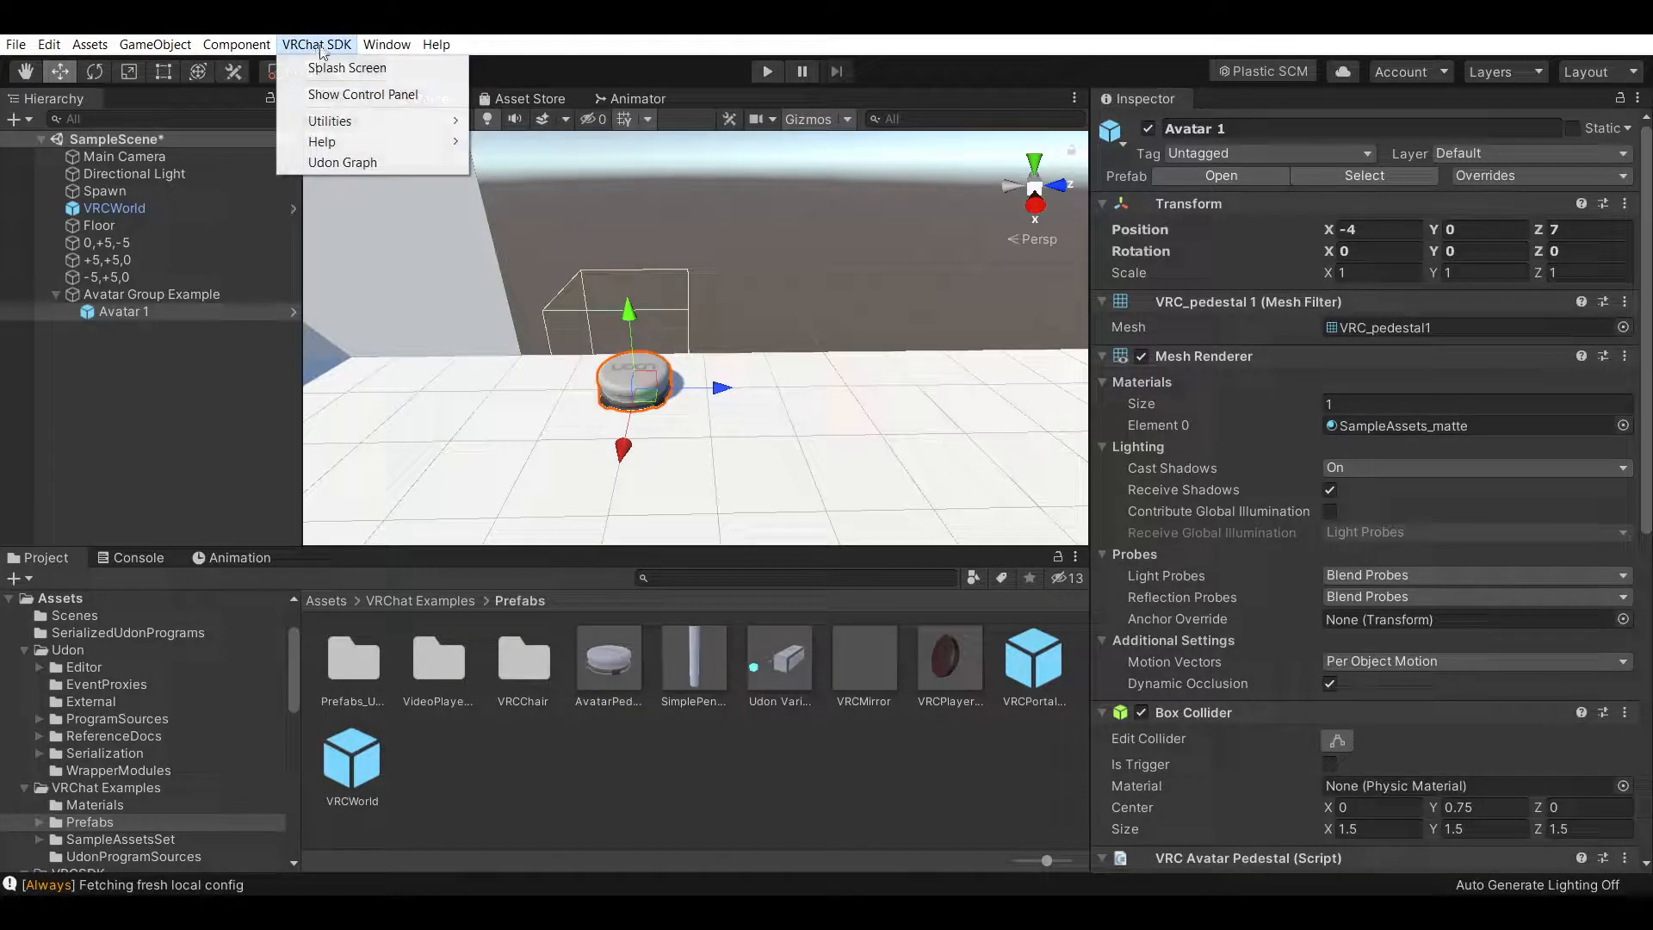
pyautogui.click(371, 97)
pyautogui.moveTo(1135, 163); pyautogui.dragTo(1232, 110)
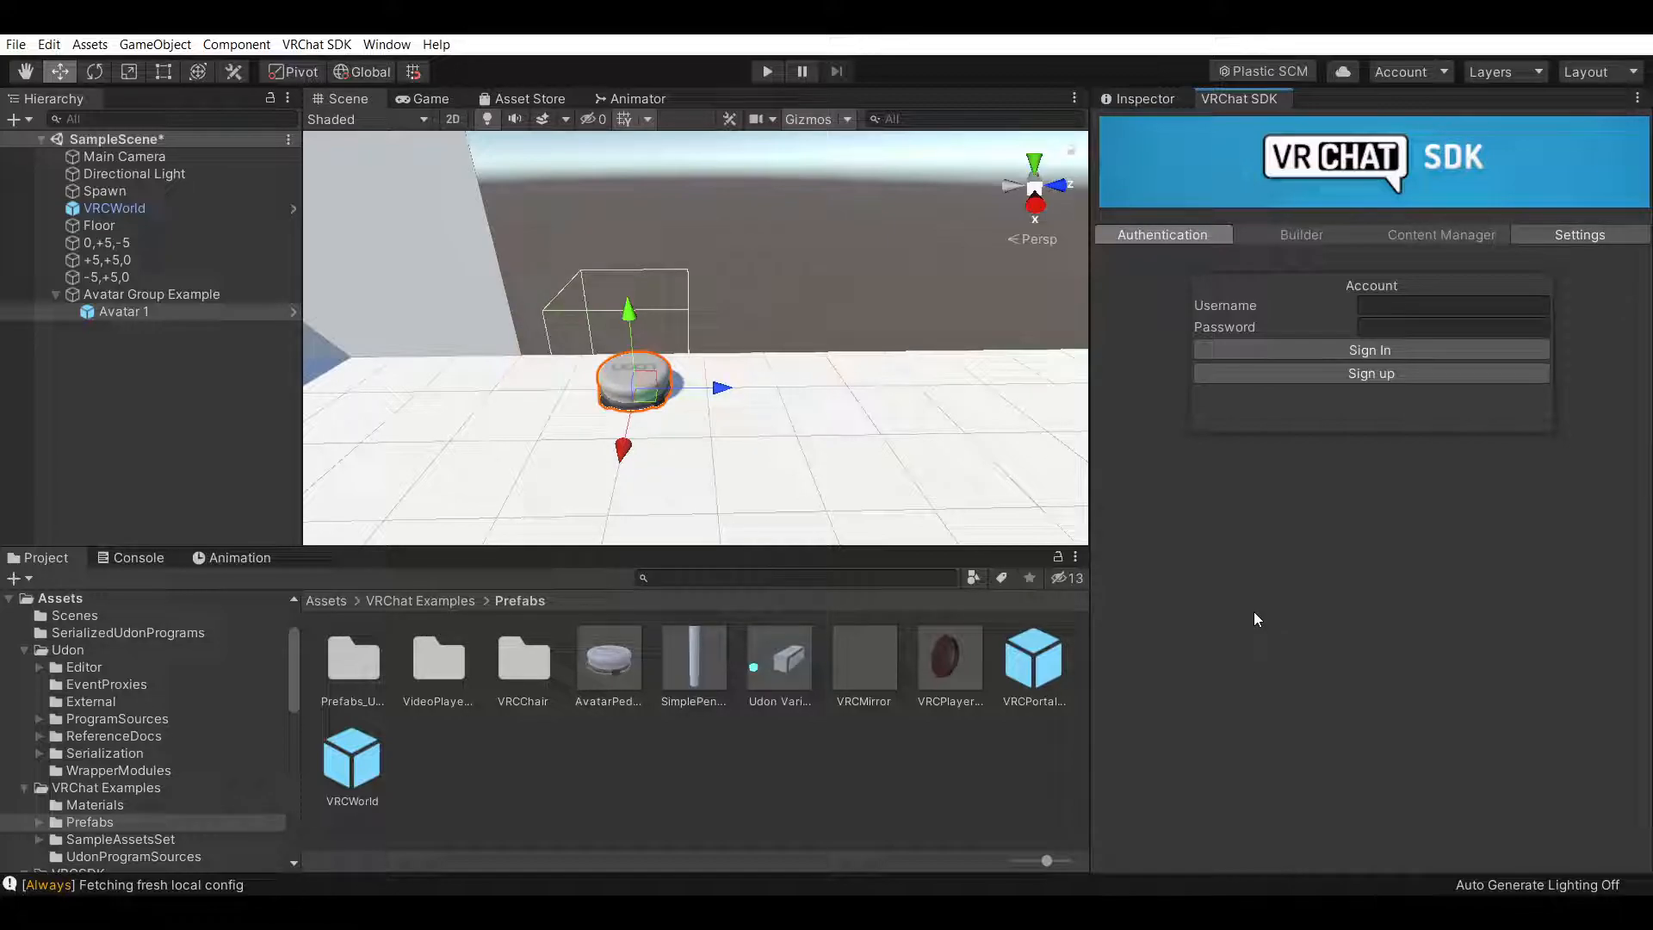
# Return to the Inspector and scroll through Avatar 1's pedestal components
pyautogui.click(1154, 100)
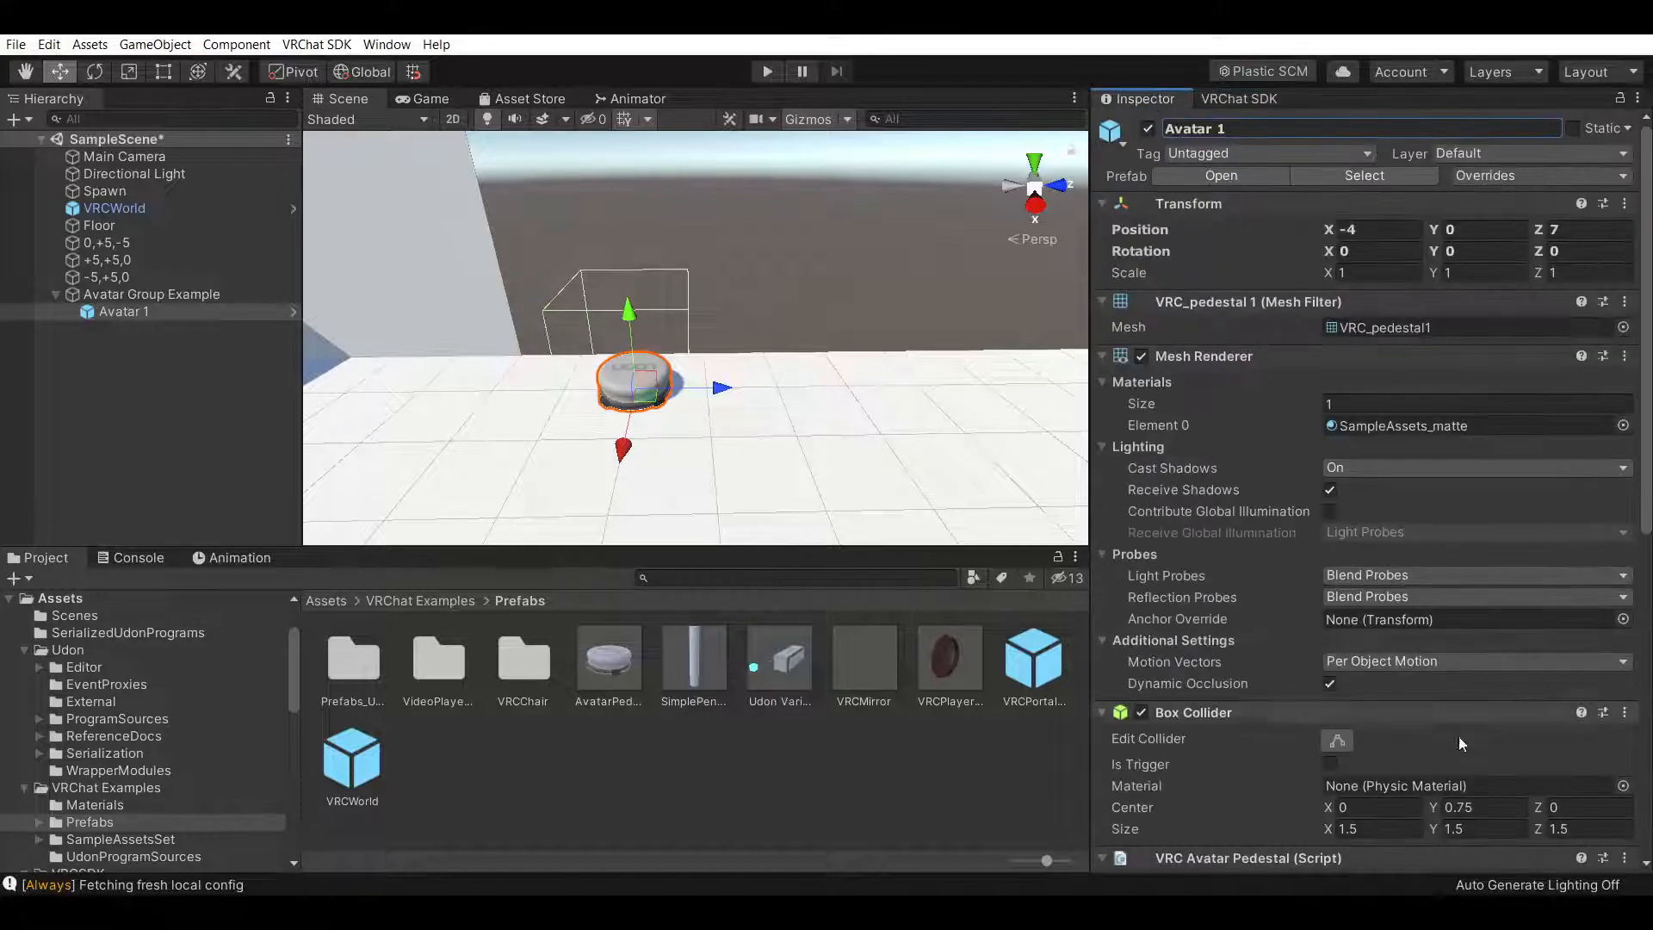
pyautogui.scroll(-5, 1450, 293)
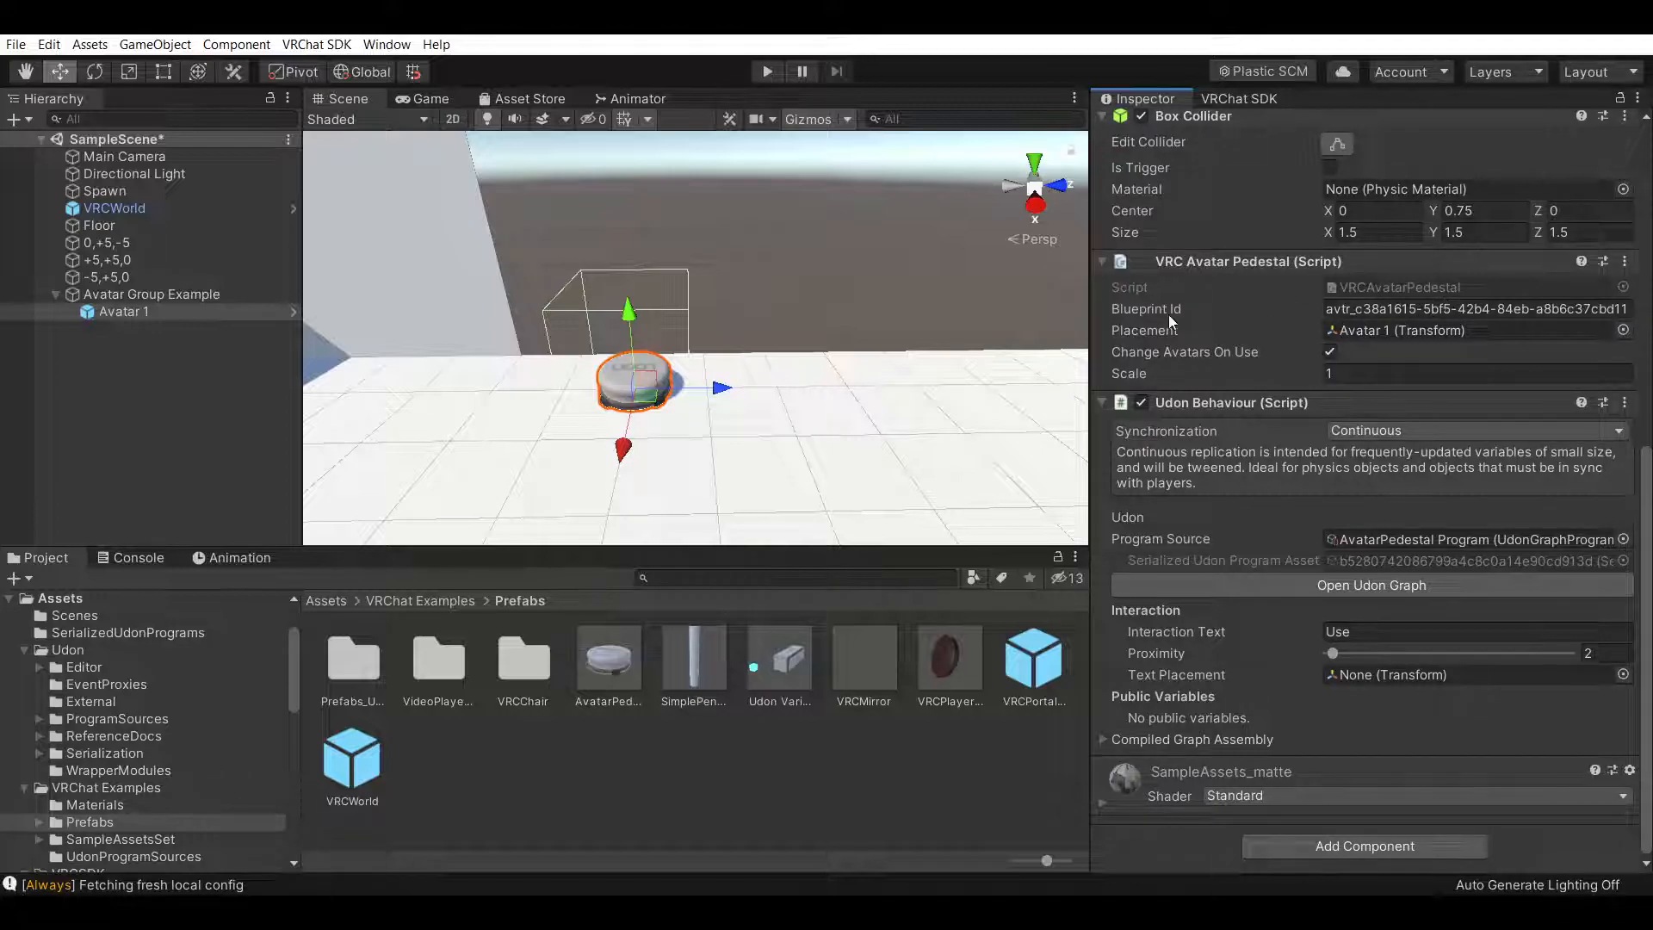
# Replace Avatar 1's pedestal Blueprint Id with the placeholder text asdf d
pyautogui.click(1375, 311)
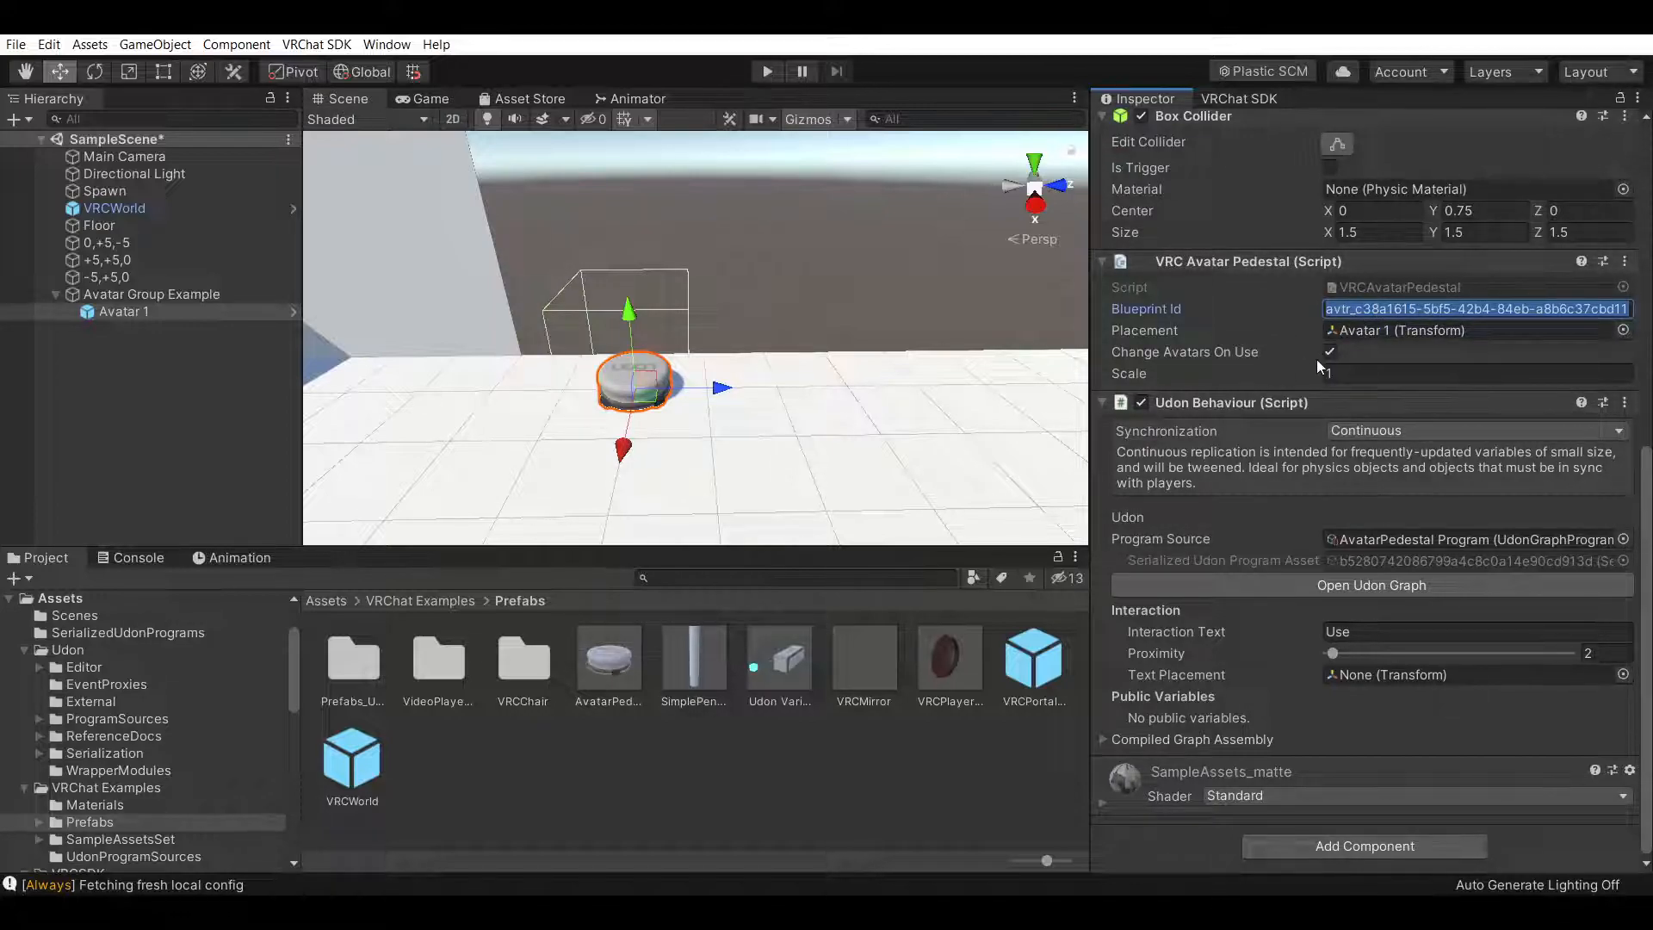
pyautogui.press('BackSpace')
pyautogui.write('asdf d')
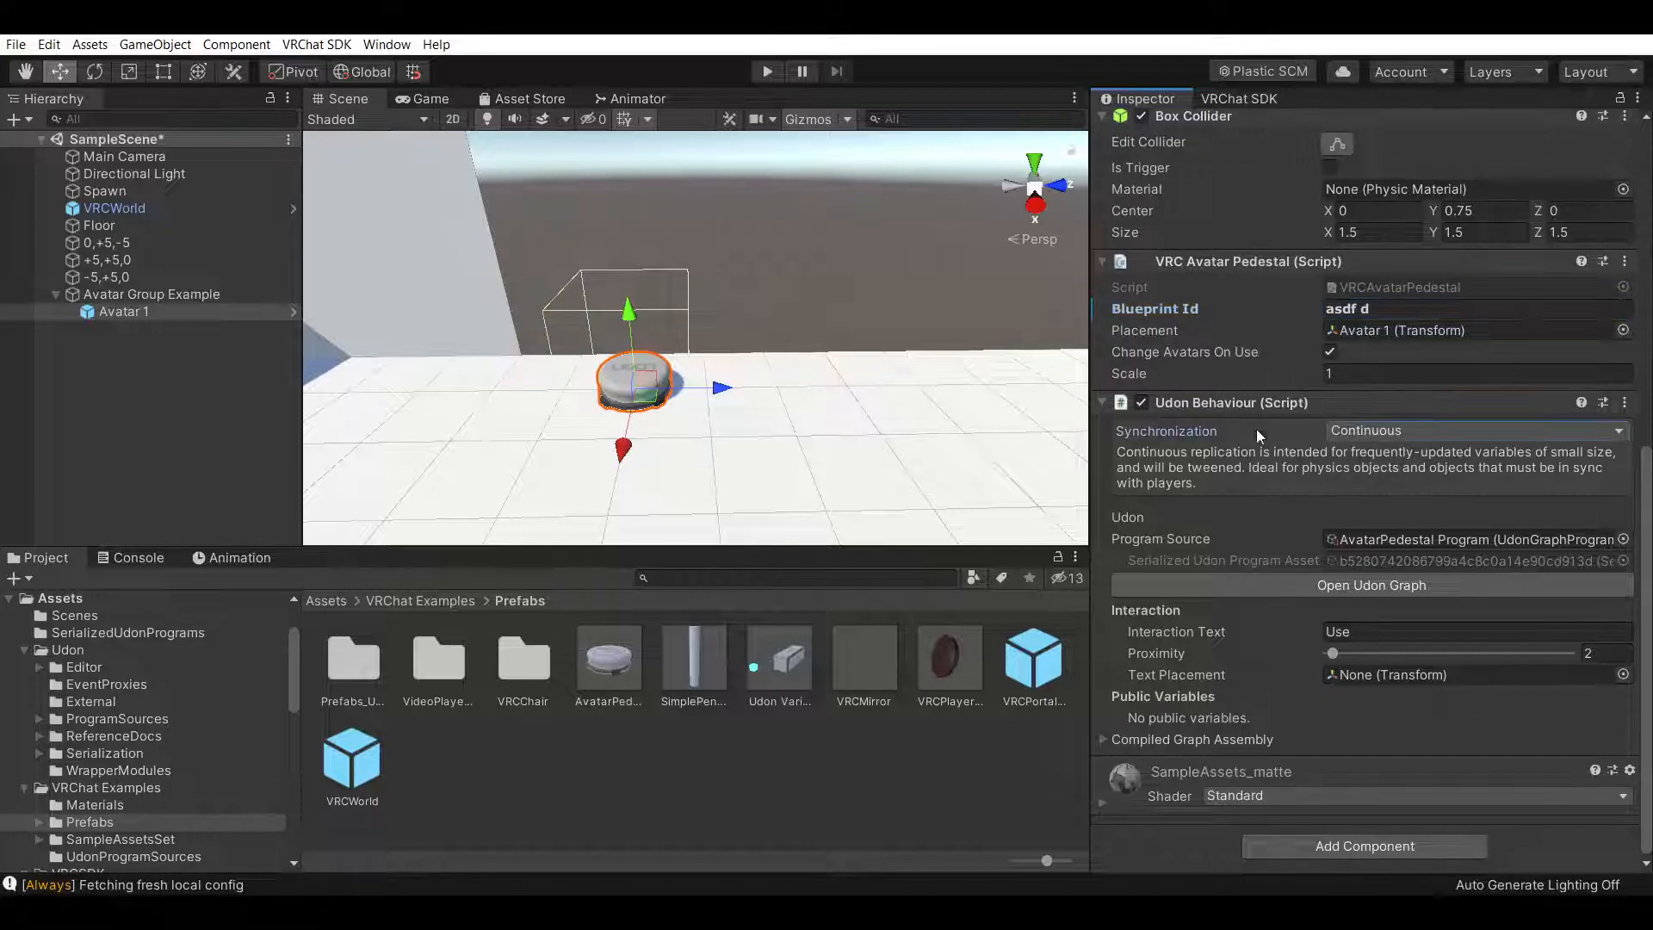
# Duplicate the Avatar 1 pedestal inside Avatar Group Example
pyautogui.scroll(10, 1261, 414)
pyautogui.scroll(-5, 1248, 623)
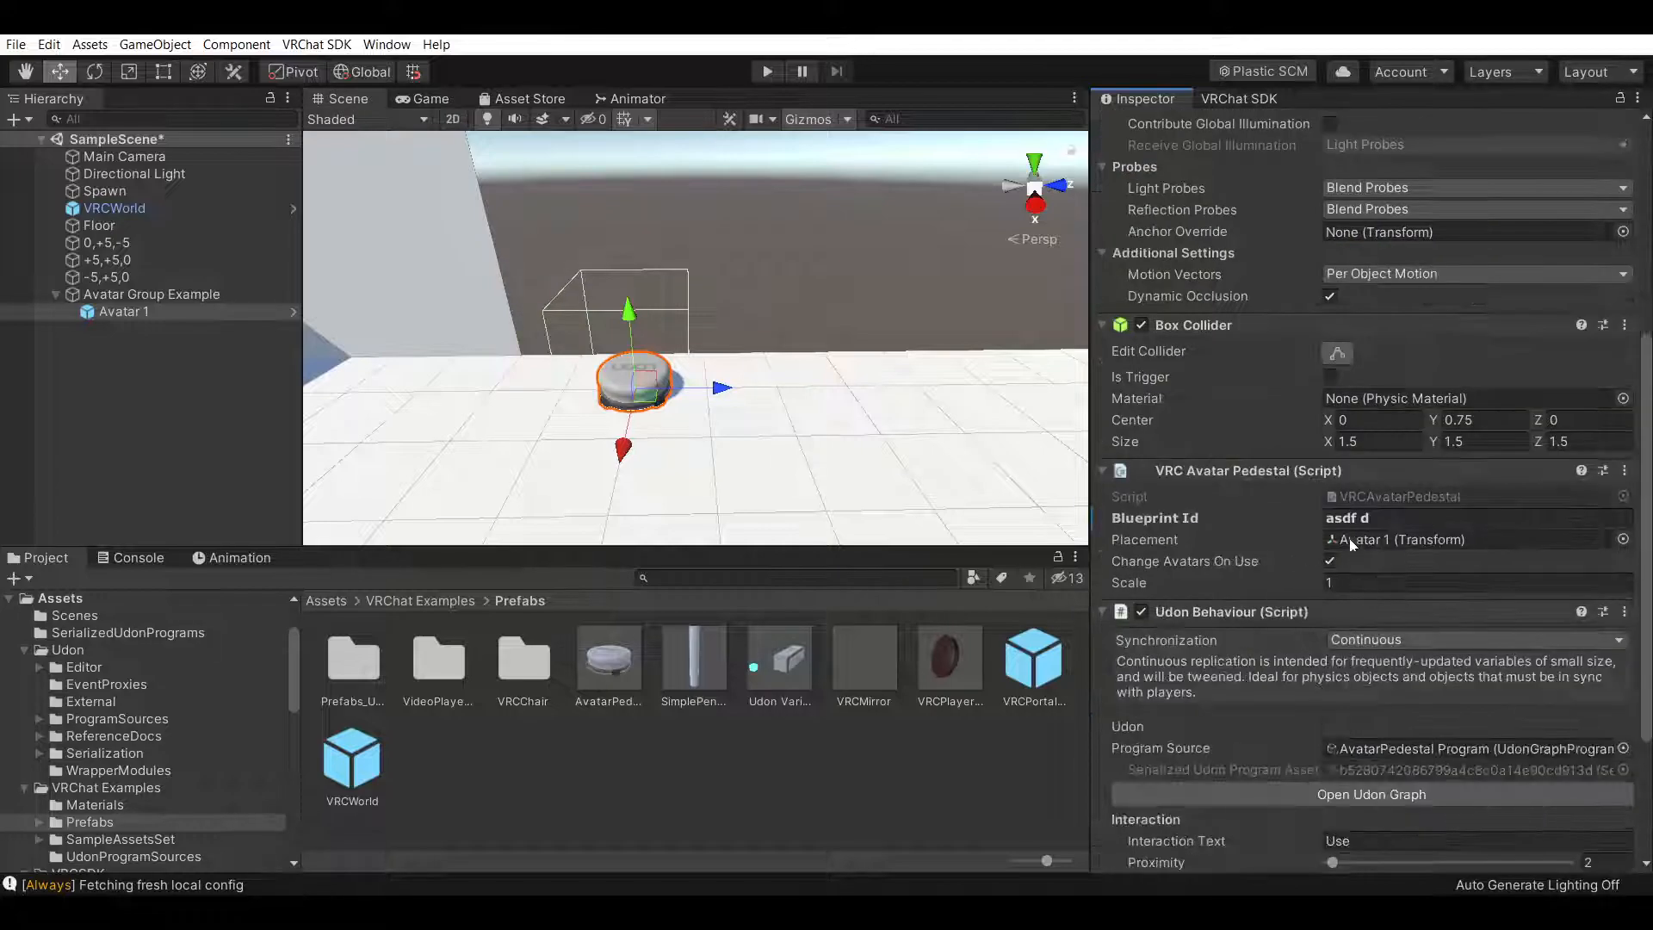
pyautogui.scroll(5, 1213, 575)
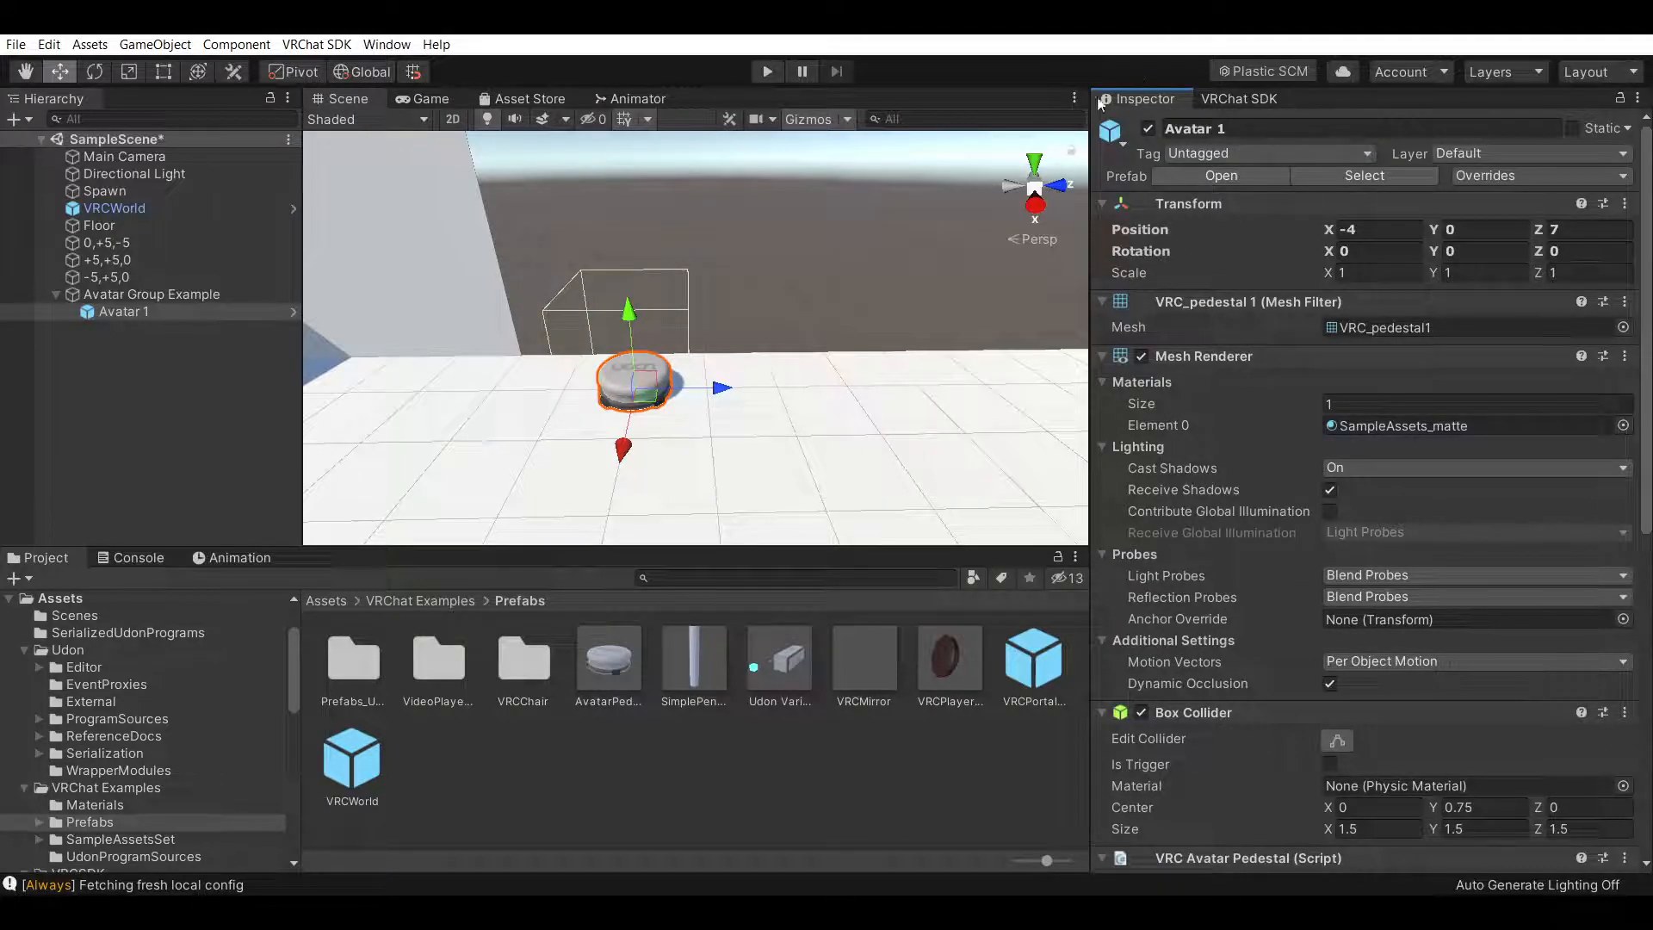
pyautogui.click(175, 336)
pyautogui.click(157, 312)
pyautogui.rightClick(167, 315)
pyautogui.click(222, 393)
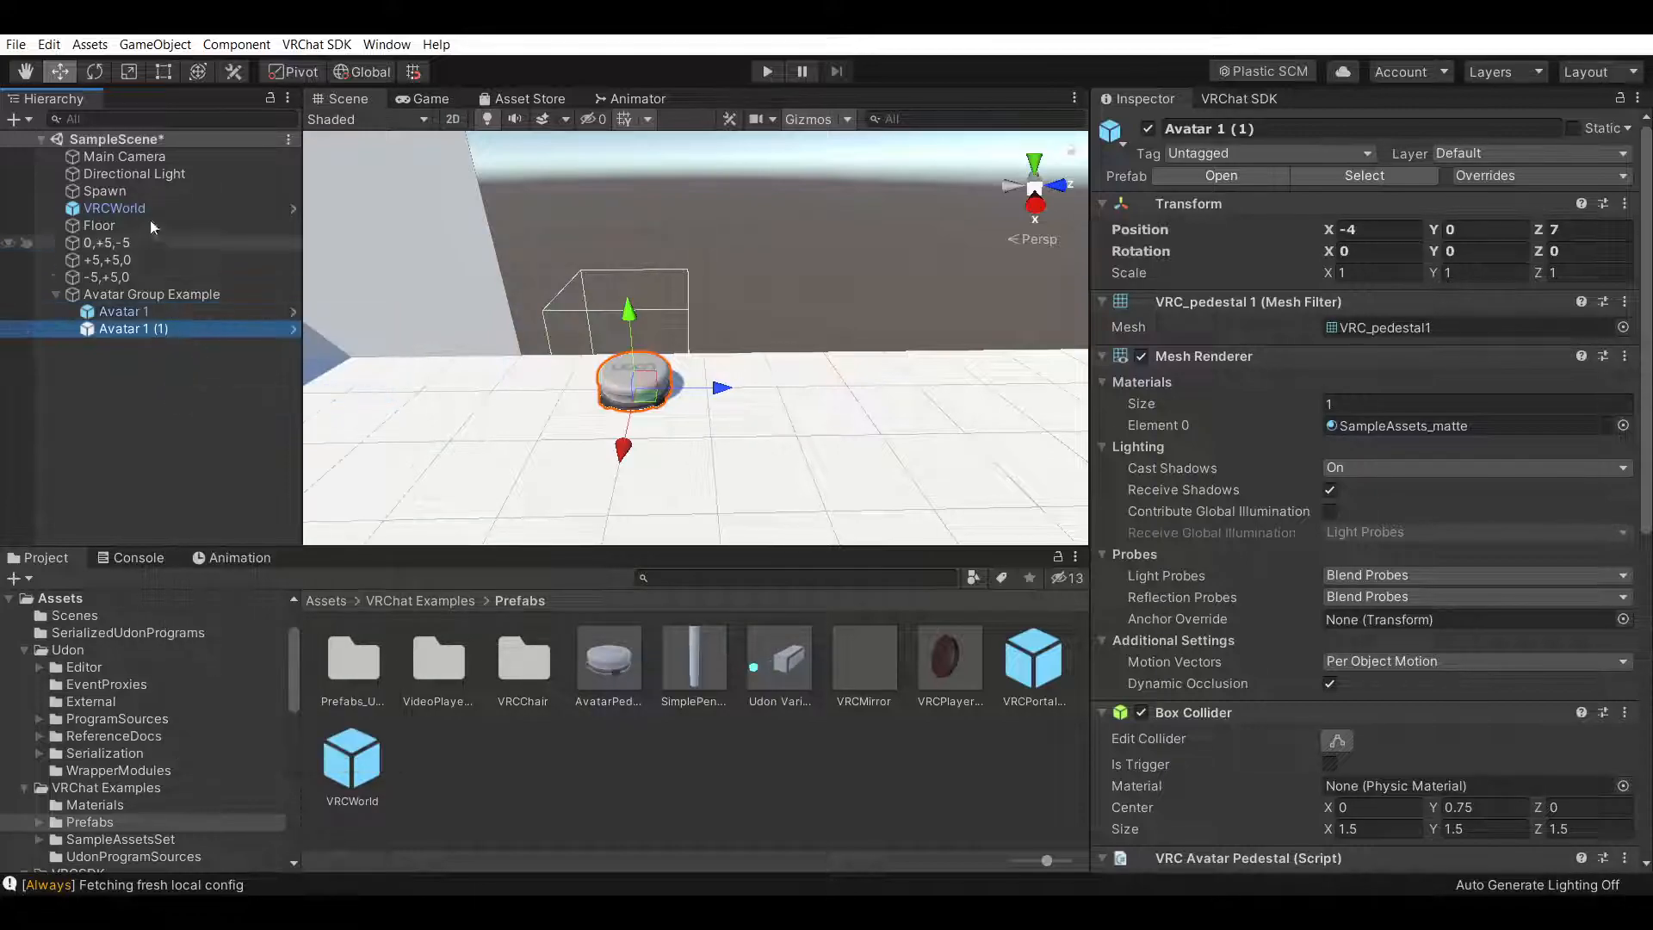
# Move the duplicate pedestal to about Z 9 and rename it Avatar 2
pyautogui.moveTo(720, 380); pyautogui.dragTo(857, 397)
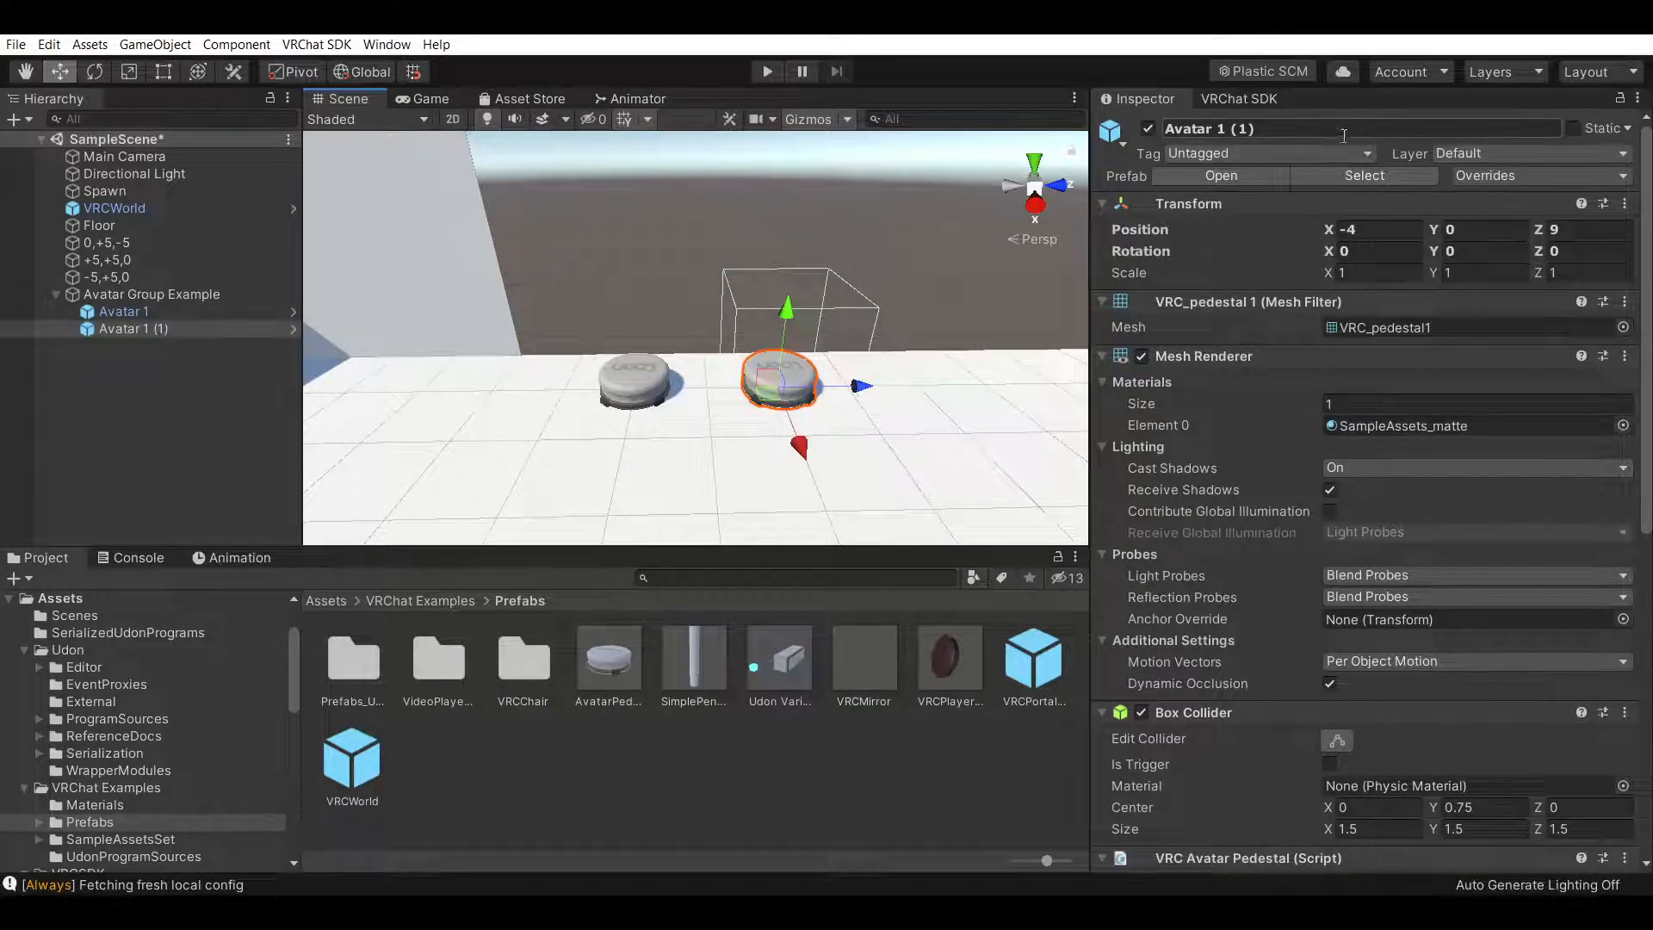
pyautogui.write('2')
# Set Avatar 2's pedestal Blueprint Id to the placeholder text asdfaser
pyautogui.scroll(-10, 1224, 568)
pyautogui.click(1376, 310)
pyautogui.write('asdfaser')
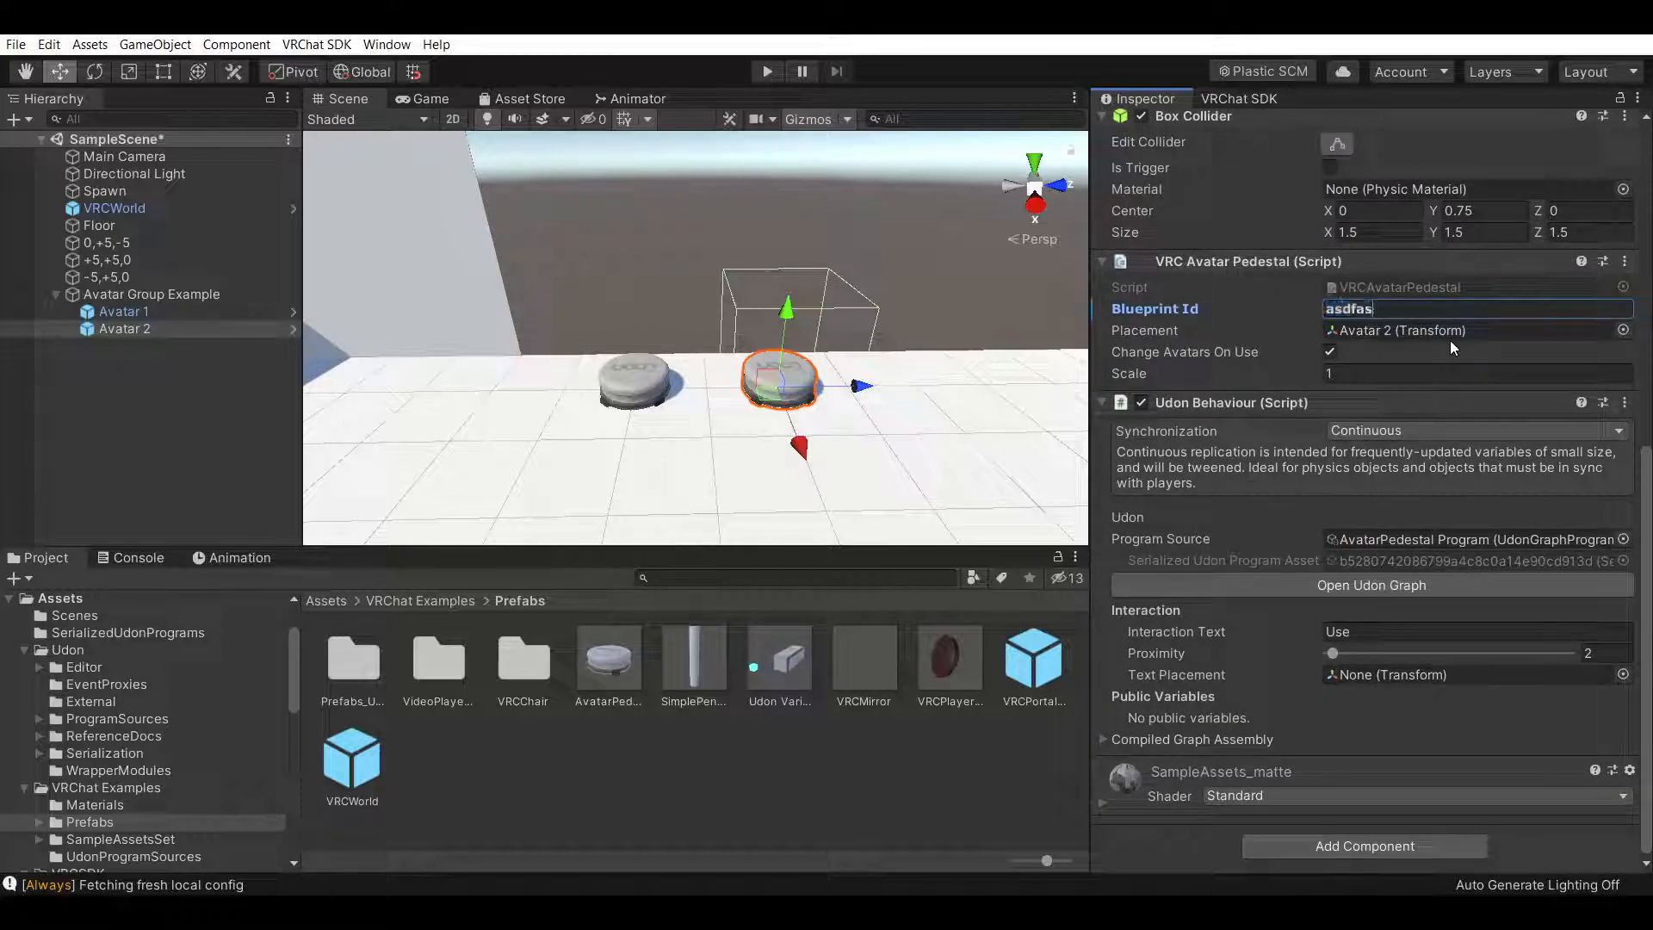
# Inspect the two avatar pedestals side by side in the Scene view
pyautogui.click(896, 799)
pyautogui.click(229, 384)
pyautogui.scroll(-2, 861, 278)
pyautogui.moveTo(863, 283); pyautogui.dragTo(945, 284, button='middle')
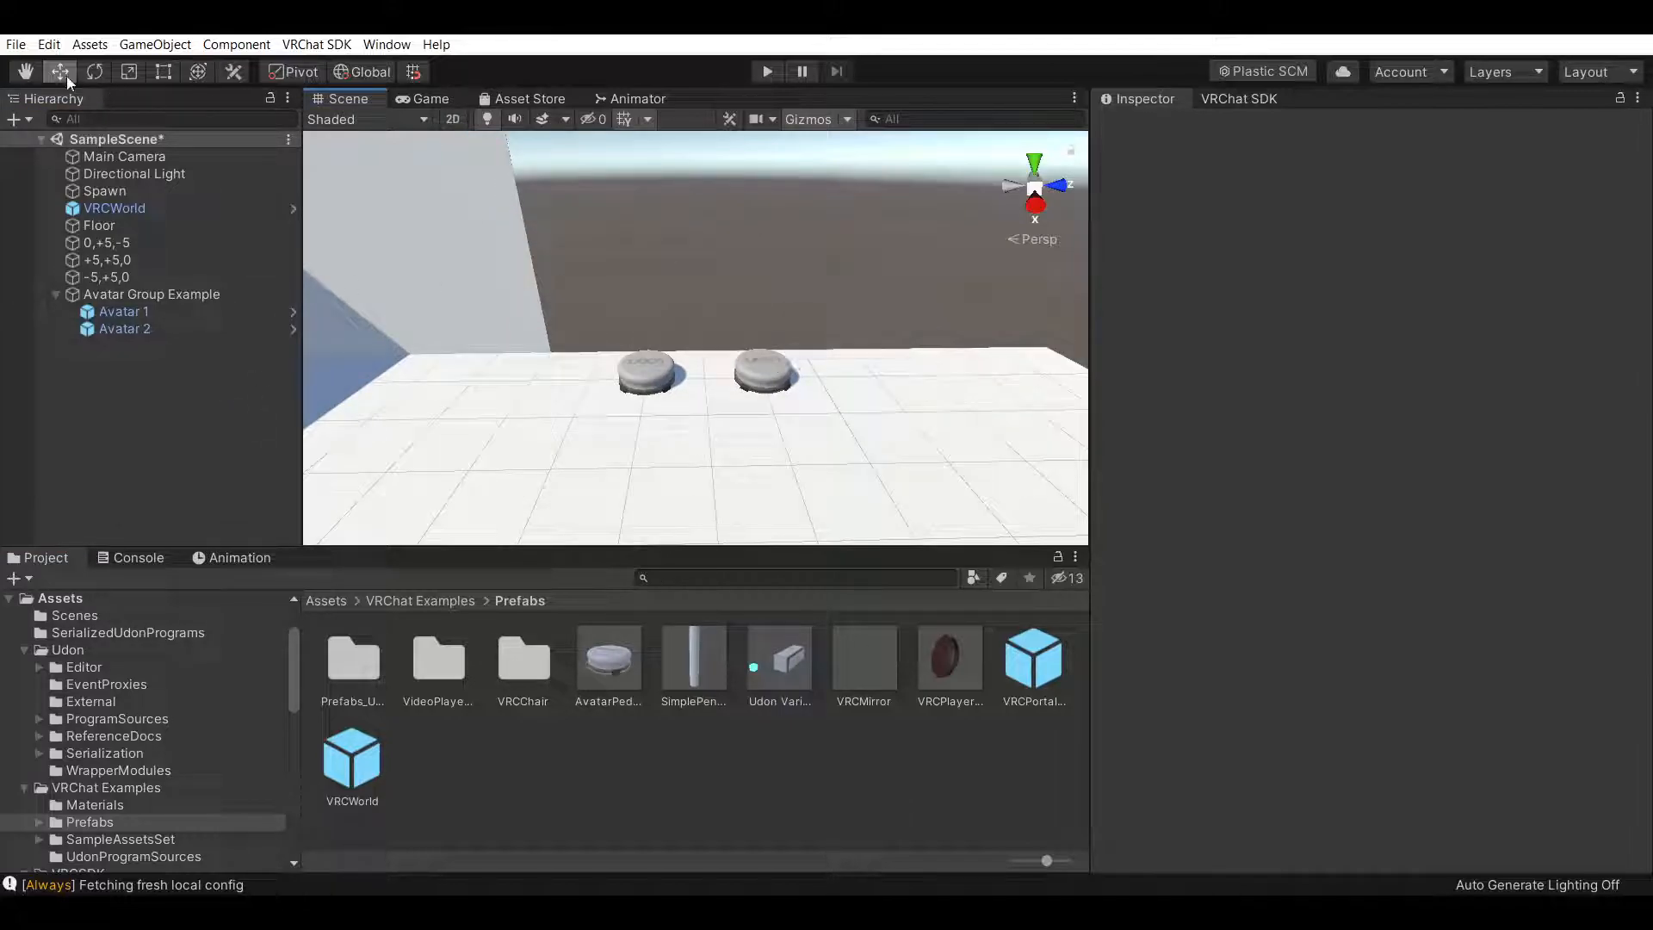
pyautogui.scroll(3, 886, 312)
pyautogui.click(210, 318)
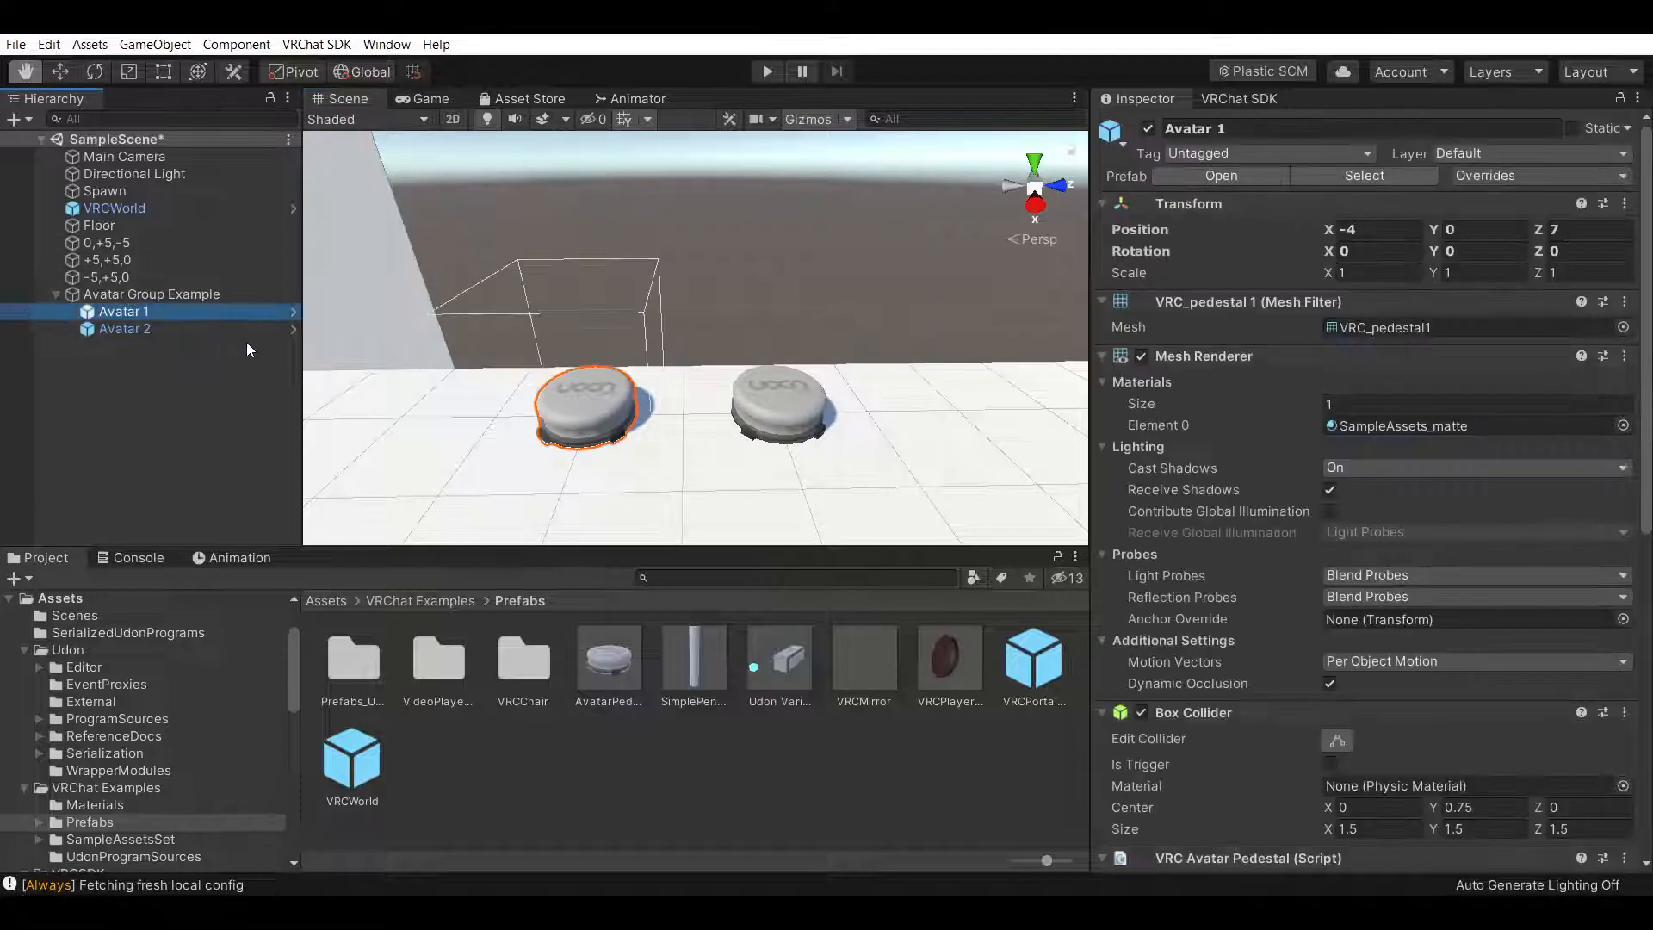
pyautogui.click(216, 325)
pyautogui.click(232, 369)
pyautogui.moveTo(895, 338); pyautogui.dragTo(463, 274, button='right')
pyautogui.moveTo(779, 322)
pyautogui.mouseDown(button='right')
pyautogui.moveTo(690, 310)
pyautogui.moveTo(783, 358)
pyautogui.moveTo(698, 266)
pyautogui.moveTo(766, 359)
pyautogui.moveTo(875, 365)
pyautogui.moveTo(806, 379)
pyautogui.moveTo(797, 349)
pyautogui.mouseUp(button='right')
pyautogui.scroll(5, 708, 288)
pyautogui.scroll(-5, 819, 351)
pyautogui.scroll(-2, 795, 359)
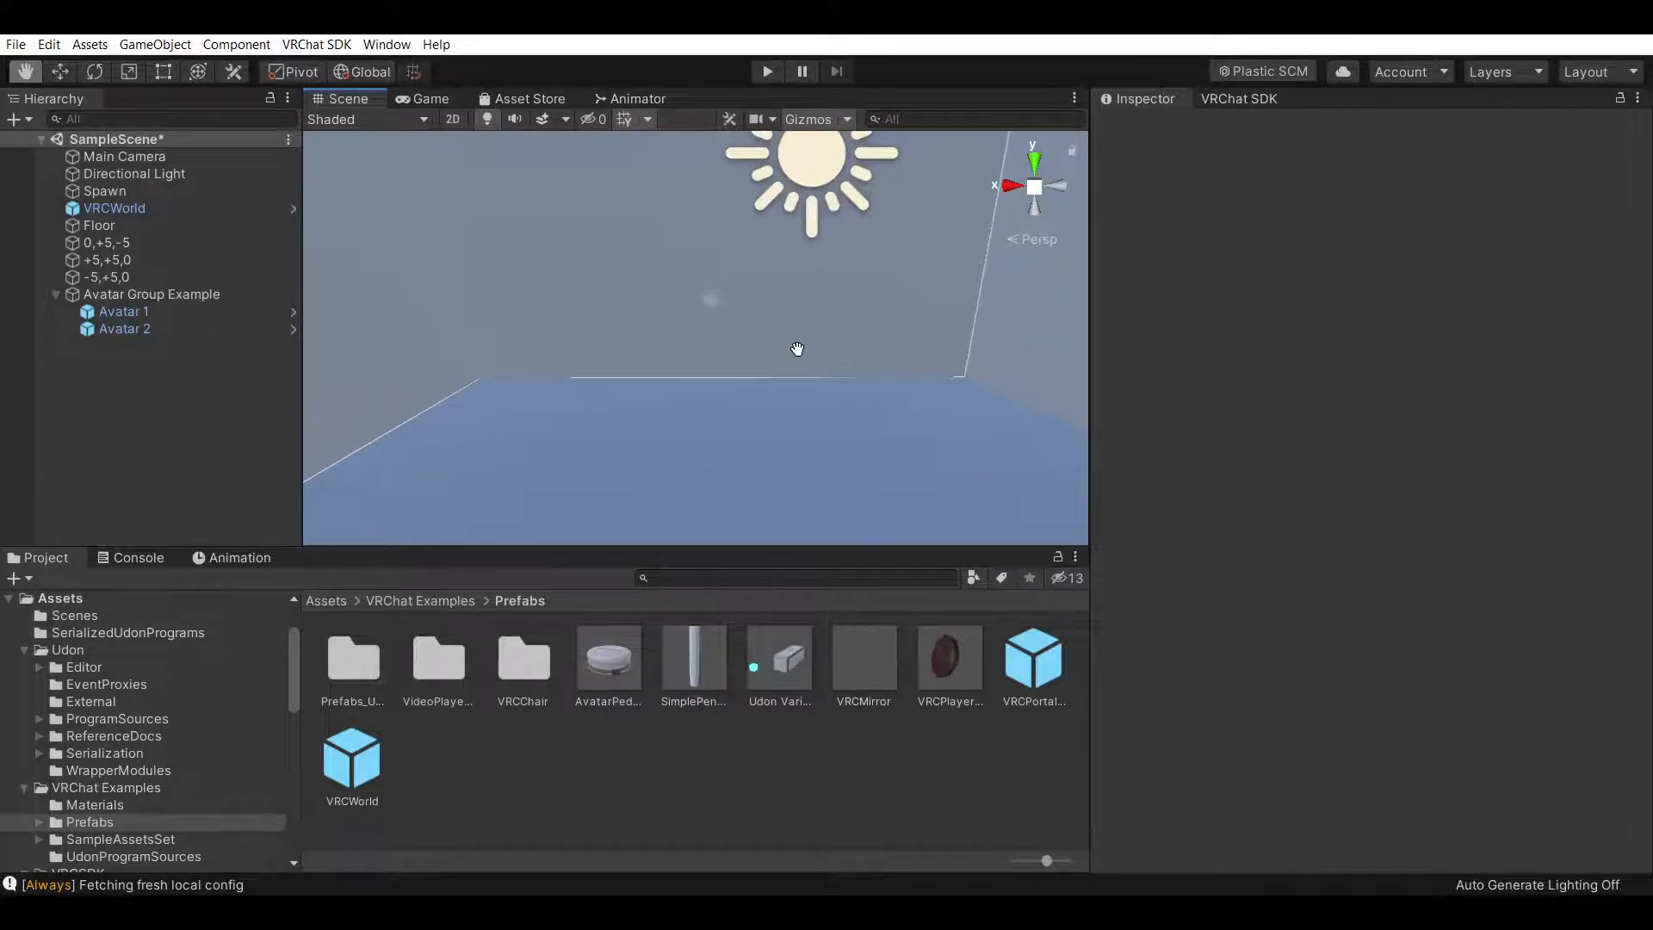
# Browse the VRCSDK and VRChat Examples project folders for available prefabs
pyautogui.click(704, 801)
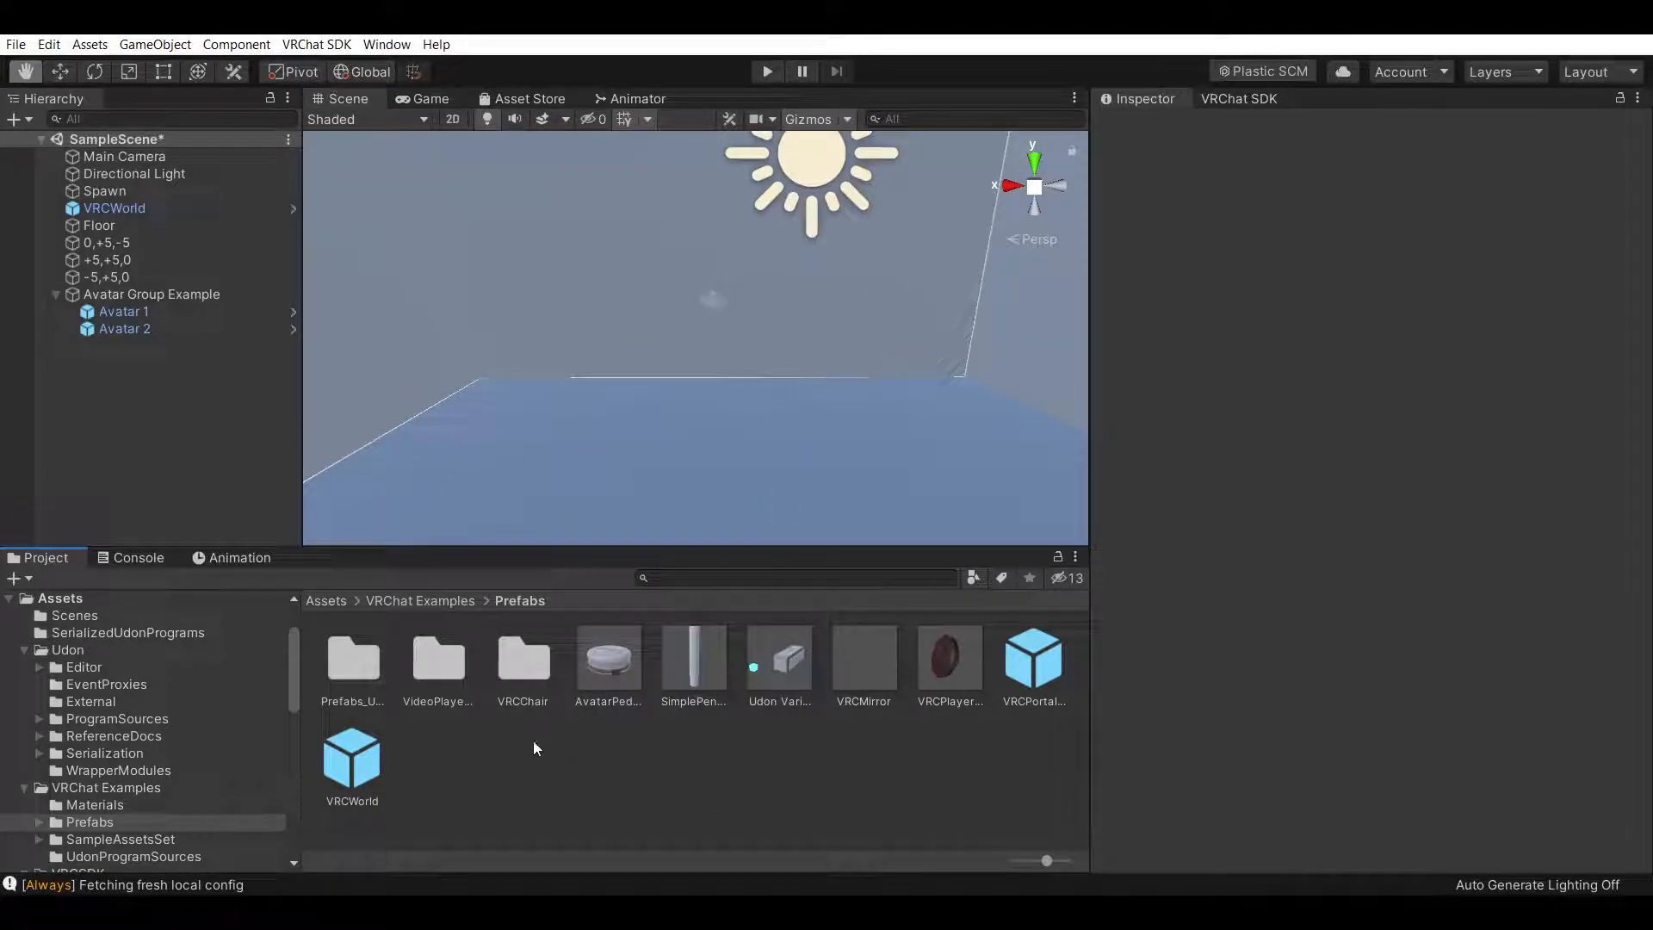
pyautogui.click(426, 601)
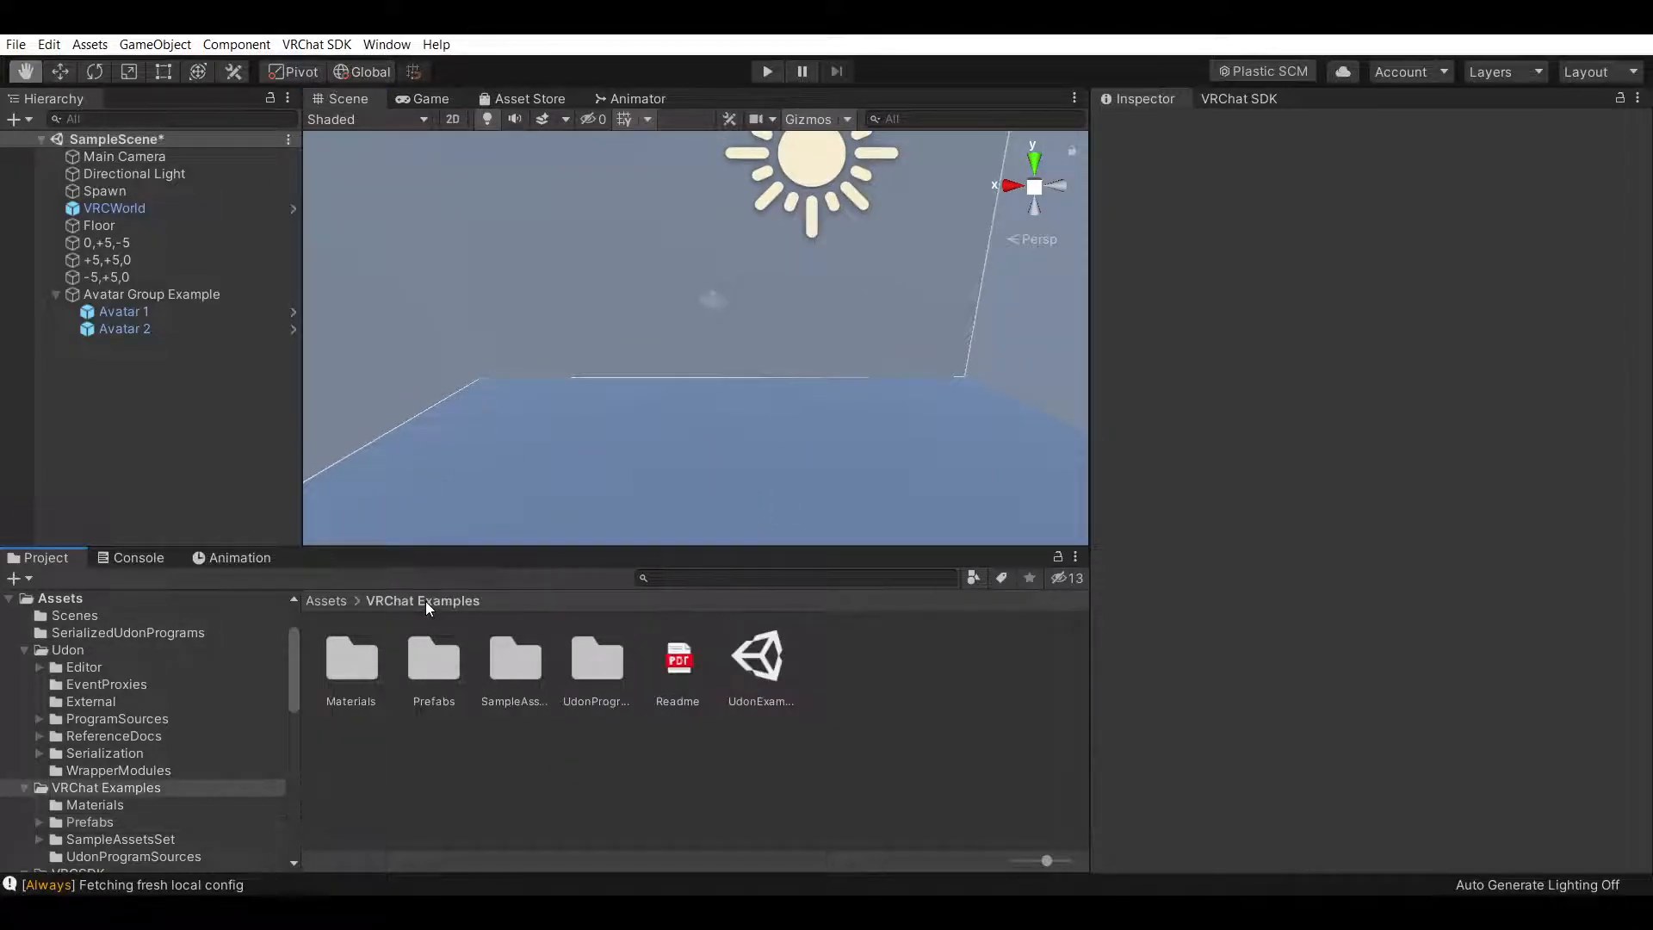
pyautogui.click(324, 602)
pyautogui.doubleClick(665, 680)
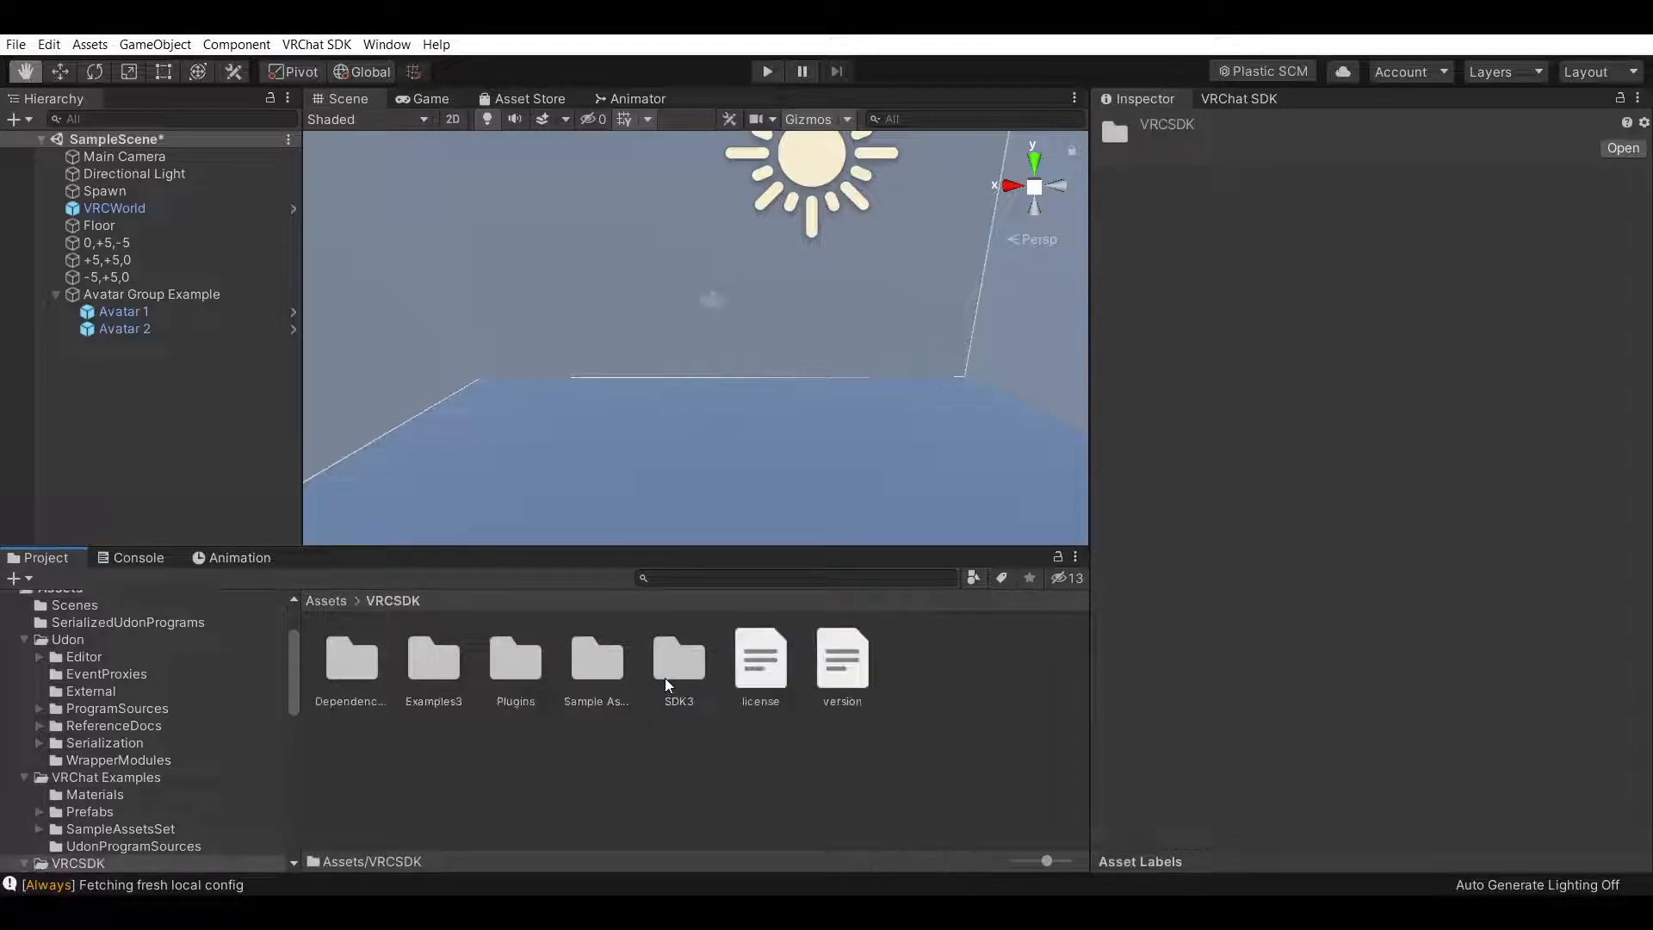
pyautogui.doubleClick(435, 670)
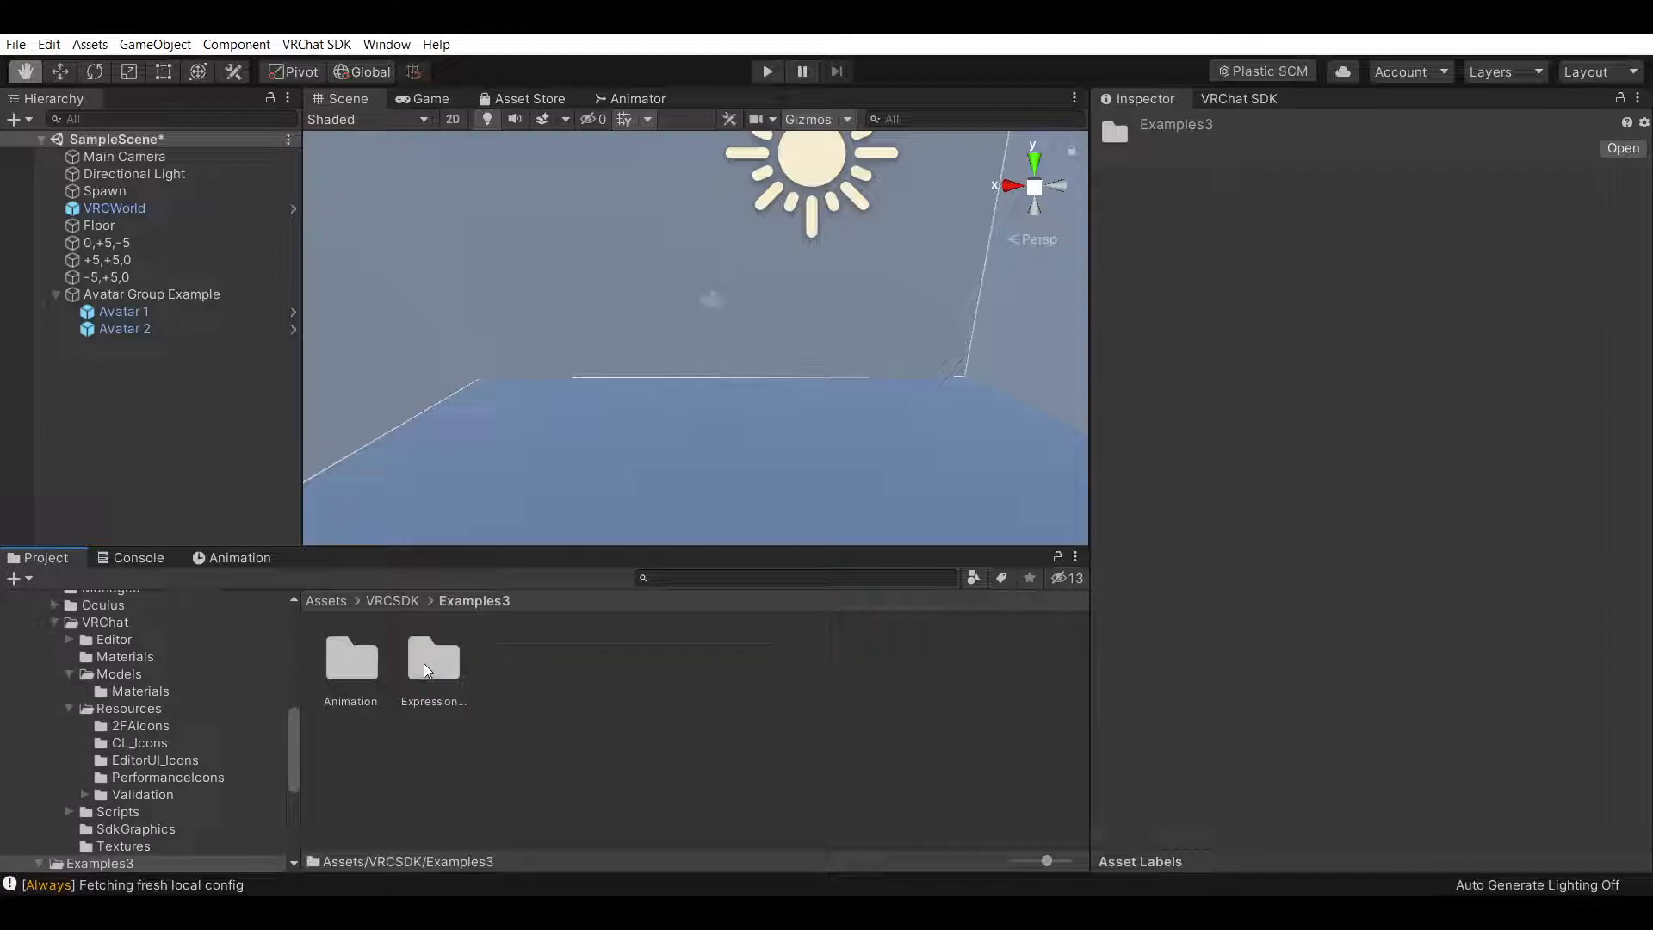
pyautogui.click(393, 601)
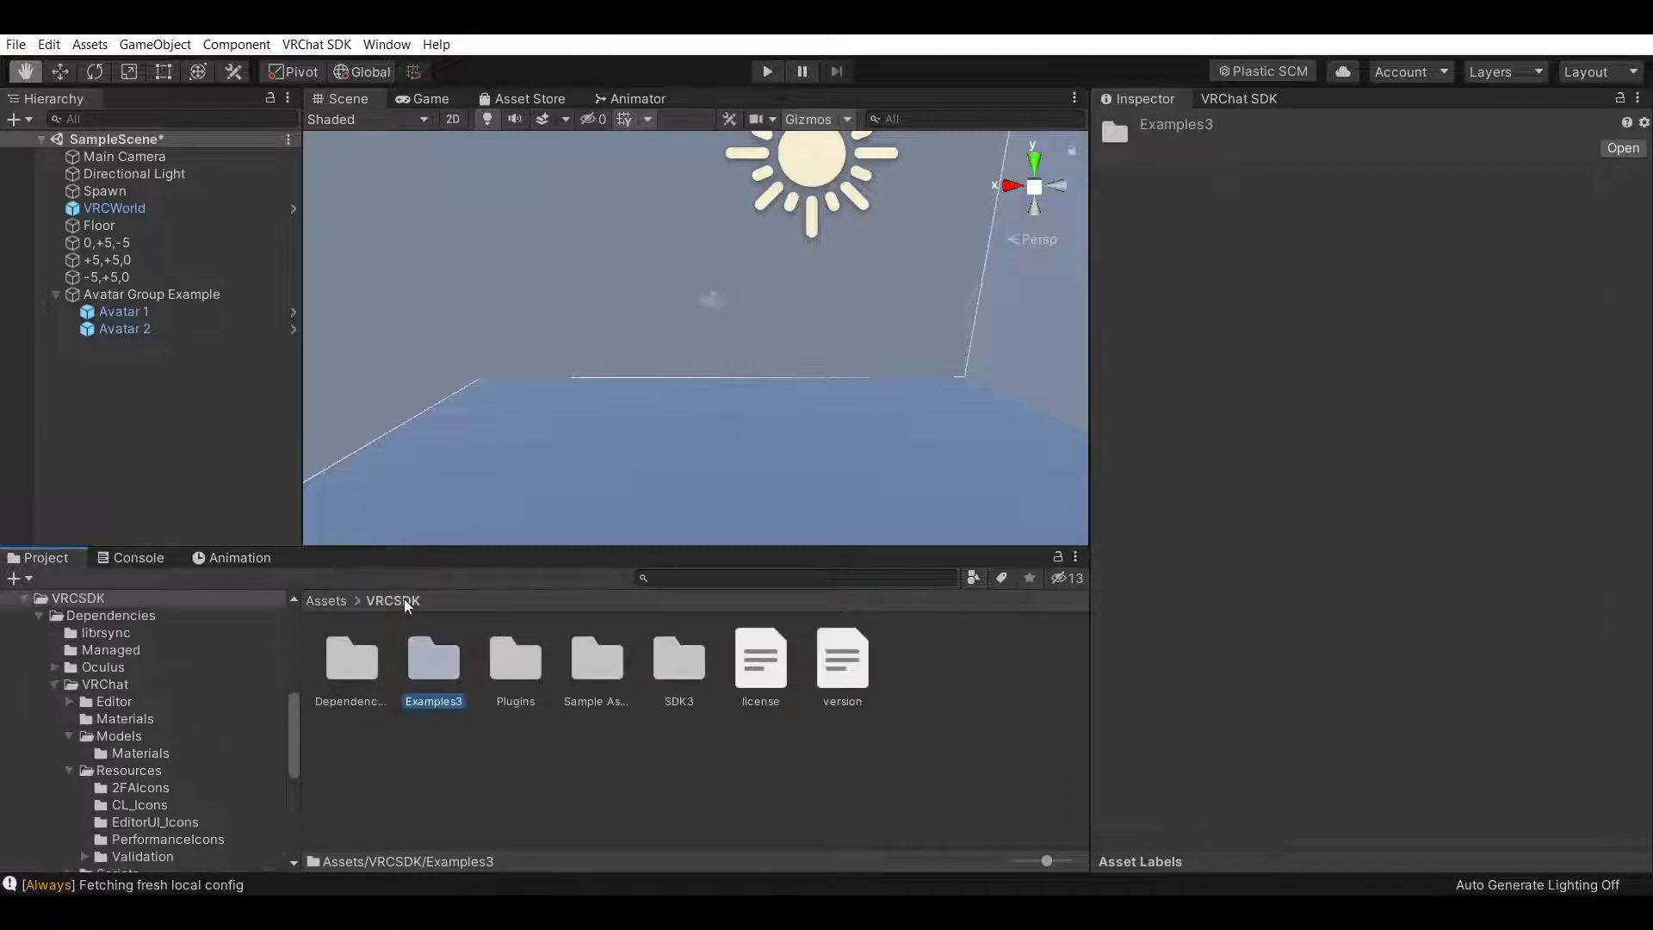
pyautogui.doubleClick(605, 659)
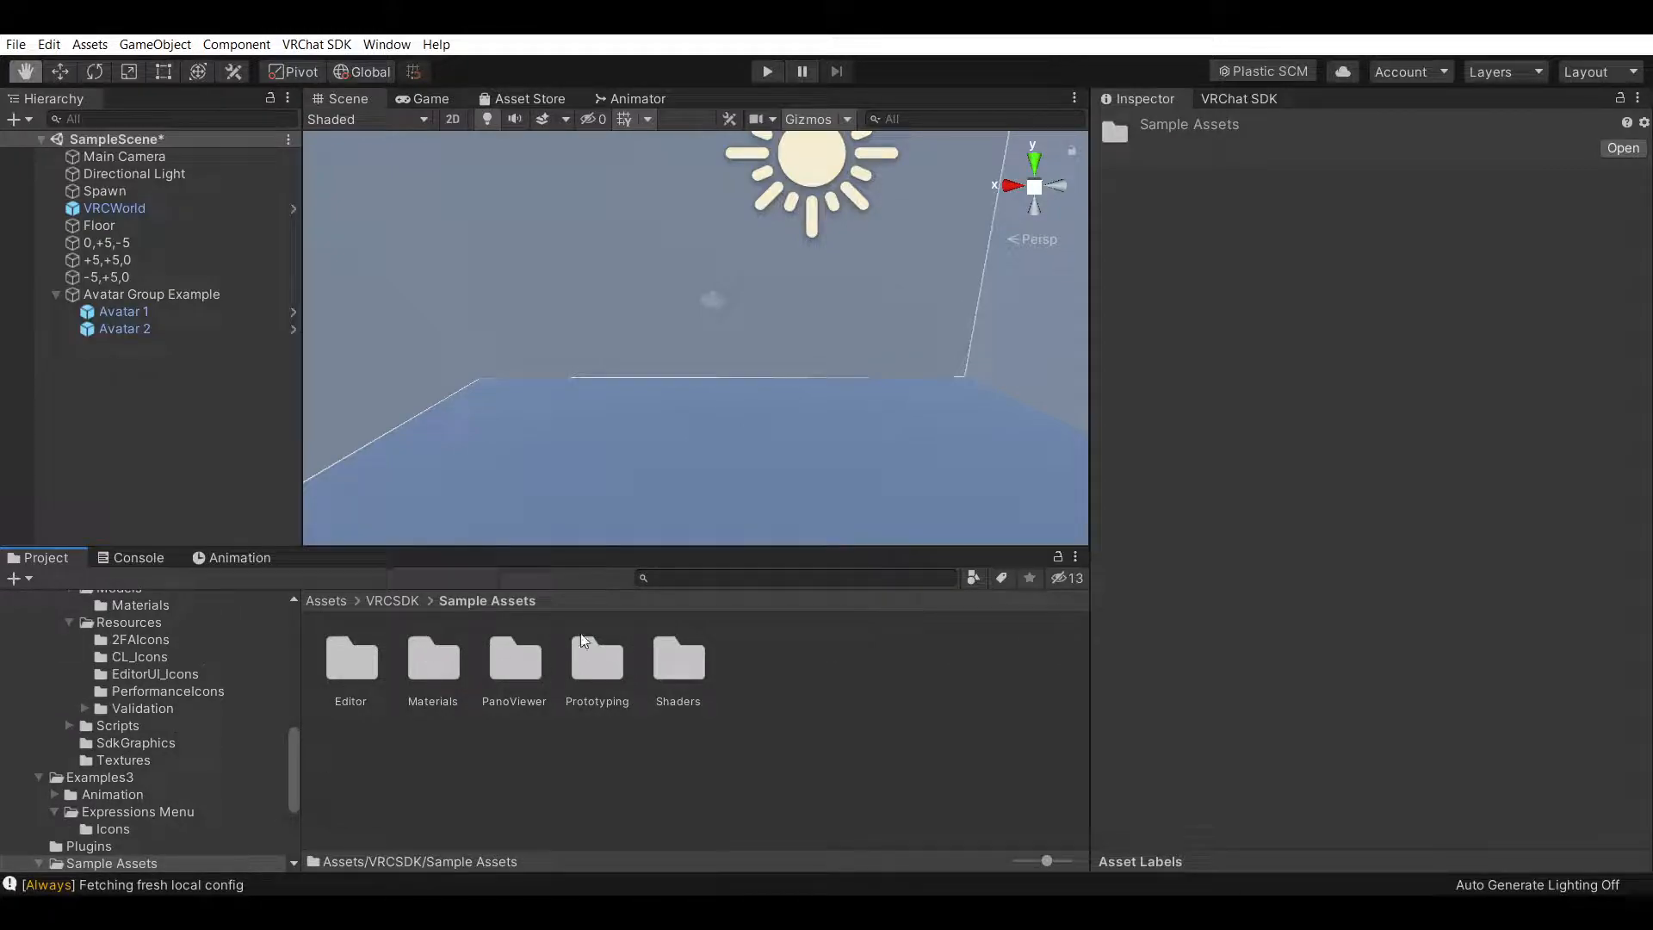
pyautogui.click(396, 601)
pyautogui.click(327, 602)
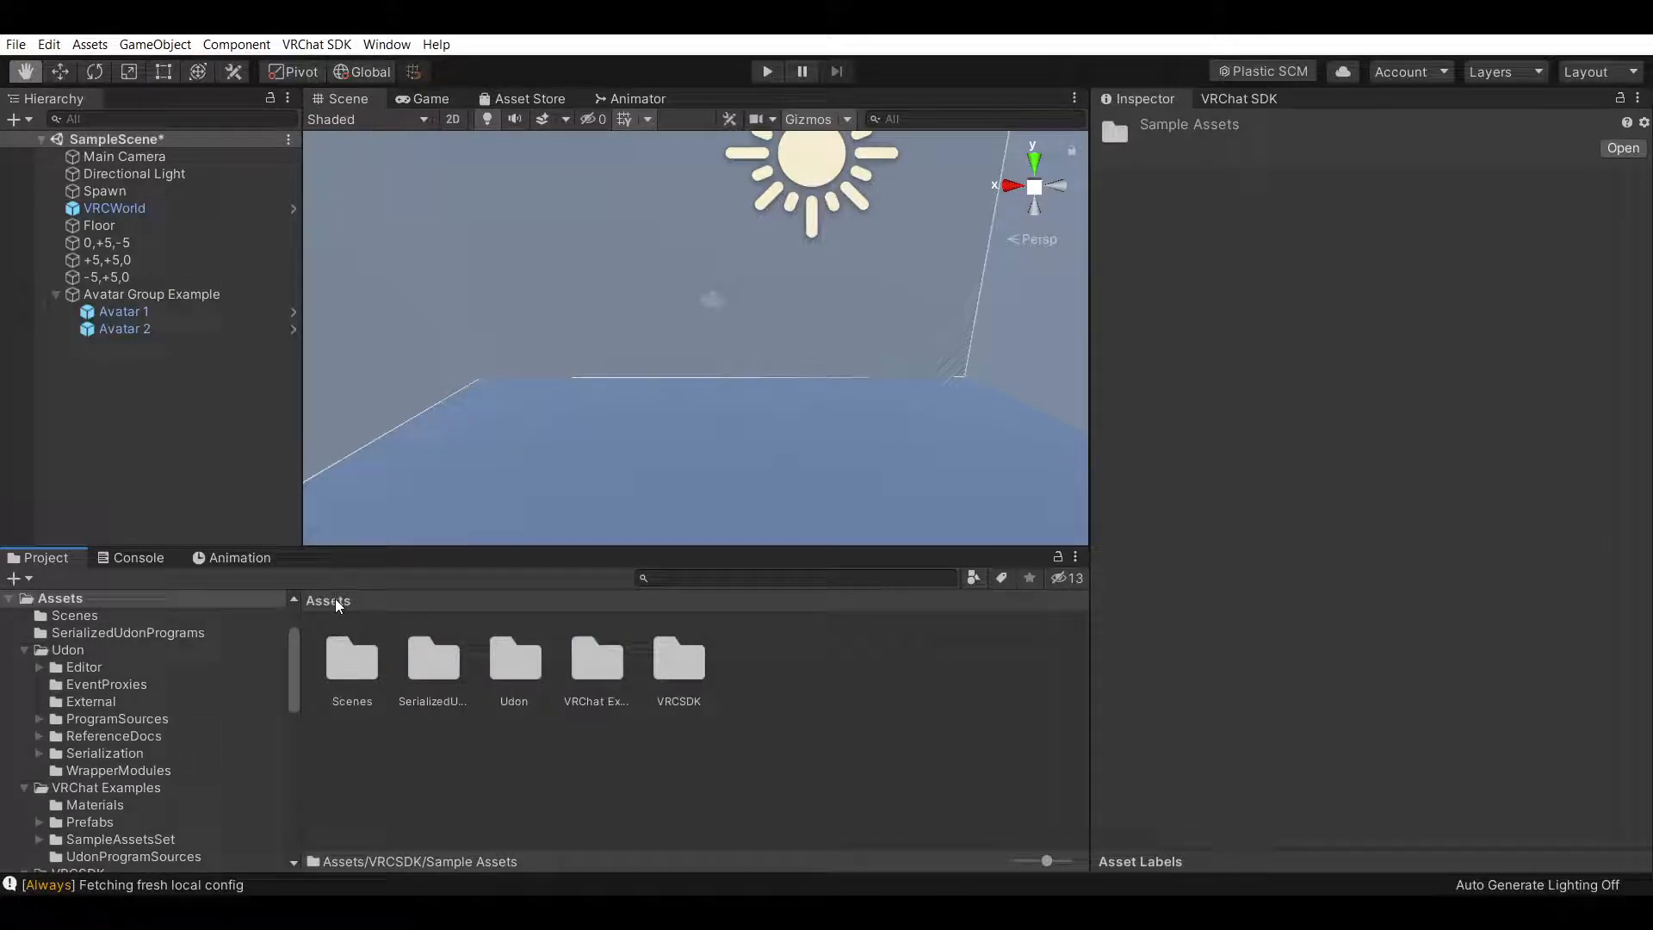
pyautogui.doubleClick(599, 677)
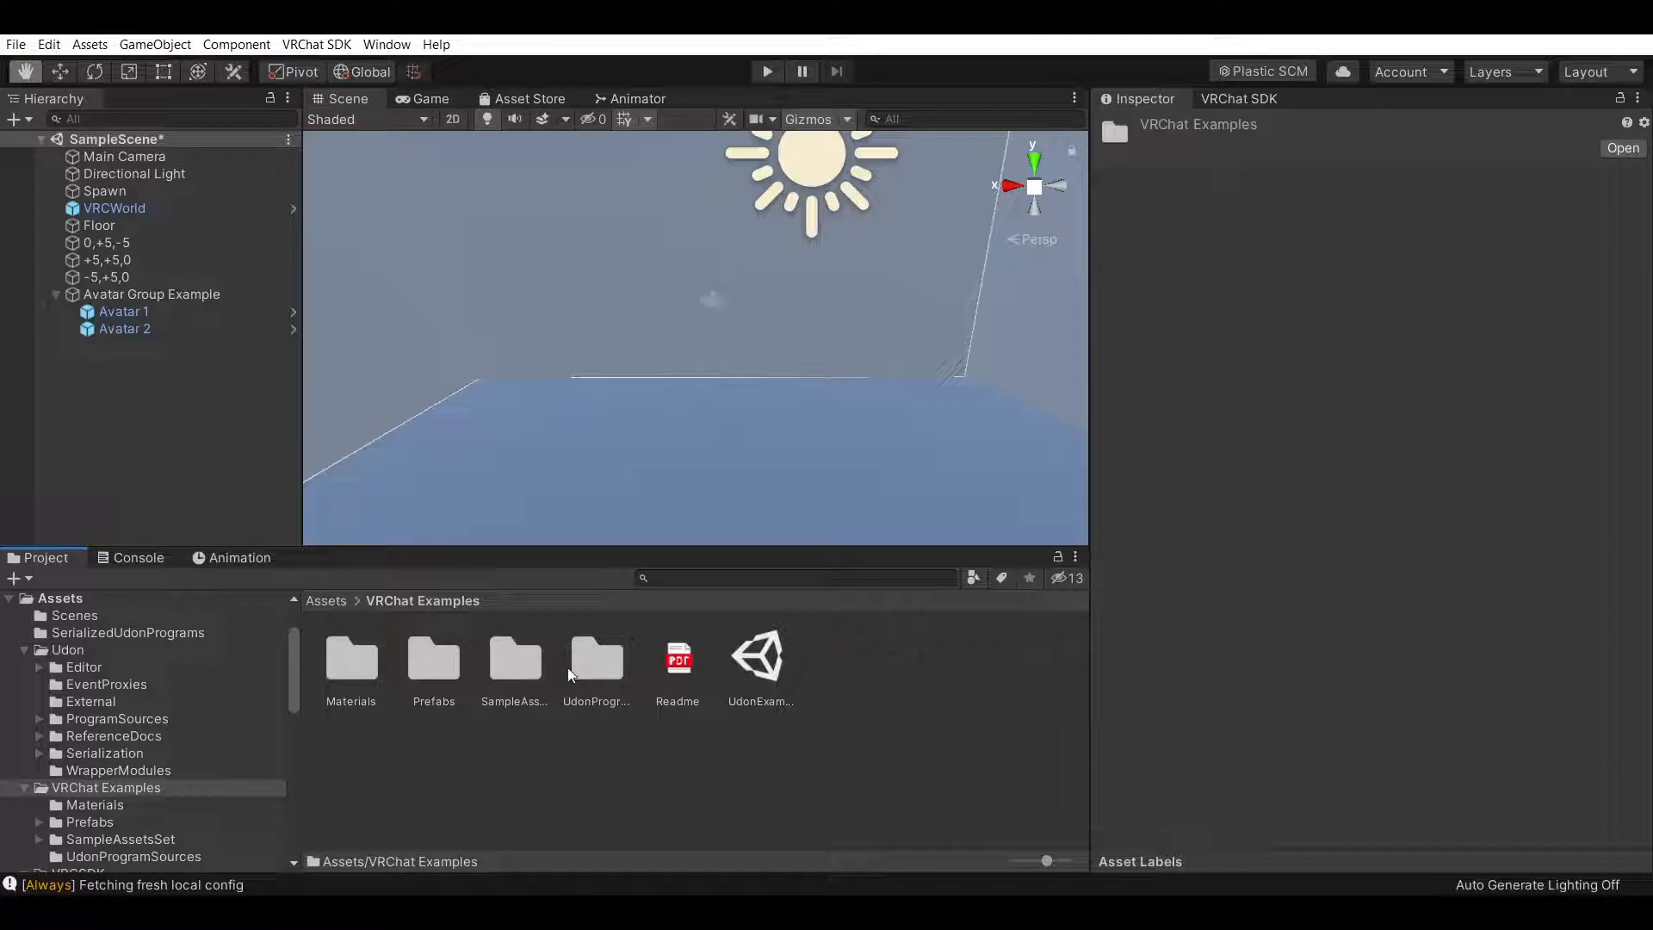
pyautogui.doubleClick(534, 672)
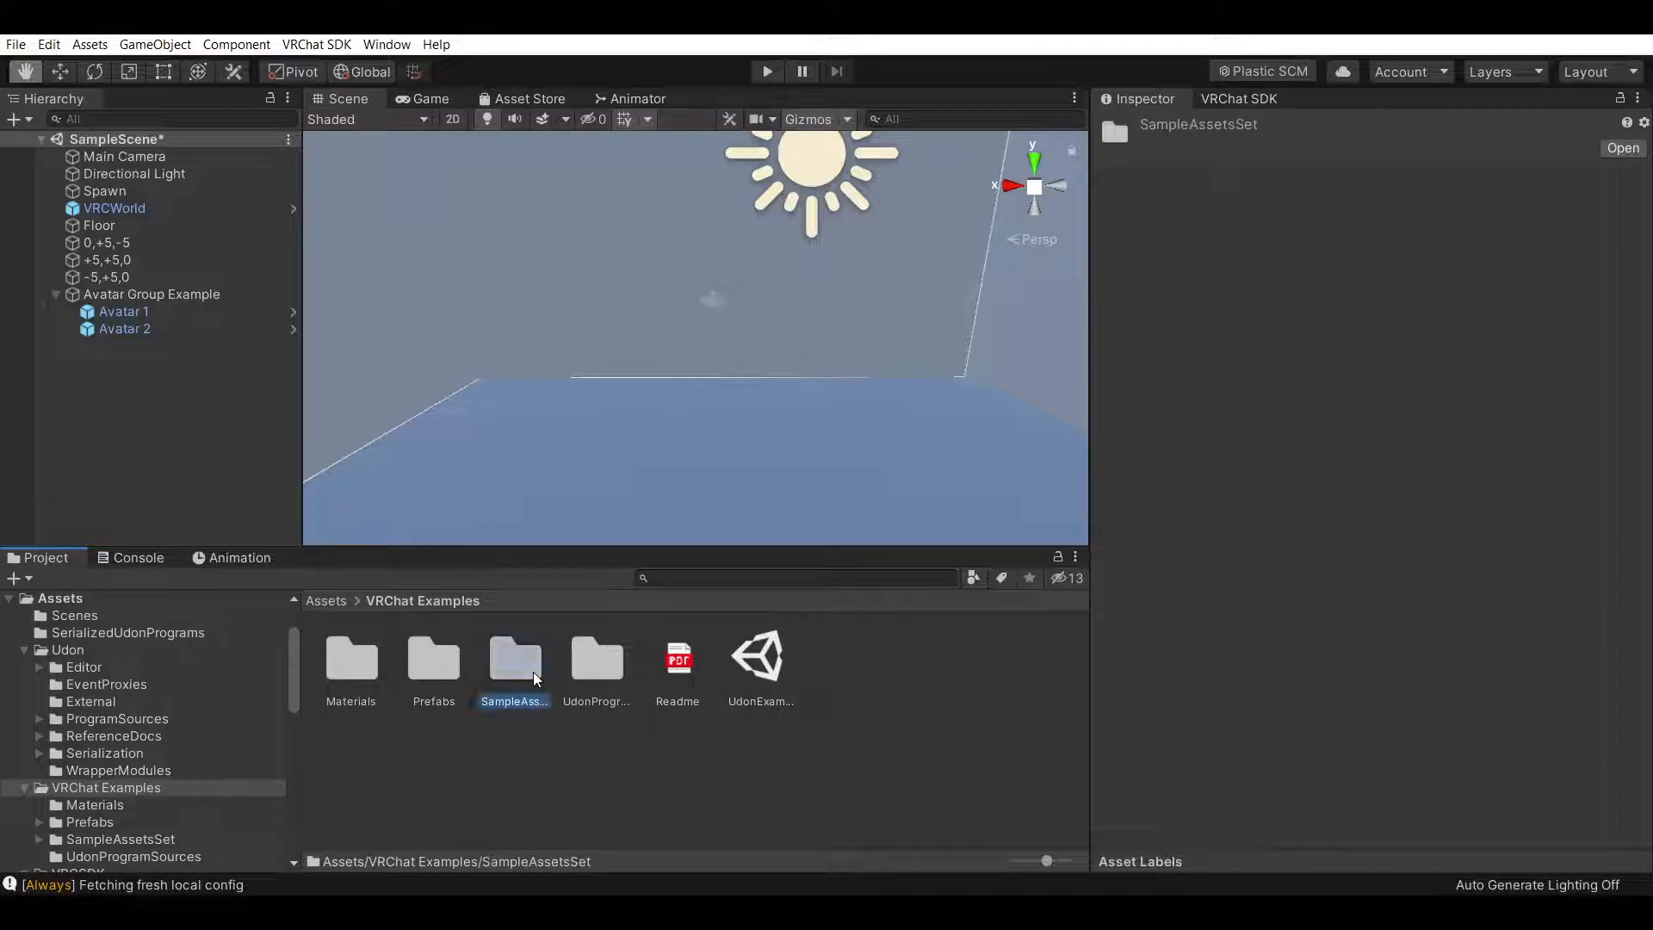
pyautogui.doubleClick(434, 672)
pyautogui.scroll(-2, 441, 654)
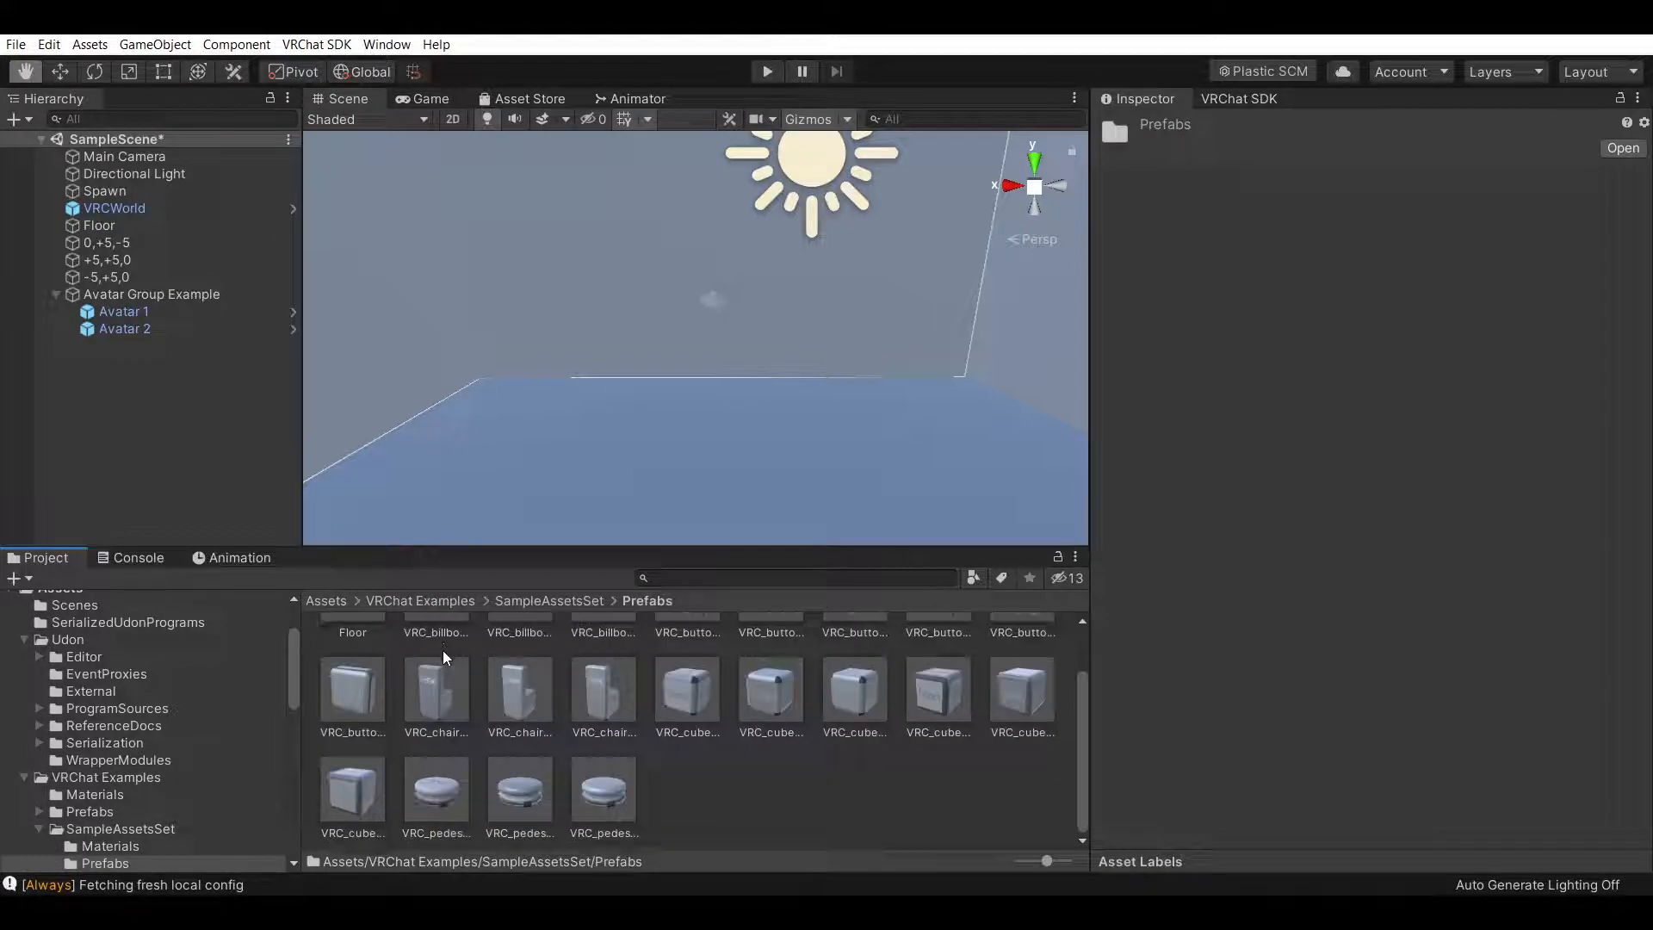
pyautogui.scroll(2, 442, 649)
pyautogui.click(446, 601)
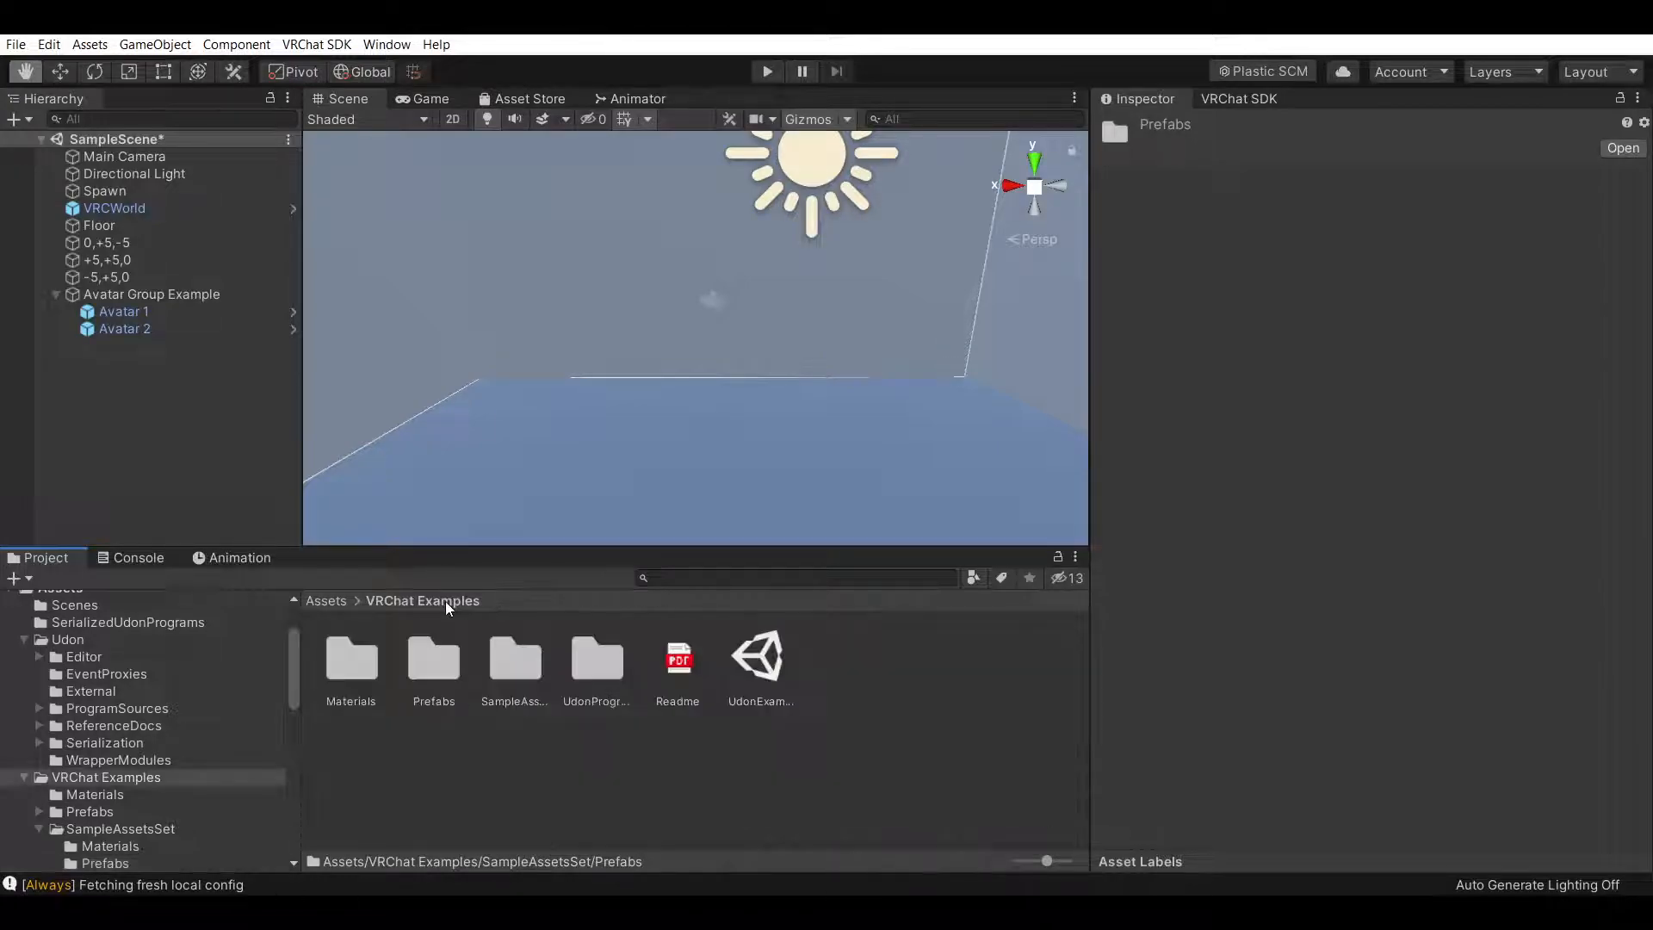
pyautogui.doubleClick(515, 668)
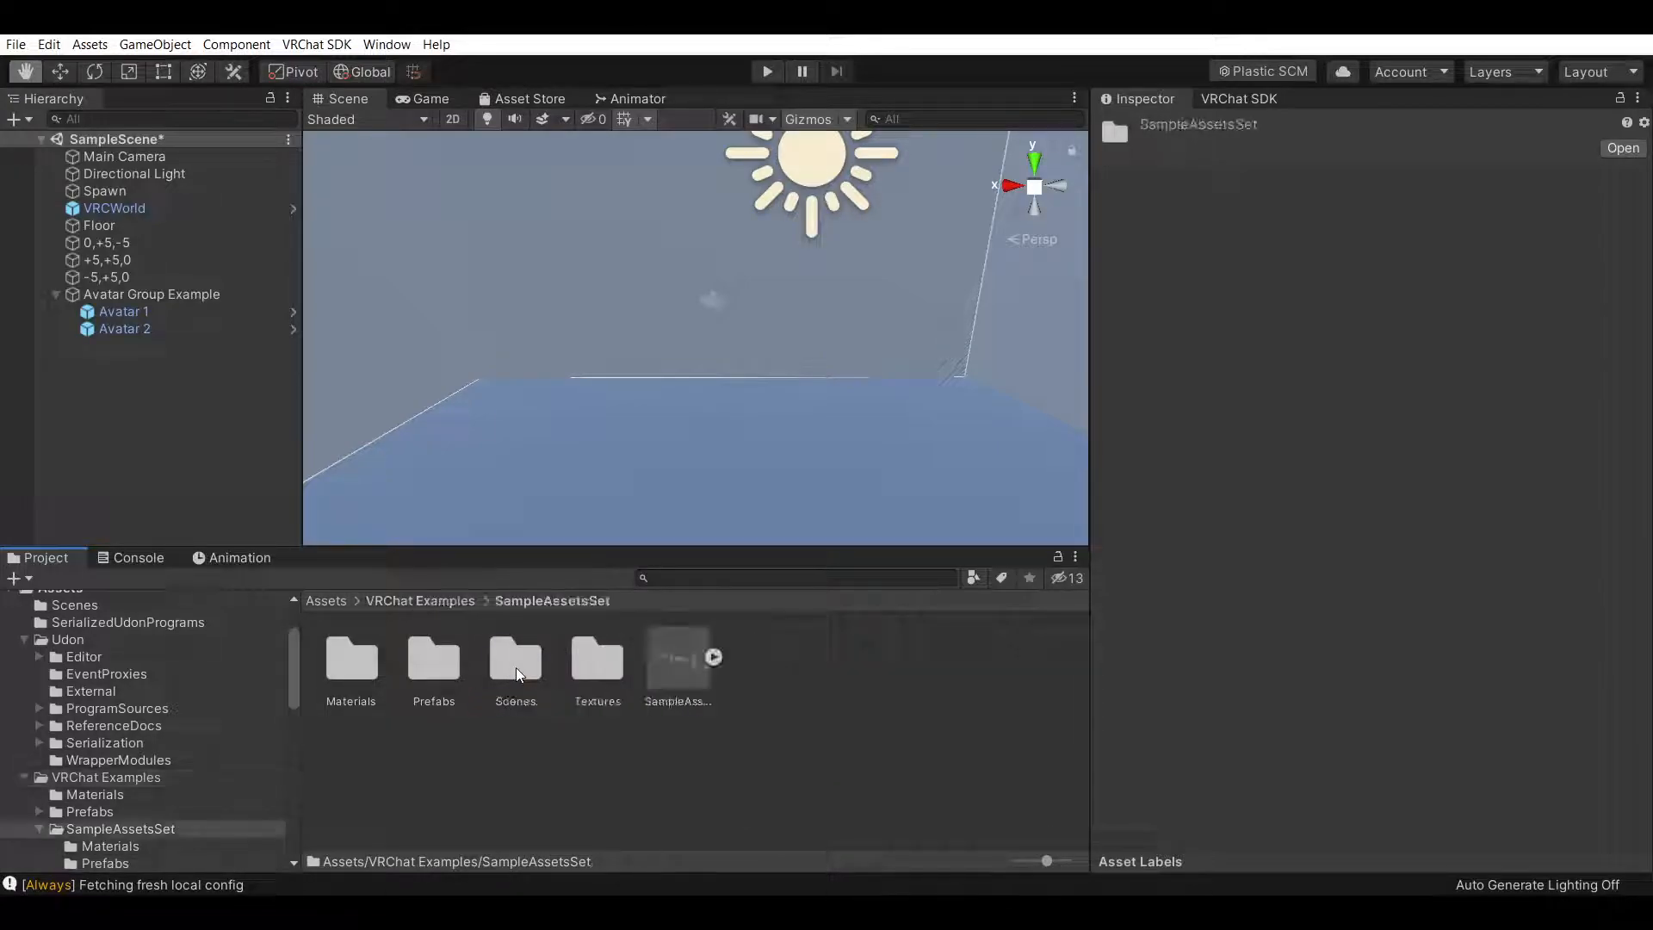
pyautogui.doubleClick(434, 660)
pyautogui.click(431, 601)
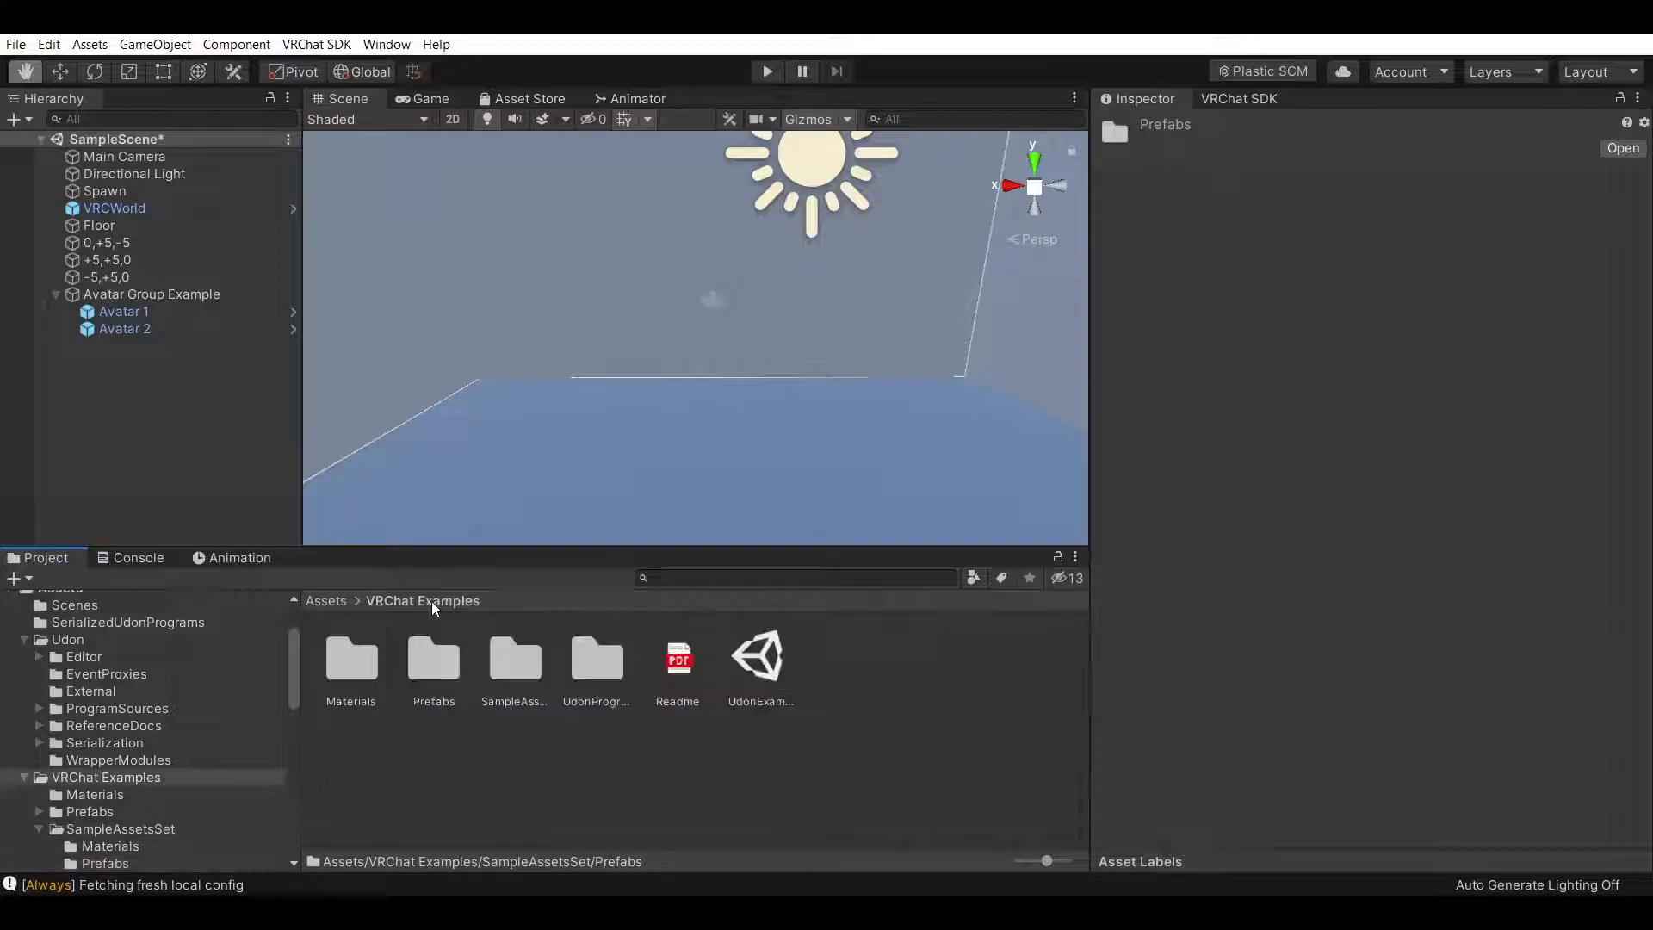
# Add the VRCMirror prefab from VRChat Examples Prefabs to the scene and collapse Avatar Group Example
pyautogui.doubleClick(437, 671)
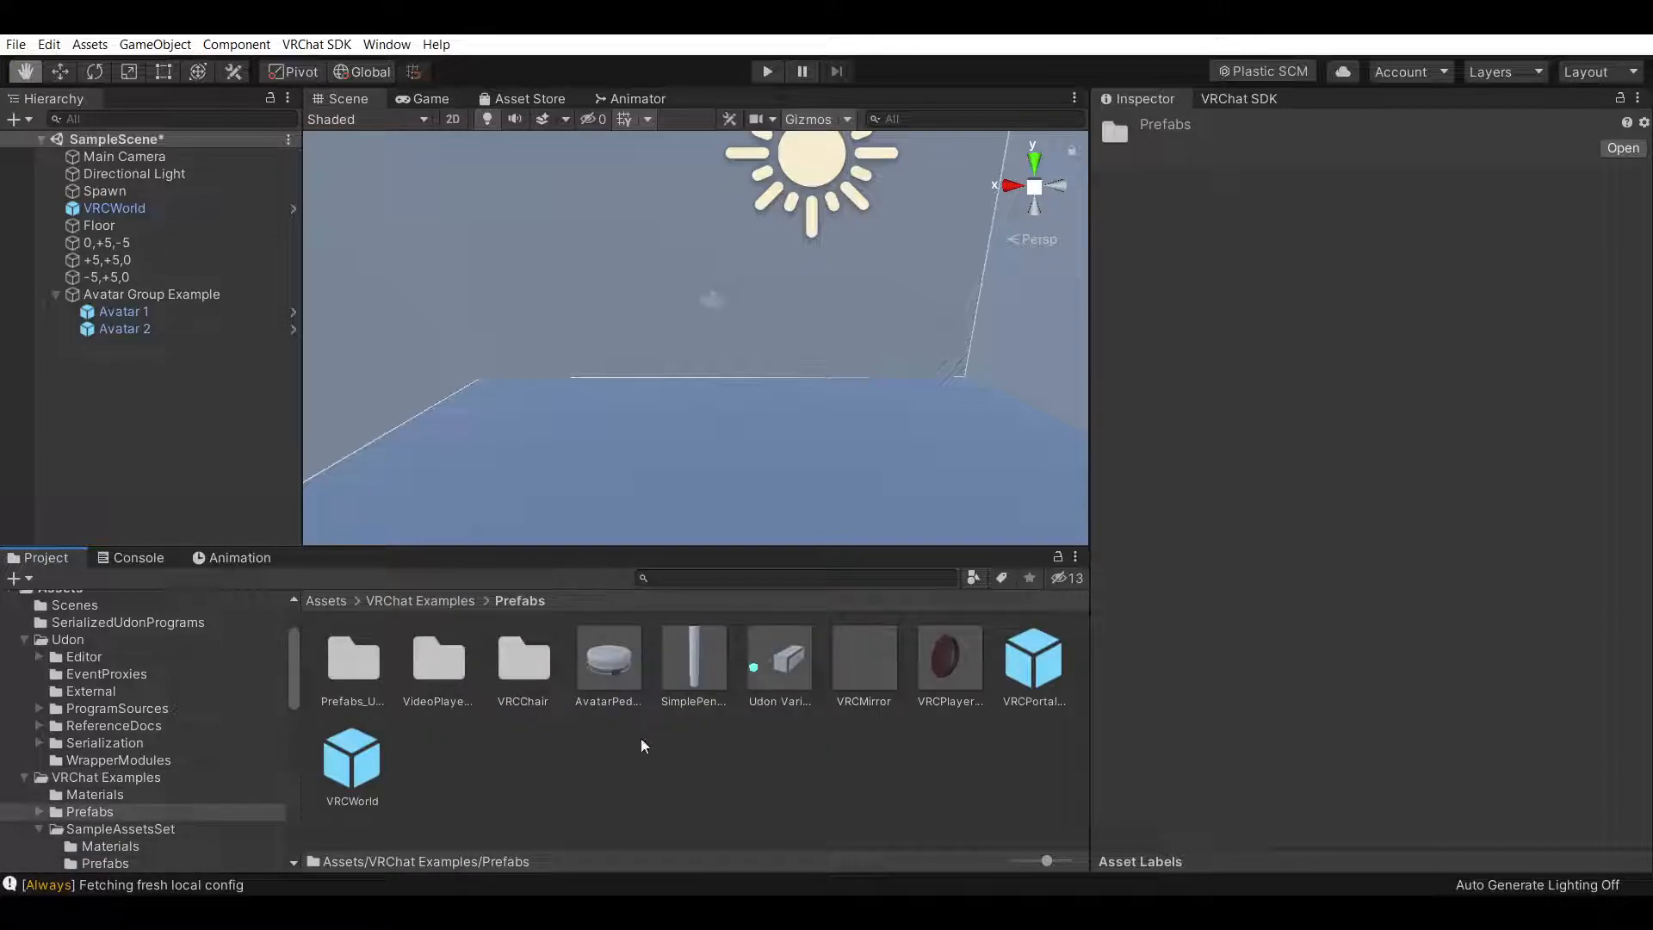
pyautogui.moveTo(881, 661); pyautogui.dragTo(120, 360)
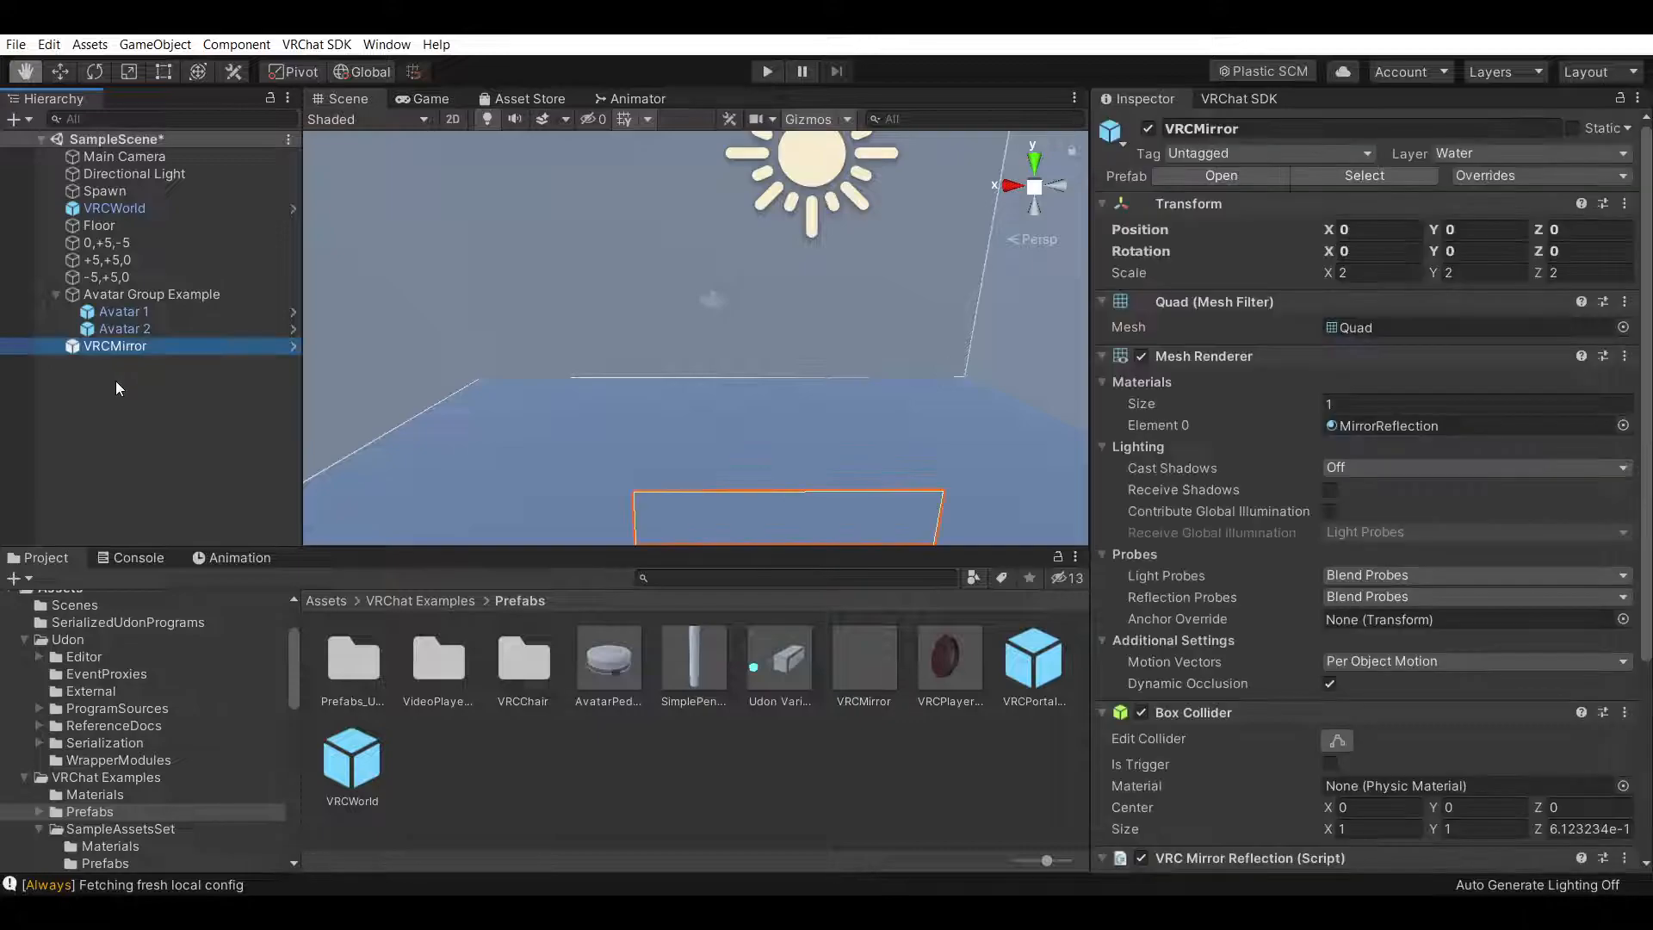
pyautogui.click(56, 294)
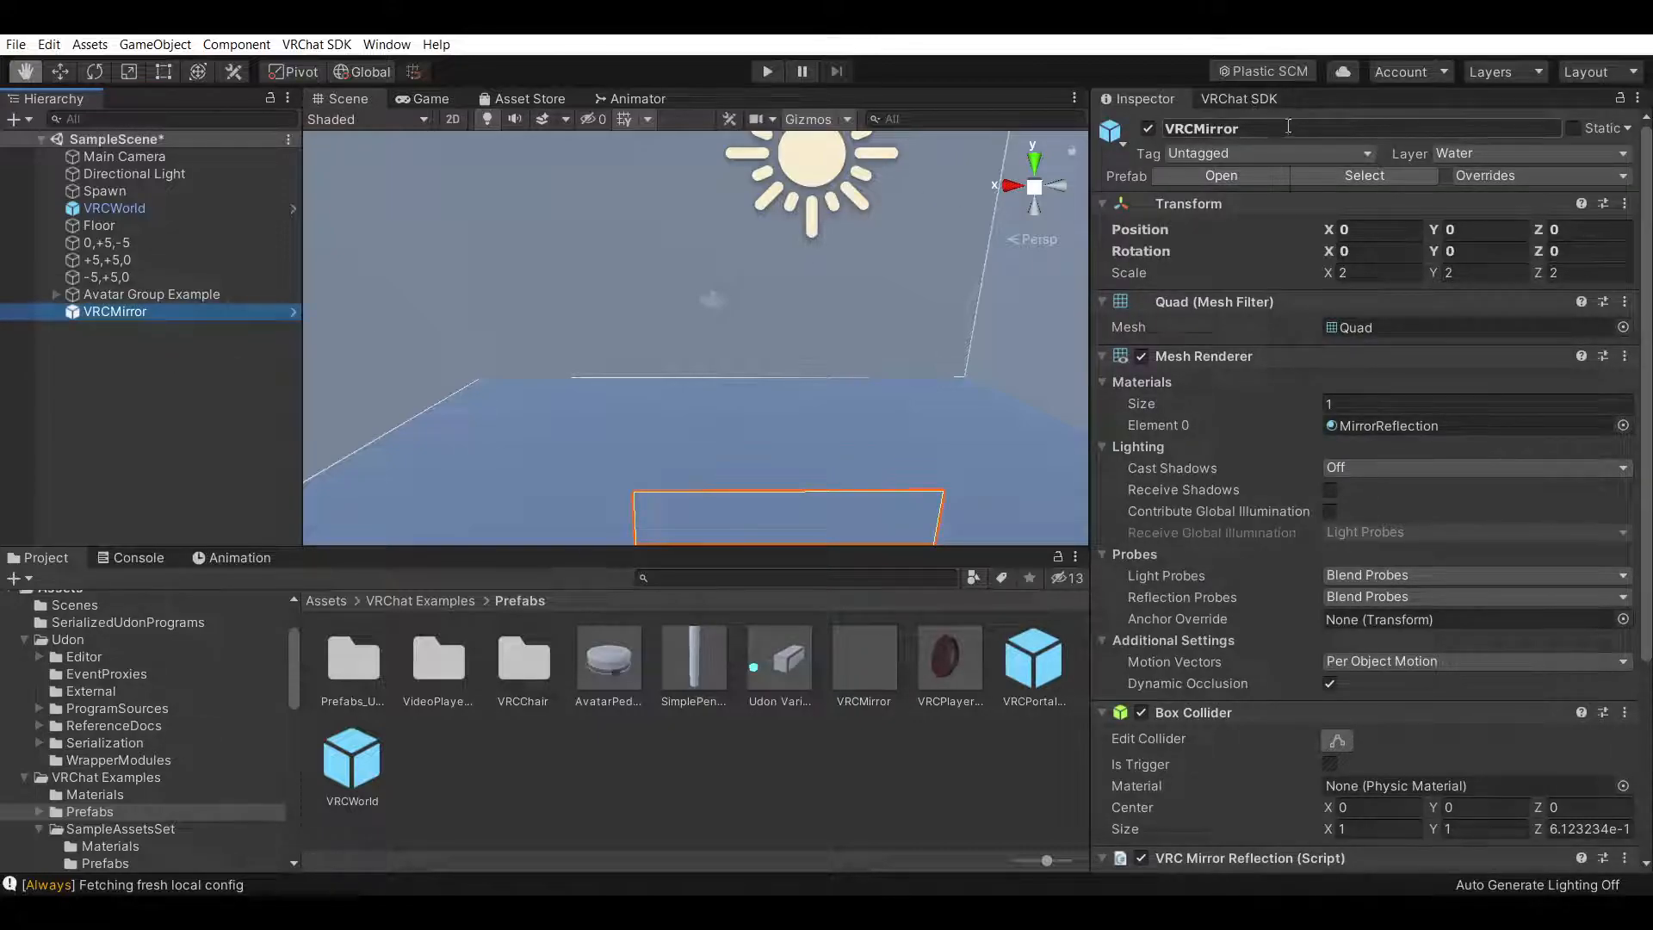
# Deactivate the 0,+5,-5 wall object so the scene behind it can be seen
pyautogui.scroll(-4, 782, 420)
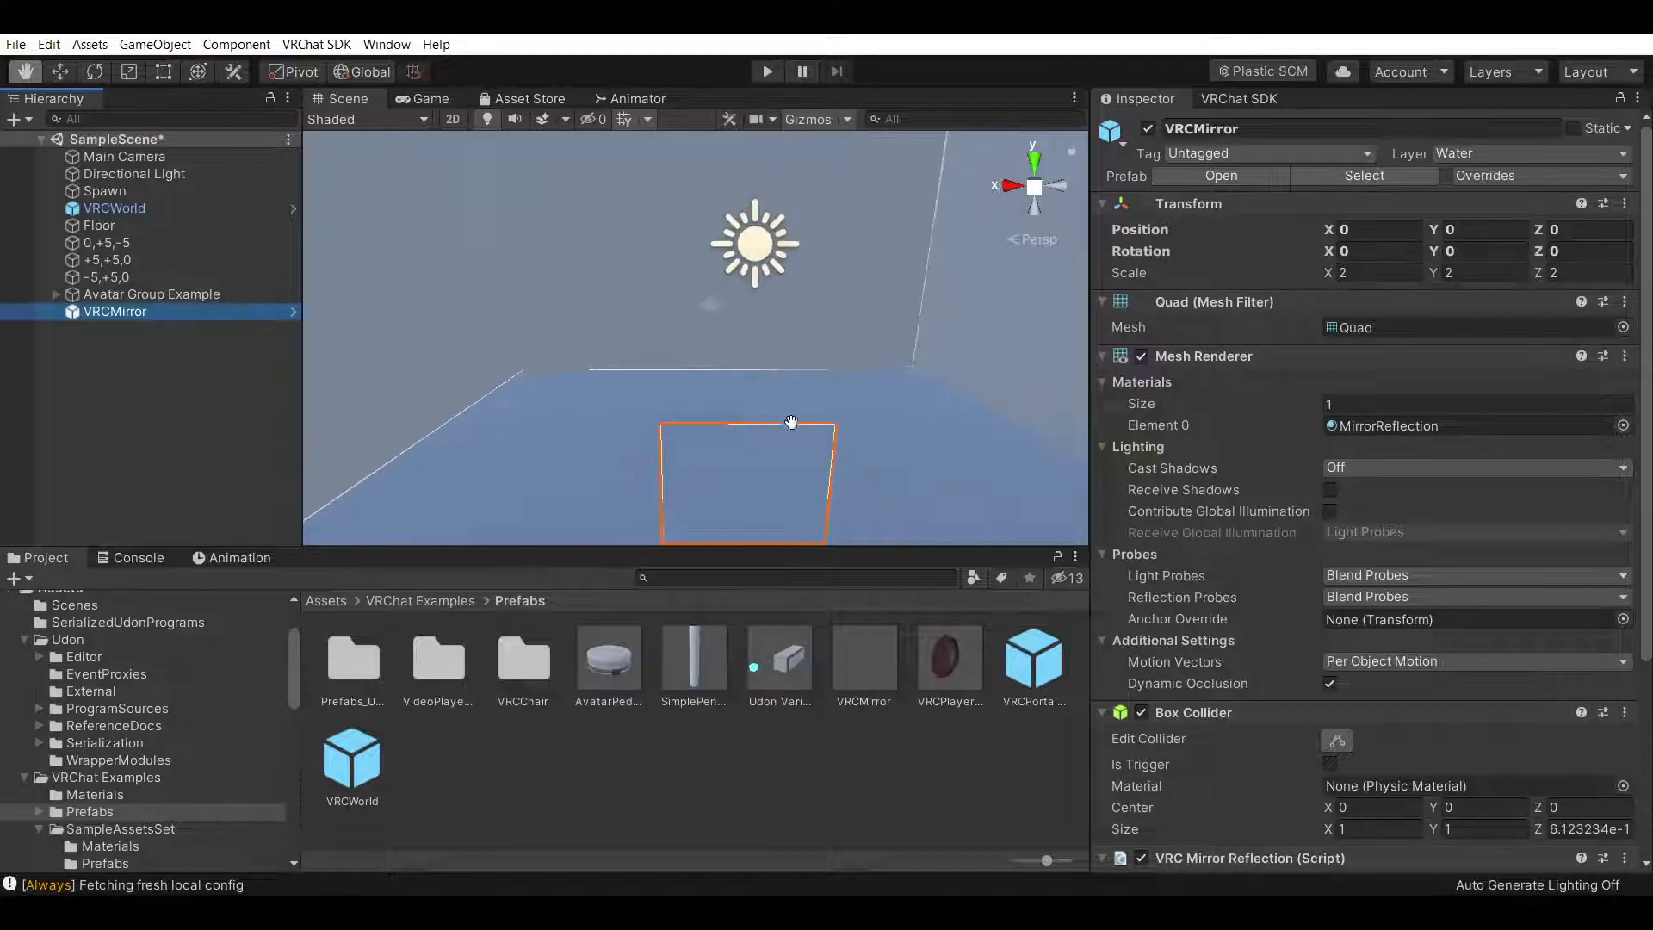
pyautogui.moveTo(782, 421); pyautogui.dragTo(840, 553, button='right')
pyautogui.click(111, 308)
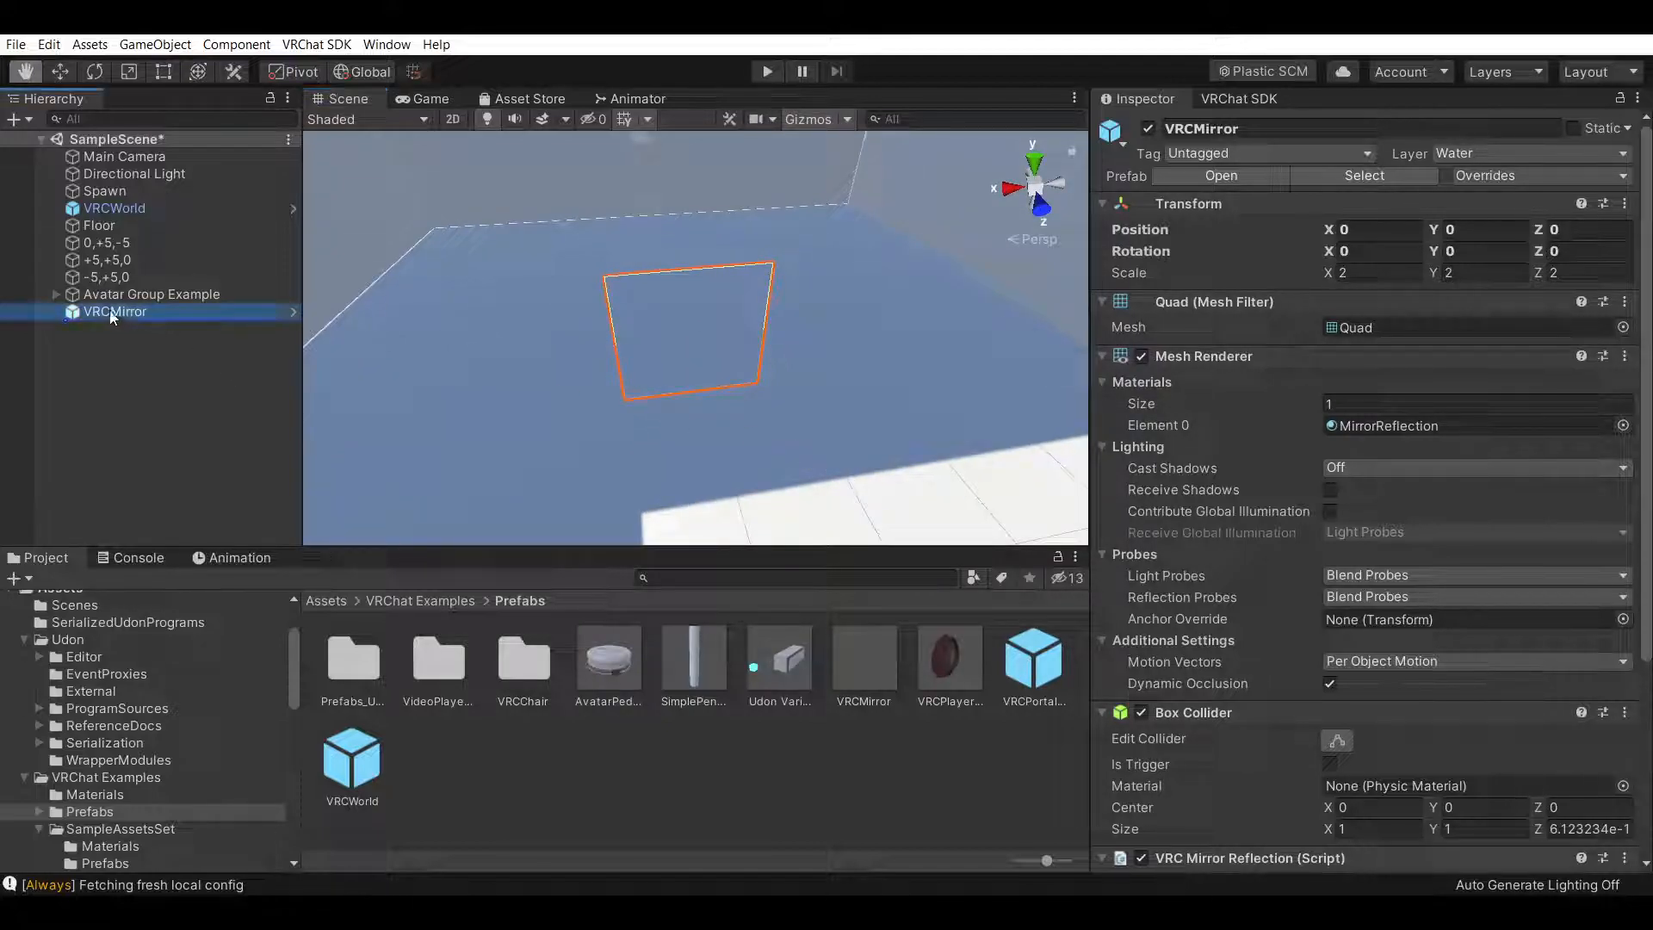
pyautogui.moveTo(579, 403); pyautogui.dragTo(727, 395, button='right')
pyautogui.scroll(-3, 727, 395)
pyautogui.moveTo(729, 394); pyautogui.dragTo(968, 217, button='middle')
pyautogui.moveTo(968, 217); pyautogui.dragTo(595, 381, button='right')
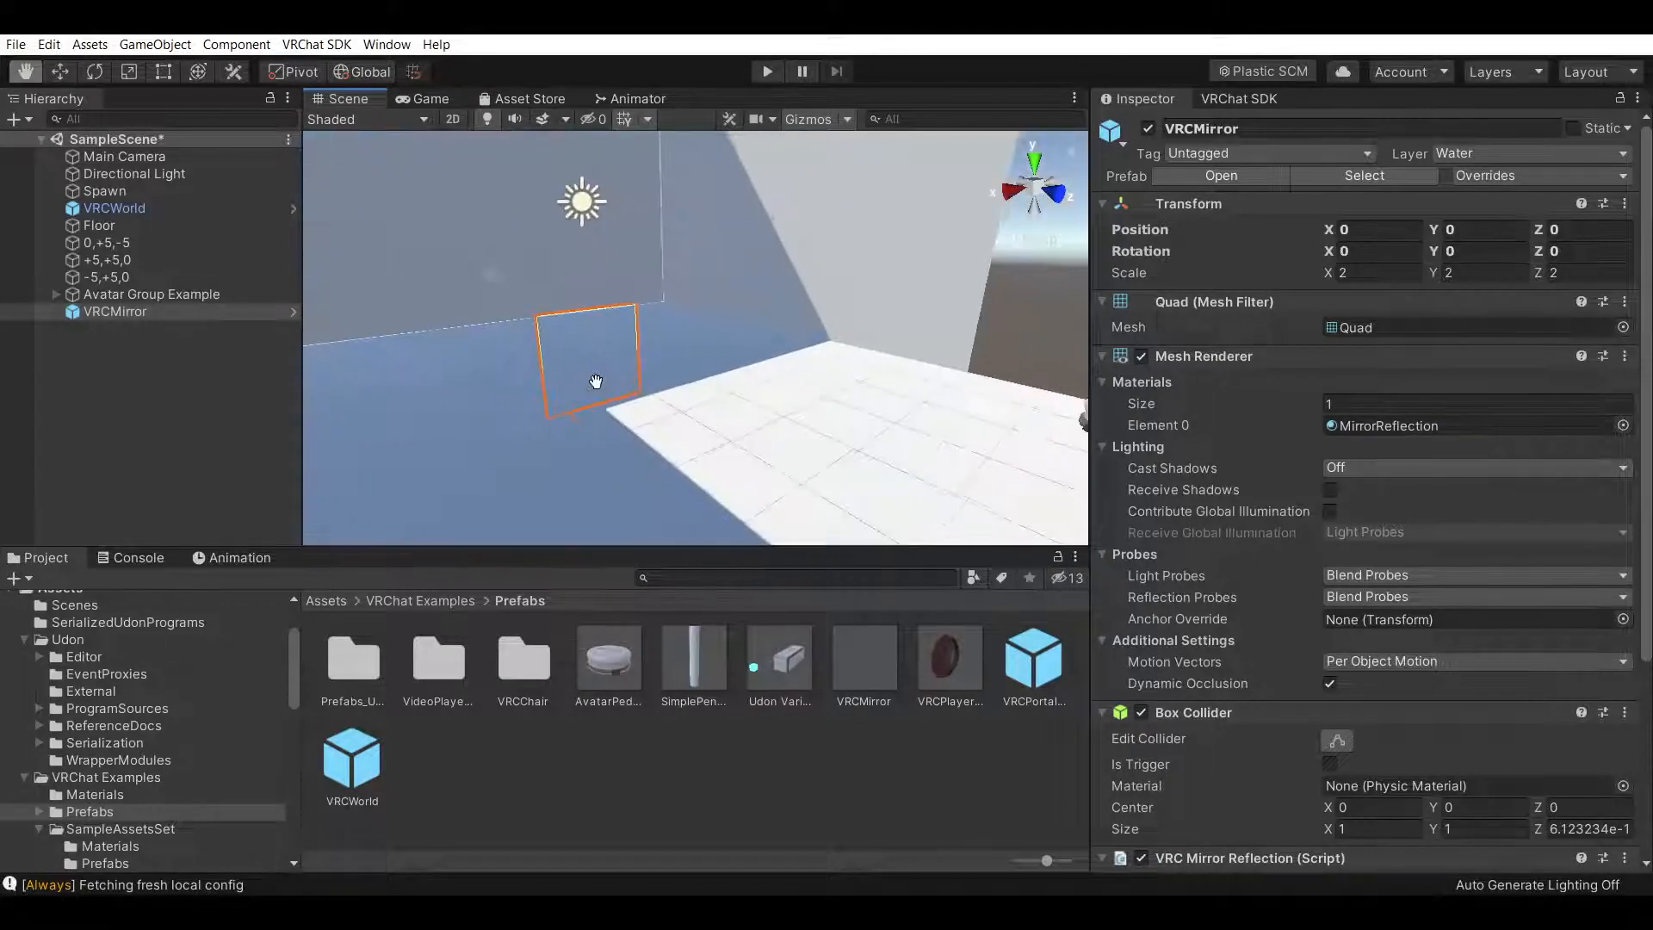
pyautogui.moveTo(757, 396); pyautogui.dragTo(649, 376, button='right')
pyautogui.scroll(5, 804, 370)
pyautogui.scroll(4, 853, 405)
pyautogui.moveTo(800, 399); pyautogui.dragTo(856, 447, button='right')
pyautogui.moveTo(856, 447); pyautogui.dragTo(929, 407, button='middle')
pyautogui.moveTo(732, 404); pyautogui.dragTo(885, 398, button='right')
pyautogui.moveTo(885, 399); pyautogui.dragTo(1188, 373, button='middle')
pyautogui.moveTo(710, 408); pyautogui.dragTo(1025, 316, button='right')
pyautogui.moveTo(959, 340); pyautogui.dragTo(997, 323, button='middle')
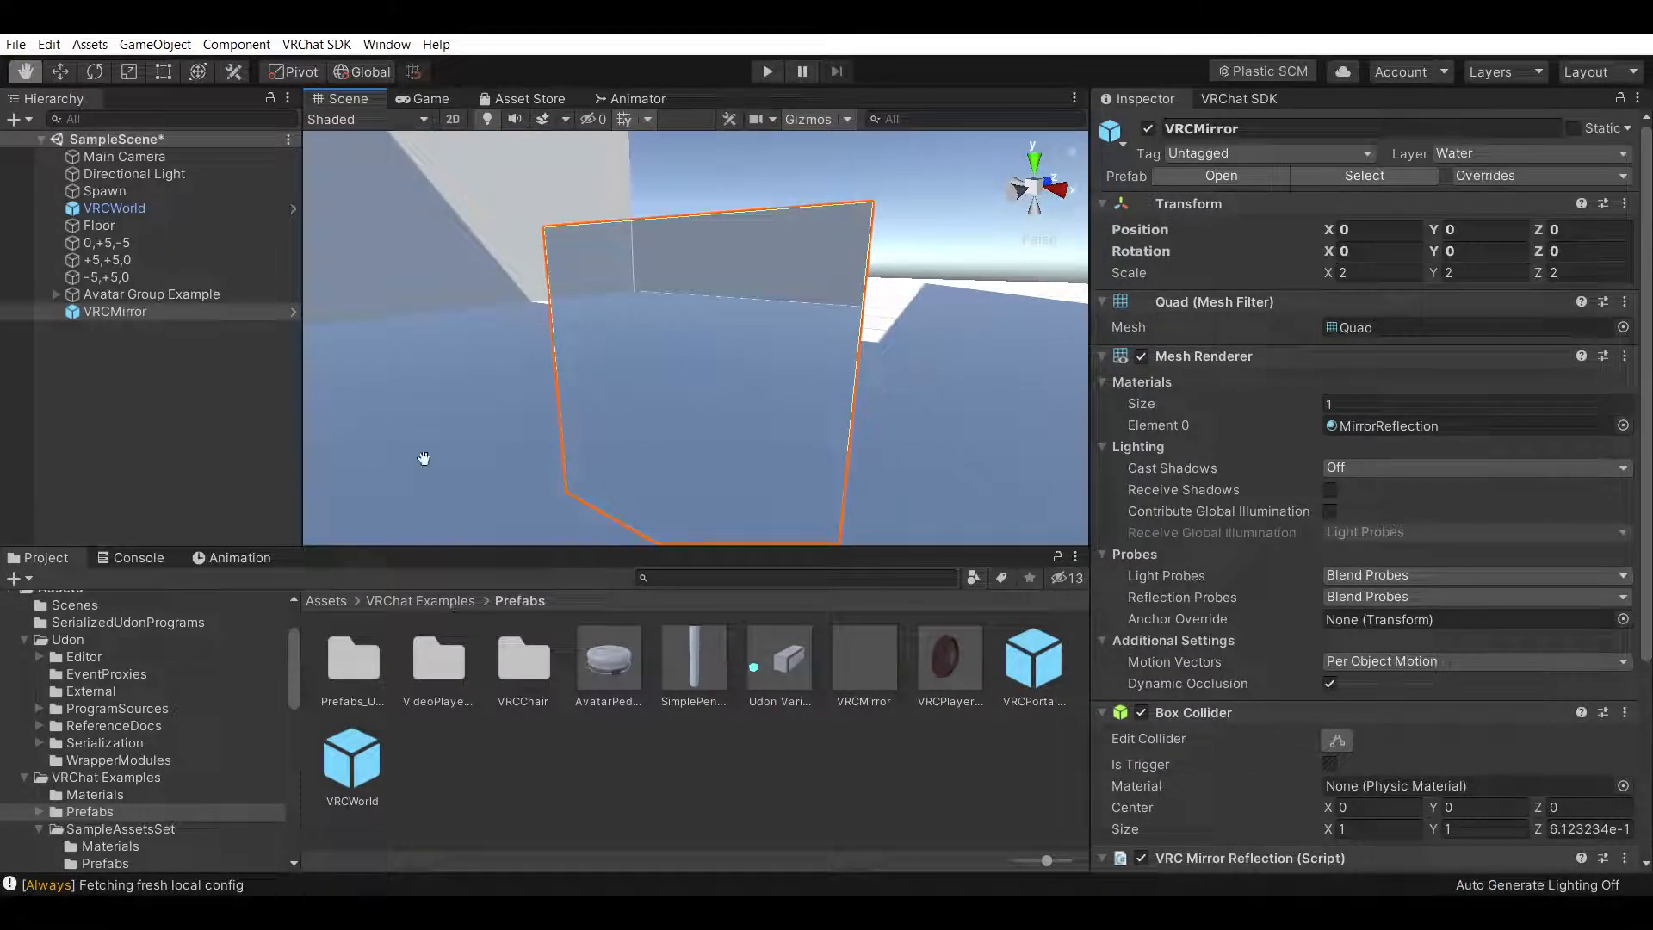
pyautogui.moveTo(931, 344); pyautogui.dragTo(801, 401, button='right')
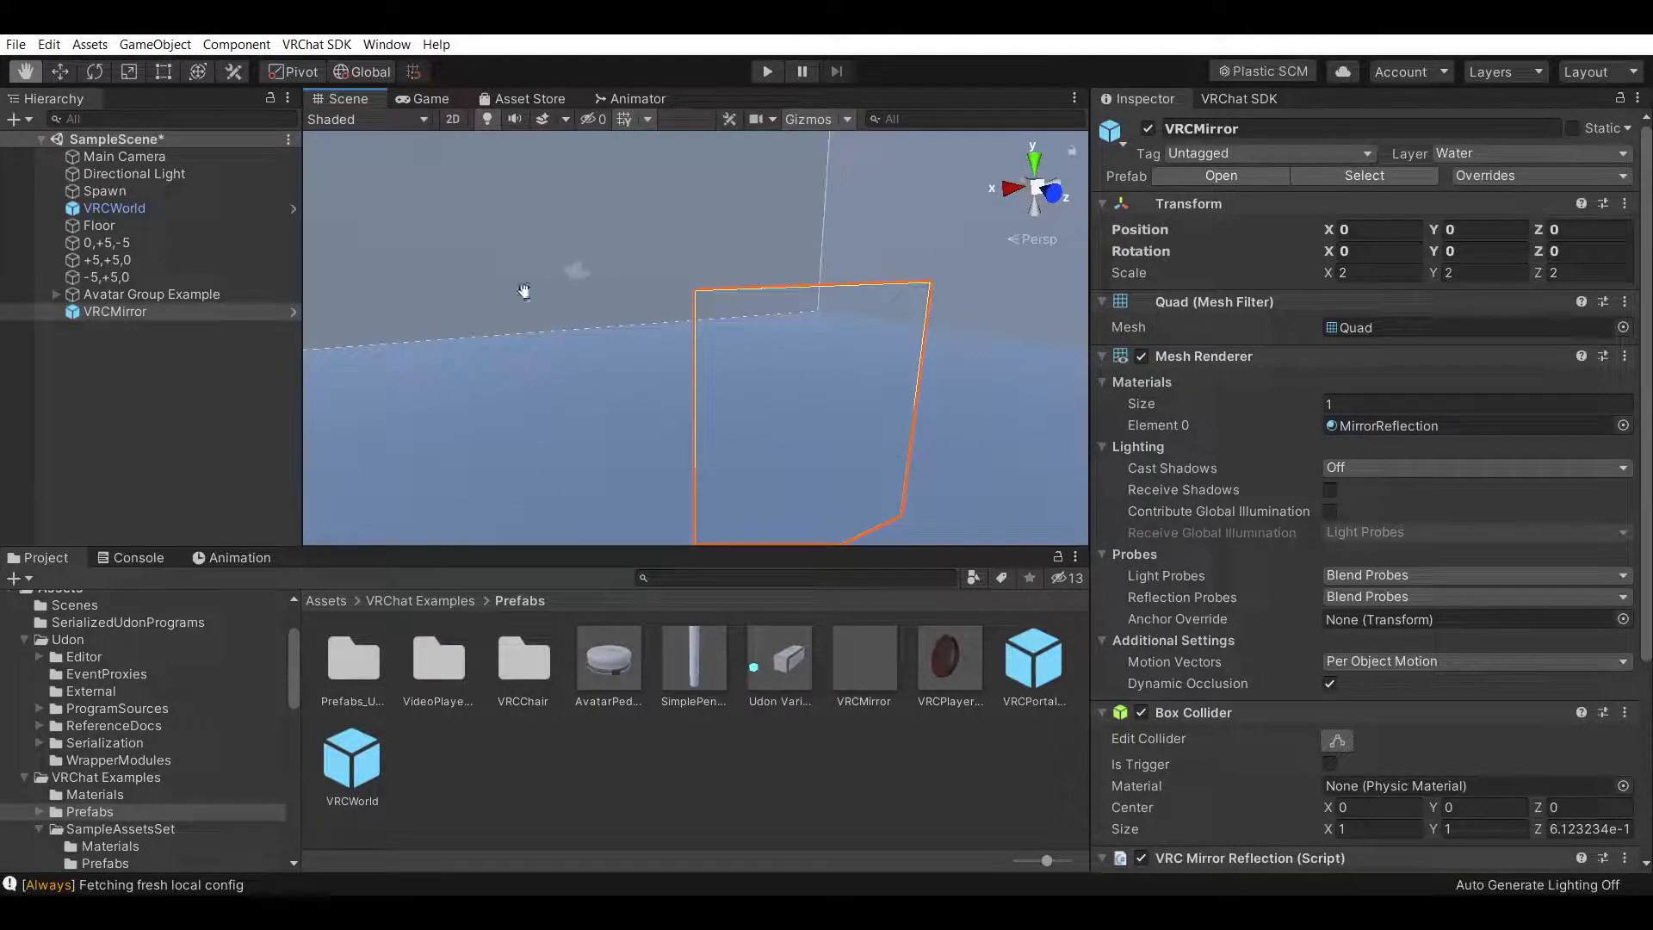
pyautogui.click(160, 241)
pyautogui.click(1147, 131)
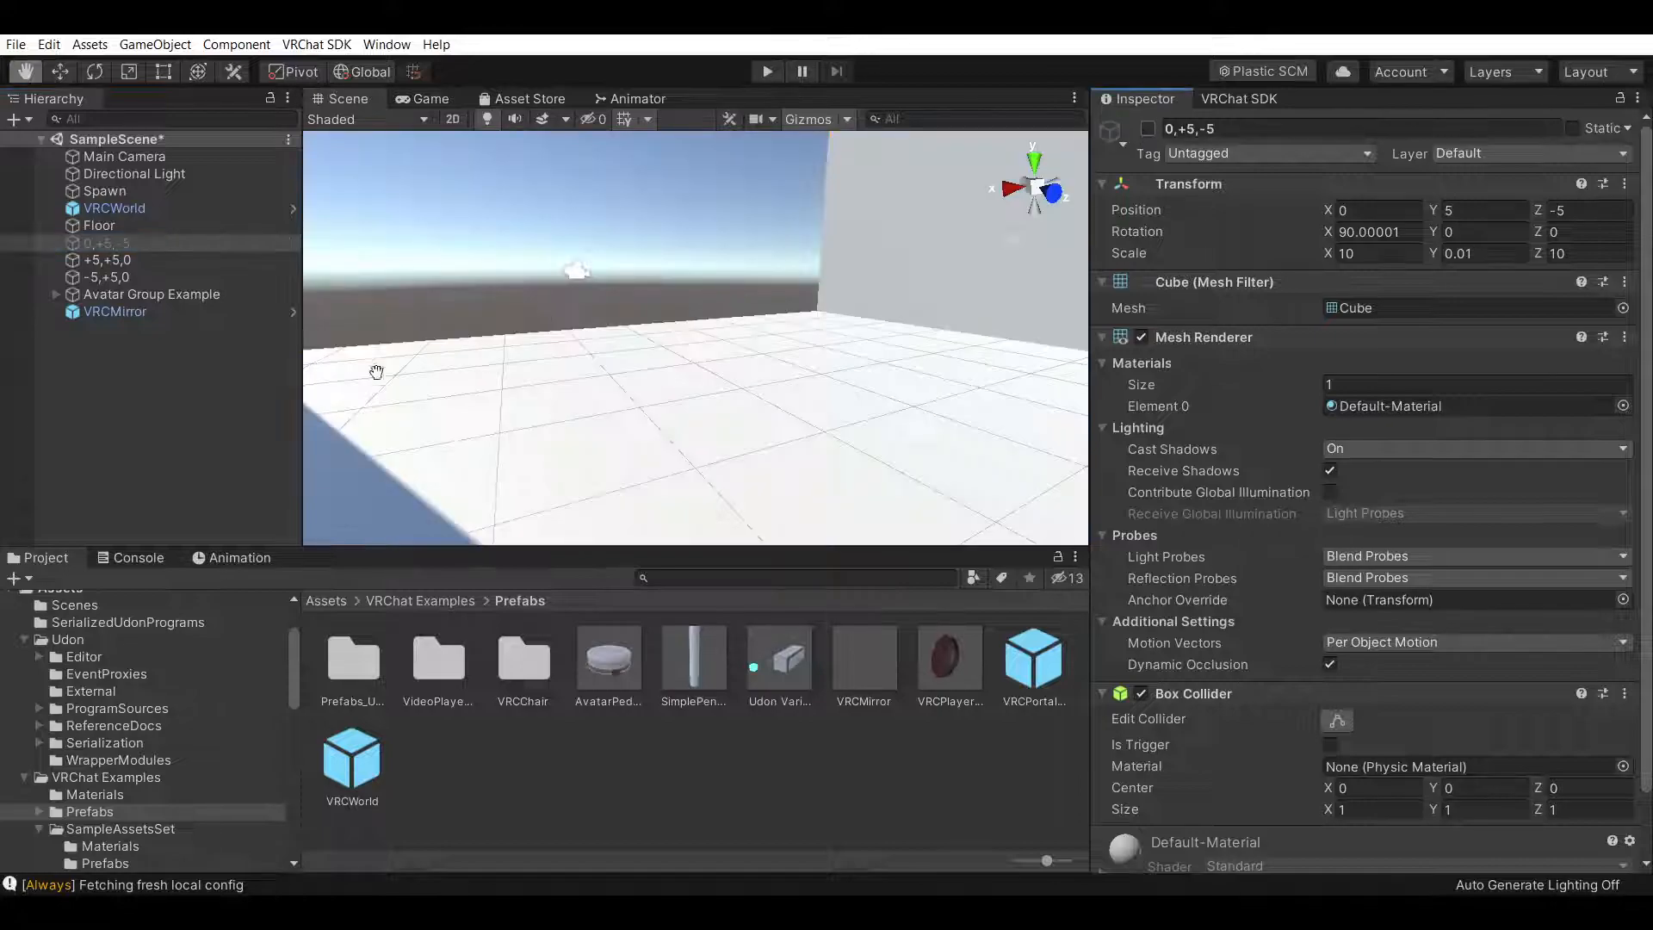
# Move the VRCMirror to position Z -5 against the far wall
pyautogui.click(183, 314)
pyautogui.moveTo(659, 362); pyautogui.dragTo(683, 387, button='right')
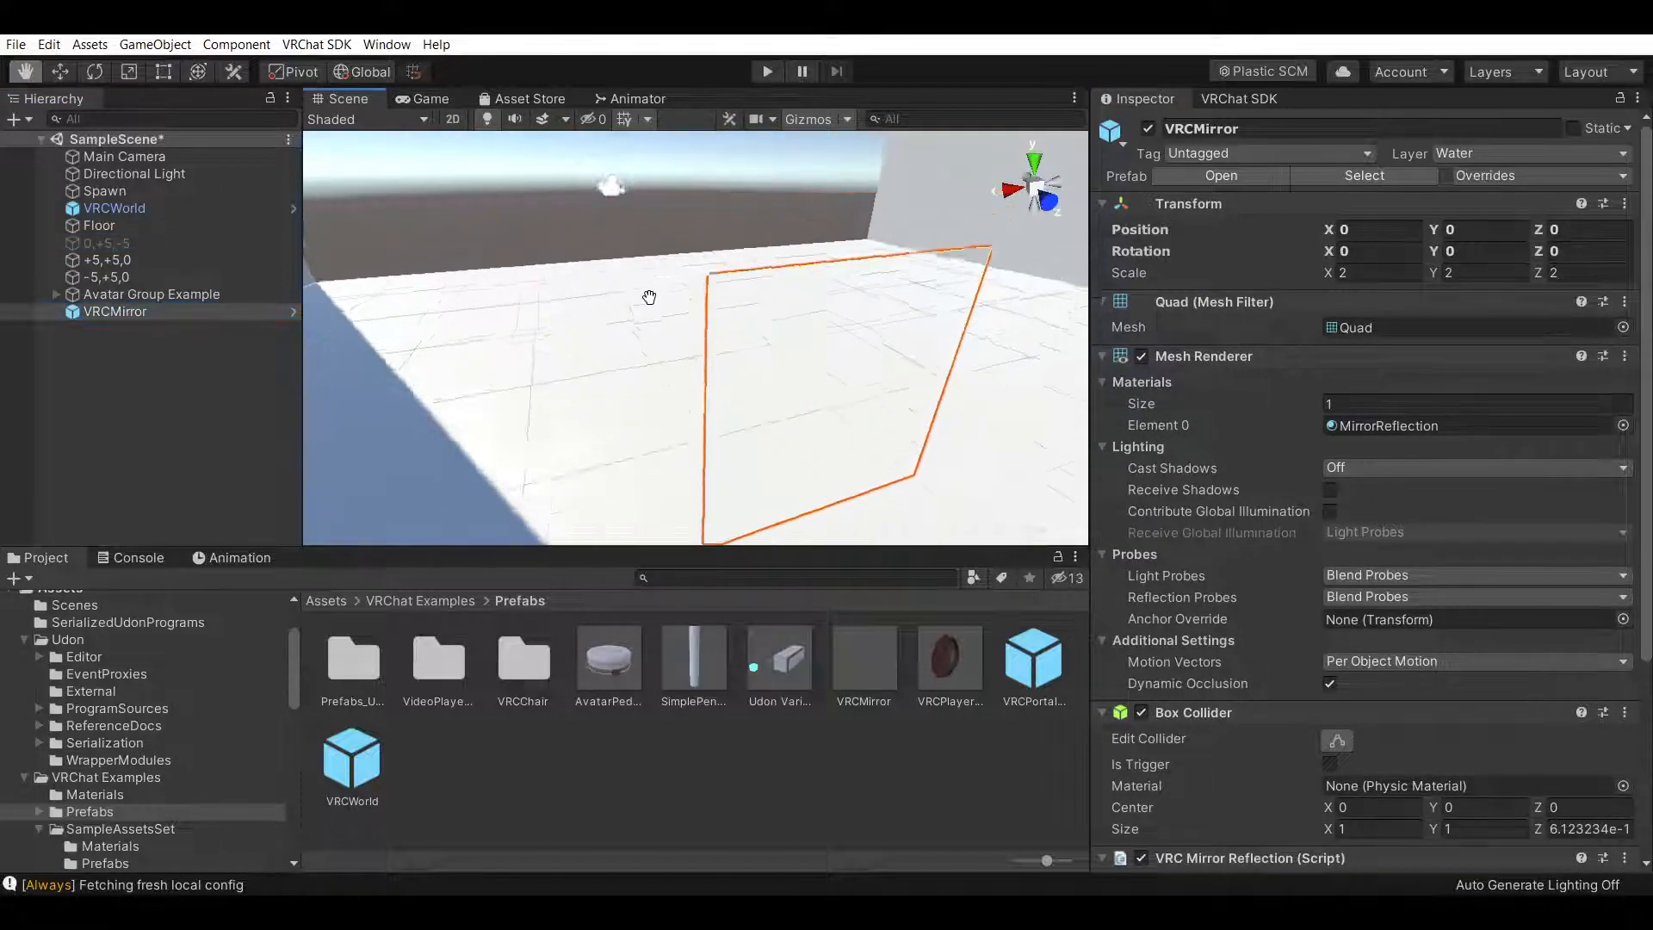
pyautogui.moveTo(657, 284); pyautogui.dragTo(664, 277, button='middle')
pyautogui.moveTo(664, 276); pyautogui.dragTo(637, 293, button='right')
pyautogui.click(60, 72)
pyautogui.moveTo(786, 458); pyautogui.dragTo(637, 107)
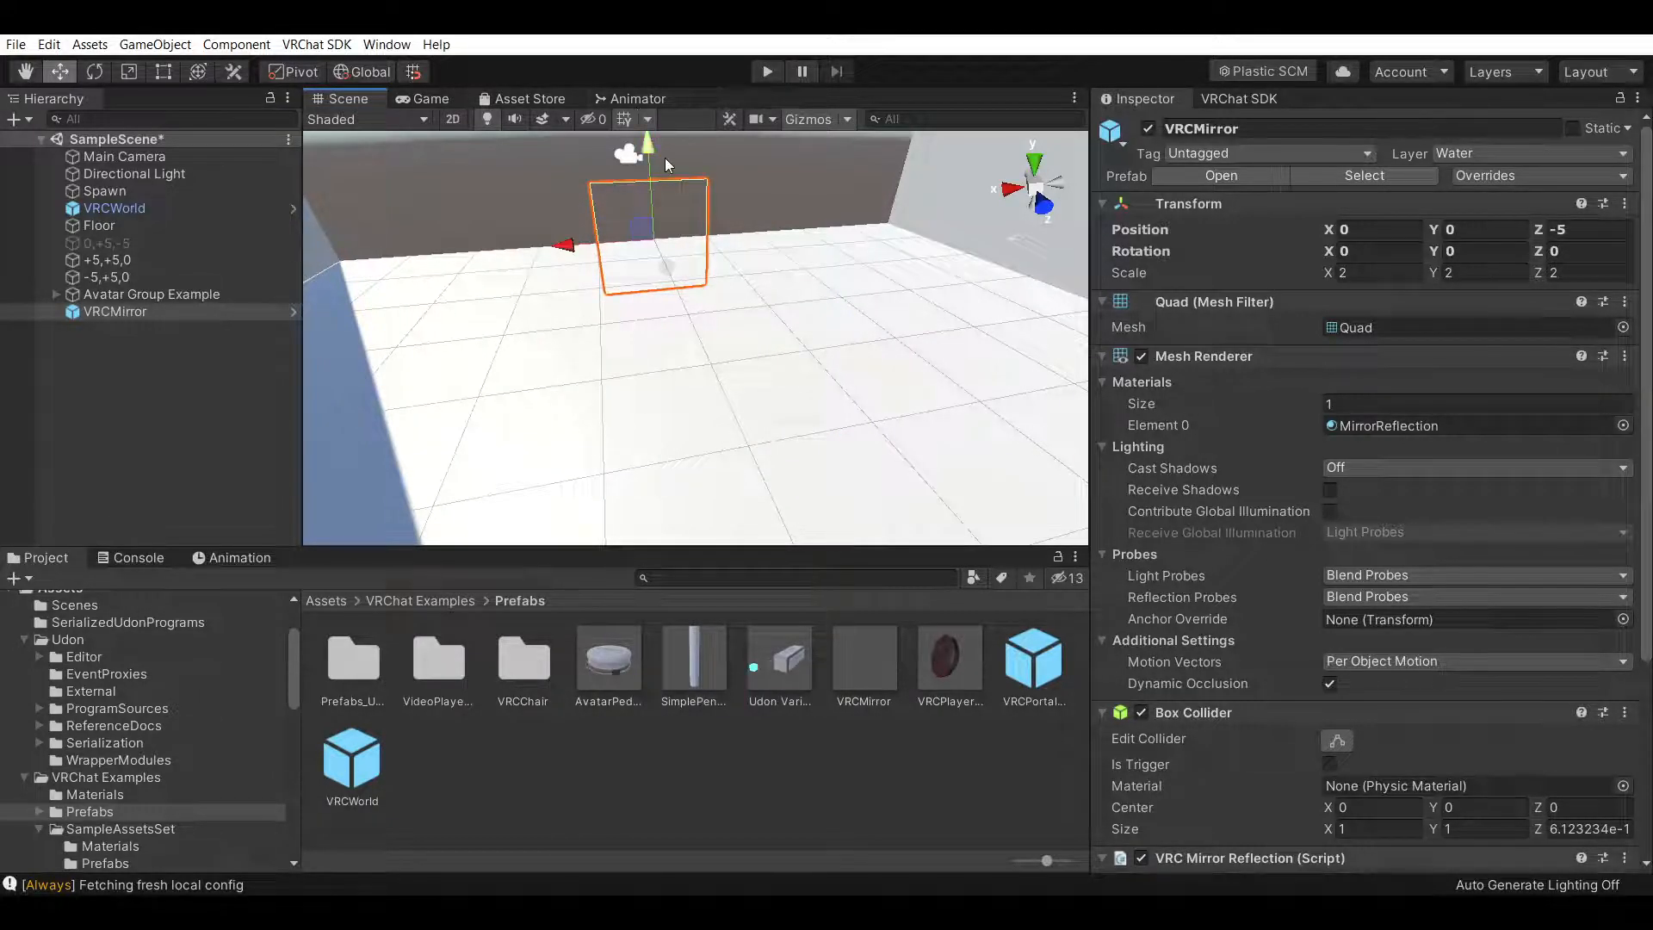
# Raise the mirror to Y 1 and rotate it to -180 degrees around Y to face the room
pyautogui.scroll(5, 844, 380)
pyautogui.moveTo(844, 380); pyautogui.dragTo(810, 246, button='right')
pyautogui.click(26, 72)
pyautogui.moveTo(664, 263); pyautogui.dragTo(775, 539, button='middle')
pyautogui.moveTo(767, 232); pyautogui.dragTo(793, 525, button='middle')
pyautogui.moveTo(769, 224); pyautogui.dragTo(832, 376, button='right')
pyautogui.scroll(-2, 811, 383)
pyautogui.scroll(-4, 818, 362)
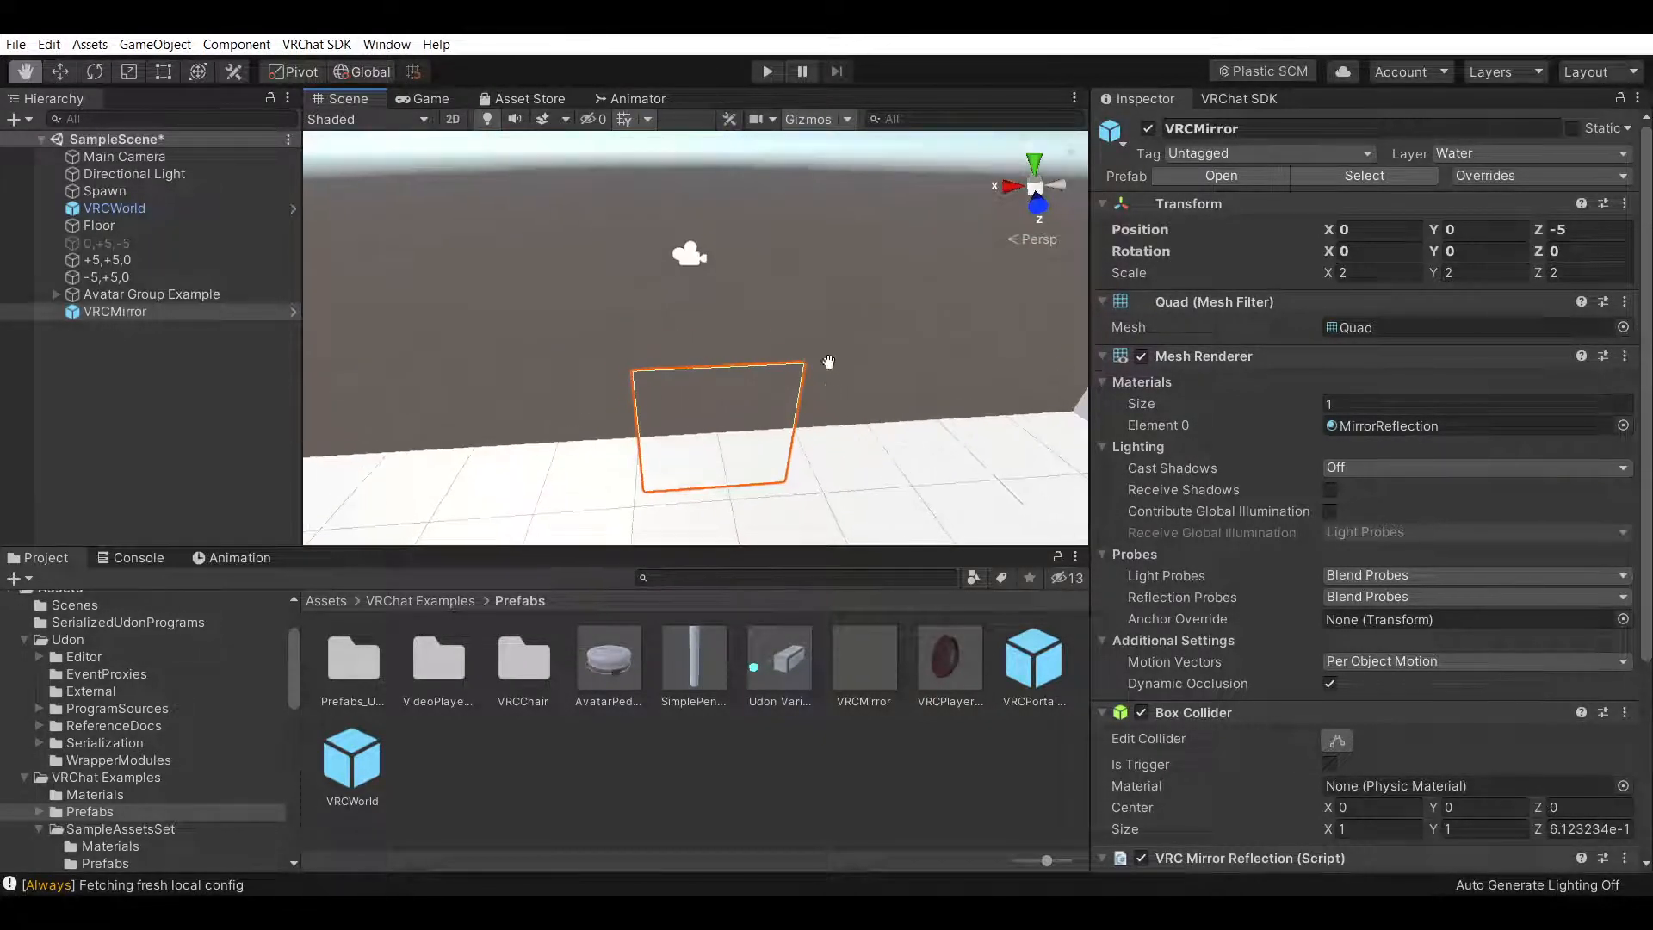
pyautogui.click(60, 72)
pyautogui.moveTo(715, 372); pyautogui.dragTo(713, 308)
pyautogui.moveTo(918, 368); pyautogui.dragTo(914, 312, button='right')
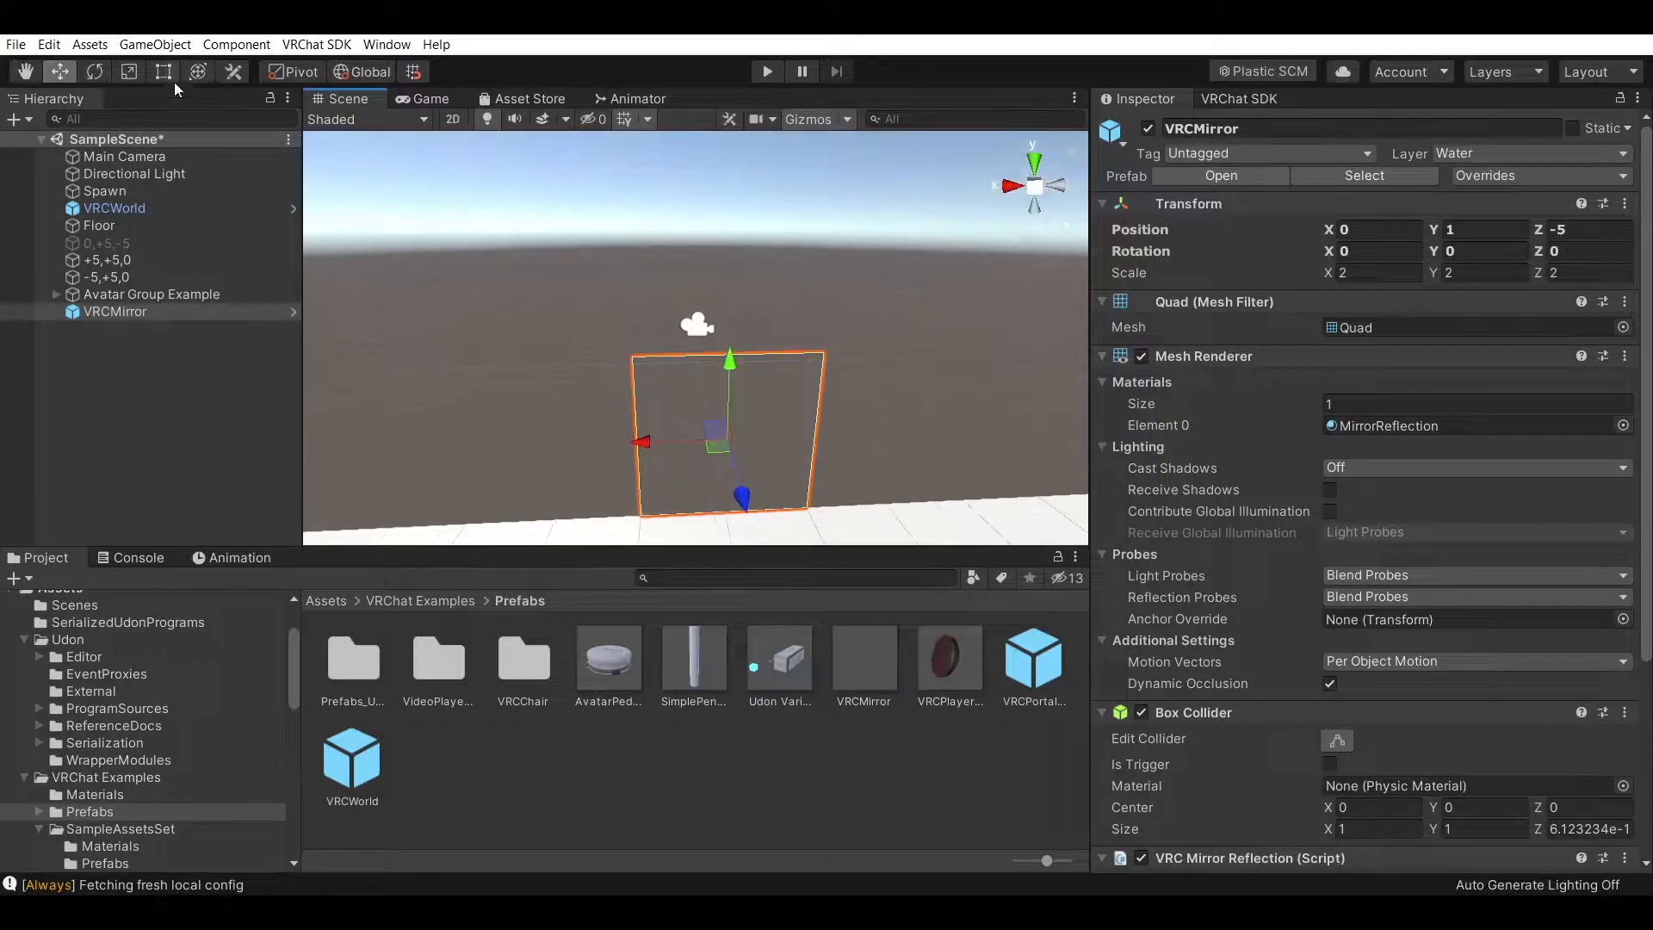
pyautogui.click(101, 74)
pyautogui.moveTo(785, 492); pyautogui.dragTo(1076, 310)
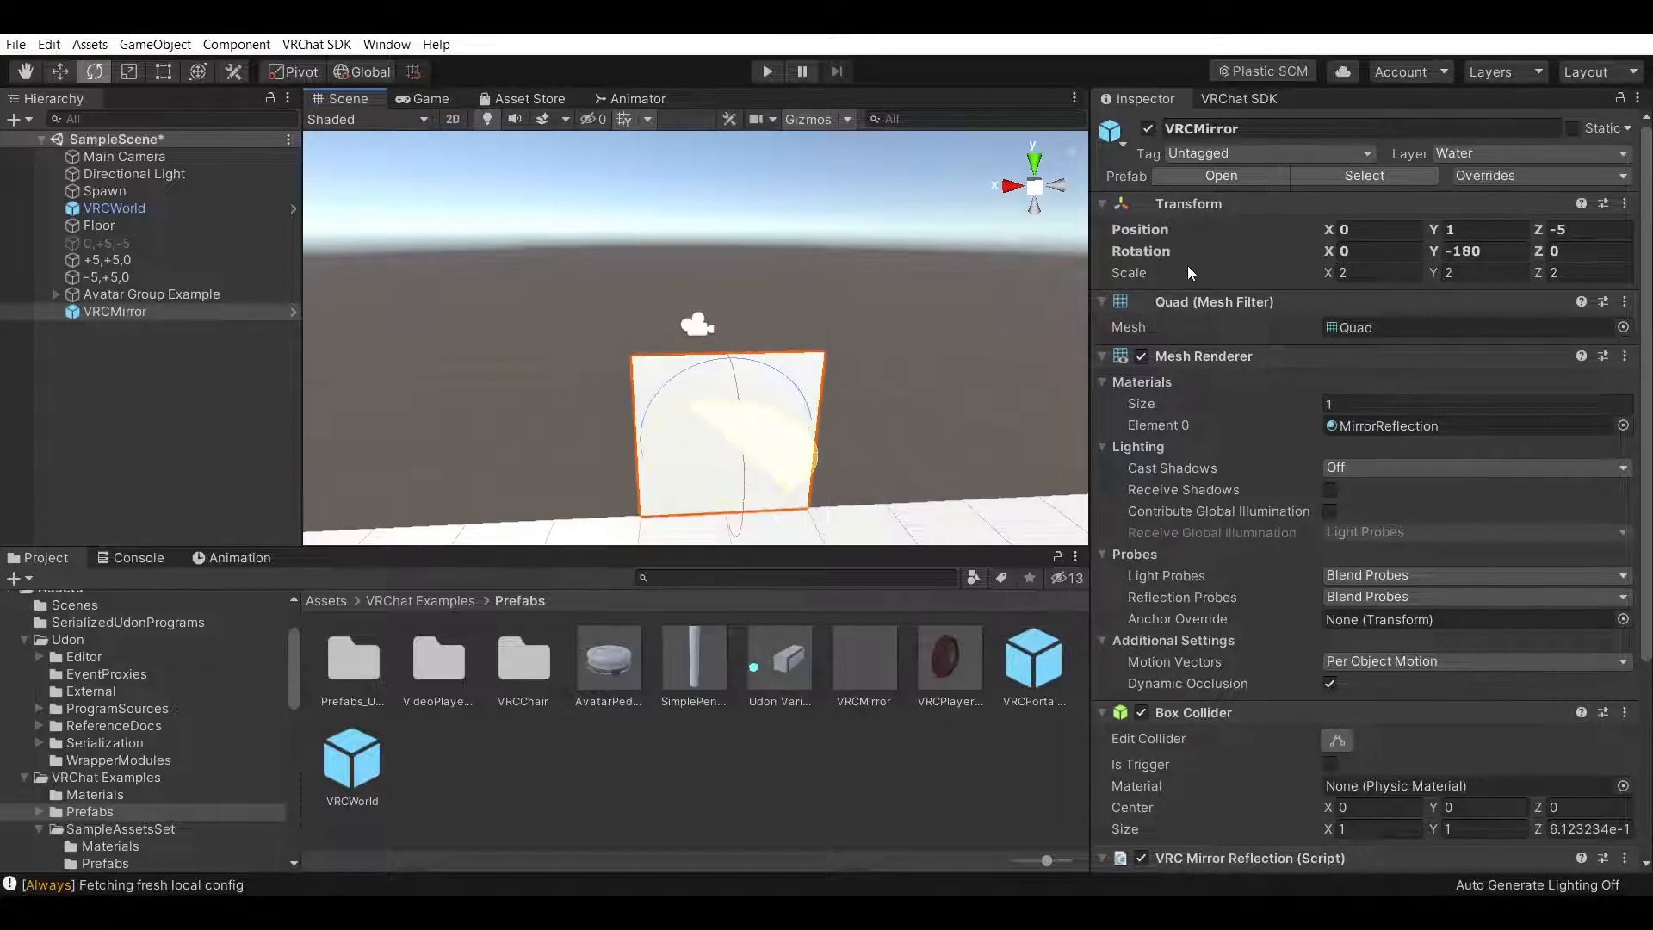
# Set the VRCMirror's X scale to 10 to widen it
pyautogui.moveTo(775, 505); pyautogui.dragTo(819, 517)
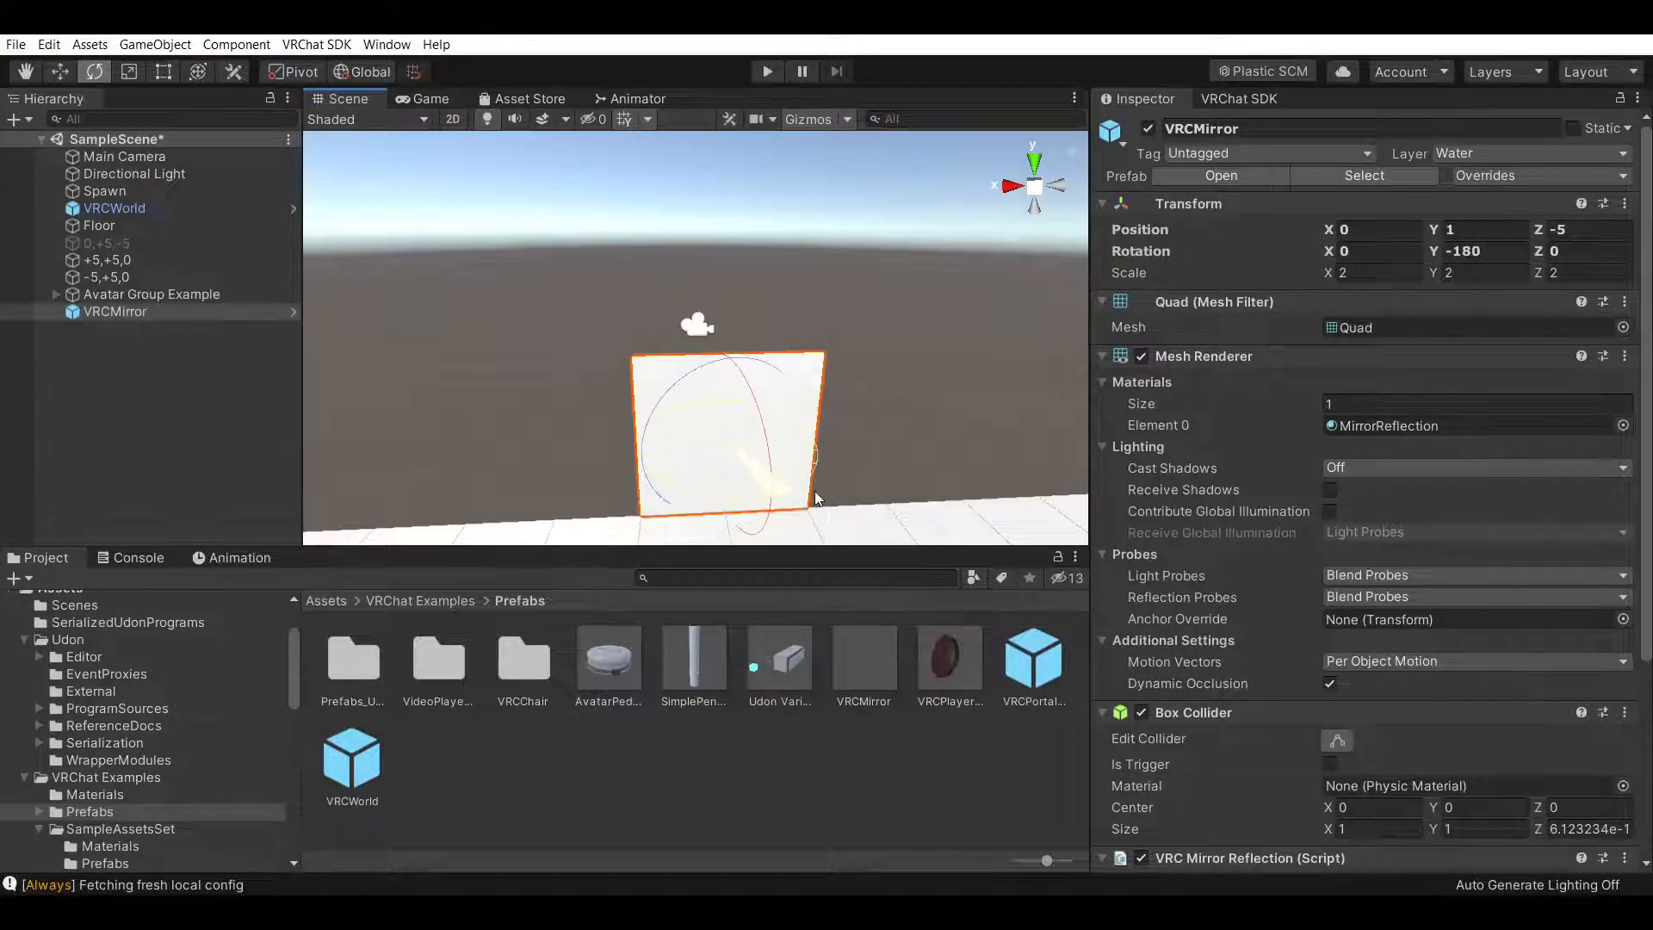
pyautogui.click(174, 339)
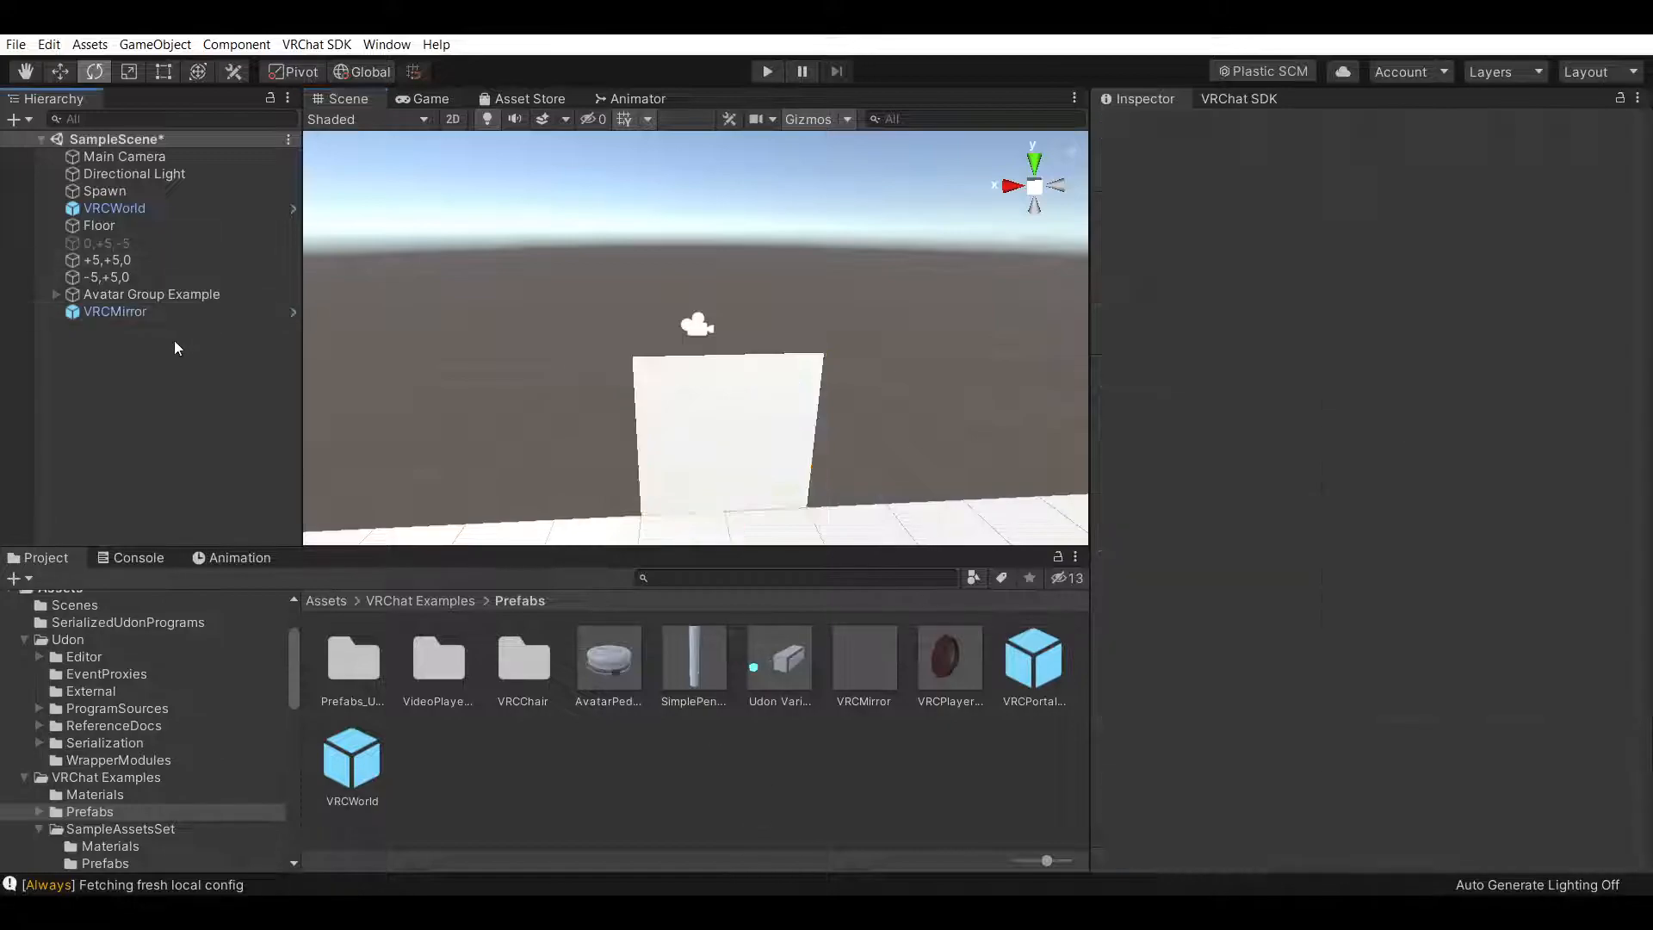
pyautogui.moveTo(970, 374); pyautogui.dragTo(775, 387, button='right')
pyautogui.scroll(3, 910, 368)
pyautogui.click(188, 312)
pyautogui.click(1377, 273)
pyautogui.write('1')
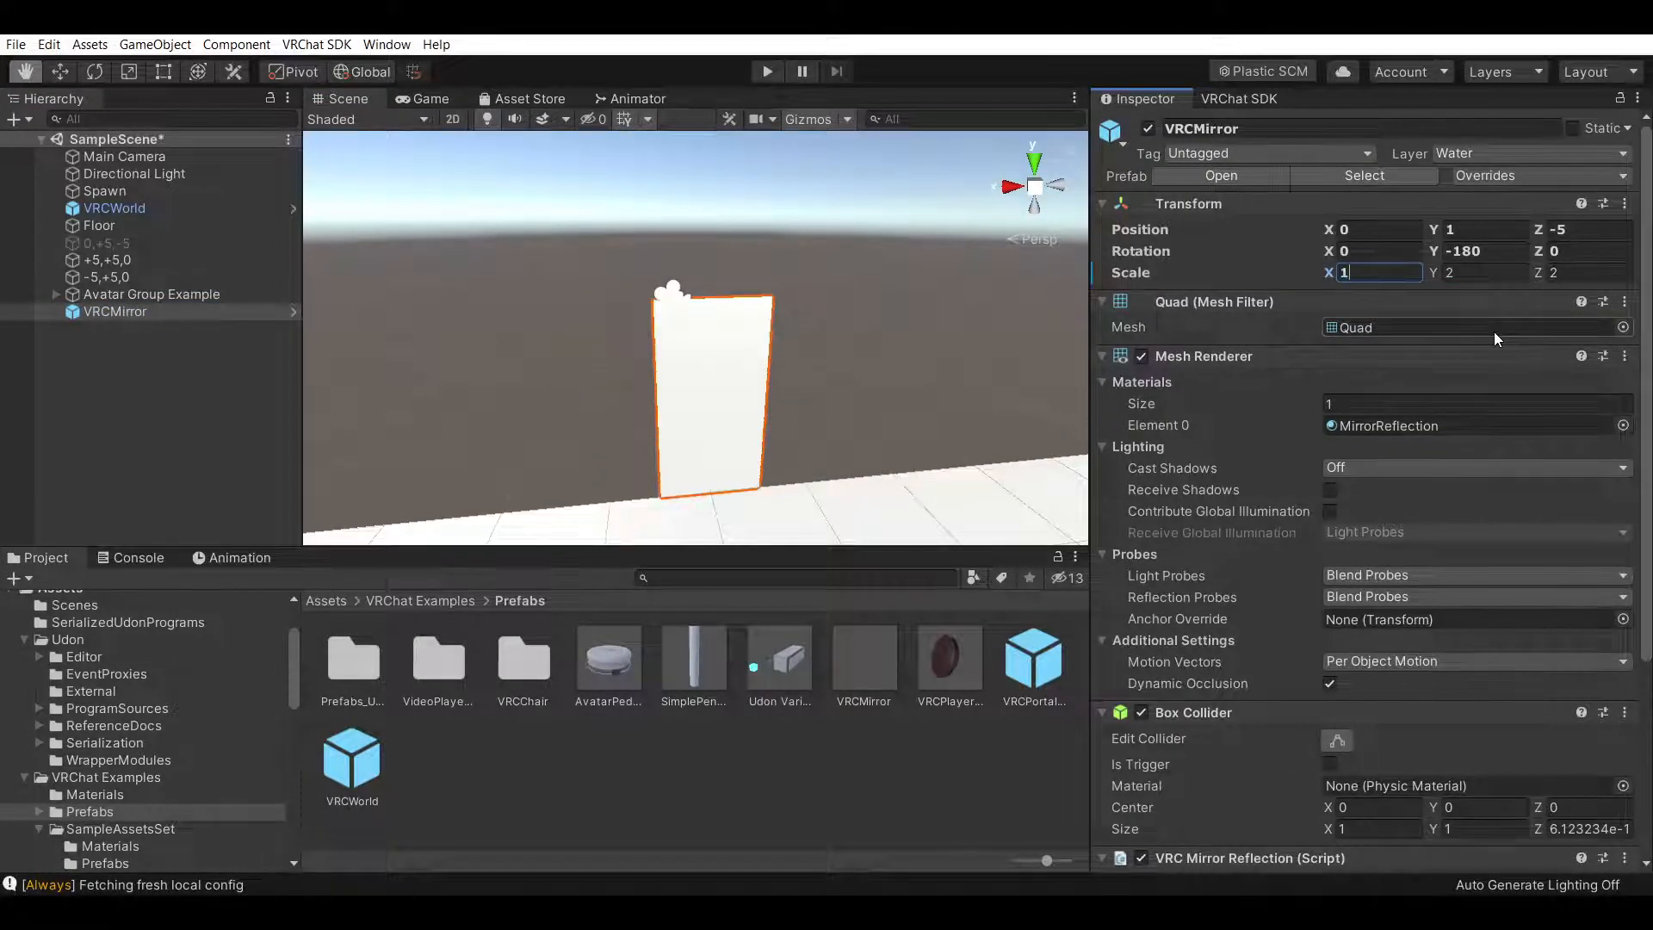
pyautogui.write('0')
# Set the VRCMirror's Y scale to 5 to make it taller
pyautogui.moveTo(870, 362); pyautogui.dragTo(995, 379, button='right')
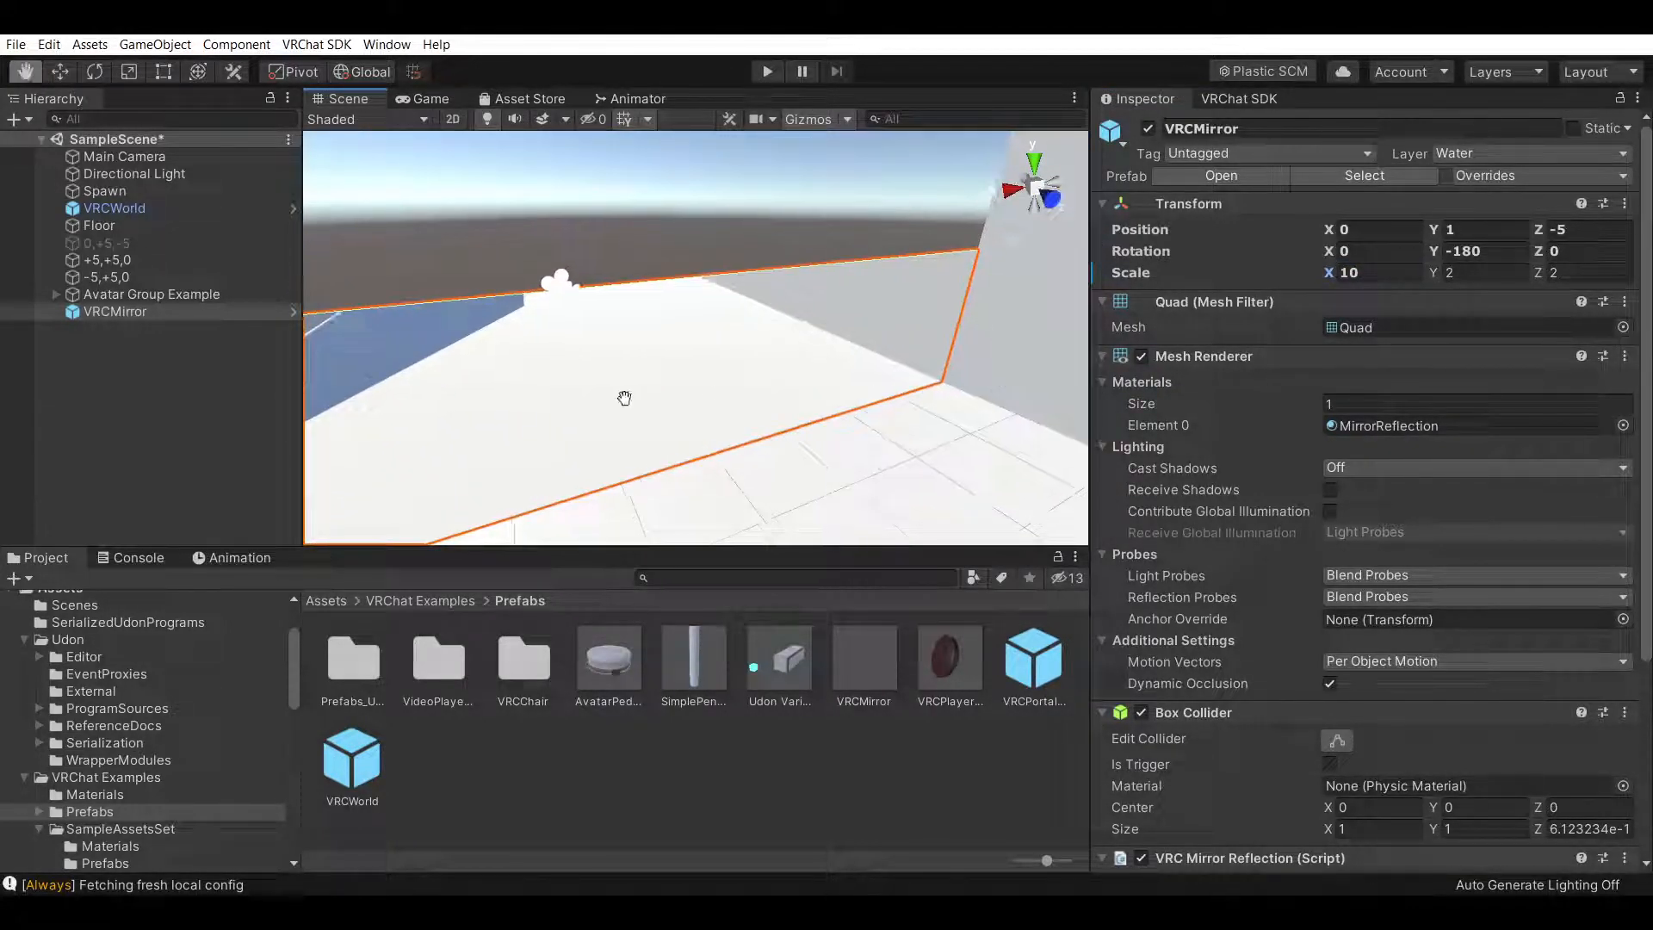
pyautogui.moveTo(624, 398); pyautogui.dragTo(682, 380, button='right')
pyautogui.click(1579, 273)
pyautogui.click(1465, 280)
pyautogui.write('4')
pyautogui.press('BackSpace')
pyautogui.write('5')
pyautogui.scroll(-5, 735, 373)
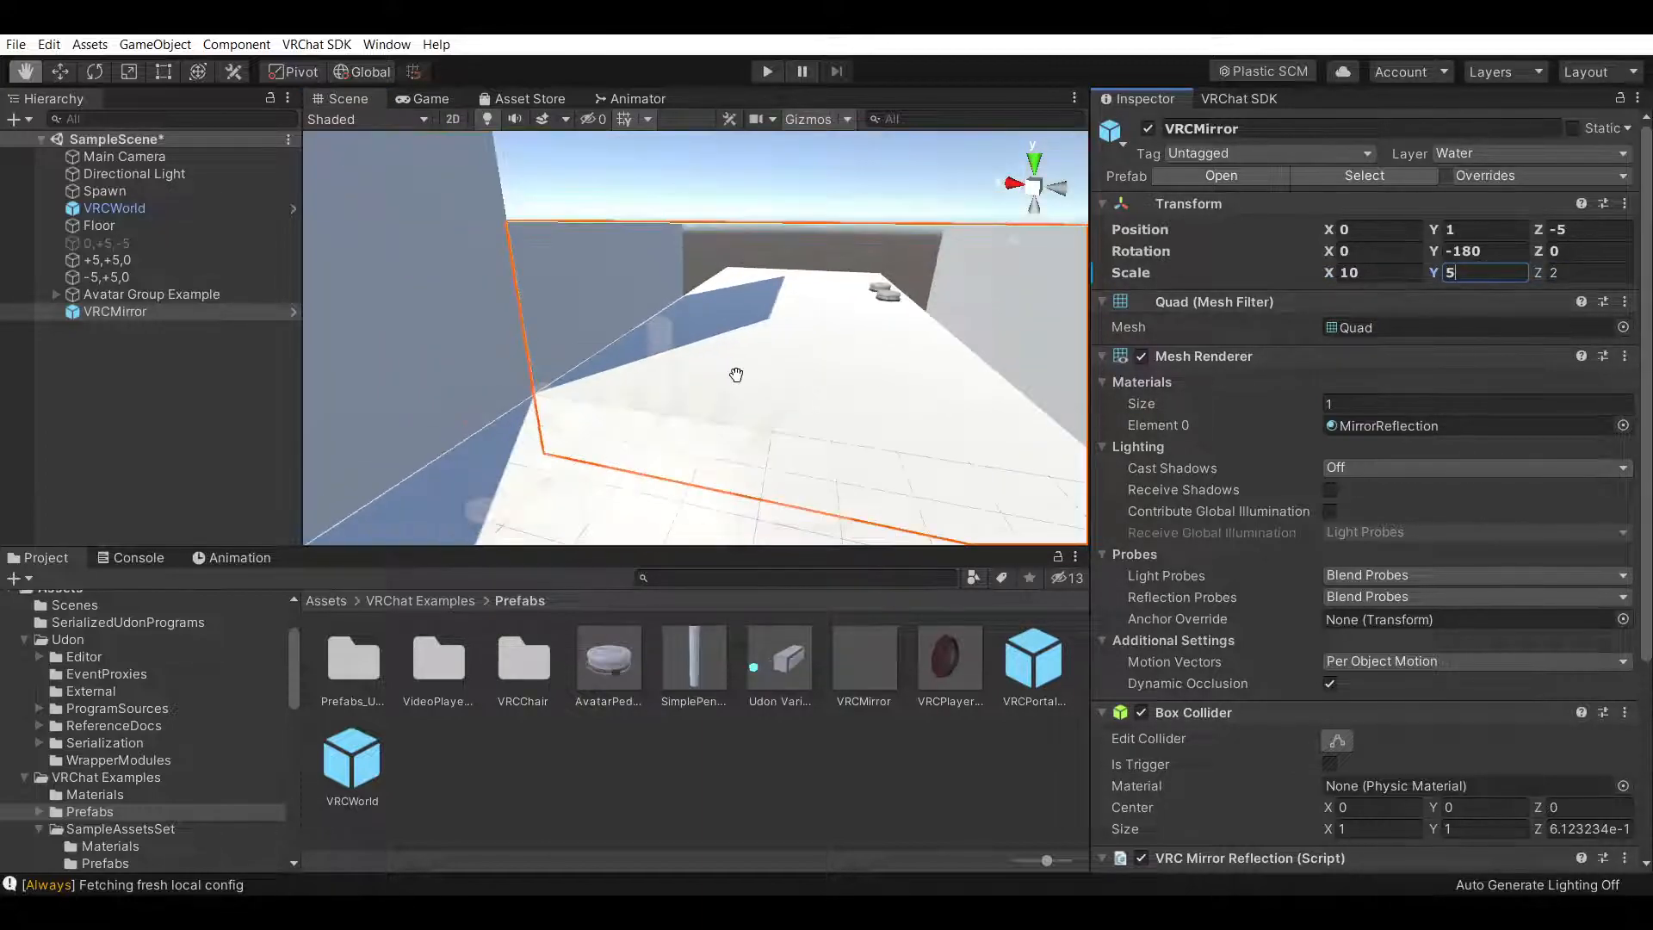
# Raise the mirror with the Move tool to position Y 2.5
pyautogui.moveTo(712, 476); pyautogui.dragTo(801, 398, button='right')
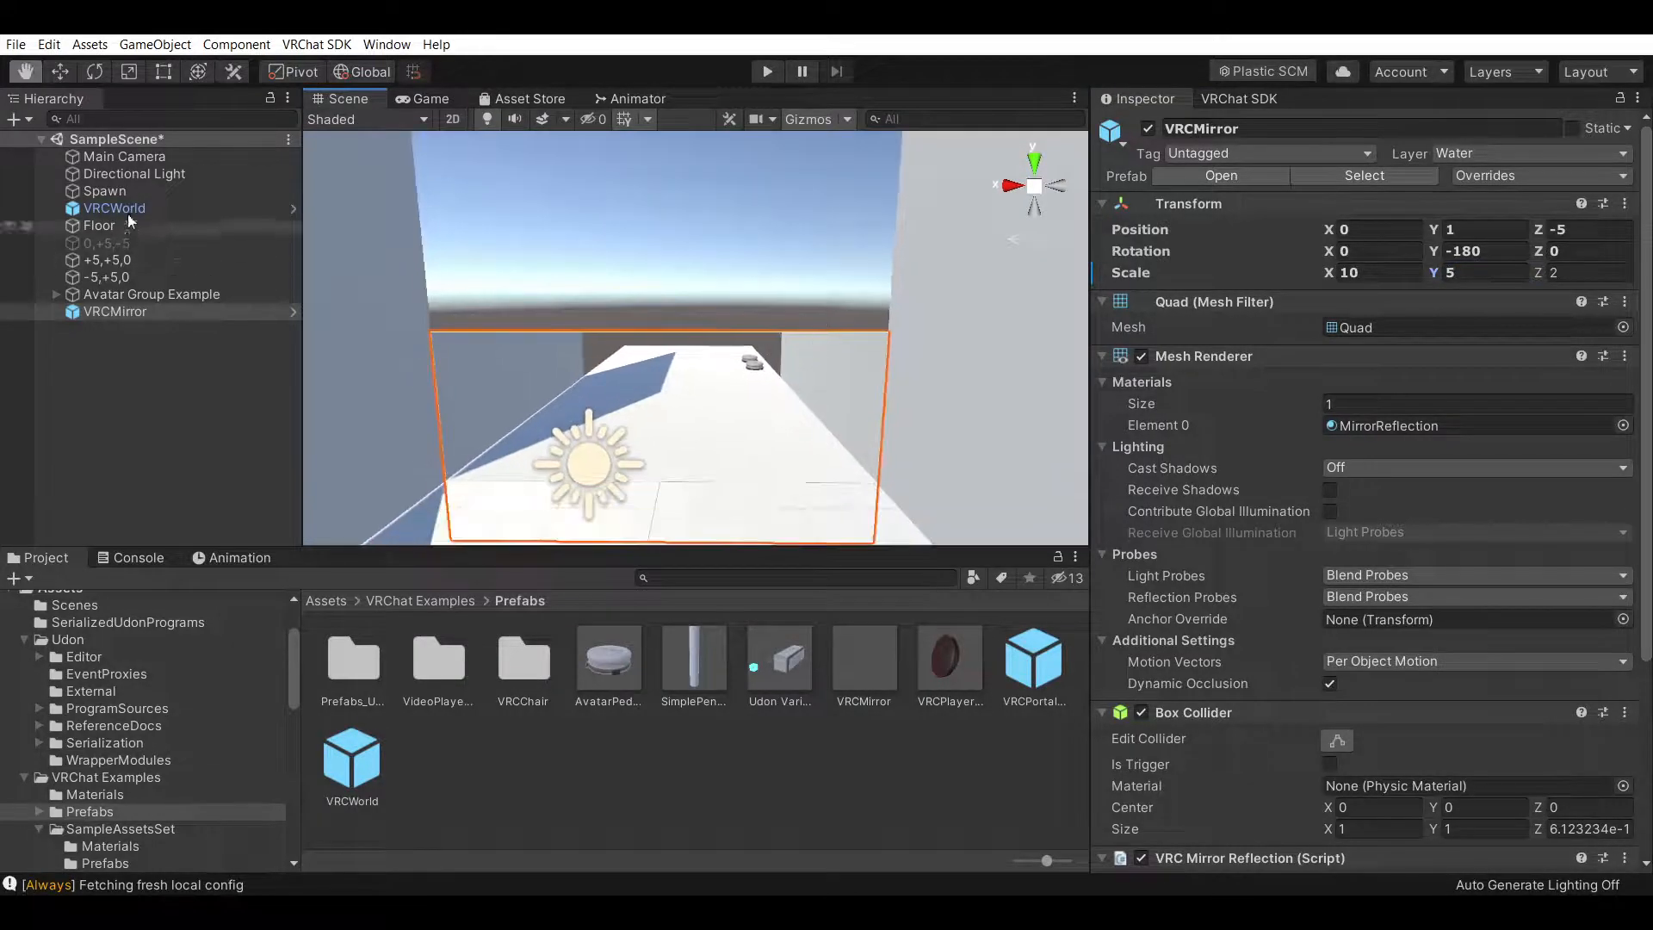
pyautogui.click(60, 71)
pyautogui.moveTo(652, 364); pyautogui.dragTo(656, 277)
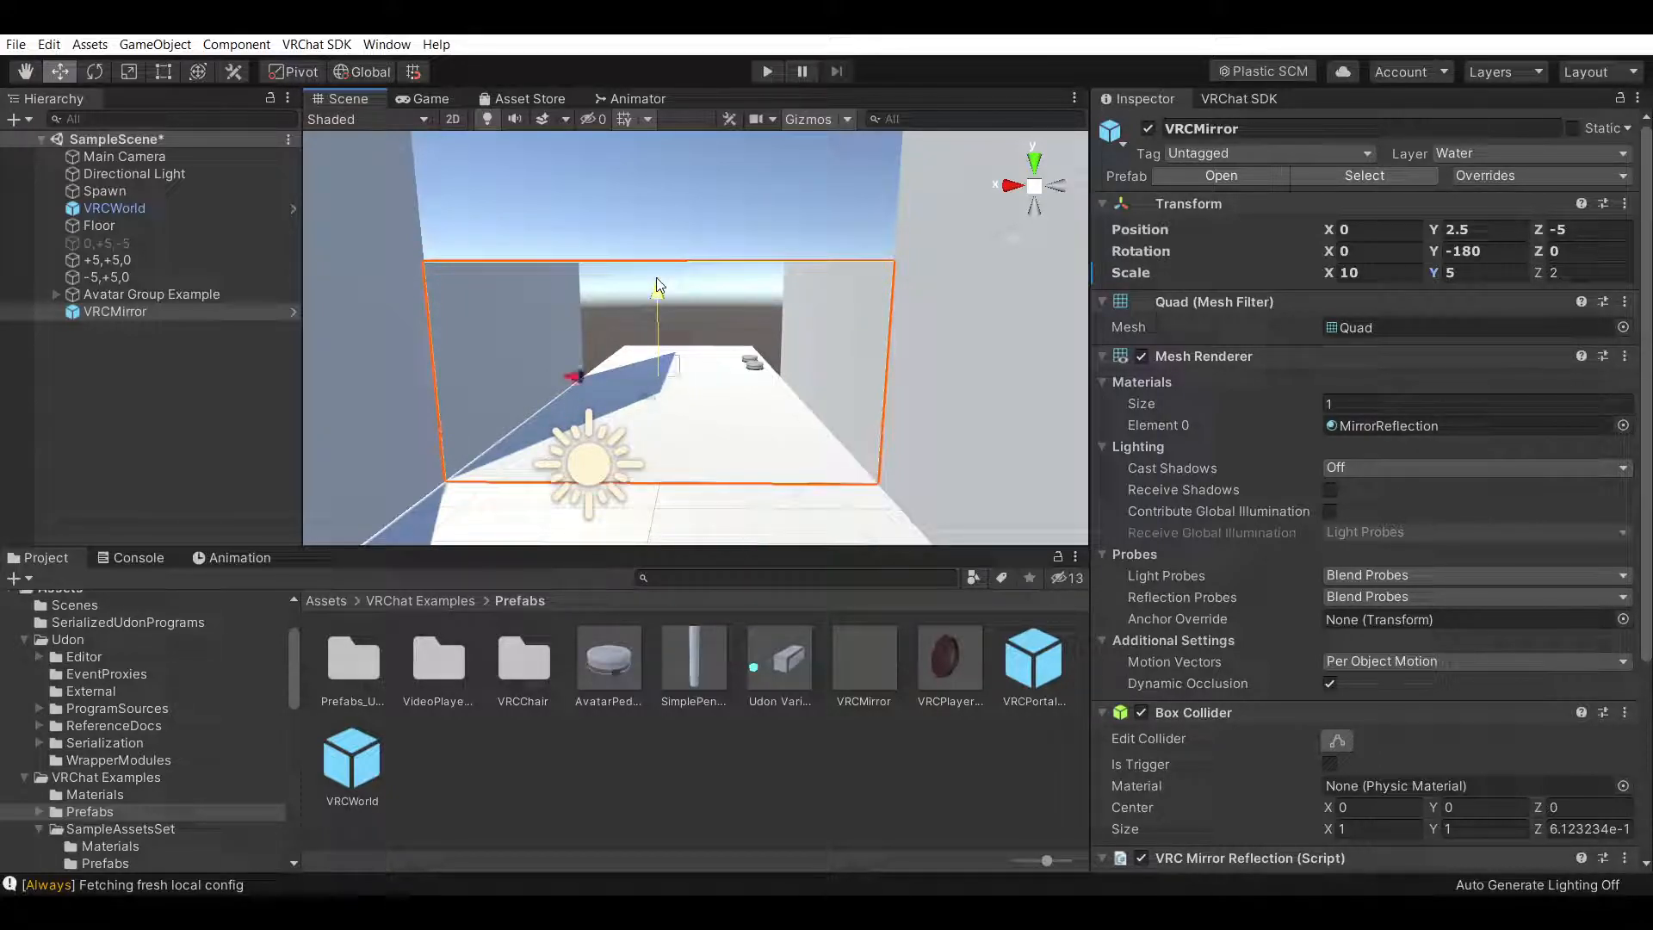
# Inspect how the mirror sits against the far wall from several angles
pyautogui.scroll(4, 761, 435)
pyautogui.click(26, 73)
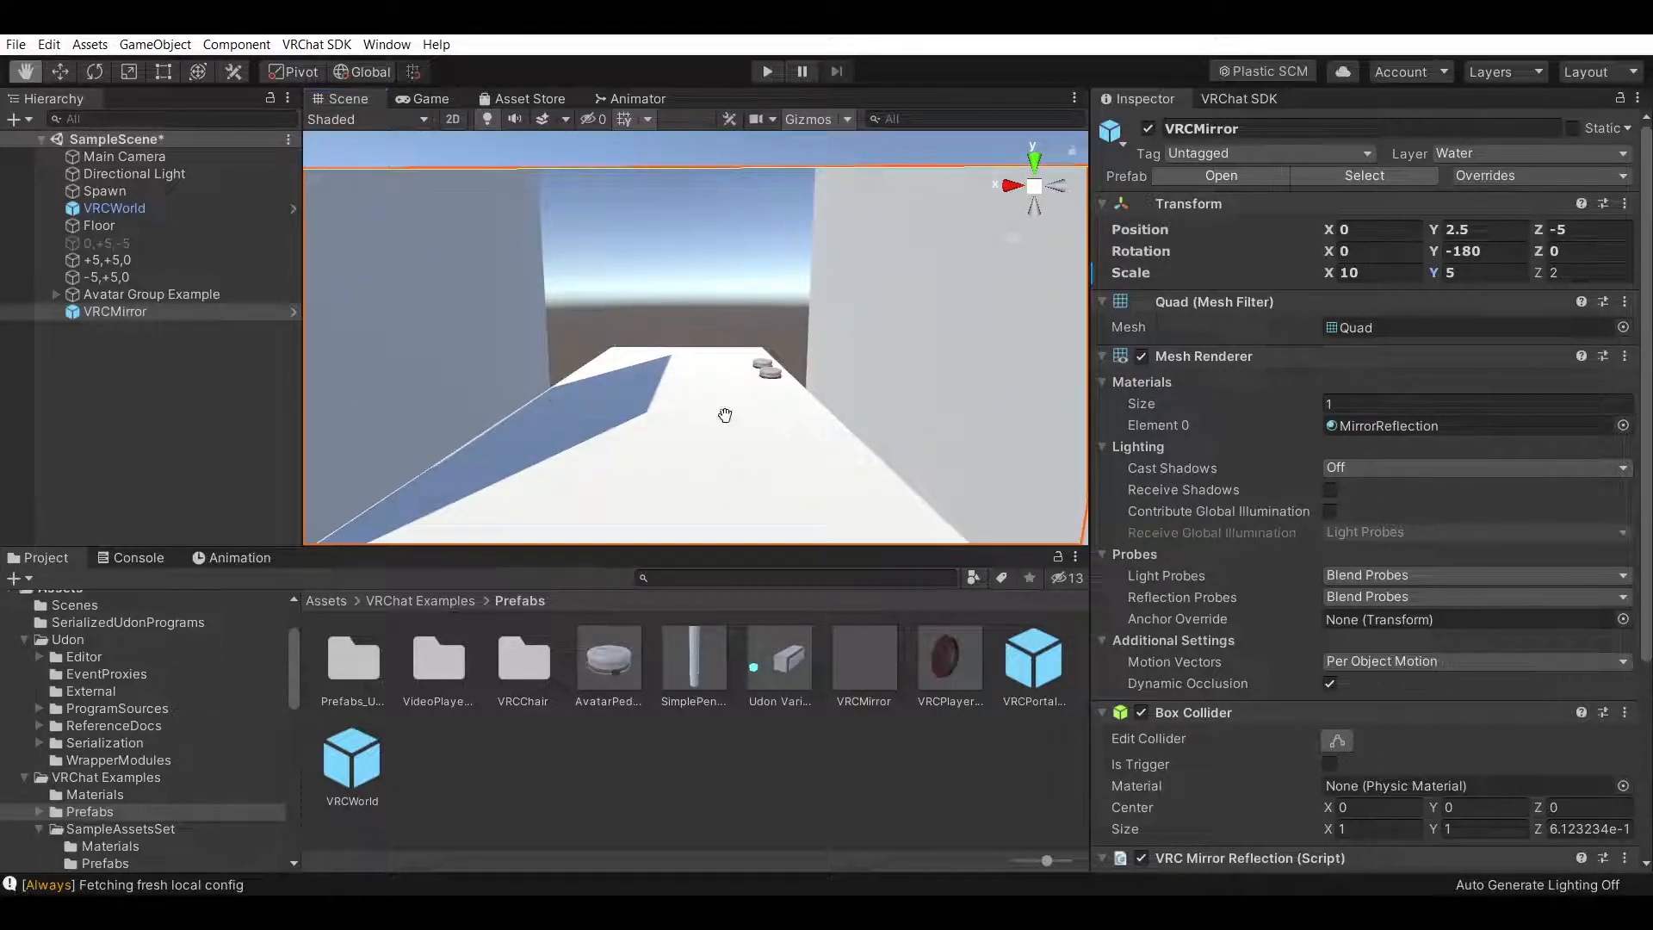
pyautogui.moveTo(787, 473); pyautogui.dragTo(842, 376)
pyautogui.moveTo(706, 386); pyautogui.dragTo(761, 368, button='right')
pyautogui.moveTo(760, 368)
pyautogui.mouseDown()
pyautogui.moveTo(786, 402)
pyautogui.moveTo(765, 399)
pyautogui.mouseUp()
pyautogui.scroll(-2, 765, 399)
pyautogui.moveTo(765, 398); pyautogui.dragTo(999, 441, button='right')
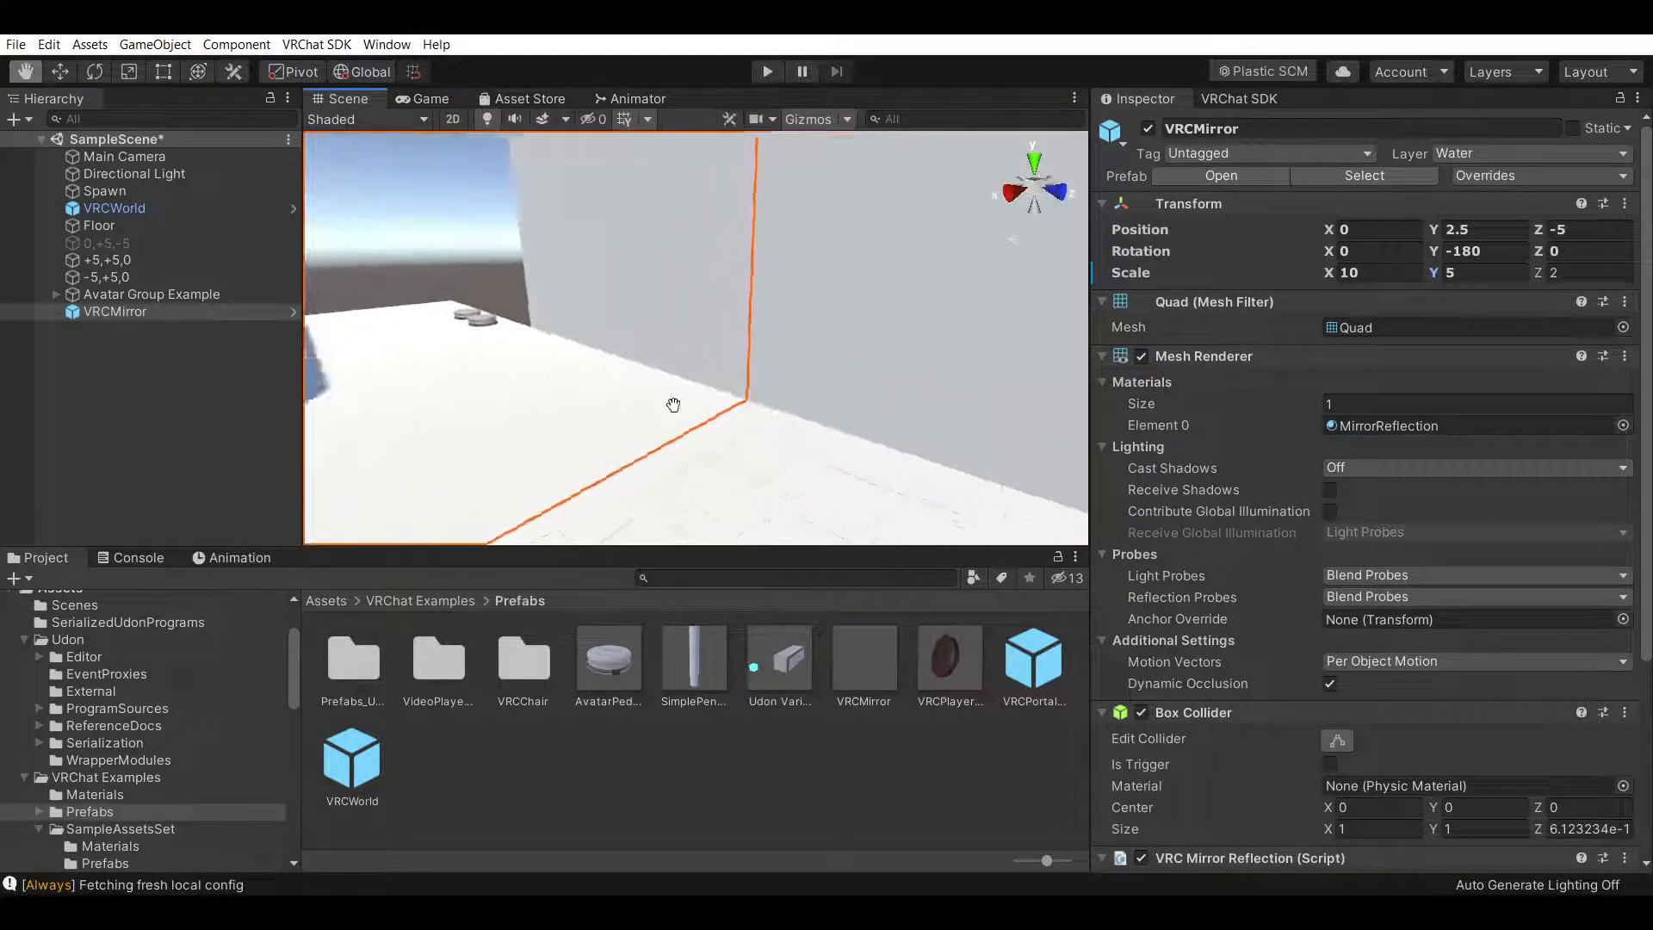
pyautogui.moveTo(635, 399); pyautogui.dragTo(867, 399, button='right')
pyautogui.moveTo(867, 399); pyautogui.dragTo(875, 466)
pyautogui.moveTo(874, 466); pyautogui.dragTo(818, 457, button='right')
pyautogui.click(193, 243)
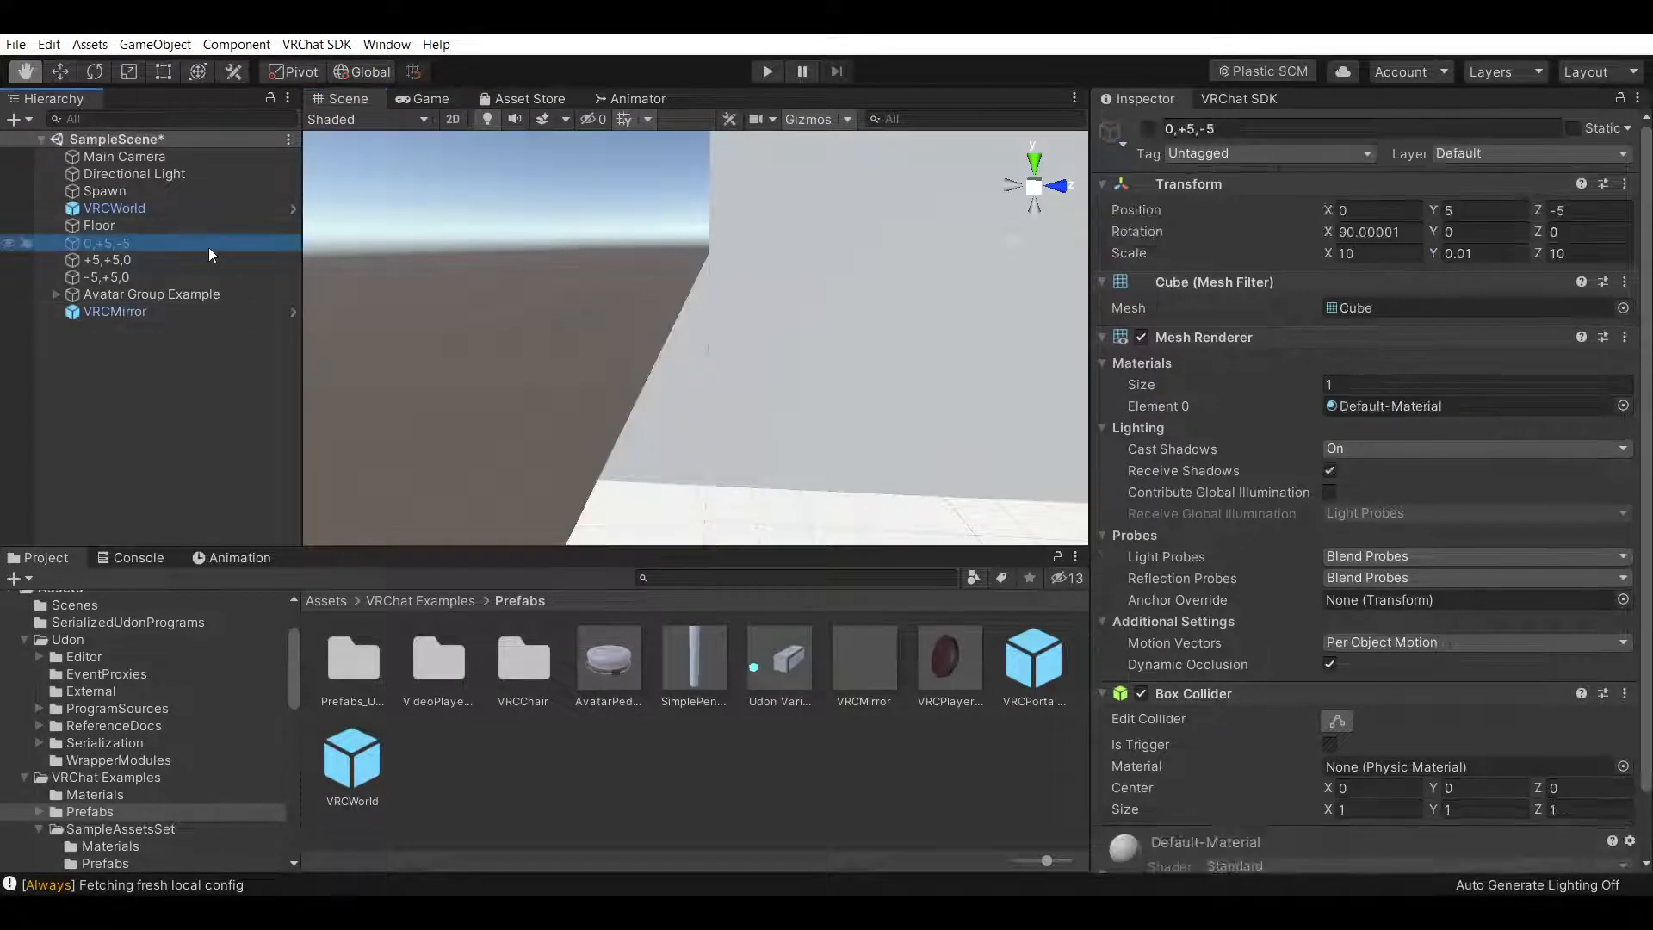
pyautogui.press('f')
# Set the mirror's Z position to -4.99 so it sits just in front of the wall
pyautogui.click(185, 311)
pyautogui.click(1587, 272)
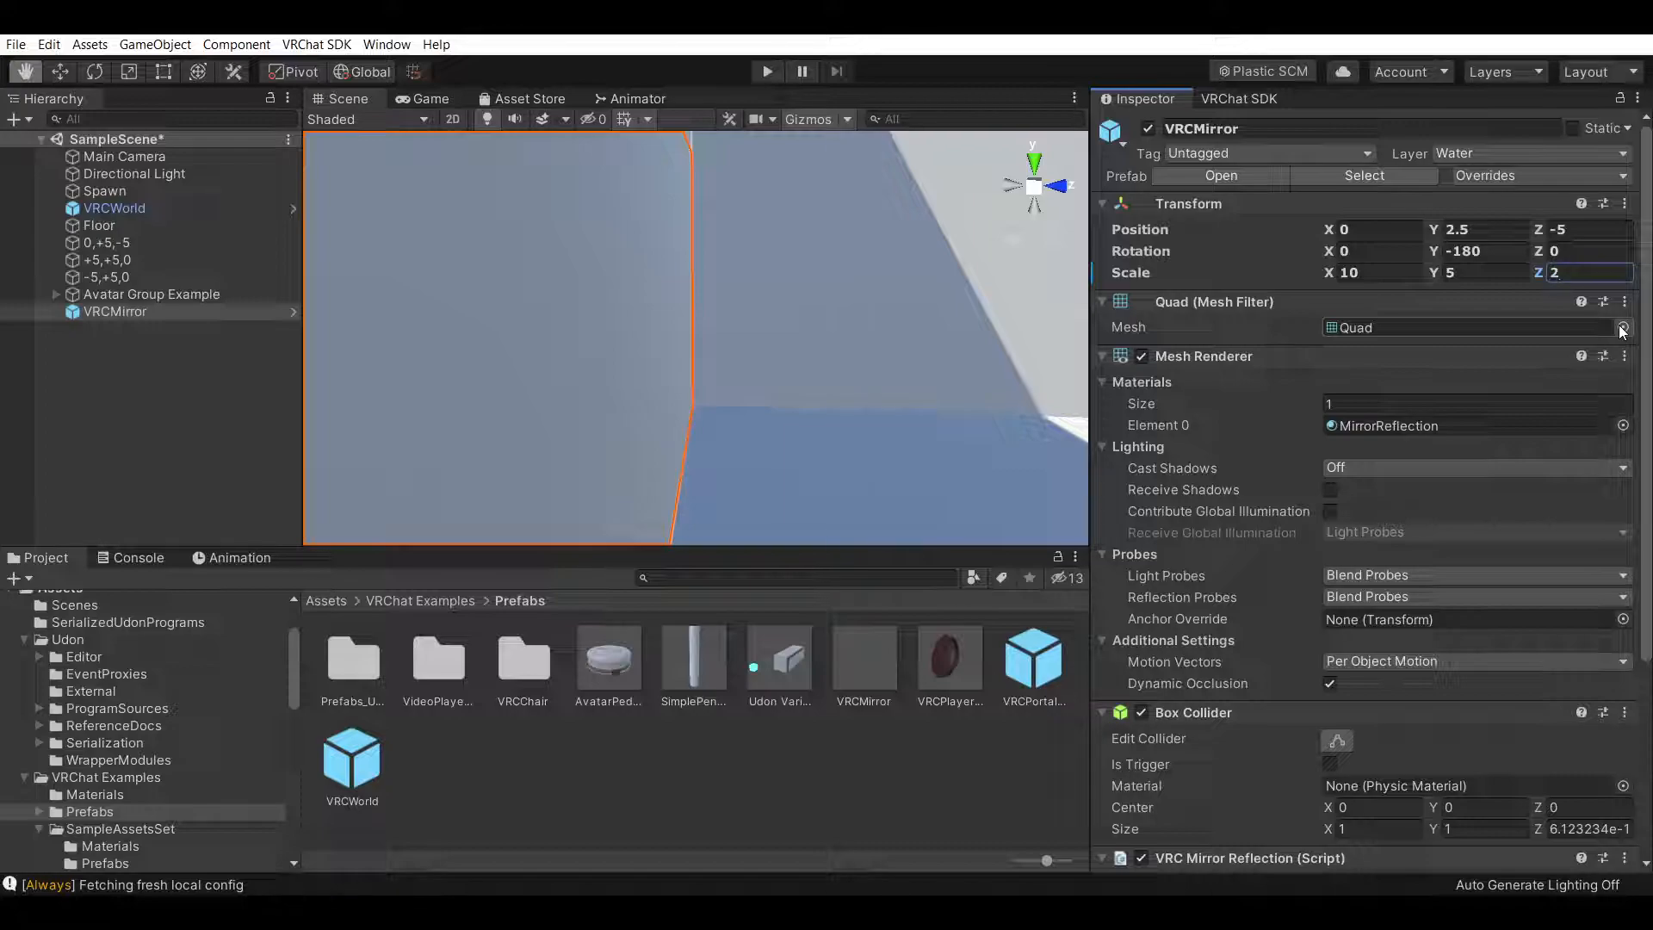
pyautogui.moveTo(852, 324); pyautogui.dragTo(795, 307)
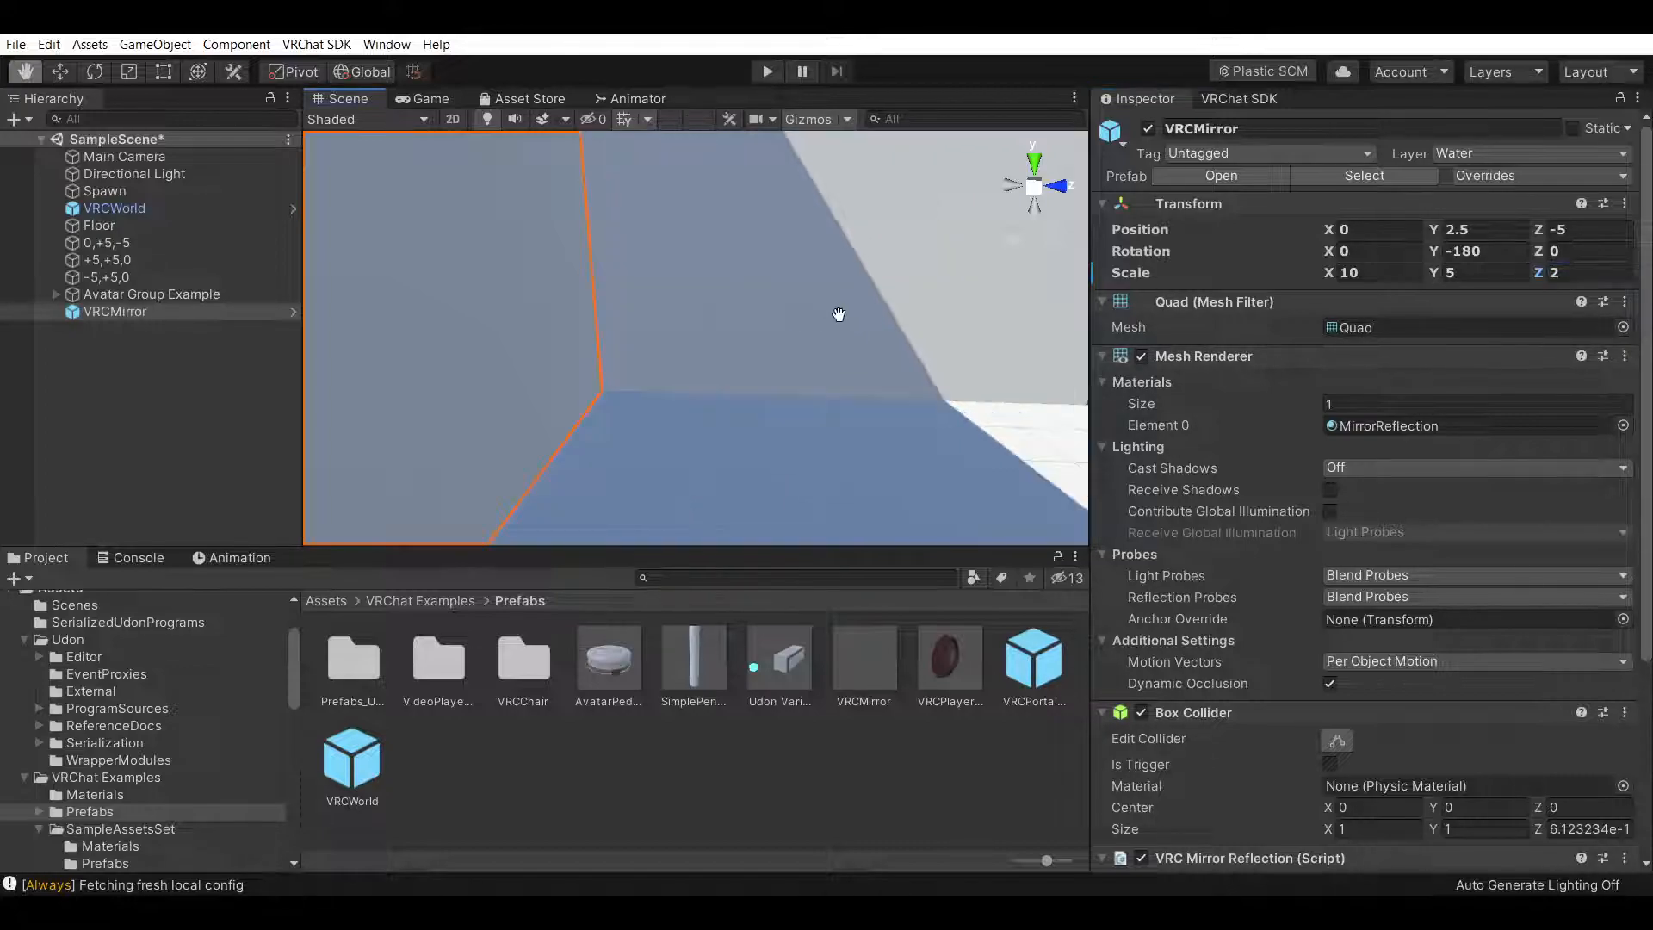
pyautogui.moveTo(795, 308); pyautogui.dragTo(731, 310, button='right')
pyautogui.click(69, 76)
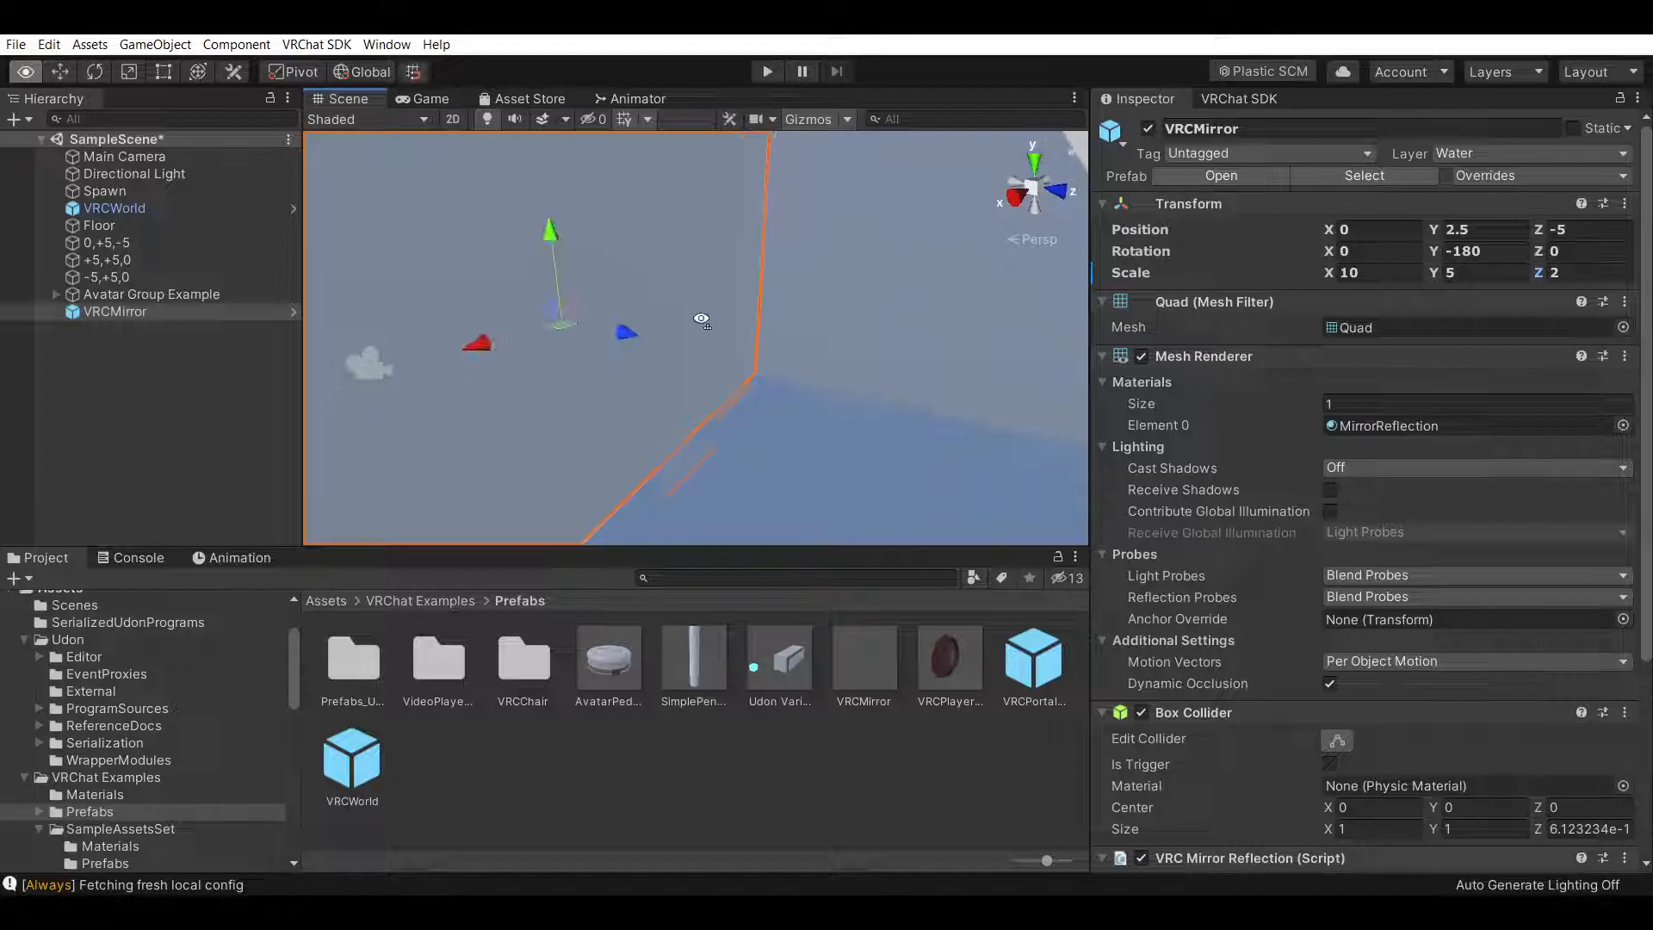
pyautogui.moveTo(638, 328)
pyautogui.mouseDown()
pyautogui.moveTo(654, 333)
pyautogui.moveTo(638, 328)
pyautogui.mouseUp()
pyautogui.click(1614, 228)
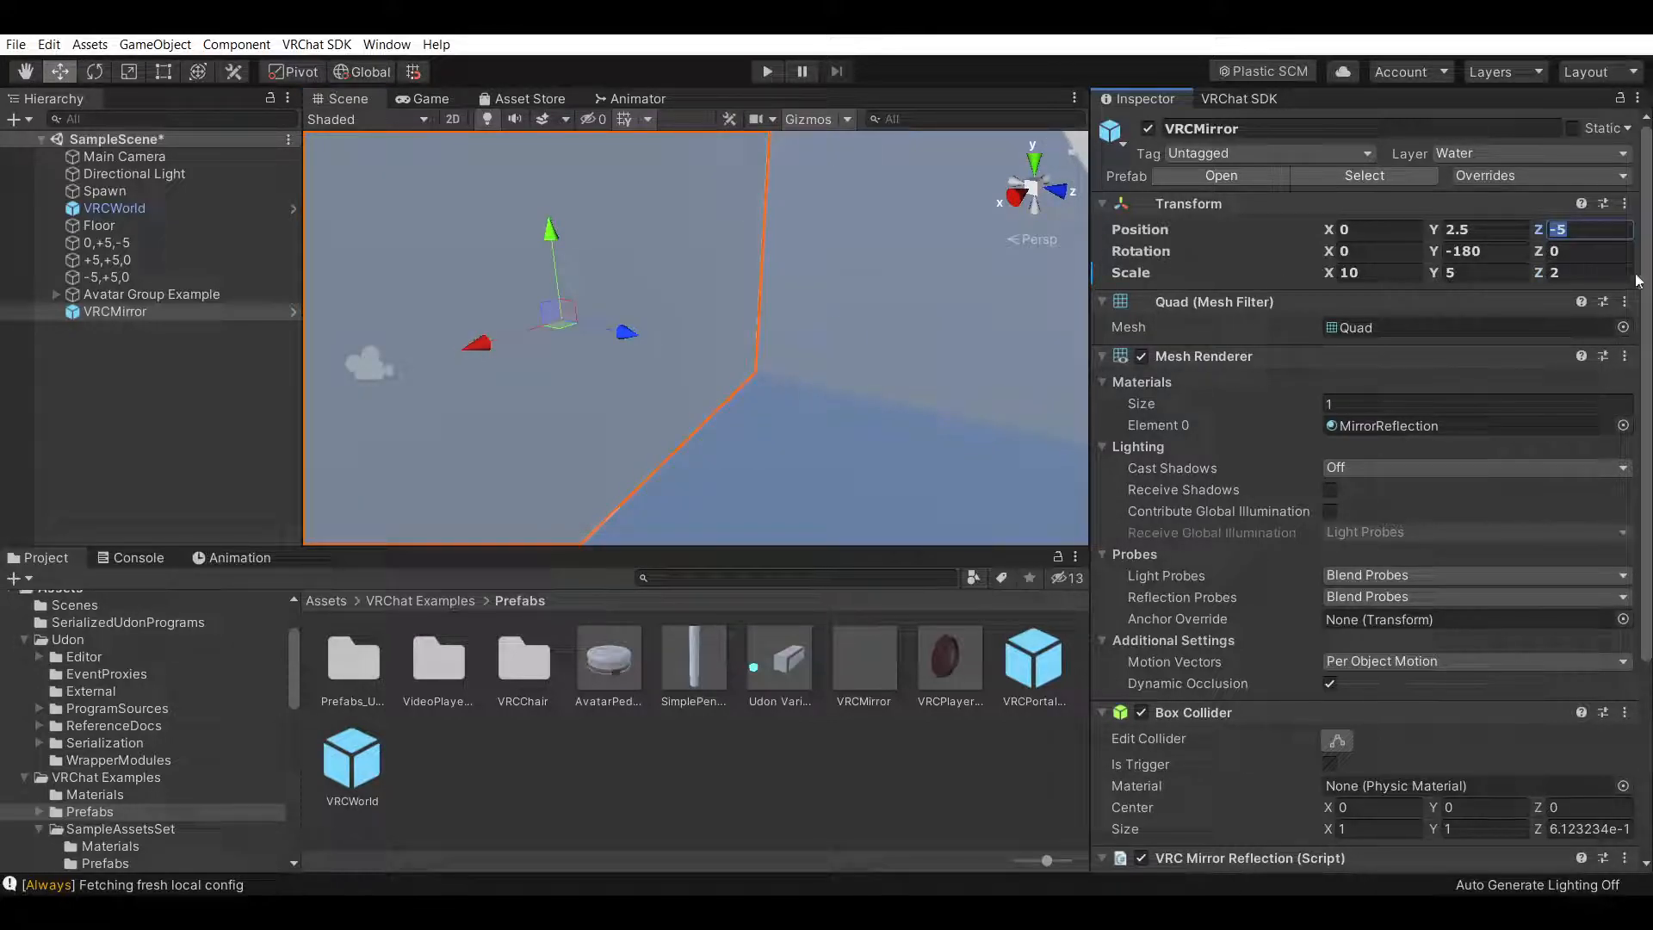
pyautogui.write('-4.')
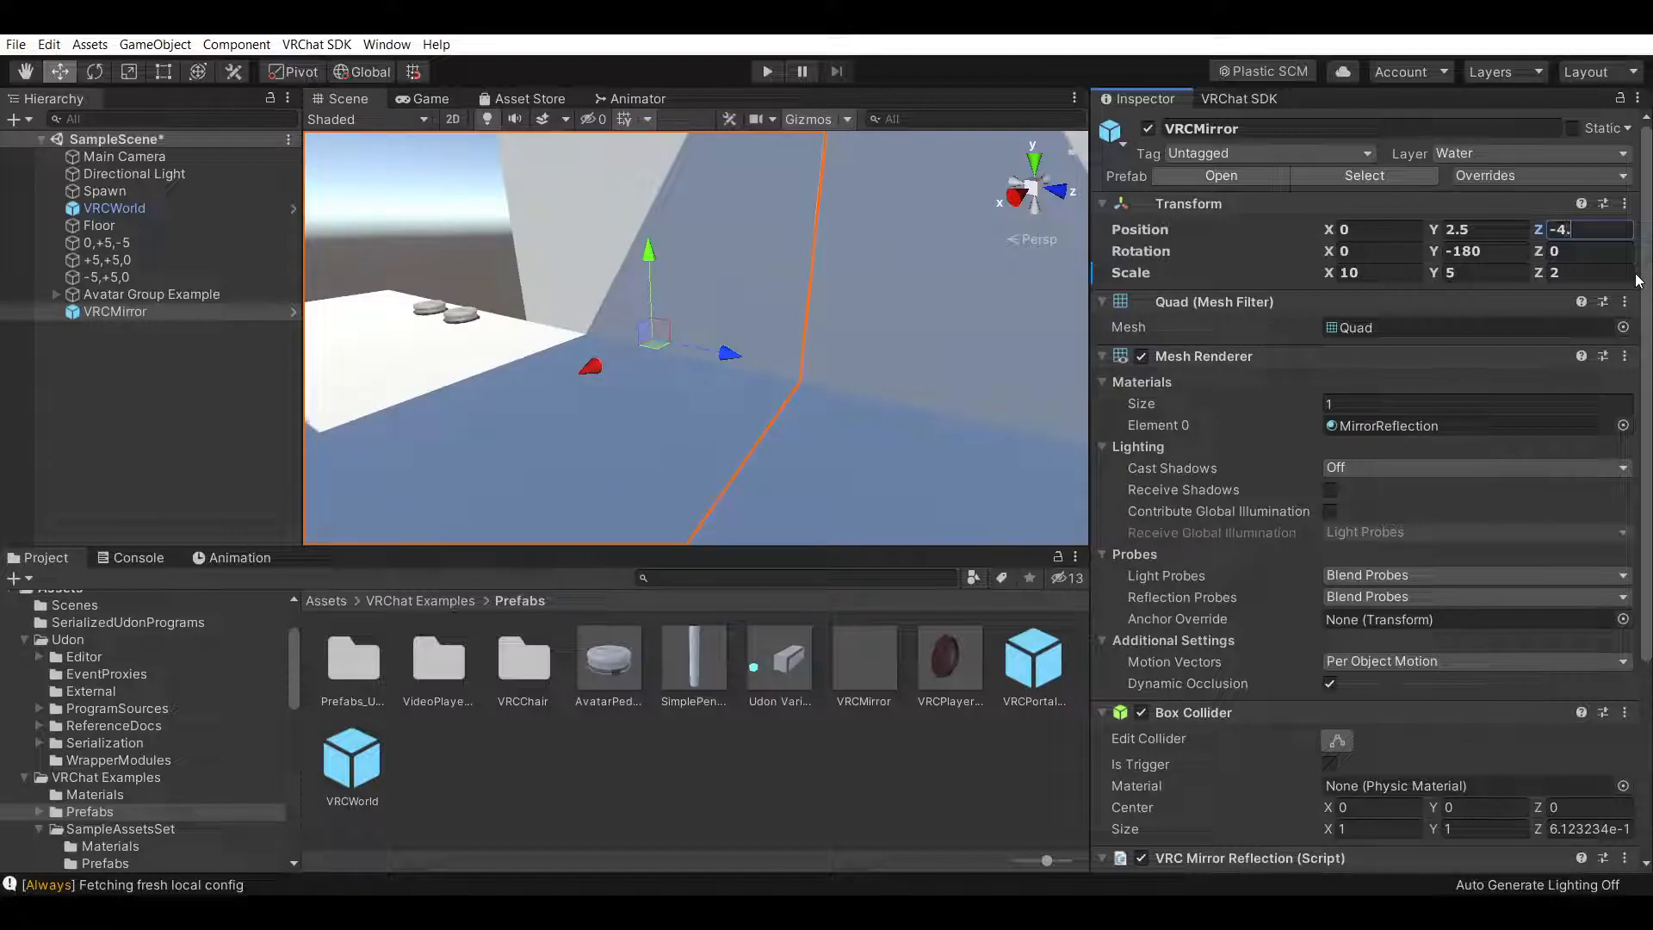
pyautogui.write('99')
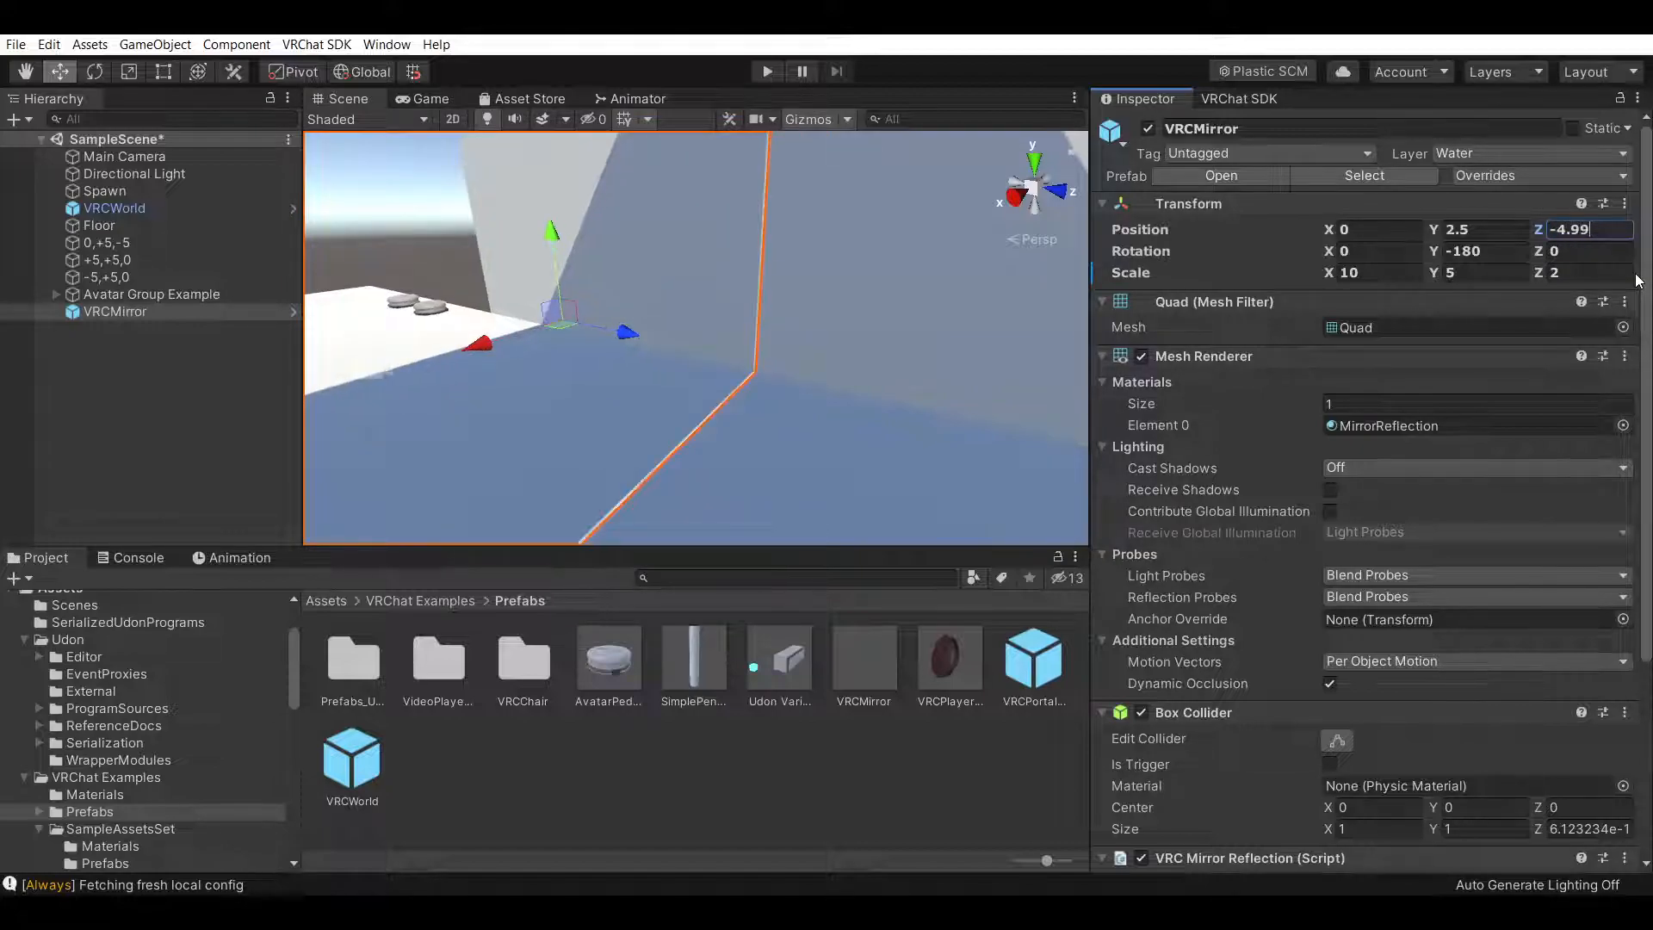
pyautogui.click(689, 816)
# Reselect the VRCMirror and adjust its Z position value again
pyautogui.moveTo(937, 448); pyautogui.dragTo(785, 425, button='right')
pyautogui.click(784, 425)
pyautogui.click(26, 72)
pyautogui.moveTo(762, 389); pyautogui.dragTo(674, 355)
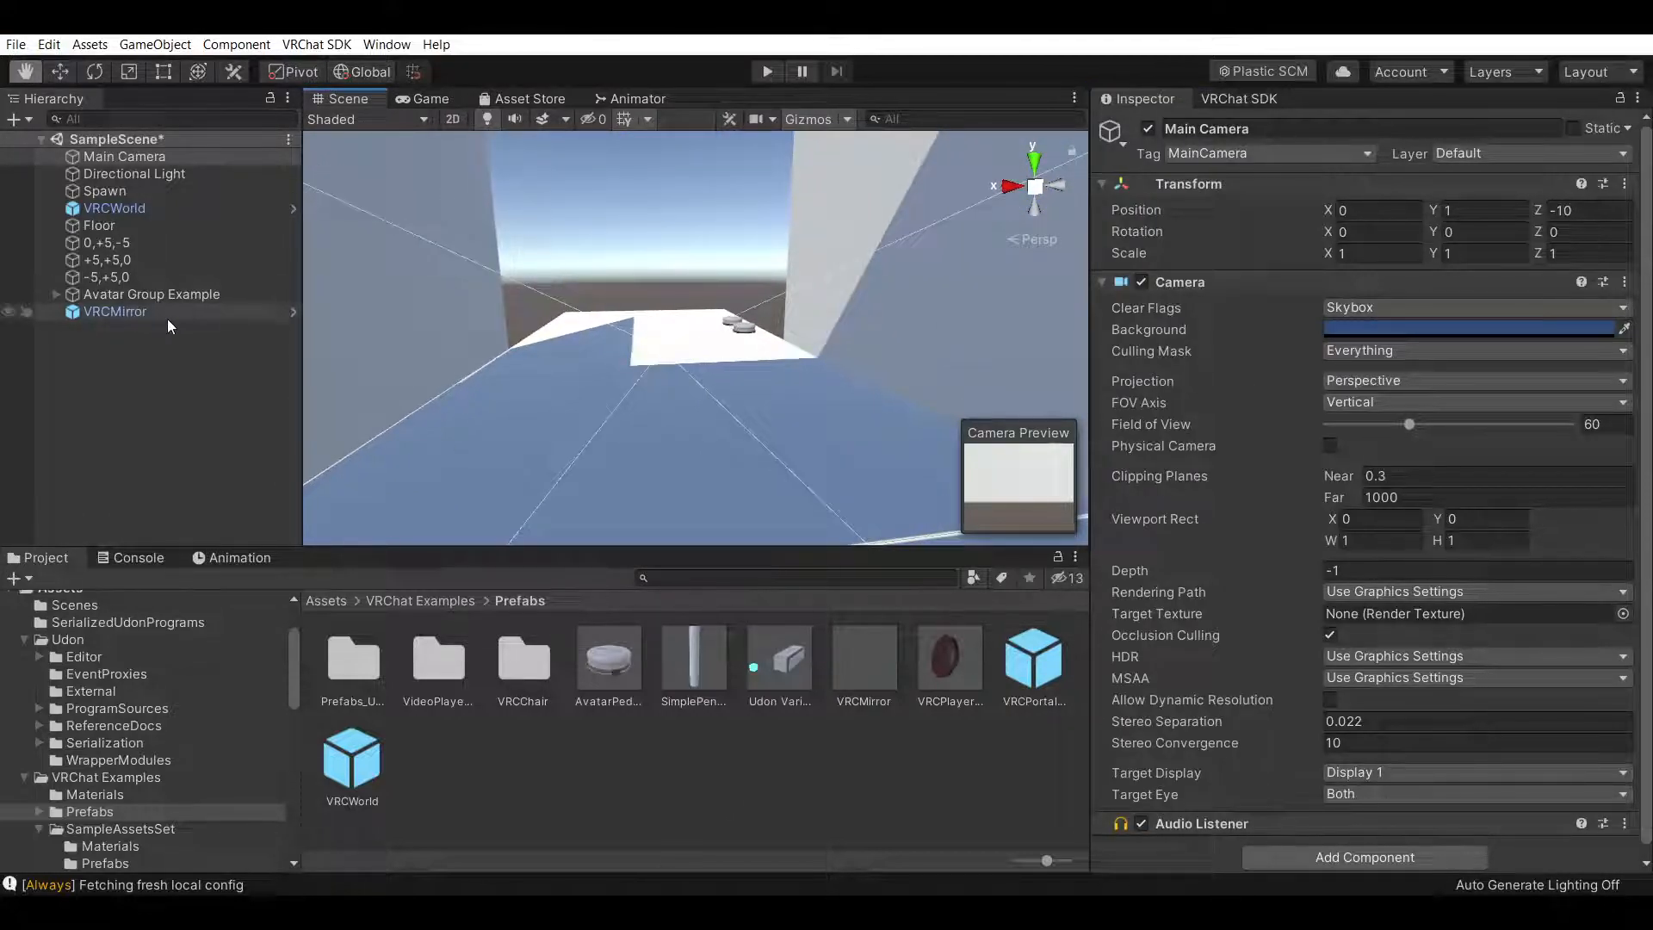
pyautogui.click(129, 312)
pyautogui.moveTo(1593, 228); pyautogui.dragTo(1571, 230)
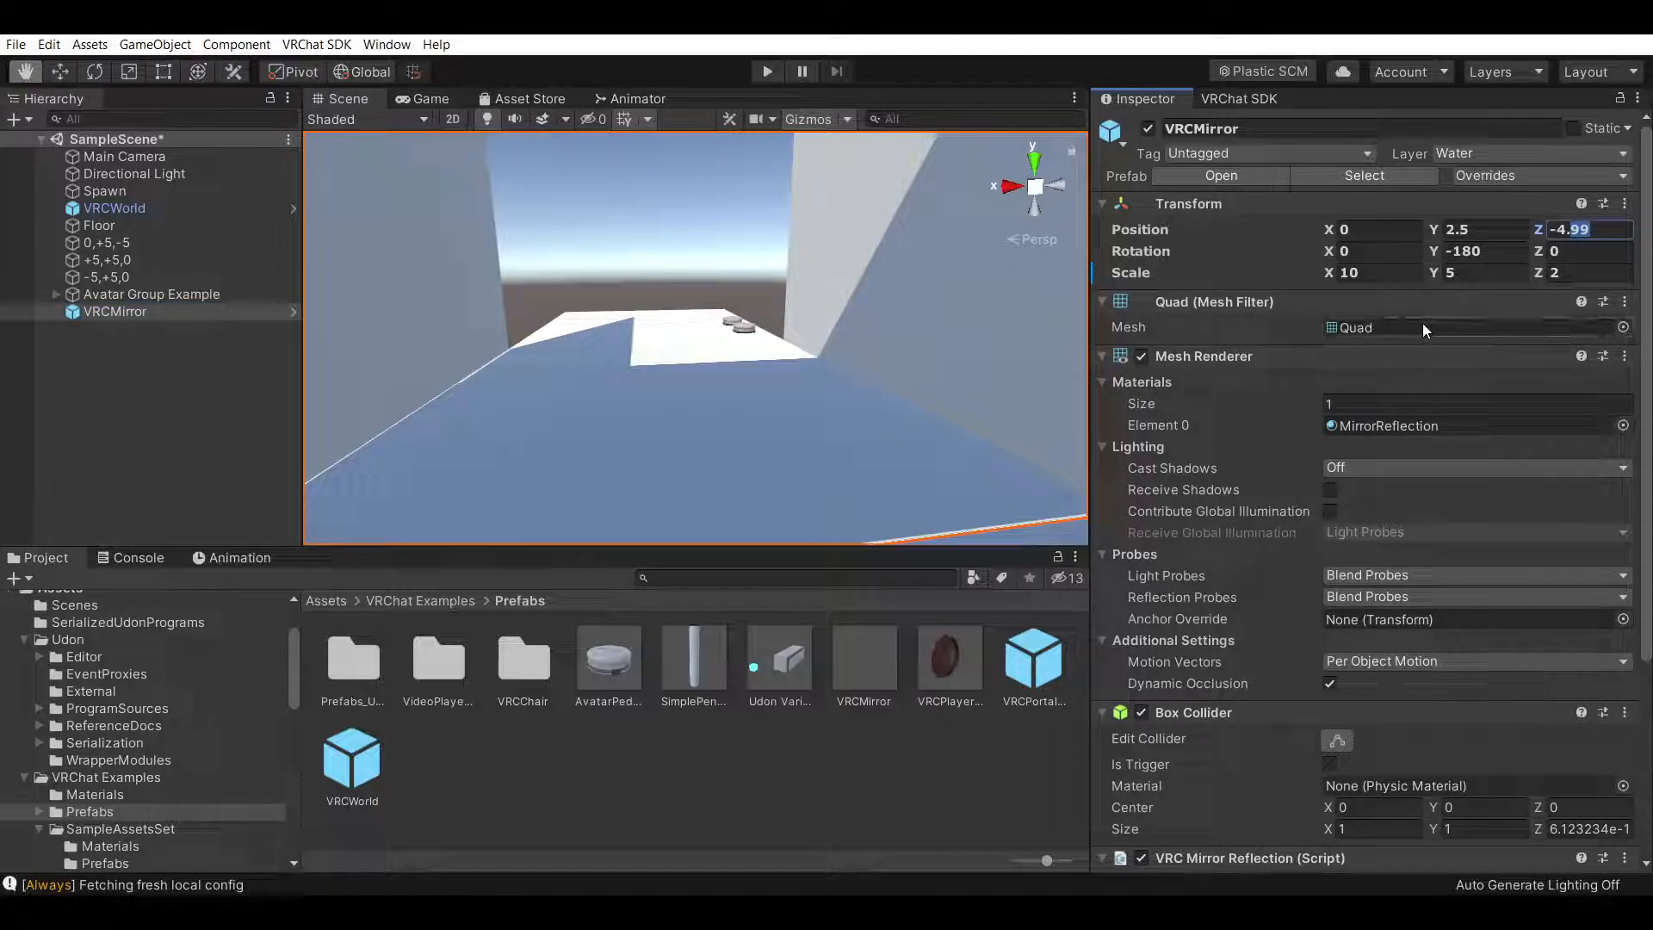
pyautogui.write('8')
pyautogui.click(872, 822)
# Deactivate the 0,+5,-5 wall object again to see behind it
pyautogui.moveTo(993, 289); pyautogui.dragTo(782, 363, button='right')
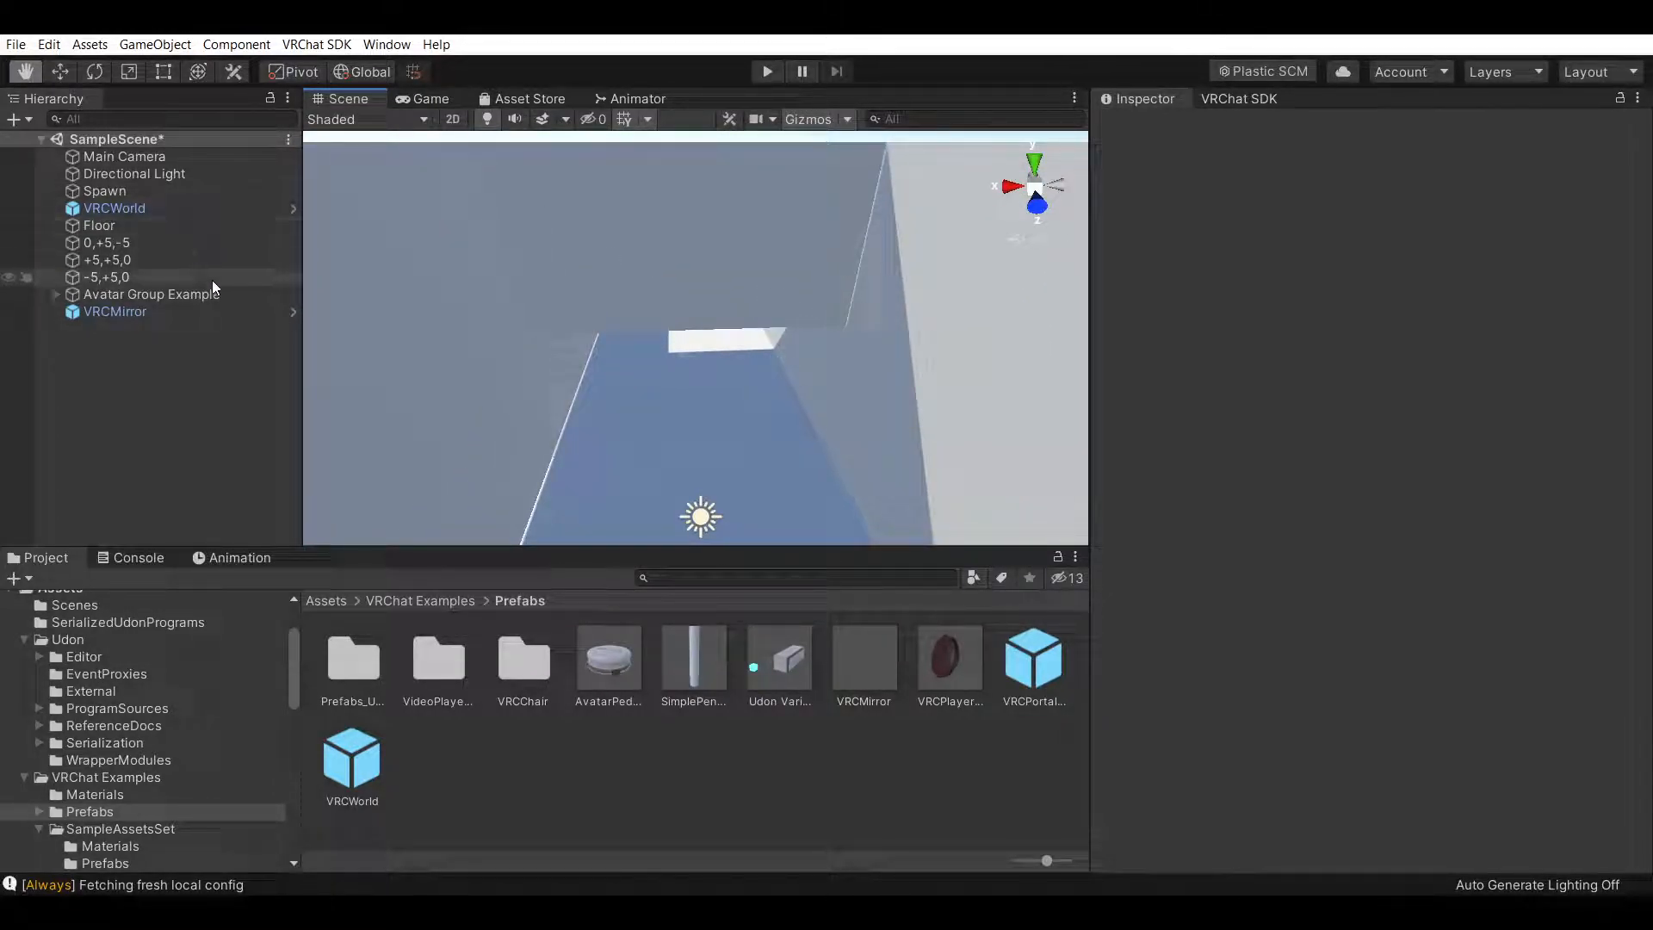
pyautogui.click(198, 243)
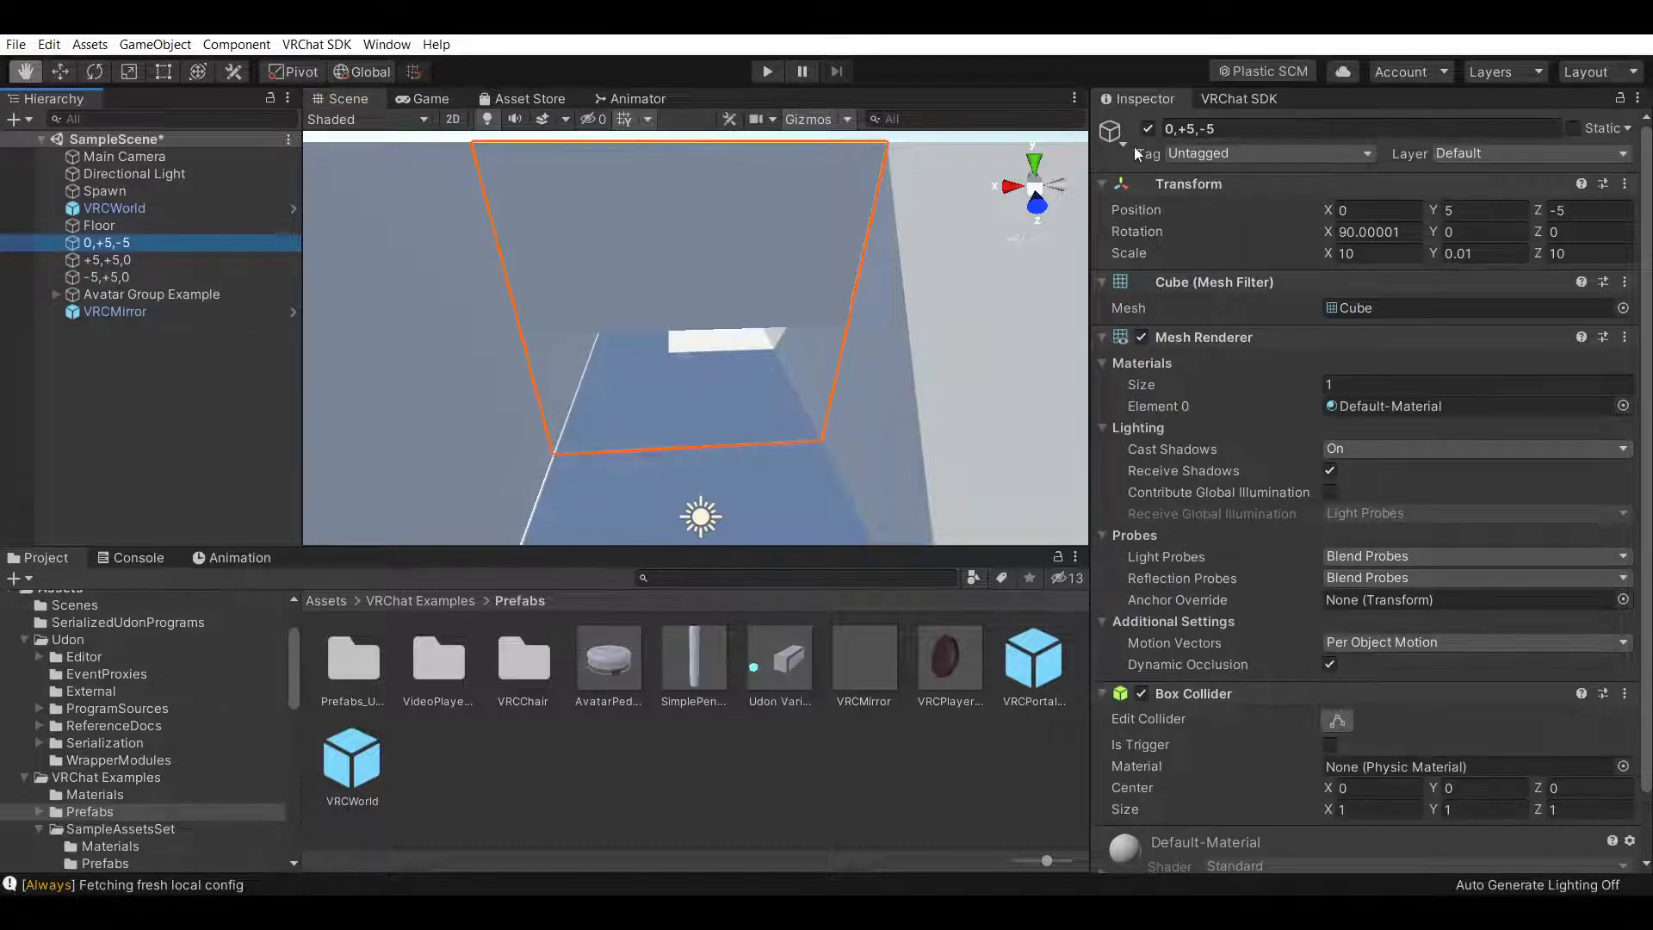
pyautogui.click(1149, 129)
pyautogui.click(162, 437)
pyautogui.scroll(5, 782, 417)
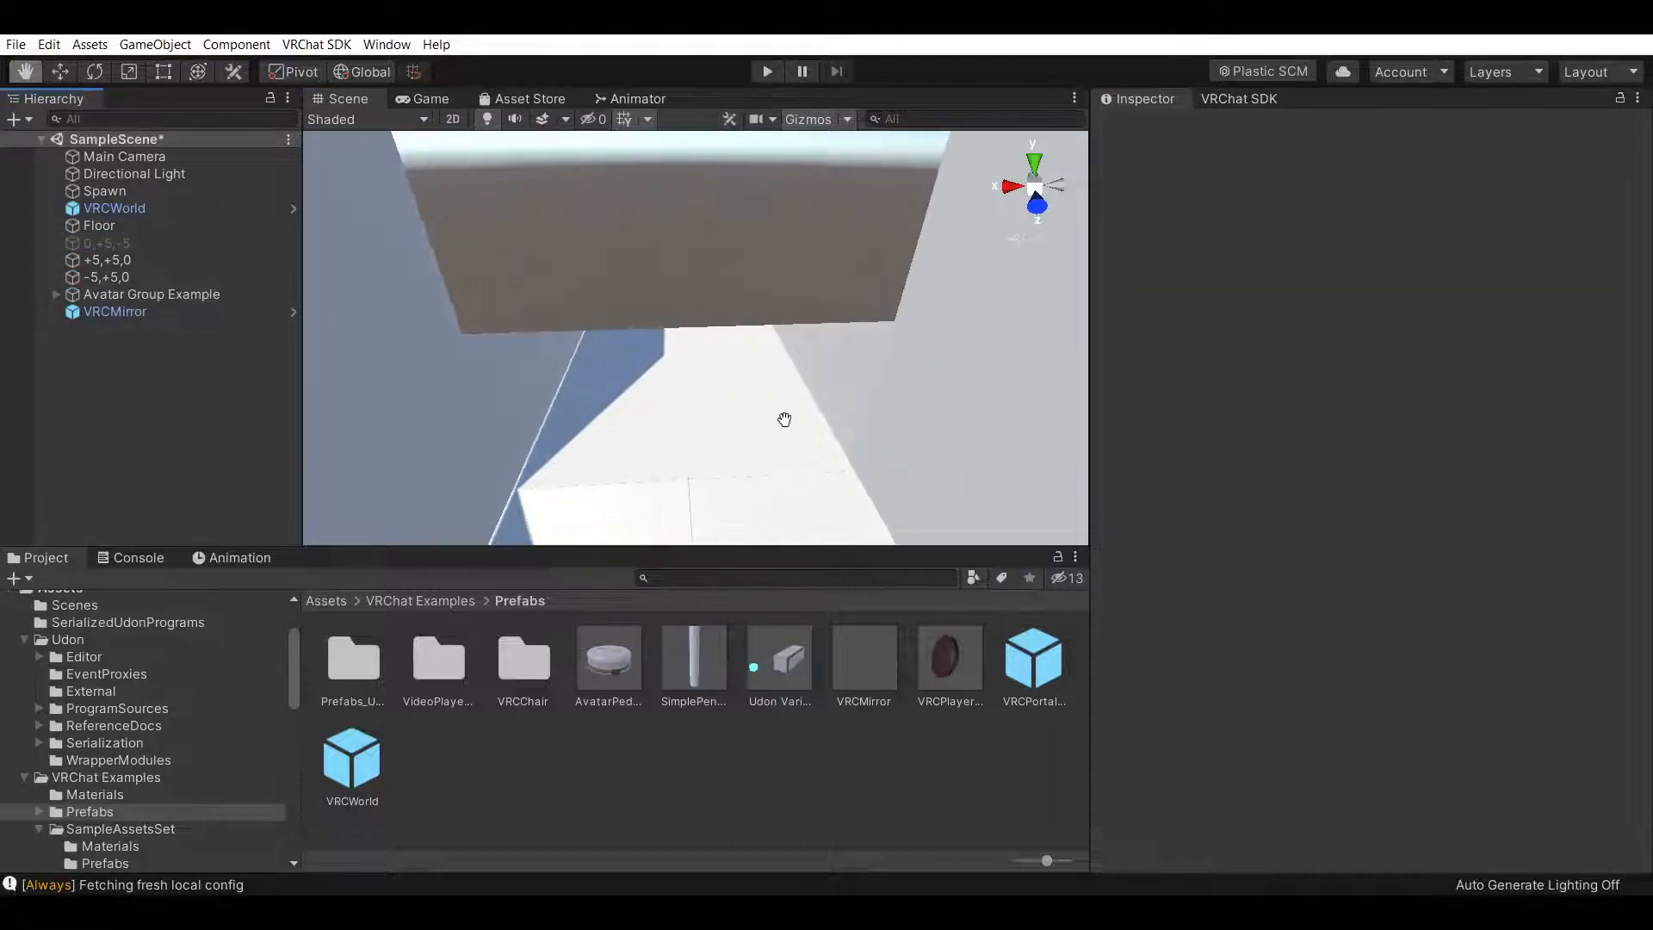
pyautogui.scroll(-6, 793, 376)
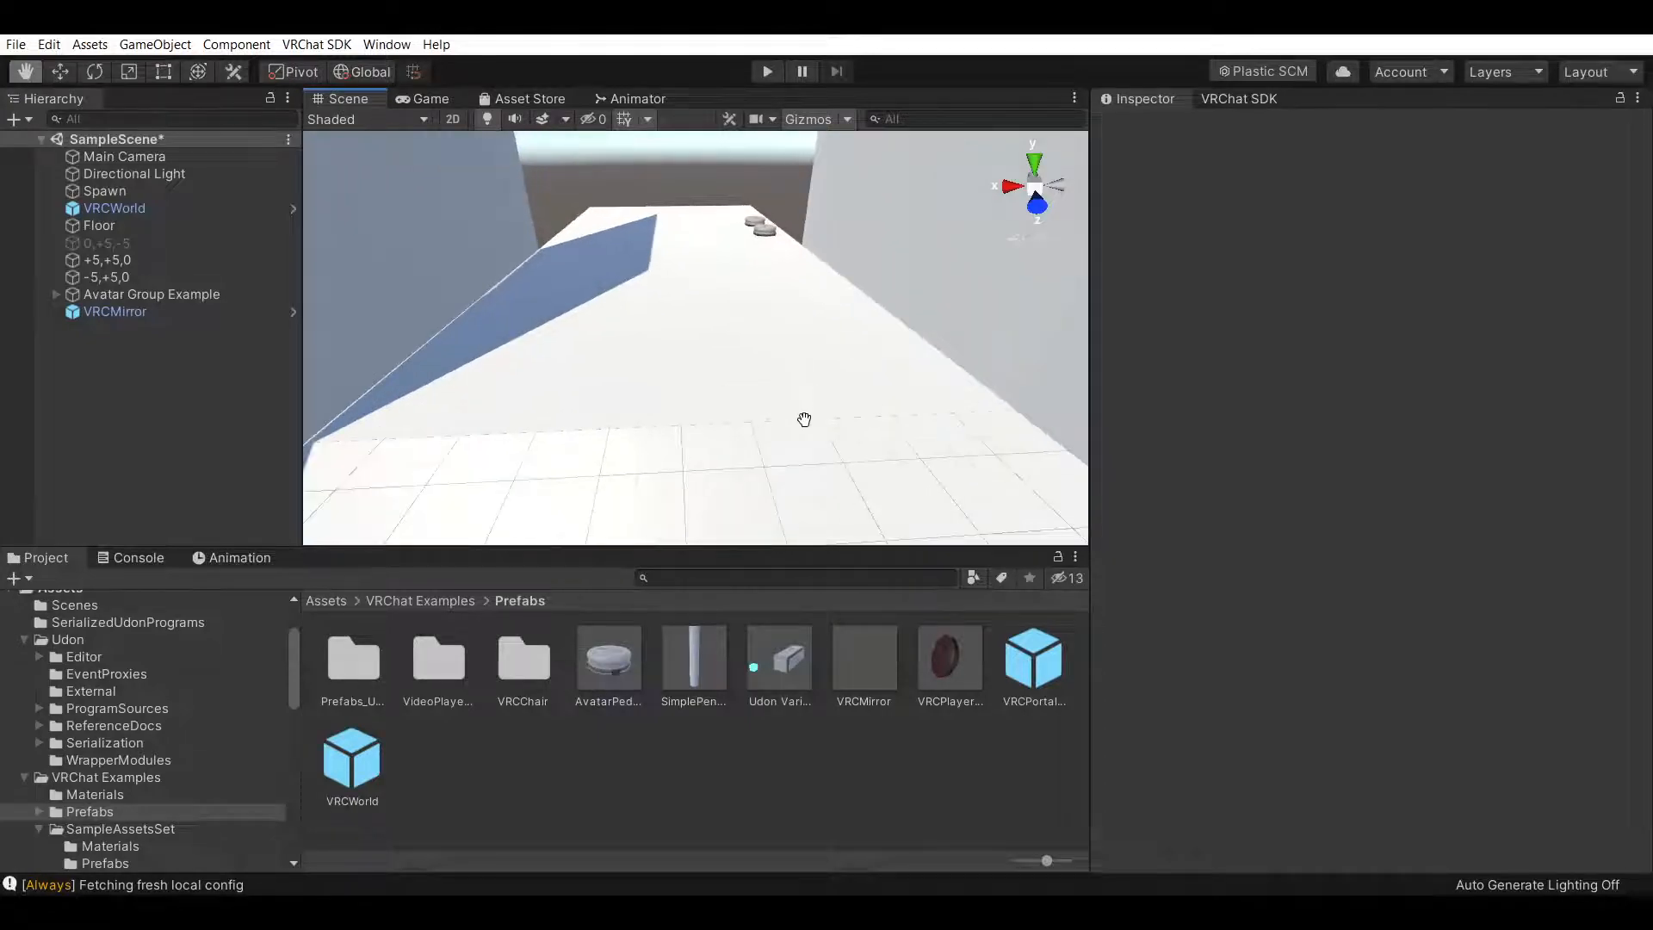
# Create an empty GameObject and set its position to 0, 0, 0
pyautogui.rightClick(116, 370)
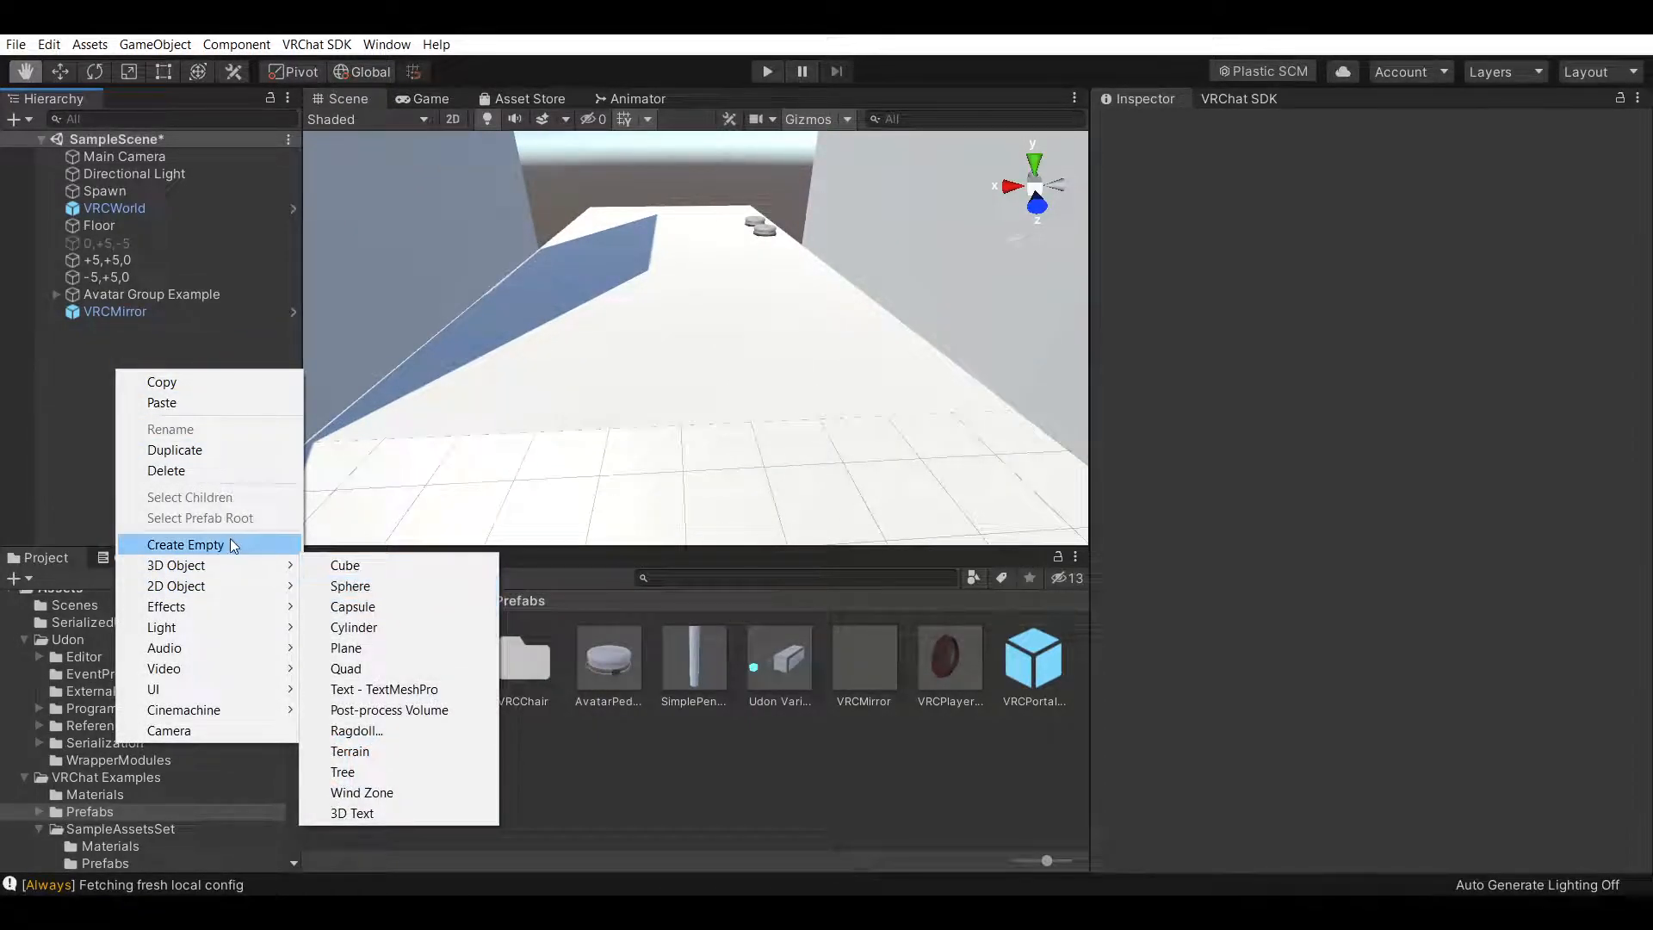
pyautogui.click(230, 543)
pyautogui.click(1395, 210)
pyautogui.write('0')
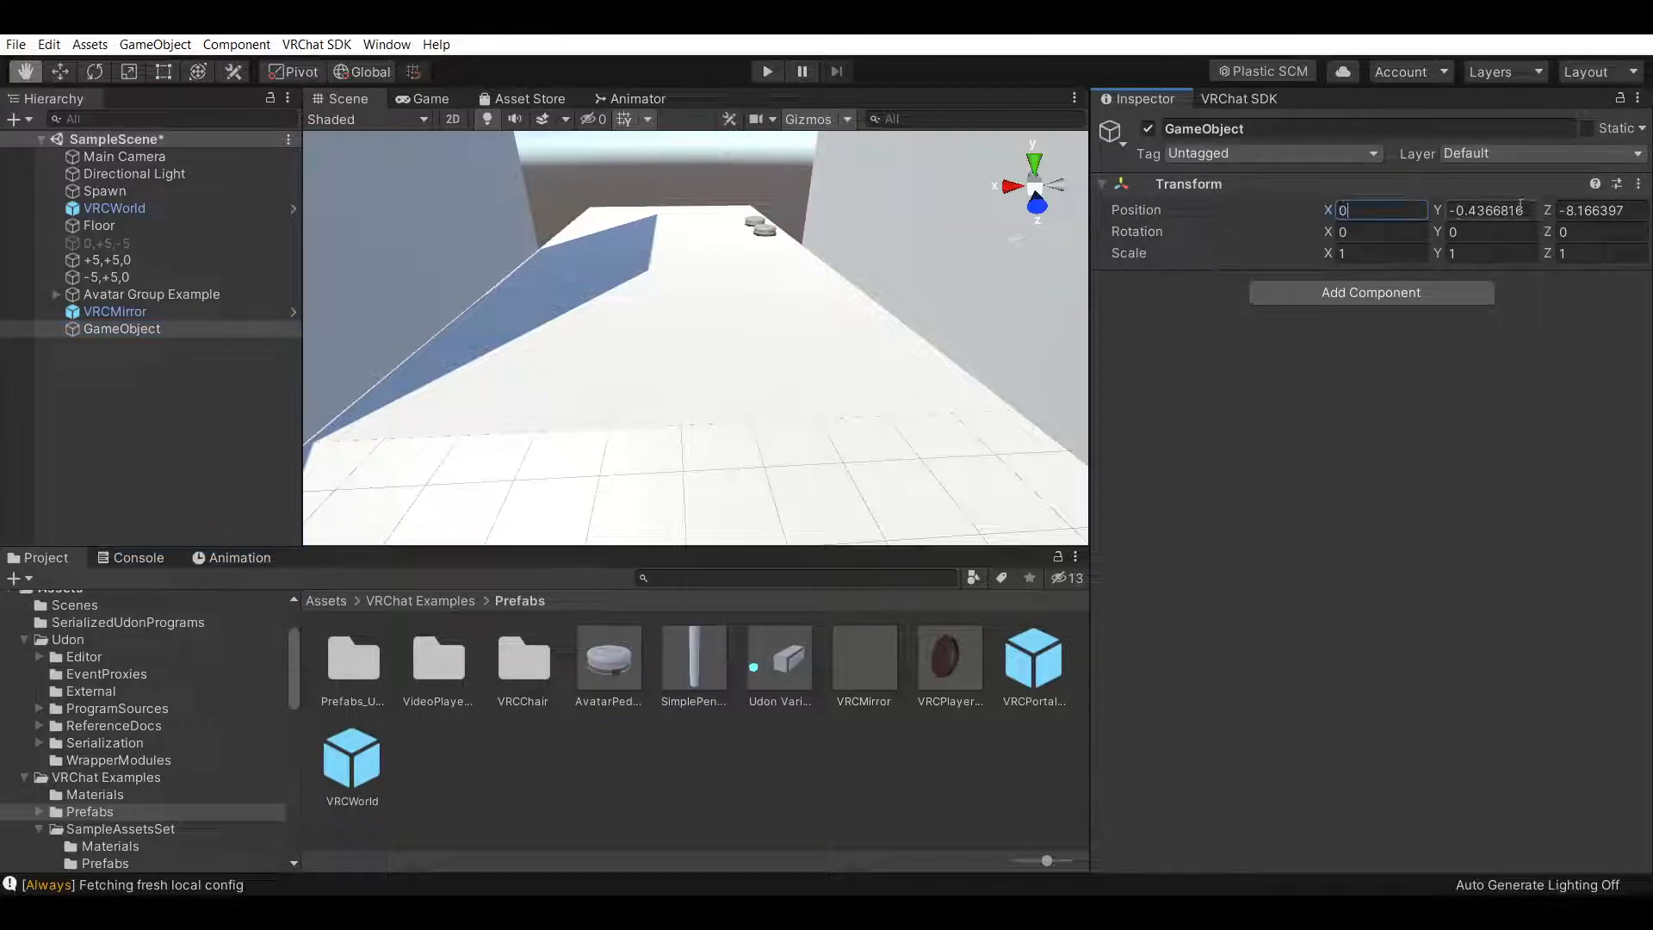
pyautogui.click(1532, 215)
pyautogui.write('0')
pyautogui.click(1636, 218)
pyautogui.moveTo(1635, 218); pyautogui.dragTo(1476, 253)
pyautogui.write('0')
# Rename the empty GameObject to Trigger Group Example
pyautogui.click(1355, 126)
pyautogui.write('Trigger Groups')
pyautogui.press('Return')
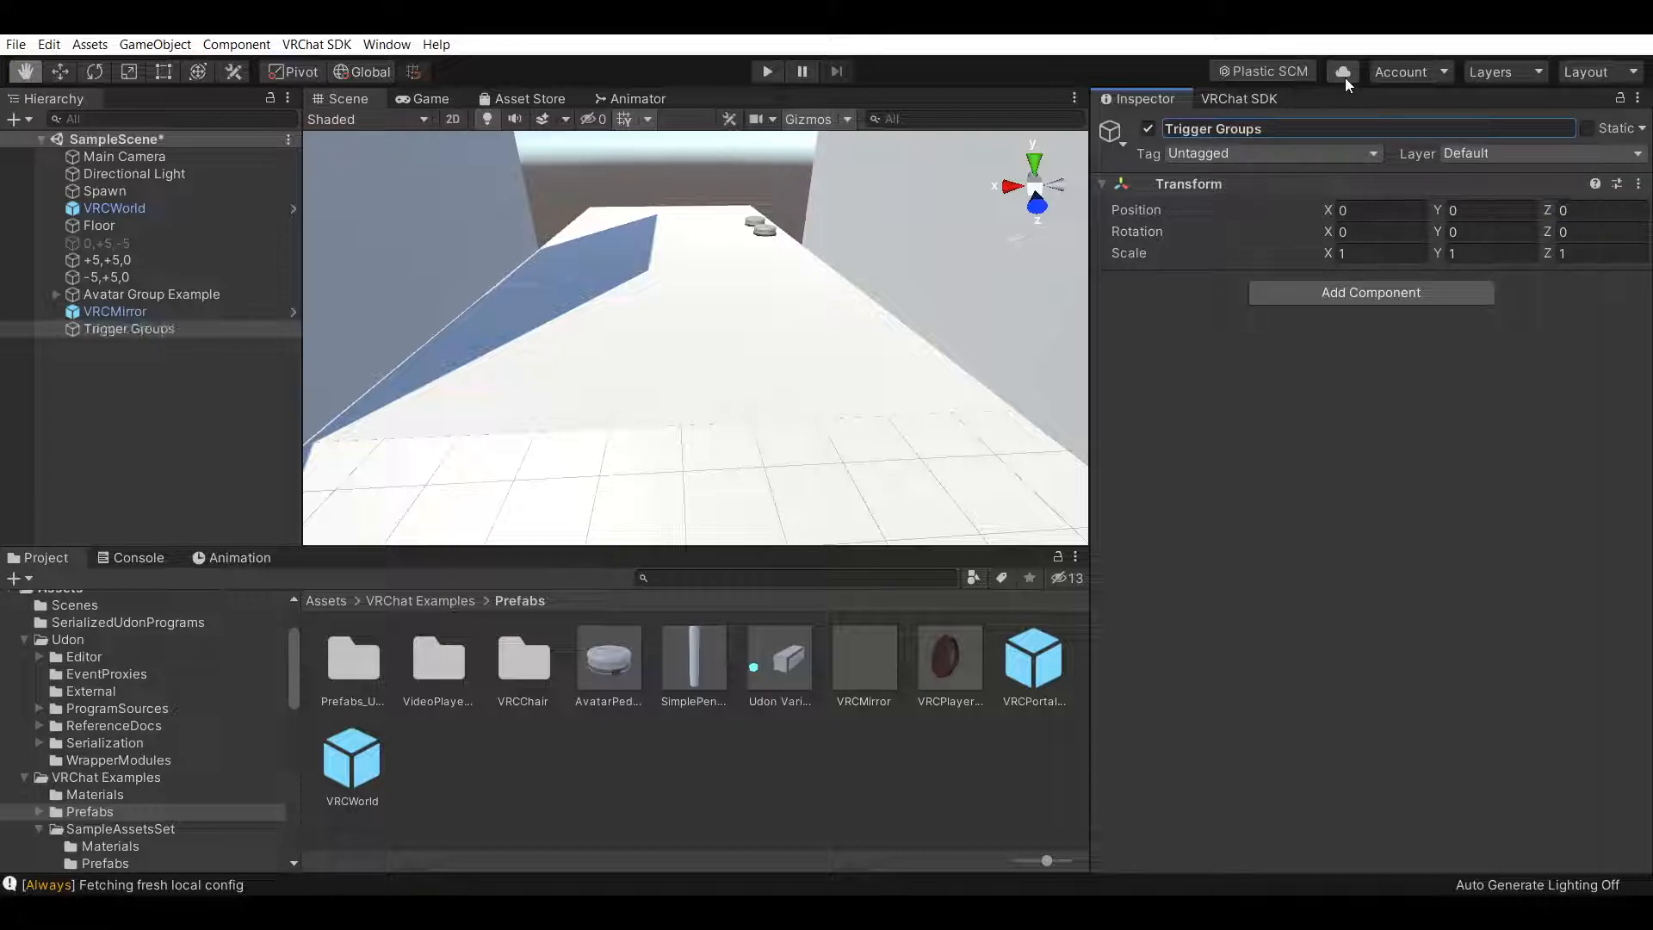
pyautogui.click(1283, 126)
pyautogui.click(1330, 129)
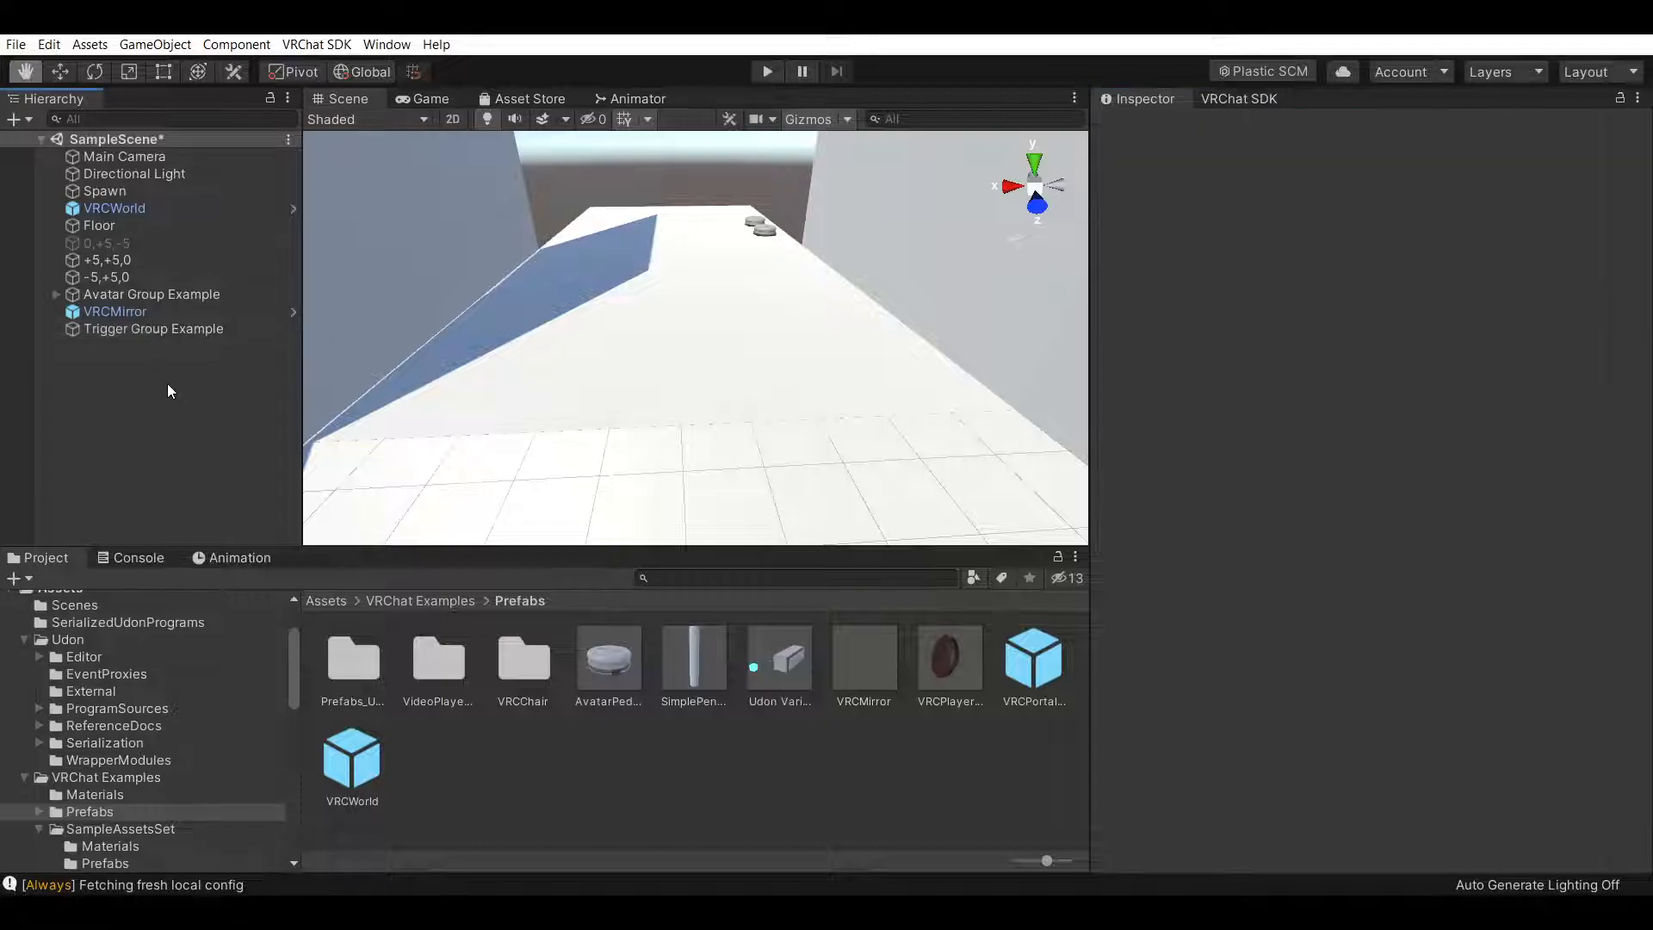
pyautogui.rightClick(163, 330)
pyautogui.press('Escape')
pyautogui.rightClick(134, 415)
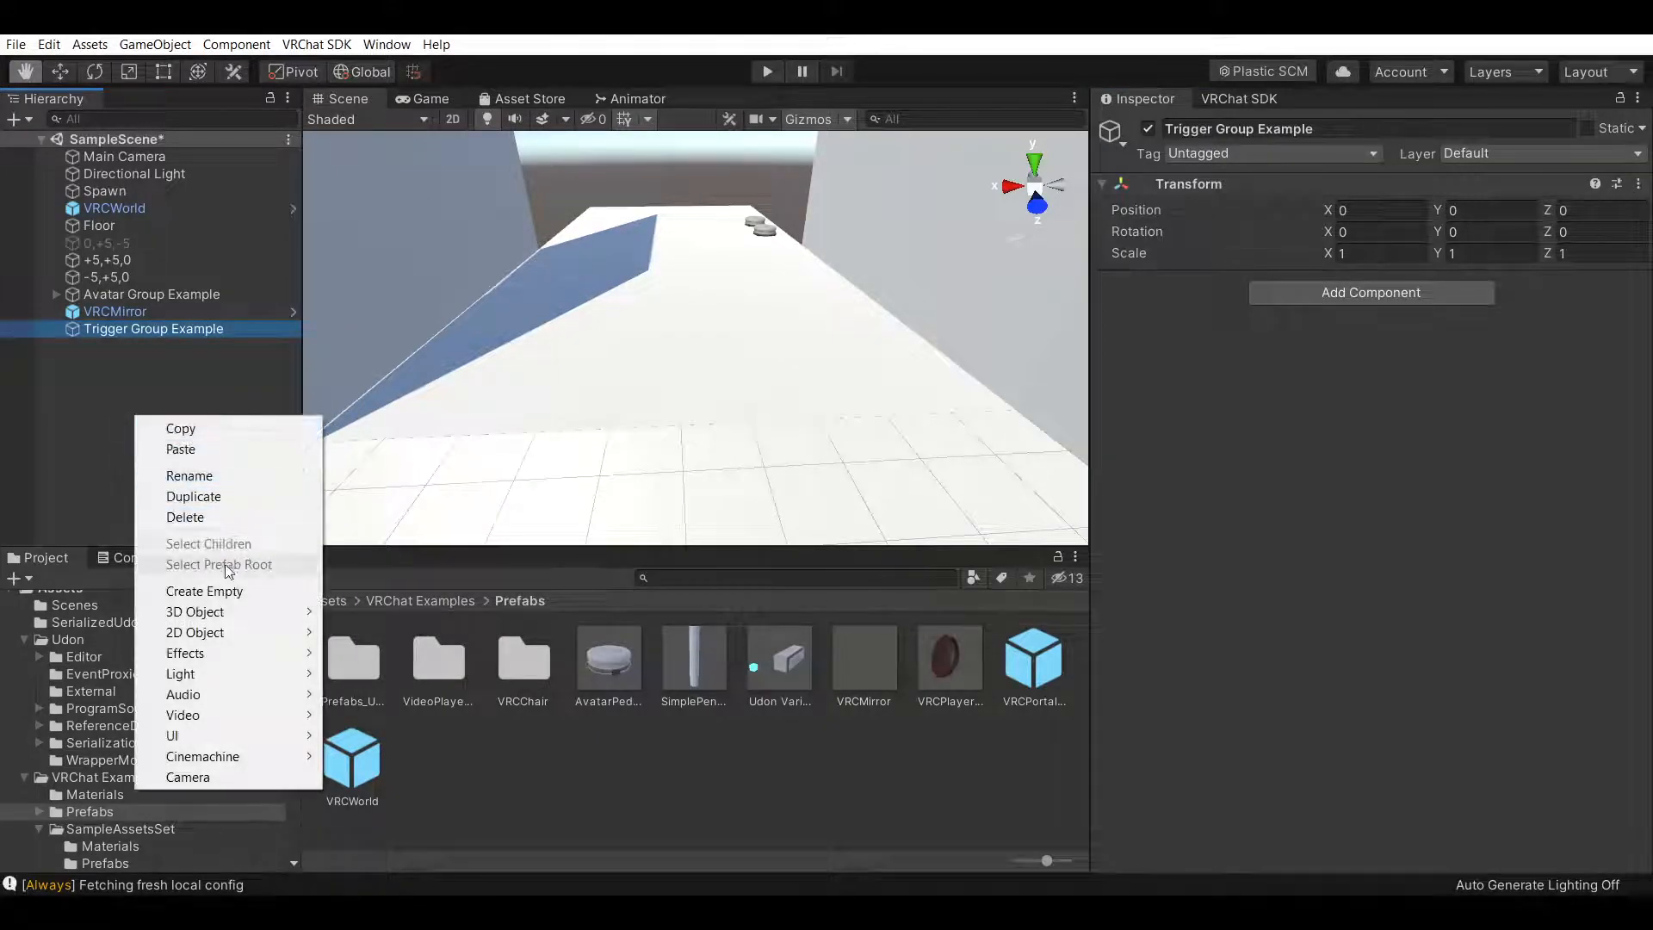
pyautogui.click(81, 417)
# Create a 3D Cube and set its position to 0, 0, 0
pyautogui.rightClick(186, 410)
pyautogui.moveTo(258, 607)
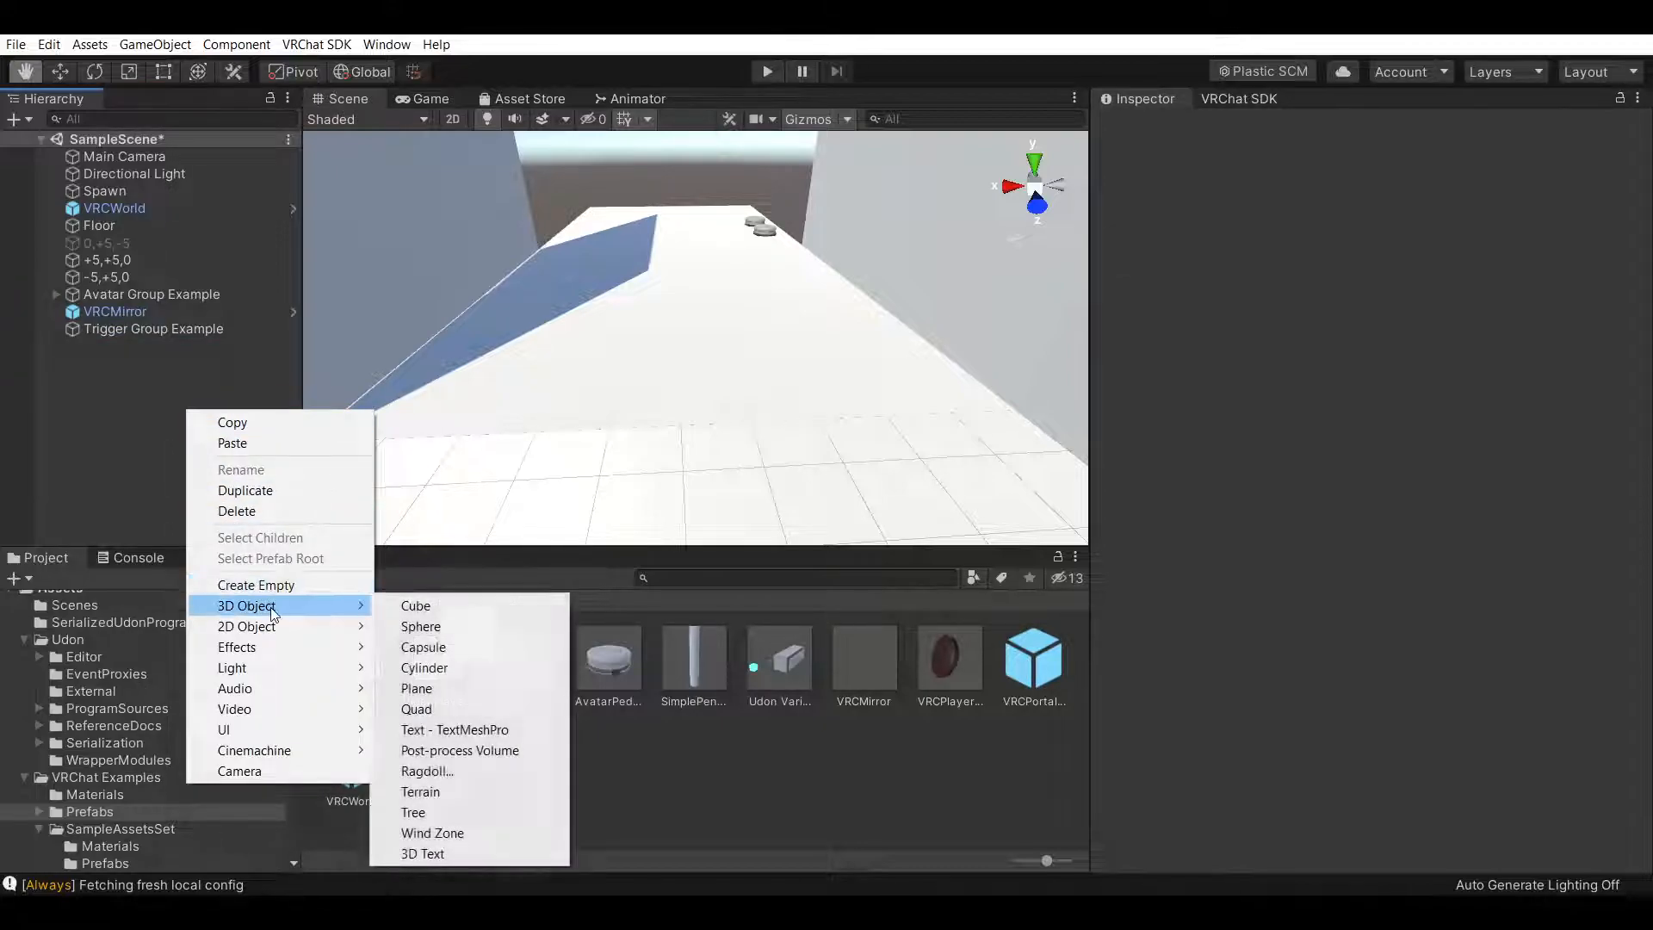
pyautogui.click(436, 606)
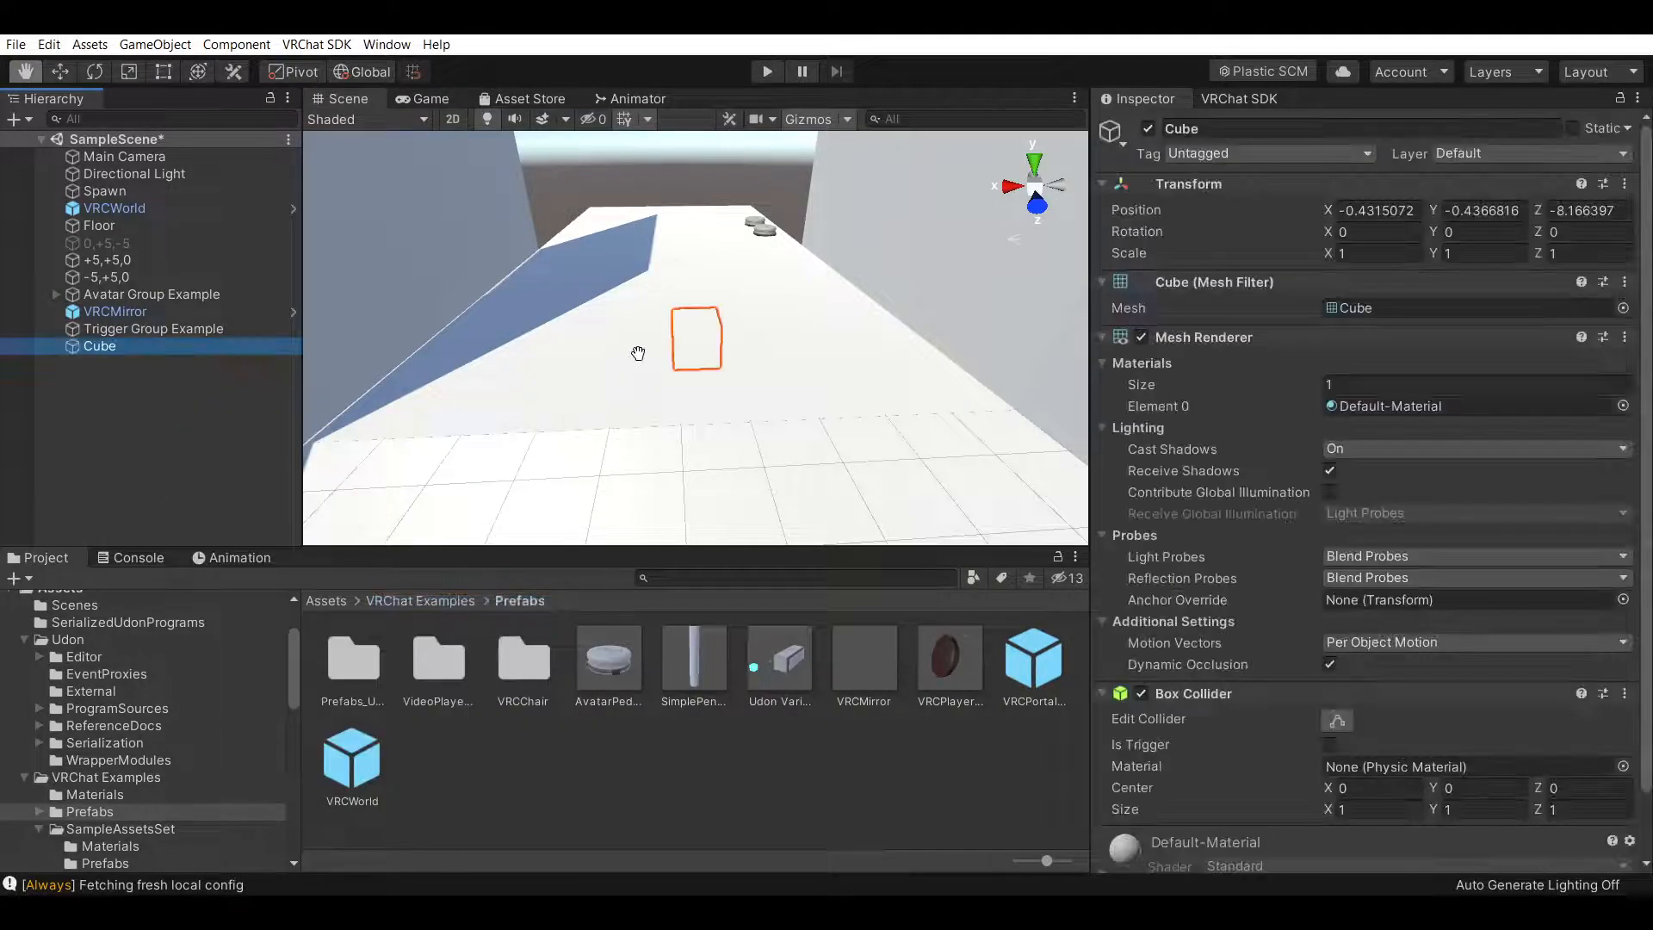
pyautogui.click(1378, 210)
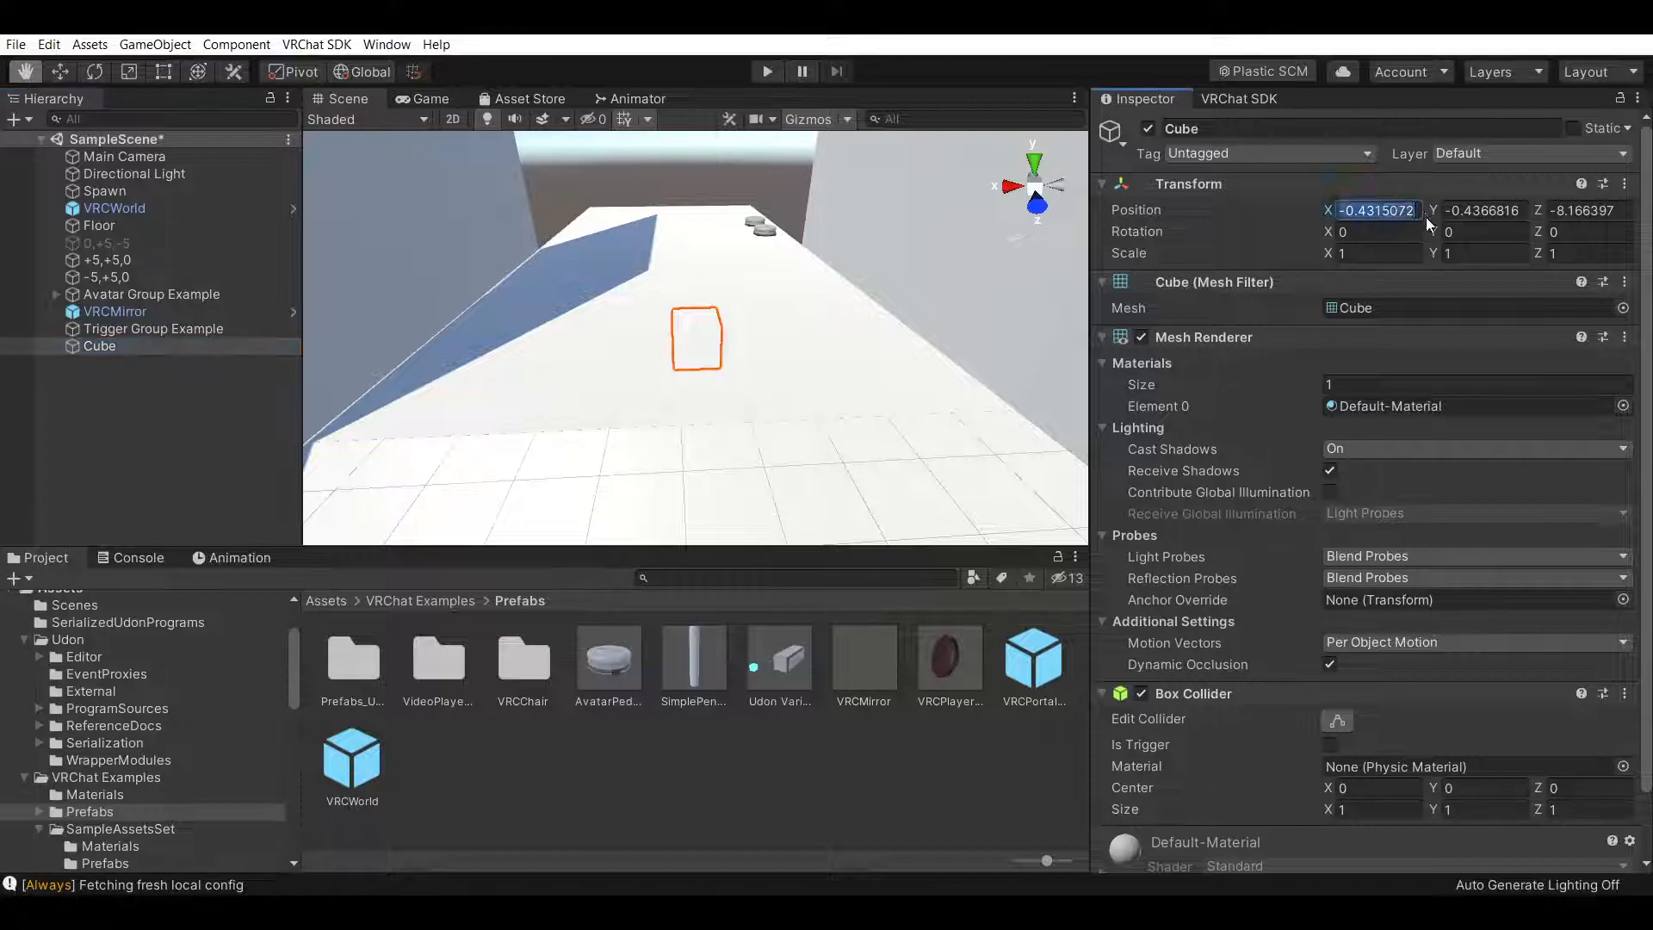
pyautogui.write('0')
pyautogui.click(1515, 207)
pyautogui.write('0')
pyautogui.click(1621, 212)
pyautogui.write('0')
# Move the cube to position Y 1, Z -5 near the far wall, and reactivate the 0,+5,-5 wall
pyautogui.moveTo(690, 303); pyautogui.dragTo(853, 353, button='right')
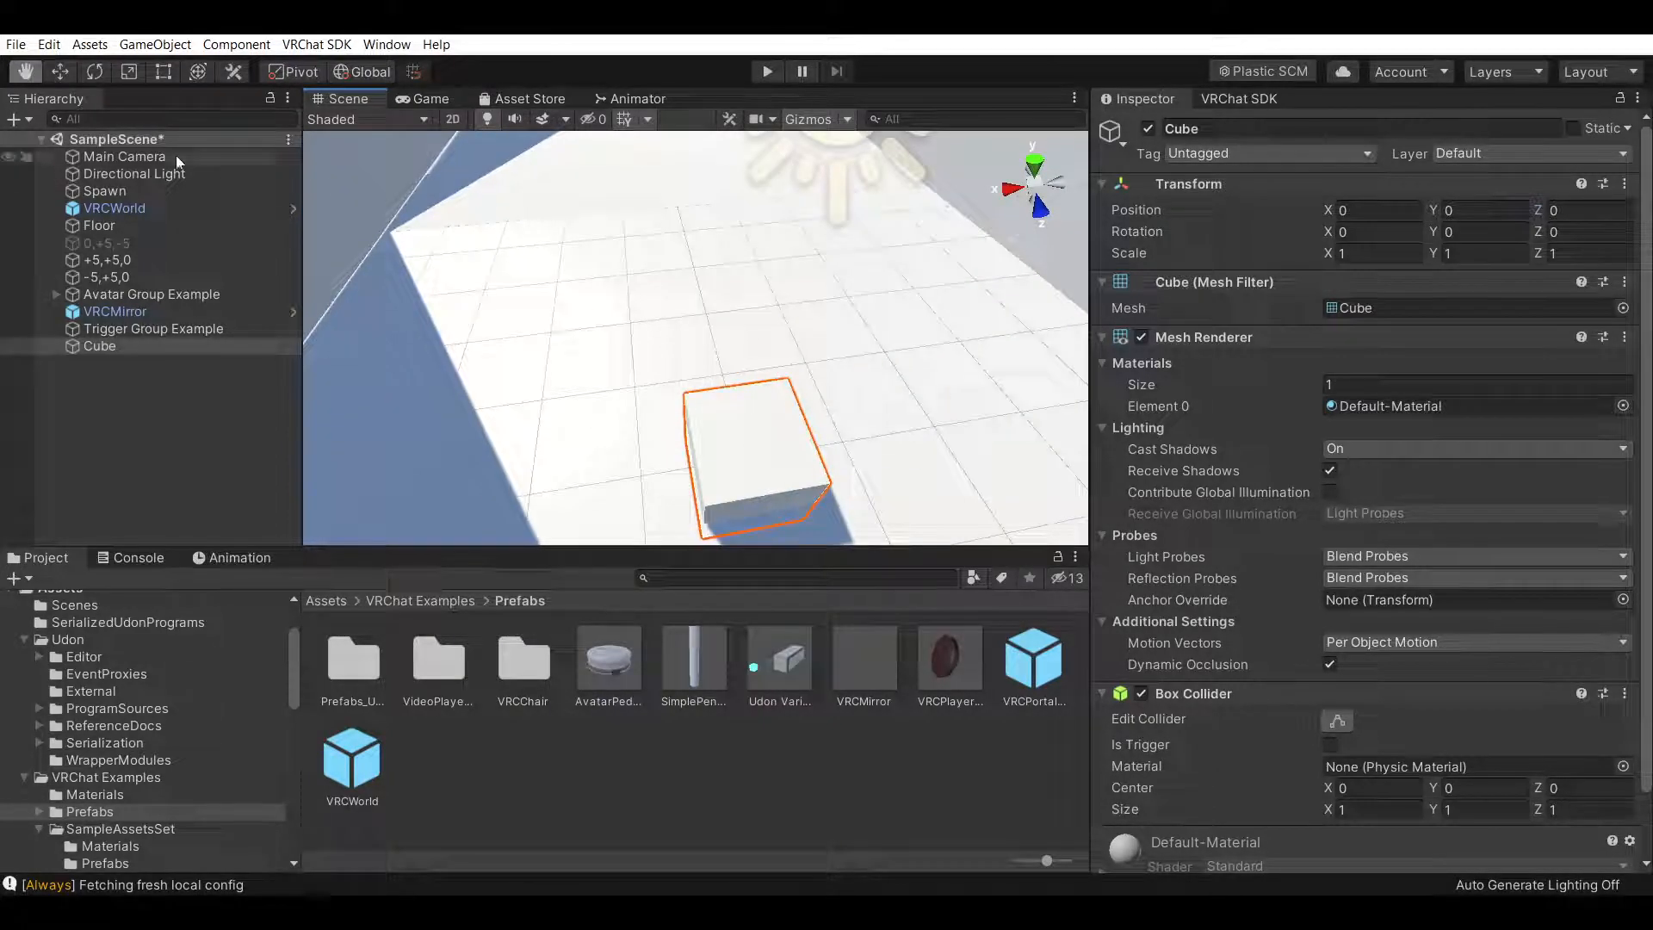
pyautogui.click(61, 72)
pyautogui.moveTo(780, 426); pyautogui.dragTo(675, 157)
pyautogui.moveTo(692, 210); pyautogui.dragTo(705, 192, button='right')
pyautogui.moveTo(705, 191); pyautogui.dragTo(864, 358, button='middle')
pyautogui.scroll(5, 766, 294)
pyautogui.moveTo(864, 358); pyautogui.dragTo(709, 399, button='right')
pyautogui.moveTo(708, 399); pyautogui.dragTo(858, 347, button='middle')
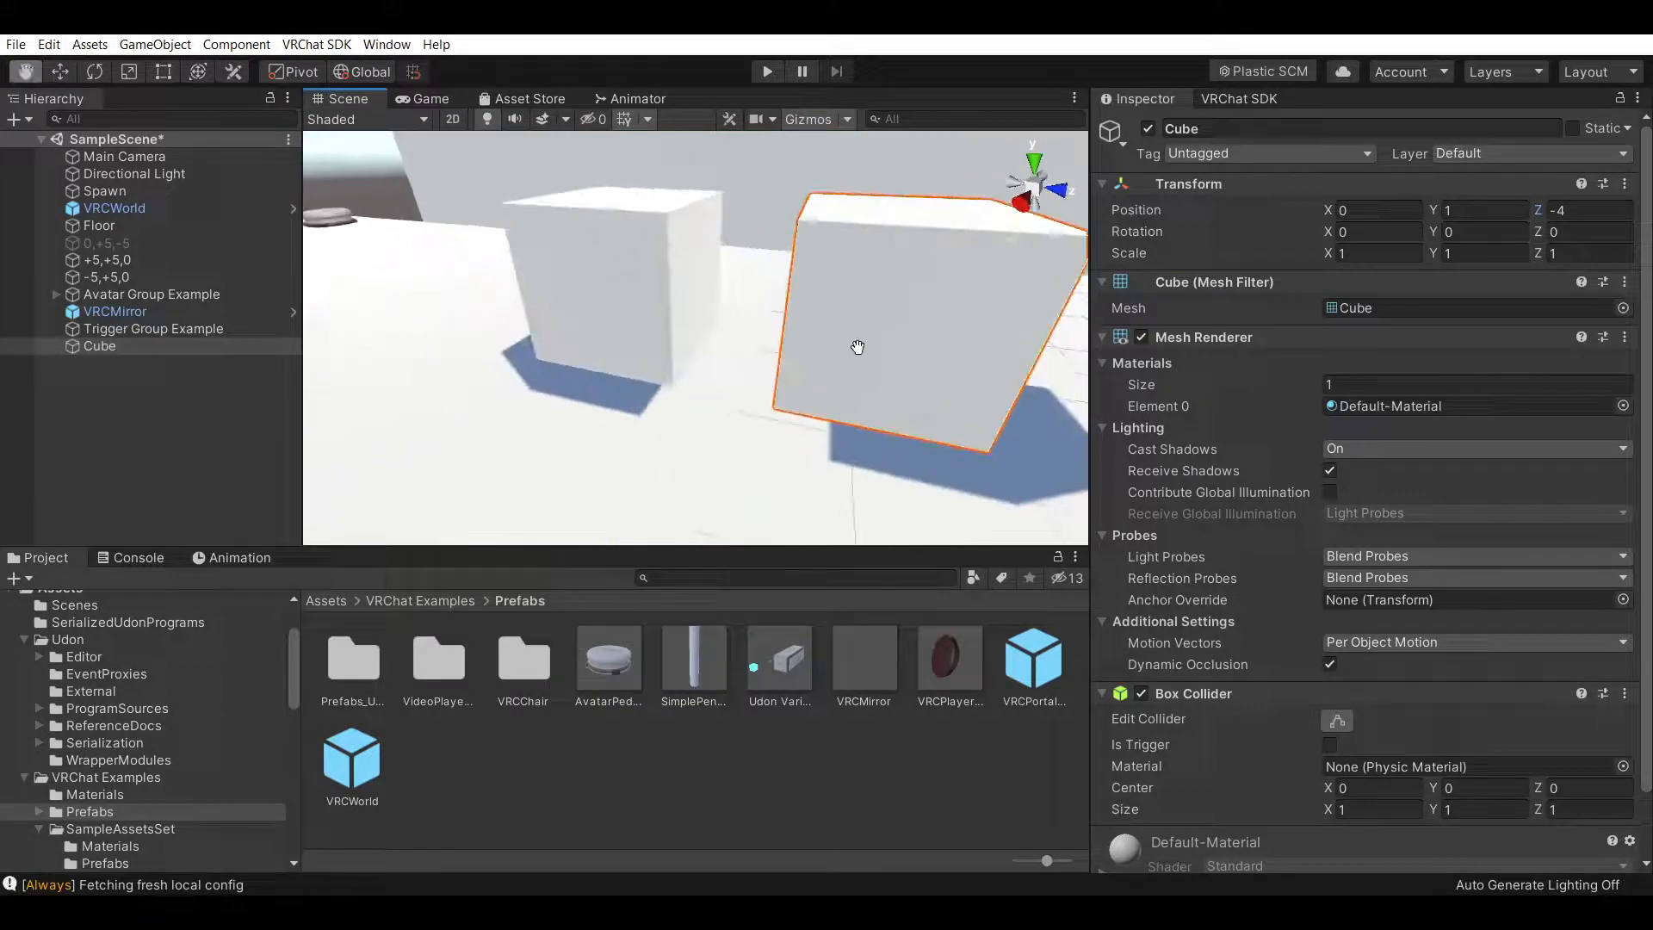
pyautogui.moveTo(857, 347); pyautogui.dragTo(919, 417, button='right')
pyautogui.moveTo(918, 416); pyautogui.dragTo(896, 417, button='middle')
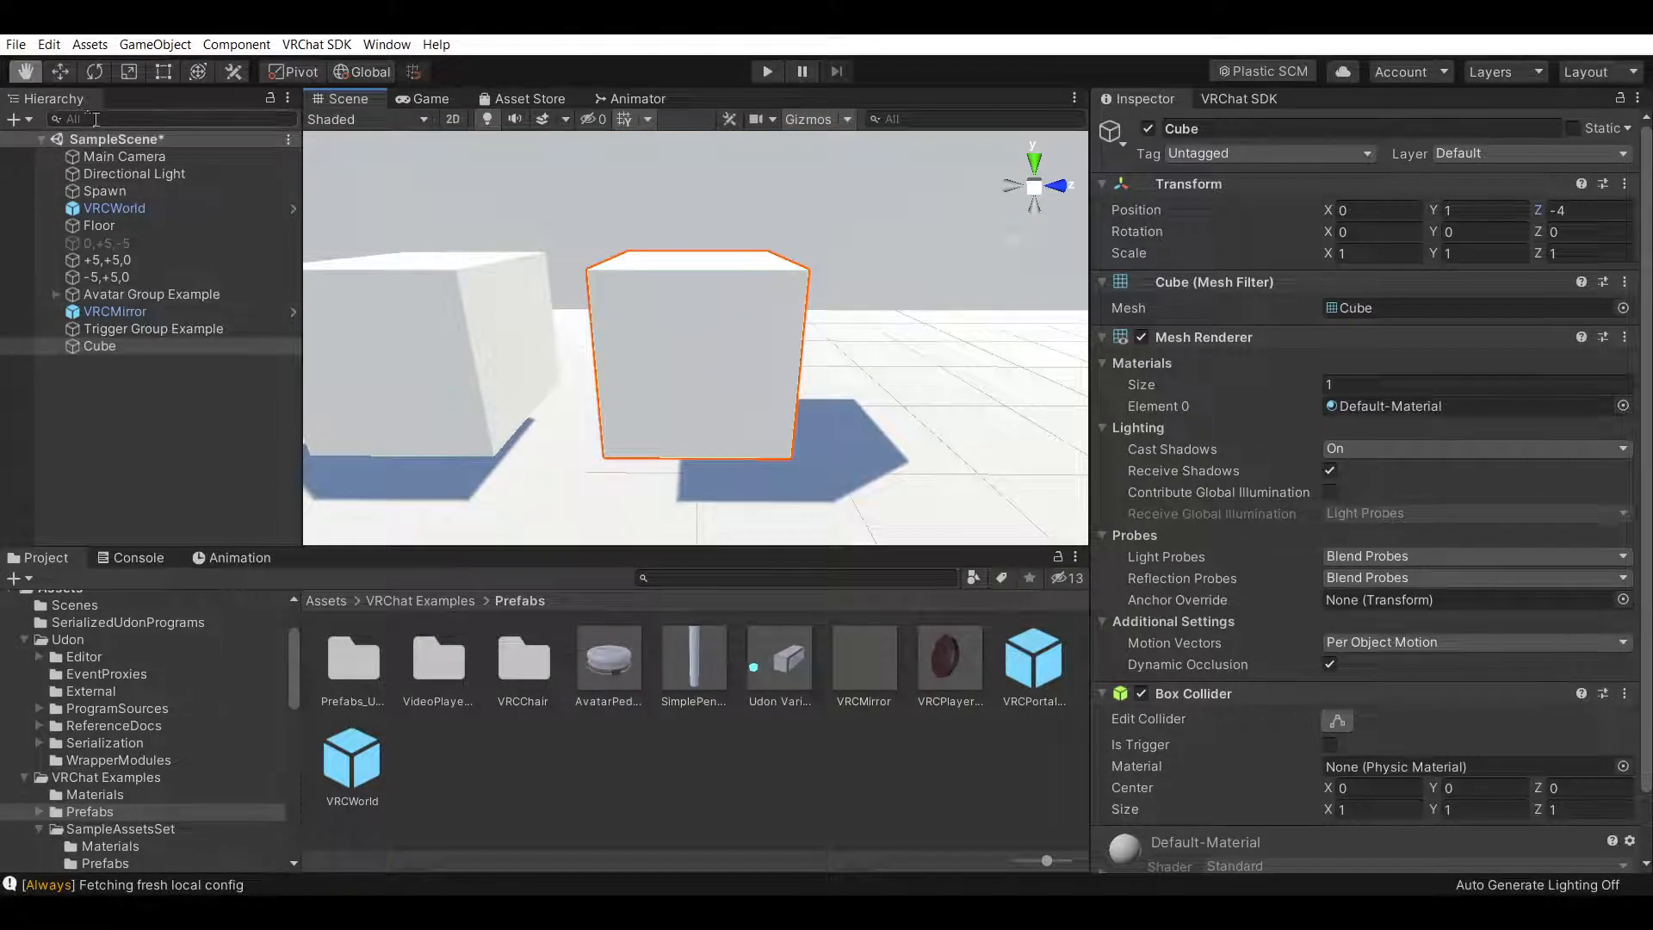
pyautogui.click(59, 71)
pyautogui.moveTo(818, 338); pyautogui.dragTo(635, 330)
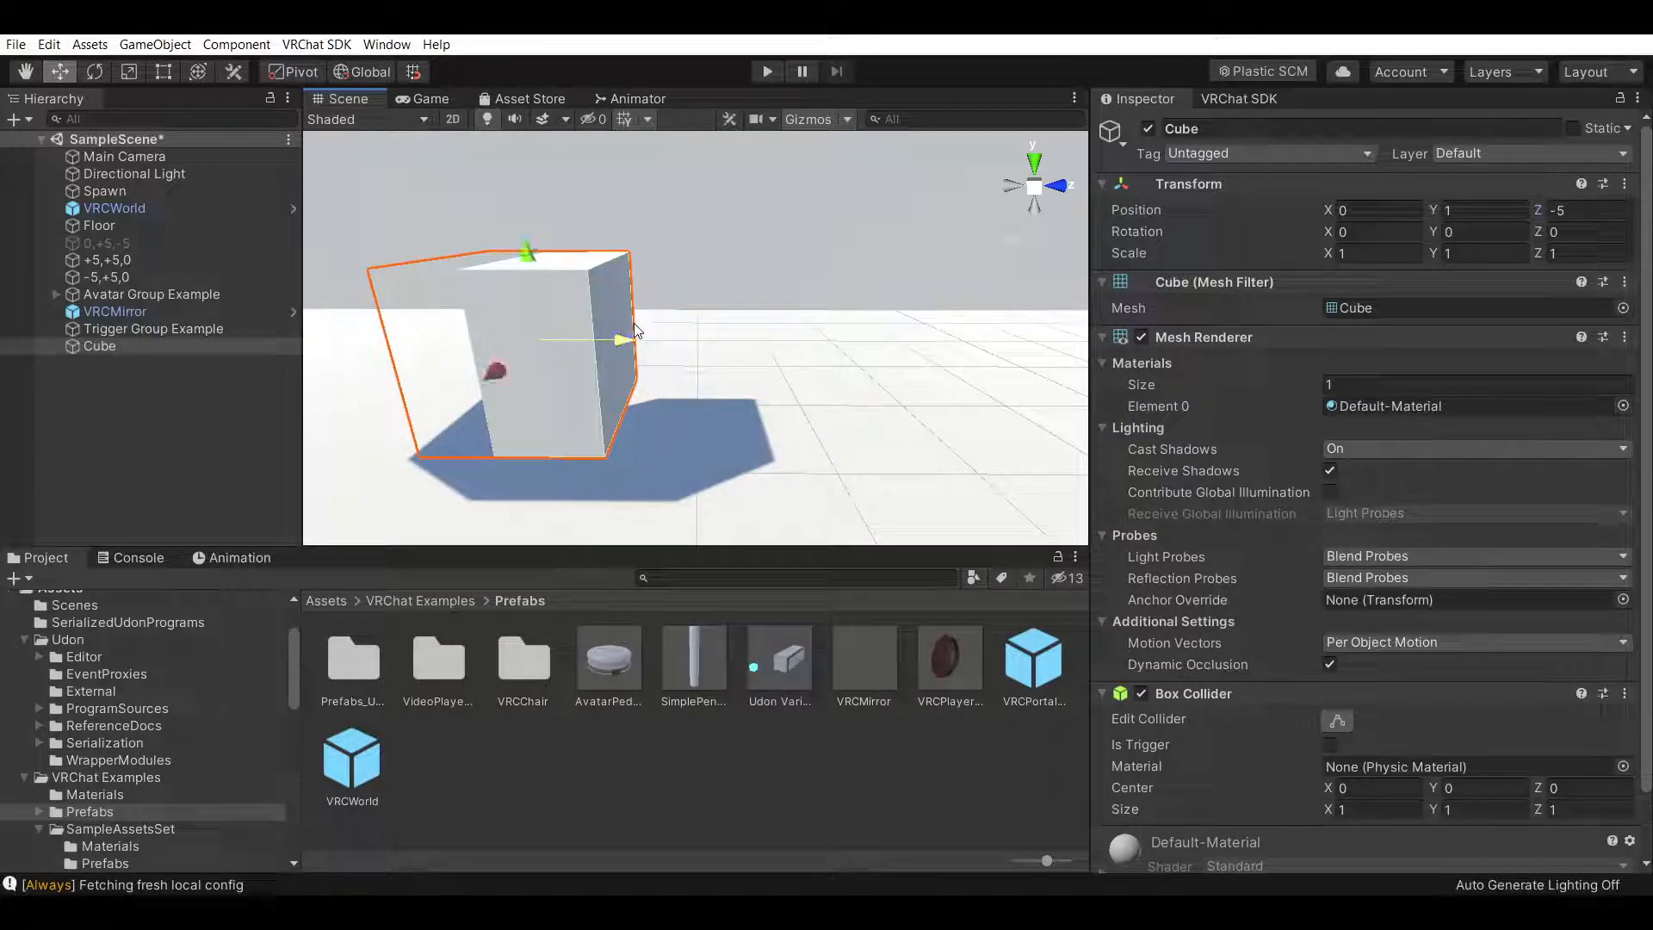
pyautogui.click(155, 243)
pyautogui.click(1149, 130)
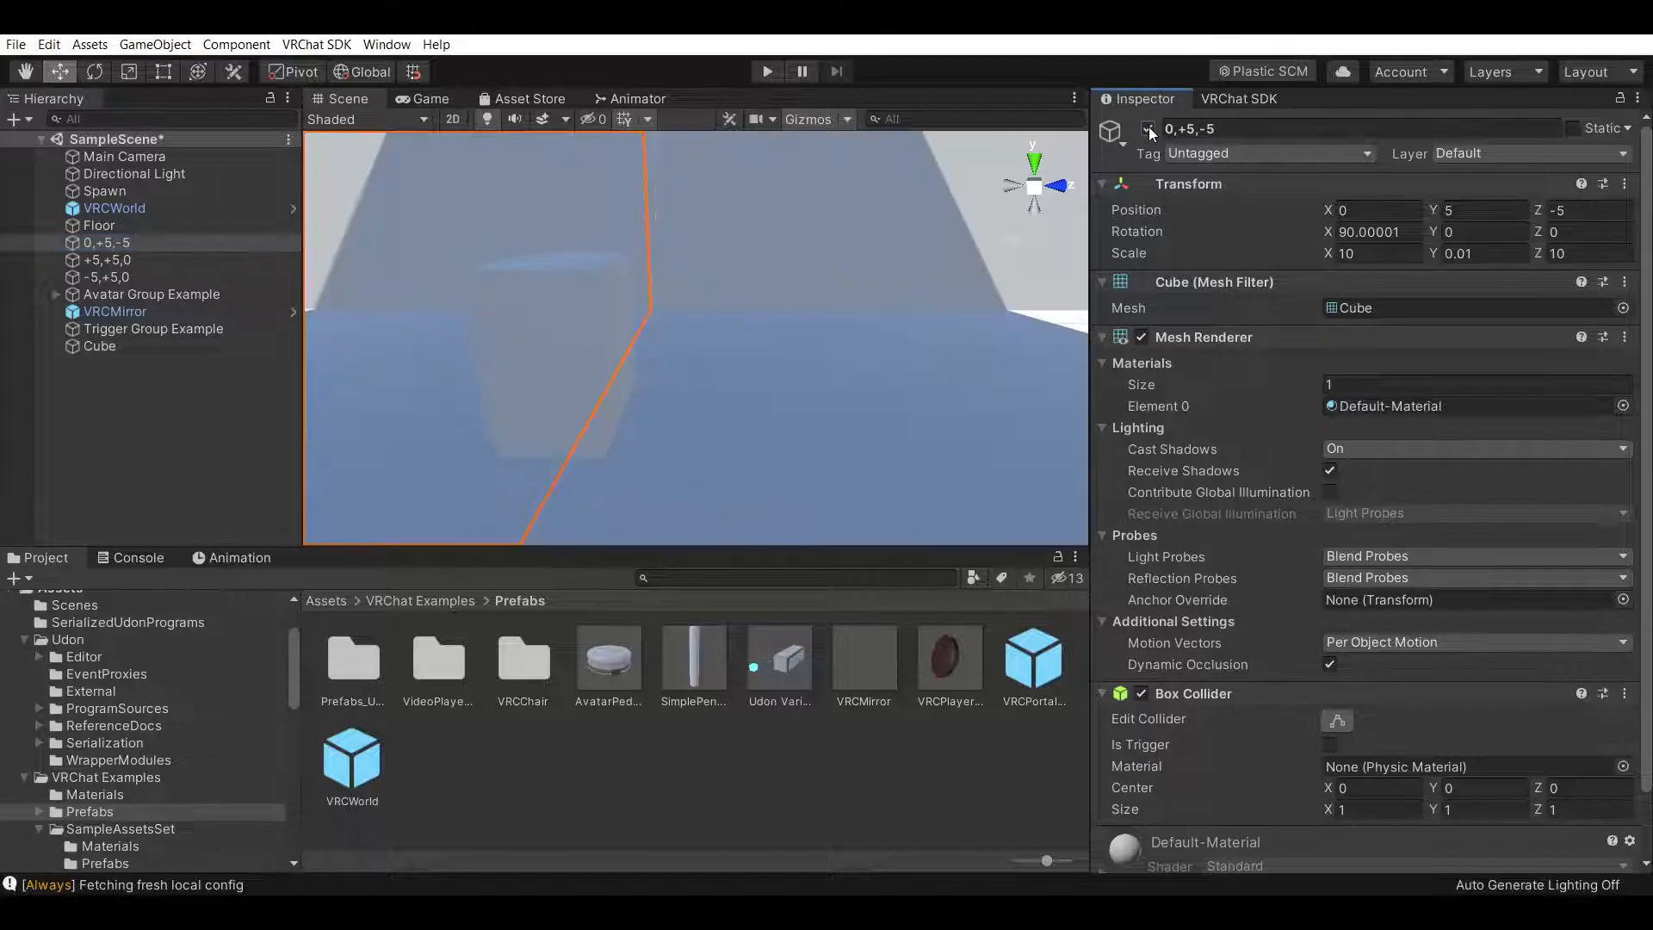
# Deactivate the 0,+5,-5 wall
pyautogui.click(1149, 130)
pyautogui.click(1148, 130)
pyautogui.click(1149, 130)
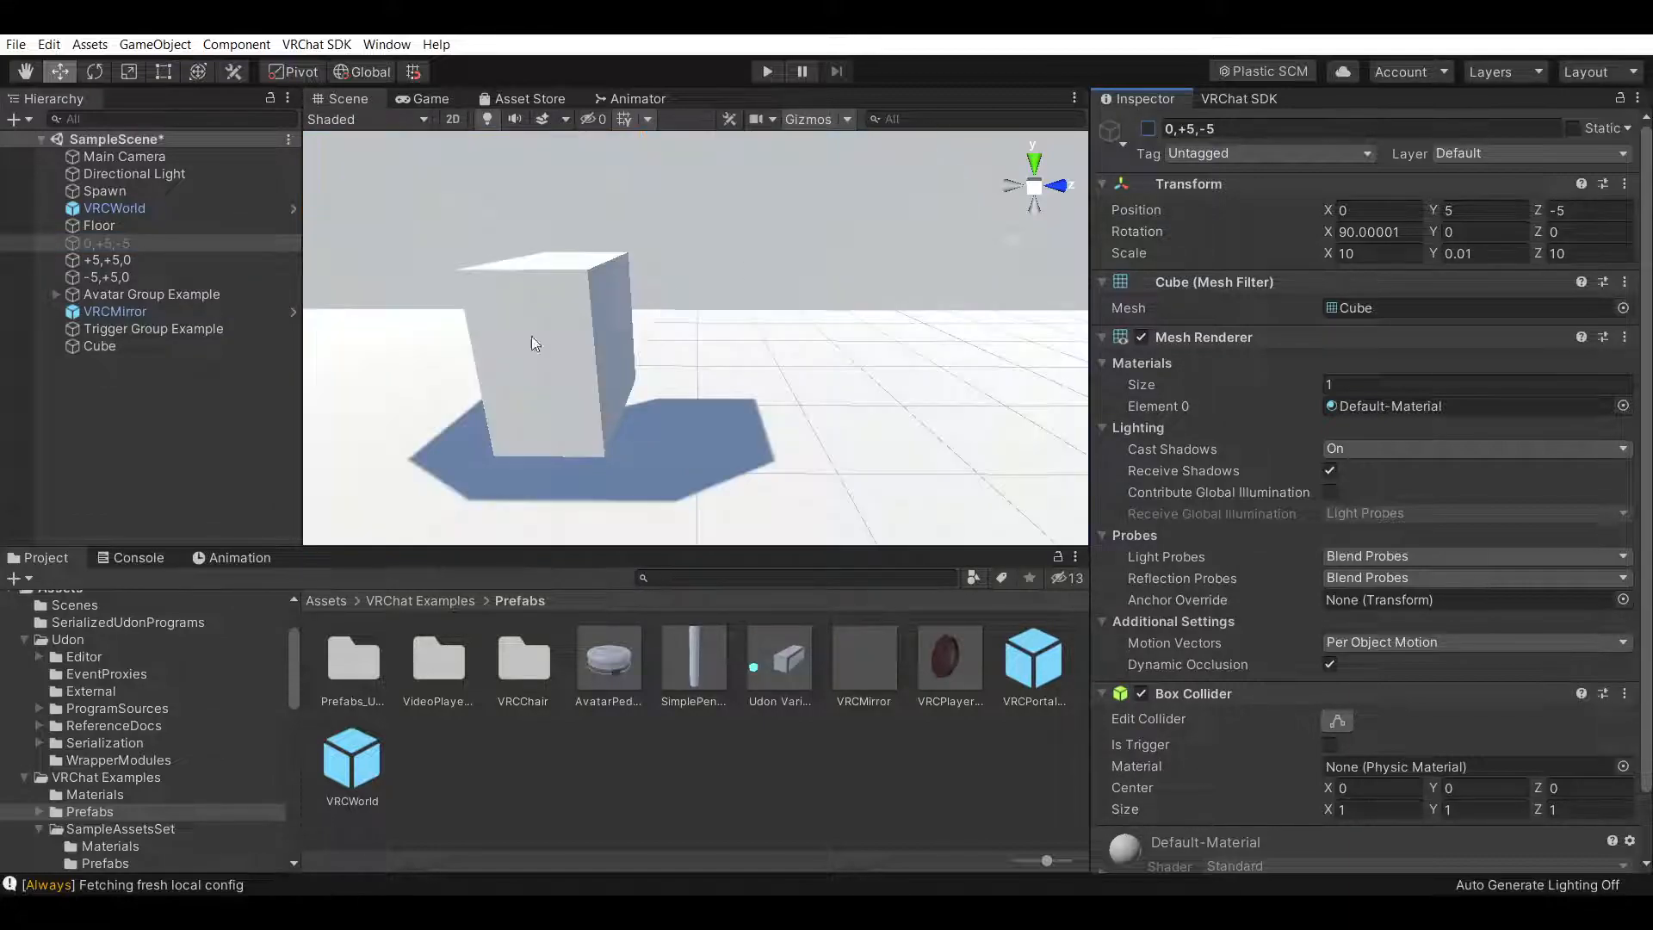
pyautogui.click(114, 312)
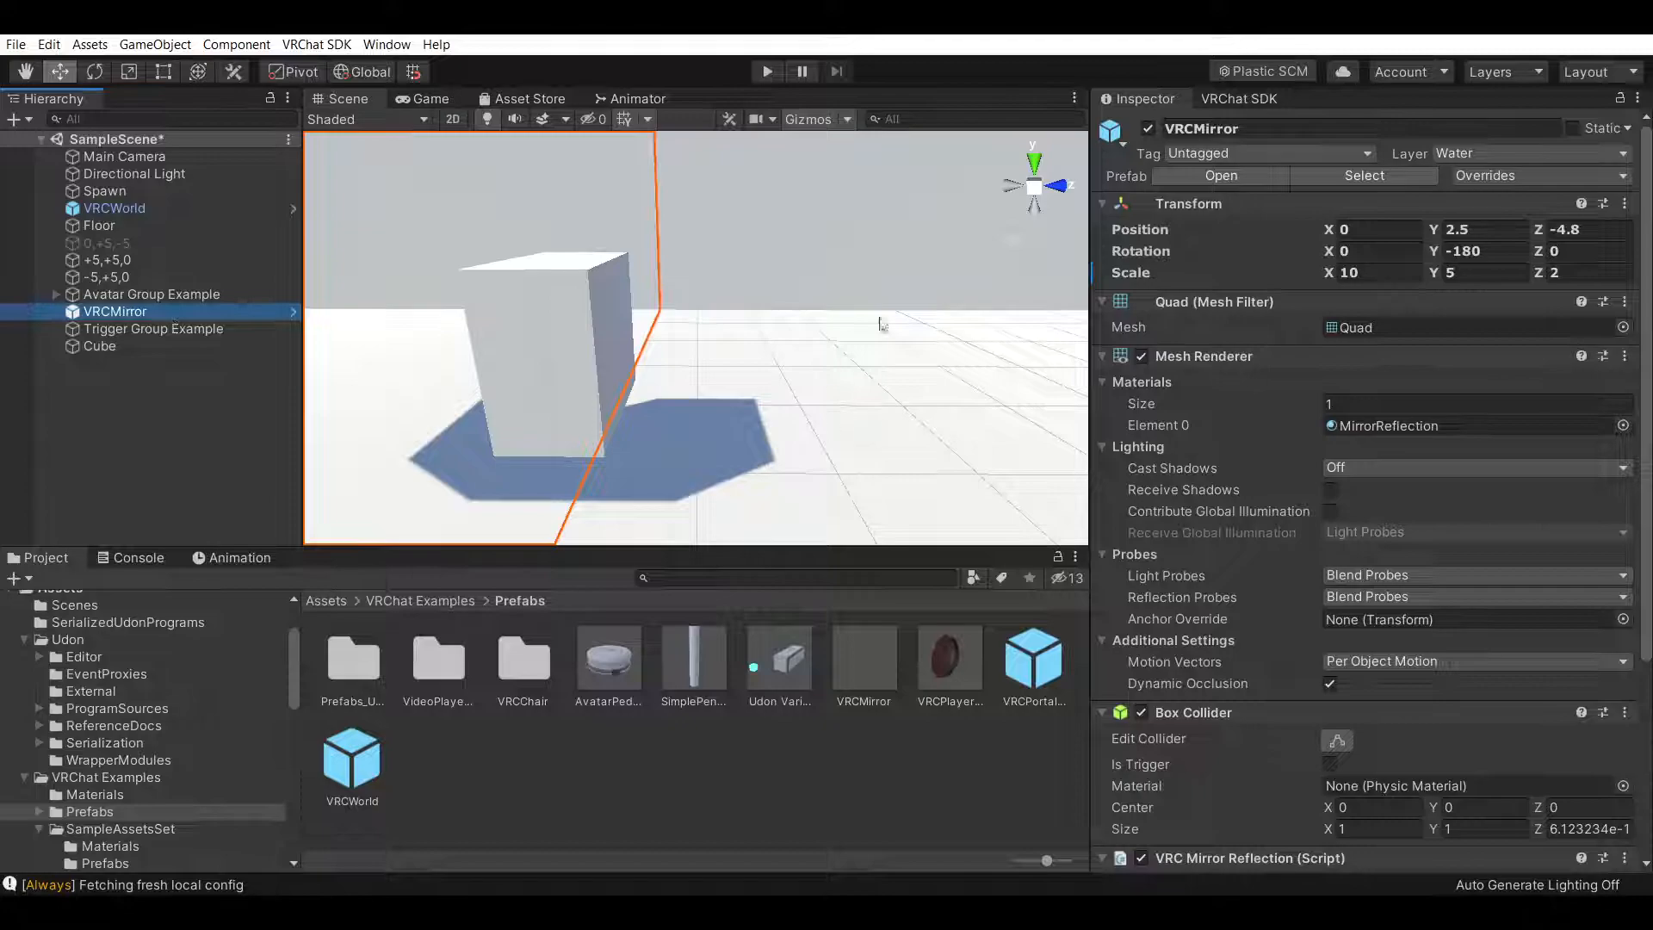
pyautogui.click(1392, 468)
pyautogui.click(1367, 502)
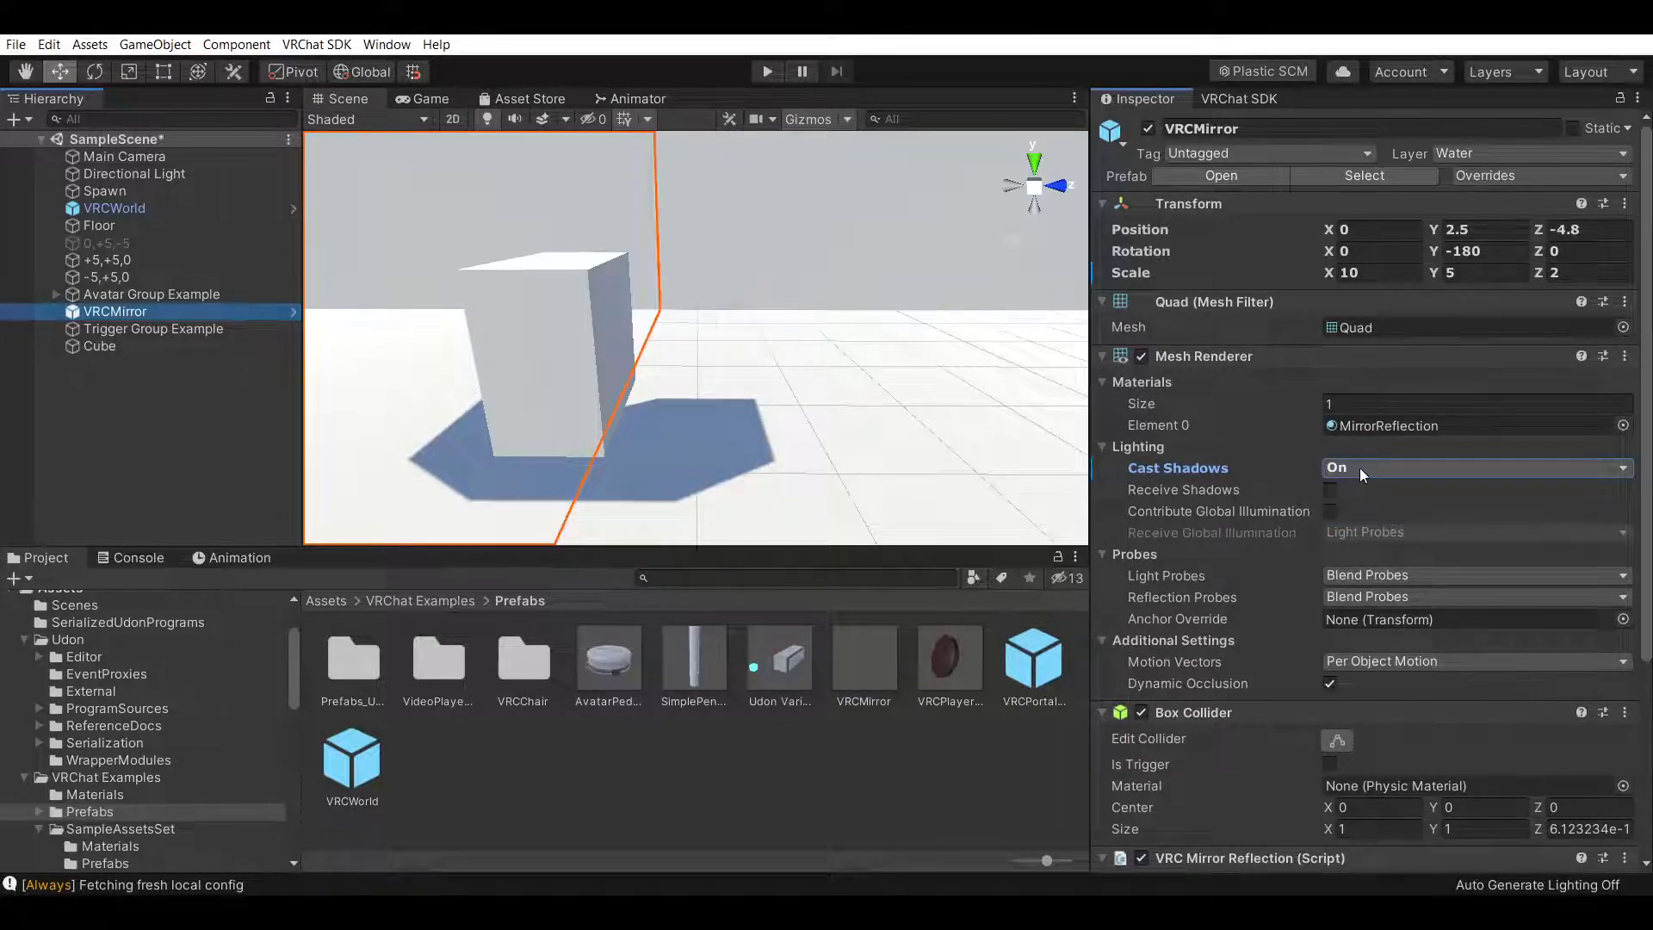
pyautogui.click(1361, 467)
pyautogui.click(1392, 492)
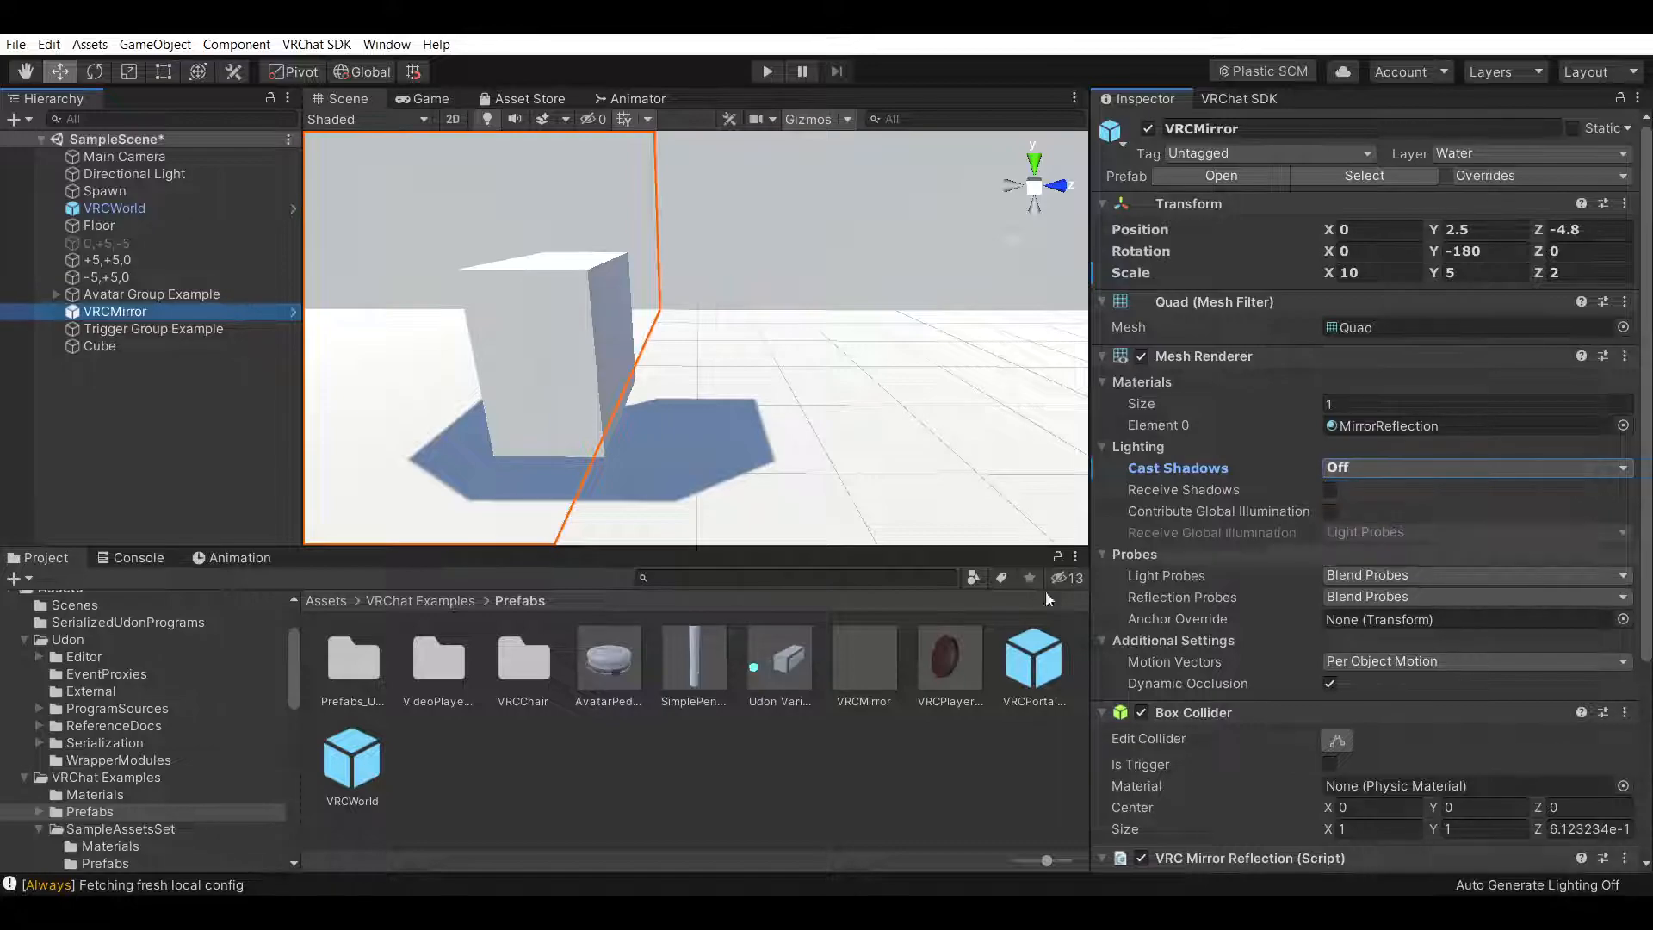
pyautogui.click(905, 801)
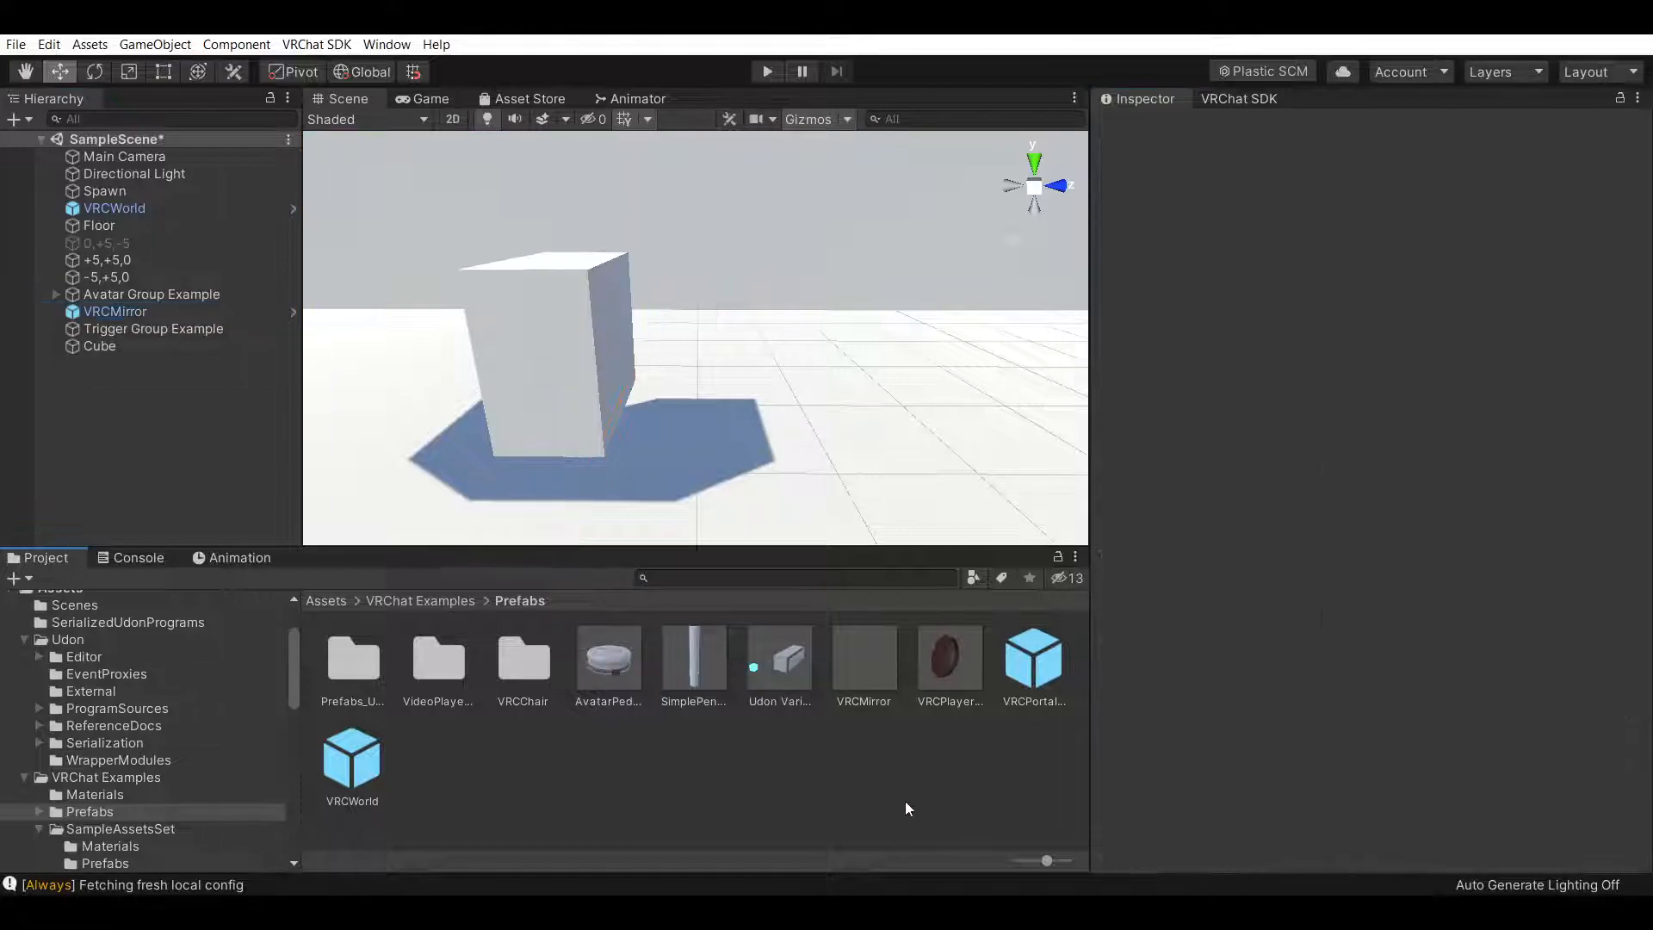
pyautogui.click(194, 345)
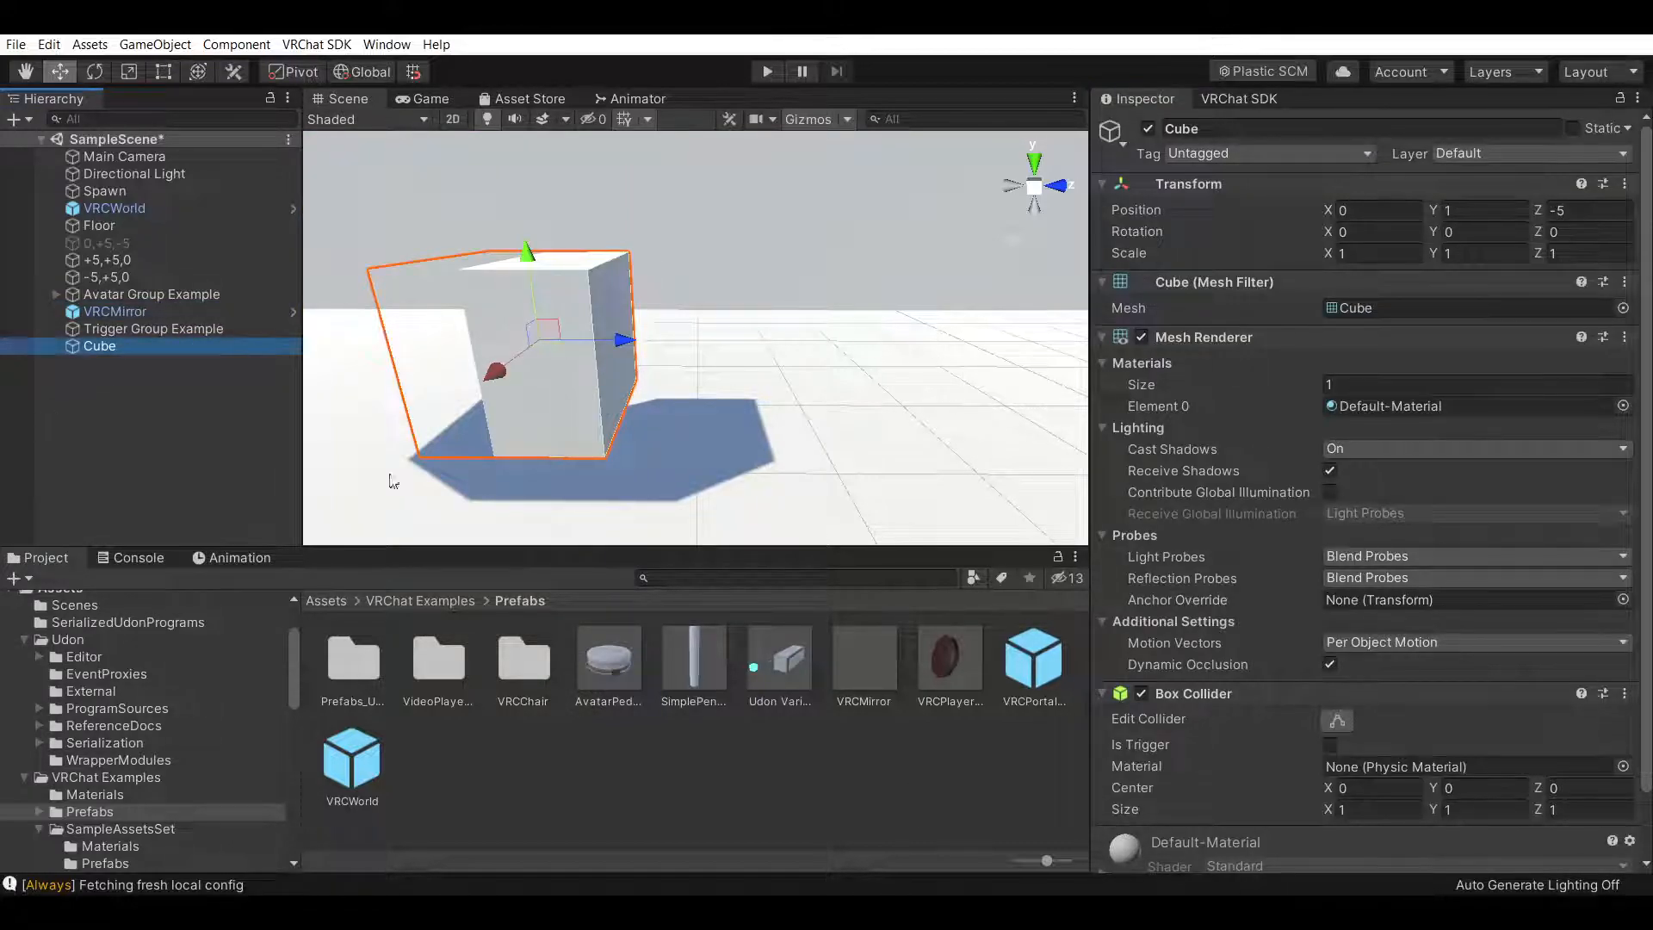
pyautogui.click(166, 244)
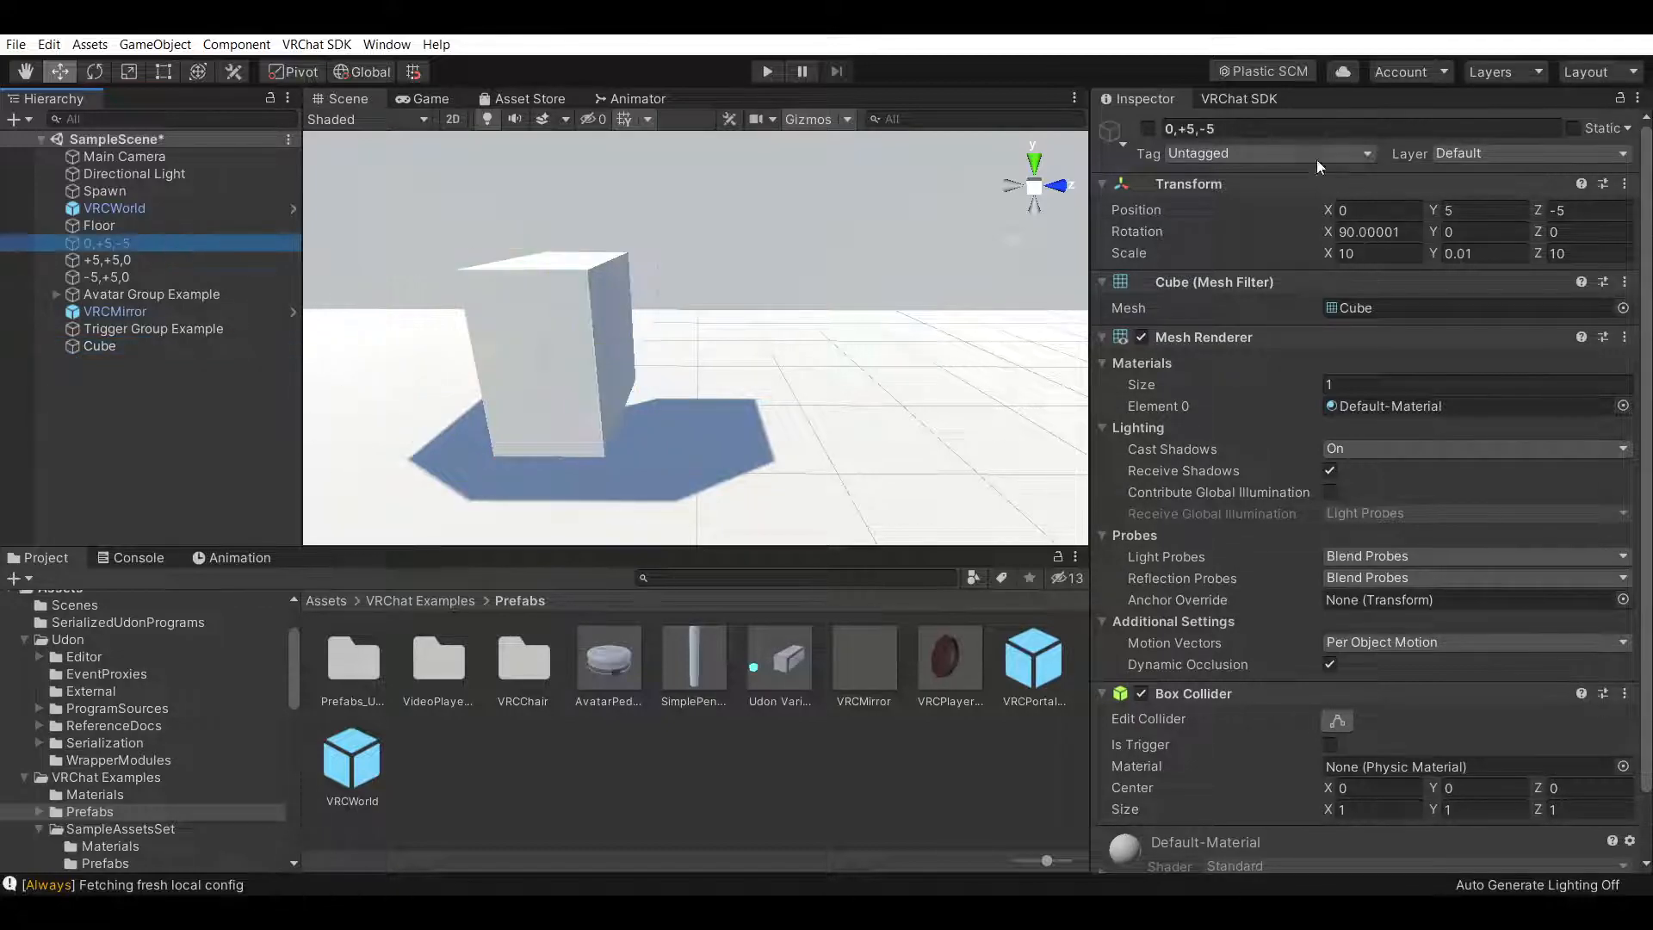
pyautogui.click(1148, 130)
pyautogui.click(1148, 129)
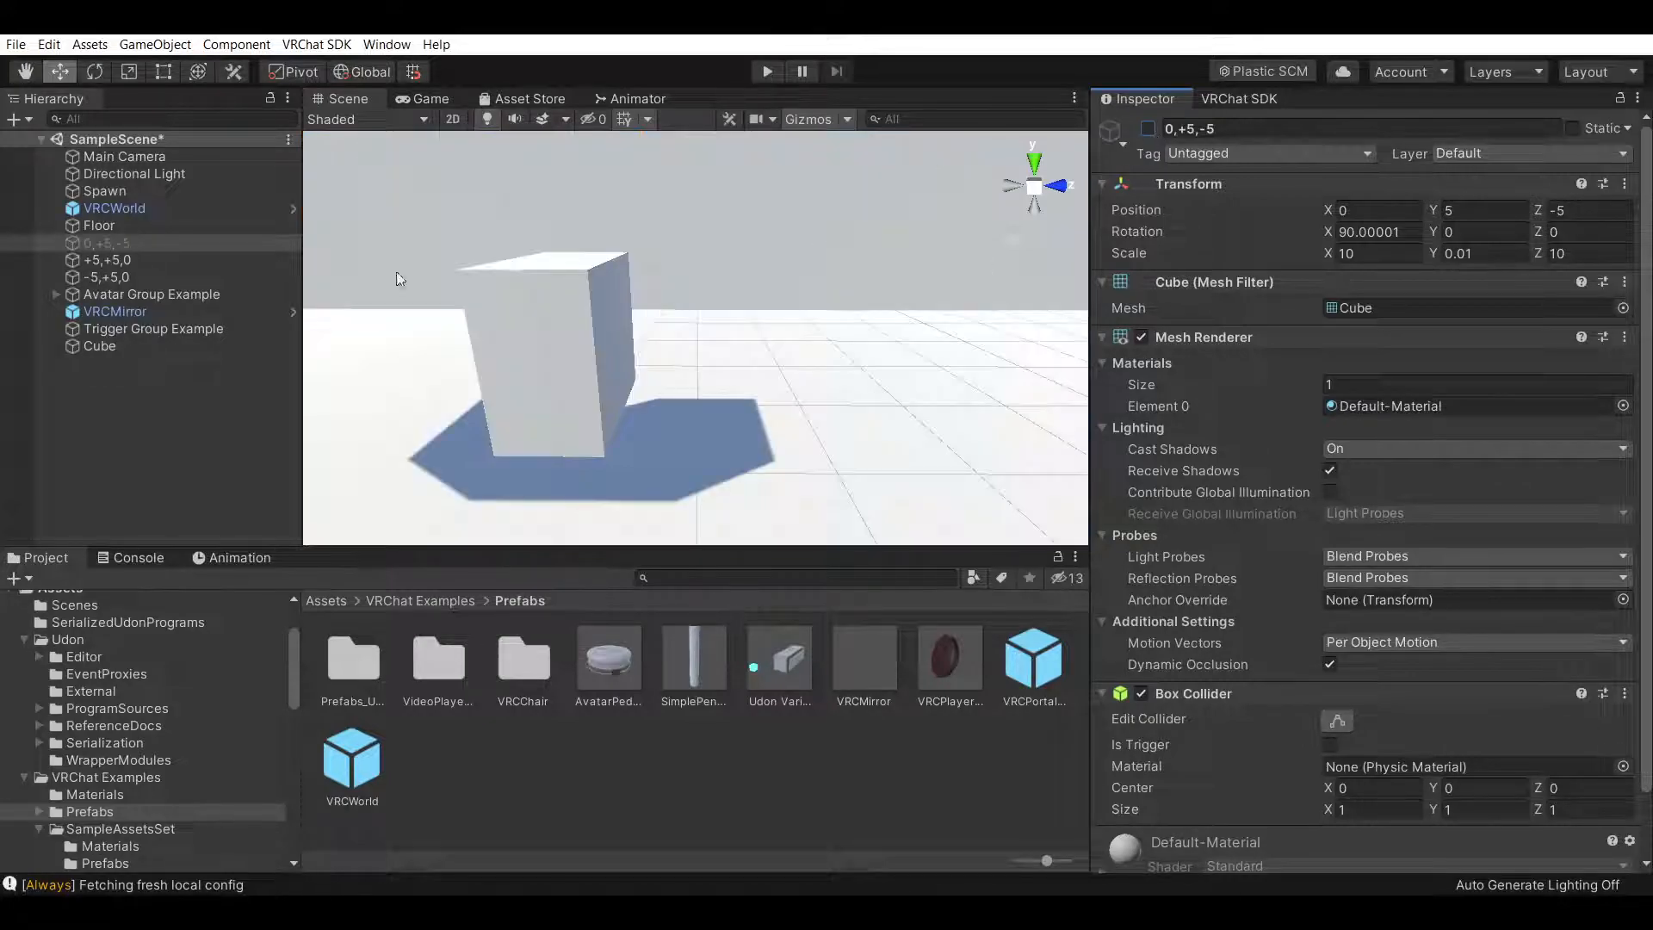
# Scale the cube to 0.4 on all three axes and move it along Z to about -4.75
pyautogui.click(181, 347)
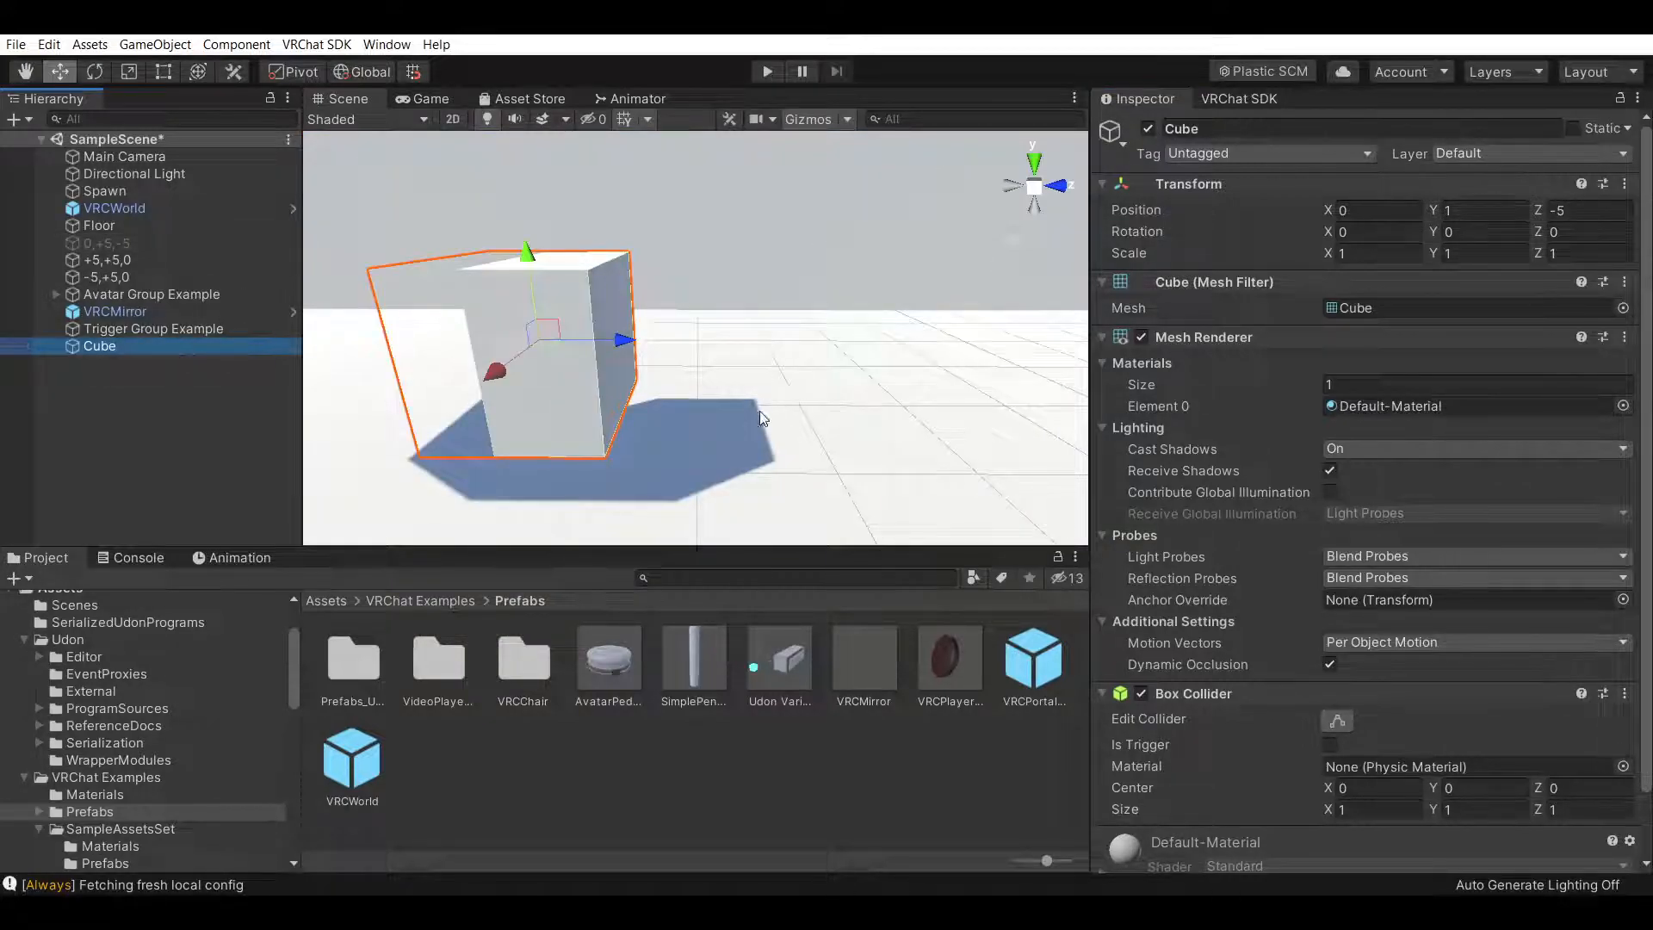
pyautogui.click(1394, 251)
pyautogui.write('.')
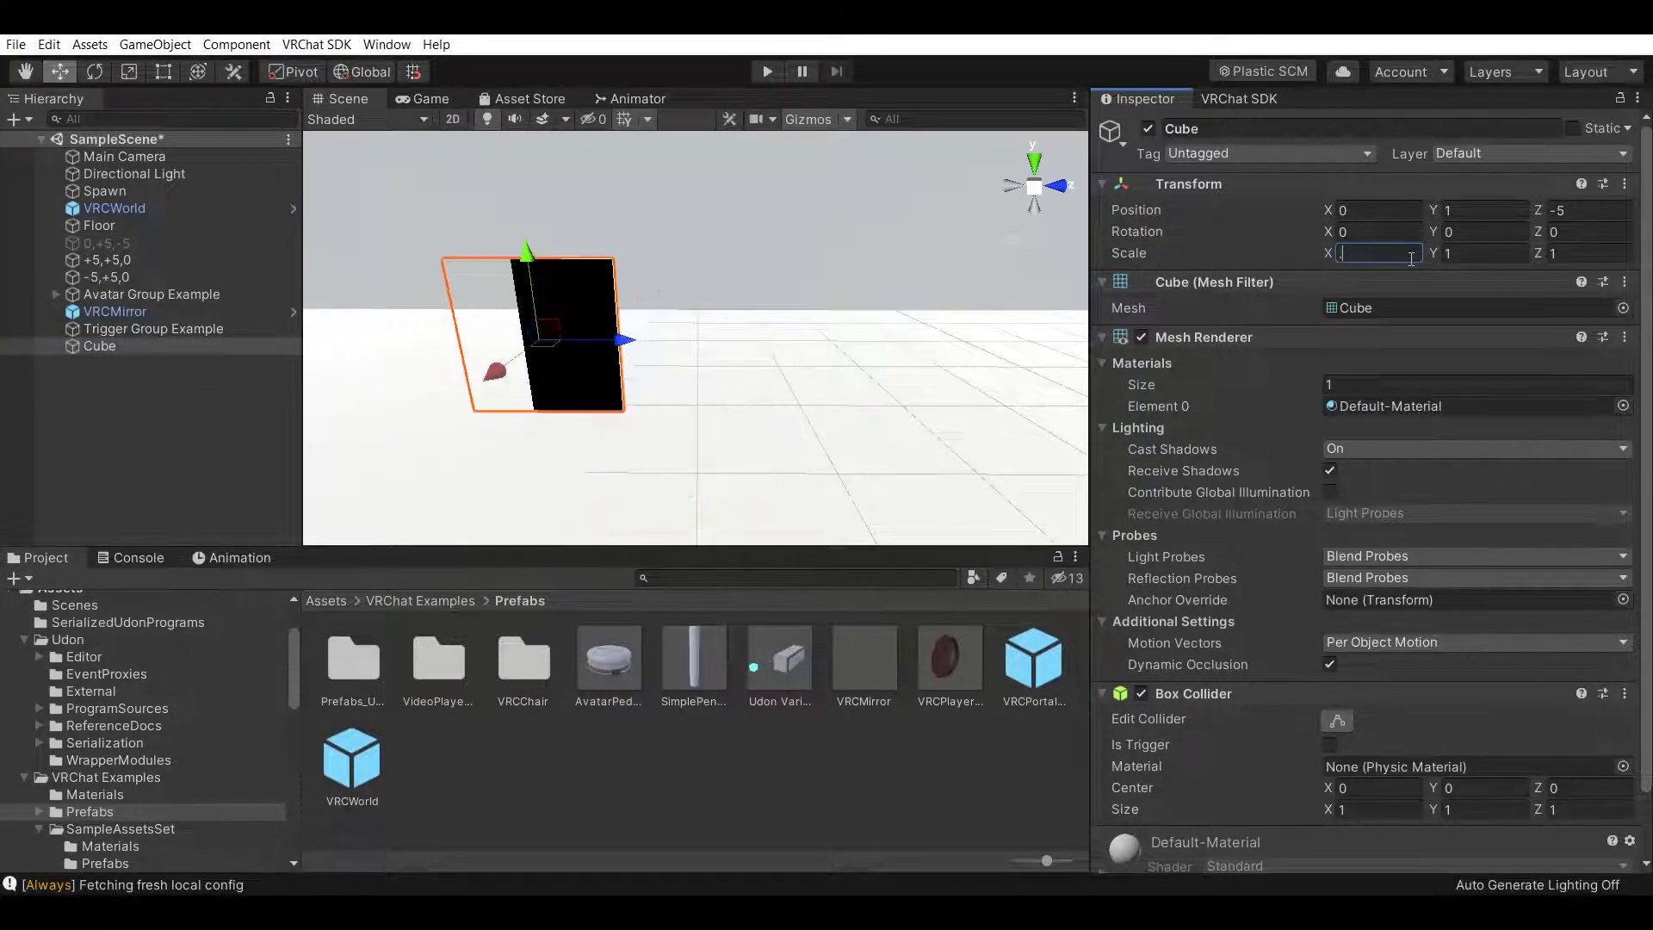
pyautogui.write('4')
pyautogui.press('Tab')
pyautogui.write('.4')
pyautogui.press('Tab')
pyautogui.write('.4')
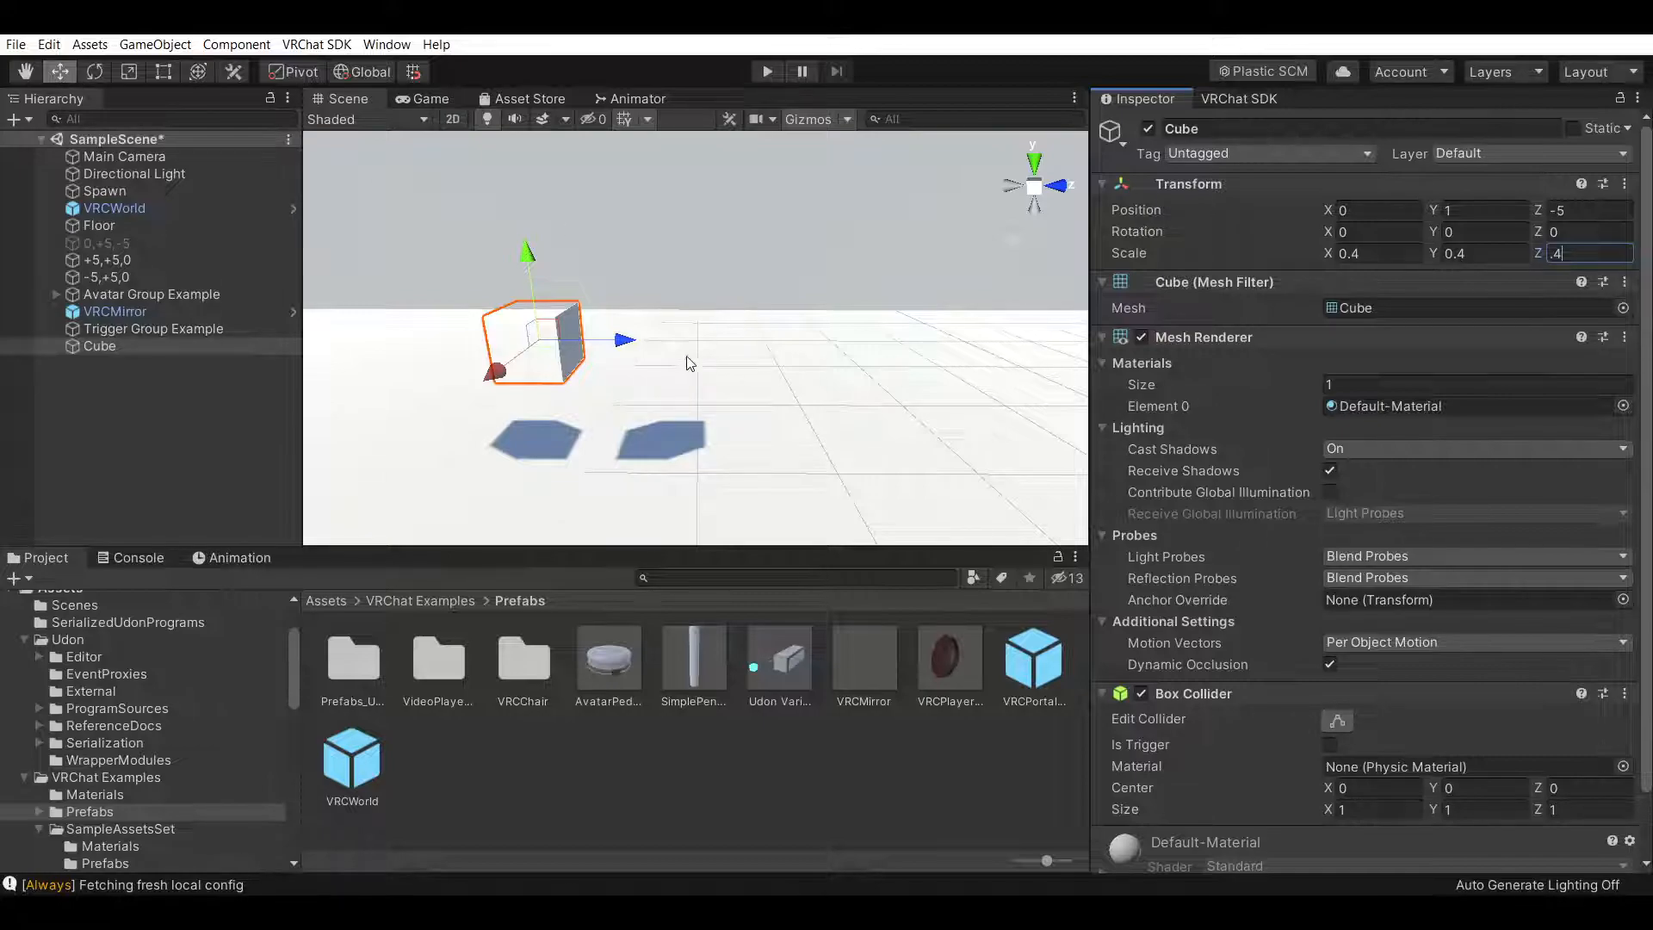
pyautogui.moveTo(621, 344); pyautogui.dragTo(656, 366)
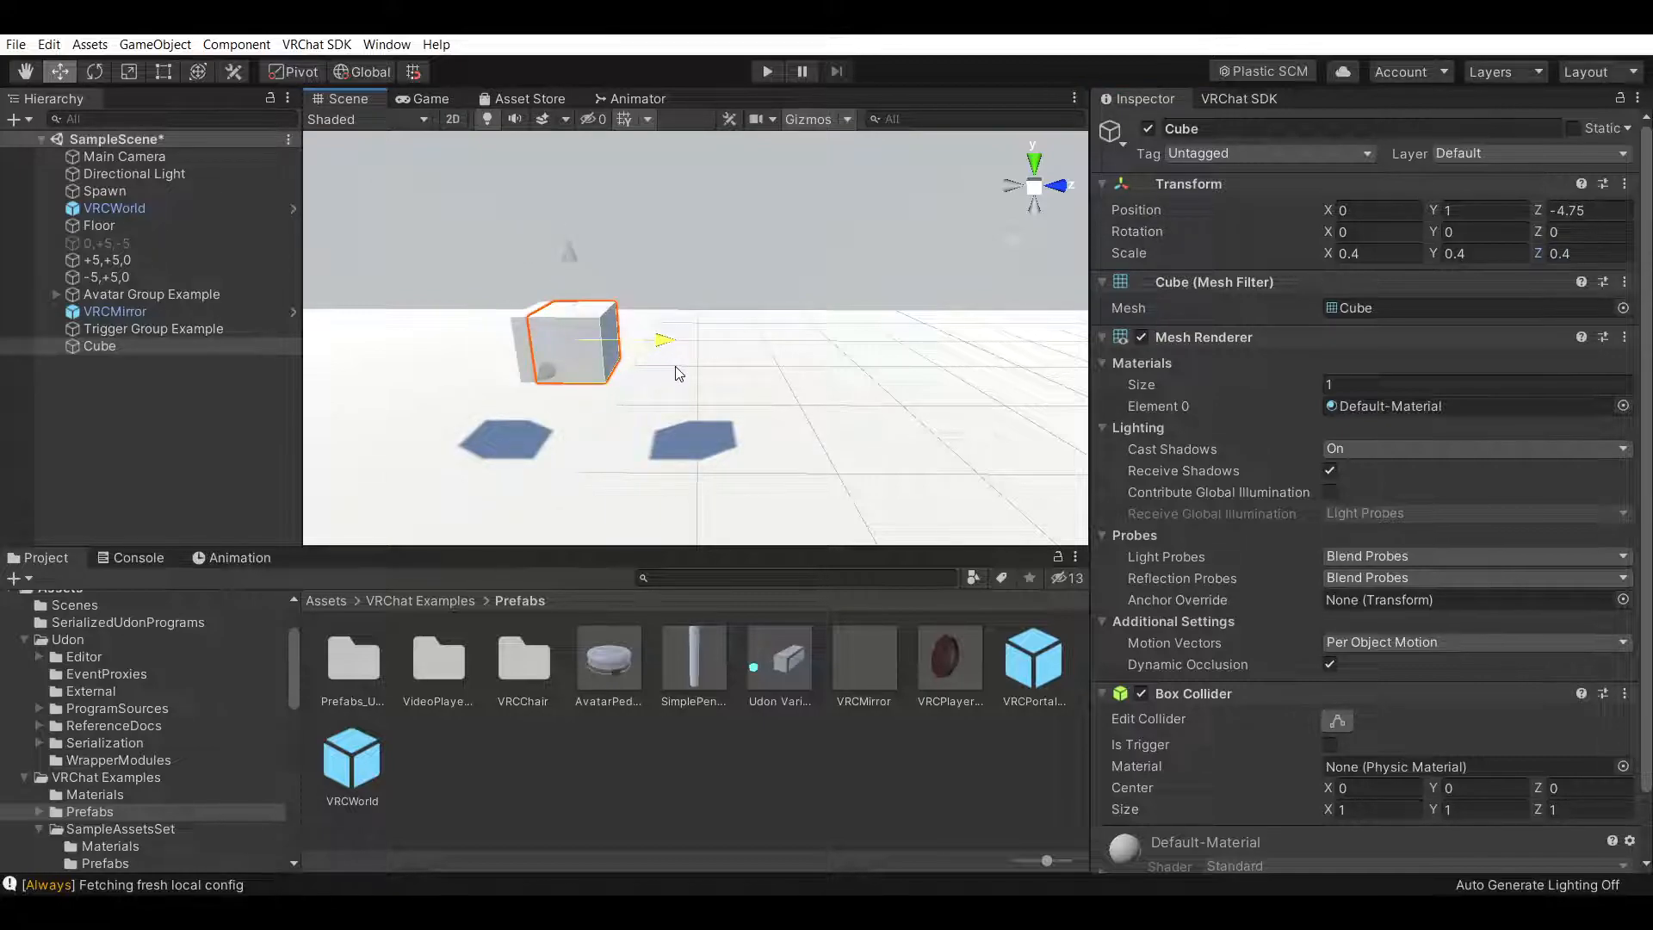
pyautogui.click(446, 752)
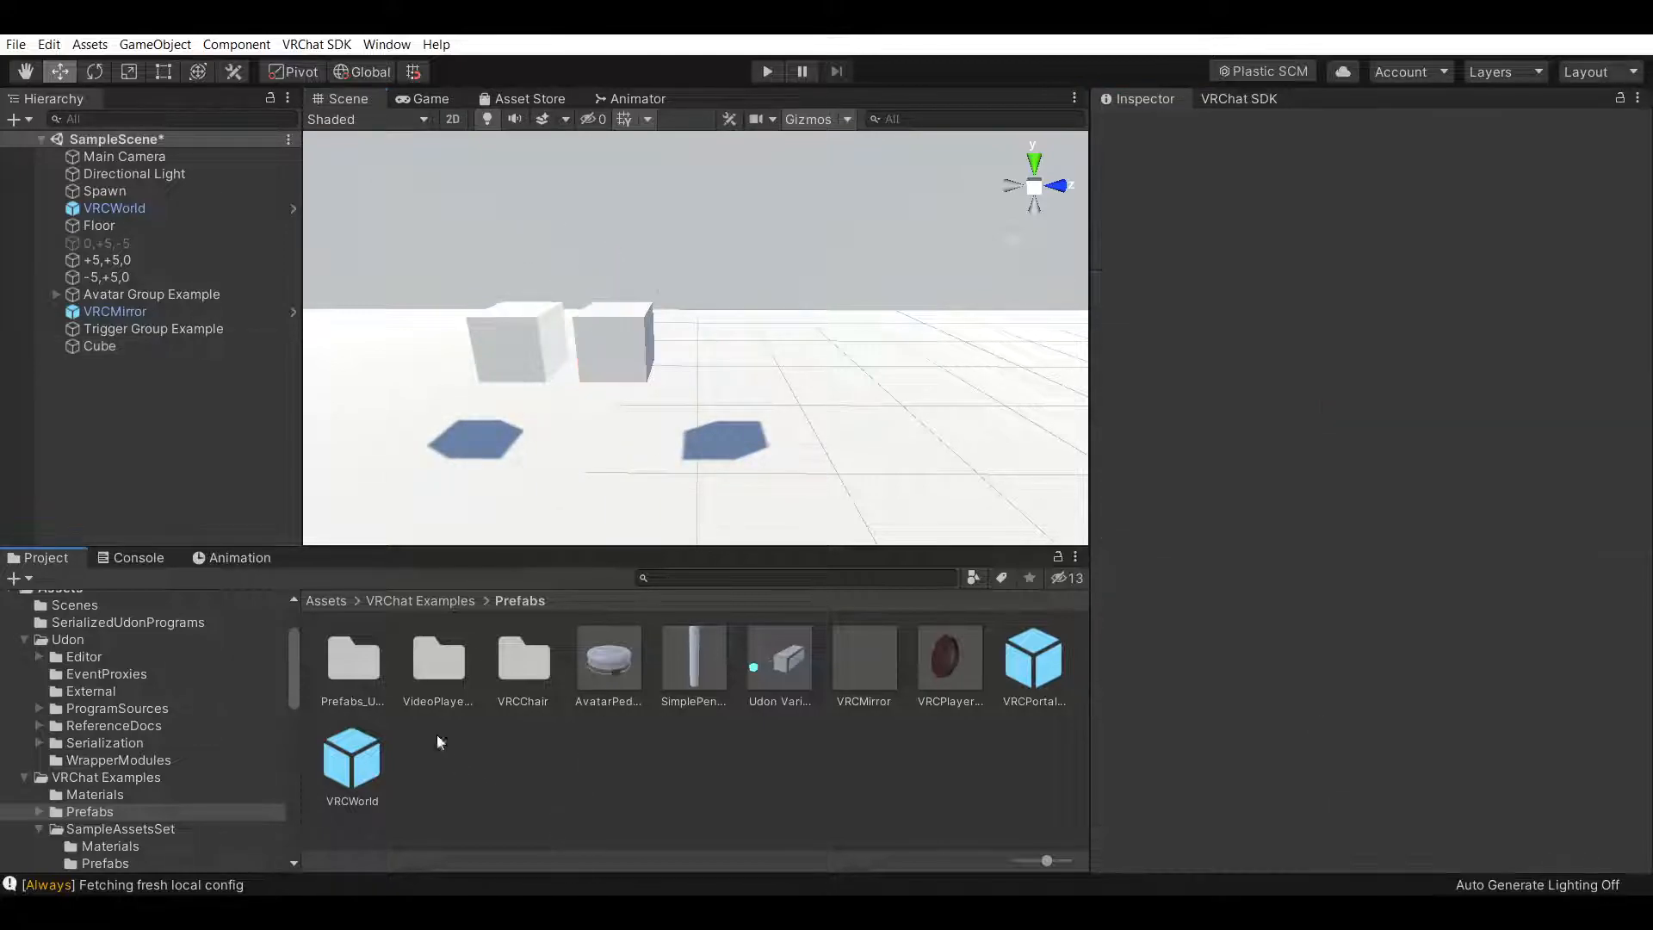
# Create a new folder named Materials in the Assets folder
pyautogui.click(325, 602)
pyautogui.rightClick(560, 766)
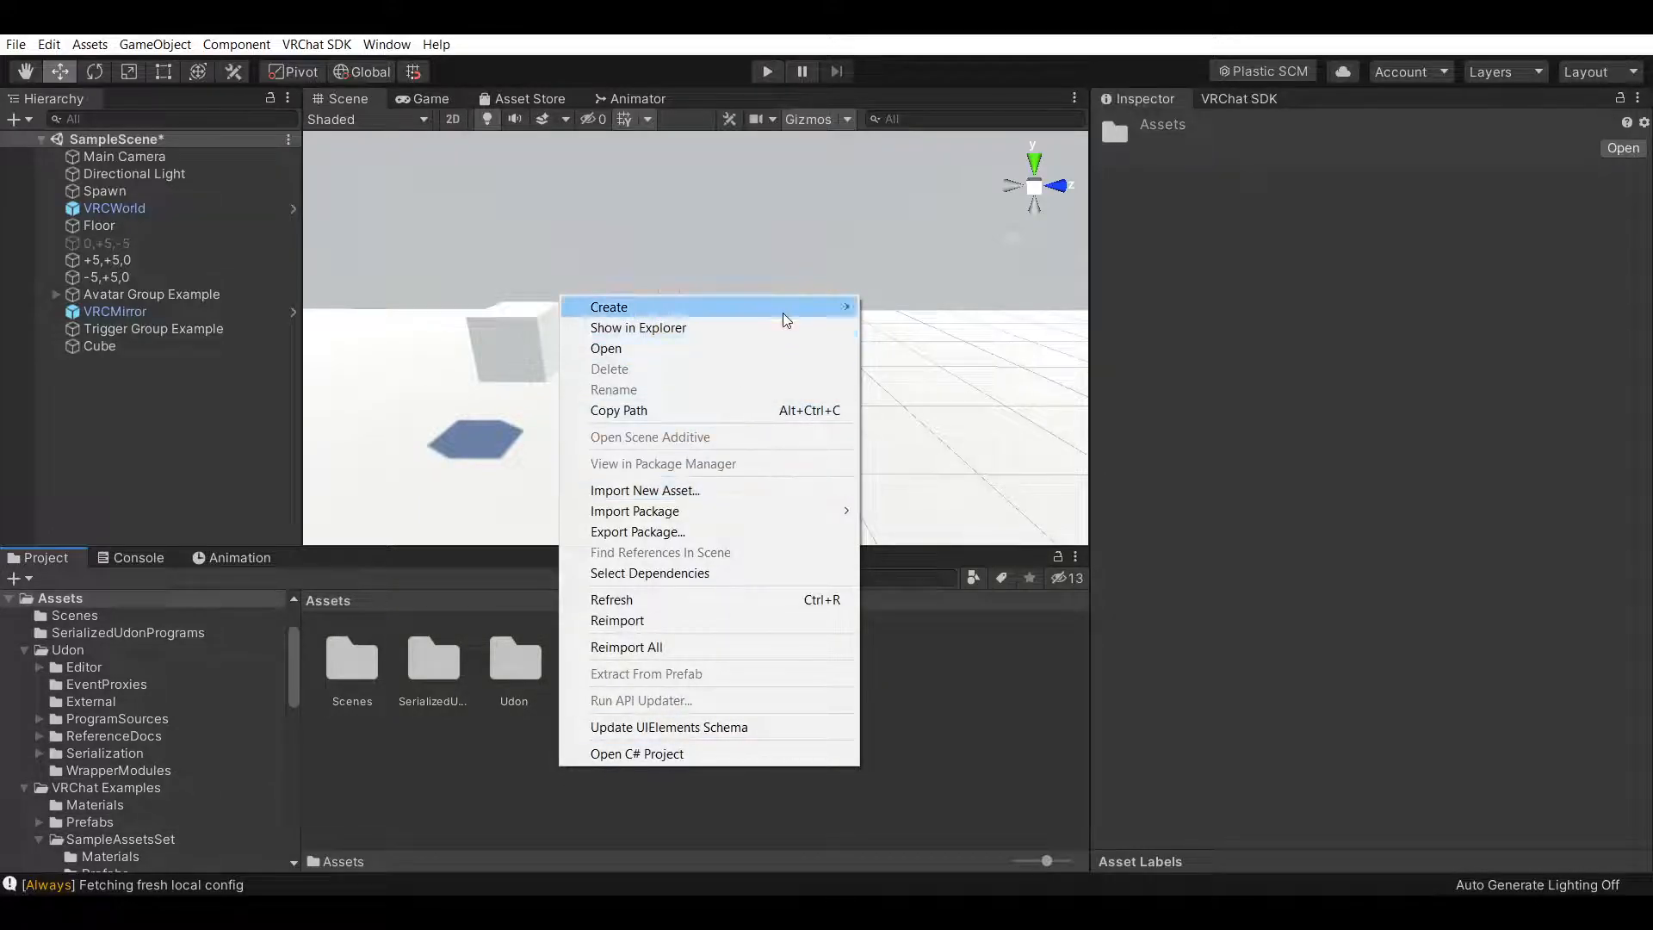
pyautogui.moveTo(782, 312)
pyautogui.click(1014, 179)
pyautogui.write('Materials')
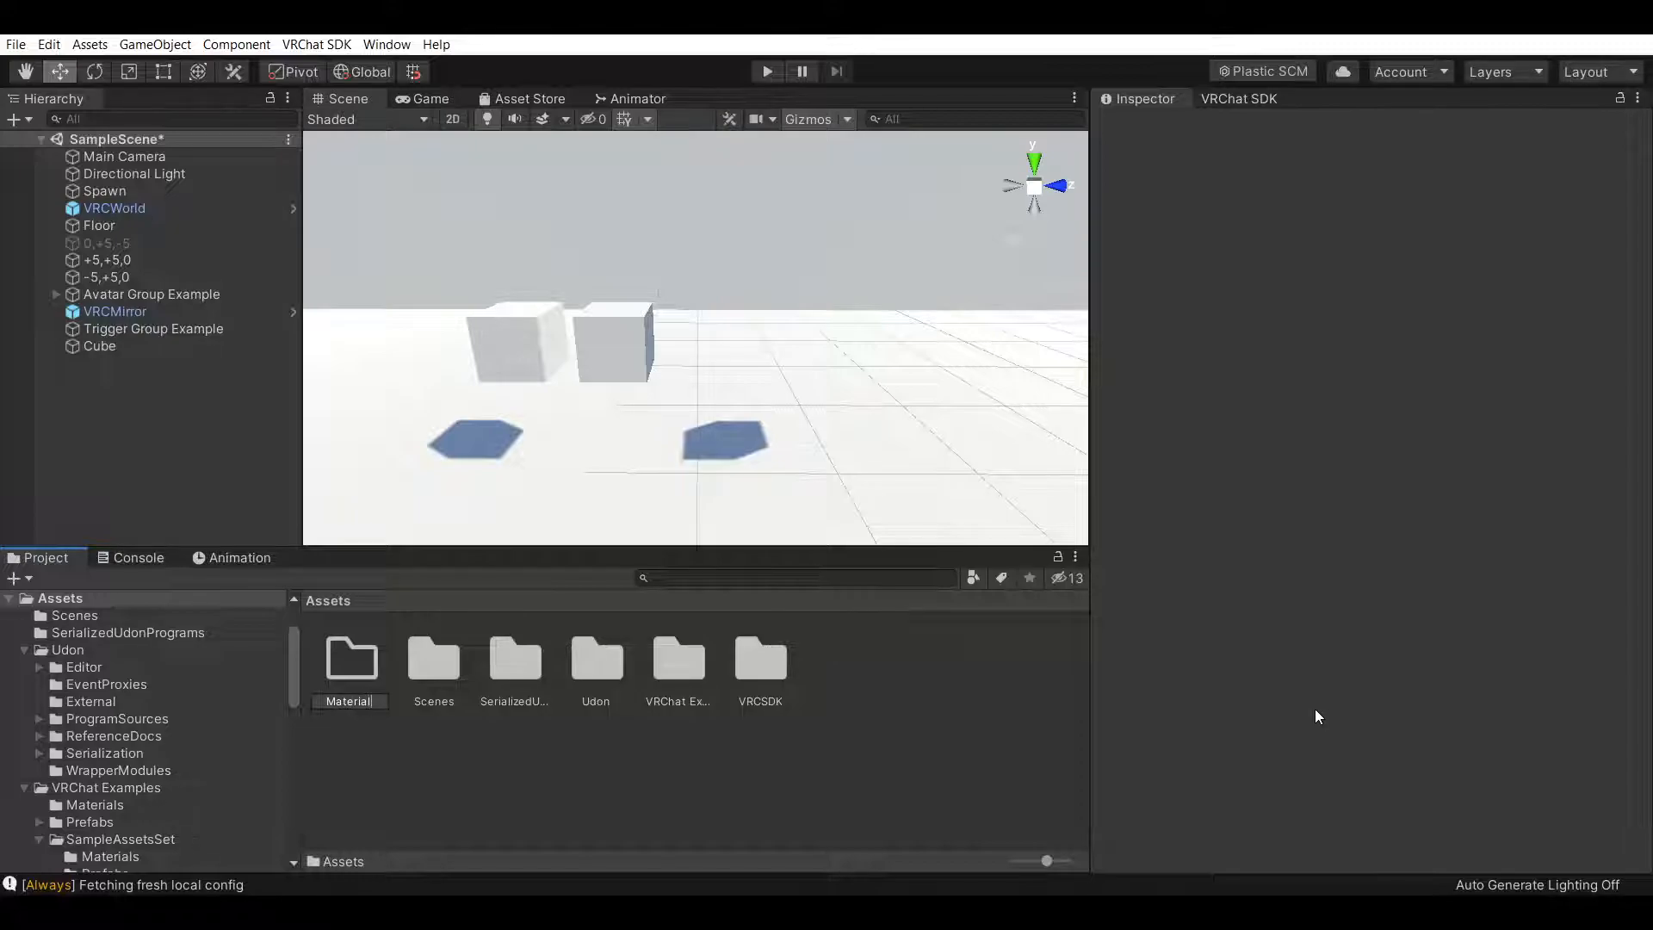
pyautogui.press('Return')
# Inside the Materials folder, create a new material named Trigger
pyautogui.doubleClick(357, 663)
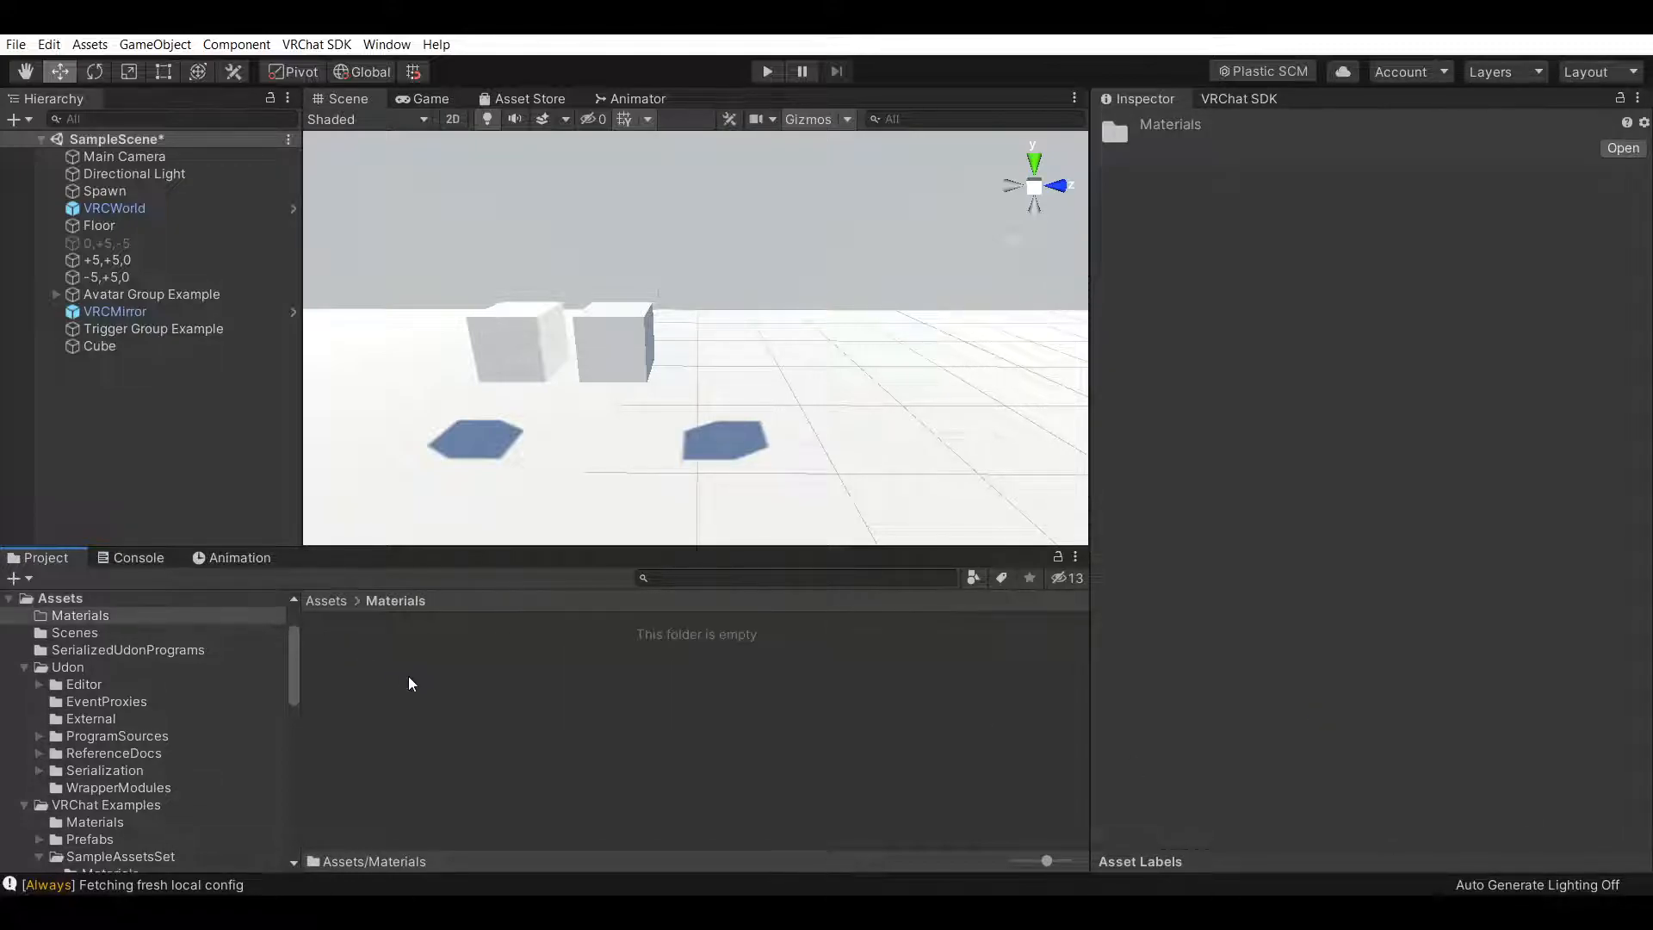
pyautogui.rightClick(408, 675)
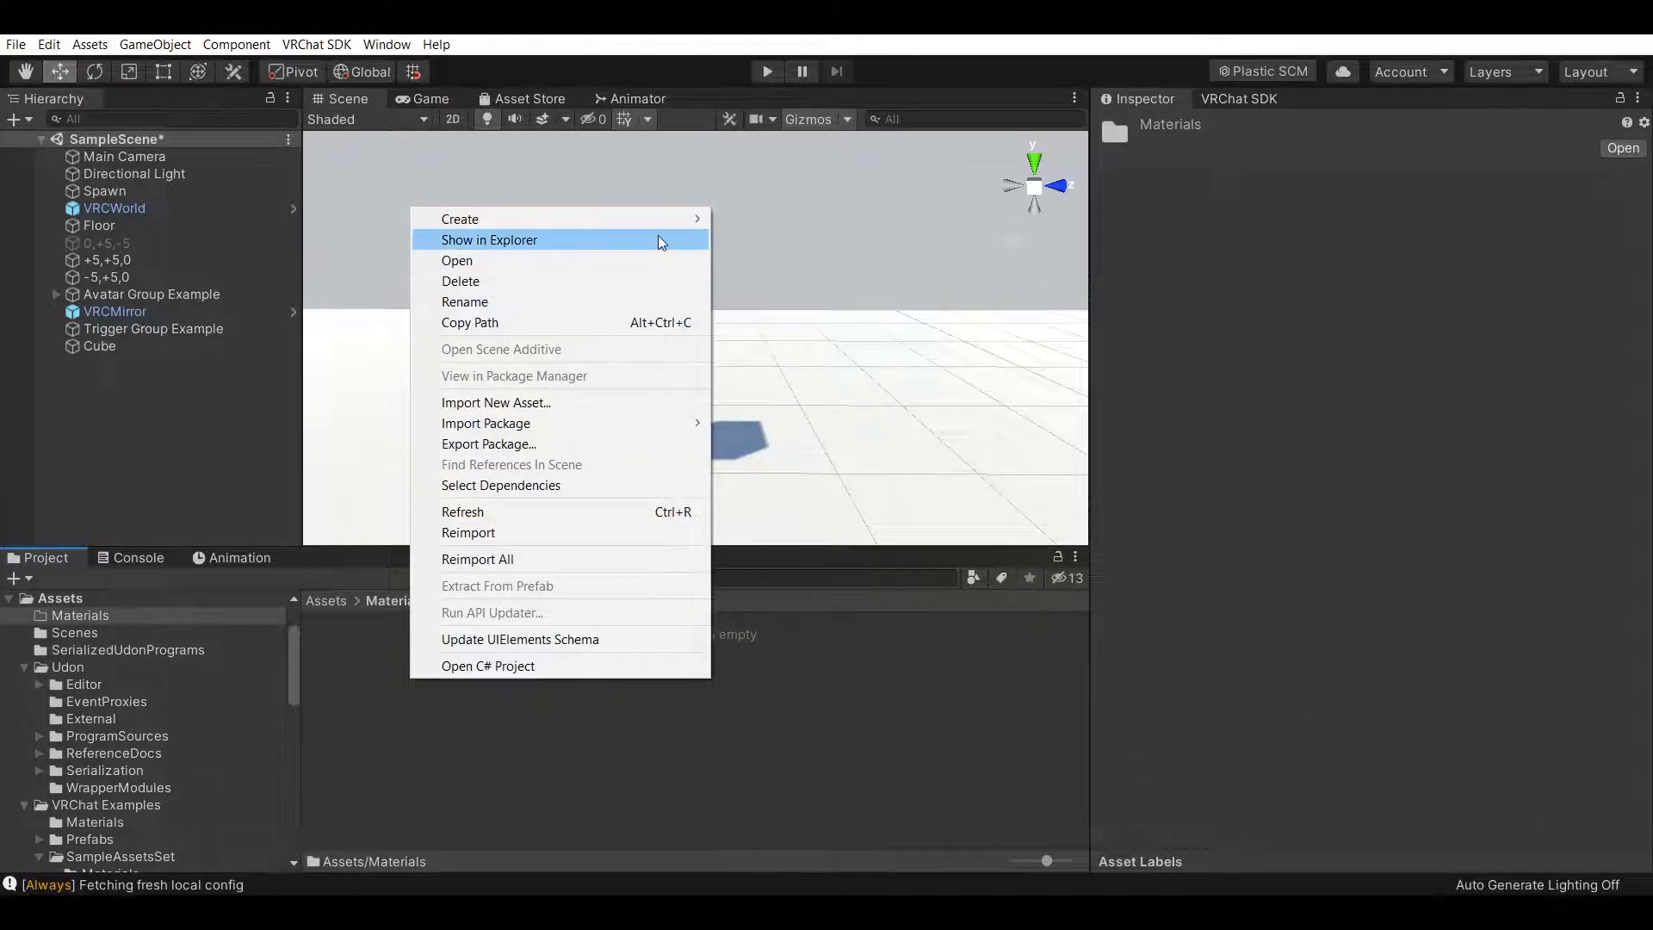
pyautogui.moveTo(680, 219)
pyautogui.click(811, 444)
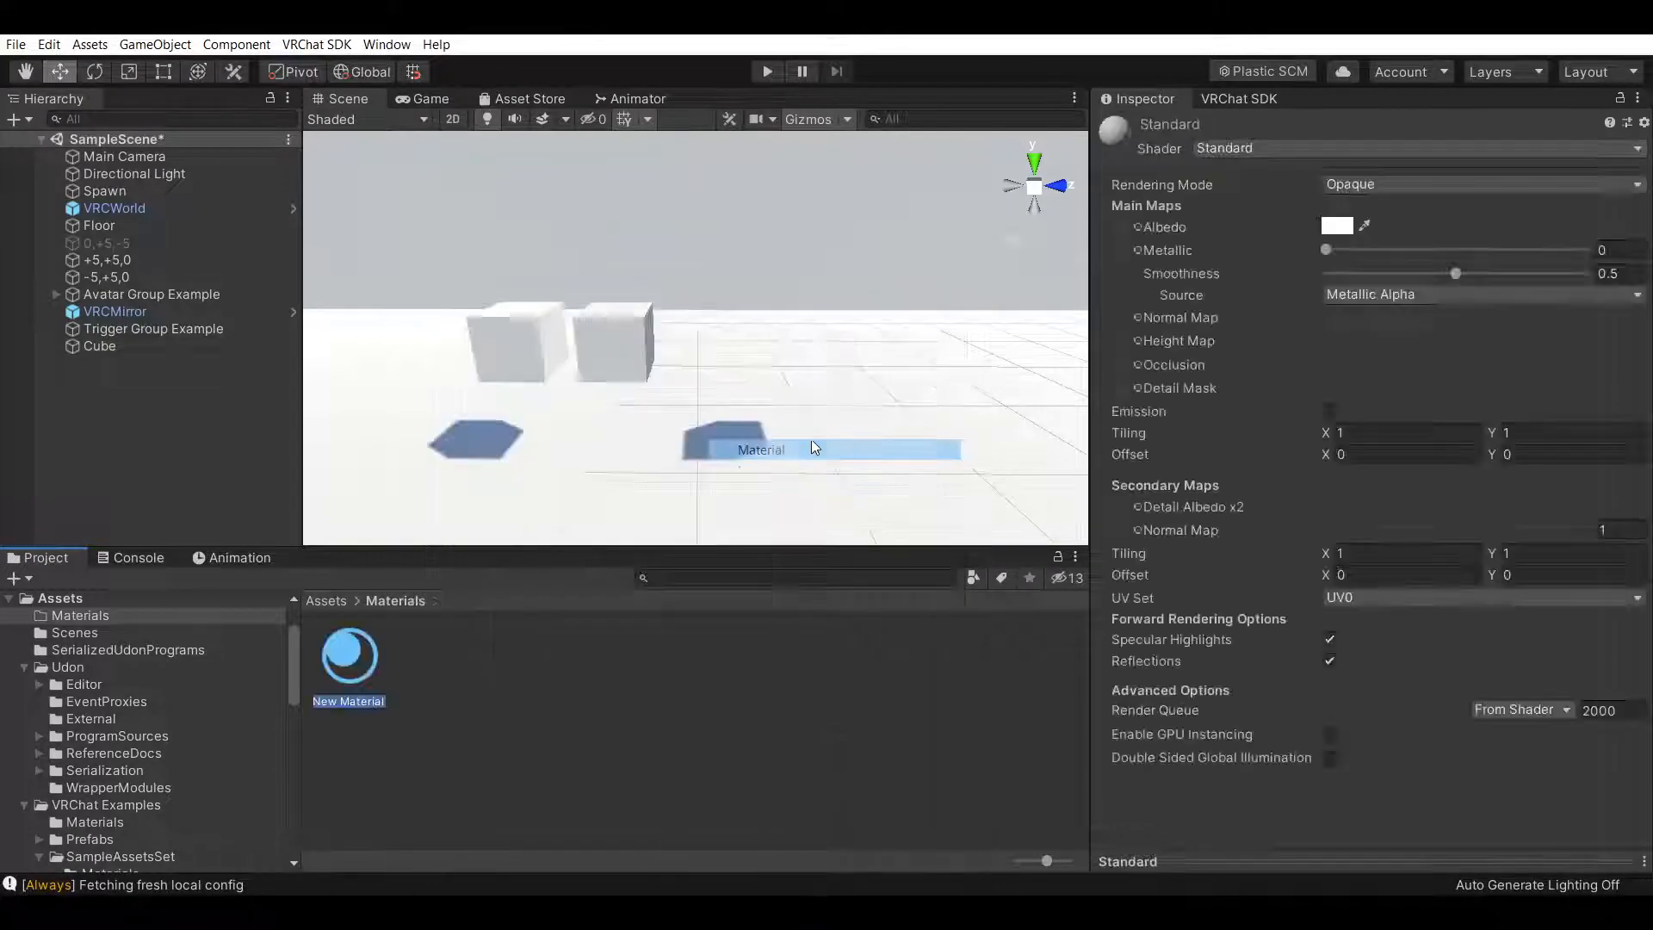
pyautogui.write('Trigger')
pyautogui.press('Return')
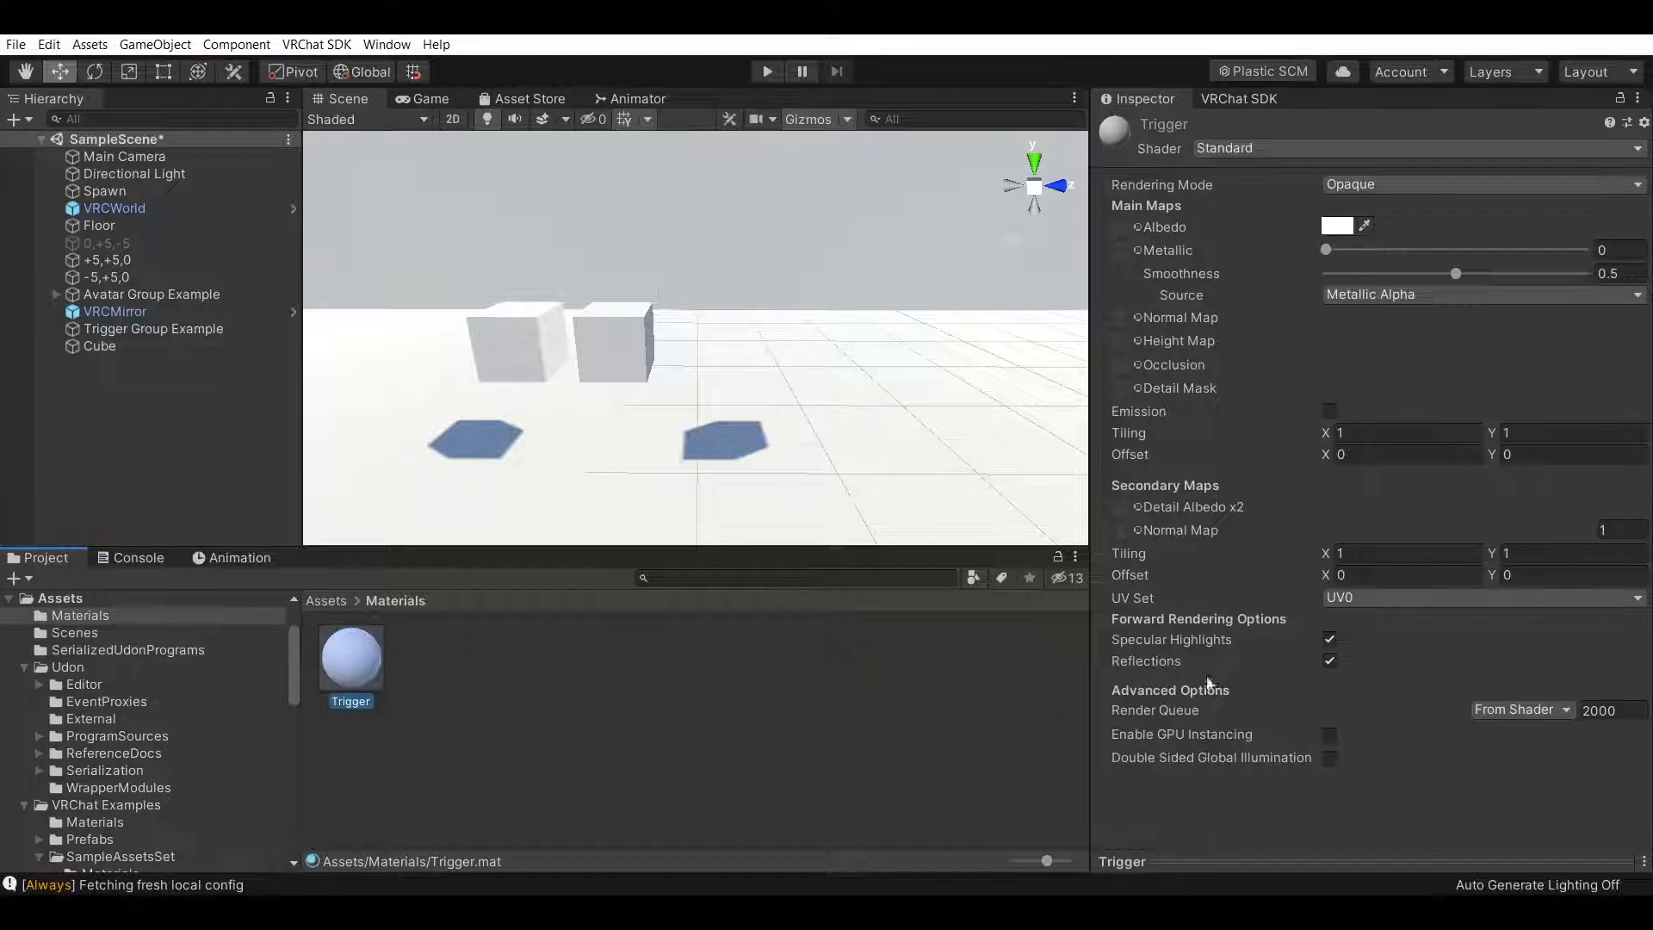
# Set the Trigger material's smoothness to 0 and its albedo colour to blue 4373F1
pyautogui.moveTo(1456, 273); pyautogui.dragTo(1227, 273)
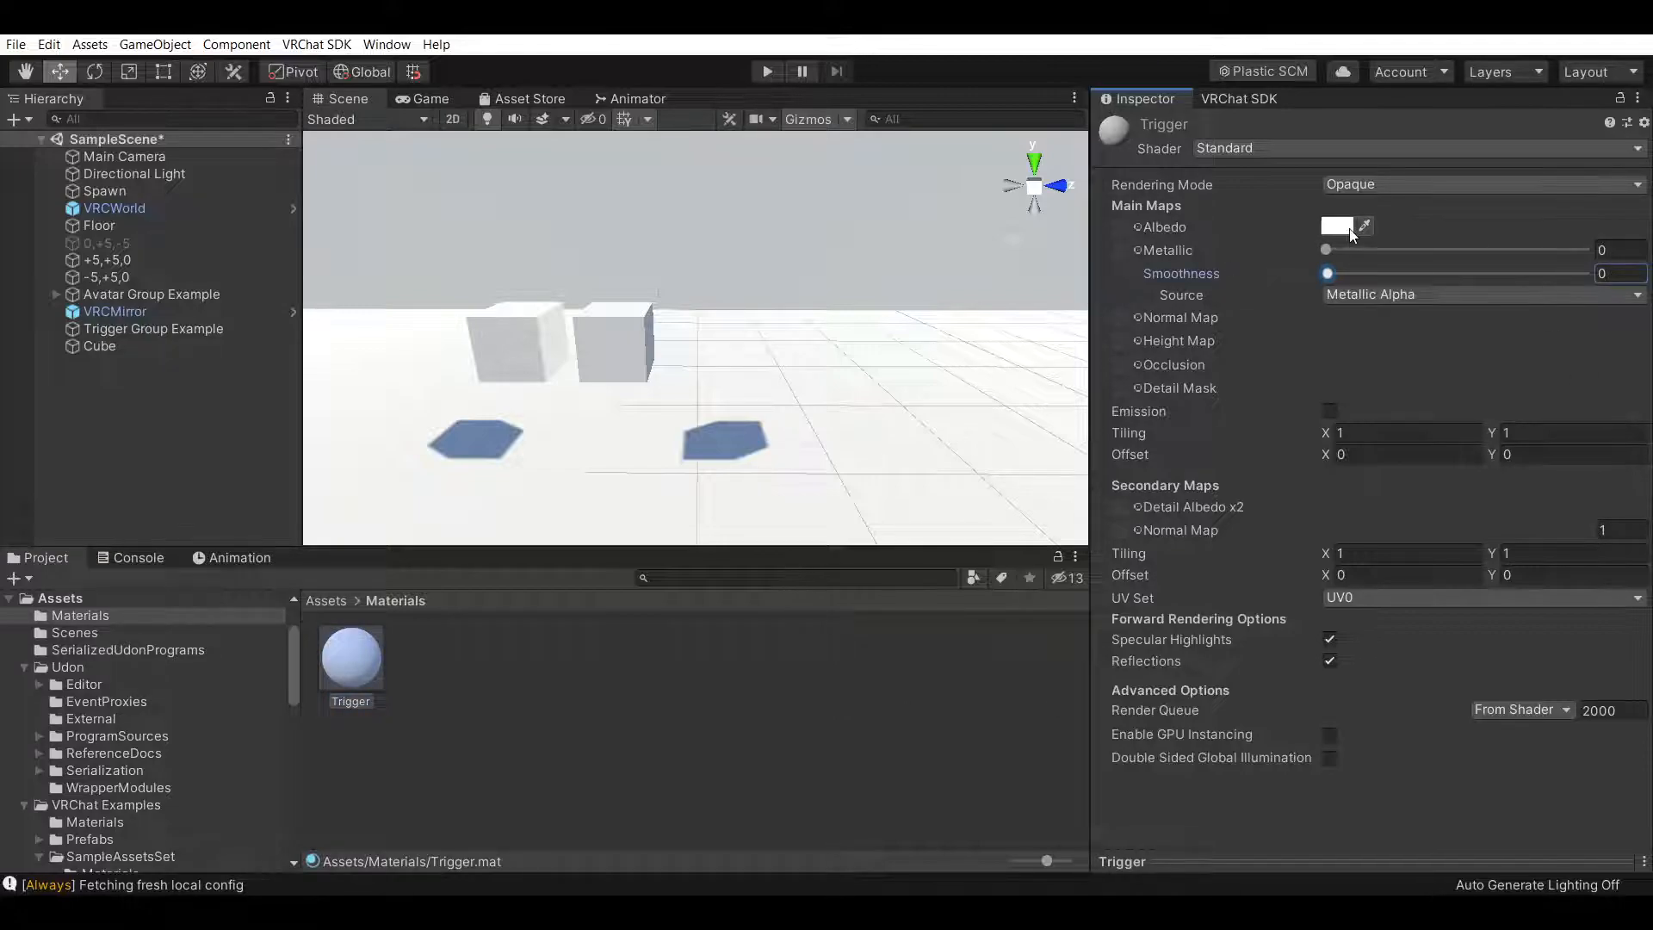
pyautogui.click(1348, 231)
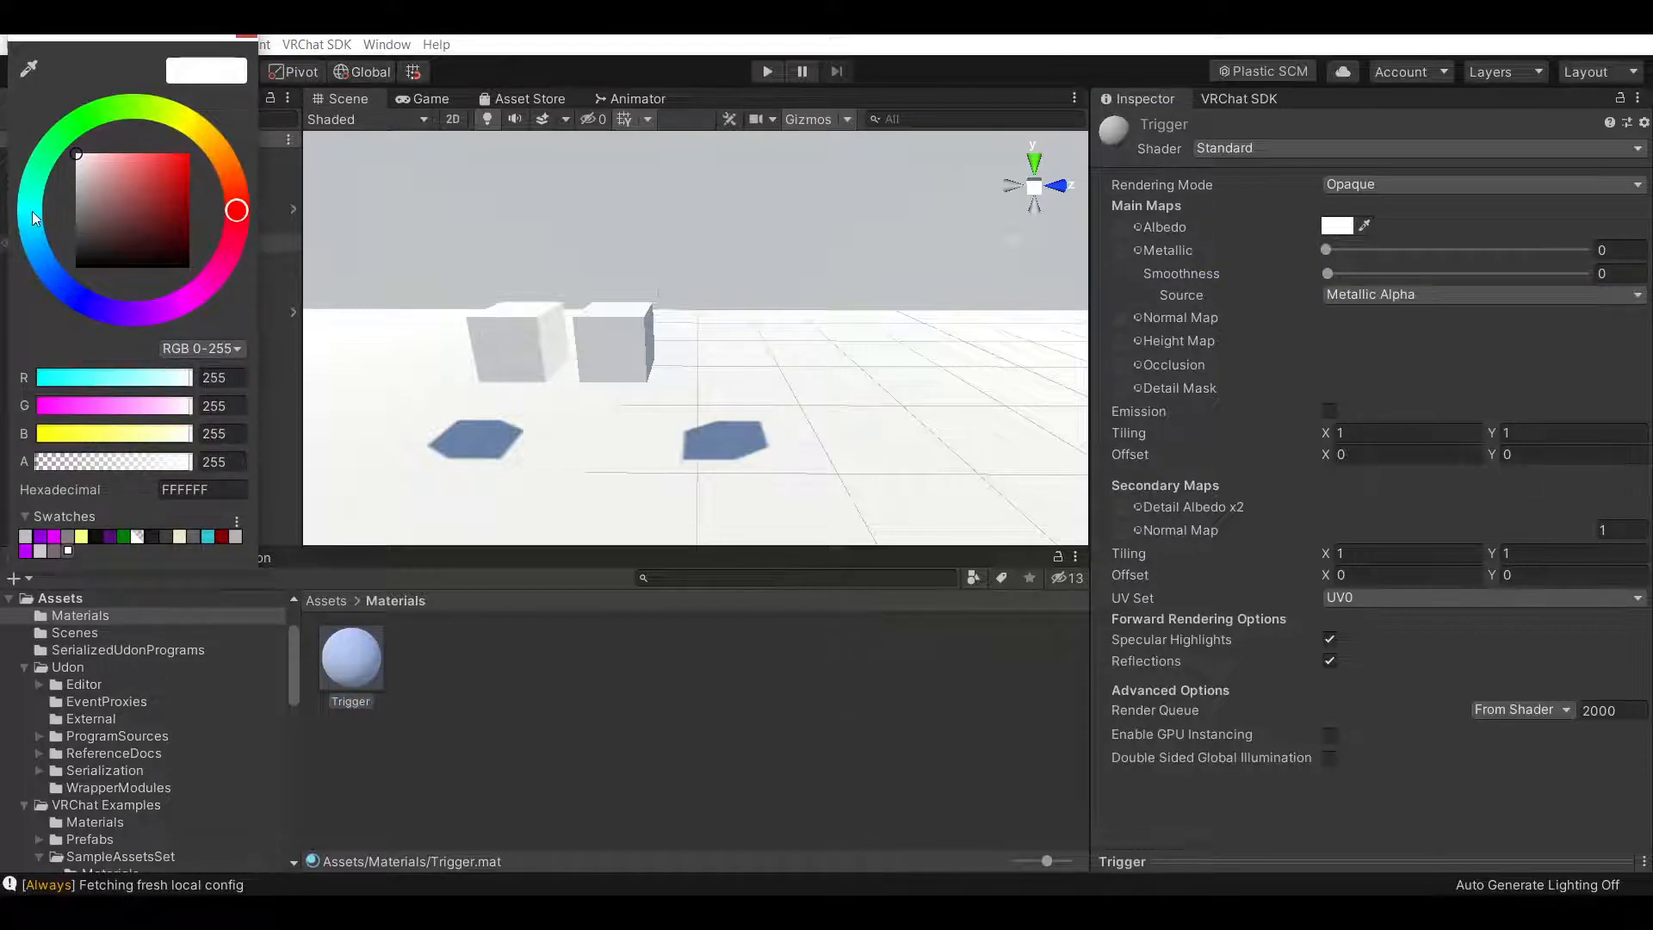
pyautogui.click(58, 281)
pyautogui.click(186, 185)
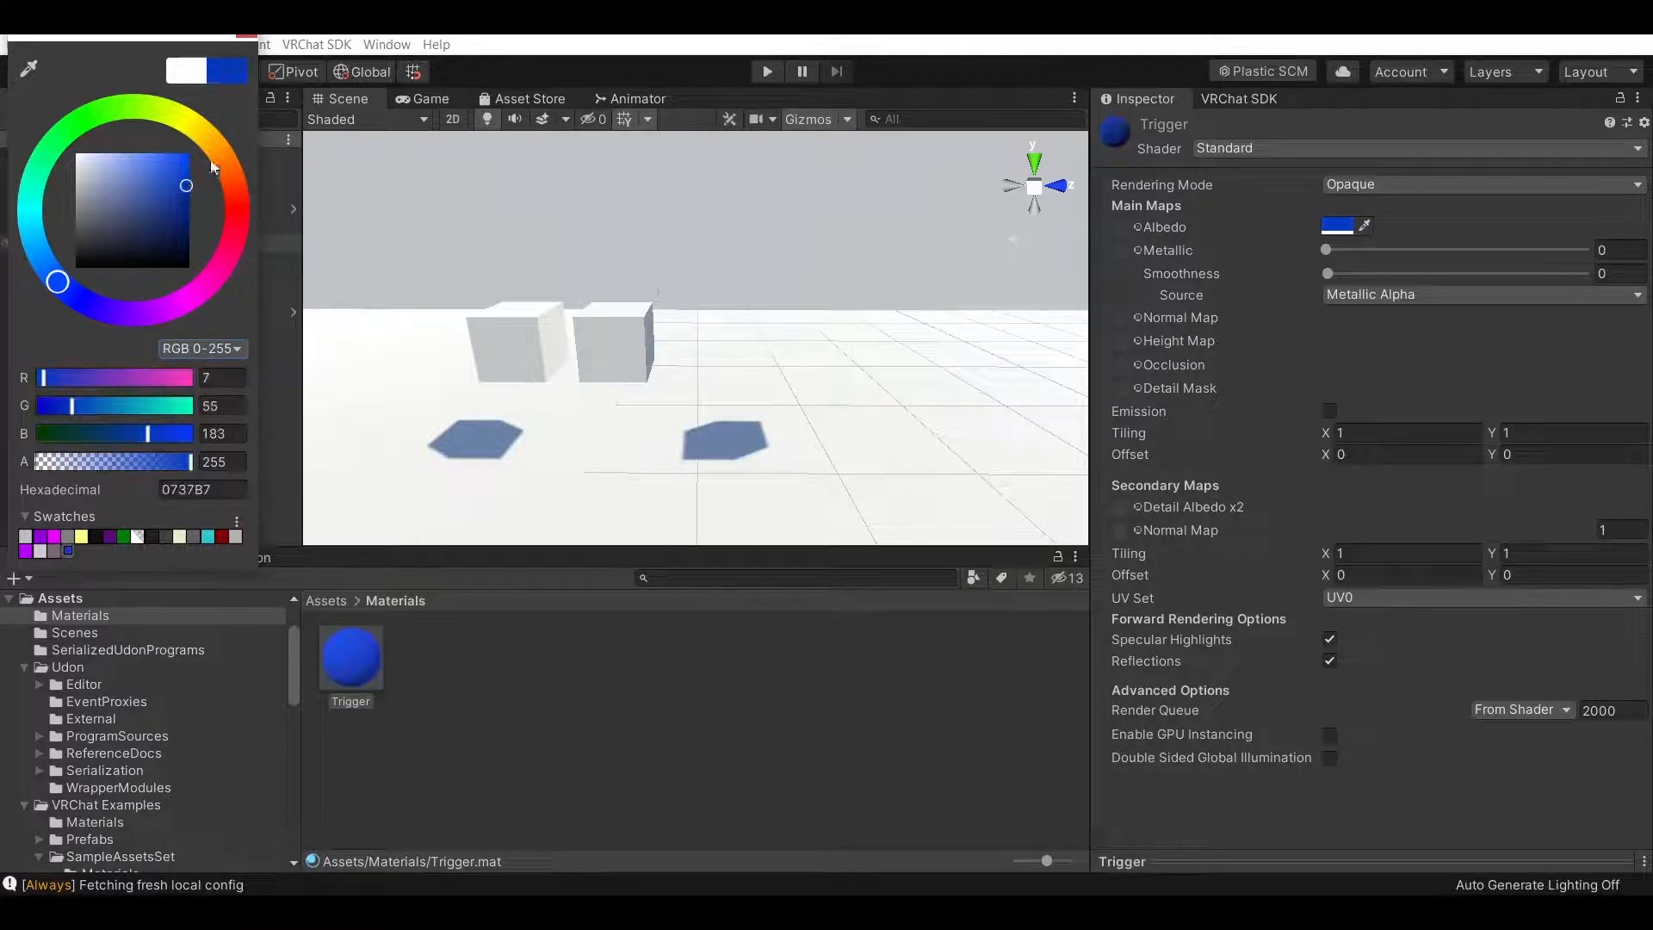
pyautogui.click(166, 179)
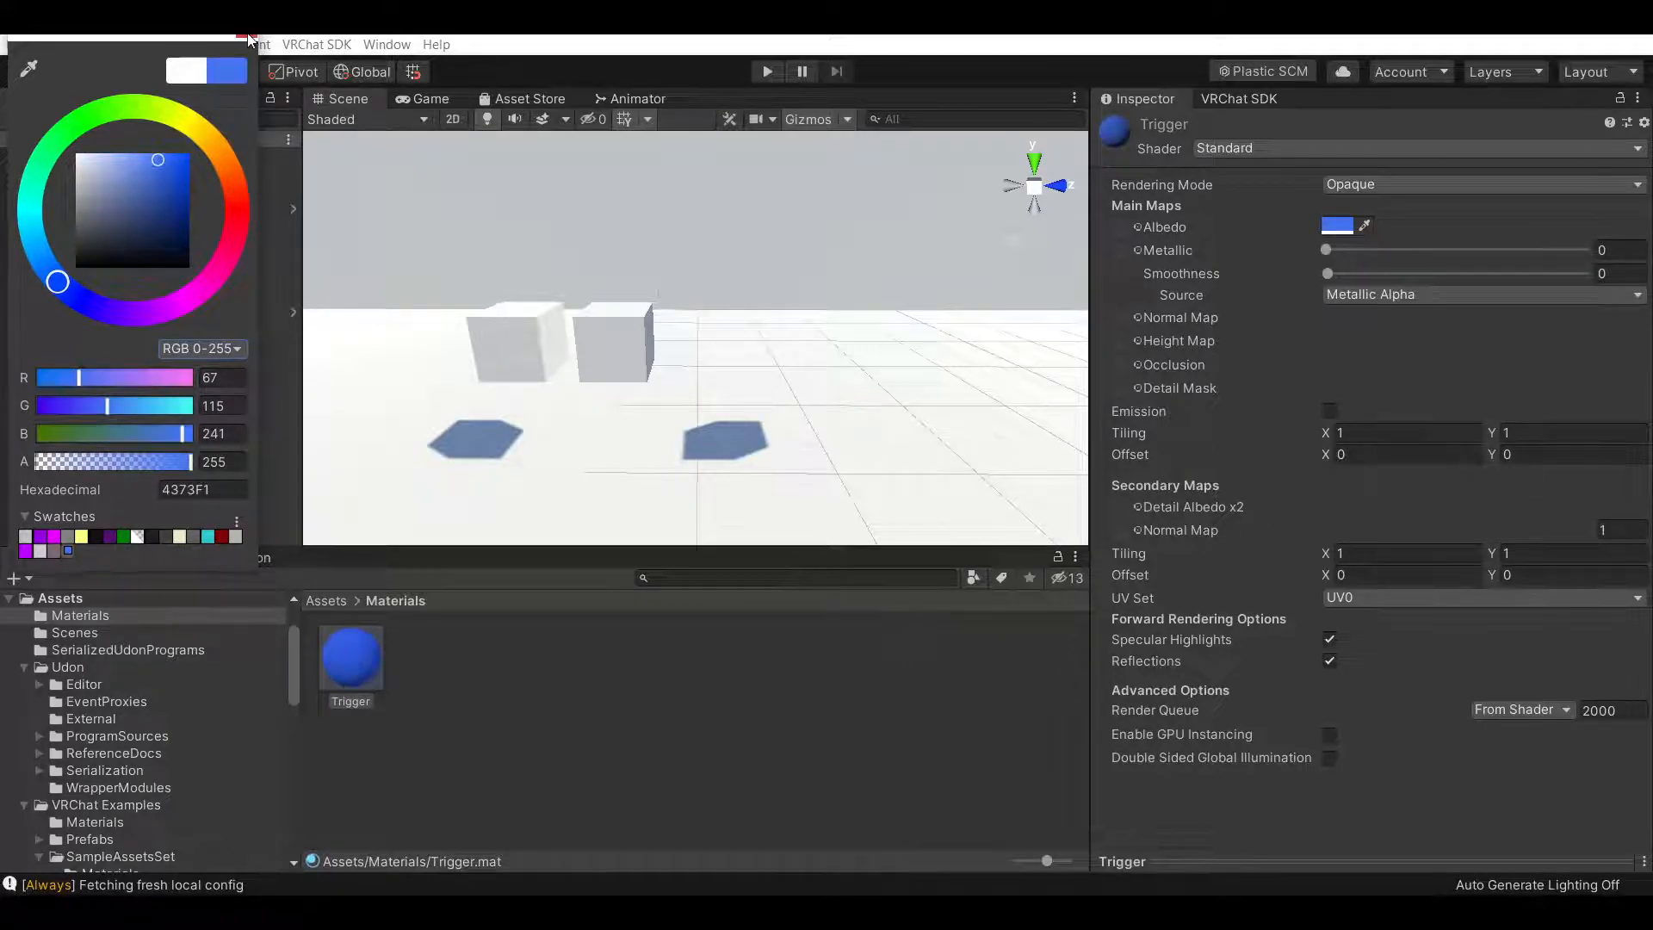
pyautogui.click(582, 368)
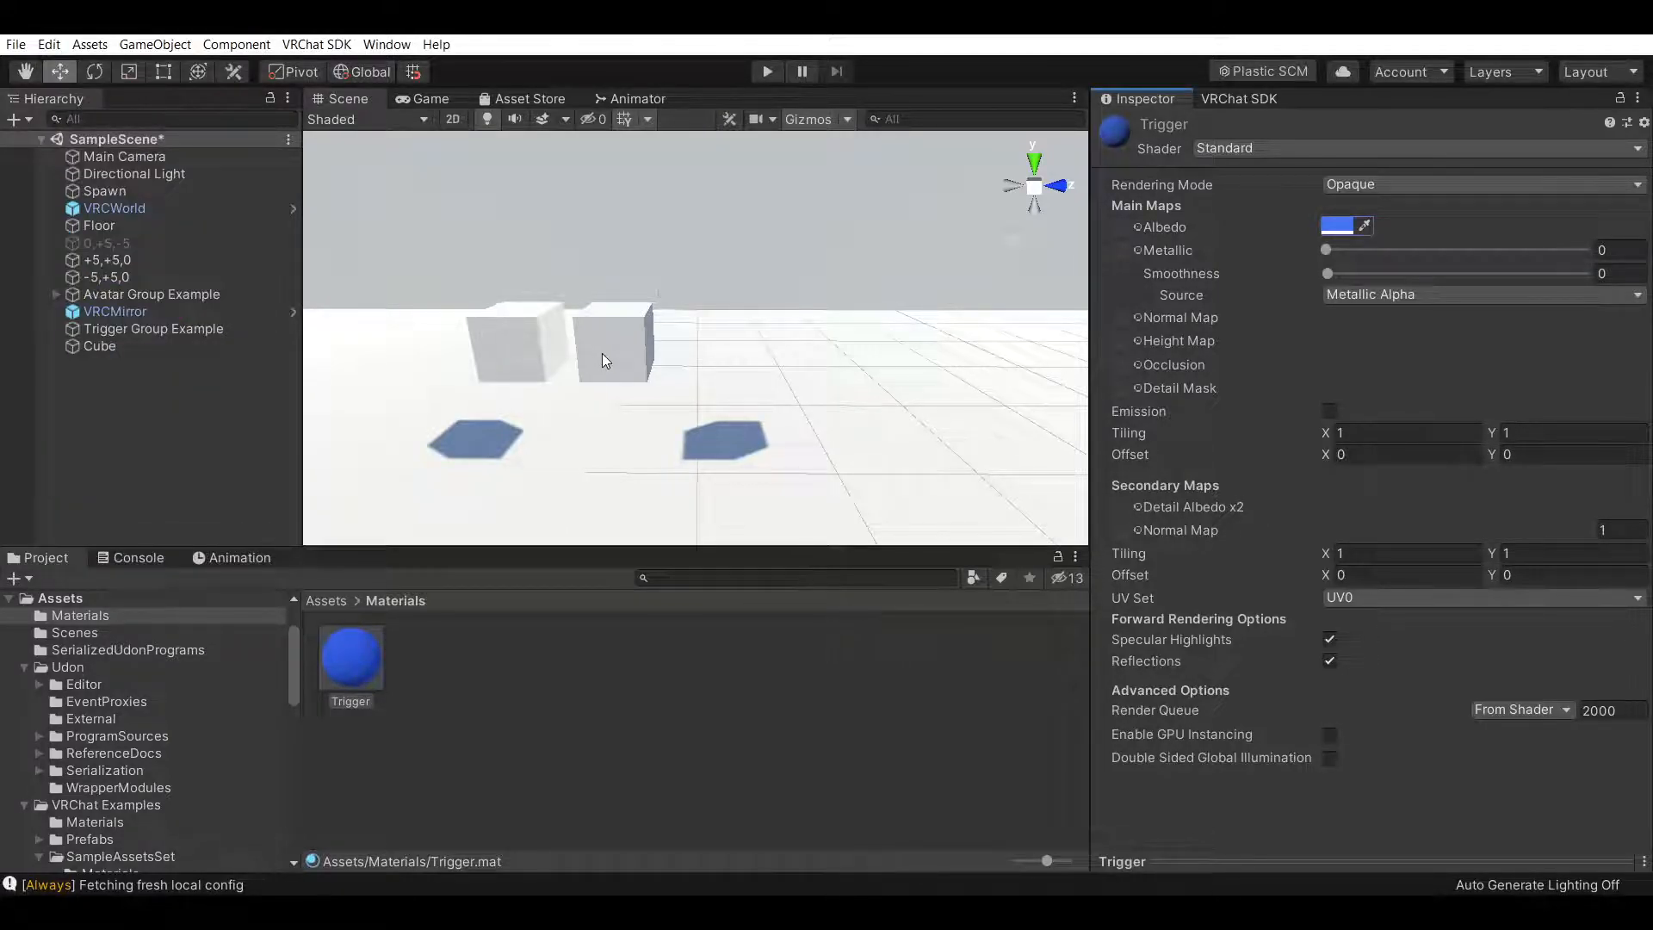
# Rename the cube to Mirror Trigger and apply the Trigger material to it
pyautogui.click(155, 349)
pyautogui.click(1234, 129)
pyautogui.write('Mirror Trigger')
pyautogui.press('Return')
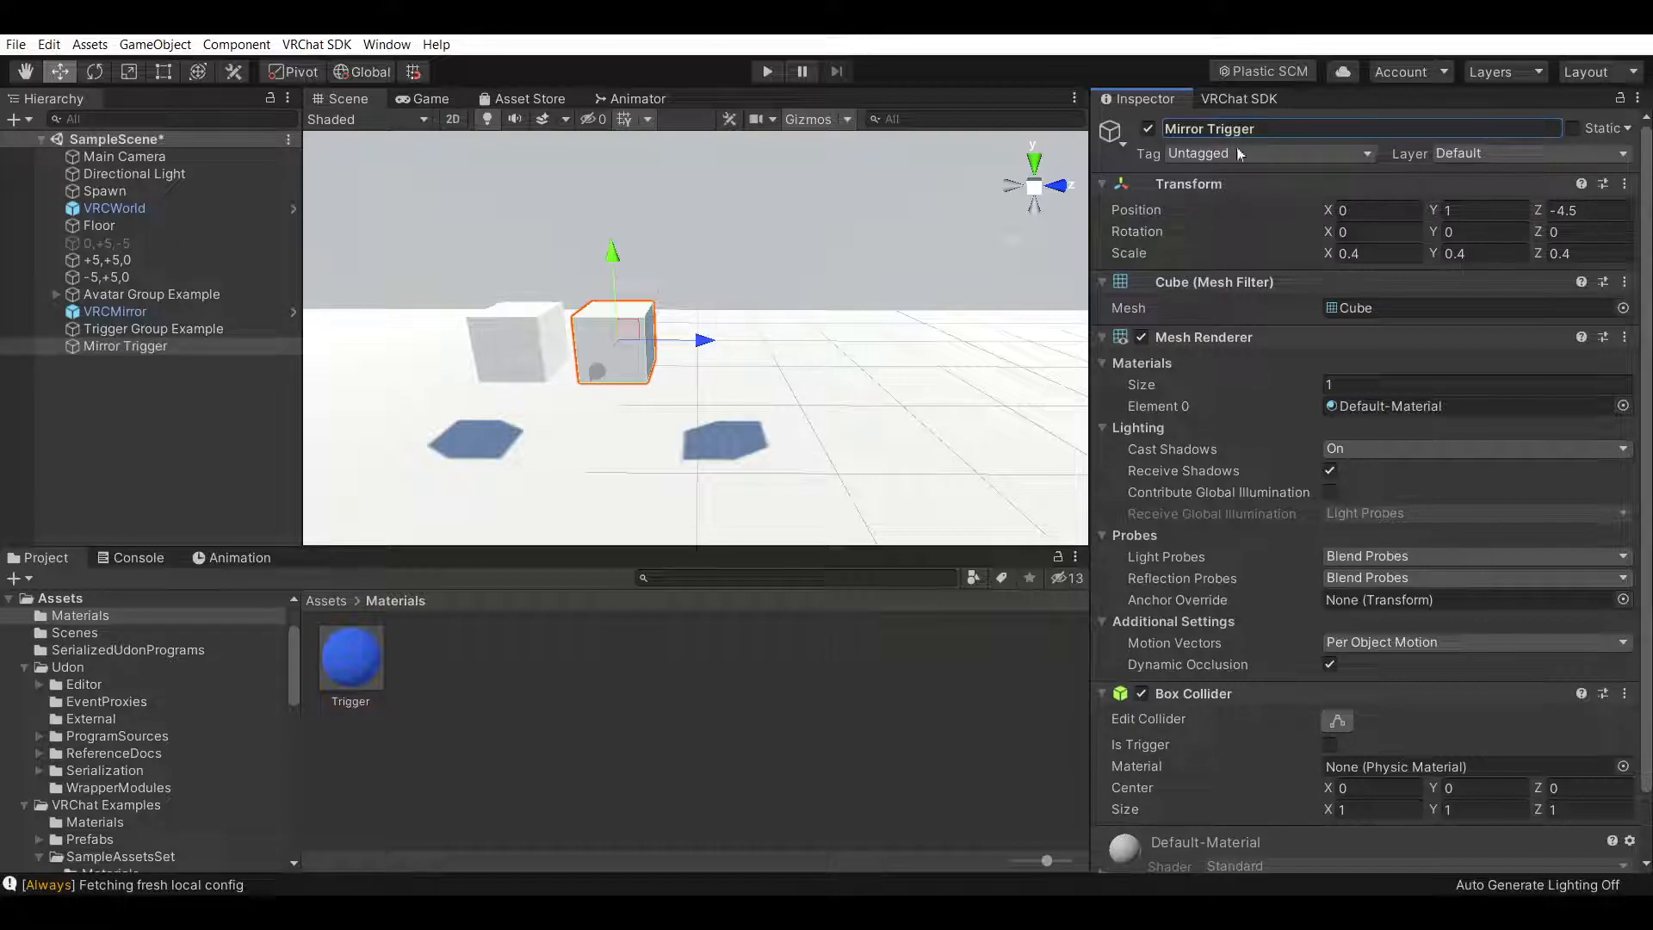
pyautogui.moveTo(350, 659); pyautogui.dragTo(1430, 403)
pyautogui.click(628, 716)
# Reactivate the 0,+5,-5 wall
pyautogui.moveTo(868, 424); pyautogui.dragTo(679, 417, button='right')
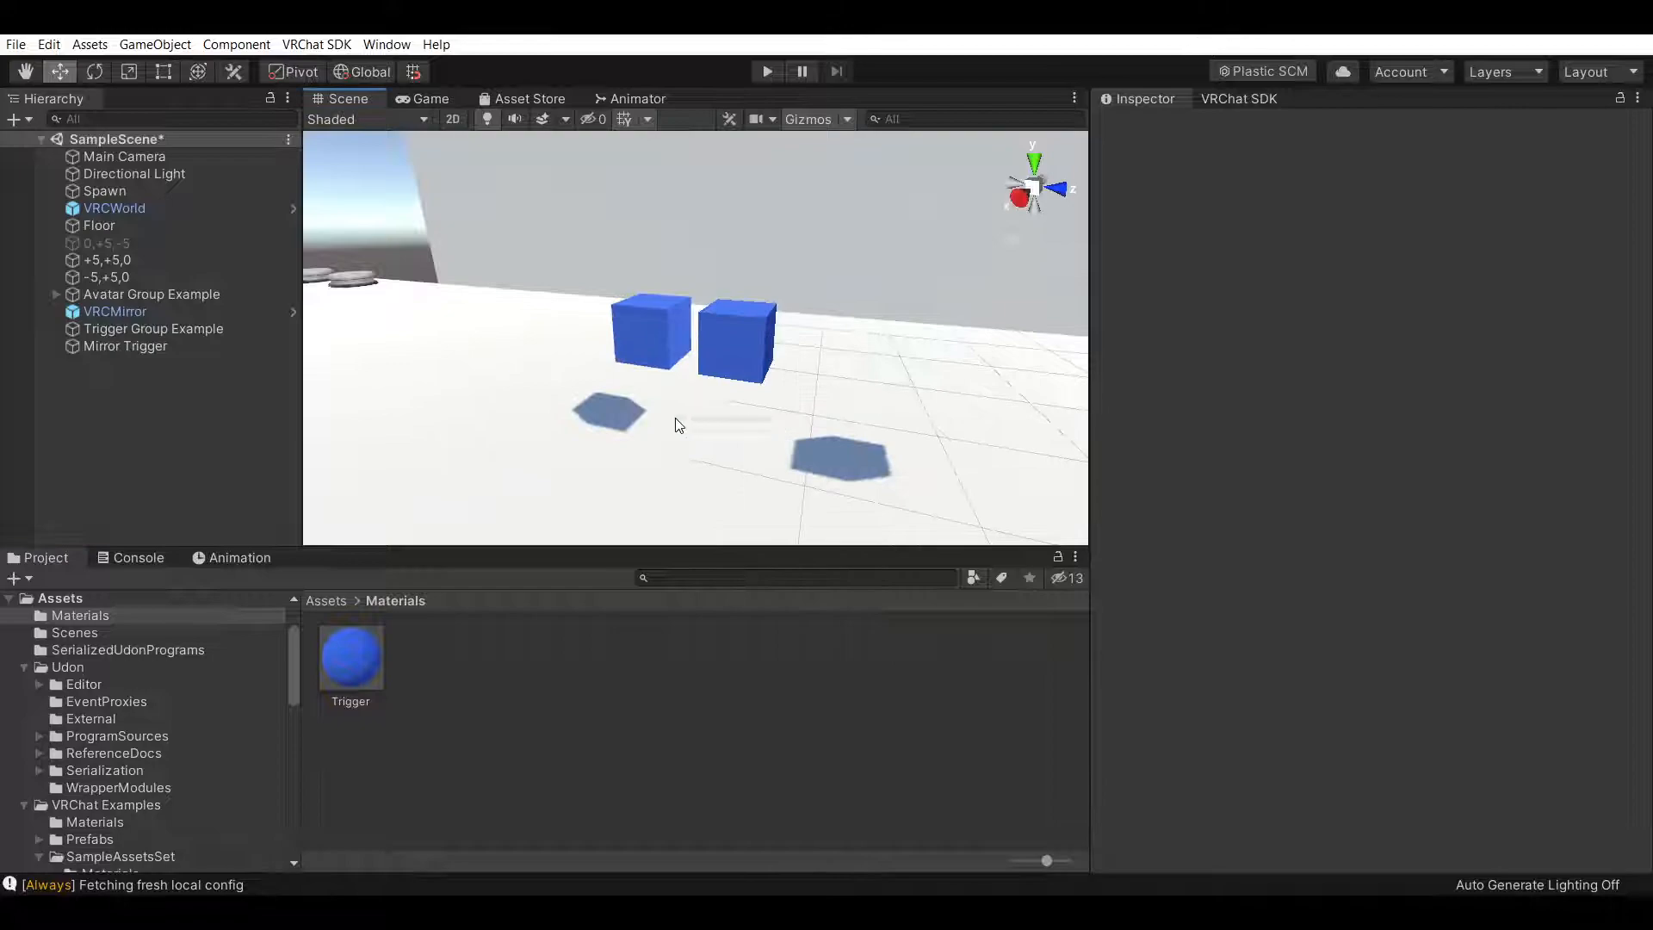
pyautogui.click(24, 71)
pyautogui.moveTo(988, 399); pyautogui.dragTo(654, 362)
pyautogui.moveTo(654, 362); pyautogui.dragTo(388, 244, button='right')
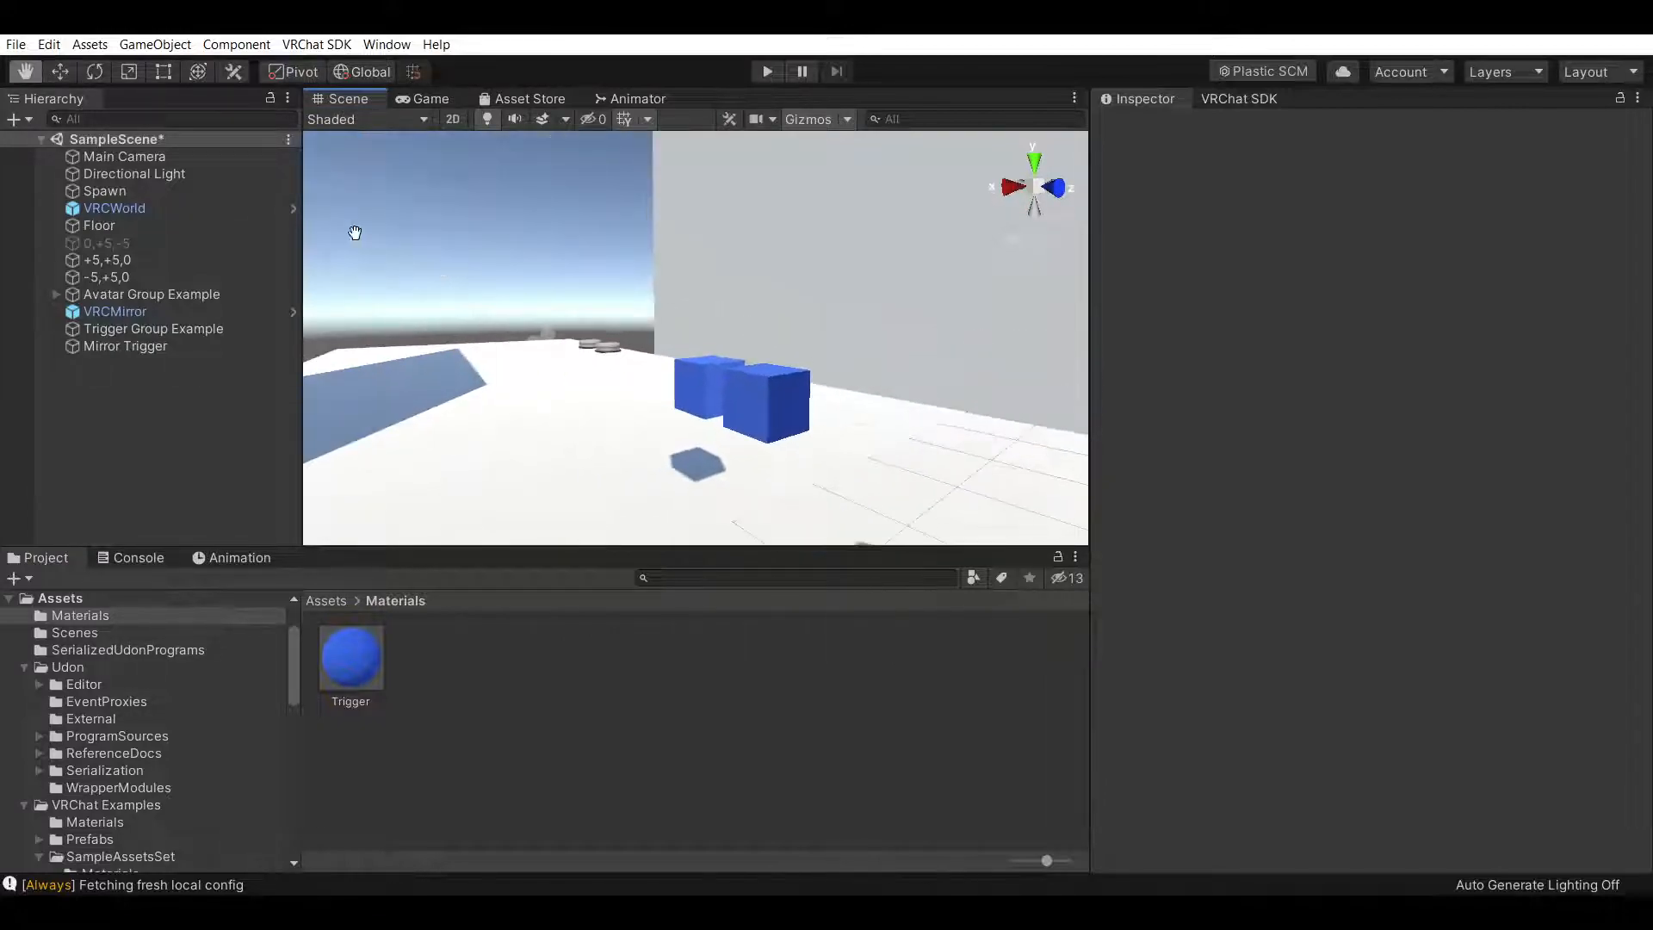
pyautogui.click(124, 247)
pyautogui.press('h')
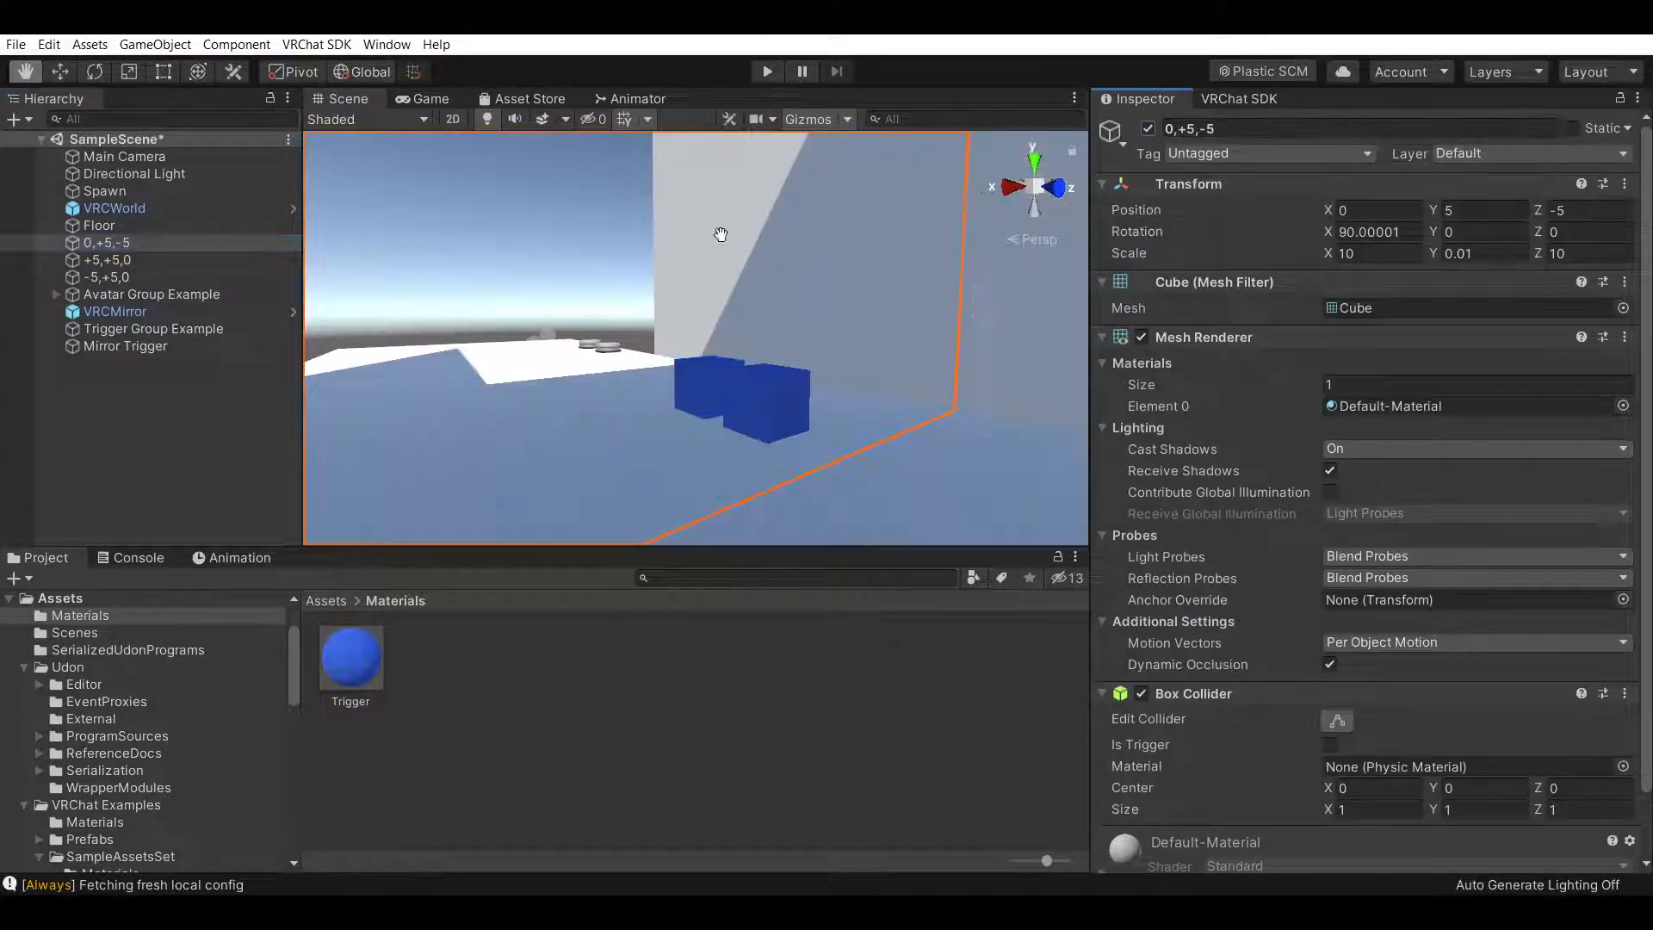
# Temporarily deactivate the VRCMirror
pyautogui.click(159, 315)
pyautogui.click(1149, 129)
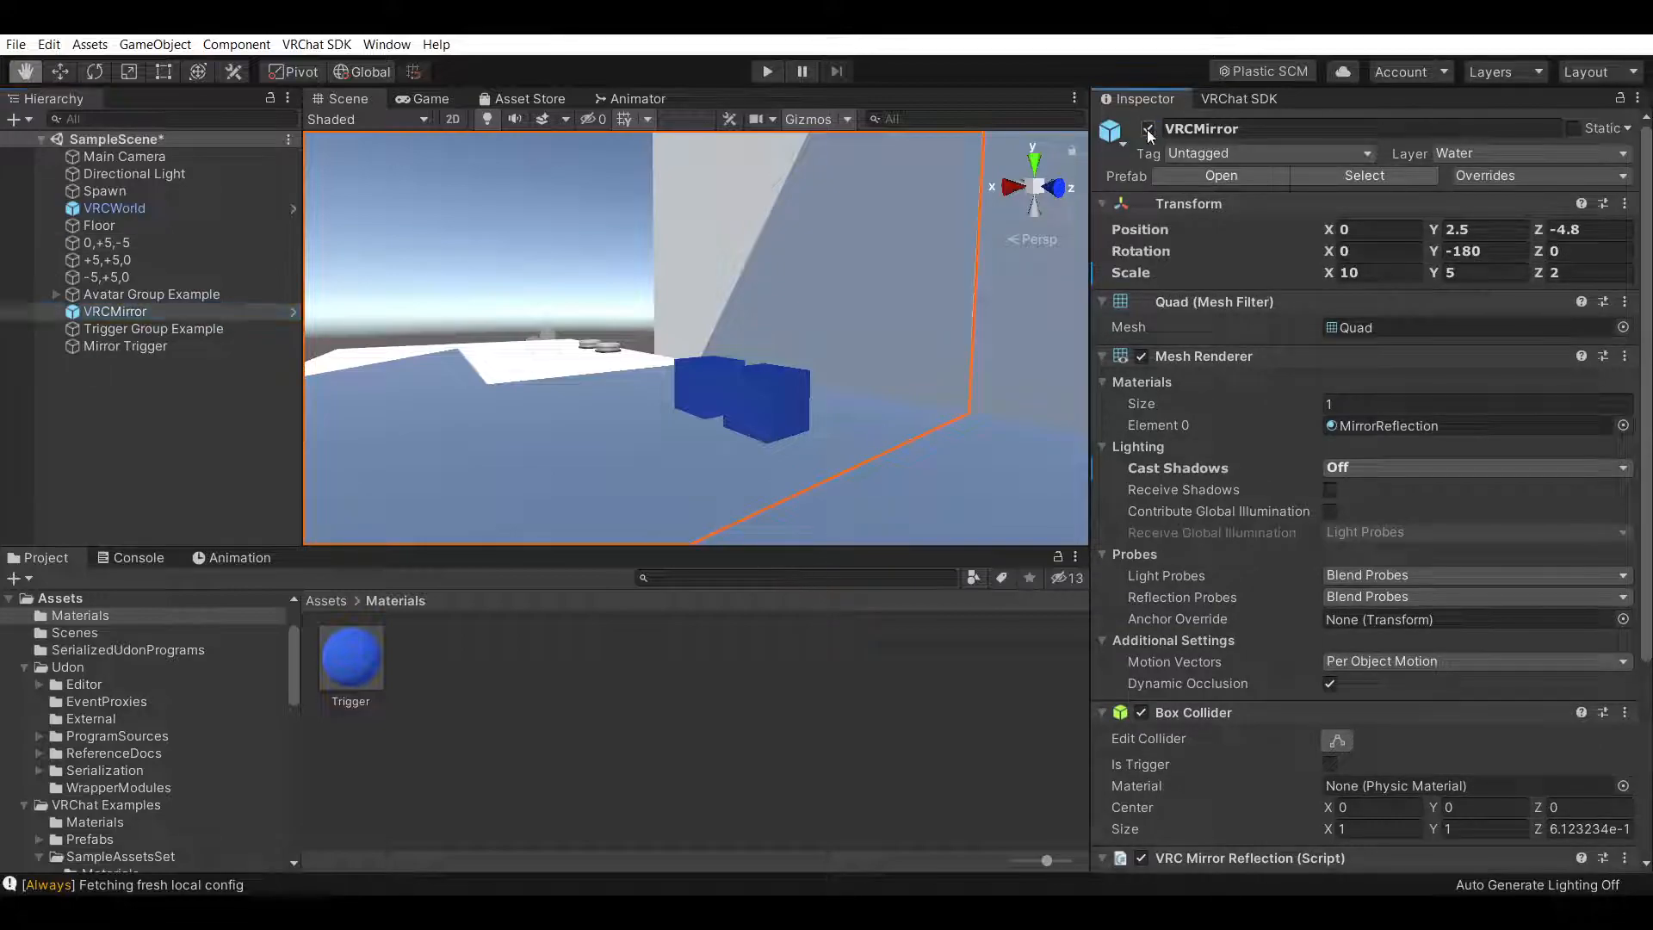
pyautogui.click(716, 831)
pyautogui.moveTo(715, 421); pyautogui.dragTo(853, 405, button='right')
pyautogui.moveTo(853, 406); pyautogui.dragTo(893, 417)
pyautogui.moveTo(893, 417); pyautogui.dragTo(711, 456, button='right')
# Parent Mirror Trigger under Trigger Group Example and reactivate the VRCMirror
pyautogui.click(115, 344)
pyautogui.moveTo(115, 344); pyautogui.dragTo(136, 330)
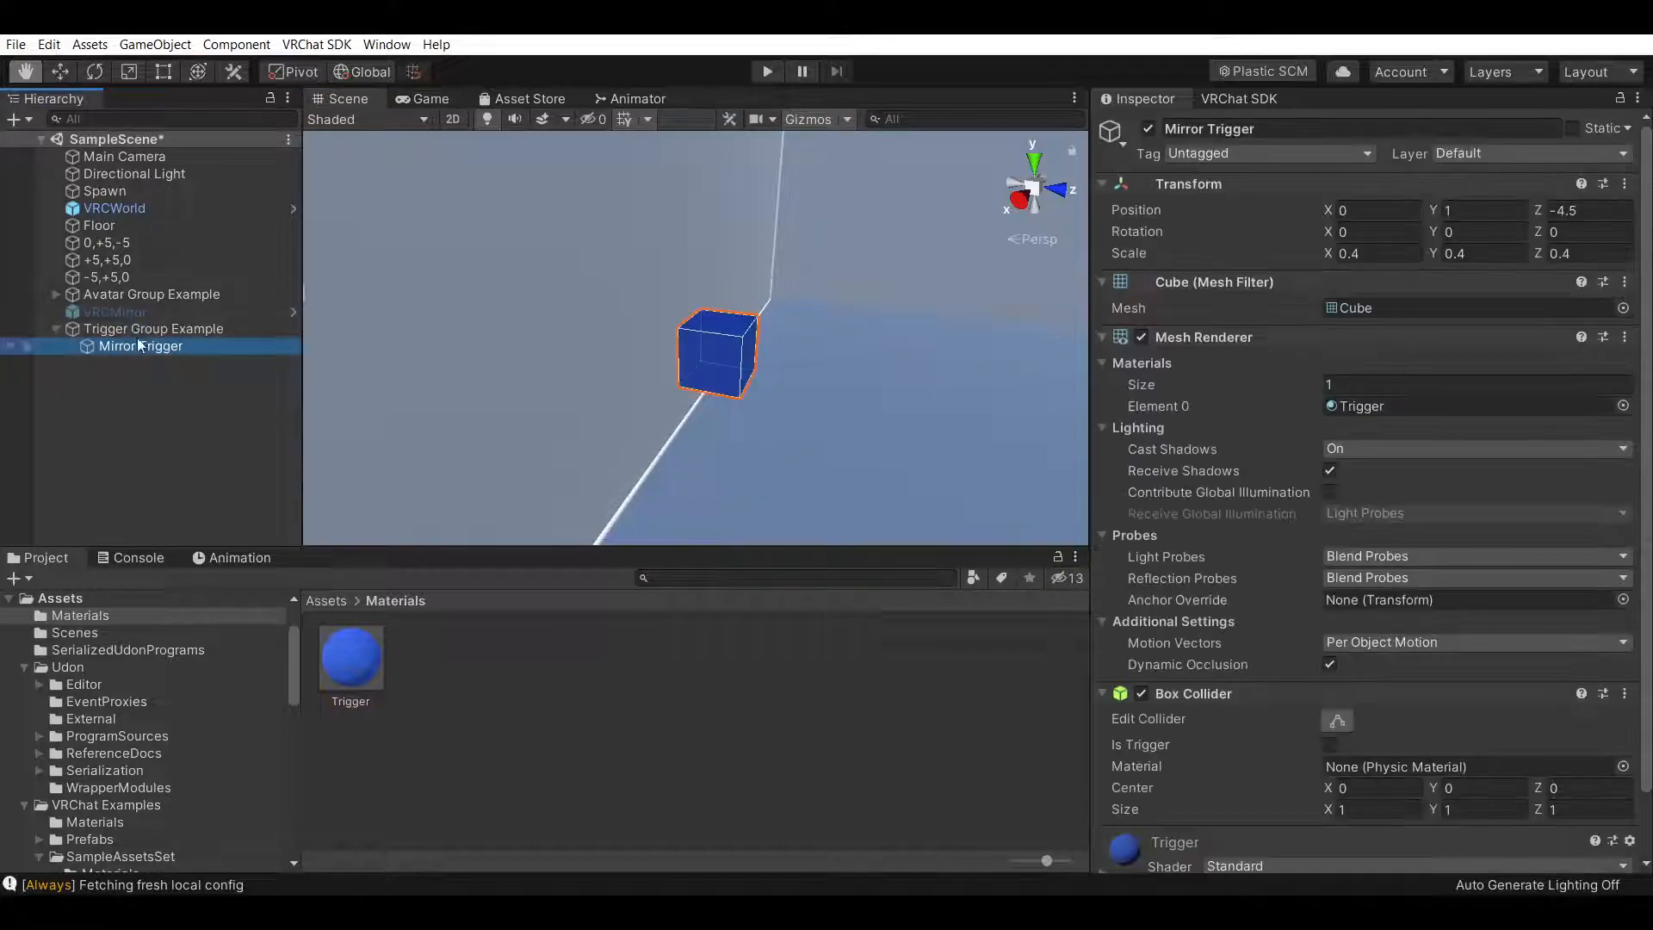
pyautogui.click(129, 311)
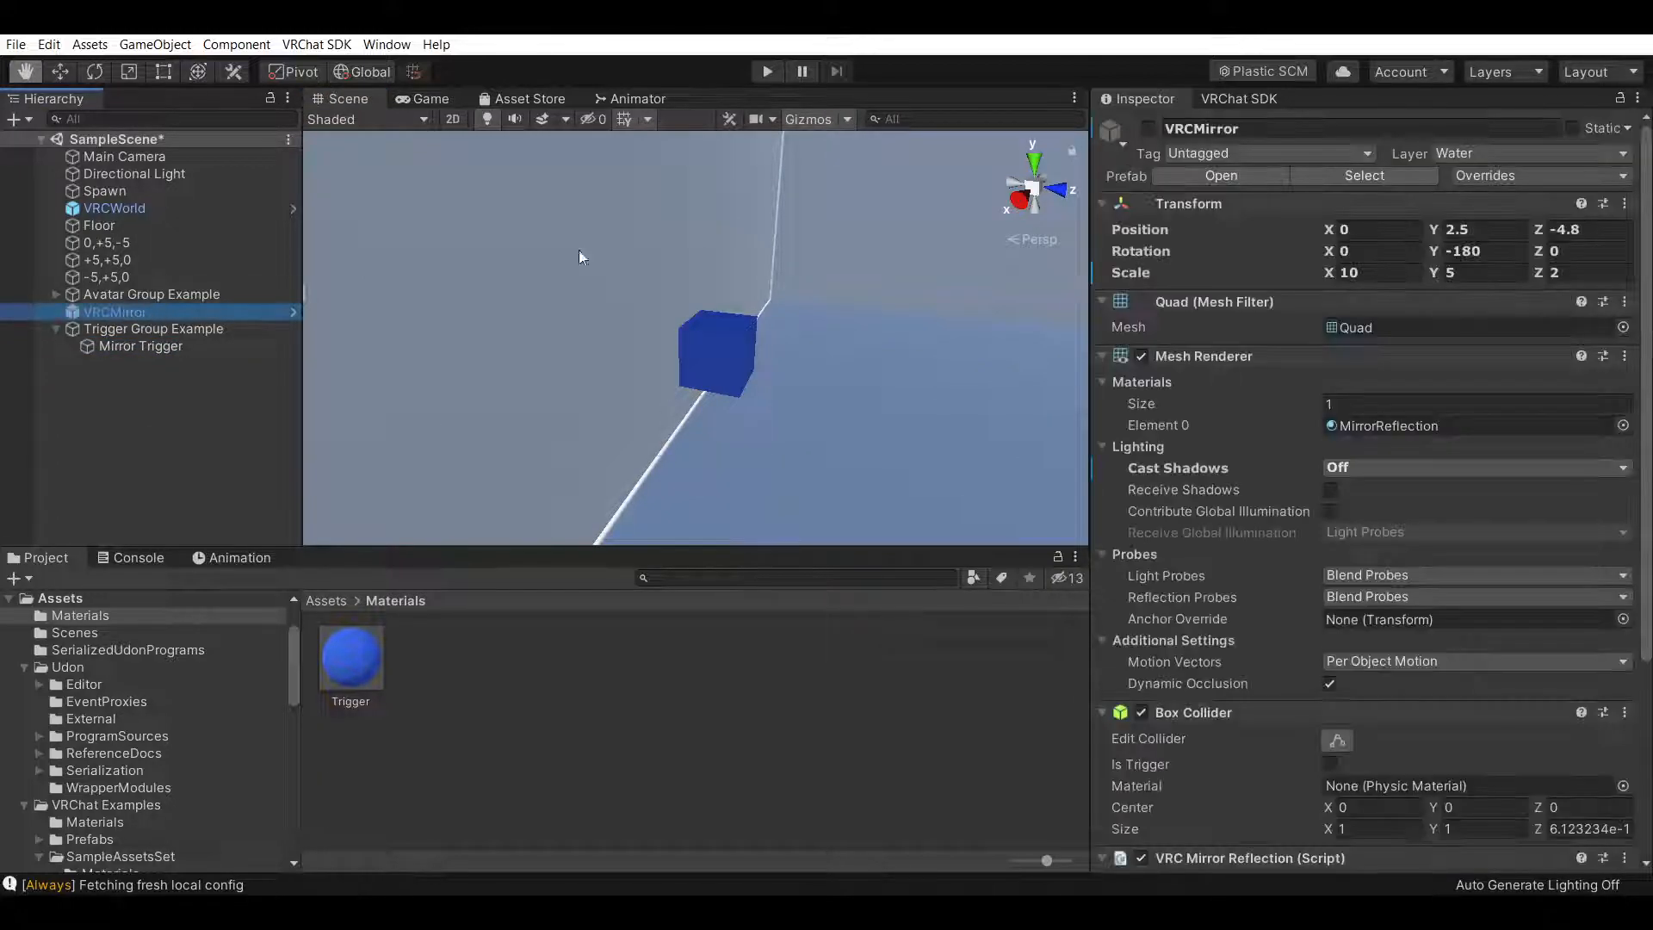
pyautogui.click(1149, 130)
pyautogui.click(675, 746)
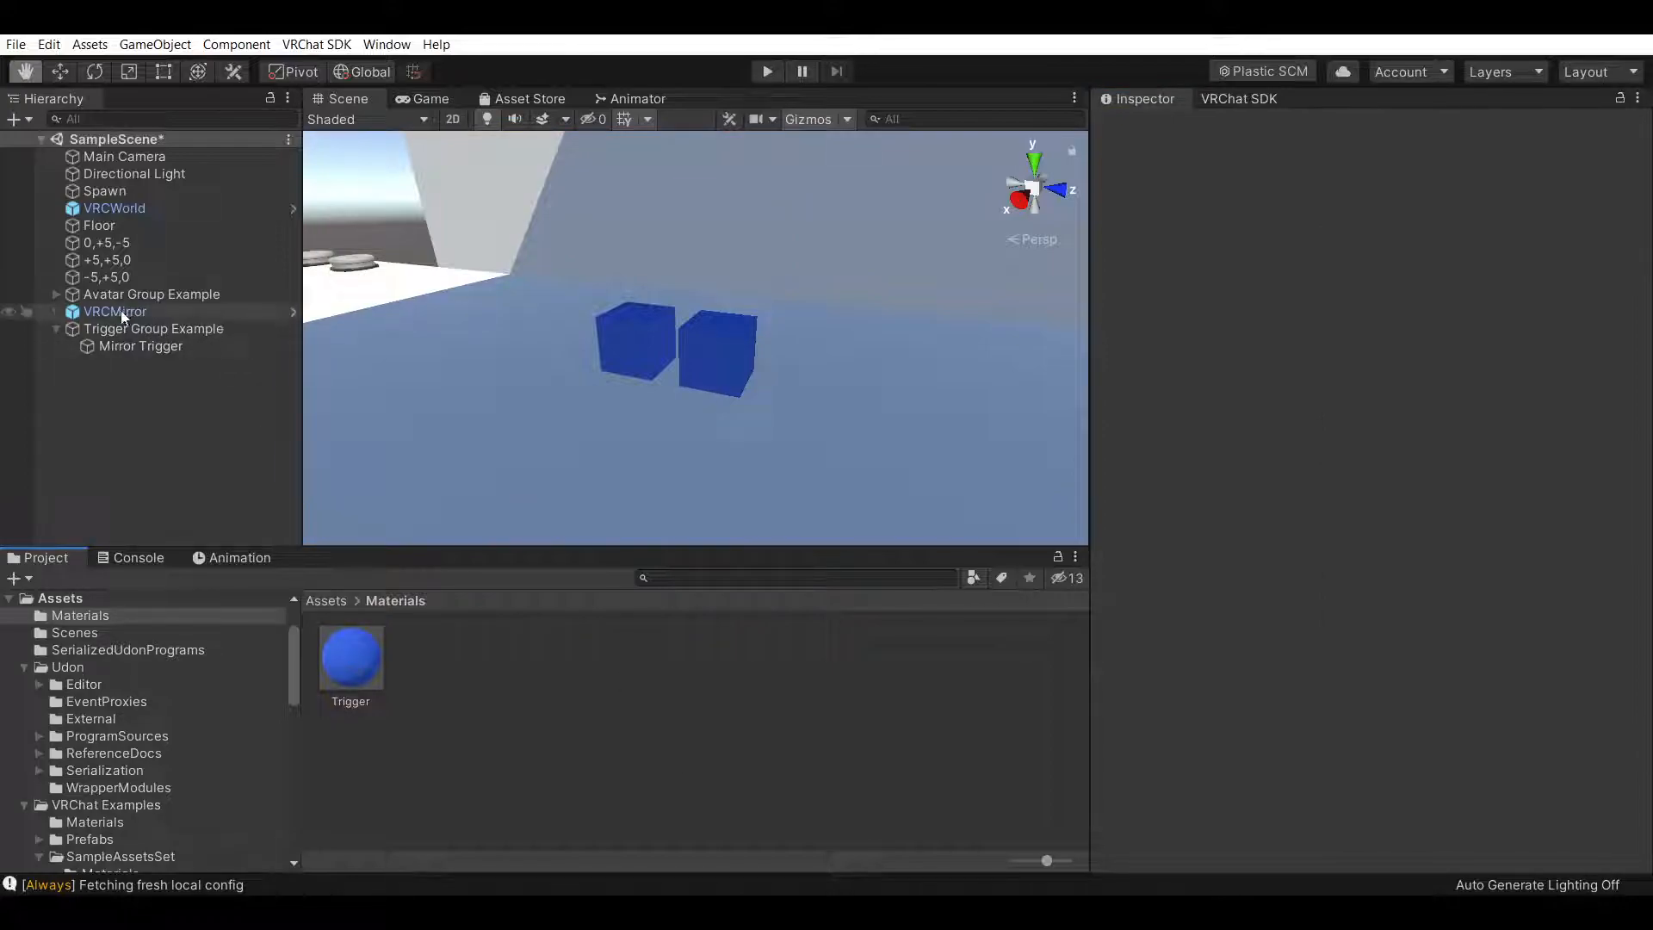
# Collapse the Mesh Renderer component of Mirror Trigger
pyautogui.click(166, 329)
pyautogui.click(204, 344)
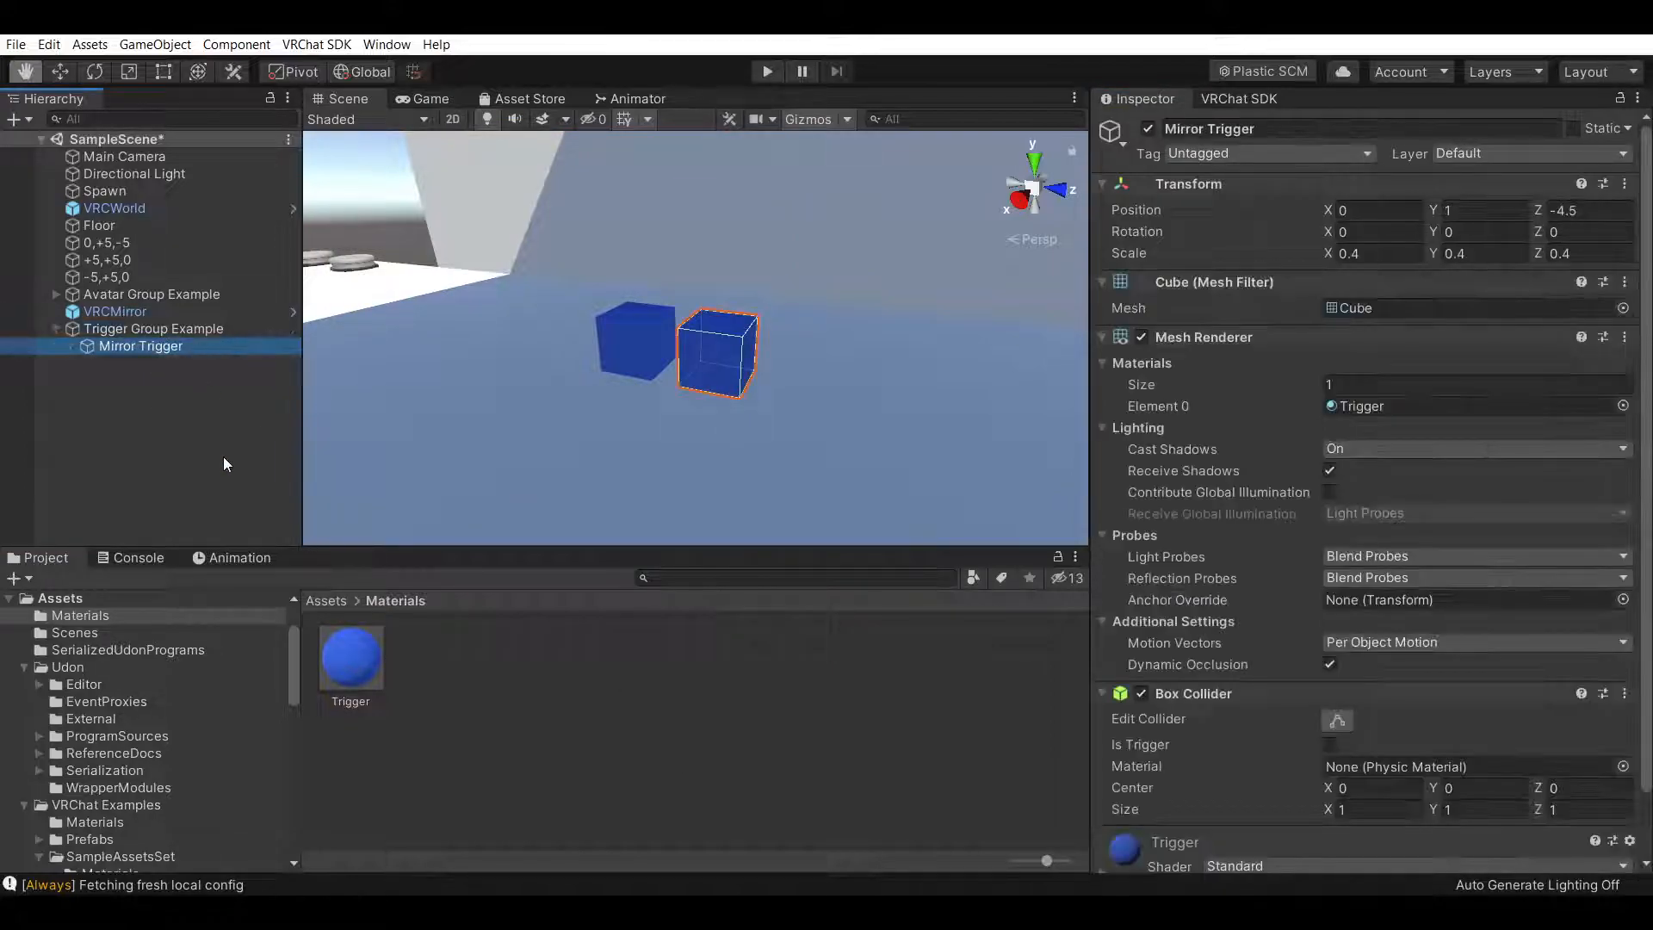
pyautogui.click(224, 457)
pyautogui.click(226, 344)
pyautogui.click(1329, 470)
pyautogui.scroll(-2, 1209, 730)
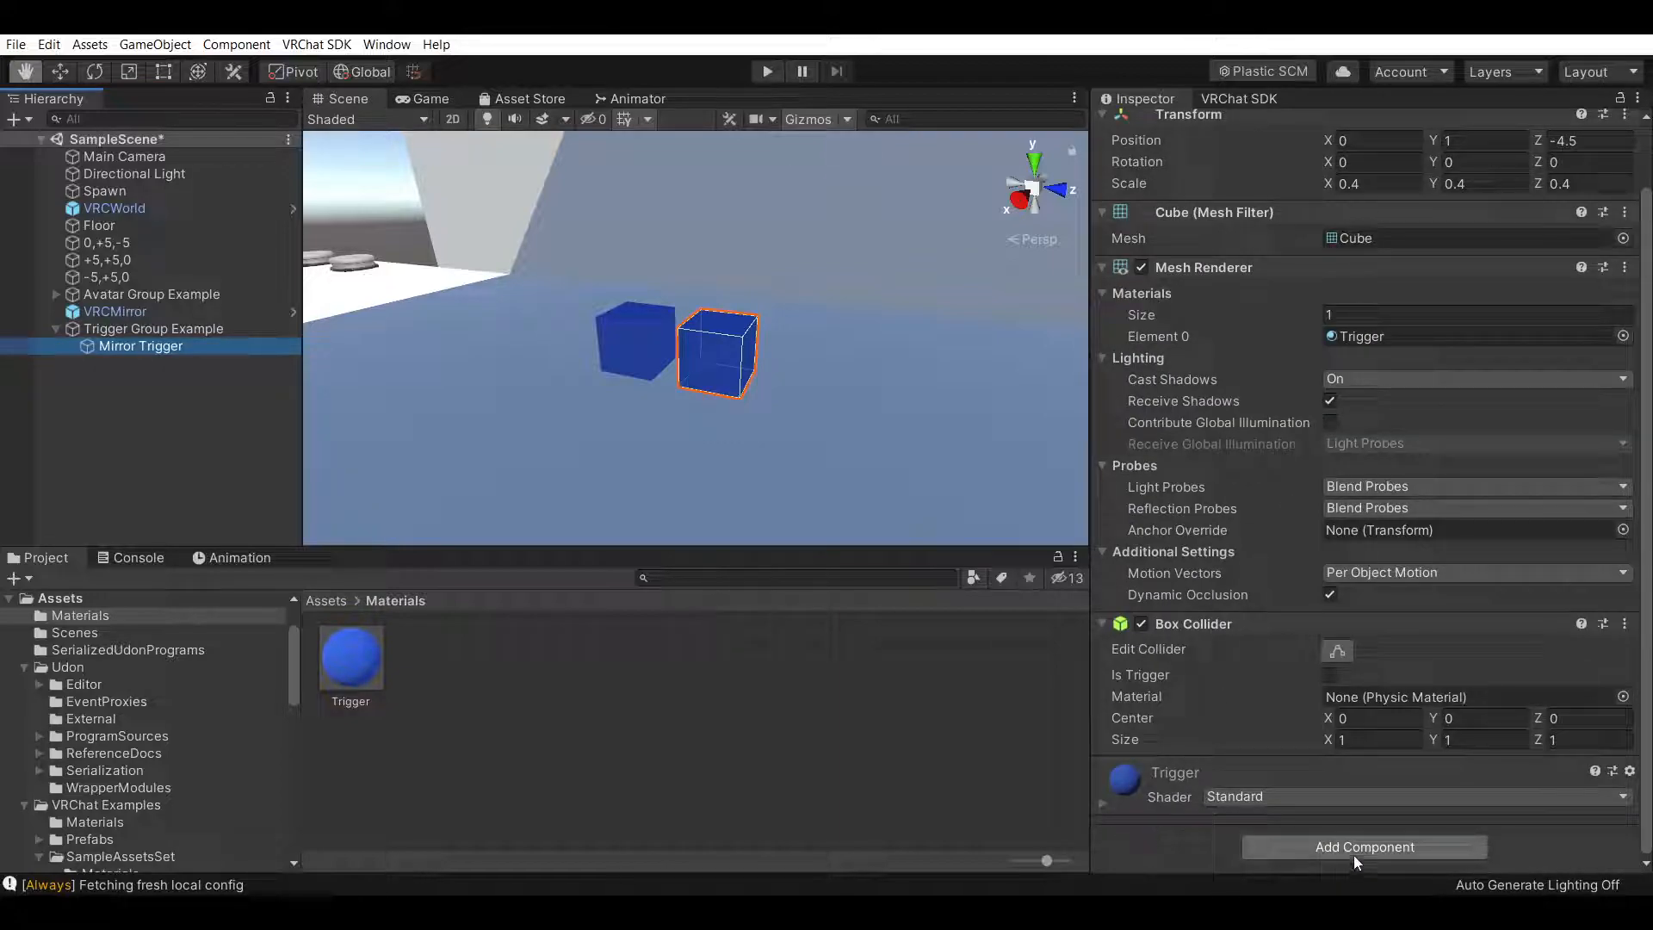
pyautogui.click(1102, 265)
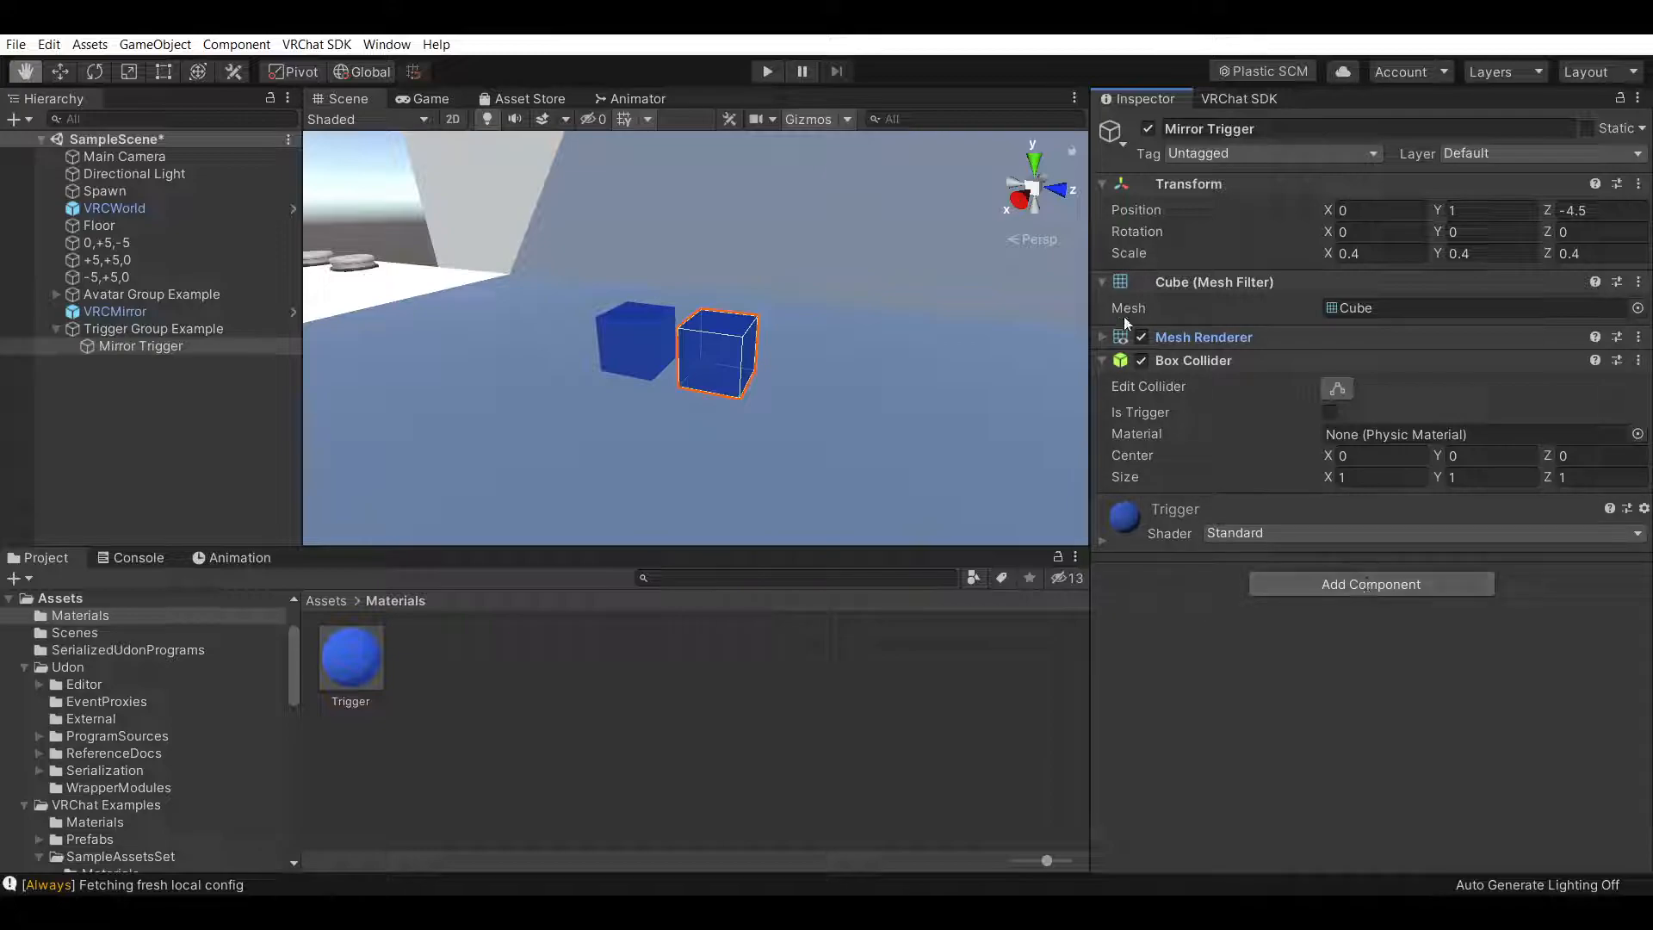
# Collapse Mirror Trigger's Box Collider and add an Udon Behaviour component to it
pyautogui.click(1103, 360)
pyautogui.click(1323, 465)
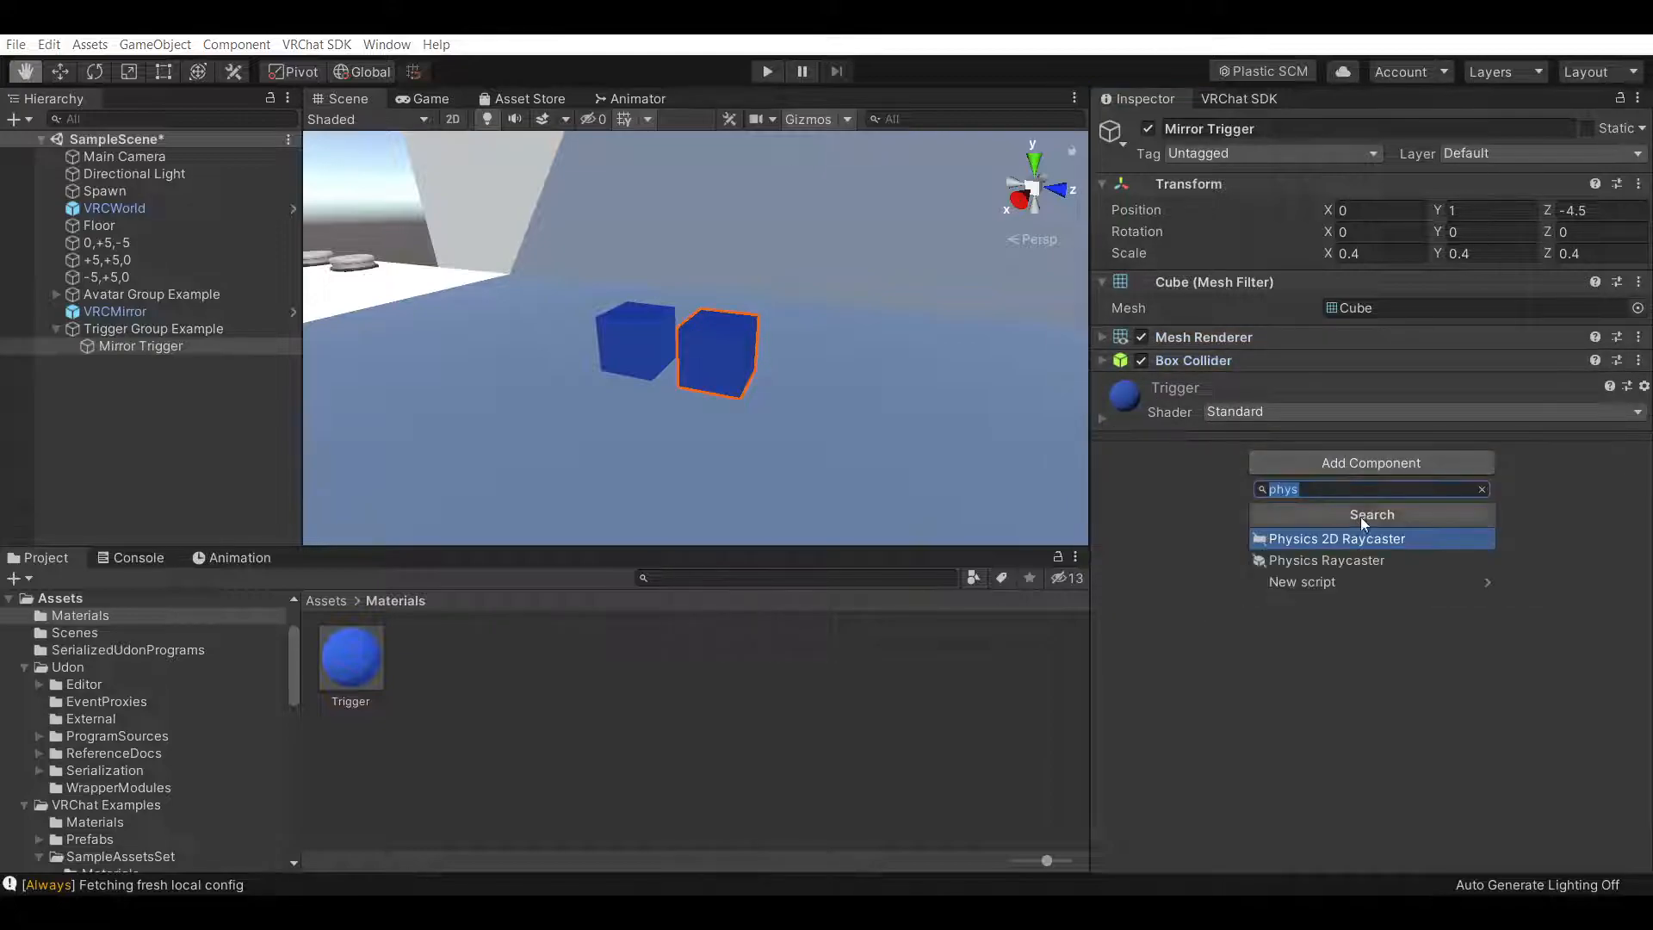
pyautogui.click(1482, 489)
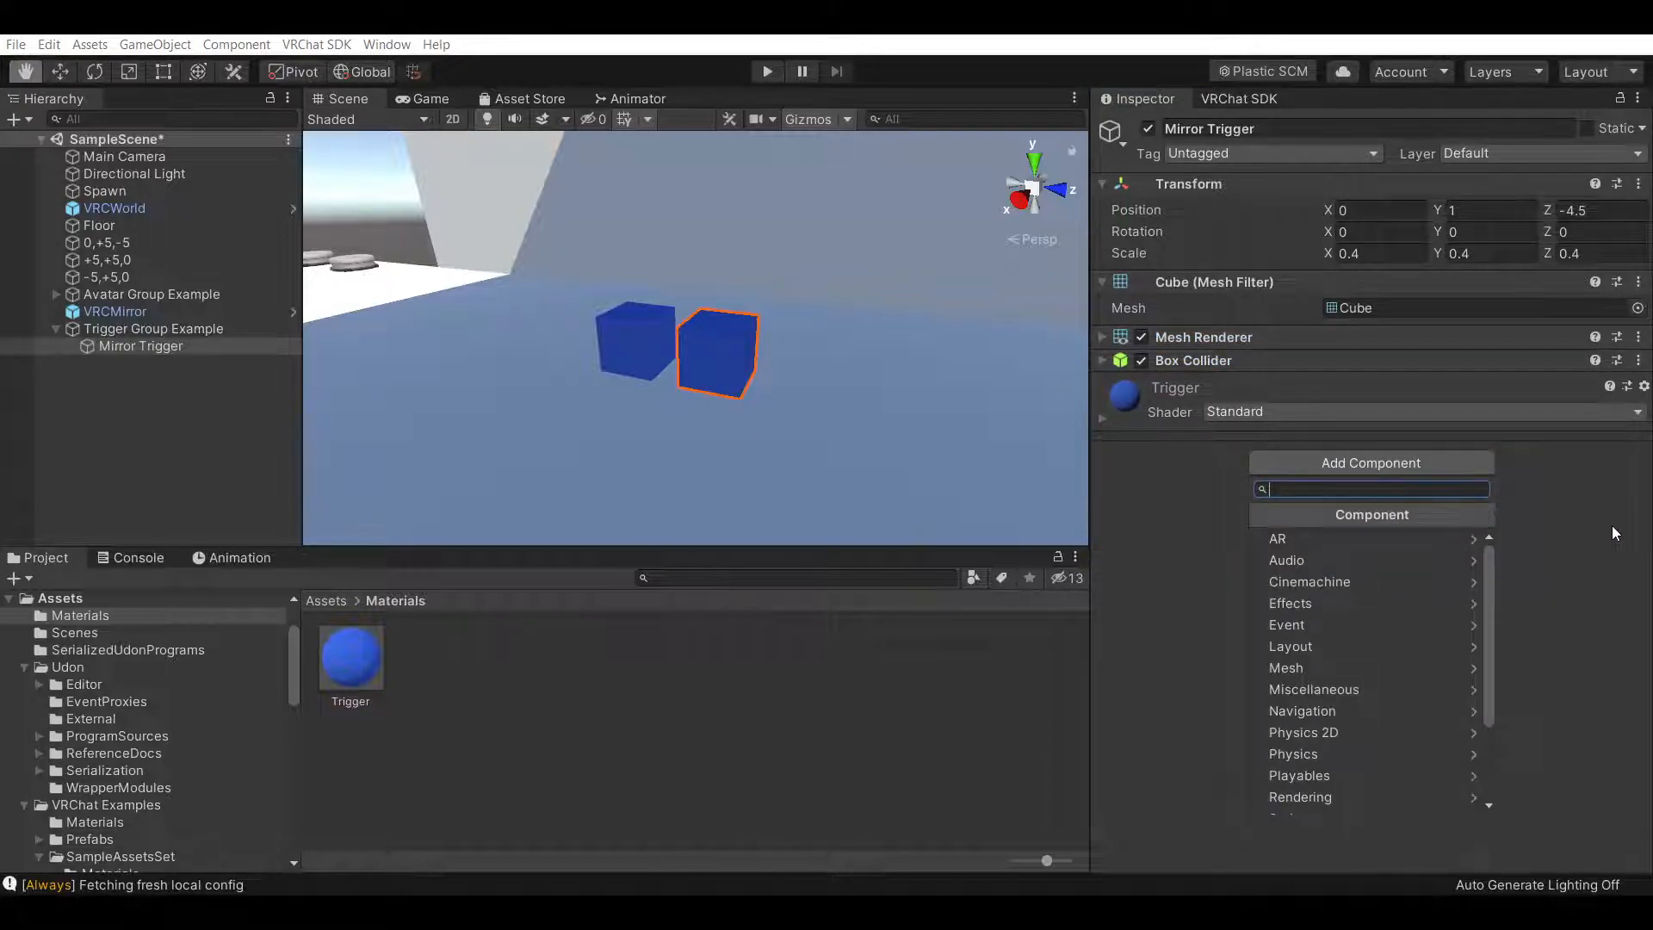
pyautogui.write('udp')
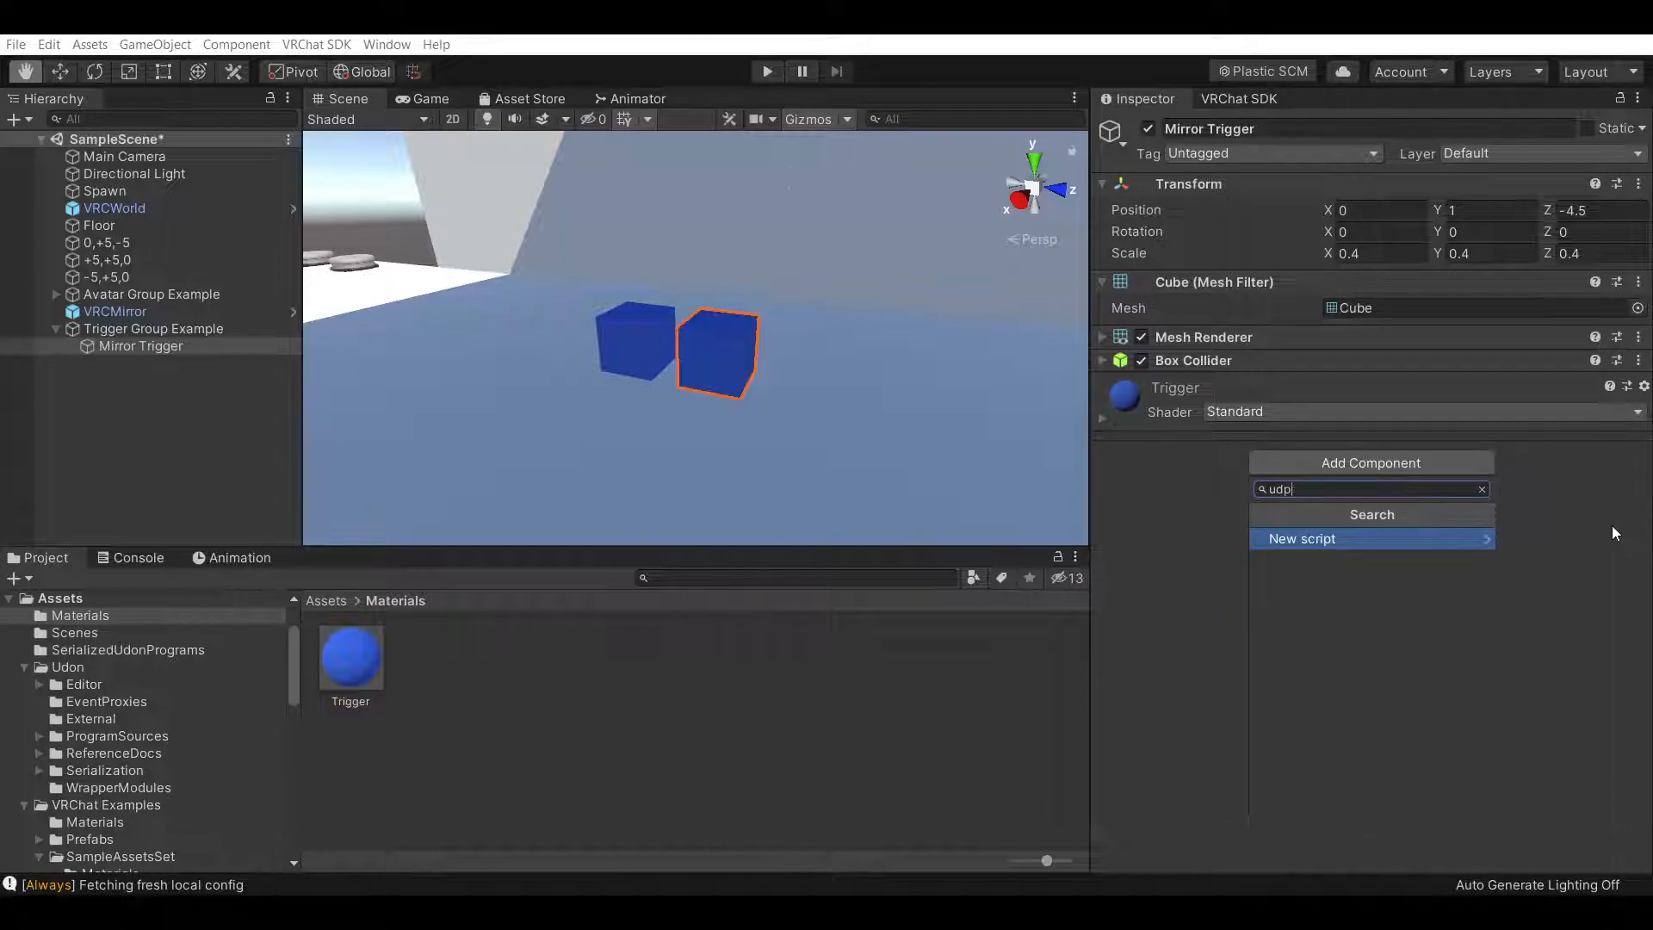
pyautogui.press('BackSpace')
pyautogui.press('BackSpace')
pyautogui.write('fdd')
pyautogui.press('BackSpace')
pyautogui.press('BackSpace')
pyautogui.press('BackSpace')
pyautogui.press('BackSpace')
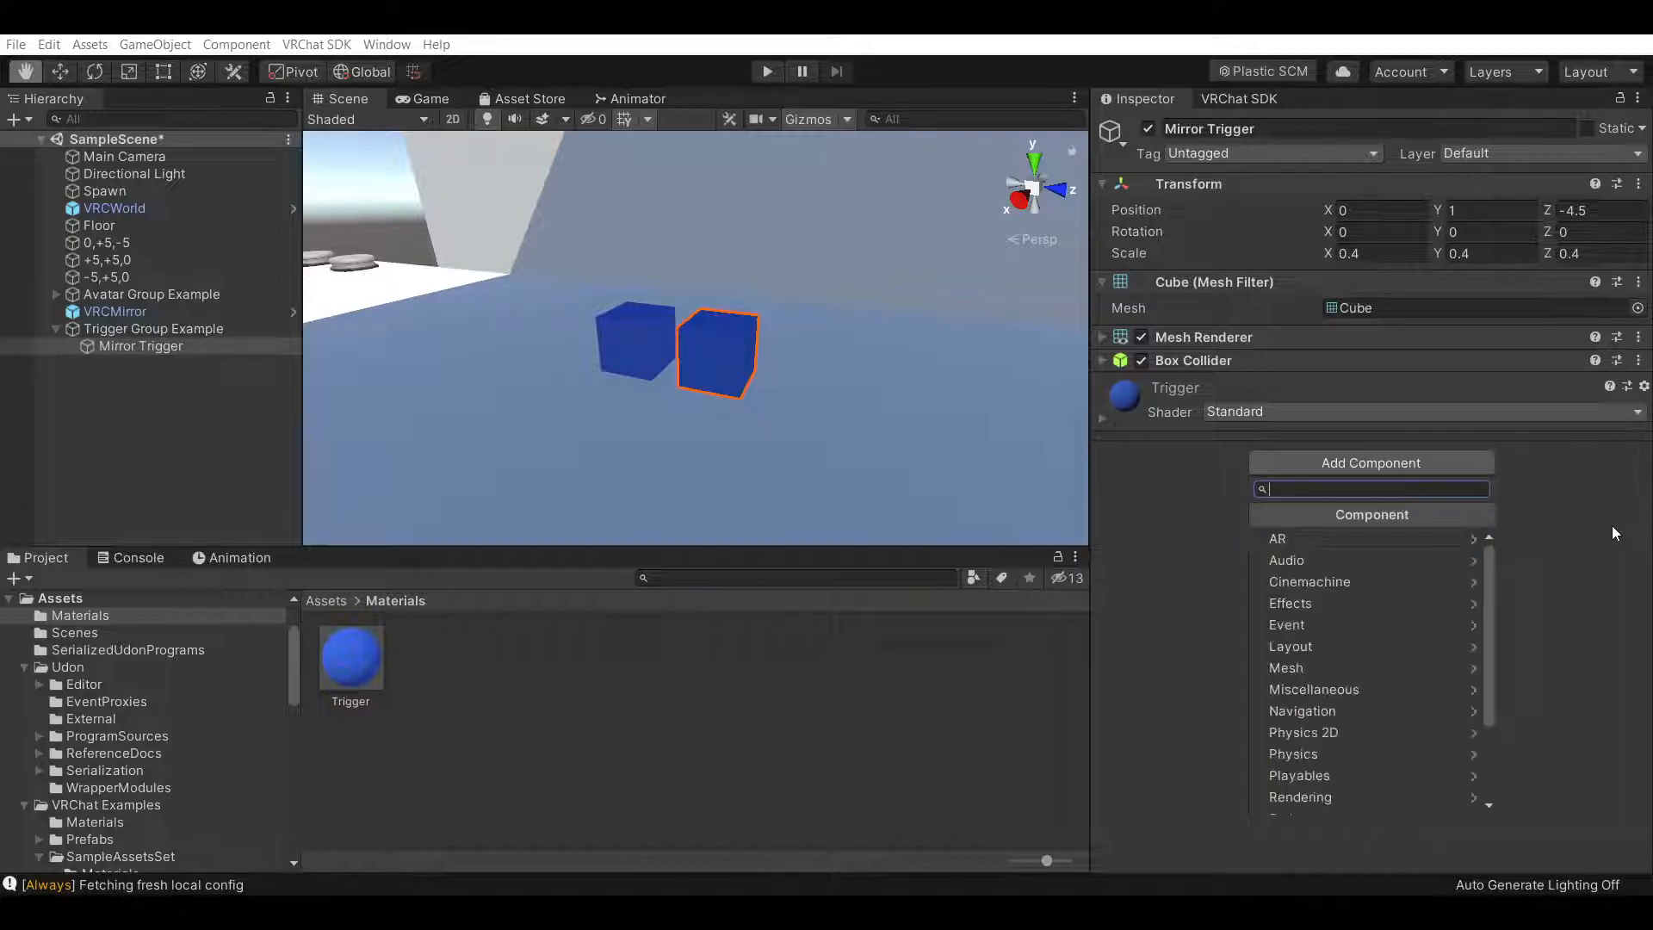
pyautogui.write('udon')
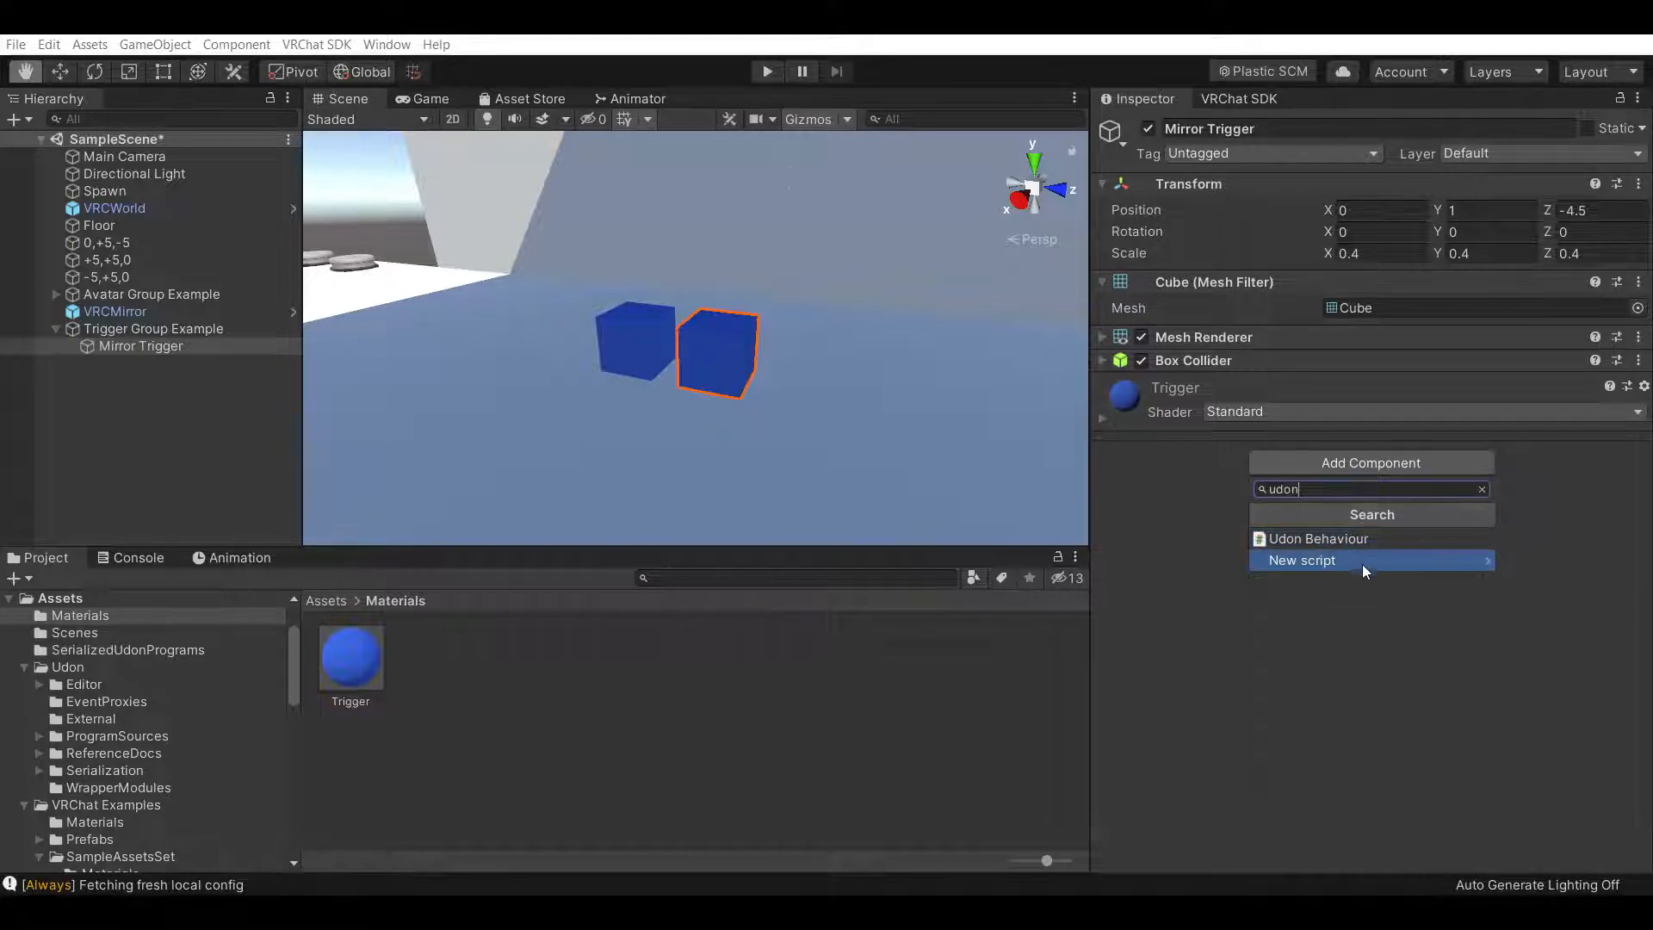
pyautogui.click(1364, 540)
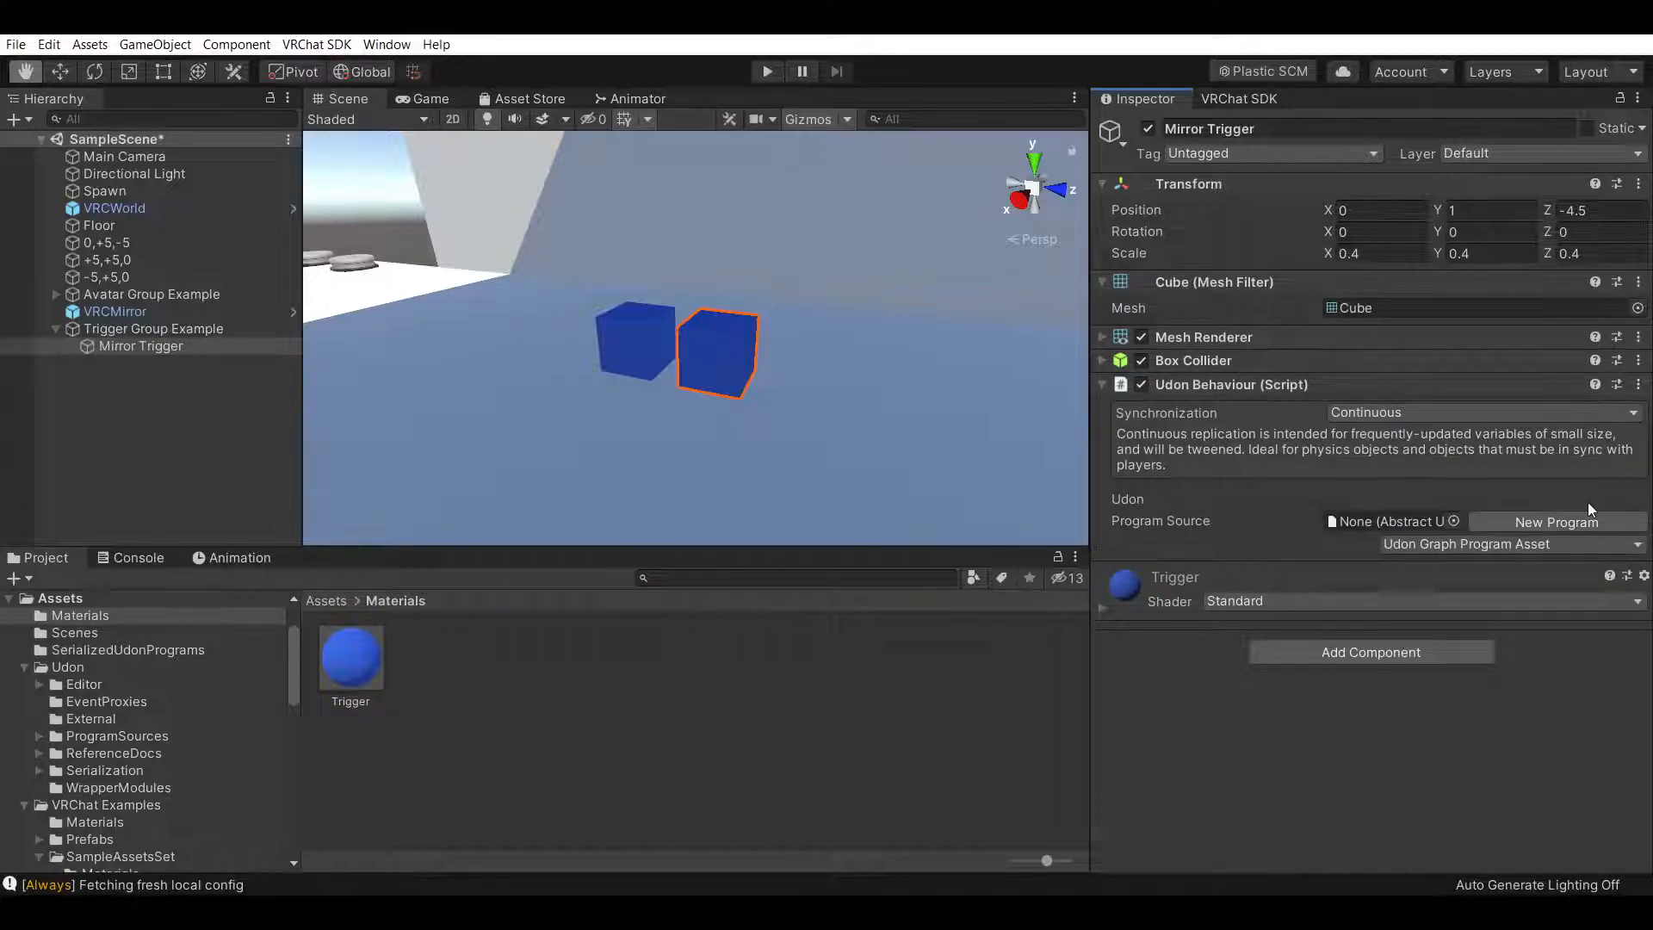
# Create a new Udon Graph program for the Udon Behaviour and open it in the Udon Graph editor
pyautogui.moveTo(868, 433); pyautogui.dragTo(896, 432, button='right')
pyautogui.click(1375, 416)
pyautogui.click(1370, 417)
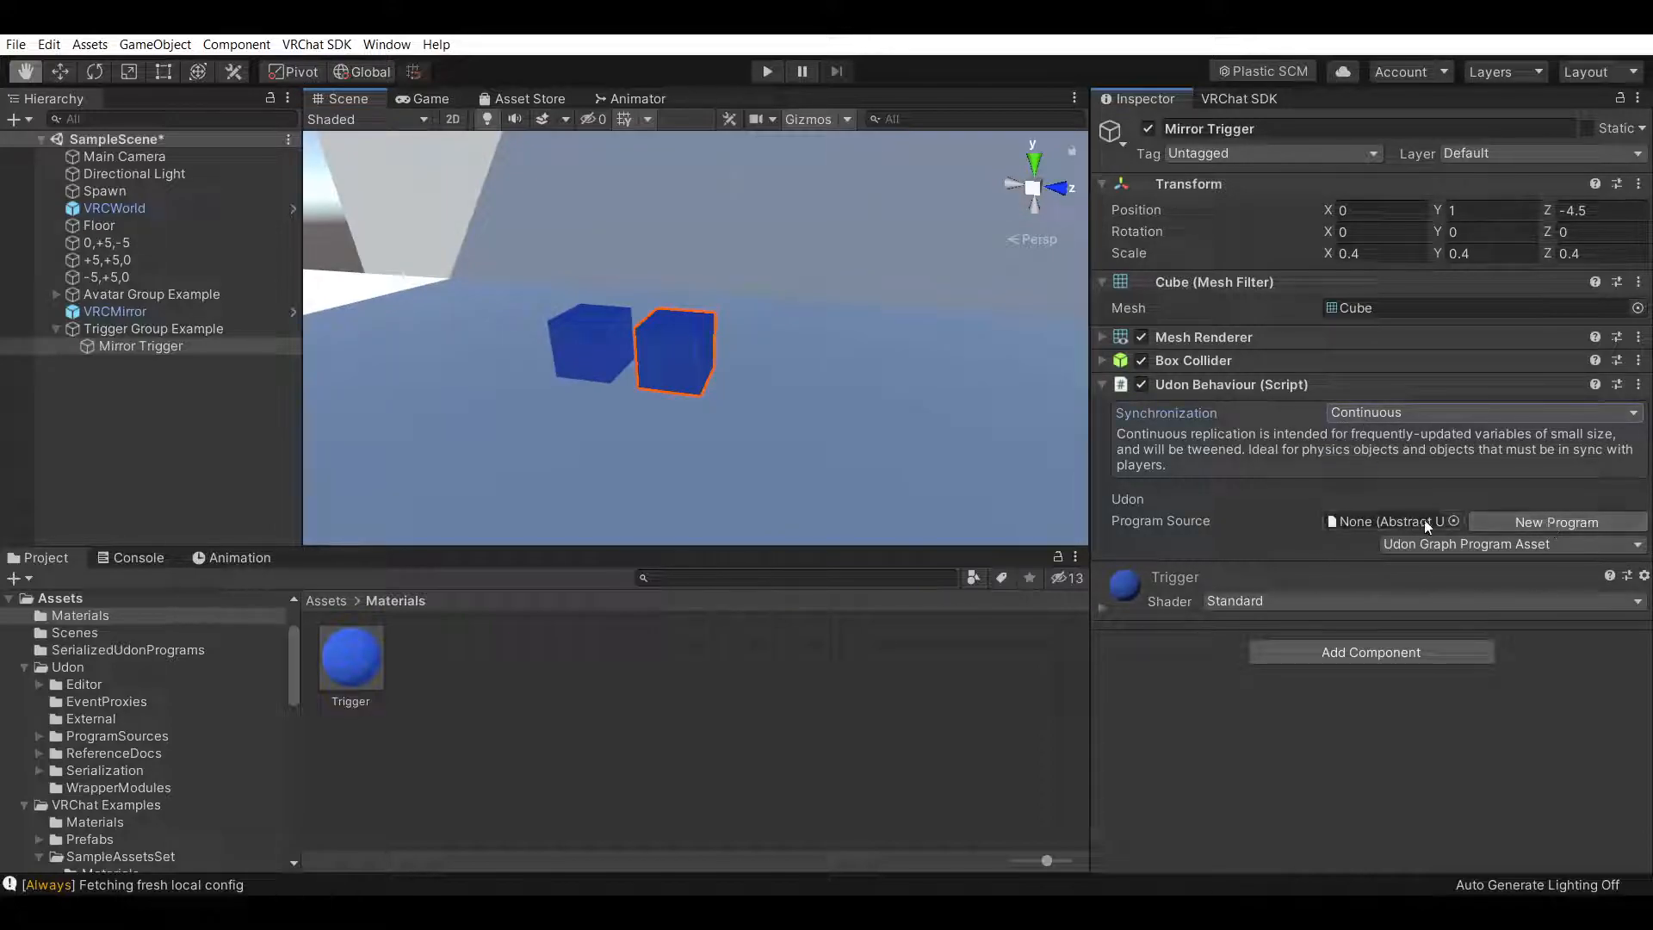
pyautogui.click(1519, 520)
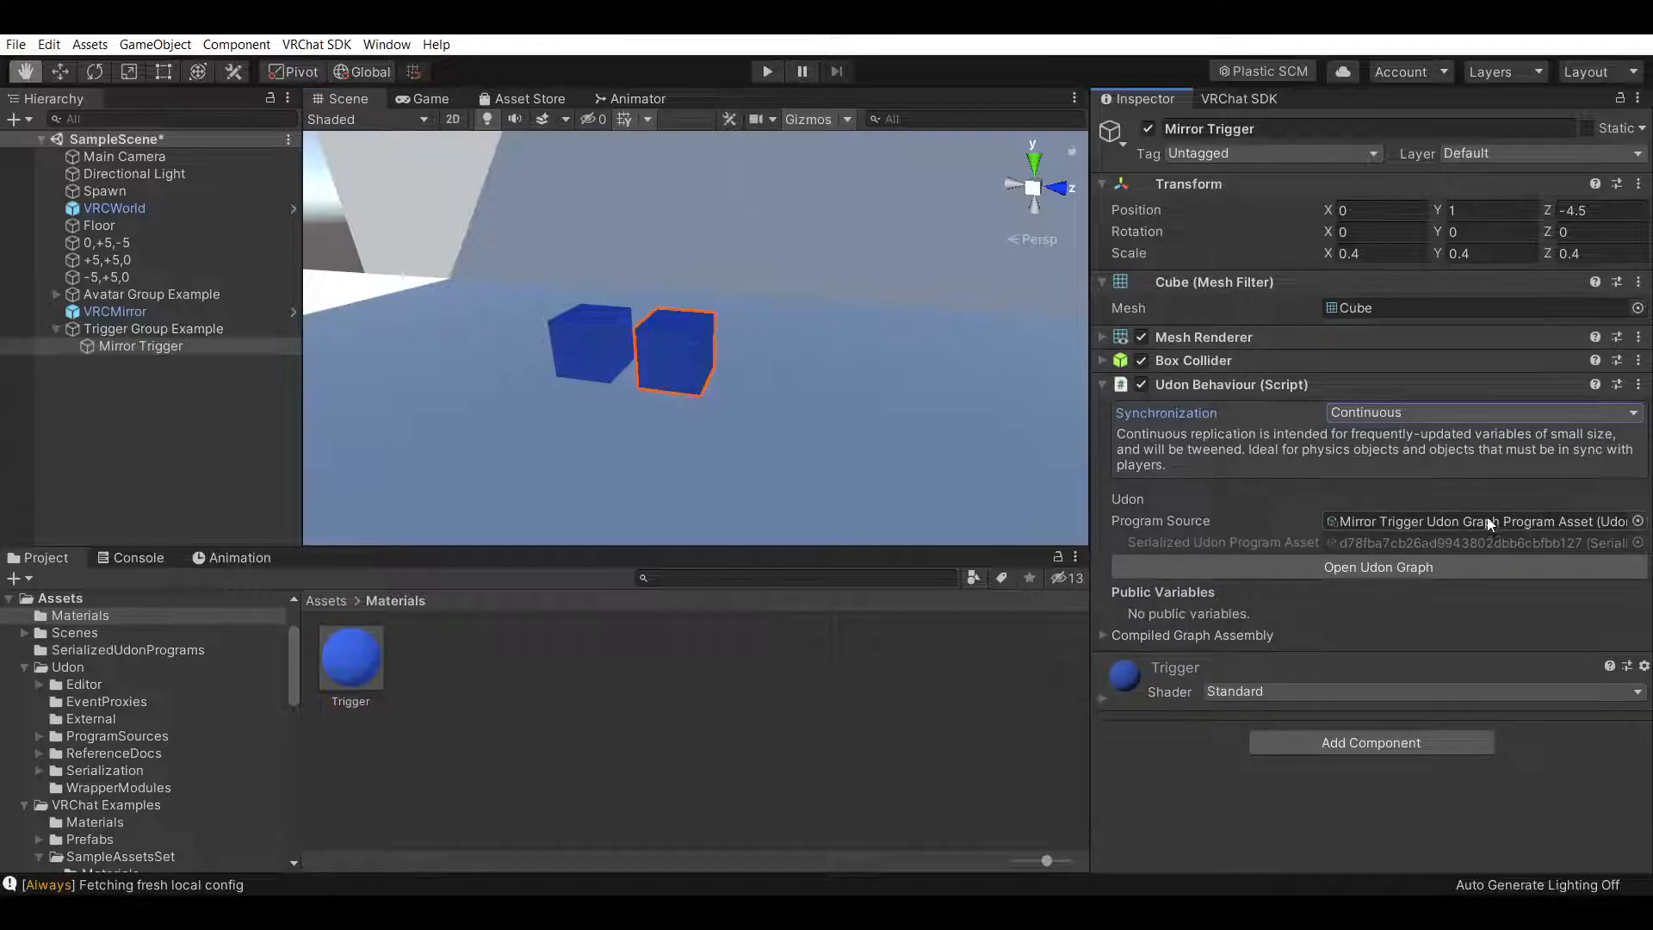
pyautogui.click(1544, 520)
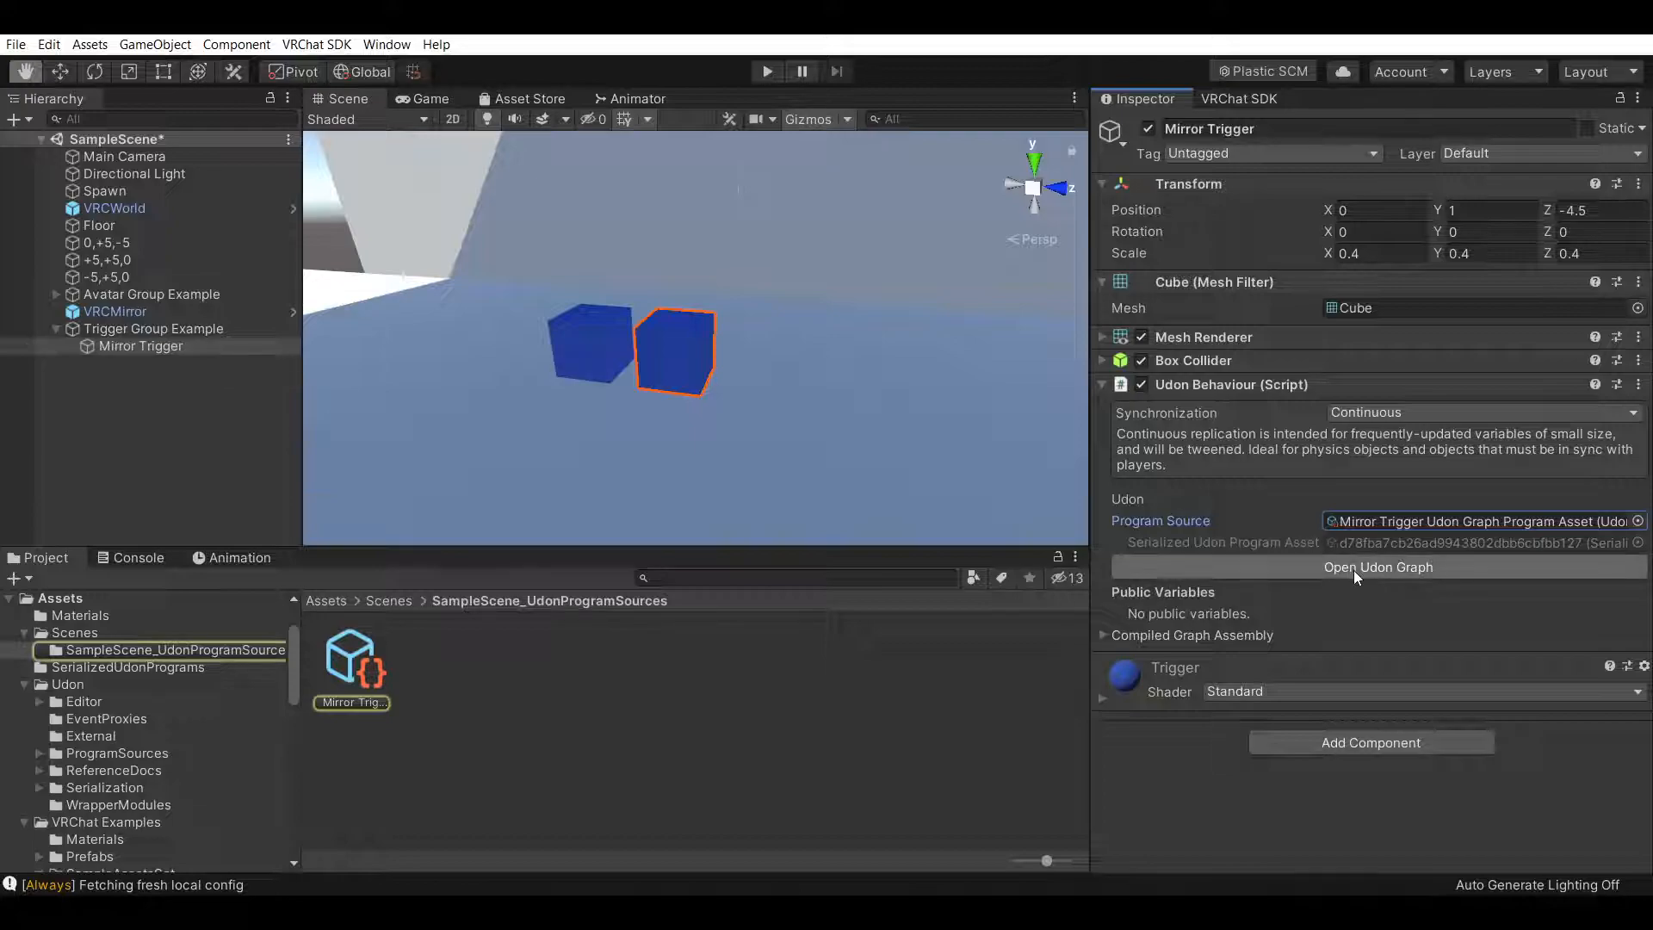
pyautogui.click(1287, 565)
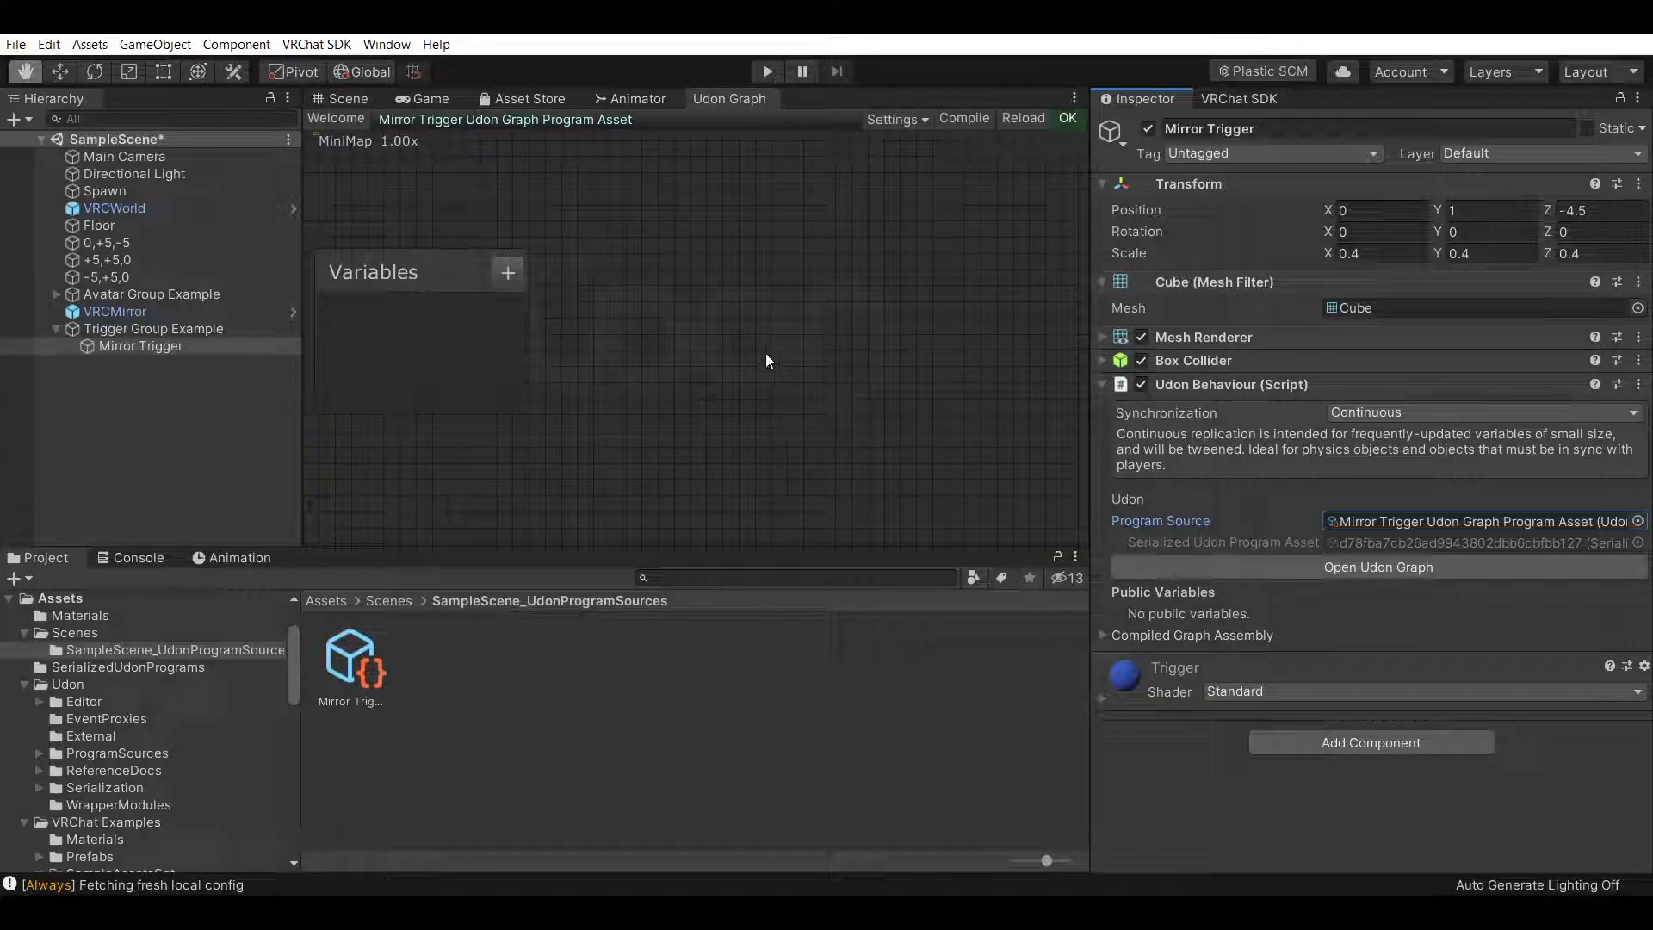
# Add VRCMirror as a variable in the Udon graph and delete the VRCMirror node placed on the canvas
pyautogui.moveTo(117, 312); pyautogui.dragTo(424, 334)
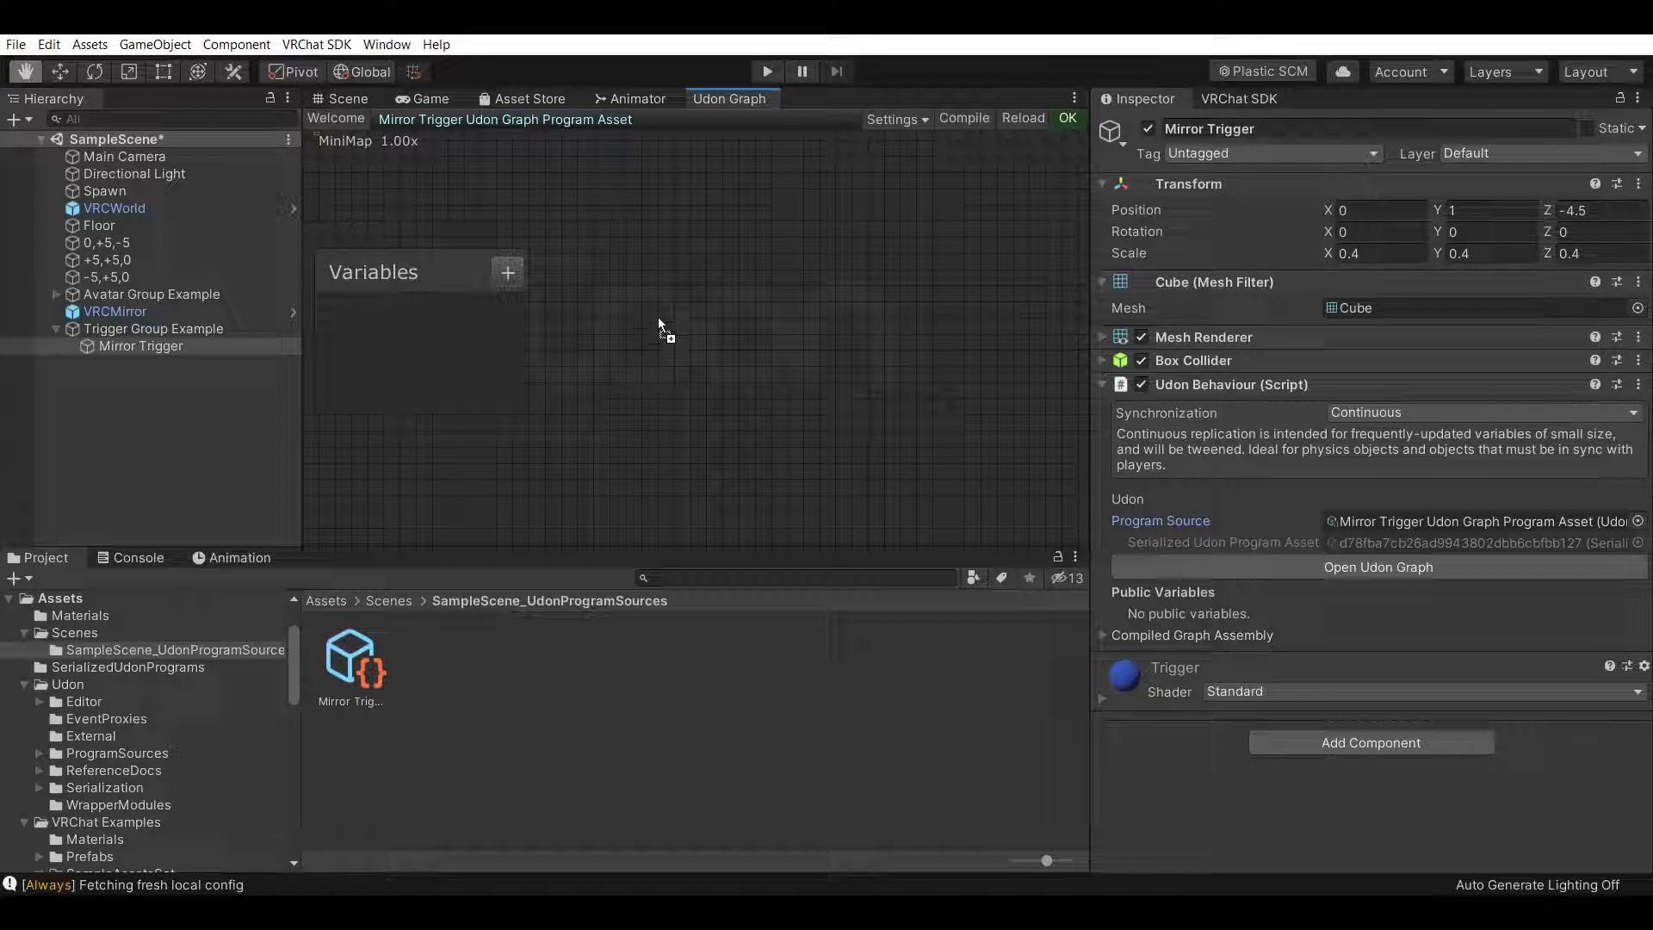
pyautogui.moveTo(658, 319); pyautogui.dragTo(662, 321)
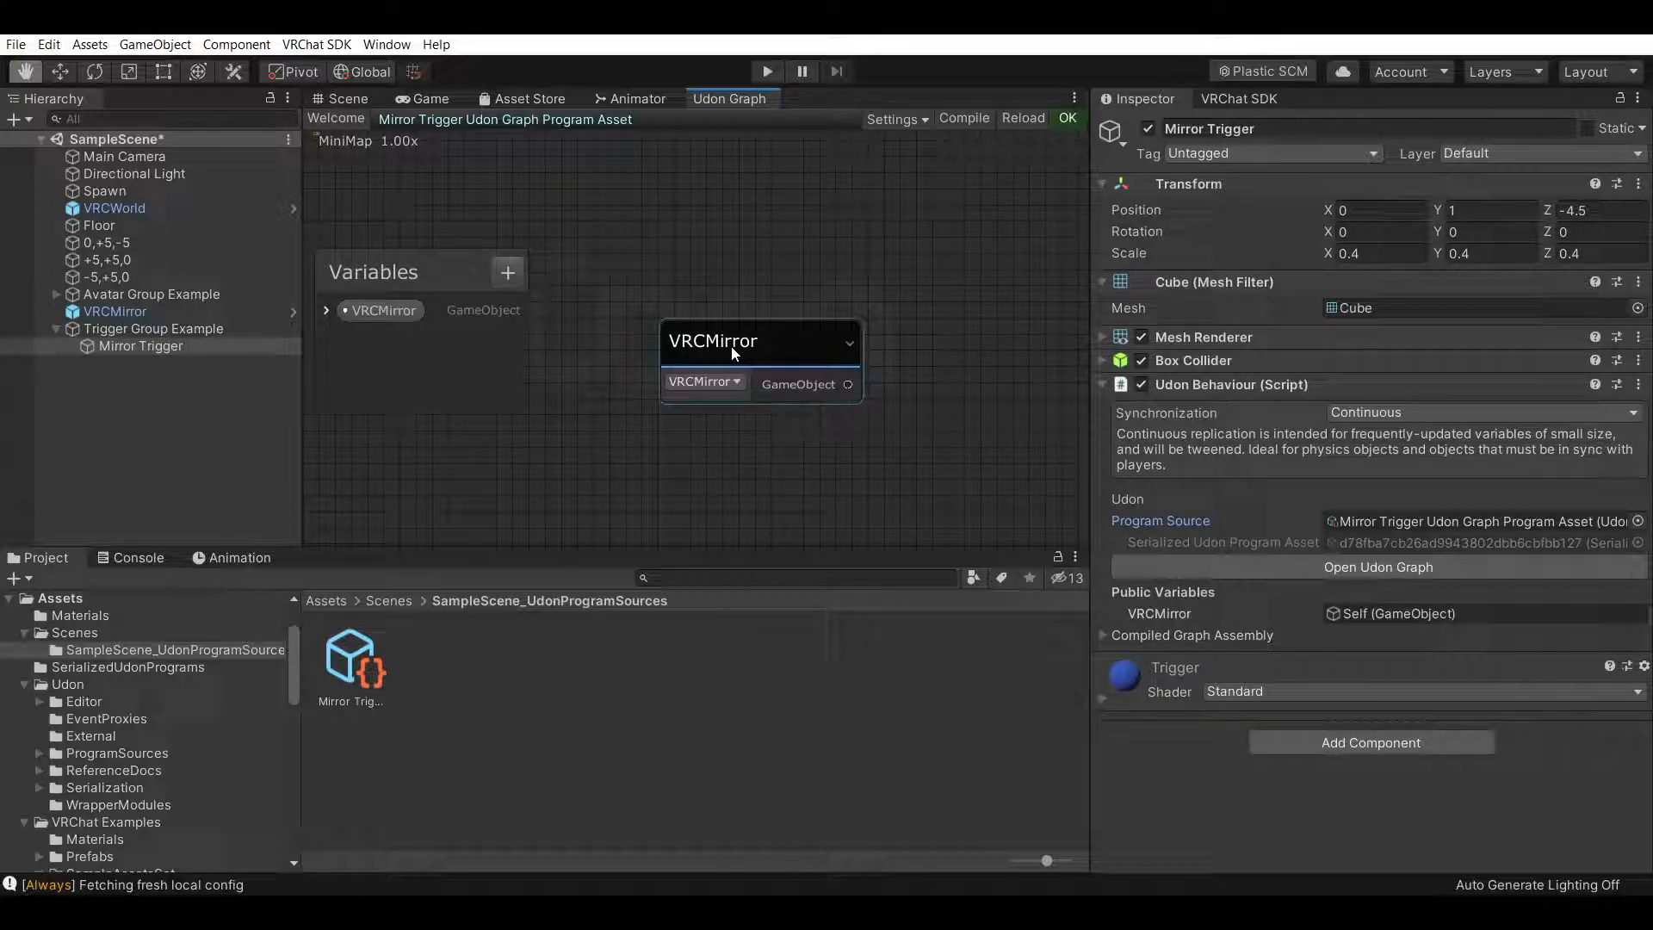
pyautogui.rightClick(822, 336)
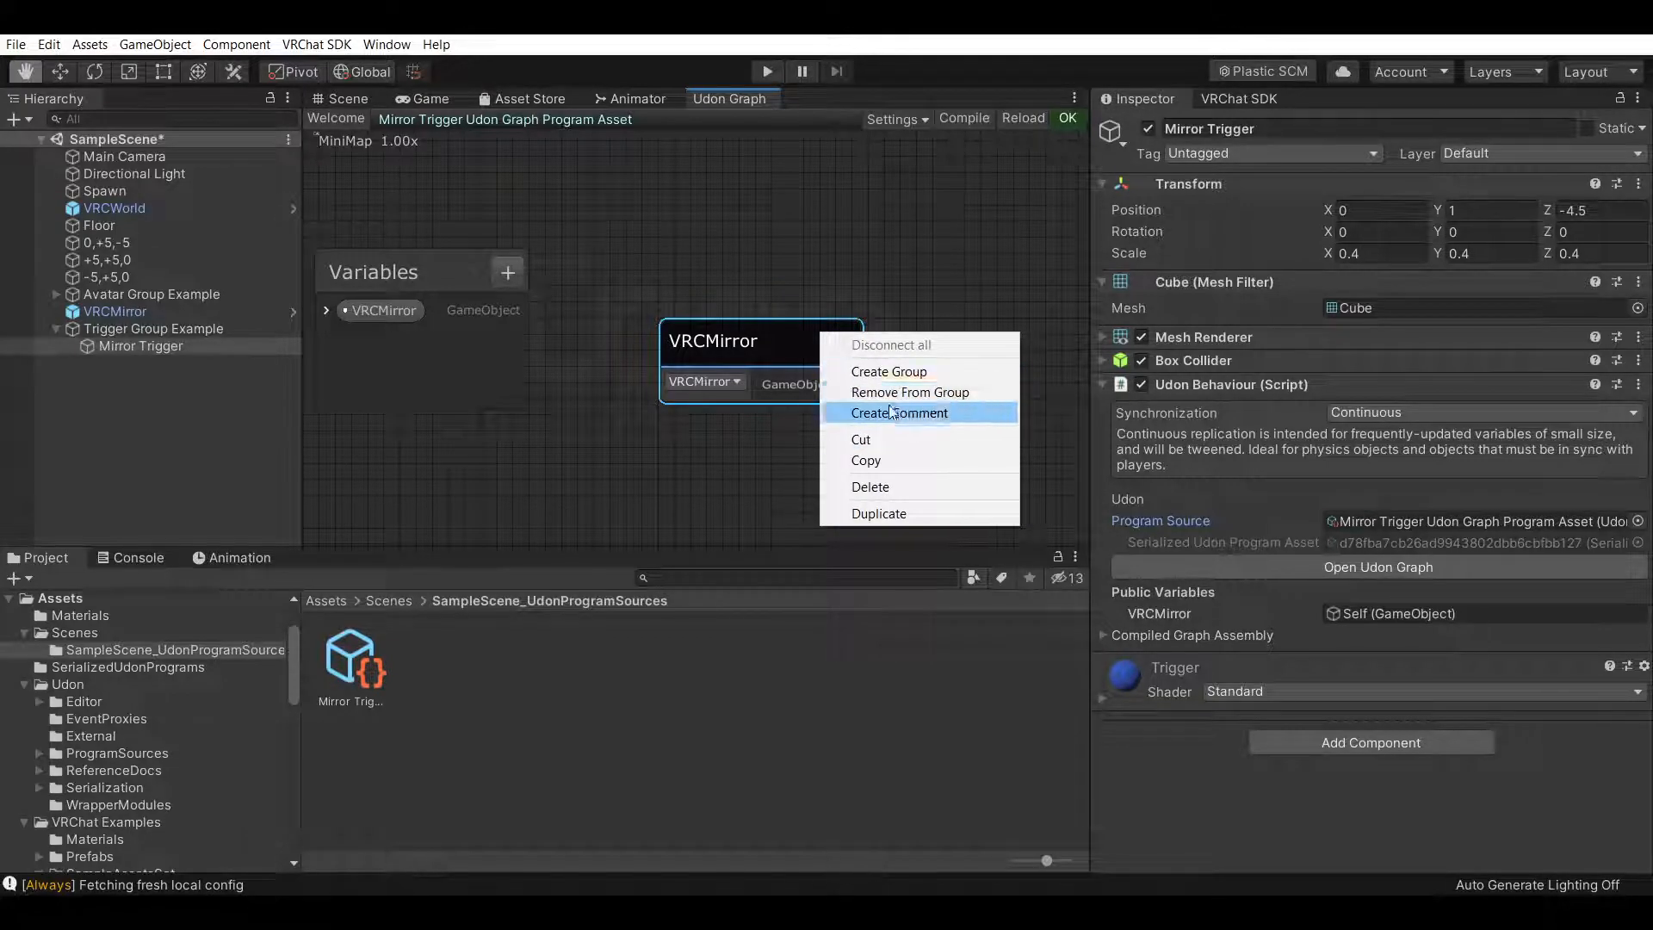
pyautogui.click(870, 486)
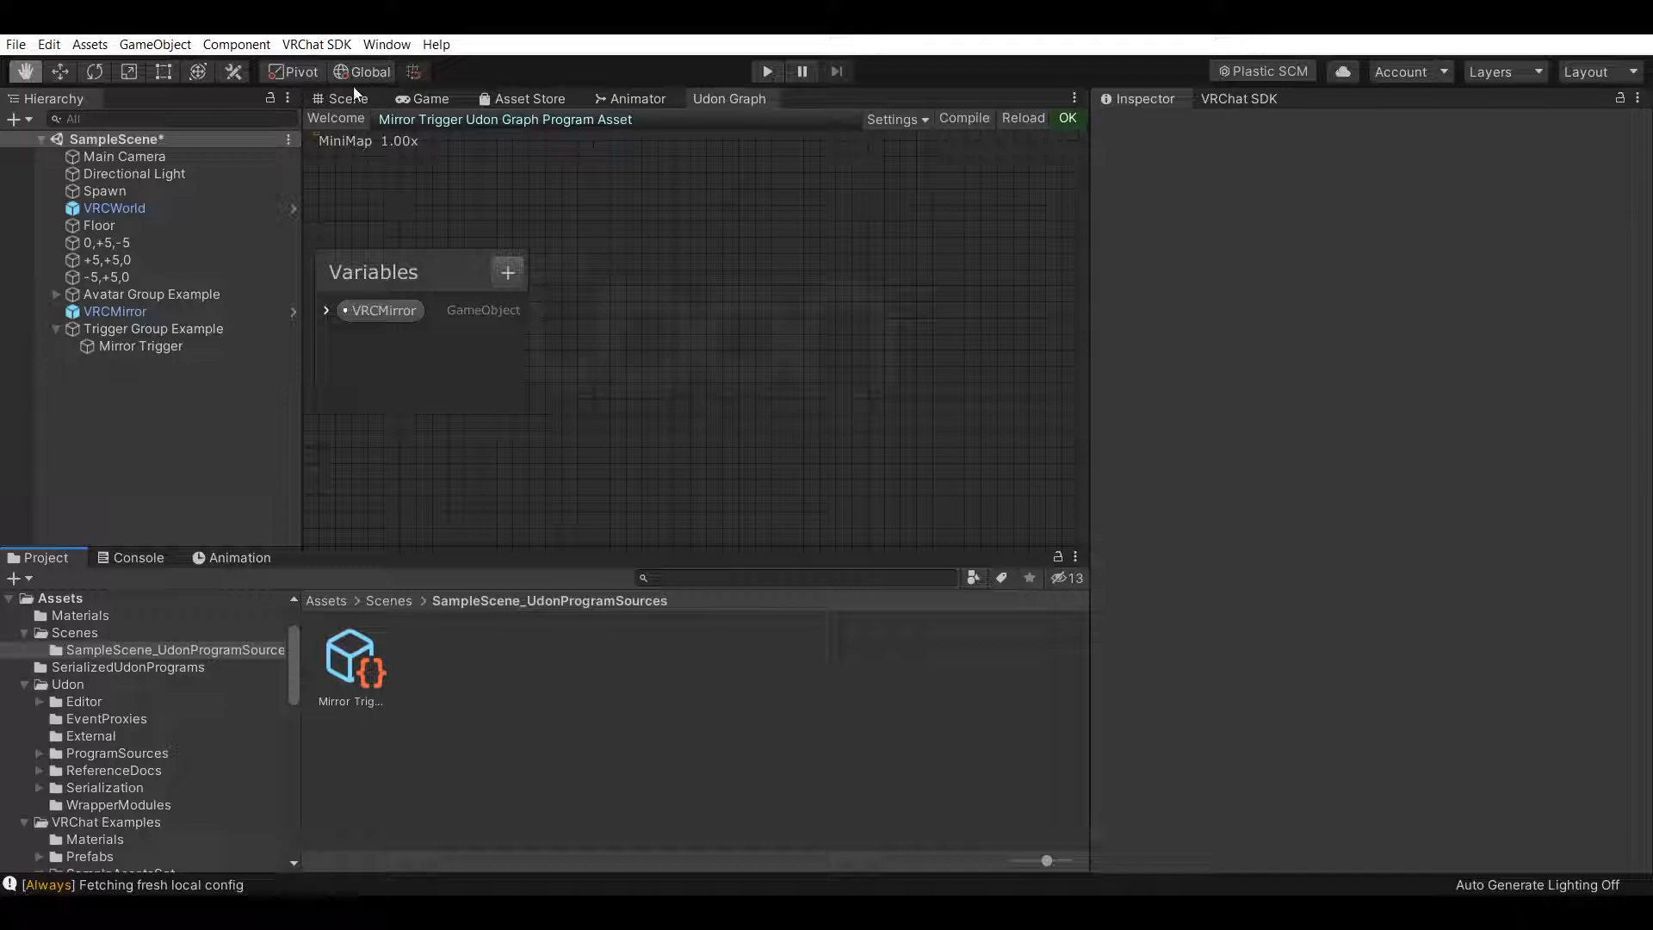
# Switch back to the Scene view and reselect Mirror Trigger in the hierarchy
pyautogui.click(350, 98)
pyautogui.click(194, 307)
pyautogui.click(212, 348)
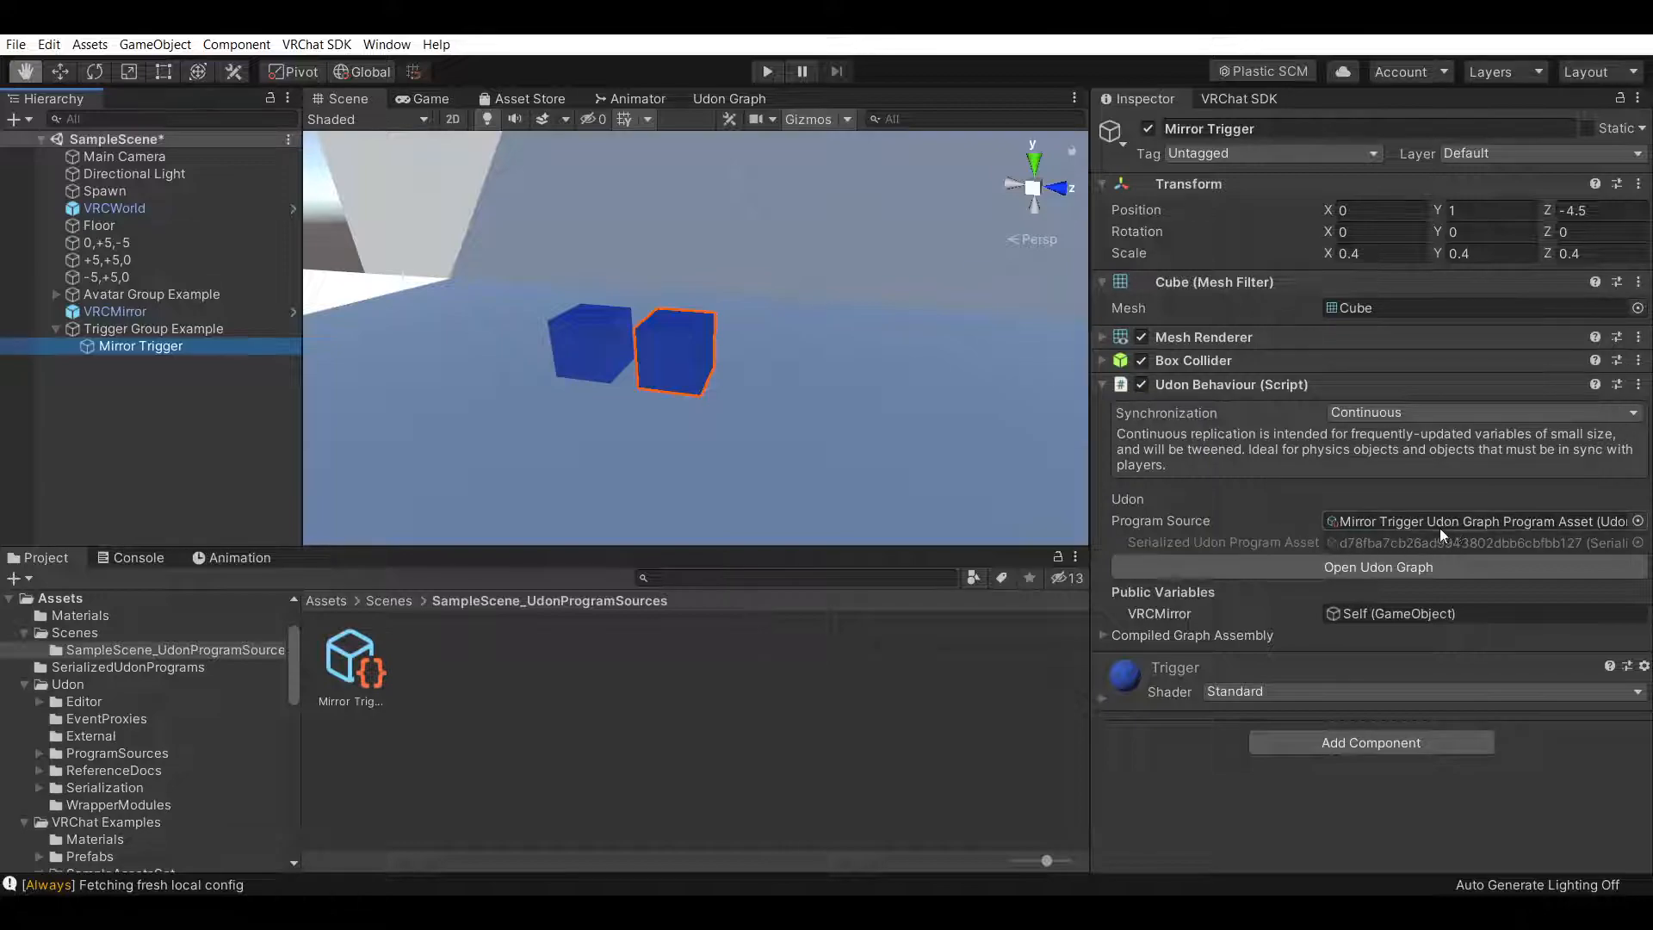
# Try assigning VRCMirror and Mirror Trigger as the Udon Behaviour's program source and browse the available program assets
pyautogui.click(127, 310)
pyautogui.moveTo(126, 307); pyautogui.dragTo(1562, 520)
pyautogui.moveTo(148, 347); pyautogui.dragTo(1515, 521)
pyautogui.click(1638, 521)
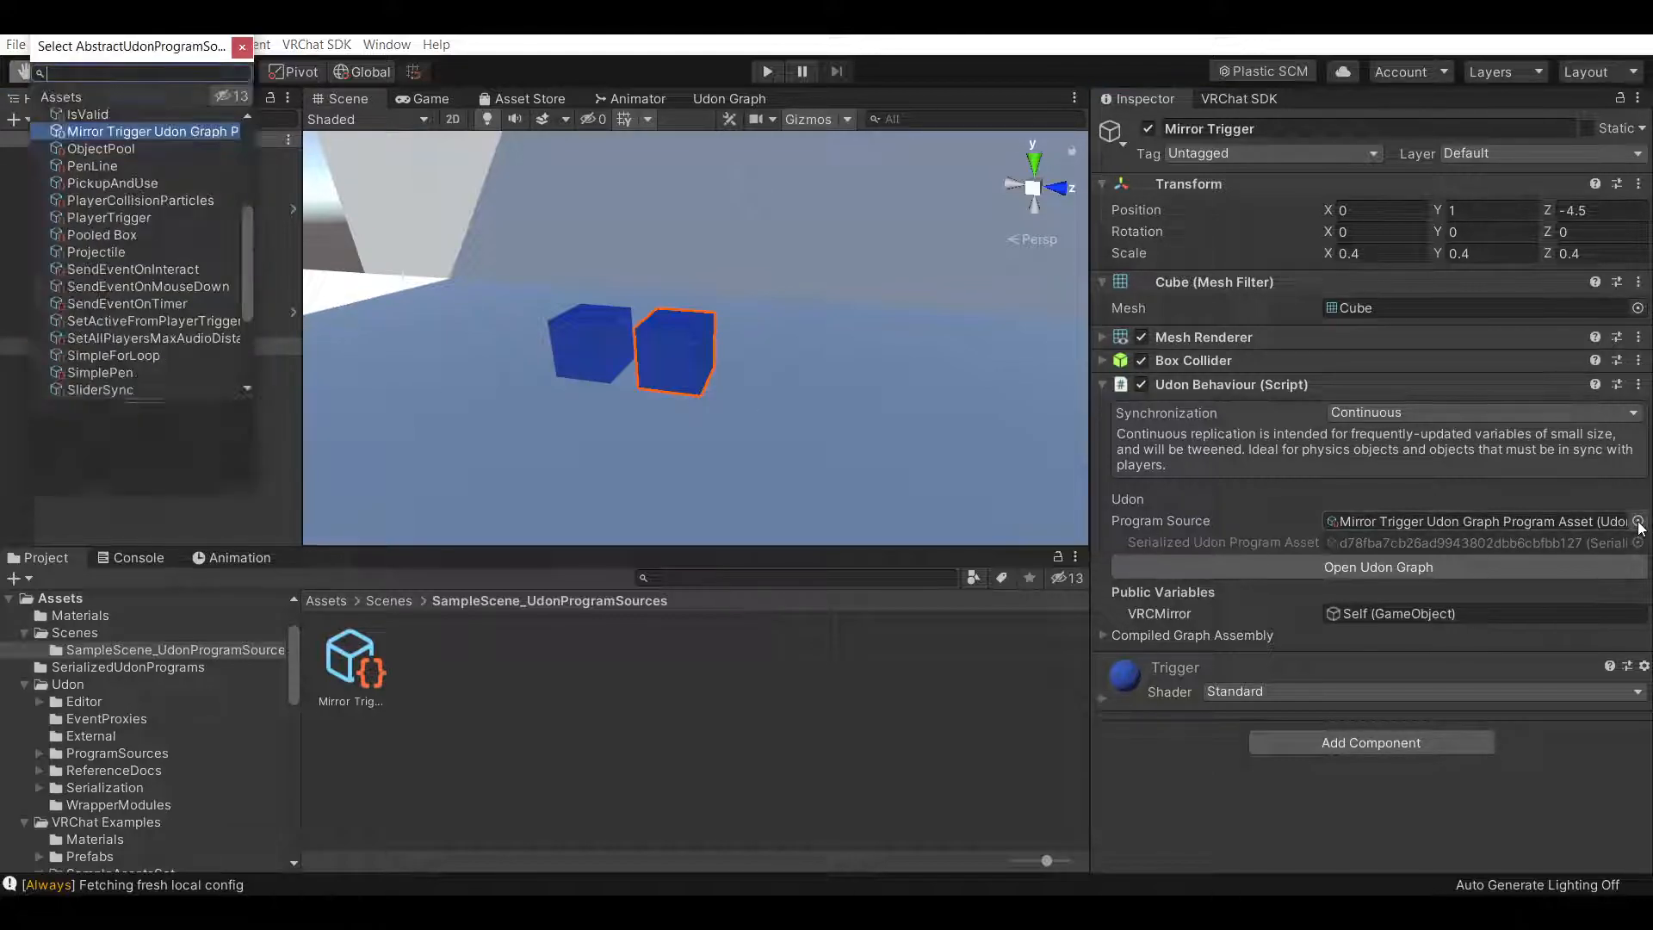
pyautogui.scroll(4, 123, 156)
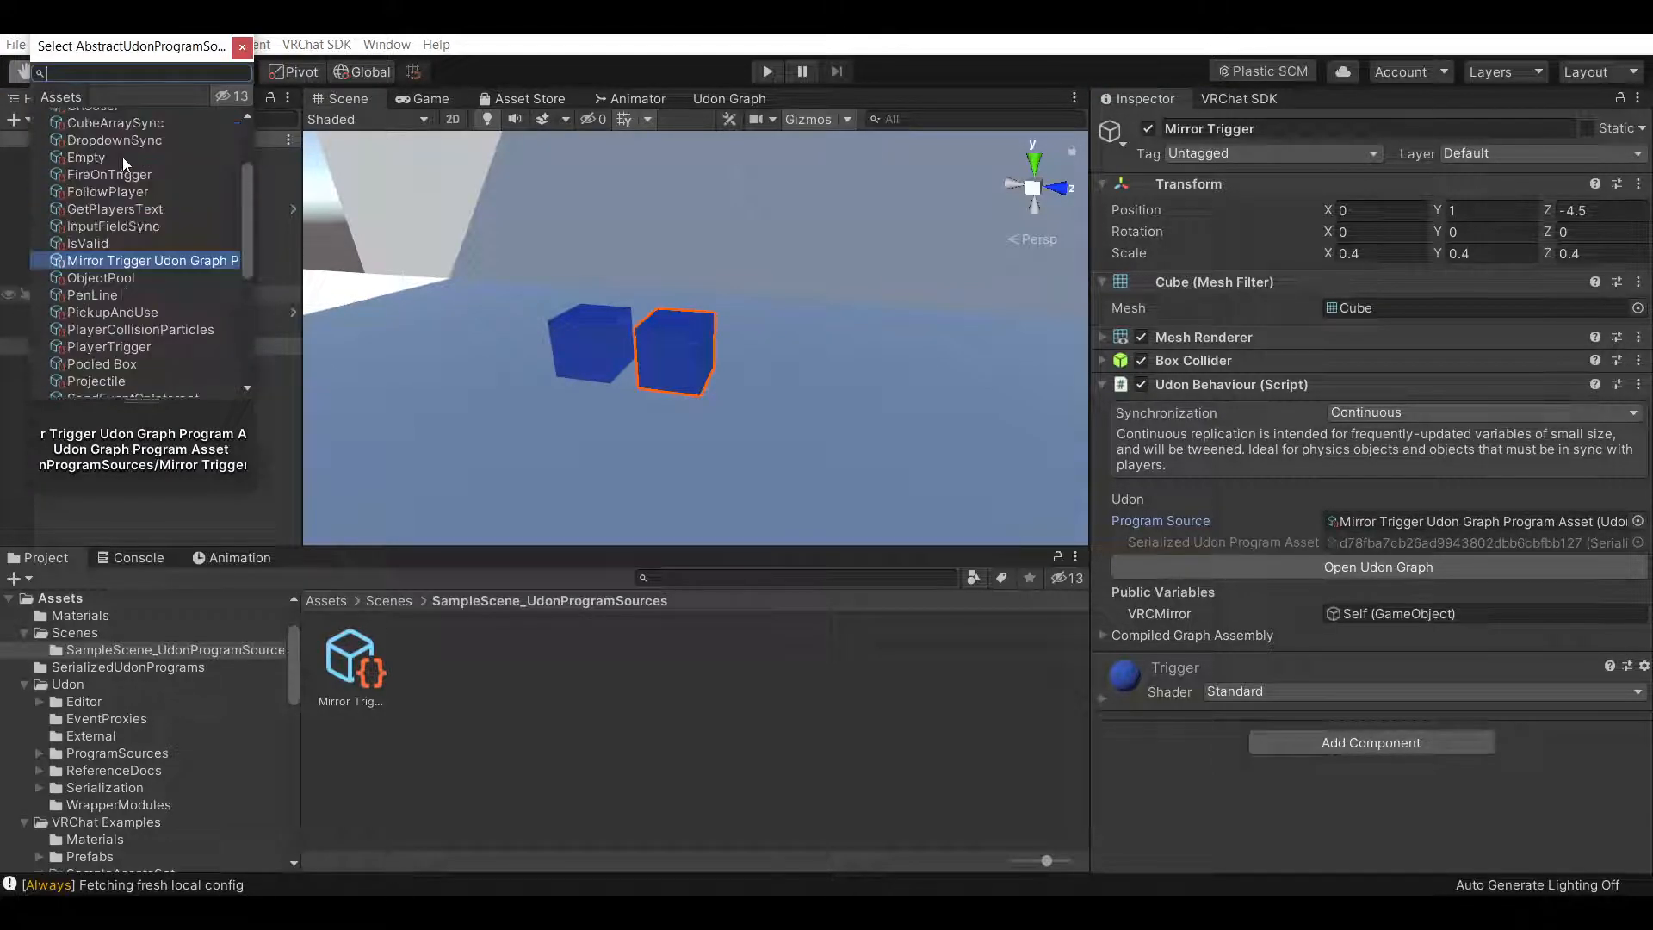
pyautogui.scroll(-2, 124, 178)
pyautogui.scroll(3, 152, 241)
pyautogui.click(242, 46)
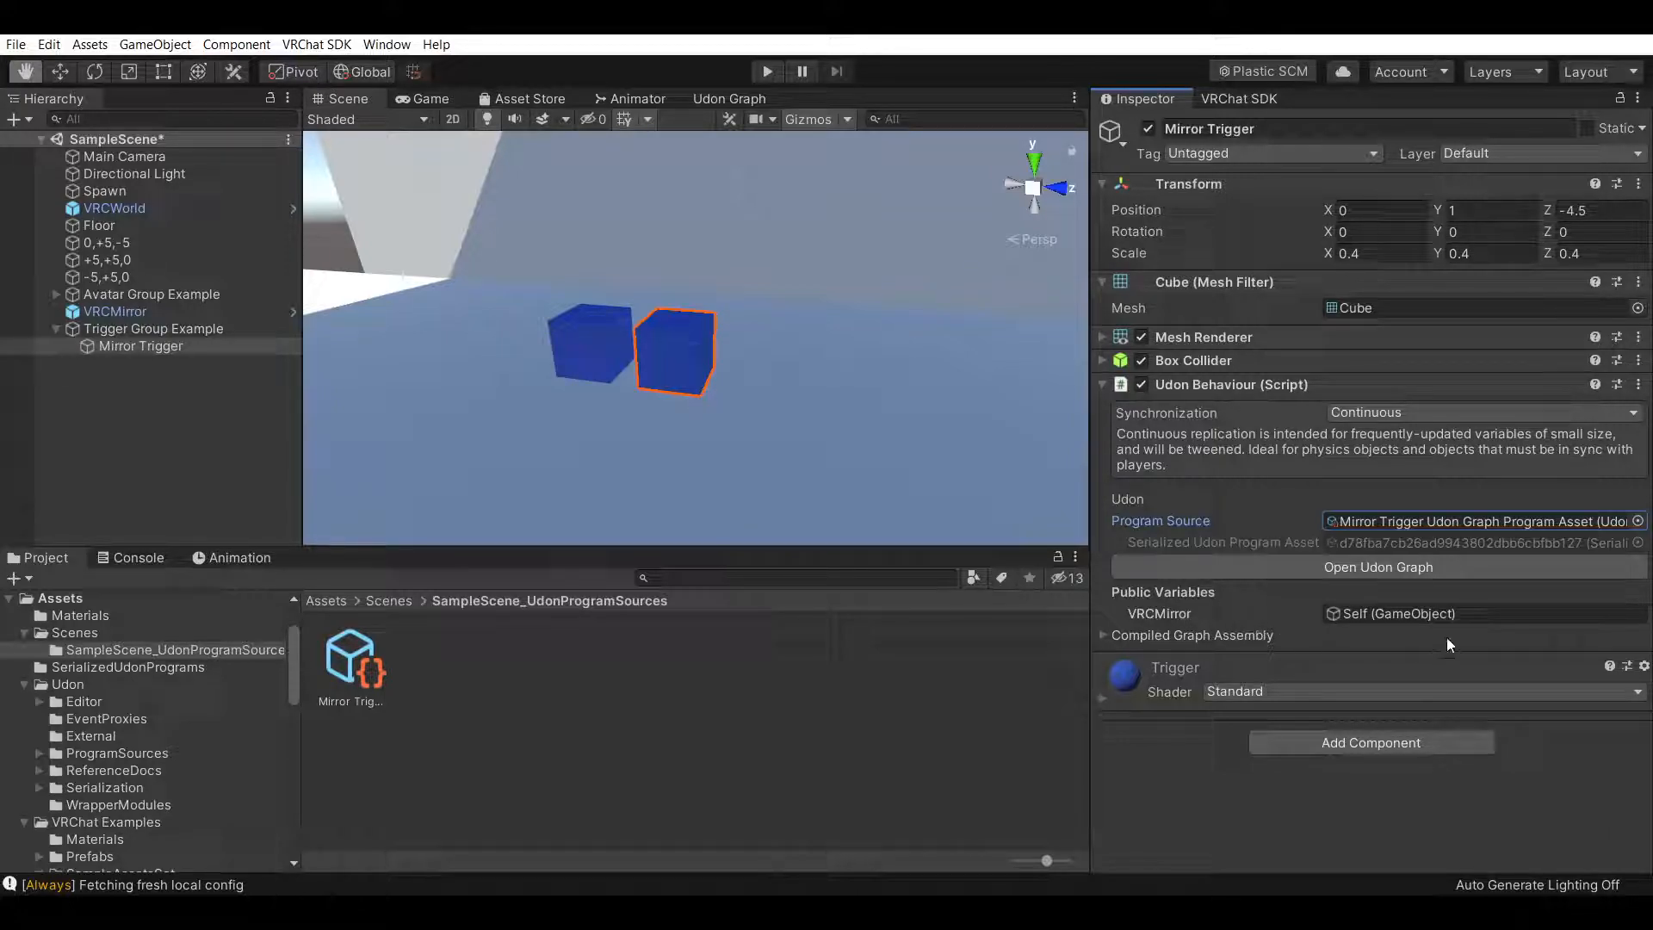
pyautogui.click(1103, 637)
pyautogui.click(1103, 637)
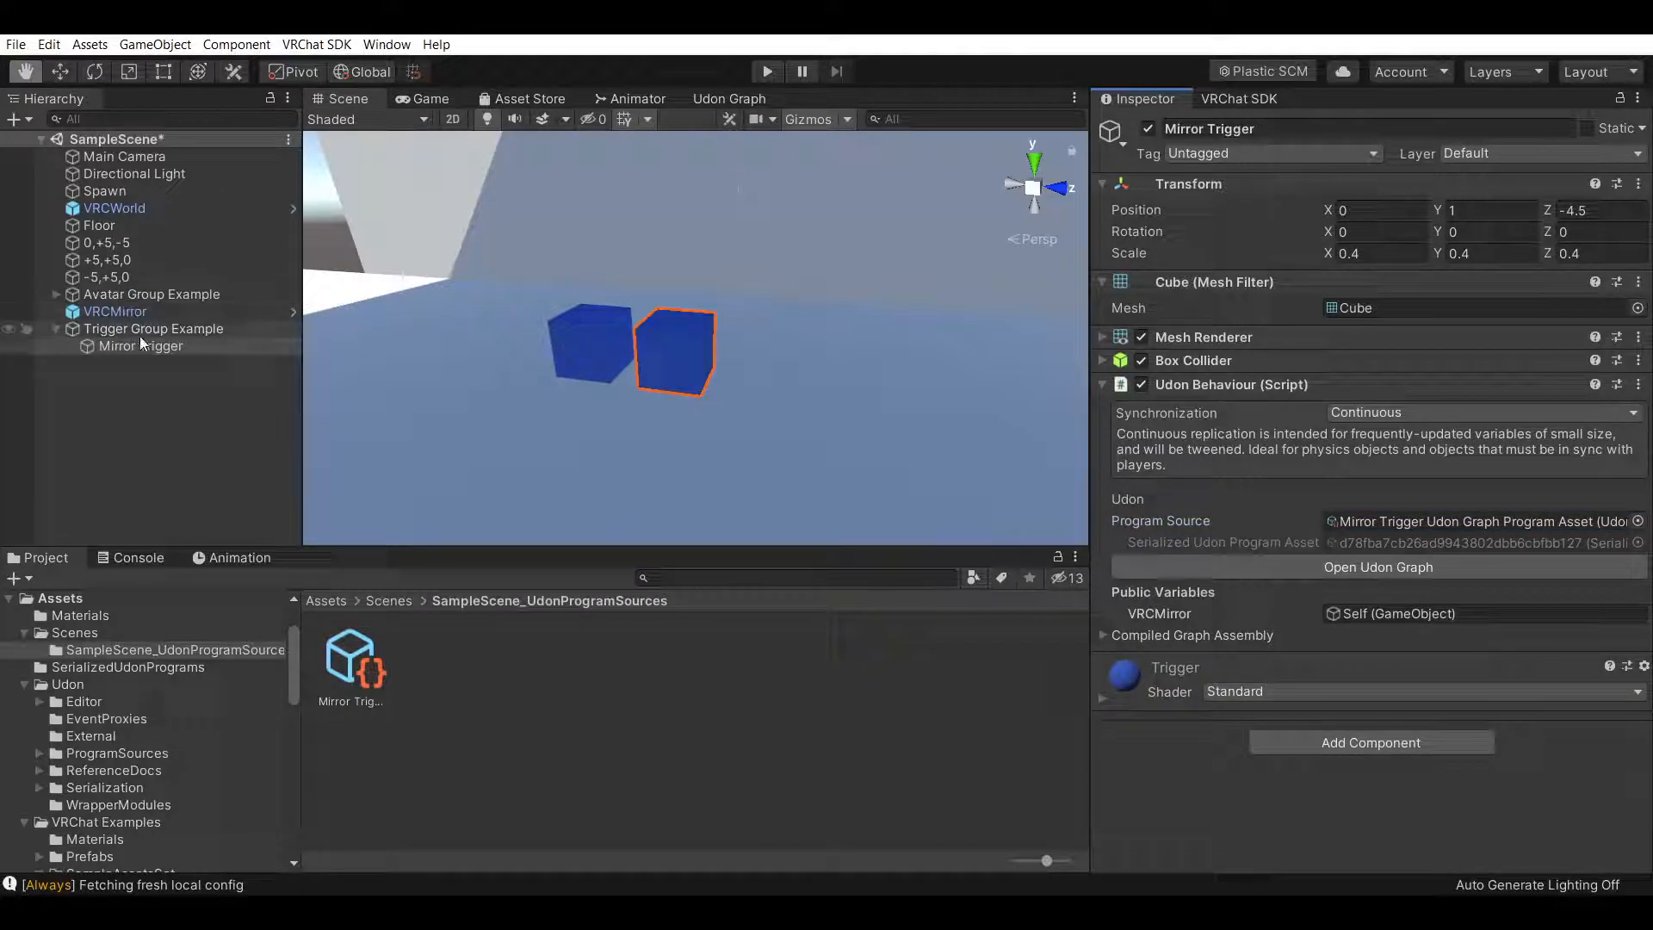
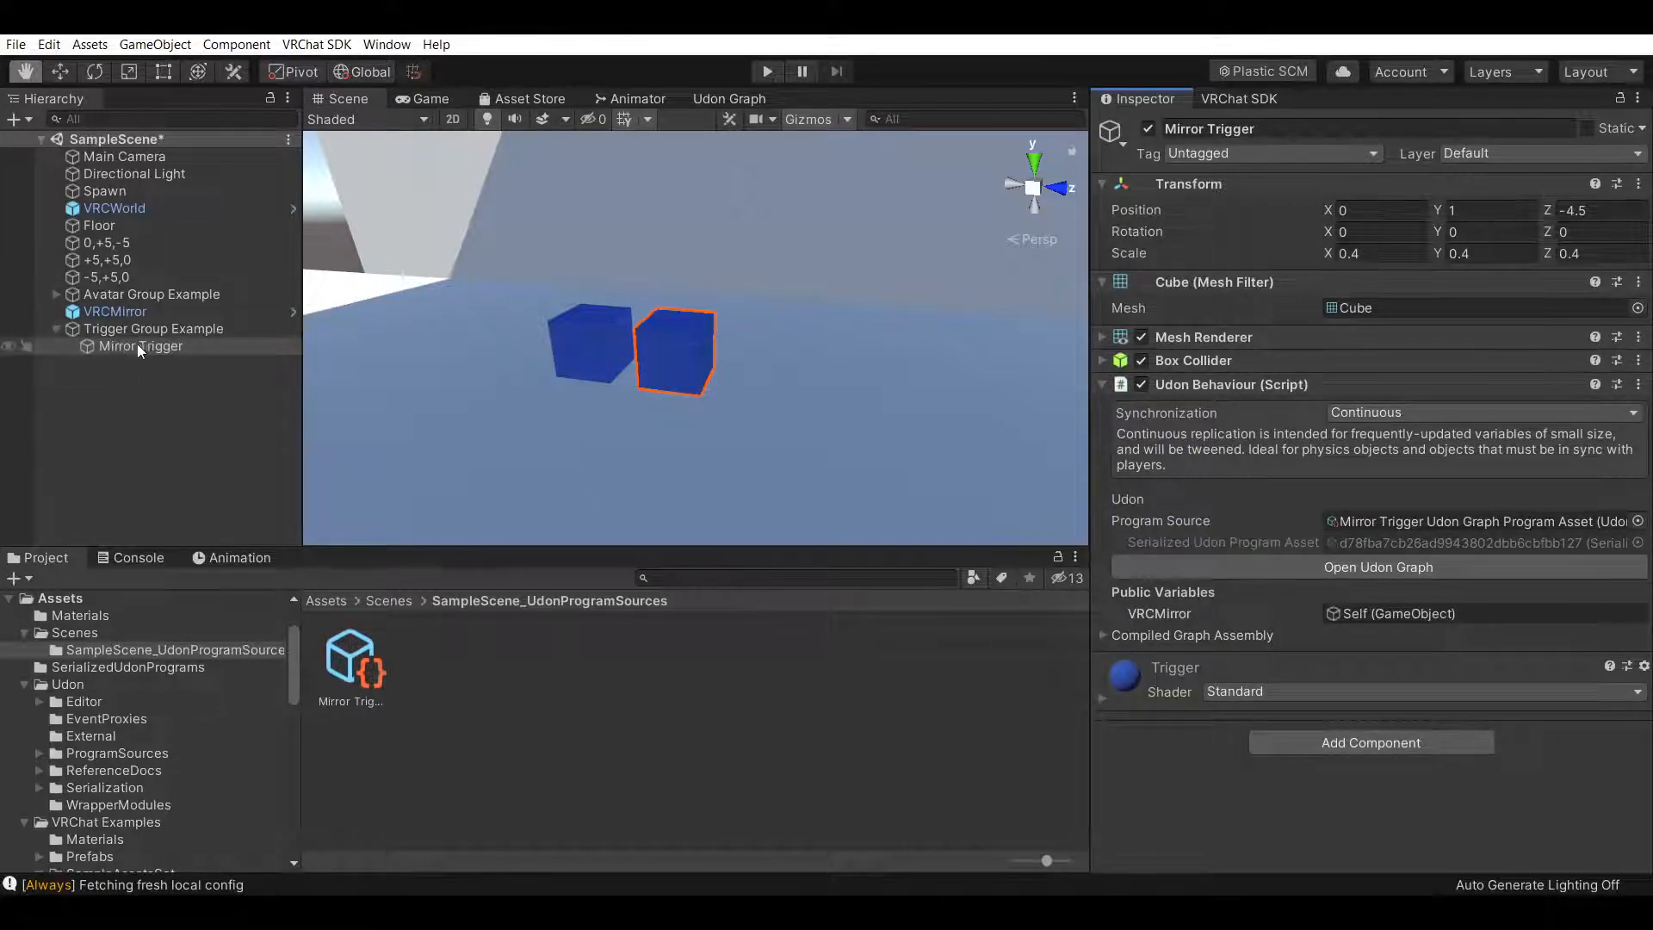
# Open the Udon graph of Mirror Trigger and add an Interact event node to the canvas
pyautogui.click(1278, 571)
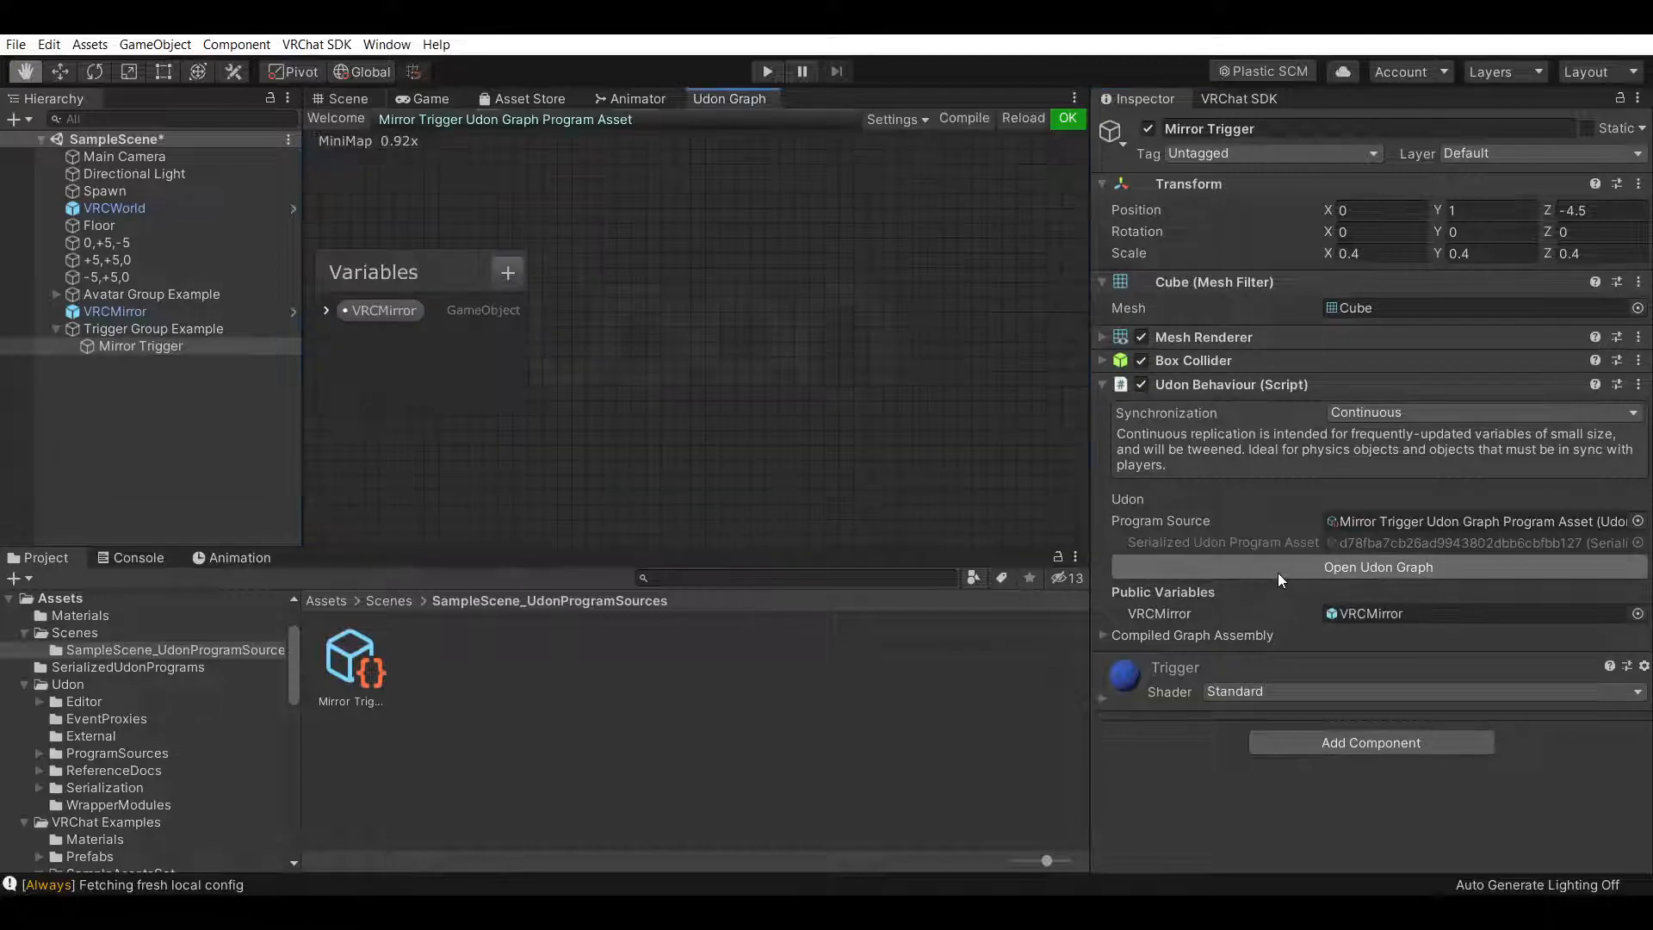
pyautogui.rightClick(620, 308)
pyautogui.click(762, 360)
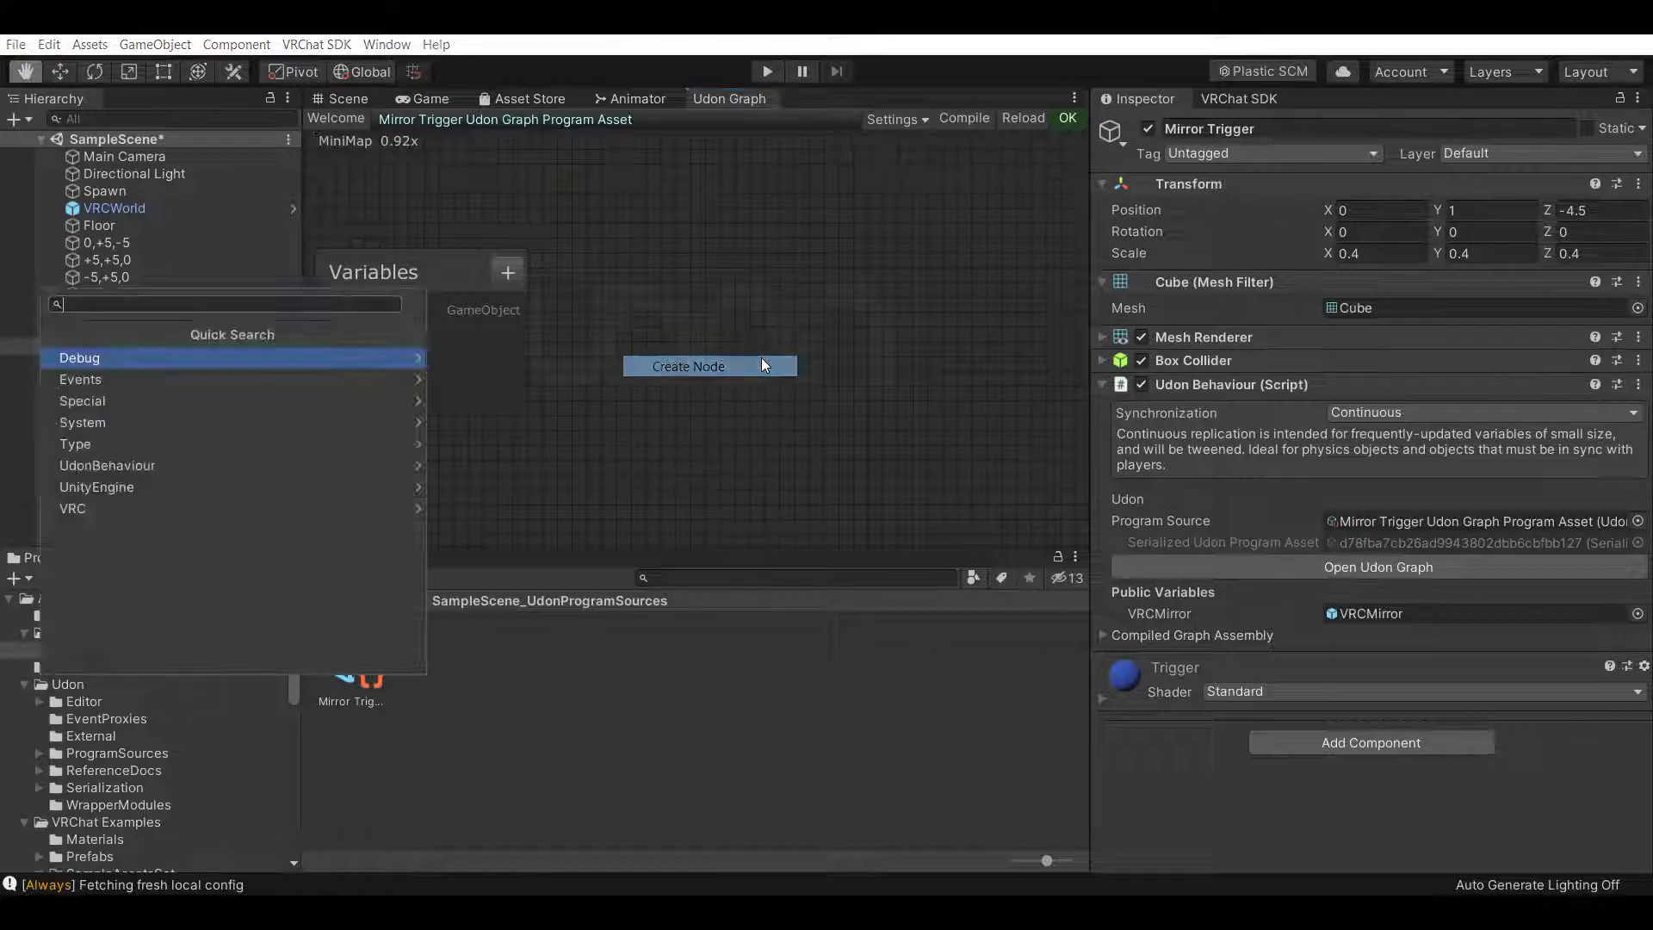
pyautogui.click(252, 378)
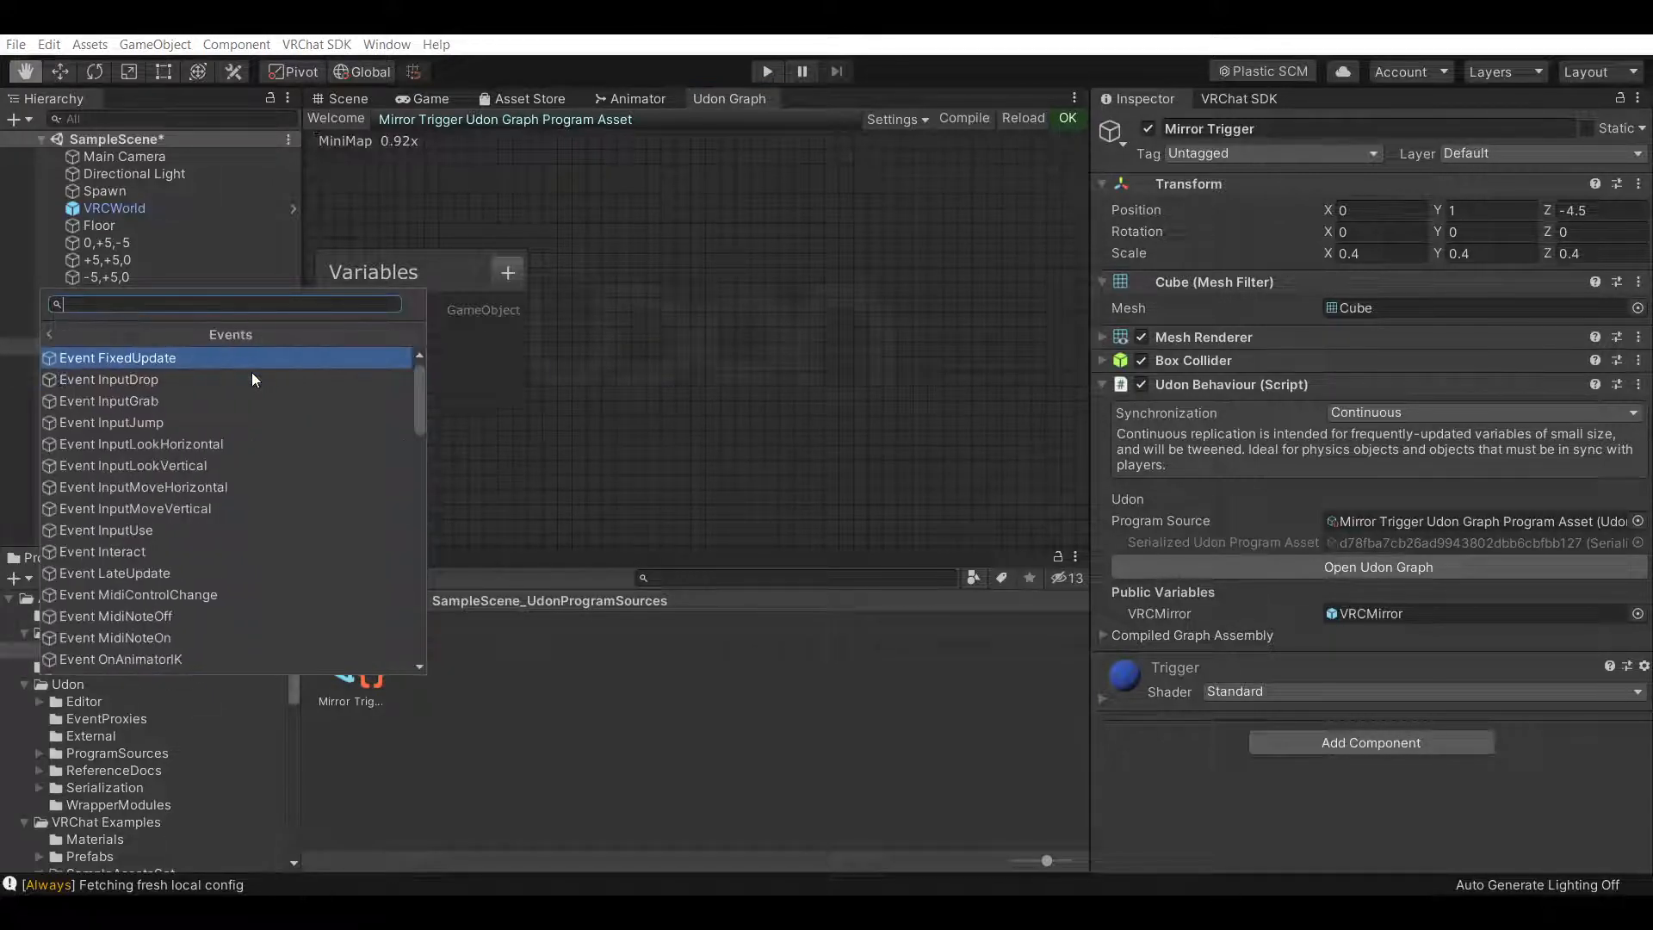
pyautogui.scroll(-1, 260, 415)
pyautogui.click(239, 477)
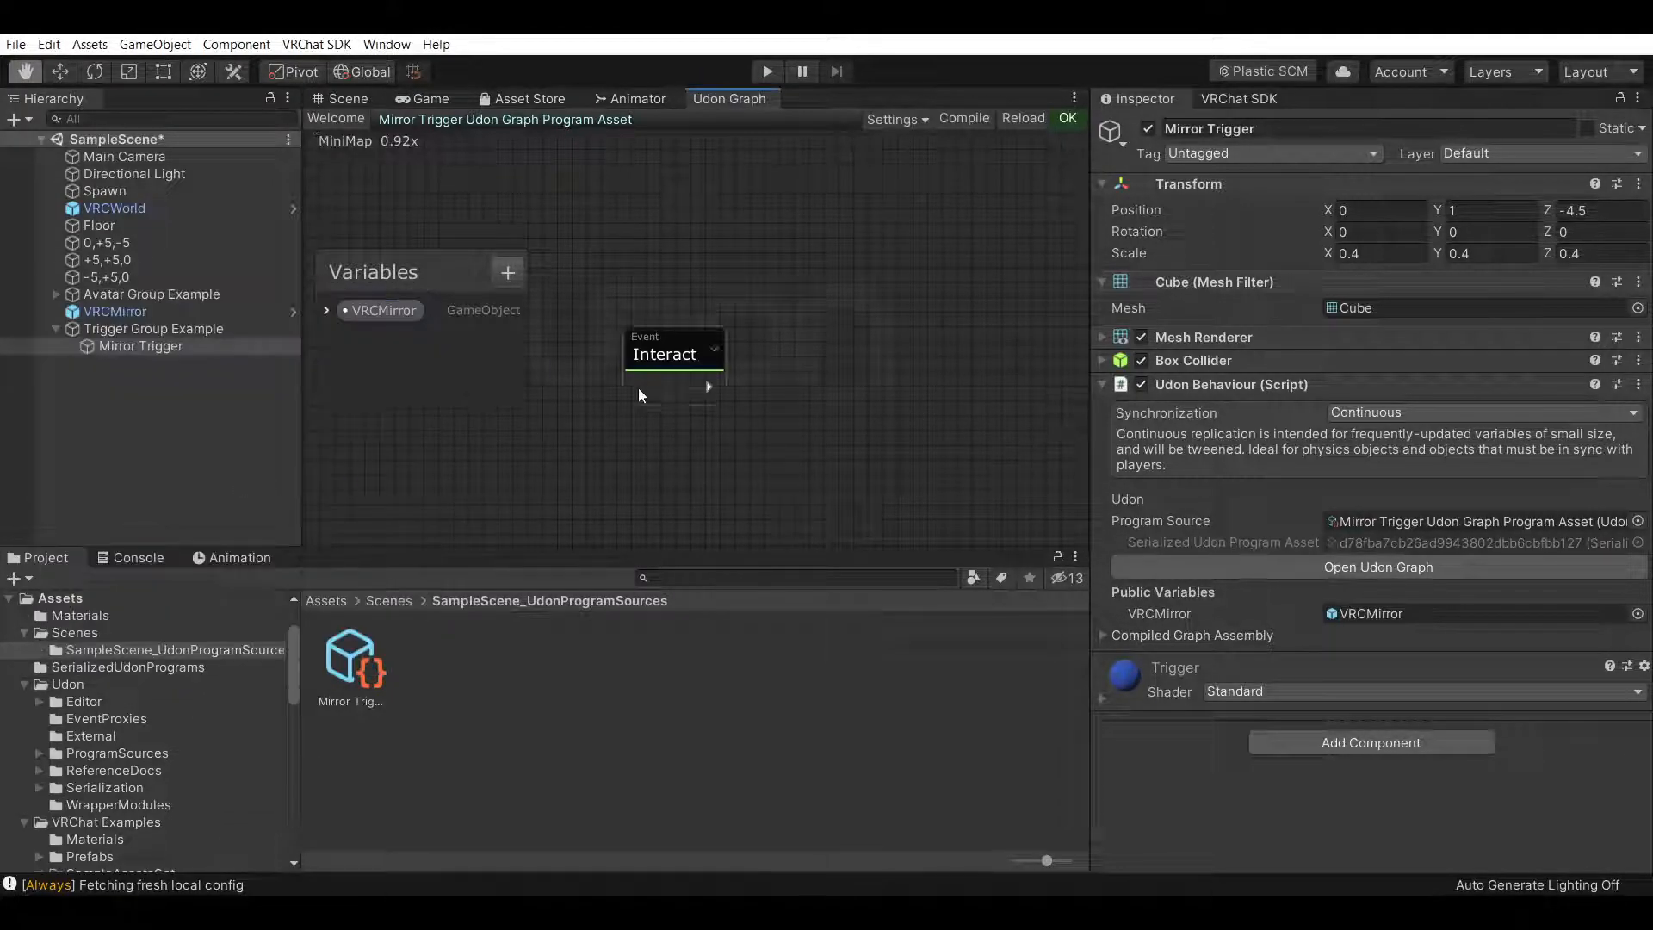
pyautogui.moveTo(667, 348); pyautogui.dragTo(644, 248)
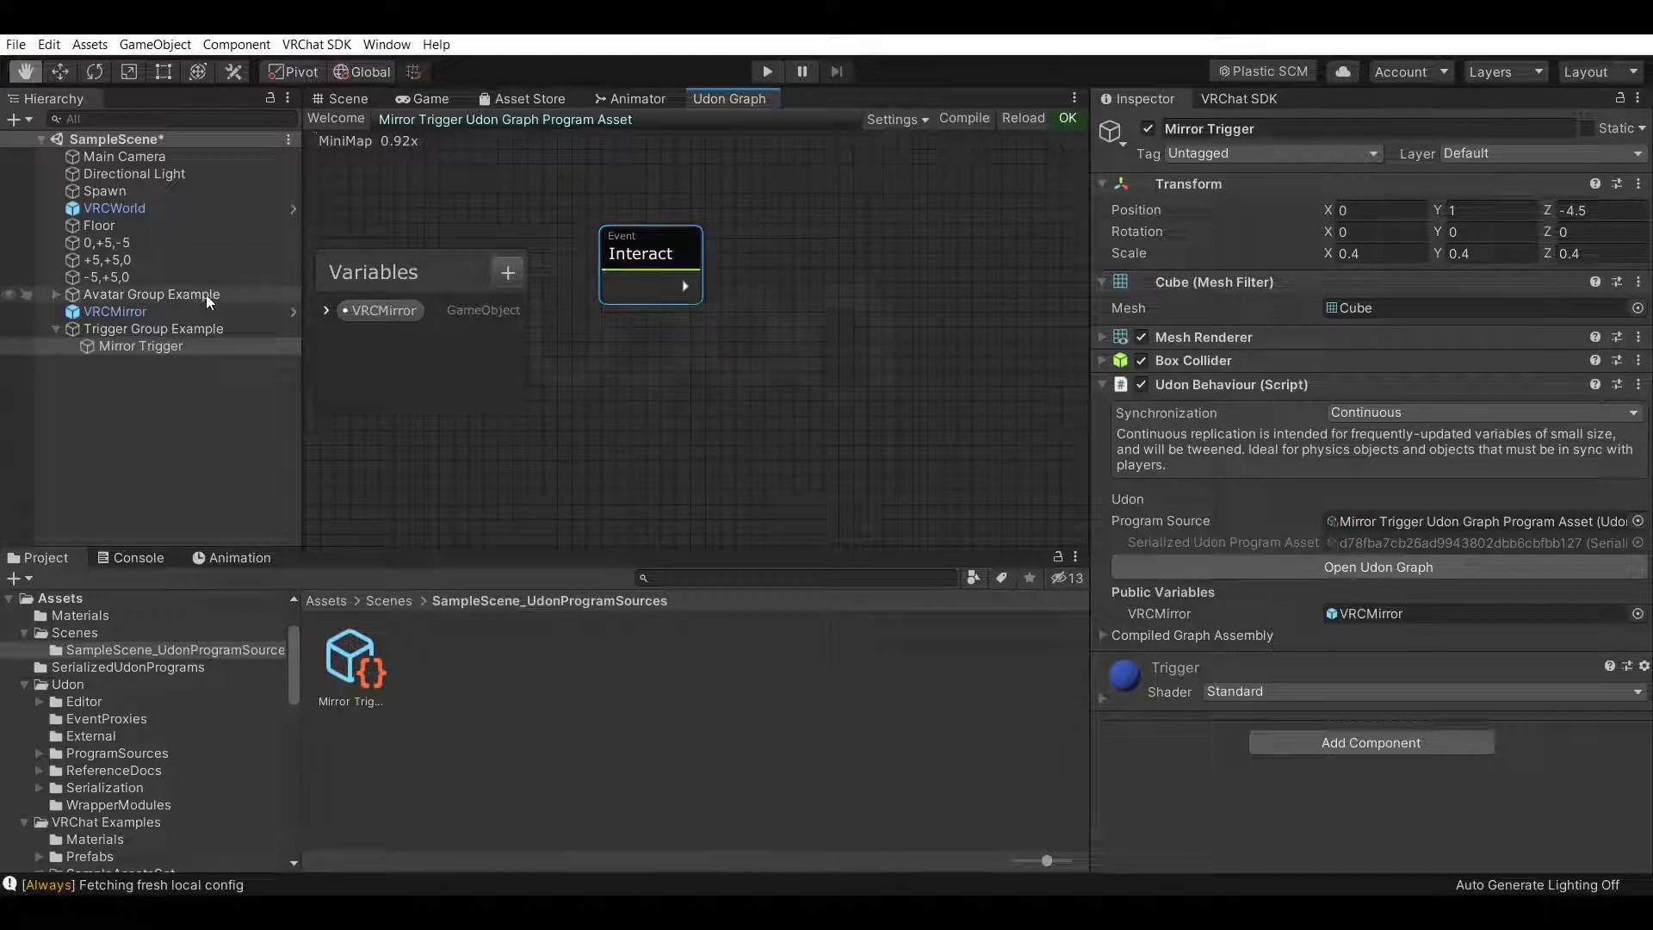
# Try dropping VRCMirror from the hierarchy into the graph and delete the resulting VRCMirror_1 node
pyautogui.moveTo(117, 310); pyautogui.dragTo(599, 329)
pyautogui.moveTo(590, 415); pyautogui.dragTo(593, 417)
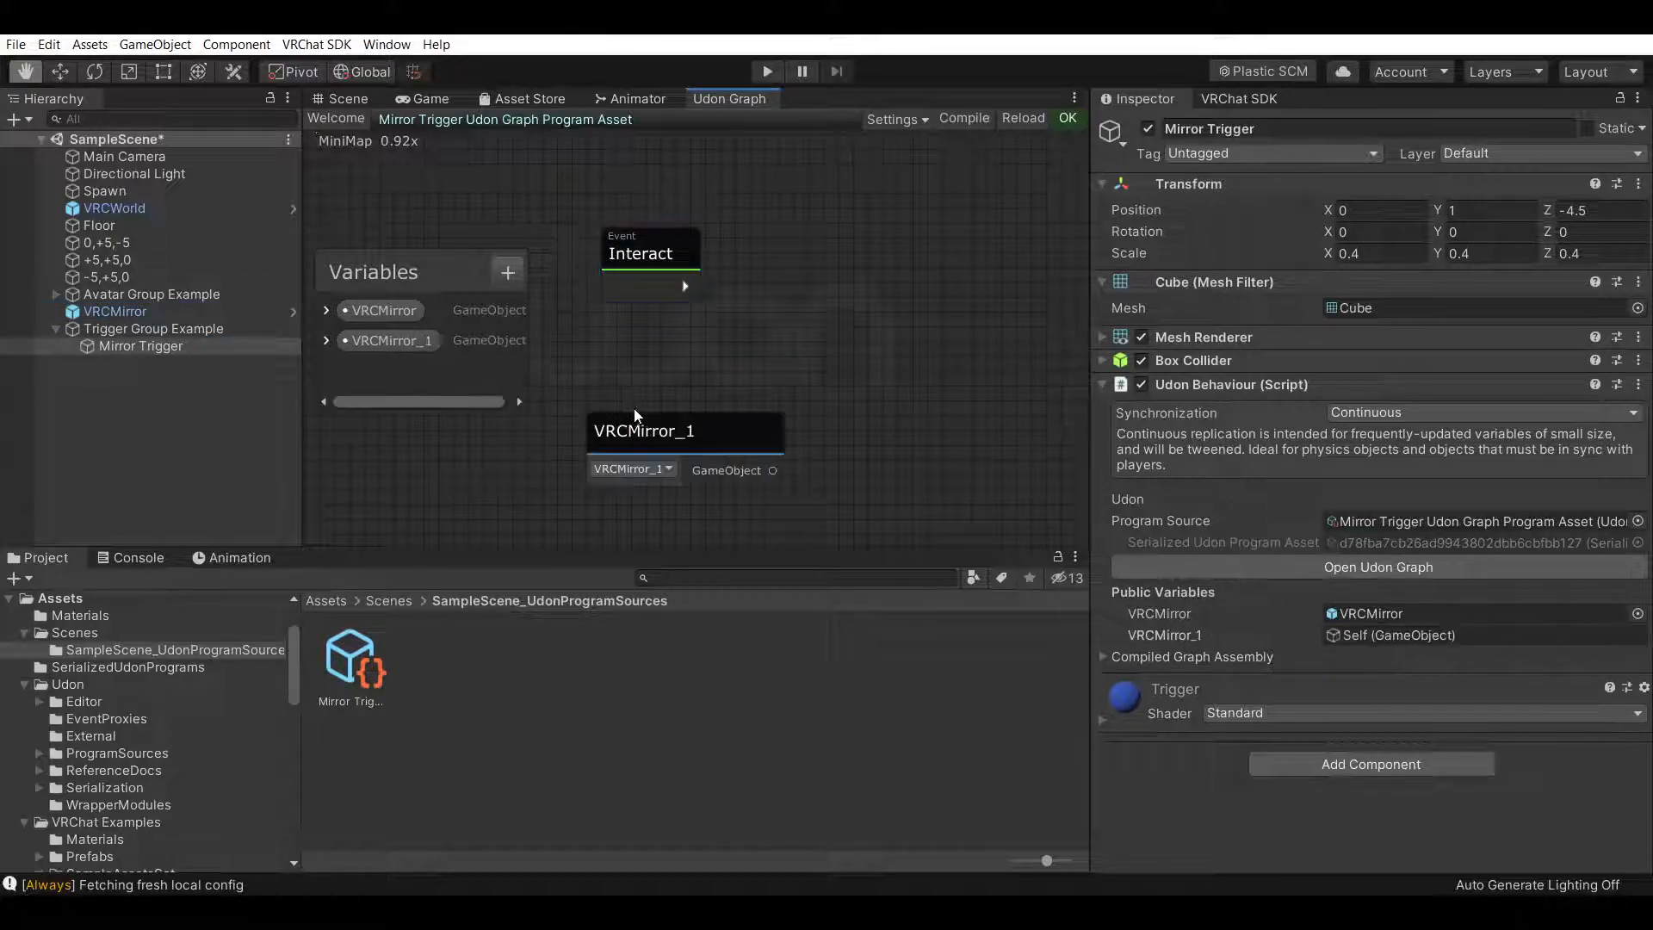
pyautogui.rightClick(690, 434)
pyautogui.click(734, 580)
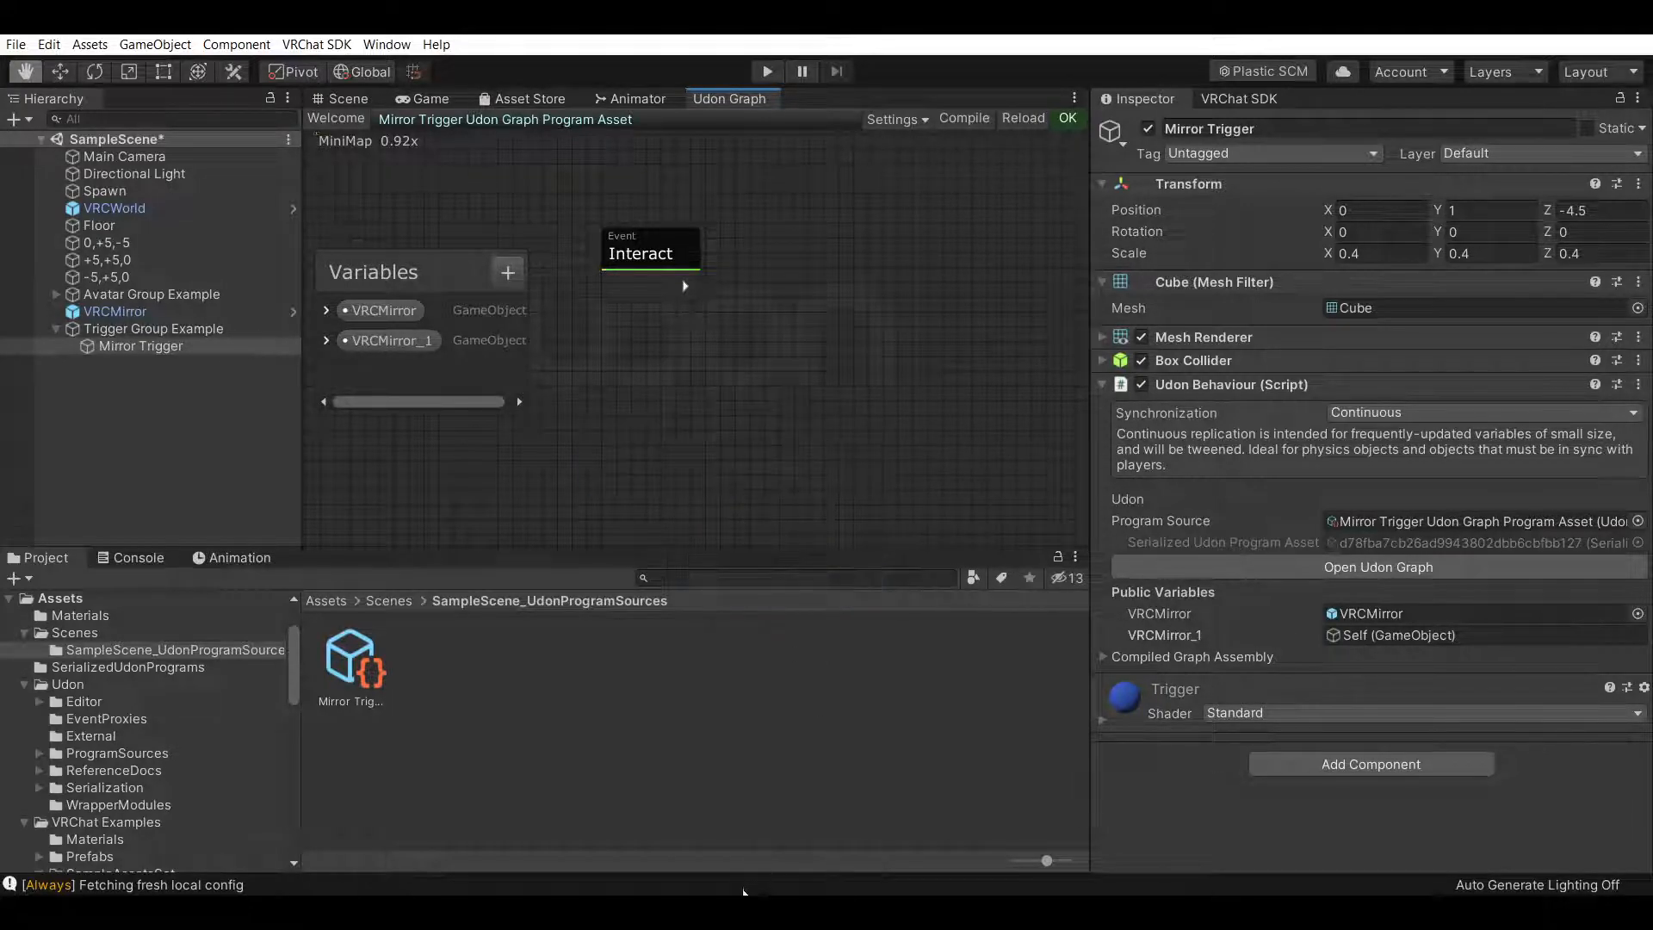
pyautogui.click(748, 911)
pyautogui.click(1645, 755)
pyautogui.click(1640, 755)
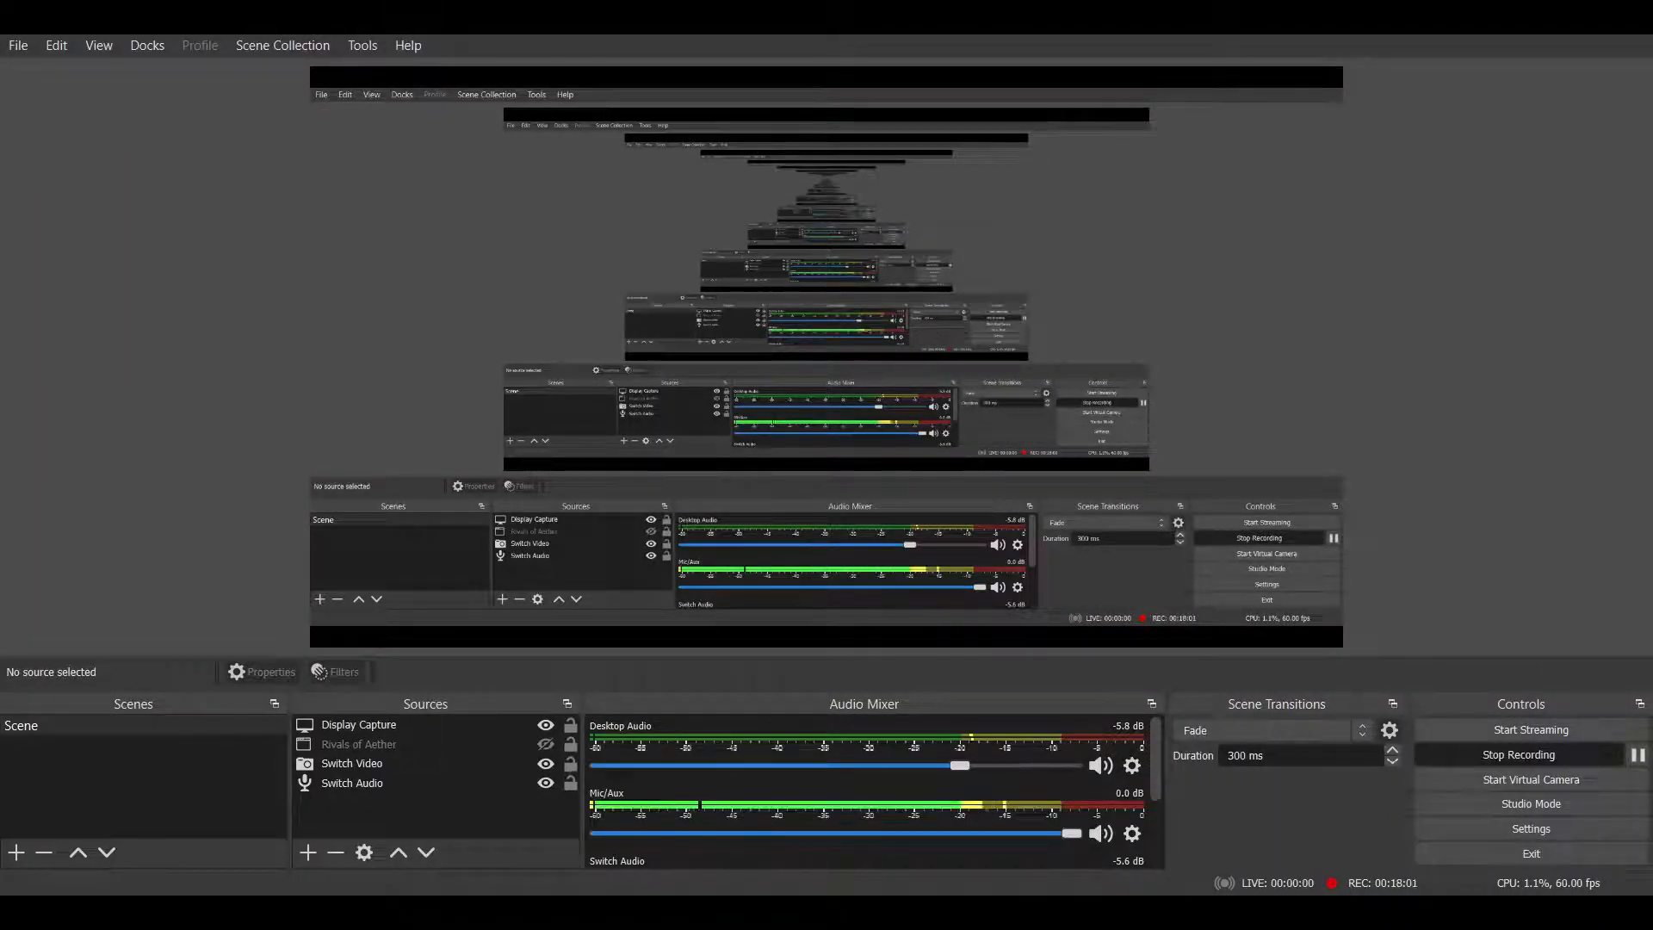
pyautogui.click(1534, 14)
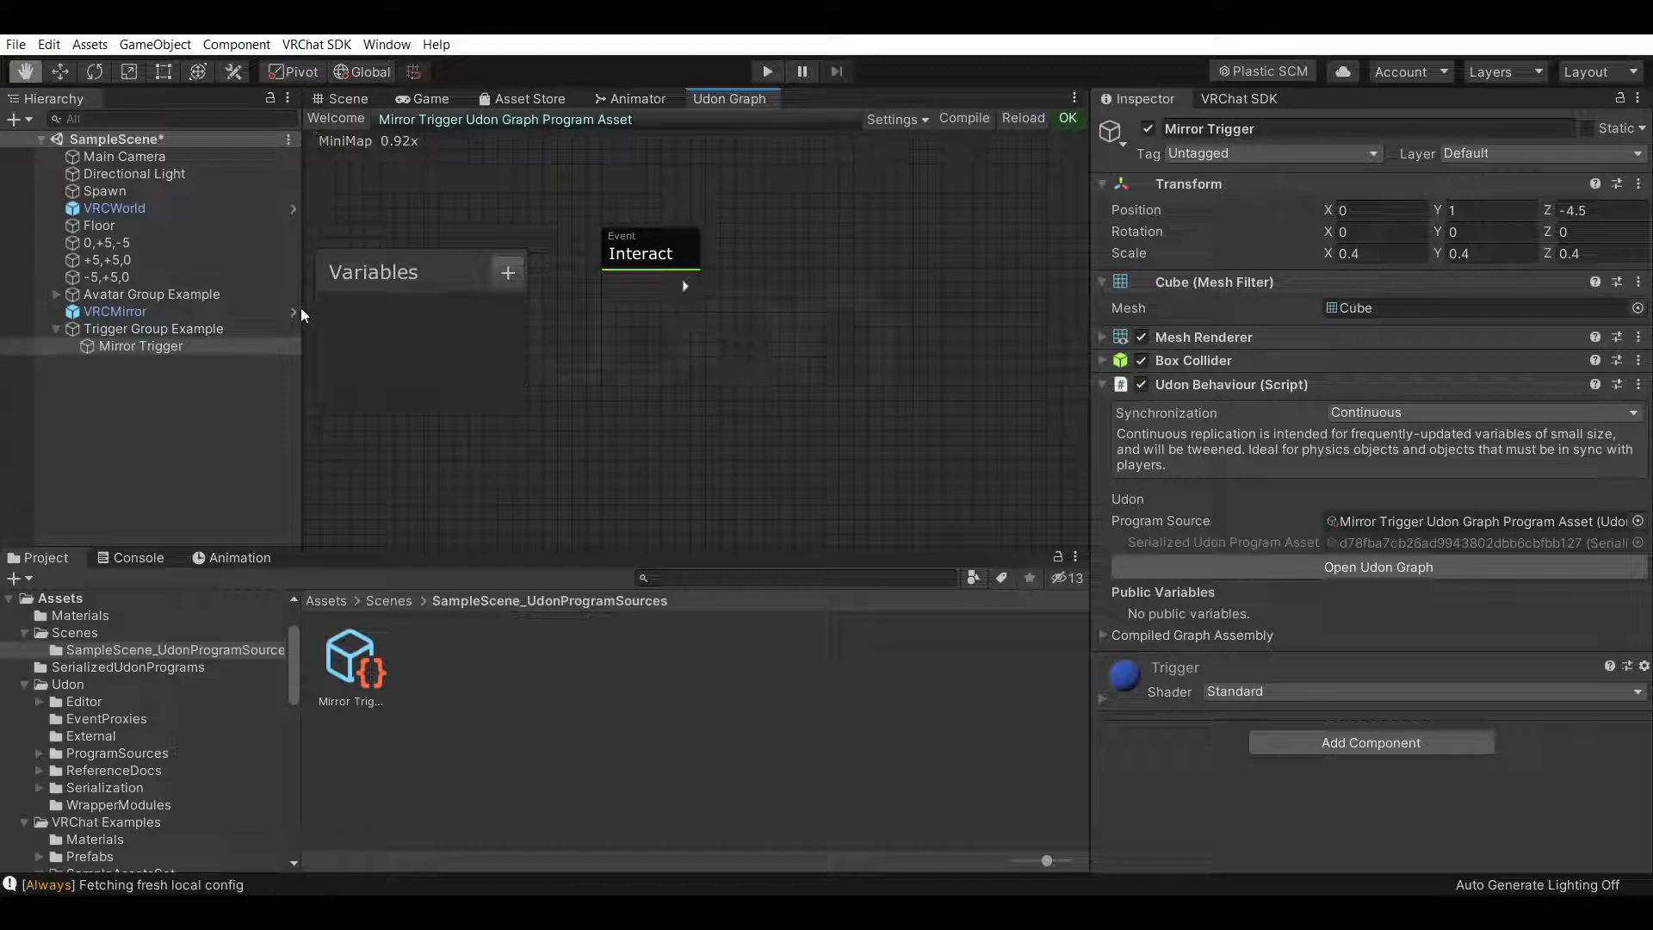
# Drag VRCMirror from the hierarchy into the graph to create a VRCMirror variable node
pyautogui.moveTo(127, 312); pyautogui.dragTo(436, 363)
pyautogui.moveTo(399, 275); pyautogui.dragTo(389, 173)
pyautogui.moveTo(512, 369); pyautogui.dragTo(504, 369)
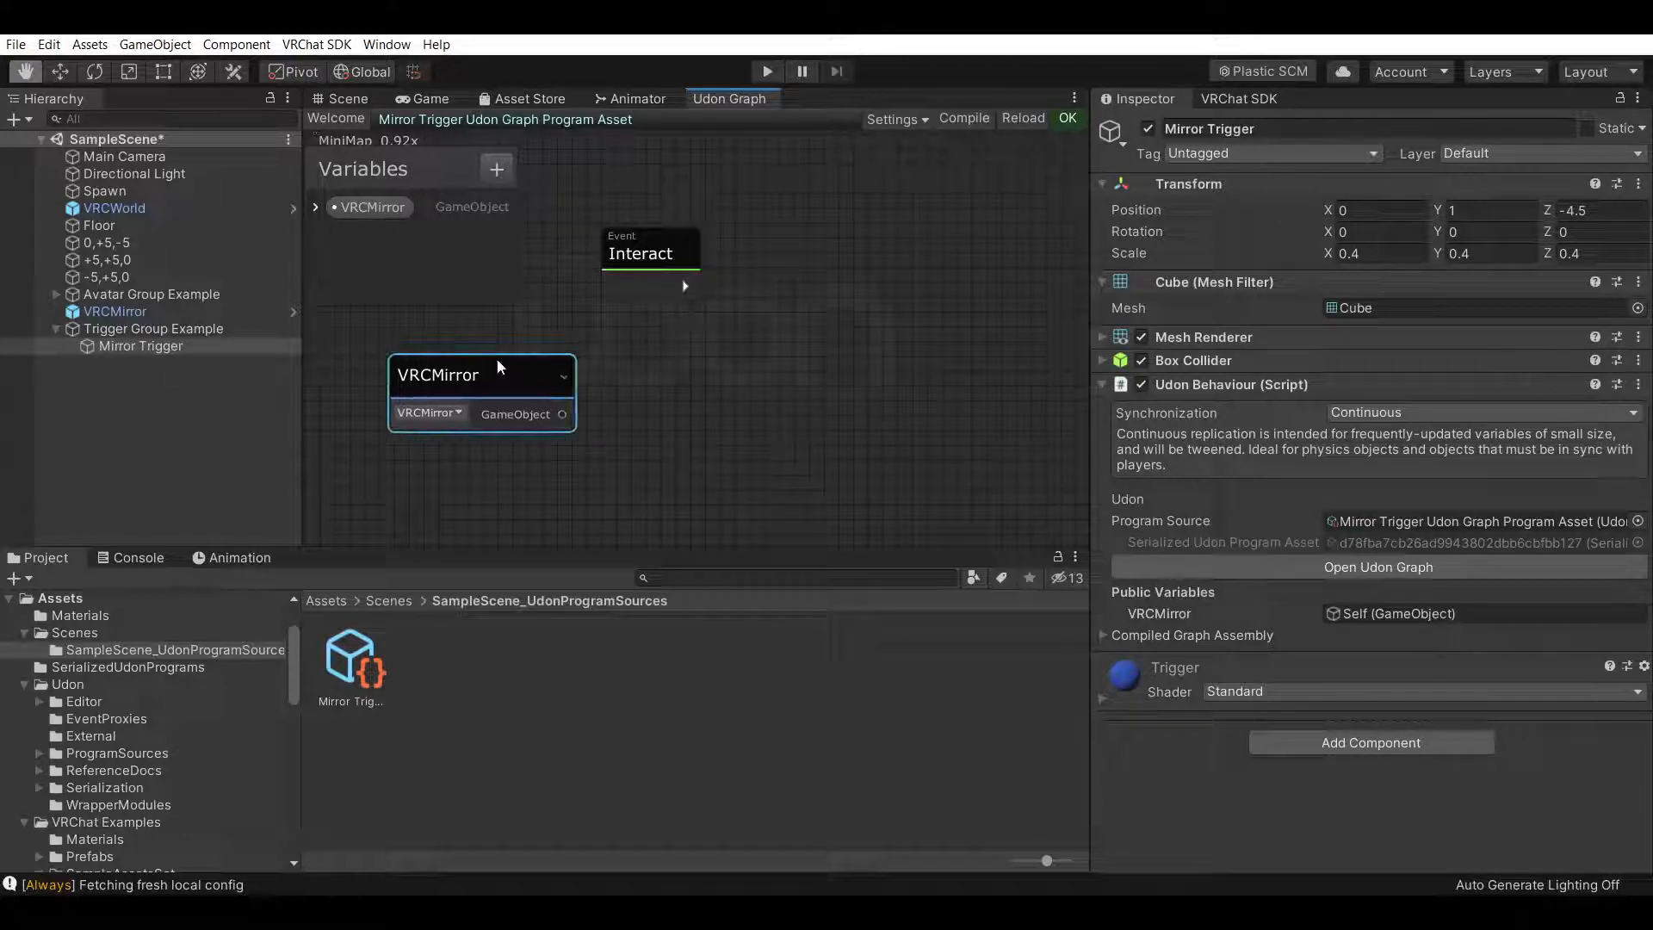
# Add a GameObject.SetActive node fed by the VRCMirror output and connect the Interact event's flow to it
pyautogui.moveTo(675, 288); pyautogui.dragTo(755, 314)
pyautogui.moveTo(490, 378); pyautogui.dragTo(458, 343)
pyautogui.moveTo(767, 313); pyautogui.dragTo(873, 370)
pyautogui.moveTo(542, 394); pyautogui.dragTo(879, 382)
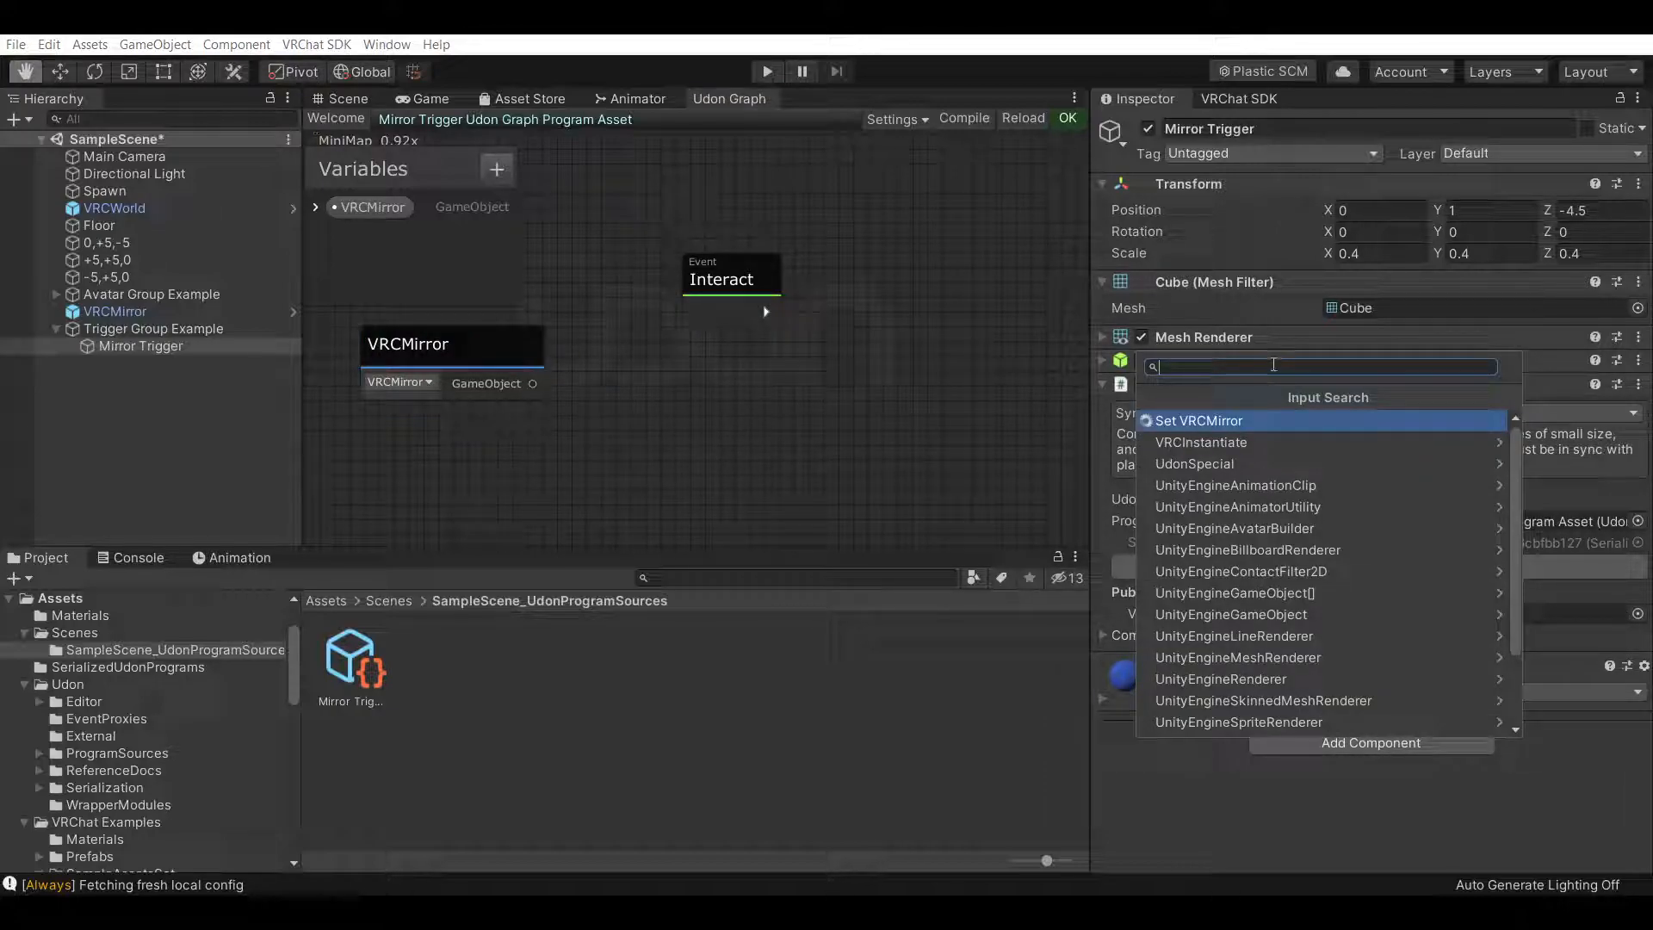
pyautogui.write('set act')
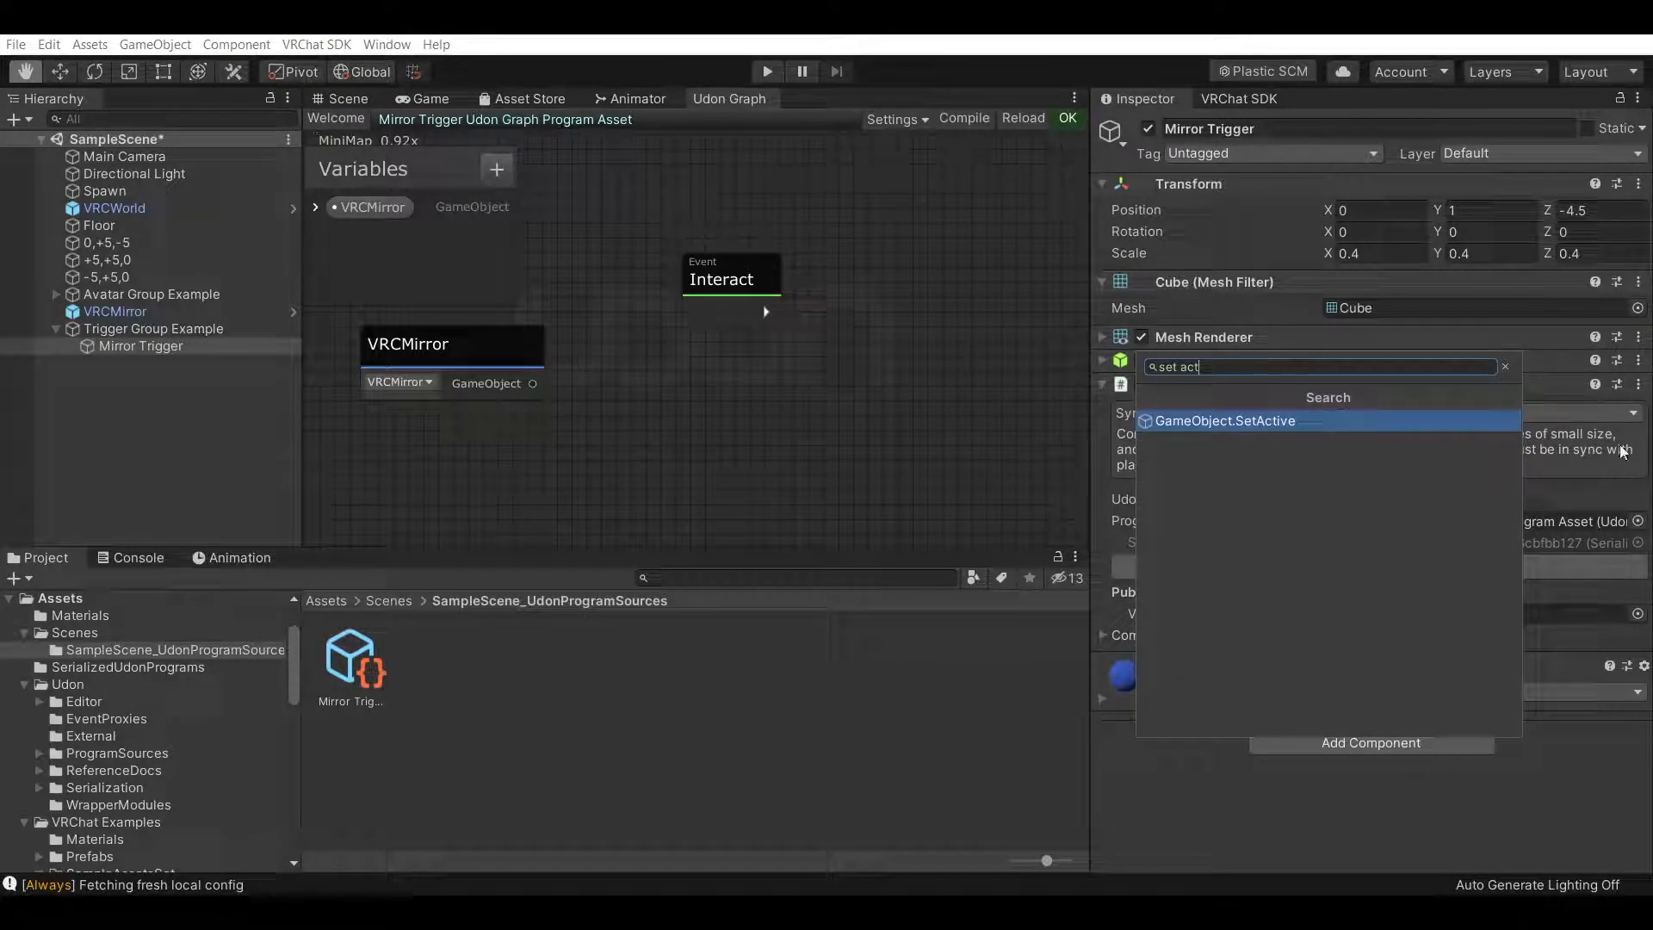
pyautogui.click(1259, 422)
pyautogui.moveTo(874, 421); pyautogui.dragTo(911, 320)
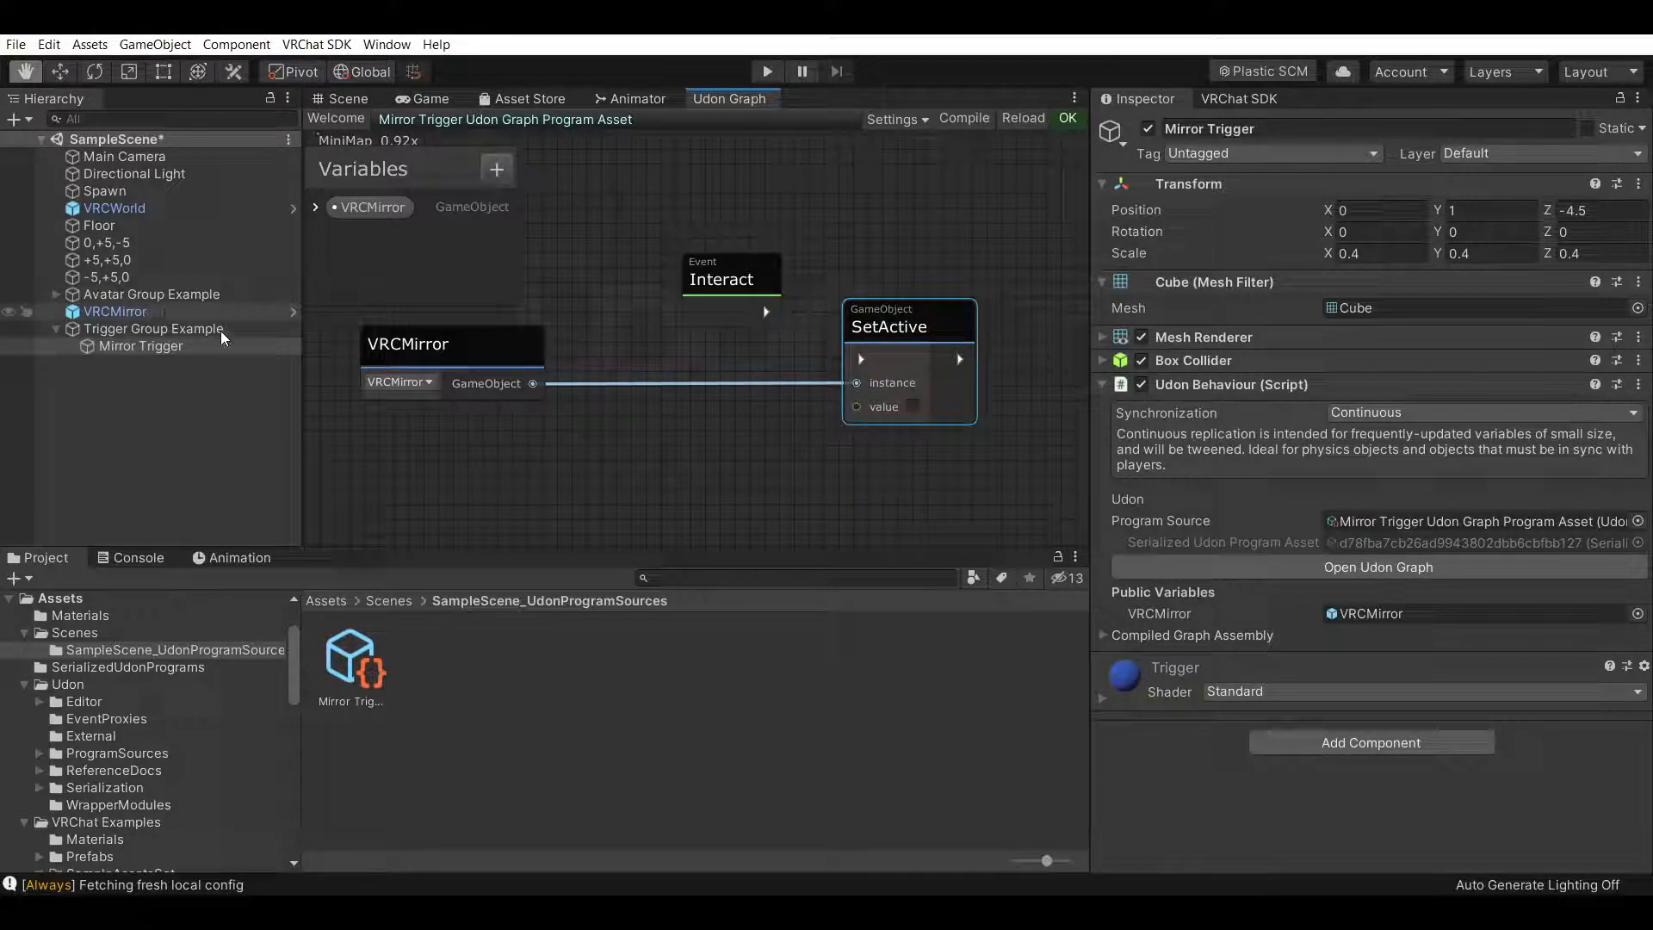
pyautogui.moveTo(757, 314); pyautogui.dragTo(854, 358)
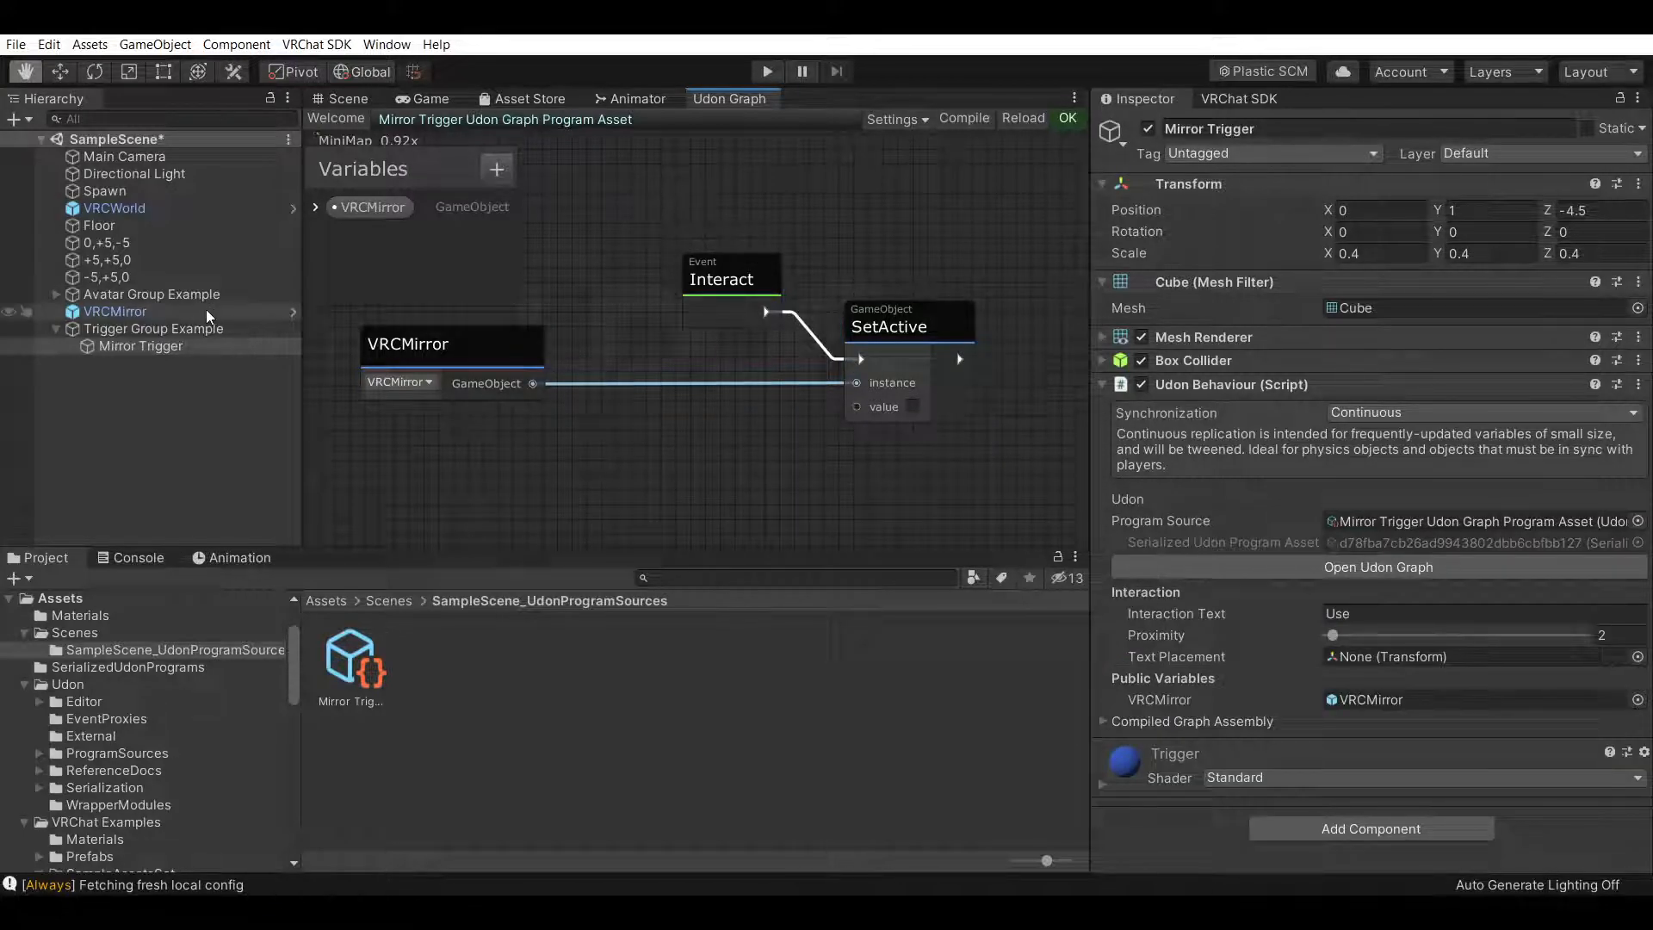
# Deactivate the VRCMirror object and reselect Mirror Trigger
pyautogui.click(115, 310)
pyautogui.click(1149, 131)
pyautogui.click(215, 344)
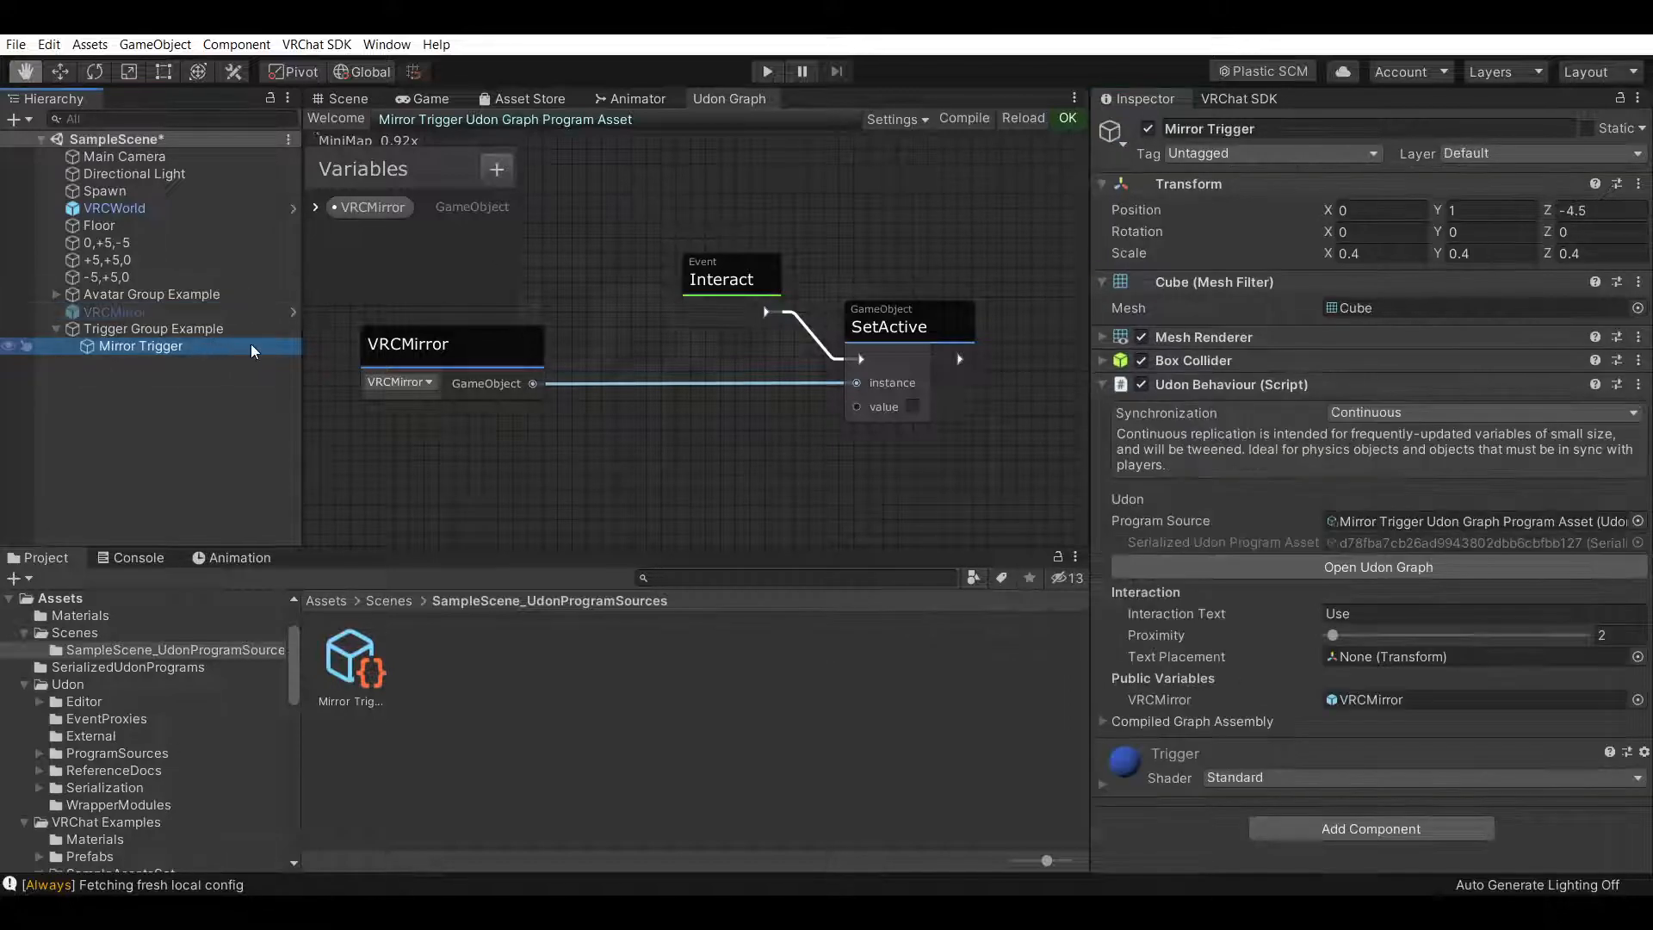
# Add a GameObject get activeSelf node whose instance comes from the VRCMirror output
pyautogui.click(544, 384)
pyautogui.moveTo(544, 384); pyautogui.dragTo(592, 391)
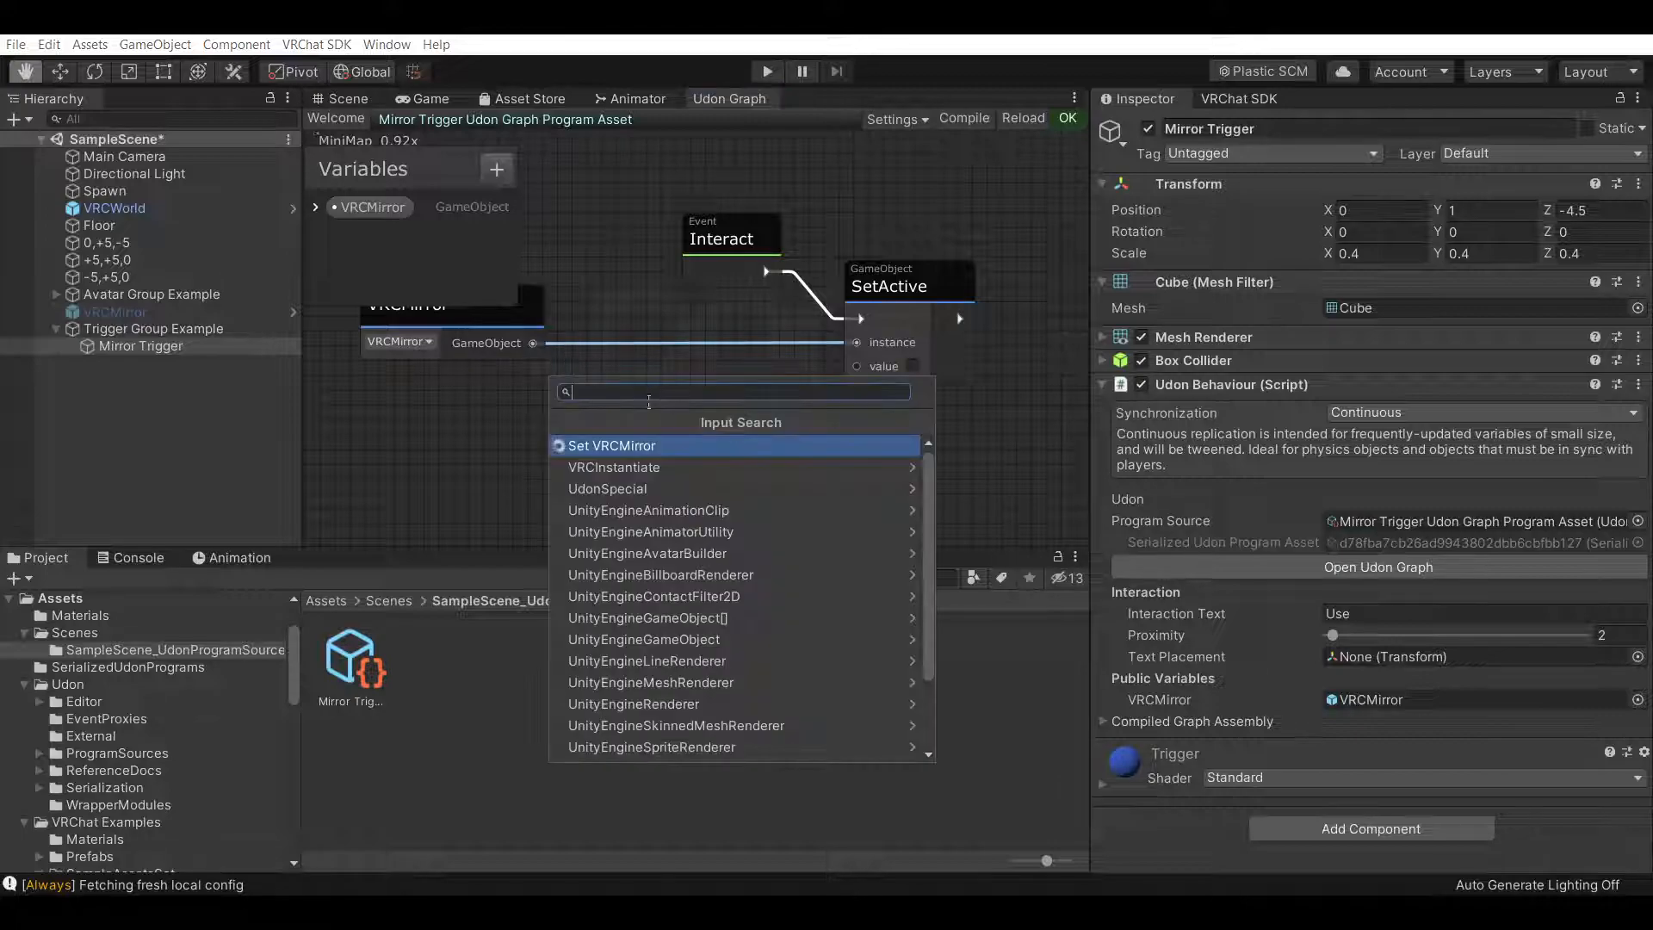
pyautogui.write('get')
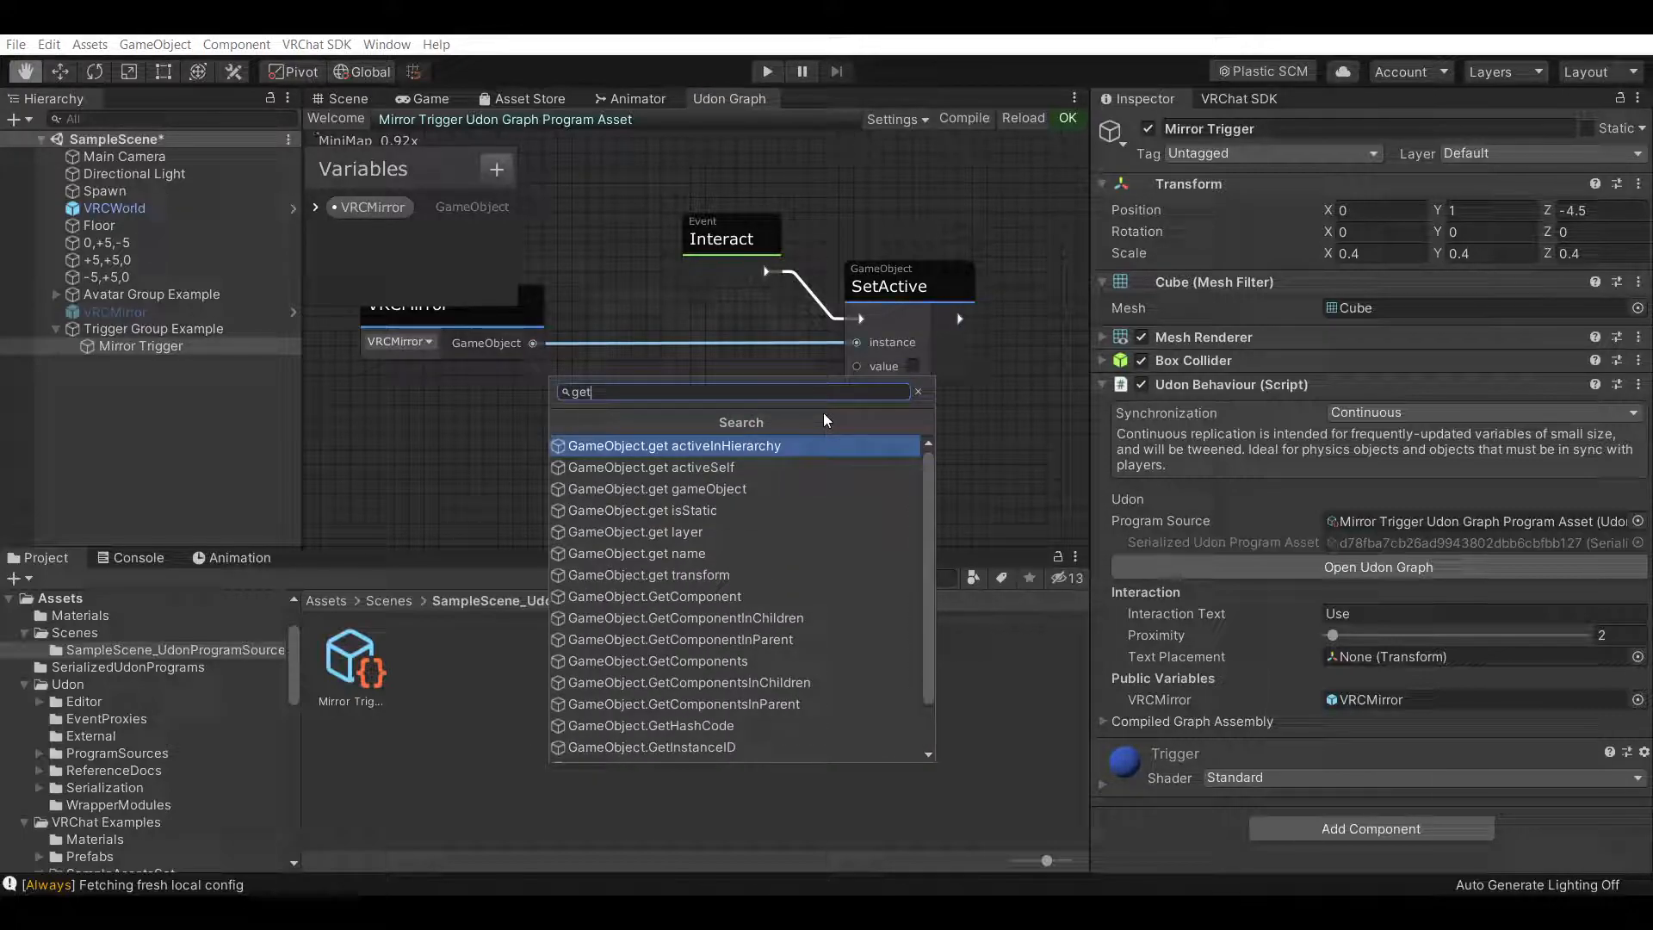
pyautogui.click(761, 465)
pyautogui.moveTo(723, 440); pyautogui.dragTo(669, 395)
pyautogui.scroll(-5, 801, 499)
pyautogui.scroll(5, 647, 360)
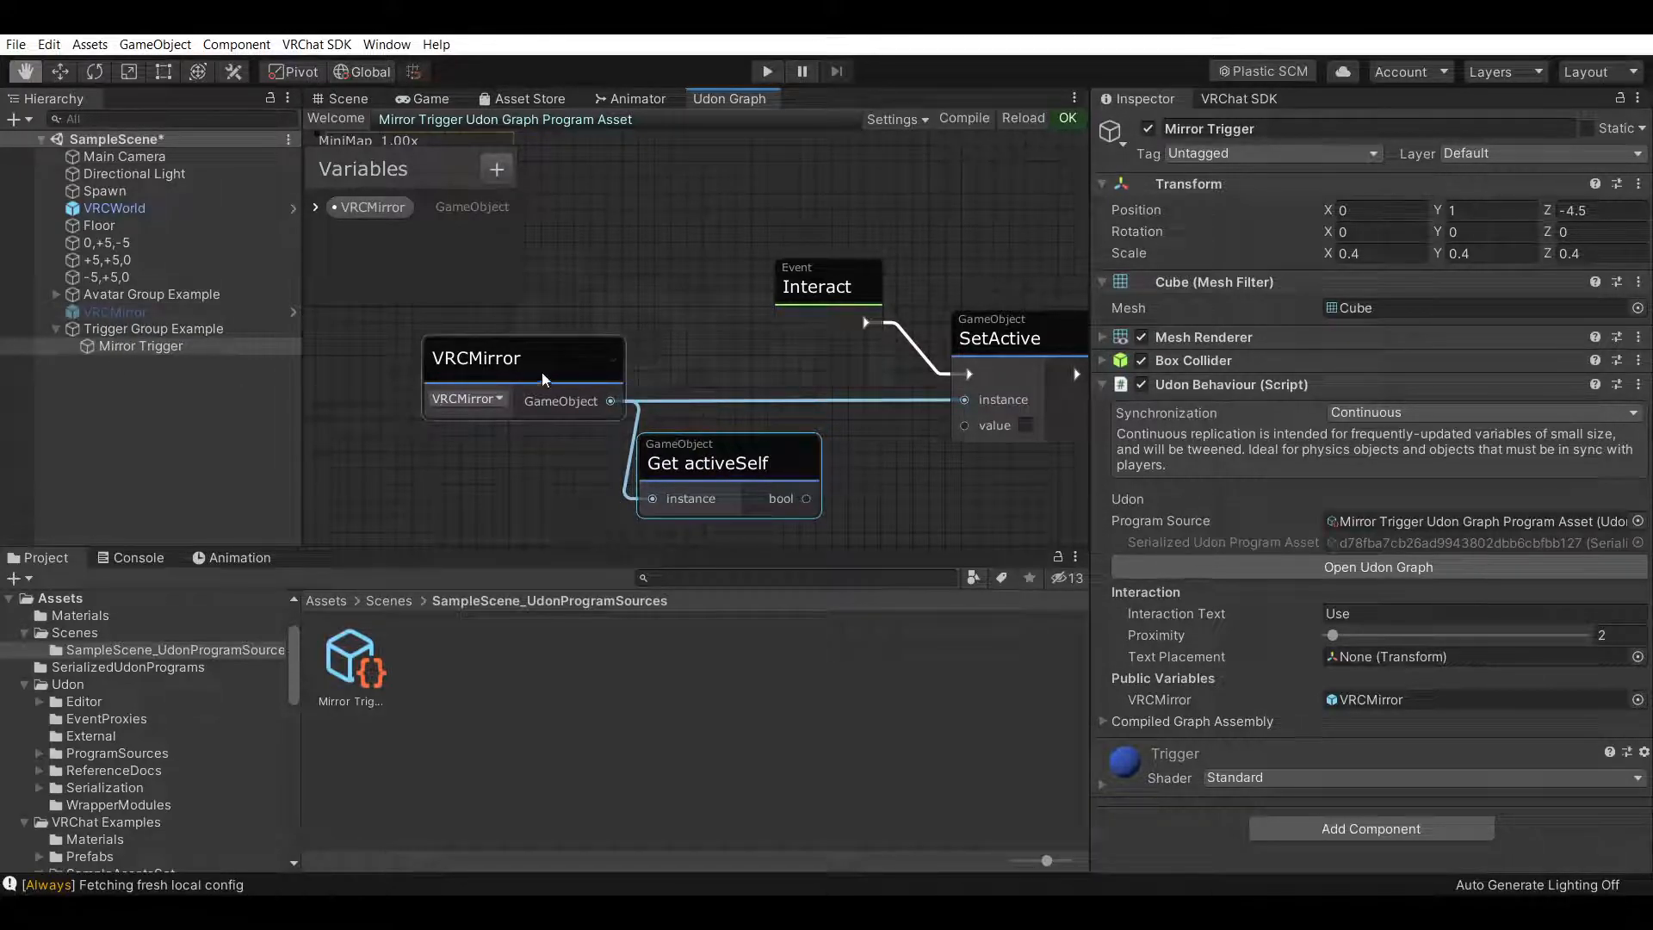
# Add a Boolean.UnaryNegation node fed by the activeSelf bool output
pyautogui.moveTo(538, 375); pyautogui.dragTo(448, 369)
pyautogui.moveTo(703, 446); pyautogui.dragTo(633, 425)
pyautogui.moveTo(742, 487); pyautogui.dragTo(787, 408)
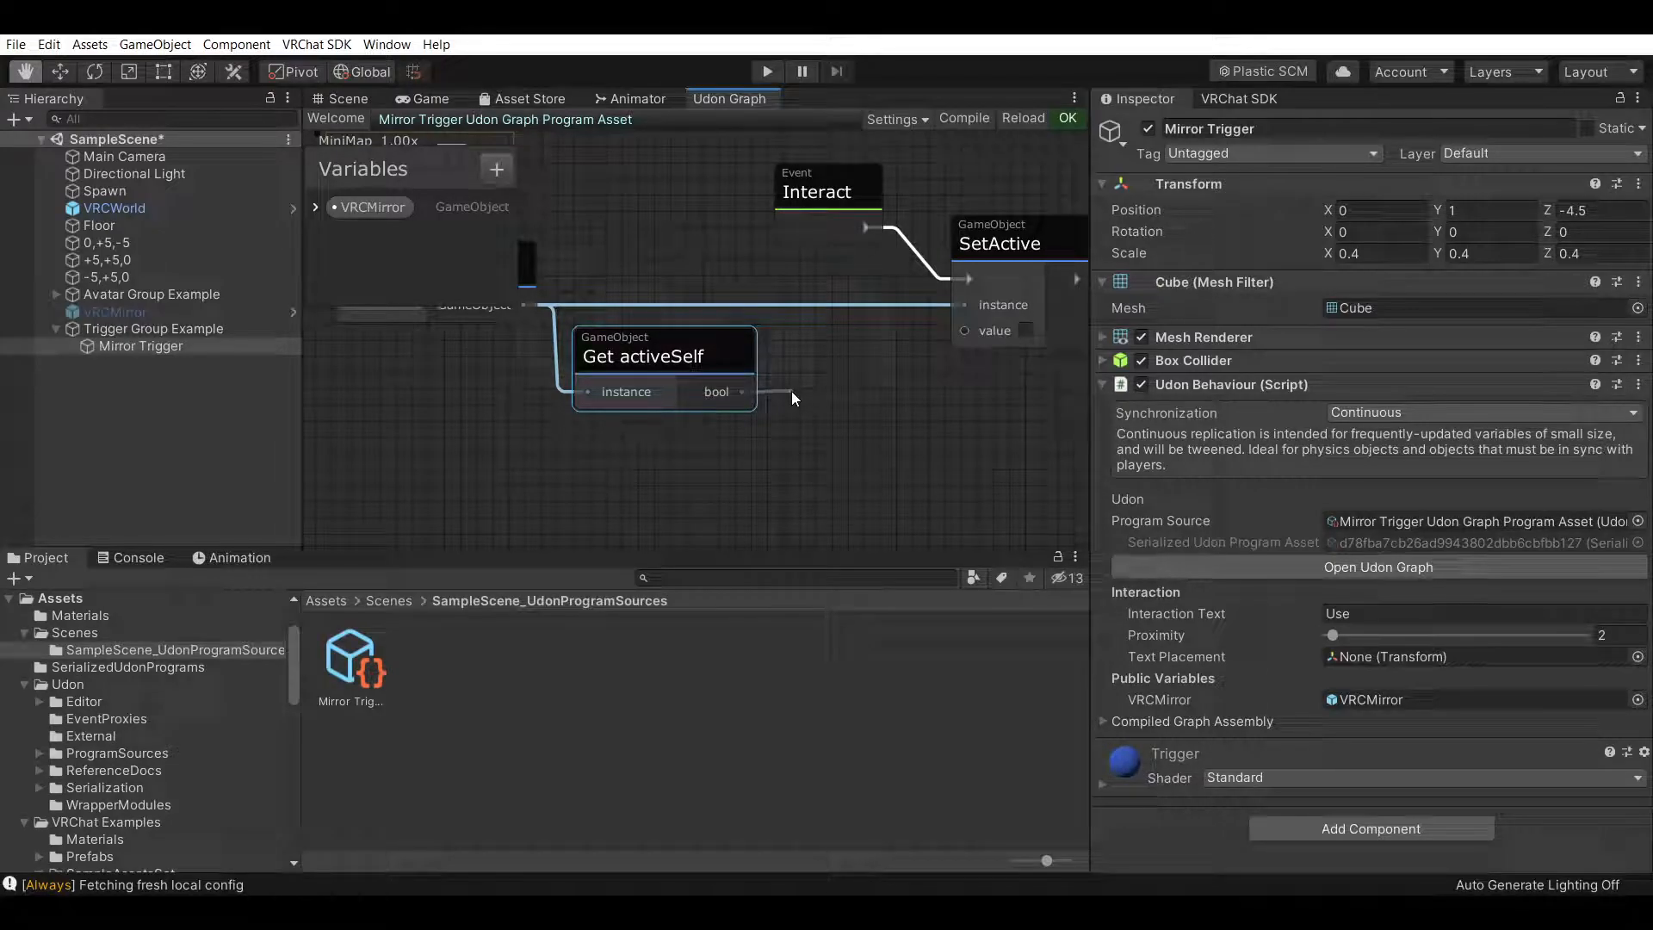
pyautogui.moveTo(808, 389); pyautogui.dragTo(807, 391)
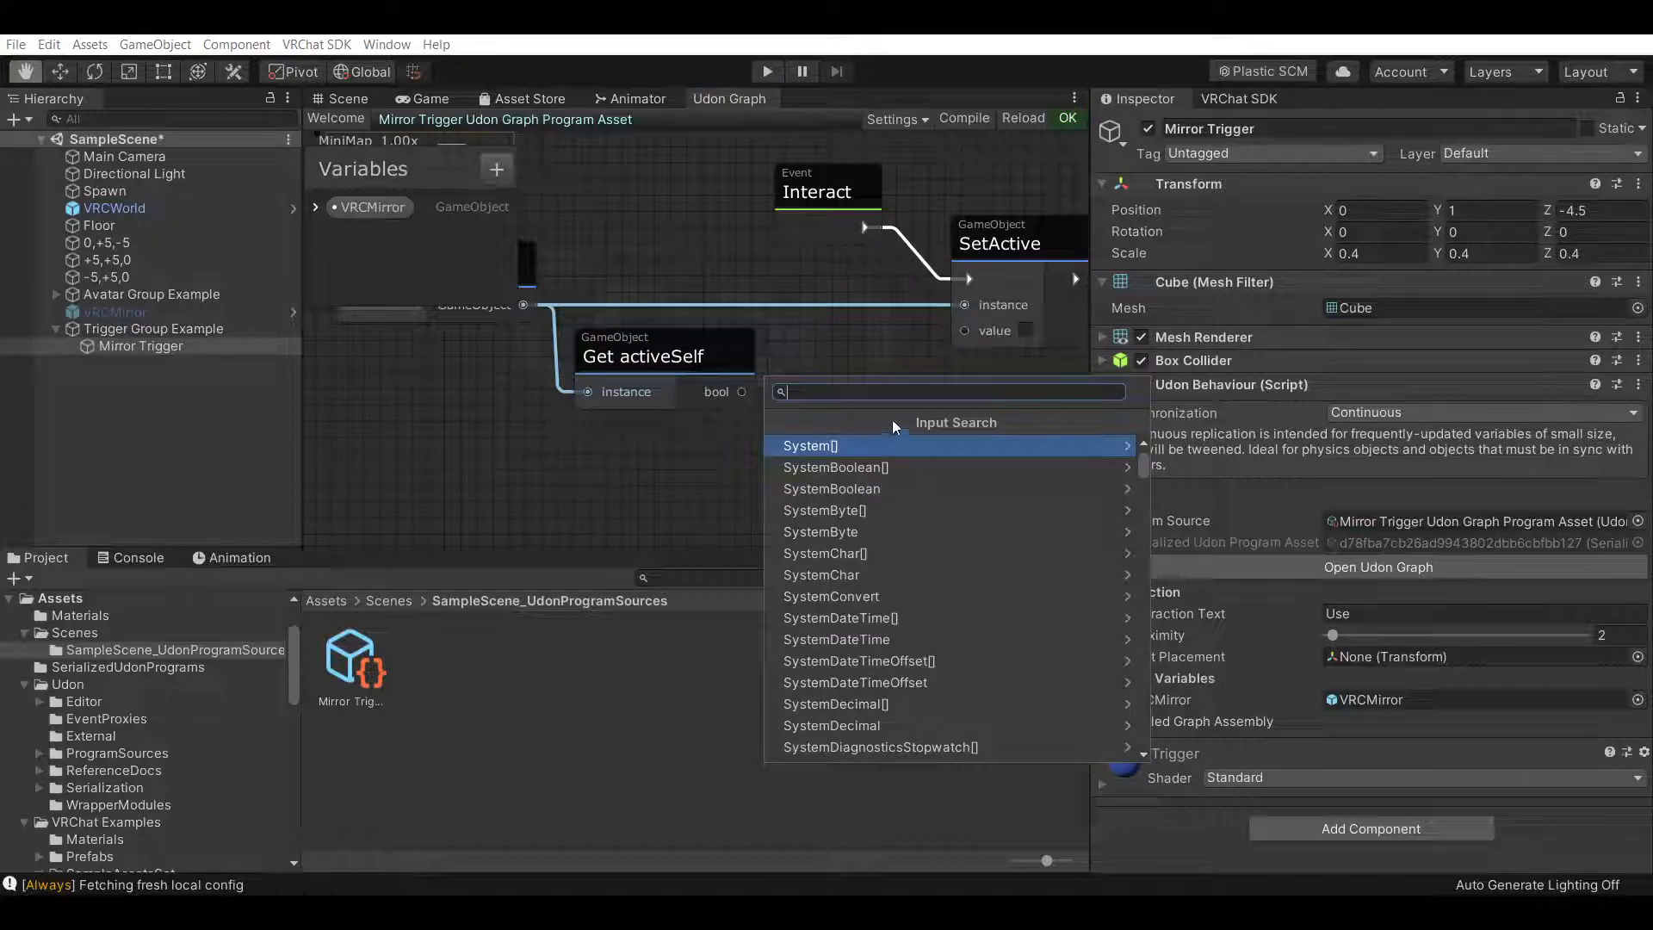
pyautogui.write('un')
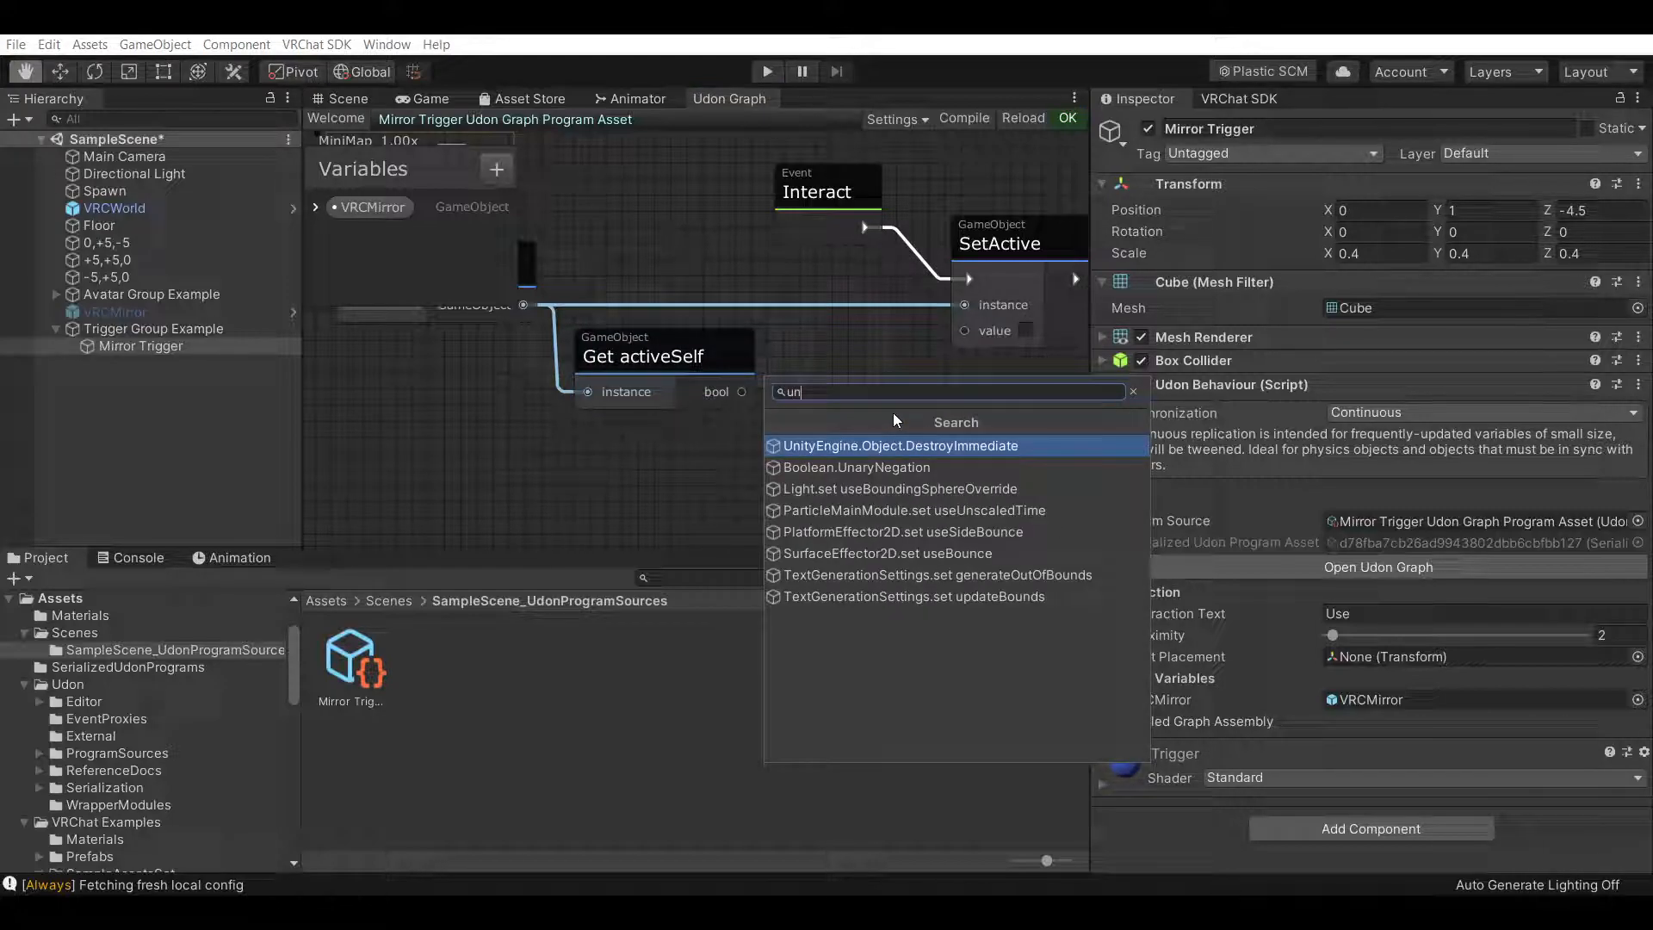
pyautogui.write('ary')
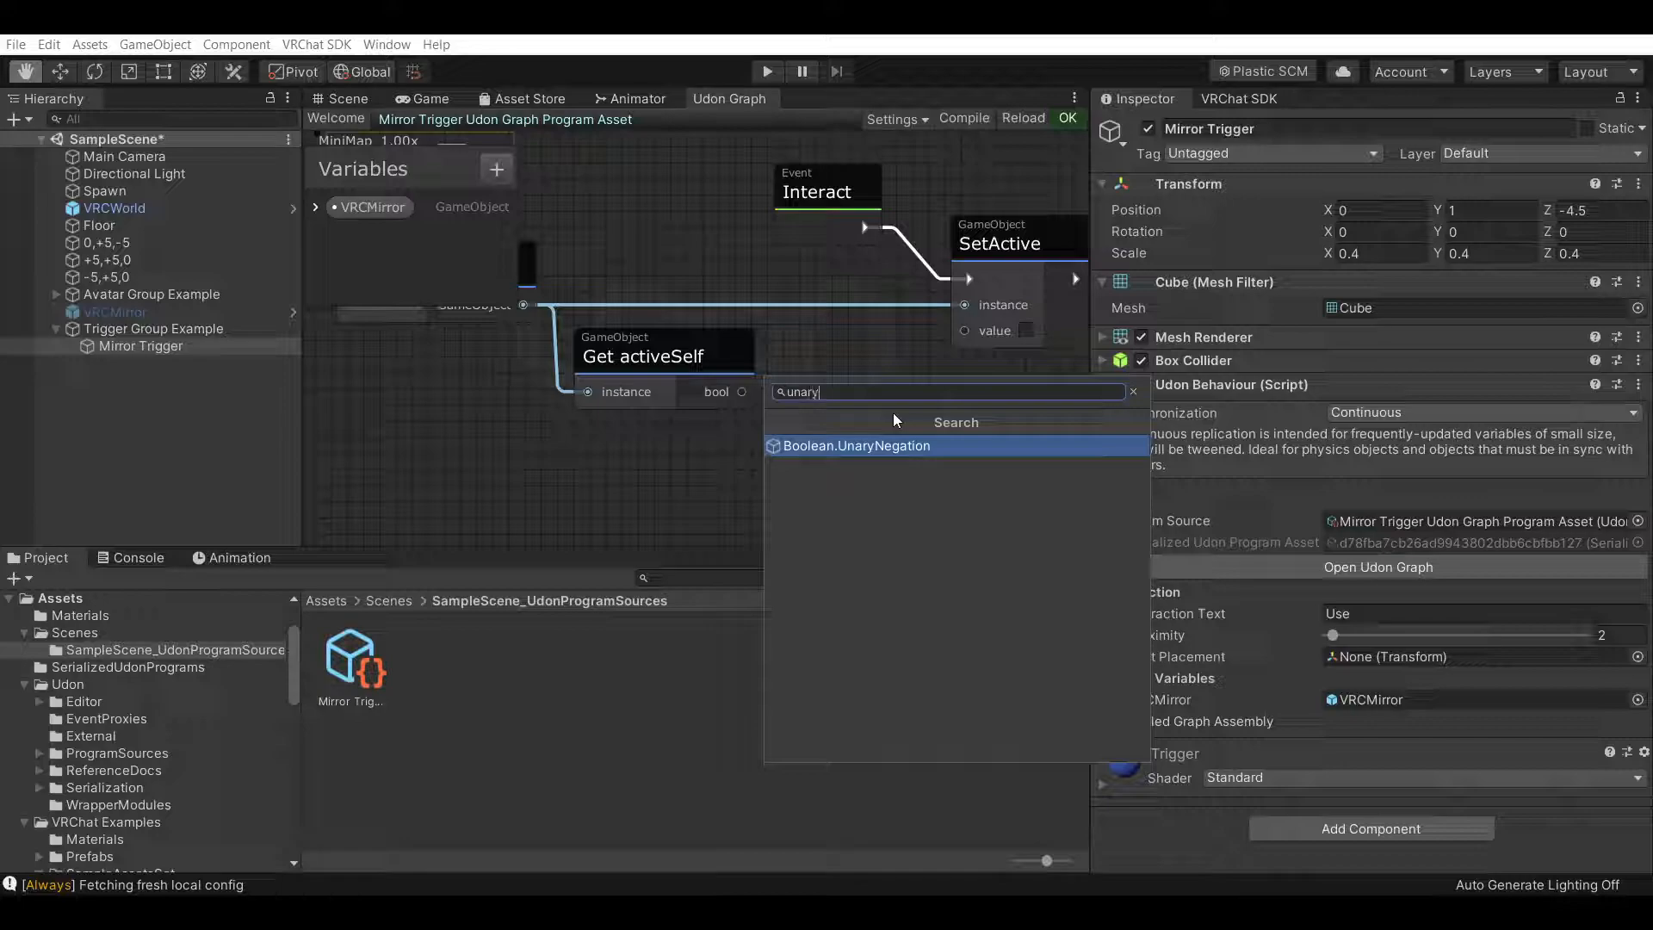
pyautogui.click(911, 445)
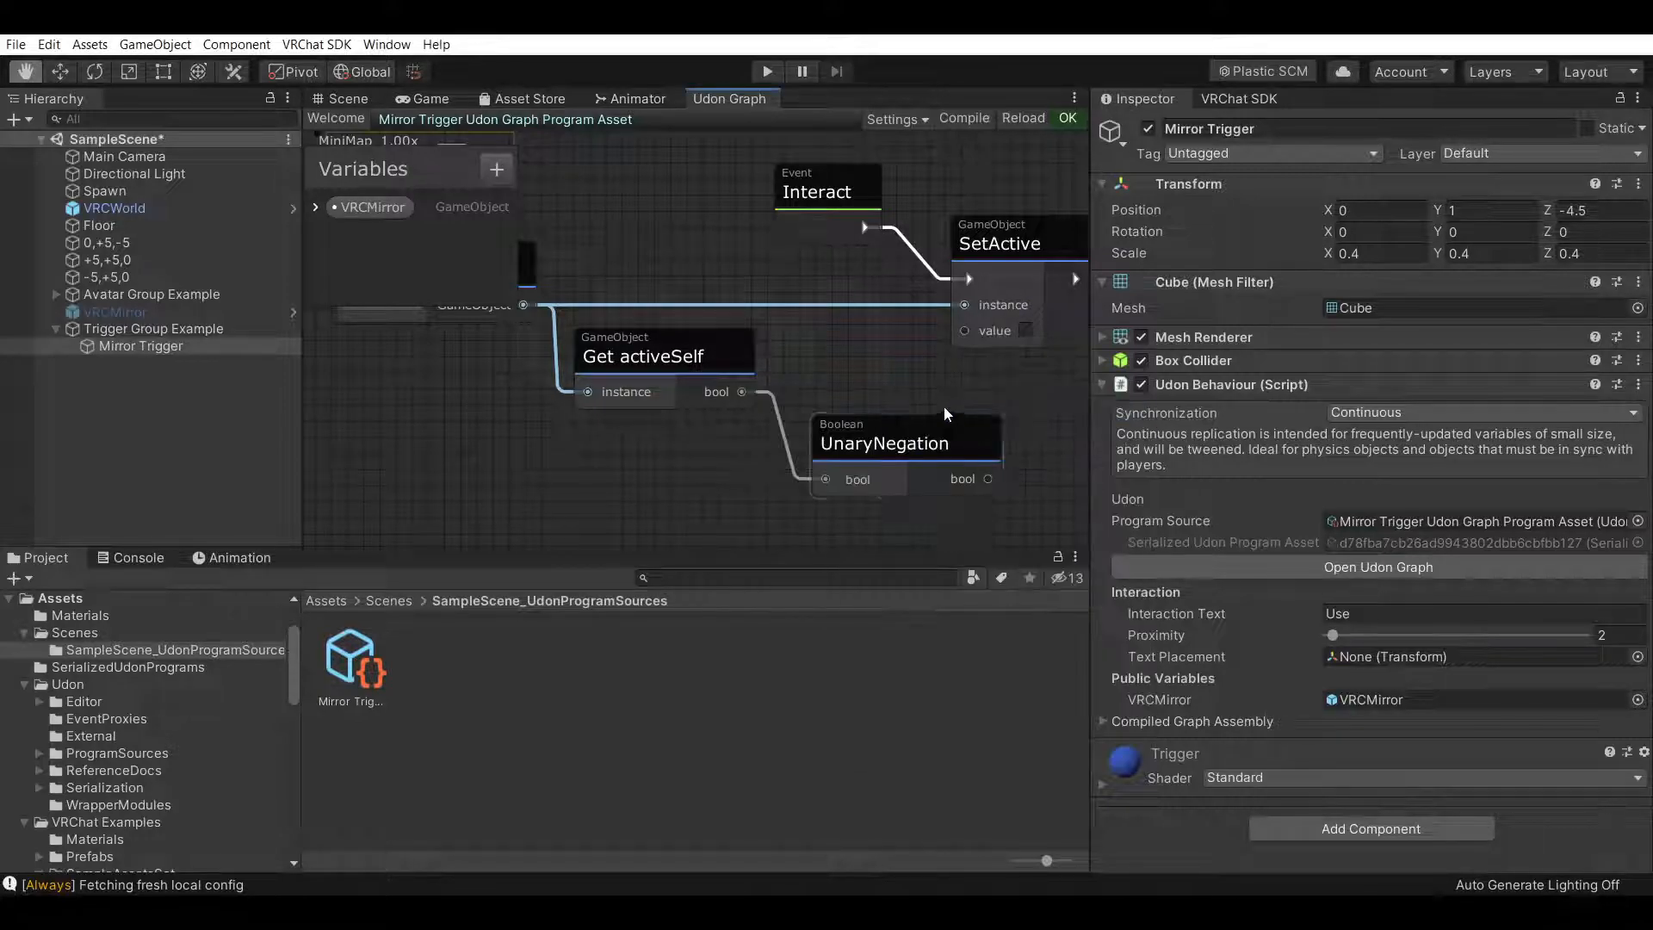
# Connect the UnaryNegation output to the SetActive node's value input
pyautogui.moveTo(900, 430); pyautogui.dragTo(860, 355)
pyautogui.moveTo(1011, 253); pyautogui.dragTo(936, 246)
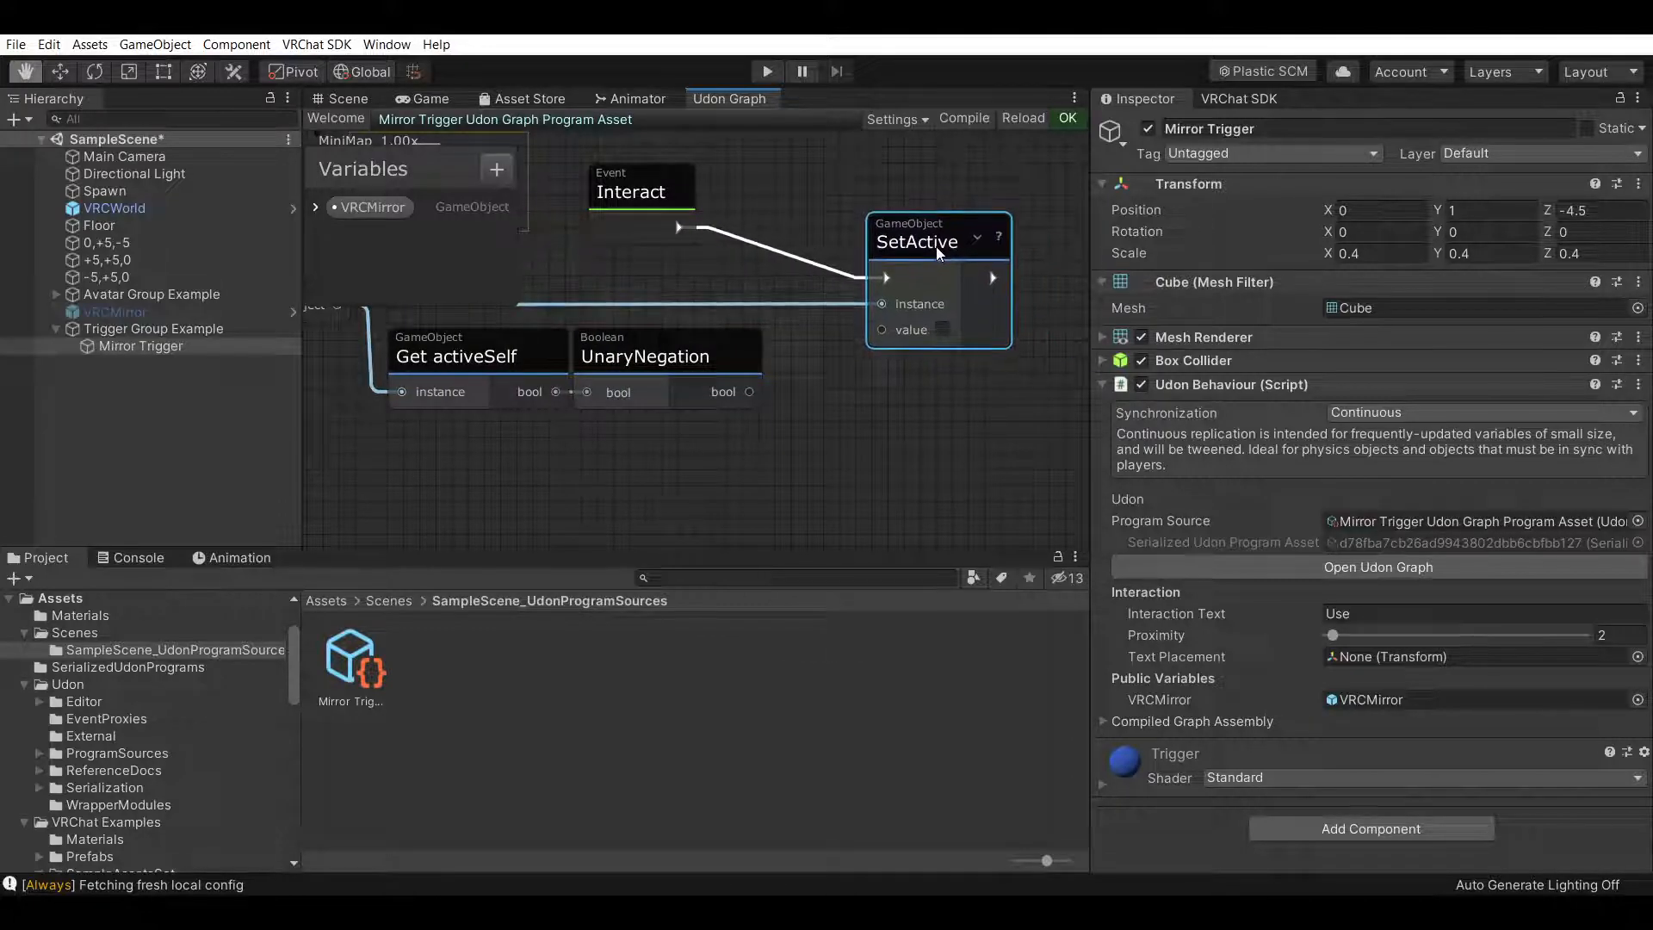
pyautogui.scroll(-2, 980, 518)
pyautogui.scroll(2, 885, 405)
pyautogui.scroll(-2, 839, 426)
pyautogui.scroll(2, 877, 438)
pyautogui.scroll(-2, 928, 463)
pyautogui.scroll(3, 928, 463)
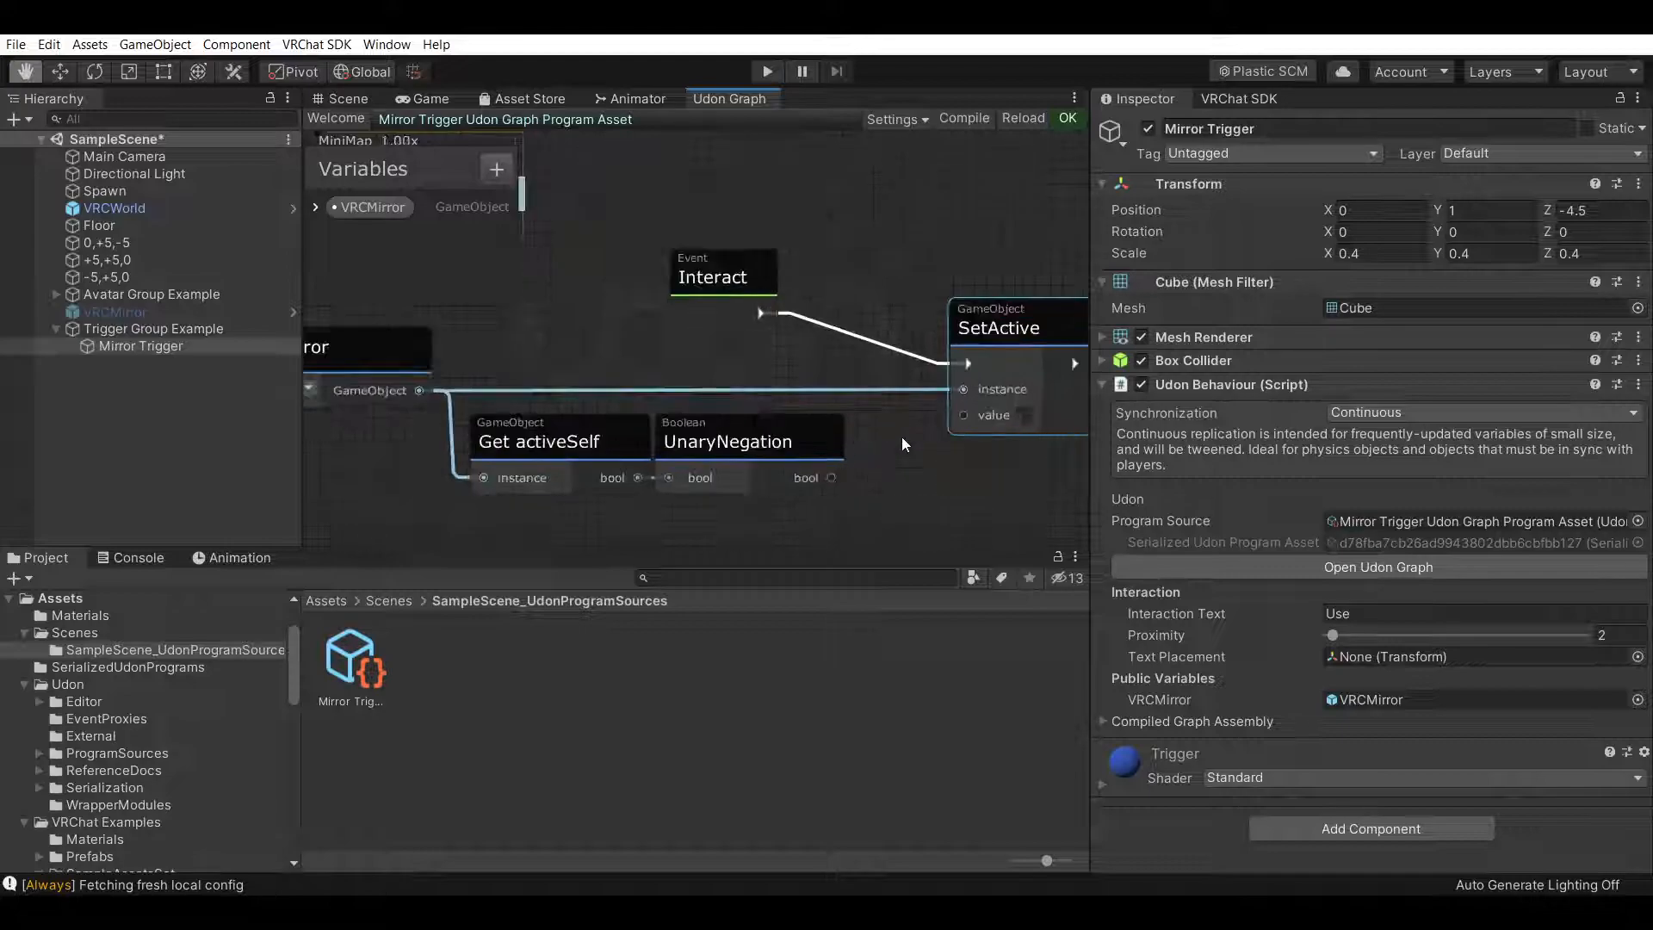
pyautogui.moveTo(835, 473); pyautogui.dragTo(964, 362)
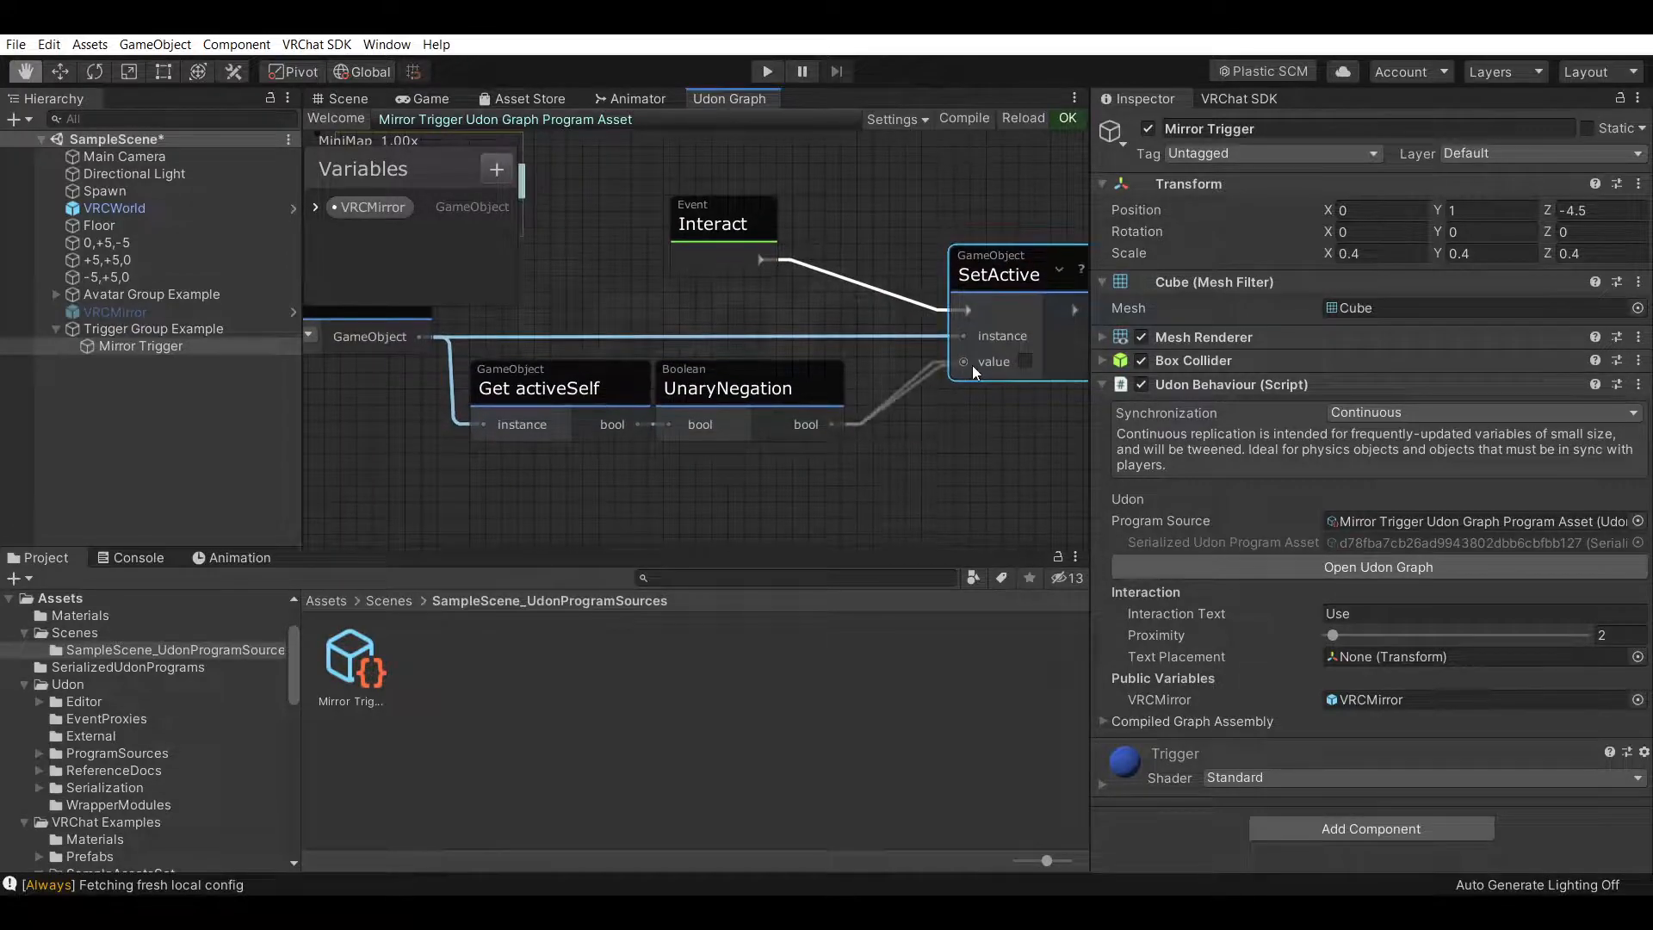
# Inspect the finished graph, then select VRCMirror and examine the room around it in the Scene view
pyautogui.scroll(-2, 1015, 430)
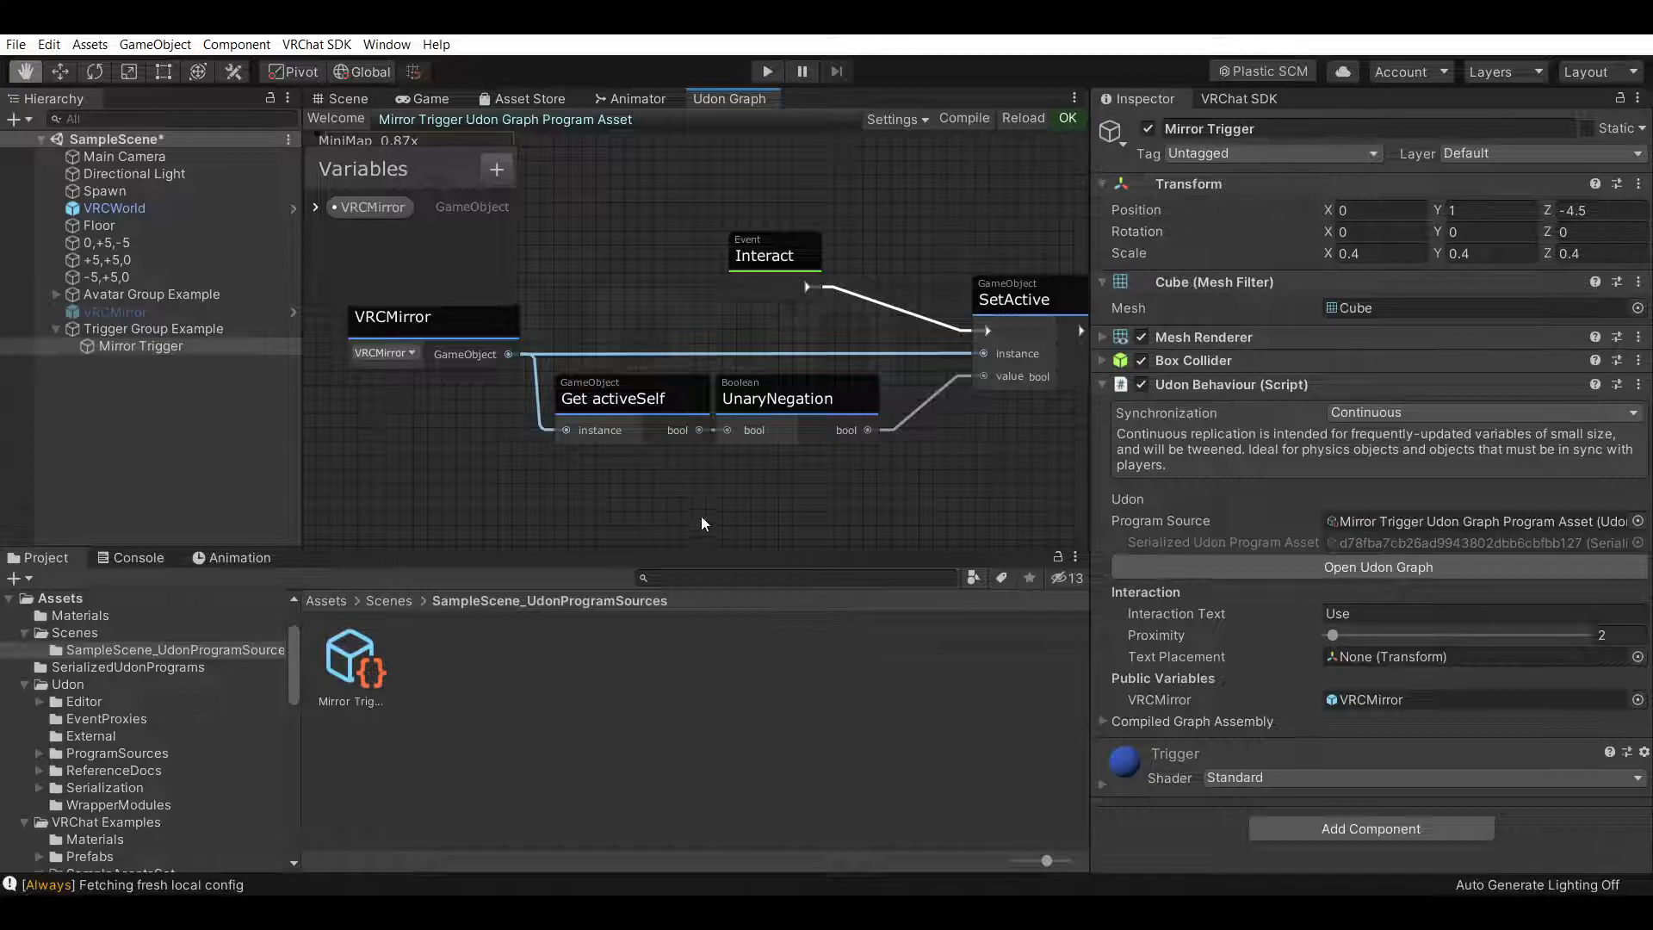
pyautogui.scroll(2, 852, 422)
pyautogui.scroll(-2, 775, 277)
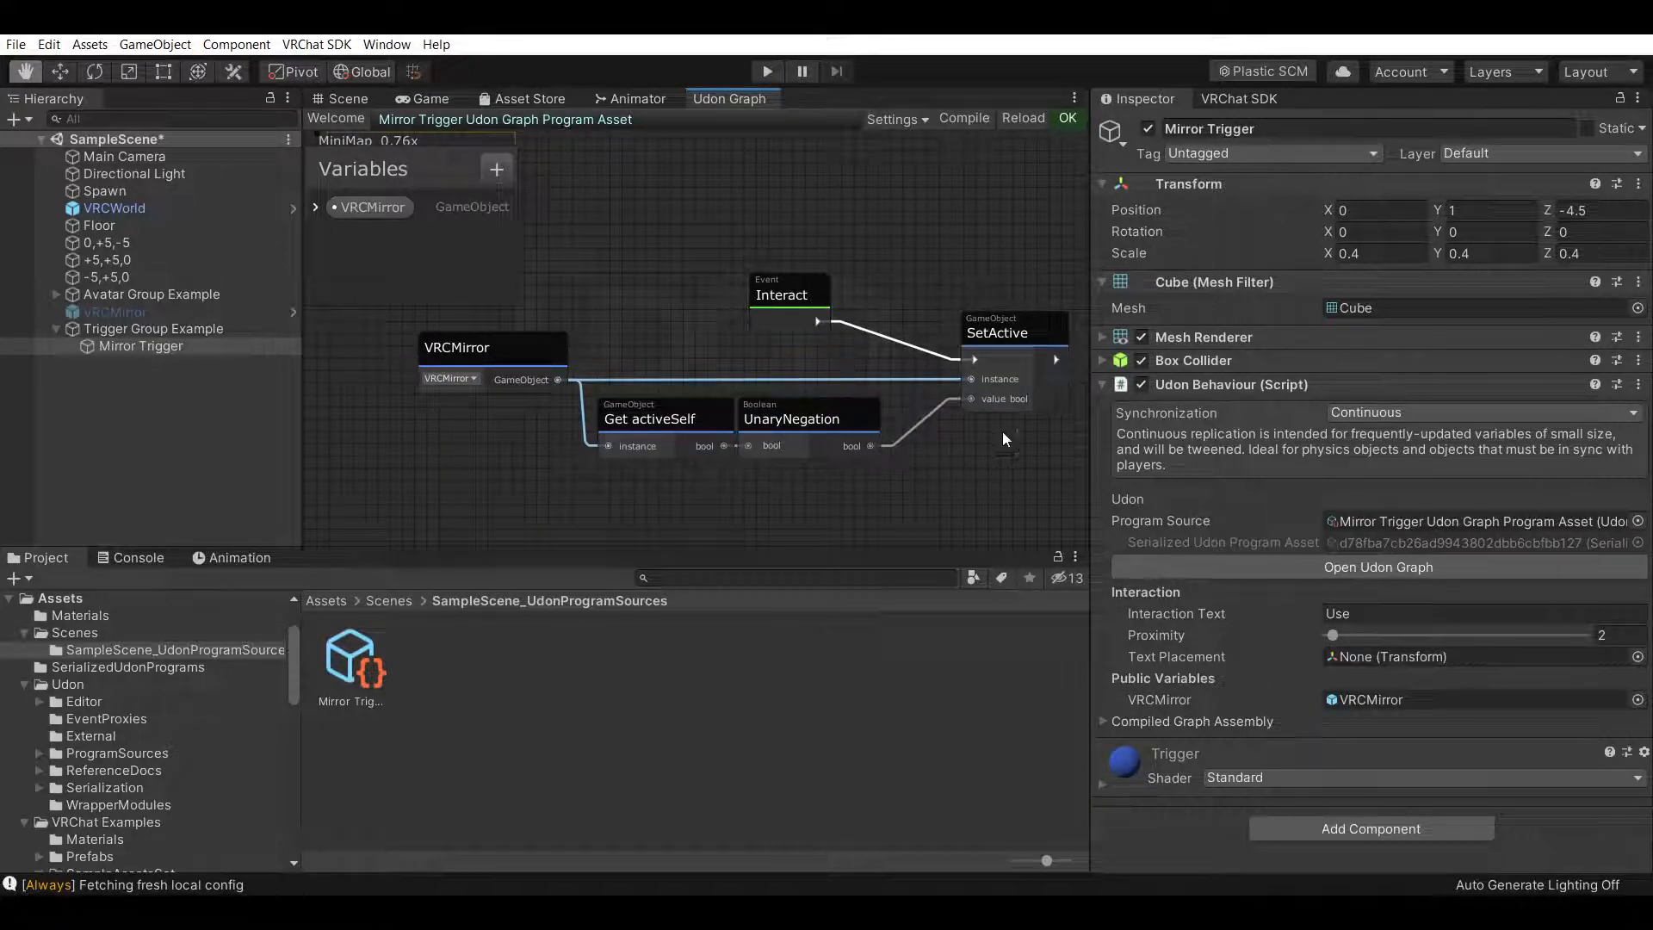
pyautogui.click(350, 99)
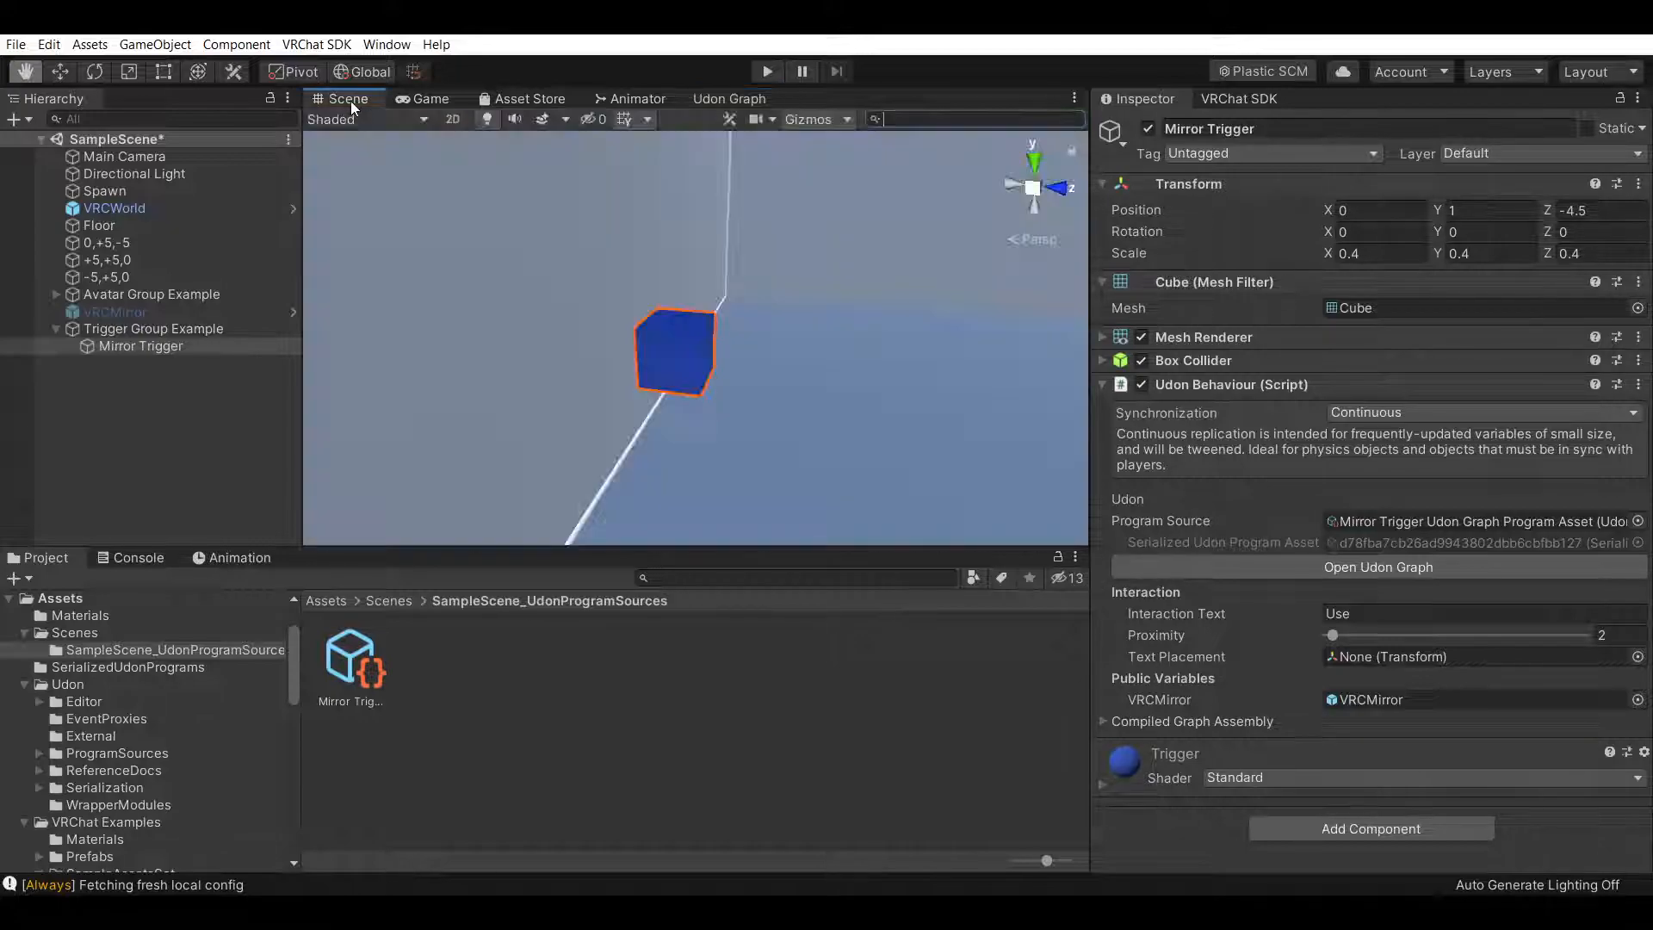
pyautogui.click(143, 312)
pyautogui.keyDown('alt'); pyautogui.moveTo(603, 310); pyautogui.dragTo(690, 313); pyautogui.keyUp('alt')
pyautogui.moveTo(691, 314); pyautogui.dragTo(527, 308, button='right')
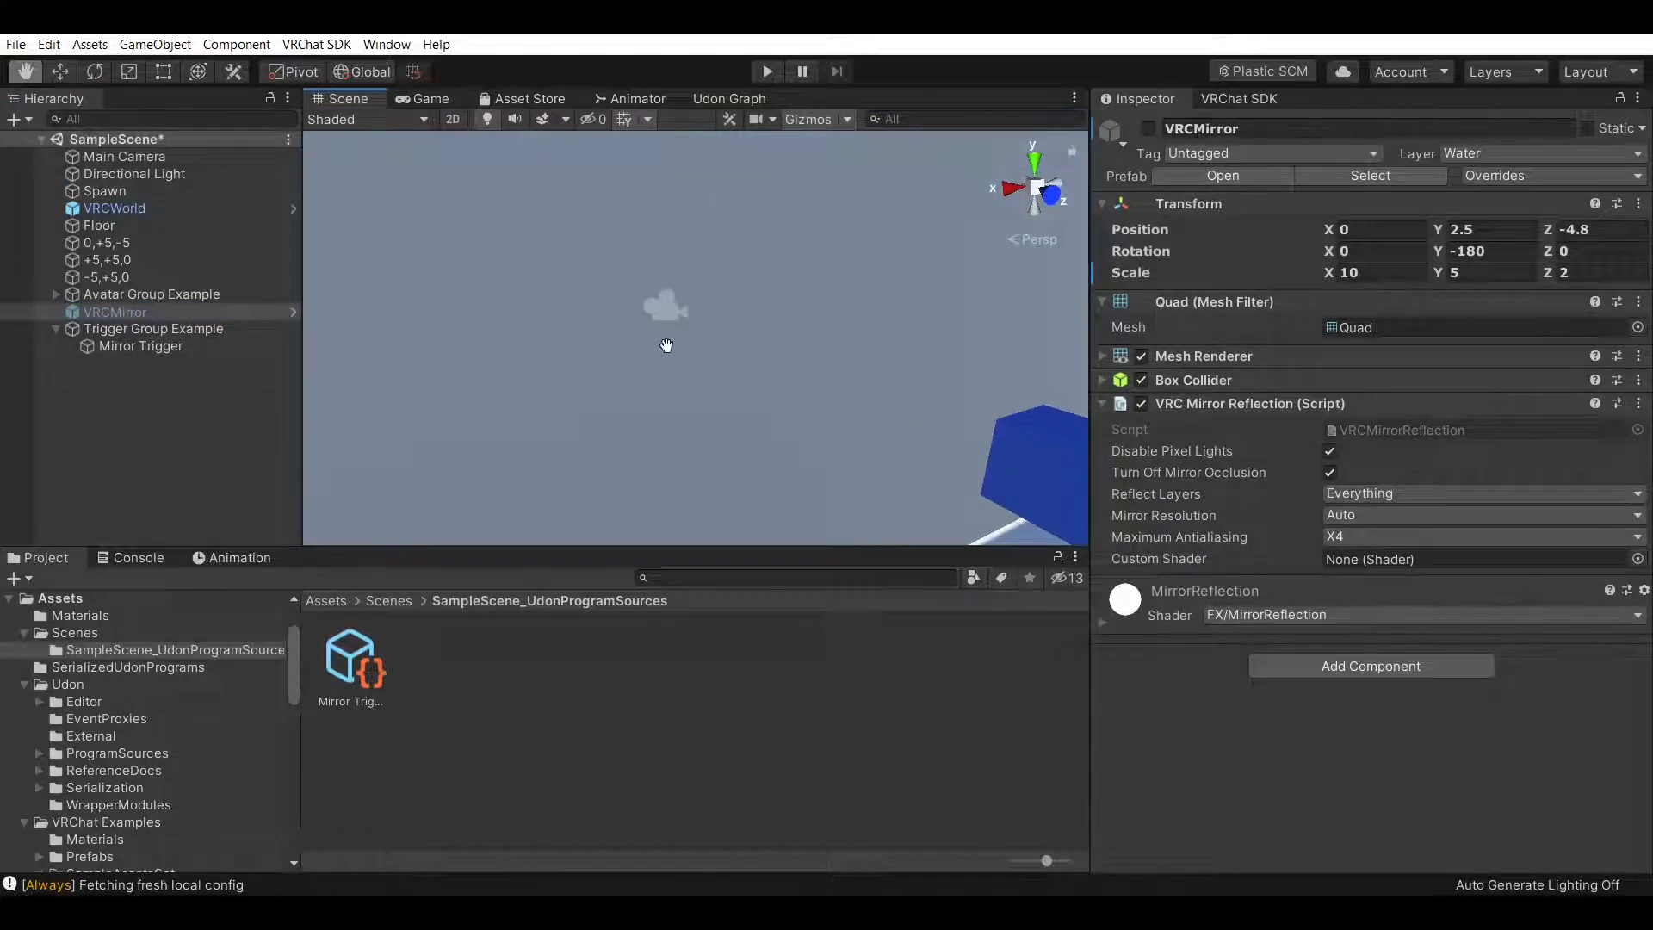
pyautogui.scroll(-3, 657, 342)
pyautogui.moveTo(933, 303); pyautogui.dragTo(888, 376, button='right')
pyautogui.moveTo(889, 377); pyautogui.dragTo(723, 387)
pyautogui.moveTo(723, 388); pyautogui.dragTo(649, 362, button='right')
pyautogui.moveTo(649, 362); pyautogui.dragTo(645, 350)
pyautogui.scroll(-3, 646, 350)
pyautogui.moveTo(653, 385); pyautogui.dragTo(801, 339, button='right')
pyautogui.moveTo(800, 339); pyautogui.dragTo(847, 425)
pyautogui.moveTo(846, 425); pyautogui.dragTo(956, 414, button='right')
pyautogui.moveTo(701, 411); pyautogui.dragTo(605, 421, button='right')
pyautogui.moveTo(672, 404); pyautogui.dragTo(663, 329)
pyautogui.moveTo(665, 332); pyautogui.dragTo(693, 431, button='right')
pyautogui.moveTo(708, 354); pyautogui.dragTo(731, 465)
pyautogui.moveTo(731, 465); pyautogui.dragTo(748, 492, button='right')
pyautogui.scroll(-3, 841, 391)
pyautogui.scroll(-3, 841, 392)
pyautogui.moveTo(875, 443); pyautogui.dragTo(836, 311, button='right')
pyautogui.moveTo(867, 410); pyautogui.dragTo(845, 308)
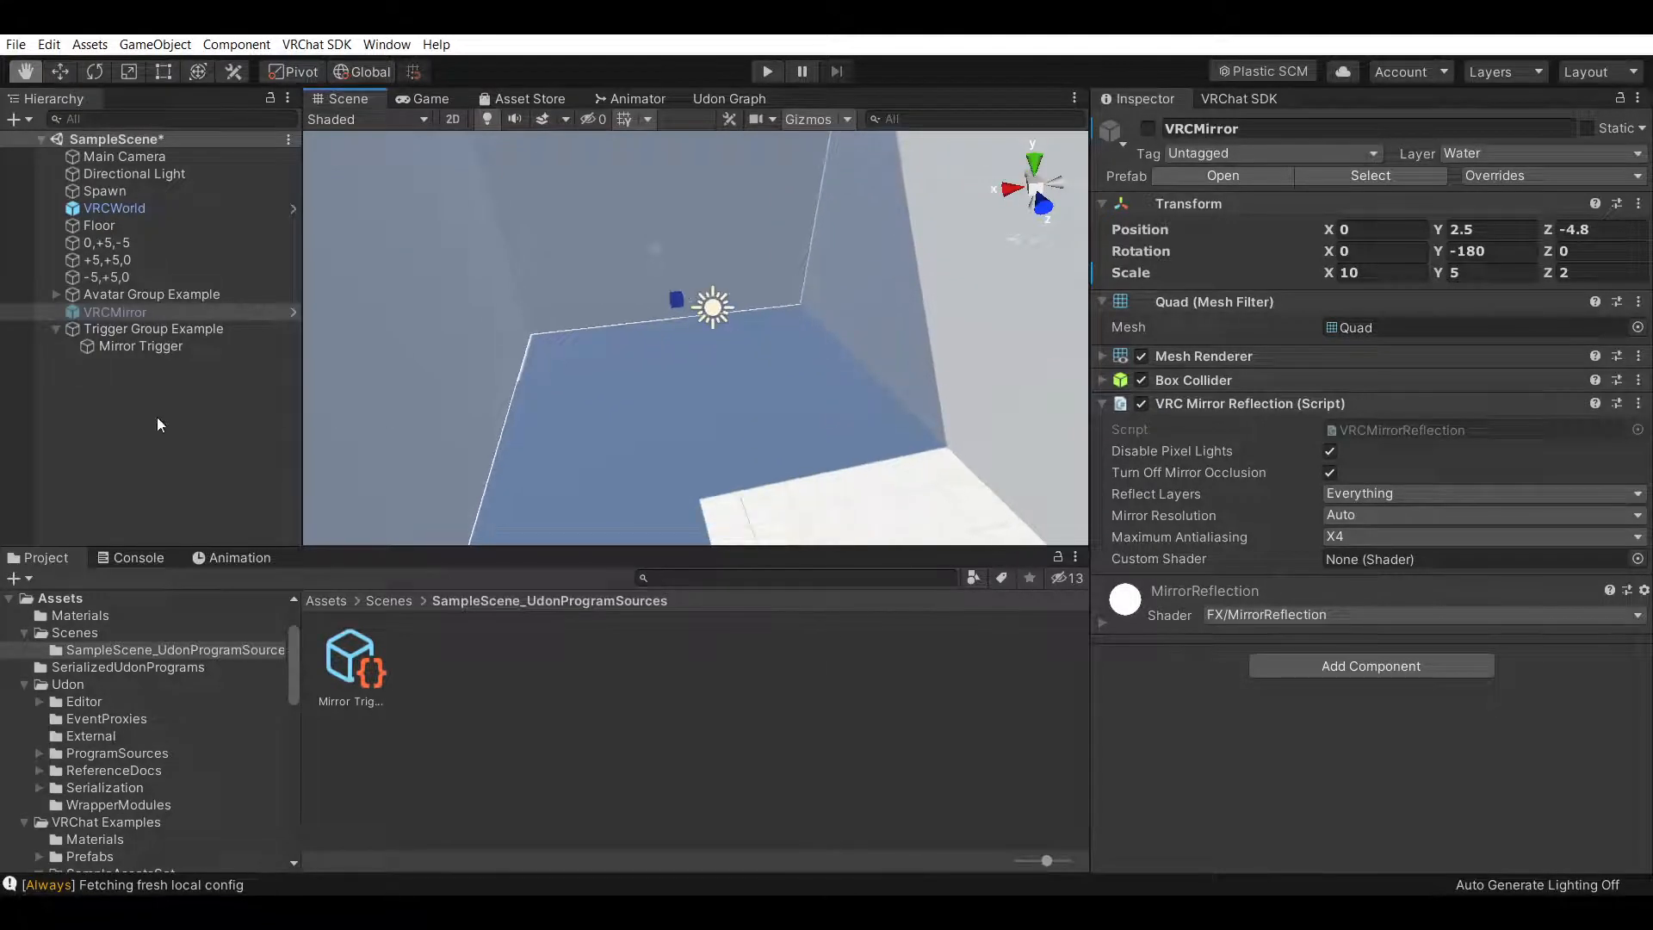
# Create an empty GameObject at position 0, 0, 0 named Light Group Example
pyautogui.click(169, 416)
pyautogui.click(56, 329)
pyautogui.rightClick(137, 365)
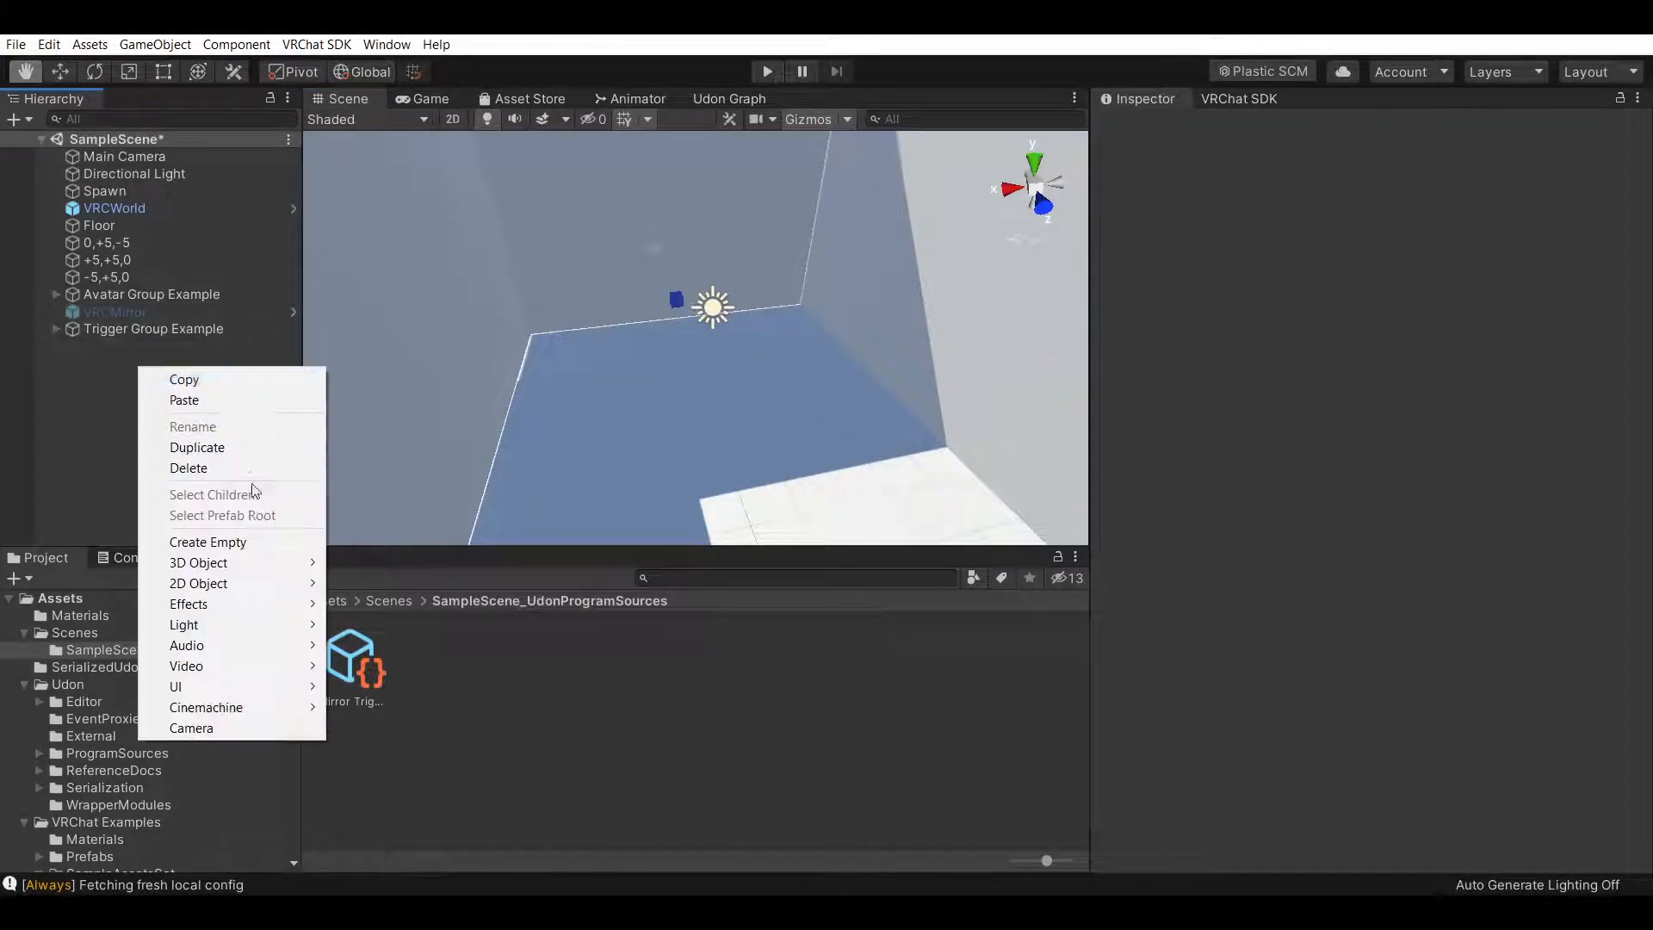
pyautogui.click(223, 541)
pyautogui.click(1378, 210)
pyautogui.write('0')
pyautogui.press('Tab')
pyautogui.write('0')
pyautogui.press('Tab')
pyautogui.write('0')
pyautogui.write('Light Gr')
pyautogui.write('oup Example')
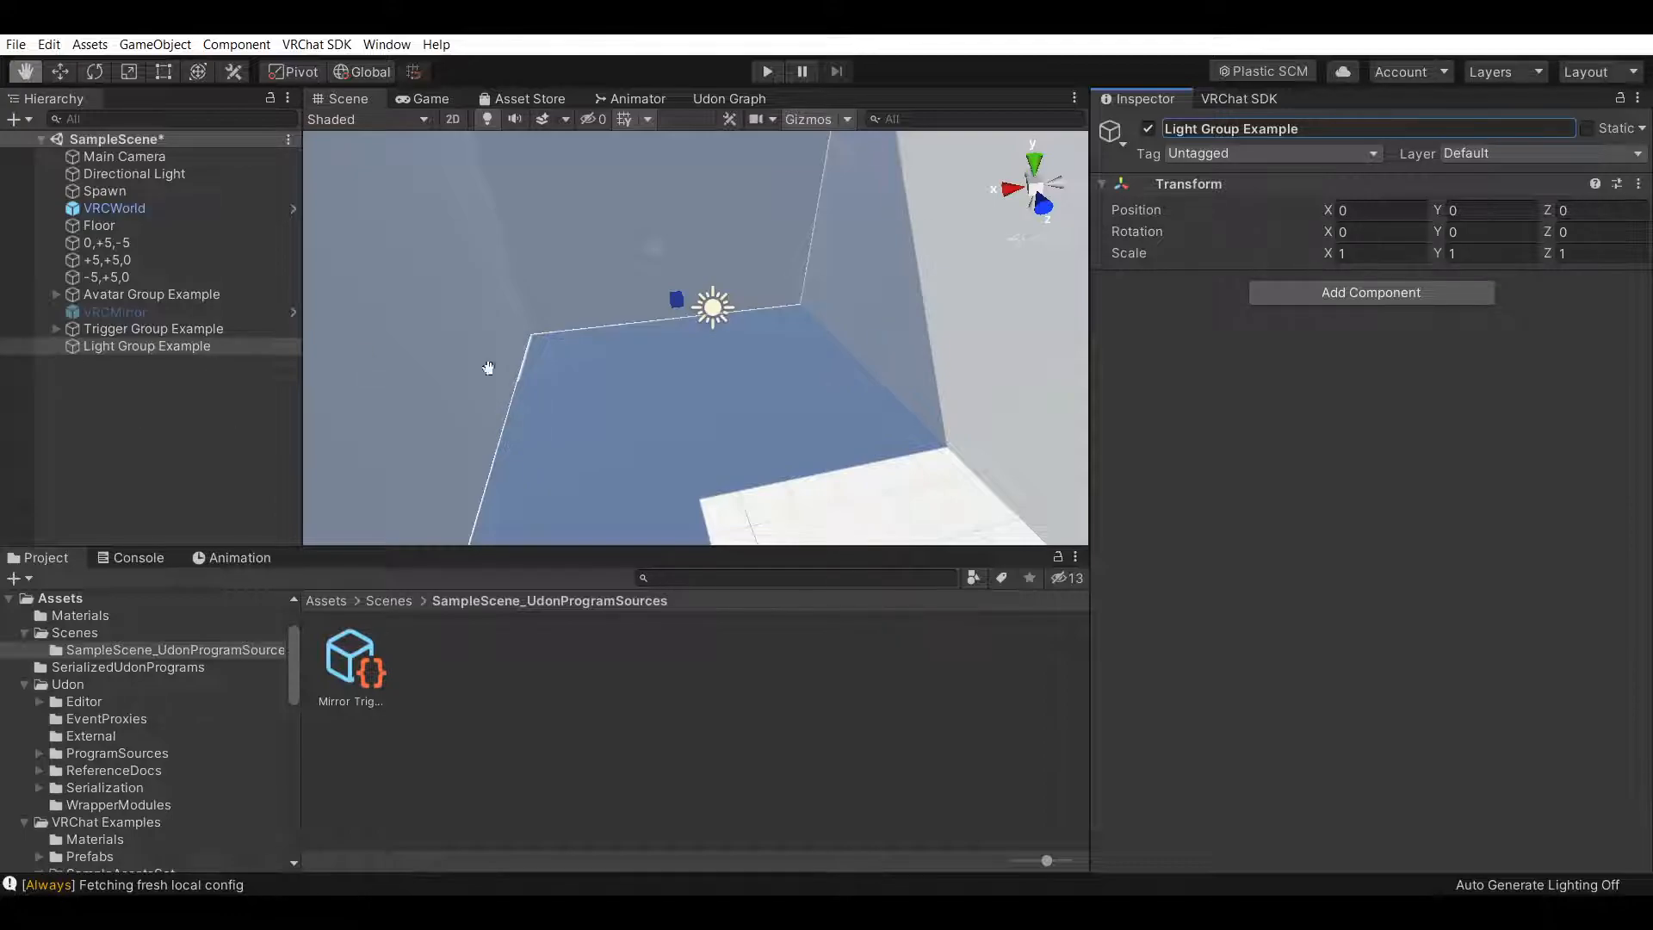
# Create a Spotlight in the scene and set its position to 0, 0, 0
pyautogui.click(180, 411)
pyautogui.rightClick(181, 412)
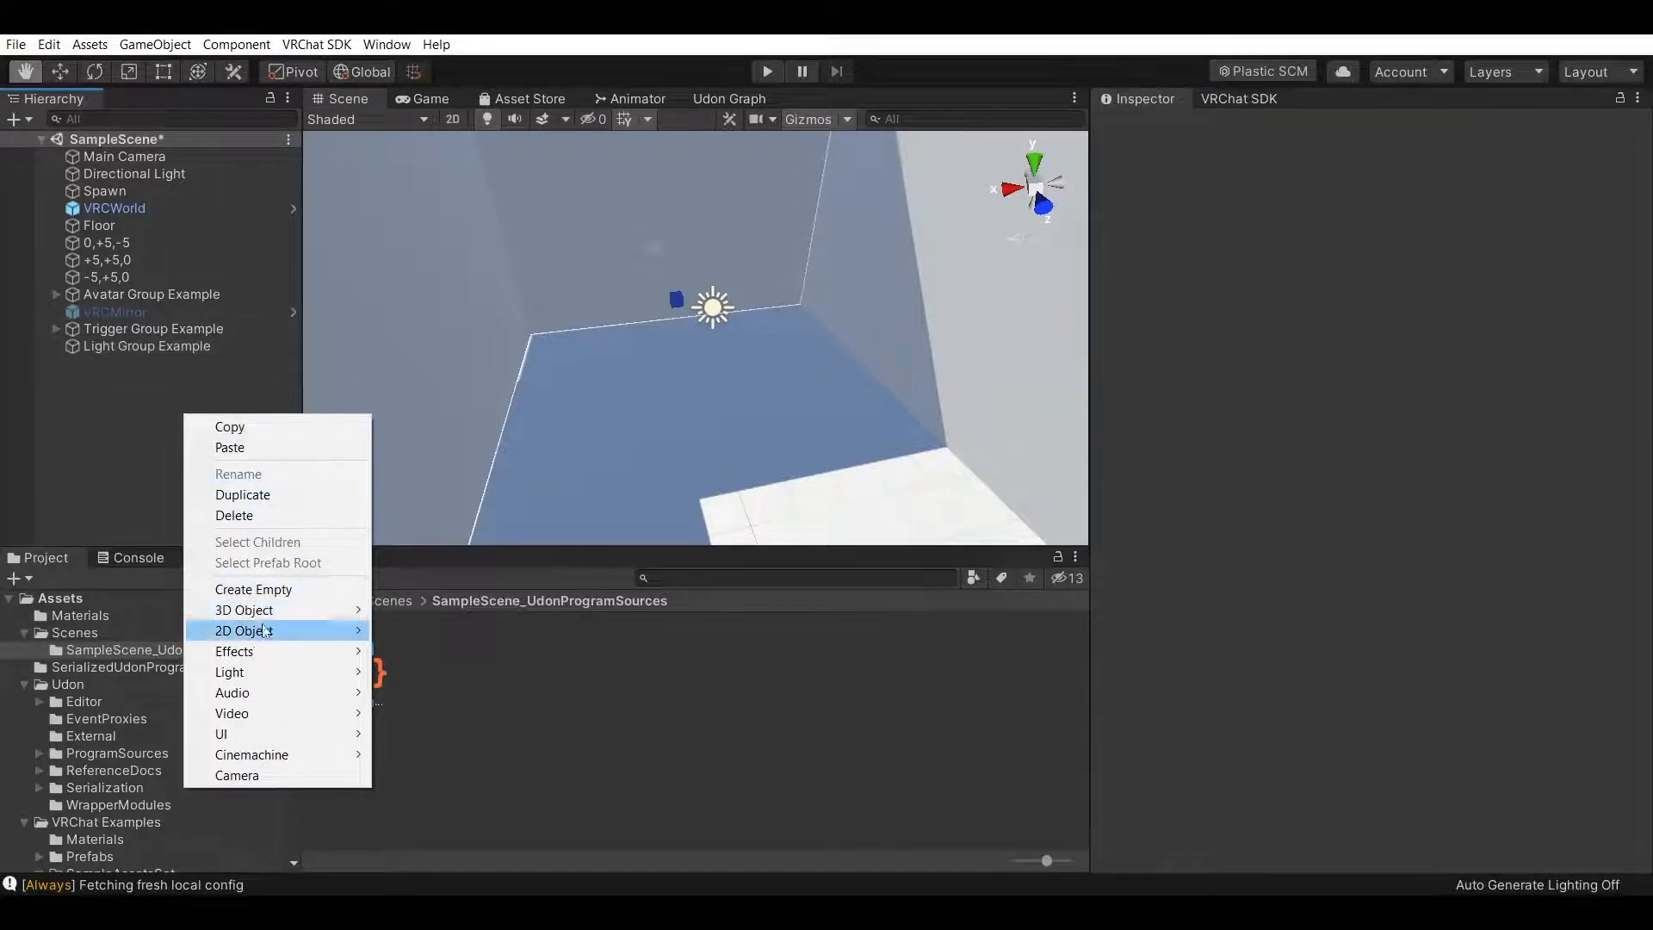
pyautogui.moveTo(279, 670)
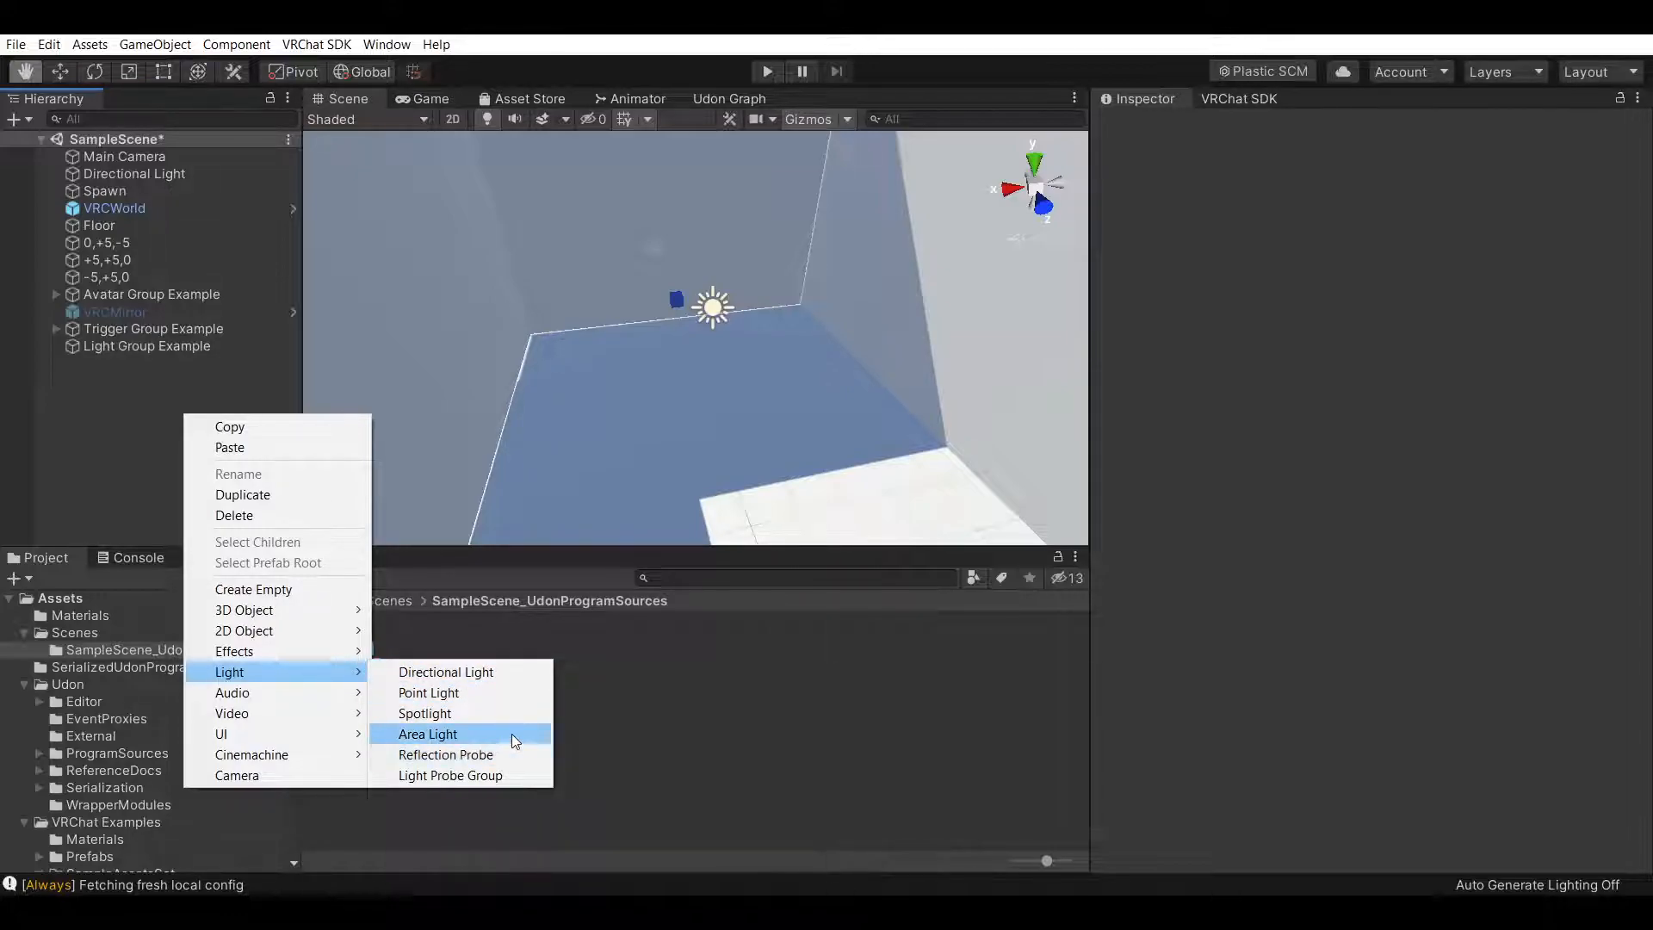
pyautogui.click(456, 719)
pyautogui.moveTo(456, 389); pyautogui.dragTo(899, 335, button='right')
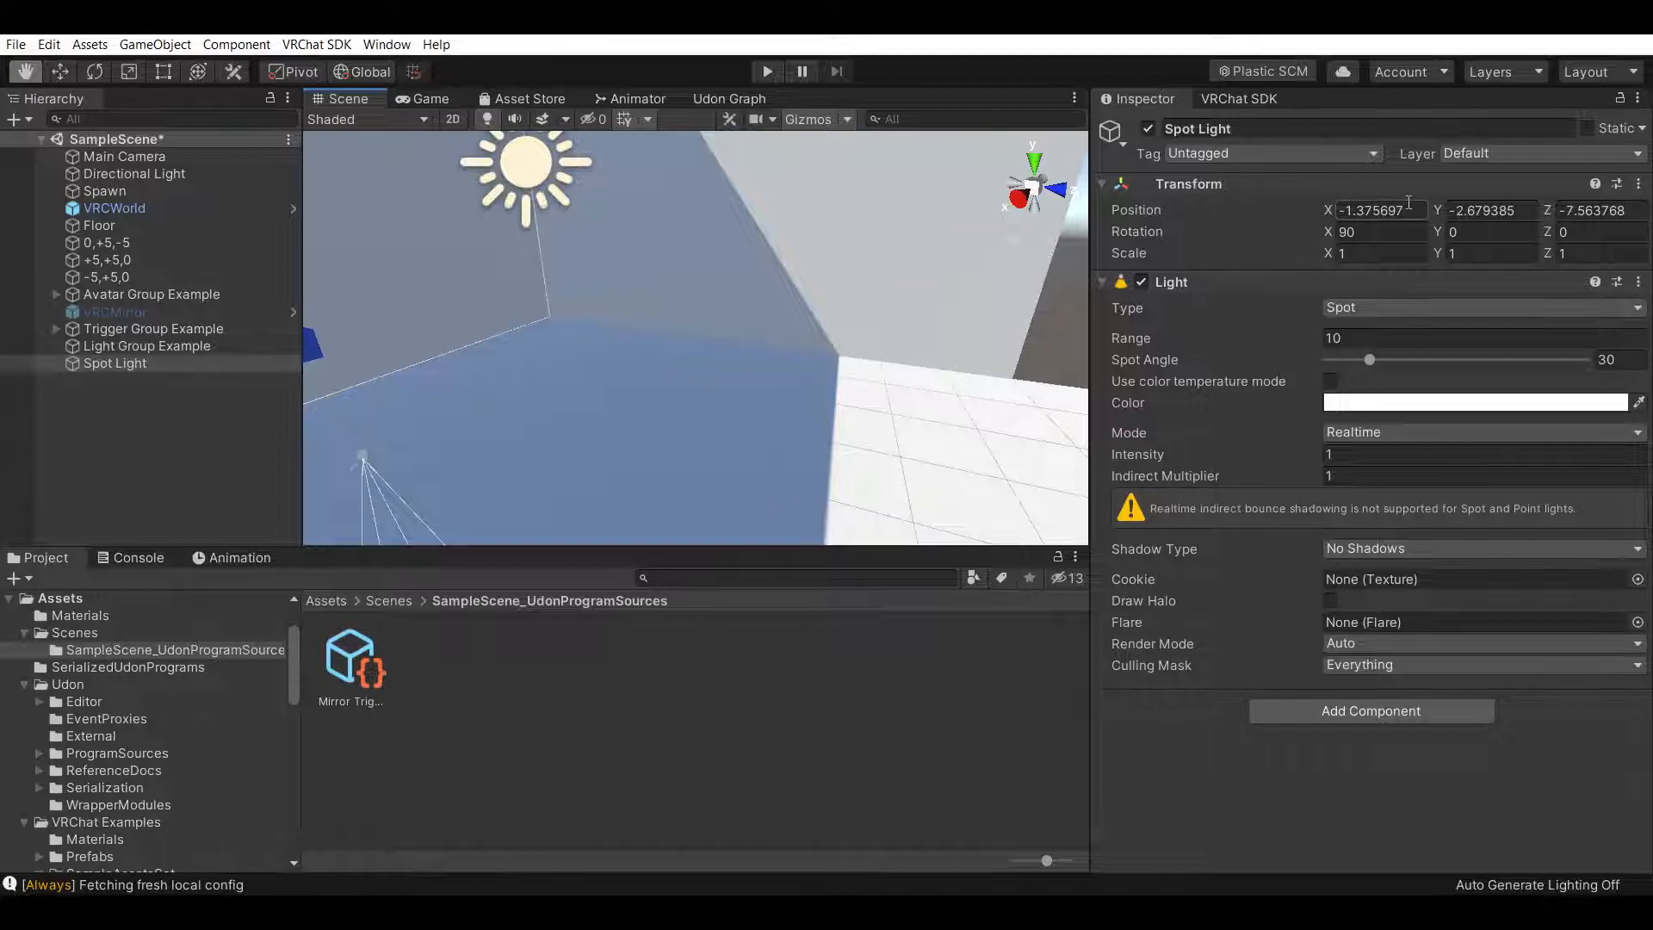
pyautogui.write('0')
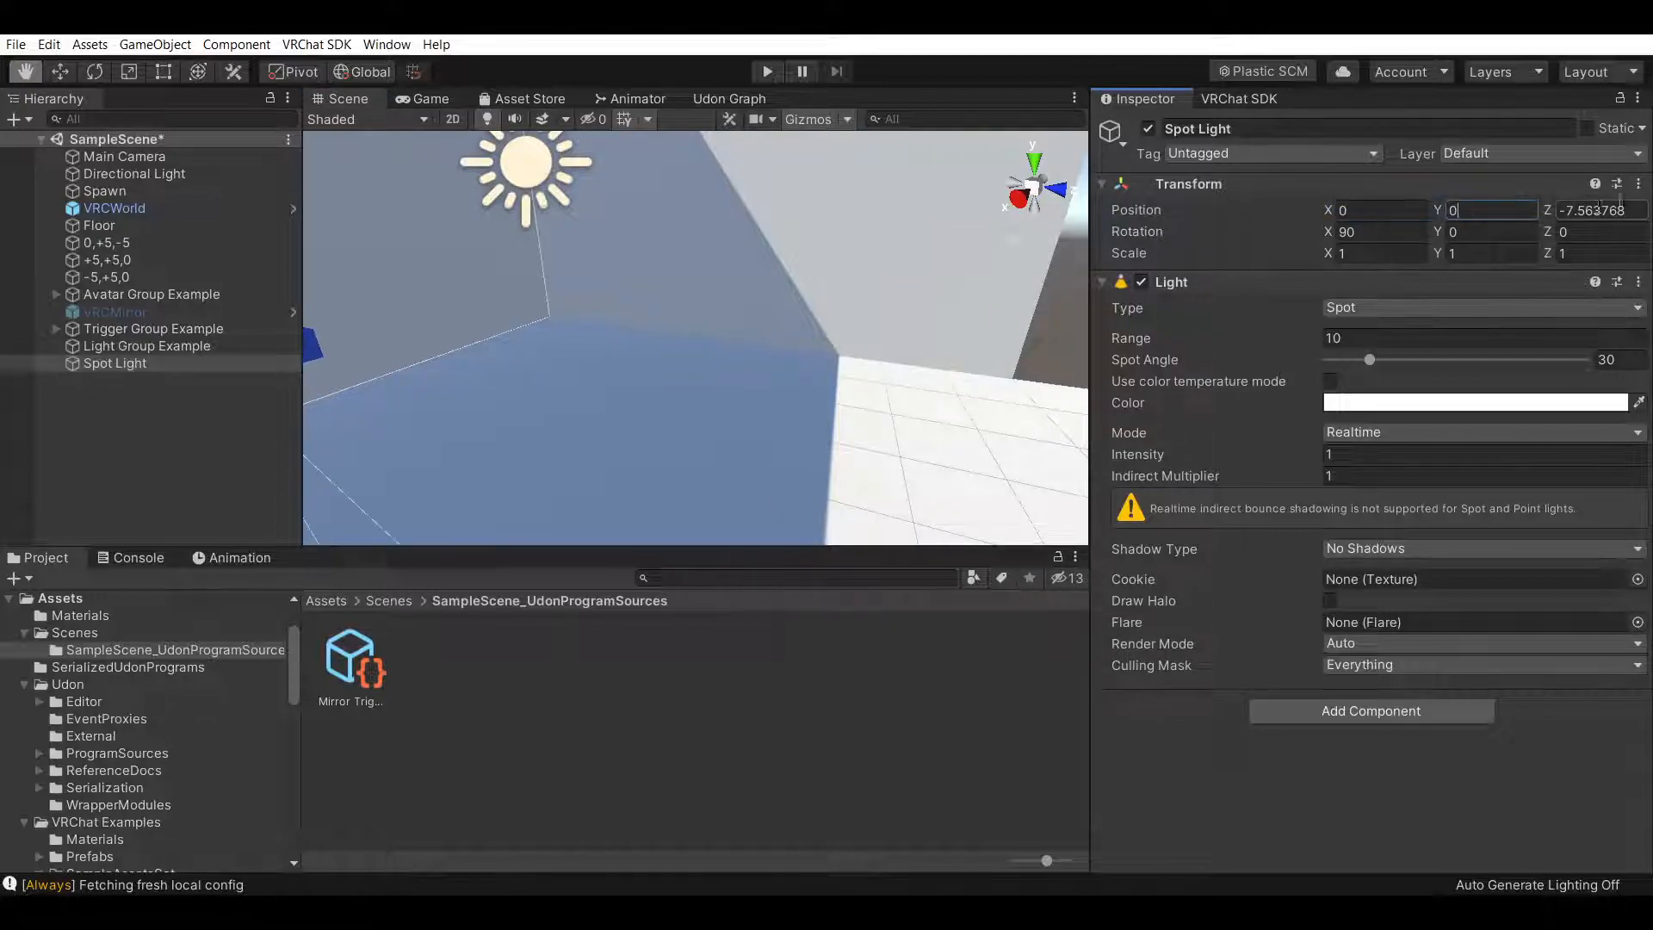
pyautogui.click(1631, 207)
pyautogui.write('0')
# Raise the spotlight to a height of about 8
pyautogui.moveTo(767, 340); pyautogui.dragTo(1082, 404, button='right')
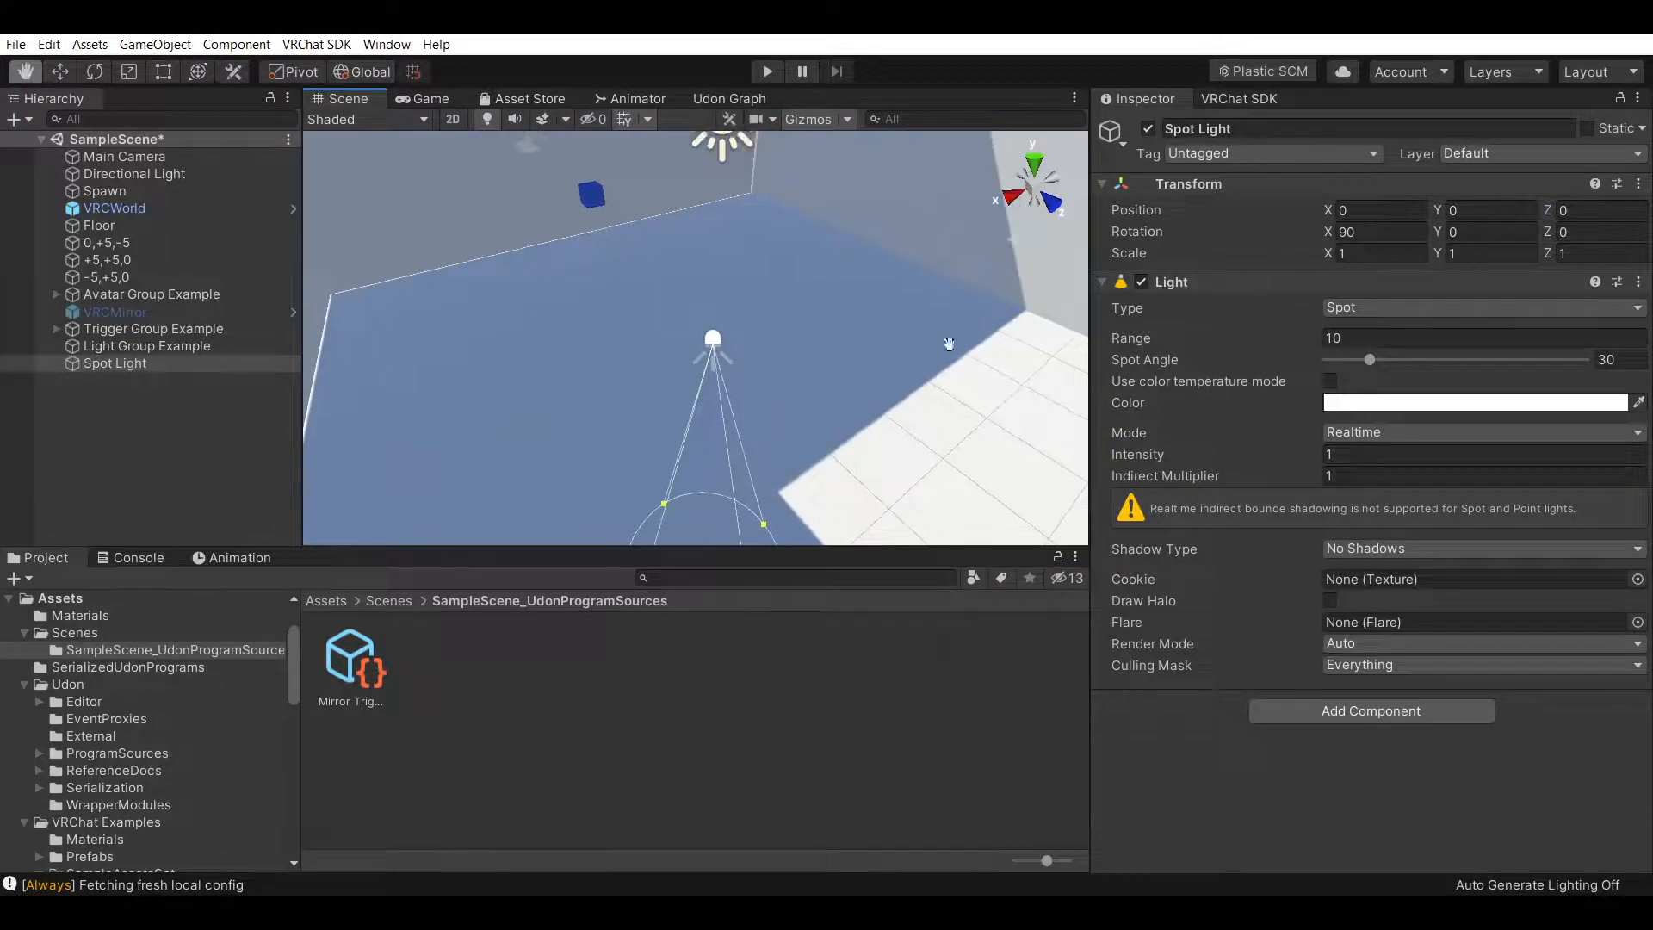
pyautogui.moveTo(984, 331); pyautogui.dragTo(562, 296, button='right')
pyautogui.keyDown('alt'); pyautogui.moveTo(757, 272); pyautogui.dragTo(708, 334); pyautogui.keyUp('alt')
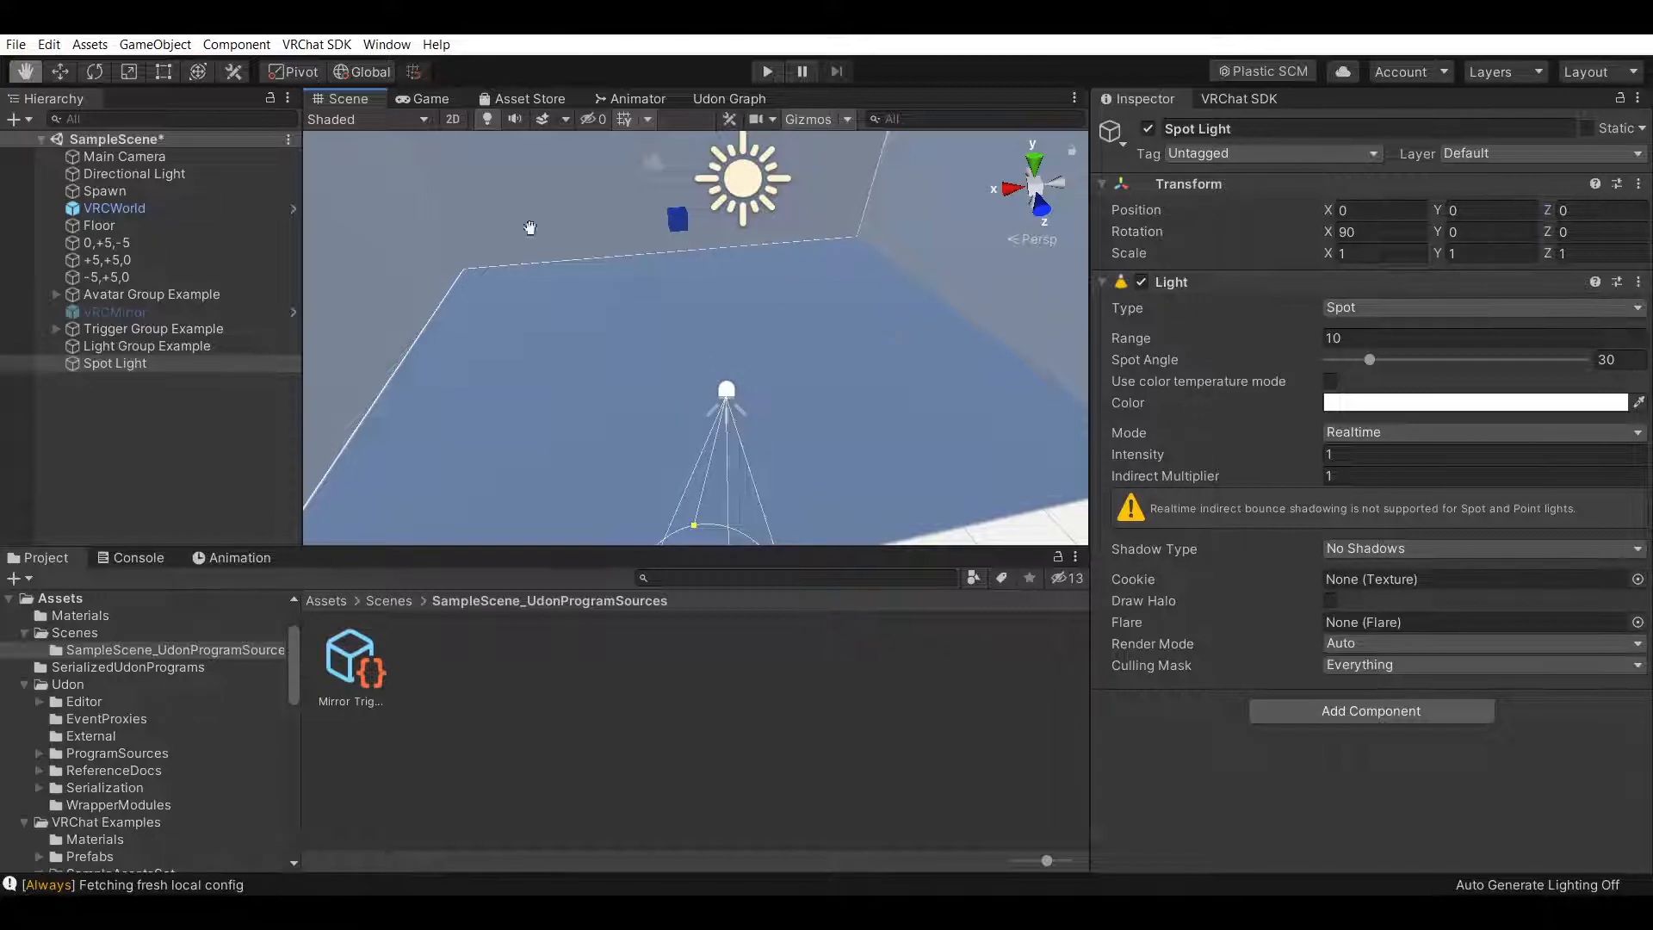
pyautogui.click(60, 72)
pyautogui.moveTo(736, 333); pyautogui.dragTo(702, 926)
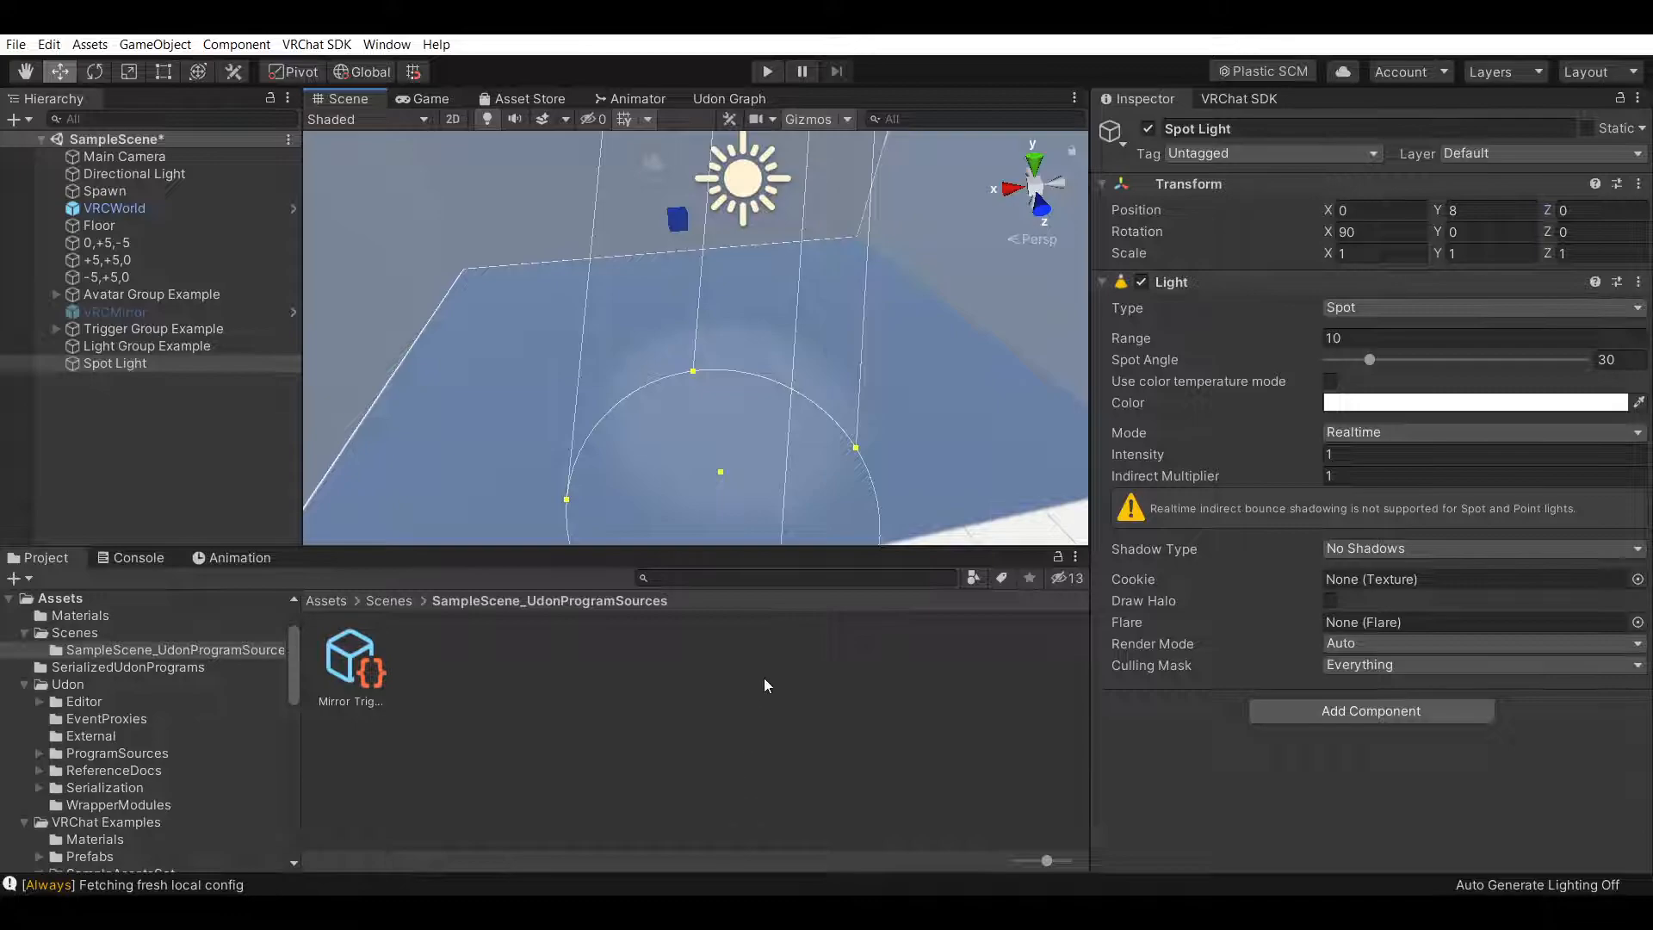
# Move the spotlight along Z to about -4.25
pyautogui.moveTo(707, 407); pyautogui.dragTo(769, 442, button='right')
pyautogui.click(25, 76)
pyautogui.moveTo(661, 452); pyautogui.dragTo(714, 453)
pyautogui.moveTo(715, 454); pyautogui.dragTo(766, 441, button='middle')
pyautogui.moveTo(766, 441); pyautogui.dragTo(847, 420, button='right')
pyautogui.moveTo(847, 420); pyautogui.dragTo(798, 442, button='middle')
pyautogui.moveTo(794, 444); pyautogui.dragTo(965, 398, button='right')
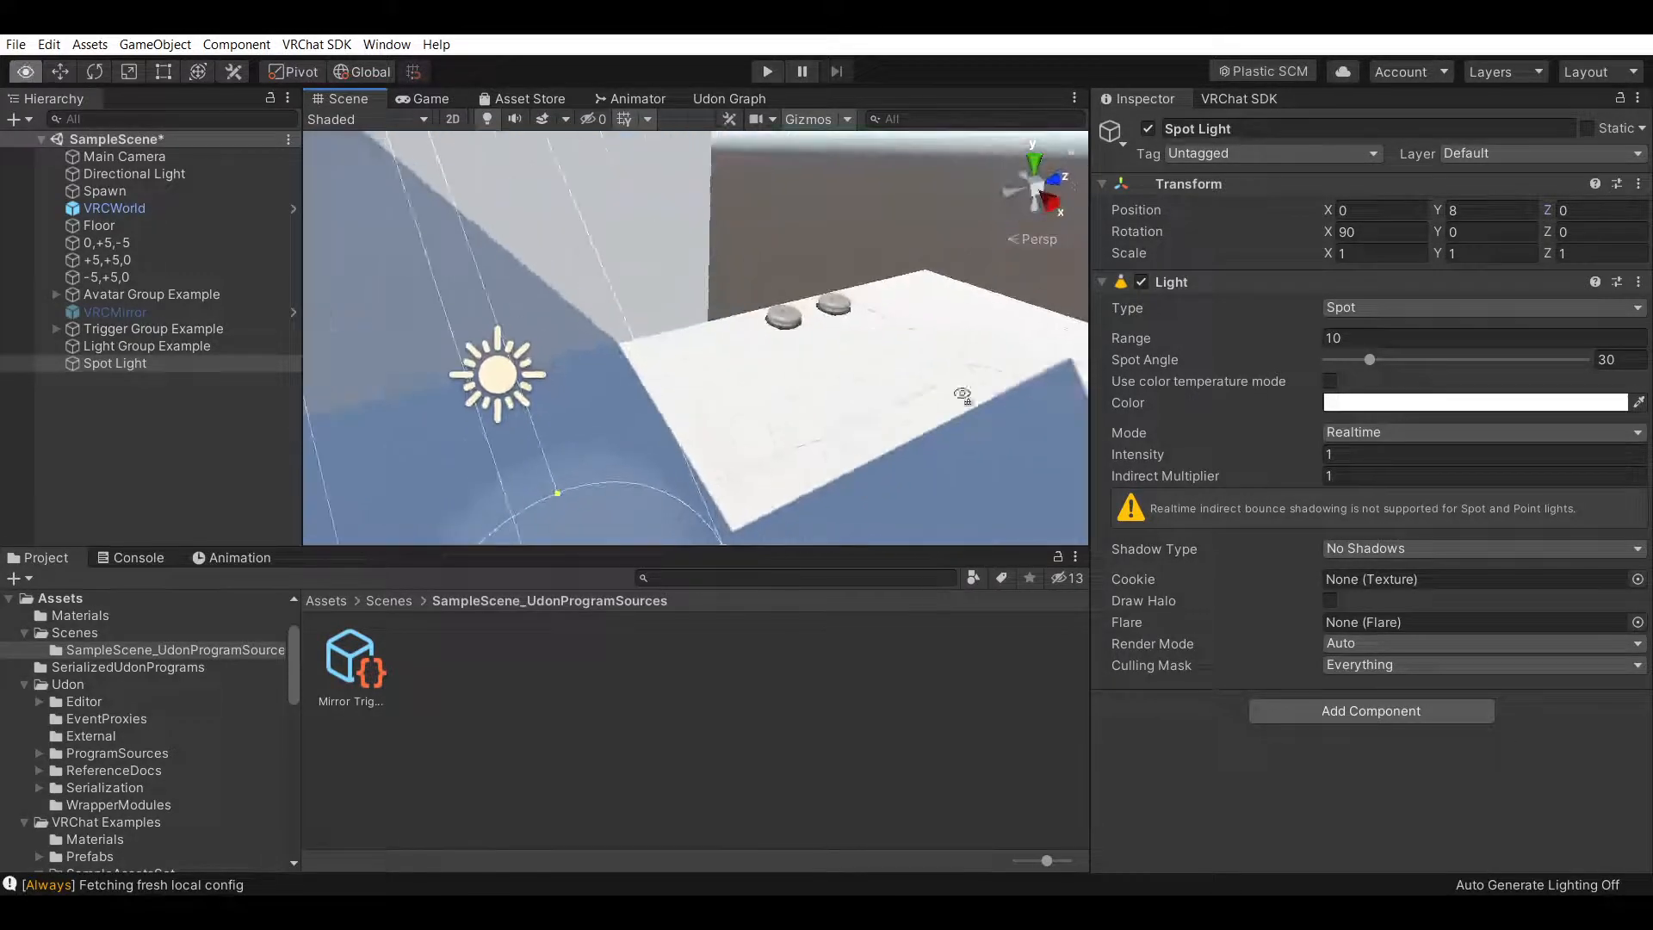
pyautogui.moveTo(965, 397); pyautogui.dragTo(841, 373, button='middle')
pyautogui.moveTo(841, 373); pyautogui.dragTo(656, 358, button='right')
pyautogui.moveTo(657, 358); pyautogui.dragTo(609, 325, button='middle')
pyautogui.moveTo(718, 323); pyautogui.dragTo(812, 328, button='right')
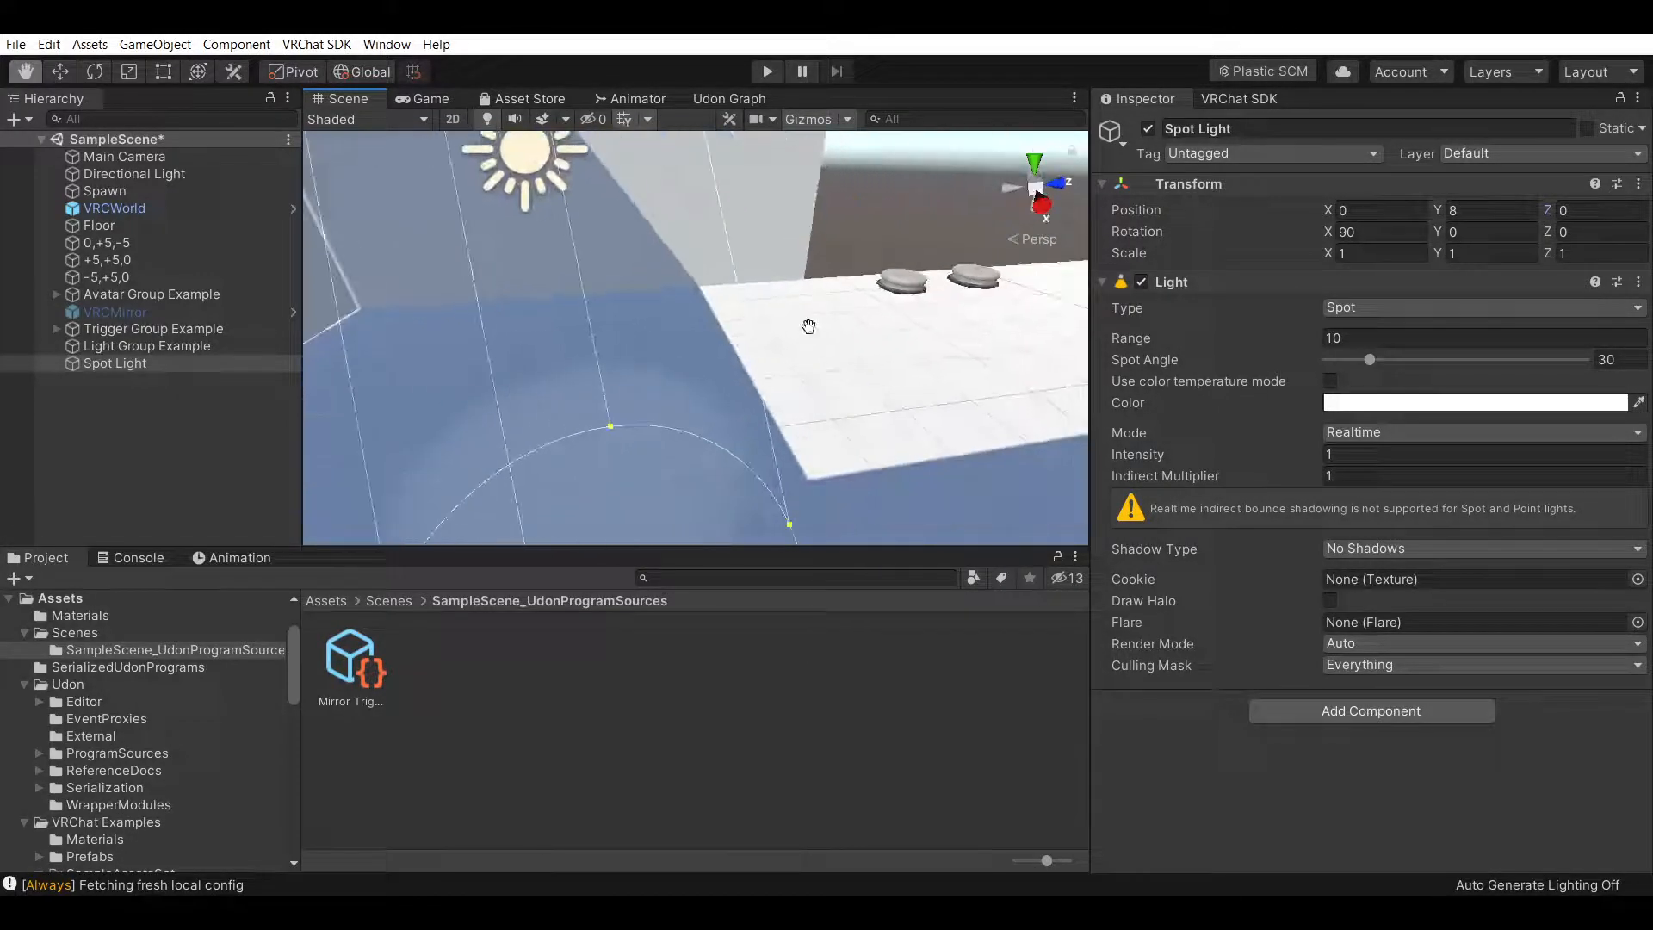
pyautogui.moveTo(812, 328); pyautogui.dragTo(867, 347, button='middle')
pyautogui.moveTo(867, 347); pyautogui.dragTo(778, 332, button='right')
pyautogui.moveTo(779, 332); pyautogui.dragTo(719, 352, button='middle')
pyautogui.moveTo(719, 352); pyautogui.dragTo(517, 335, button='right')
pyautogui.moveTo(798, 399); pyautogui.dragTo(445, 256, button='right')
pyautogui.moveTo(591, 344); pyautogui.dragTo(785, 451, button='right')
pyautogui.moveTo(785, 451); pyautogui.dragTo(831, 522, button='middle')
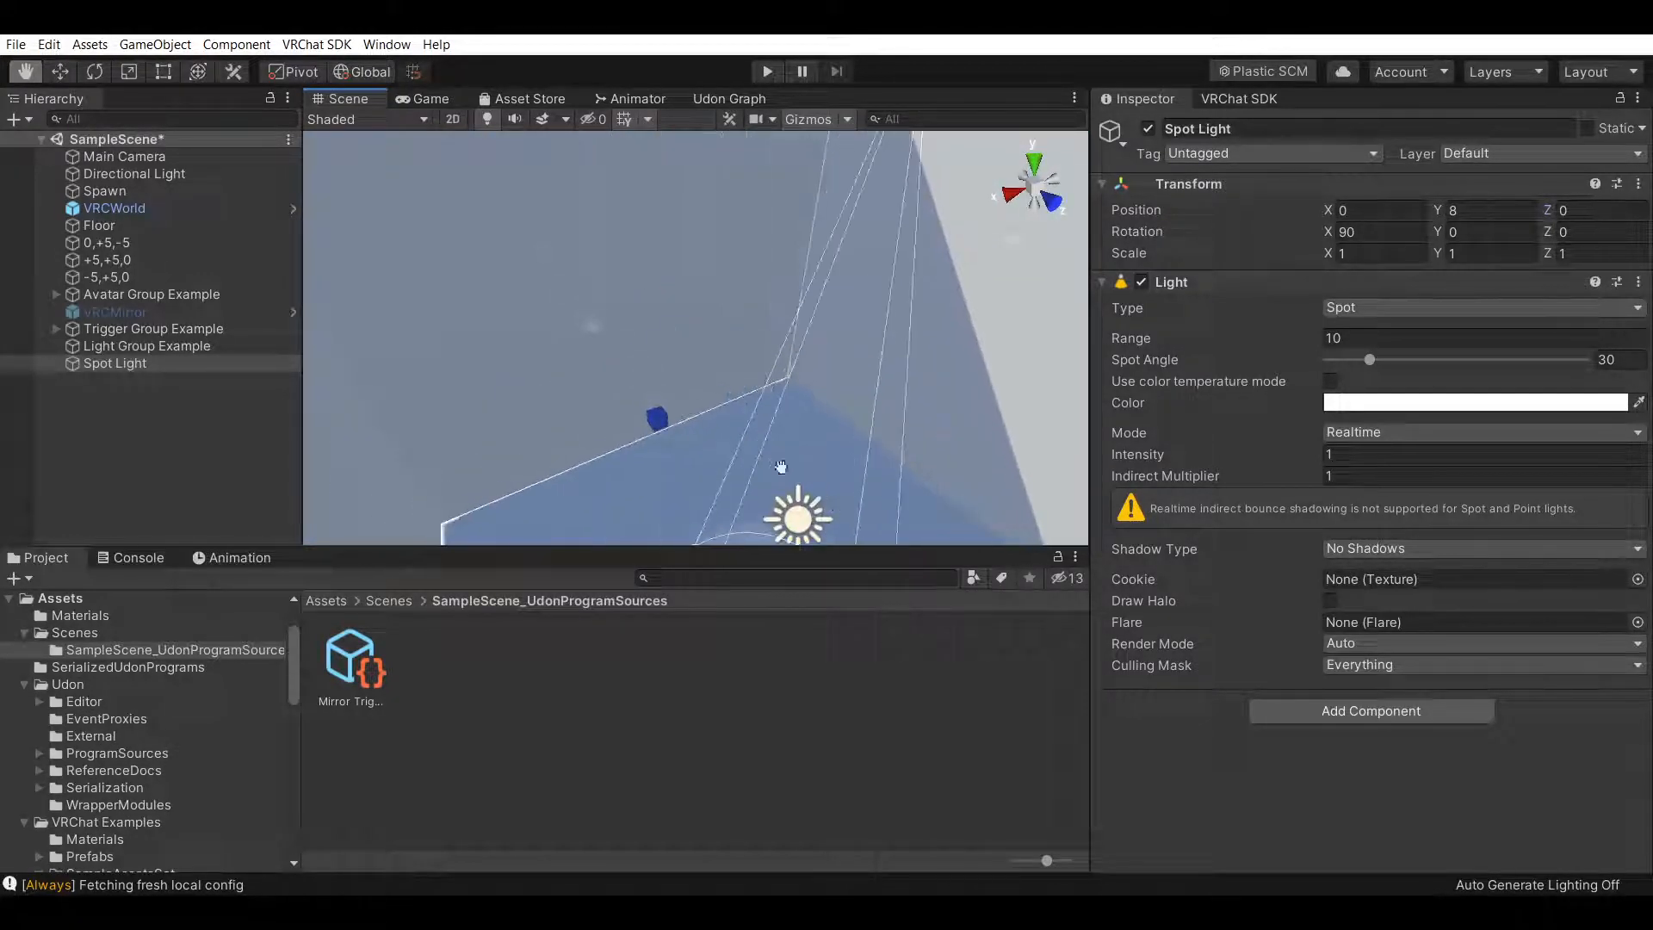
pyautogui.moveTo(706, 500); pyautogui.dragTo(880, 447, button='right')
pyautogui.scroll(-1, 859, 381)
pyautogui.moveTo(788, 342); pyautogui.dragTo(819, 423, button='middle')
pyautogui.moveTo(820, 423); pyautogui.dragTo(904, 446, button='right')
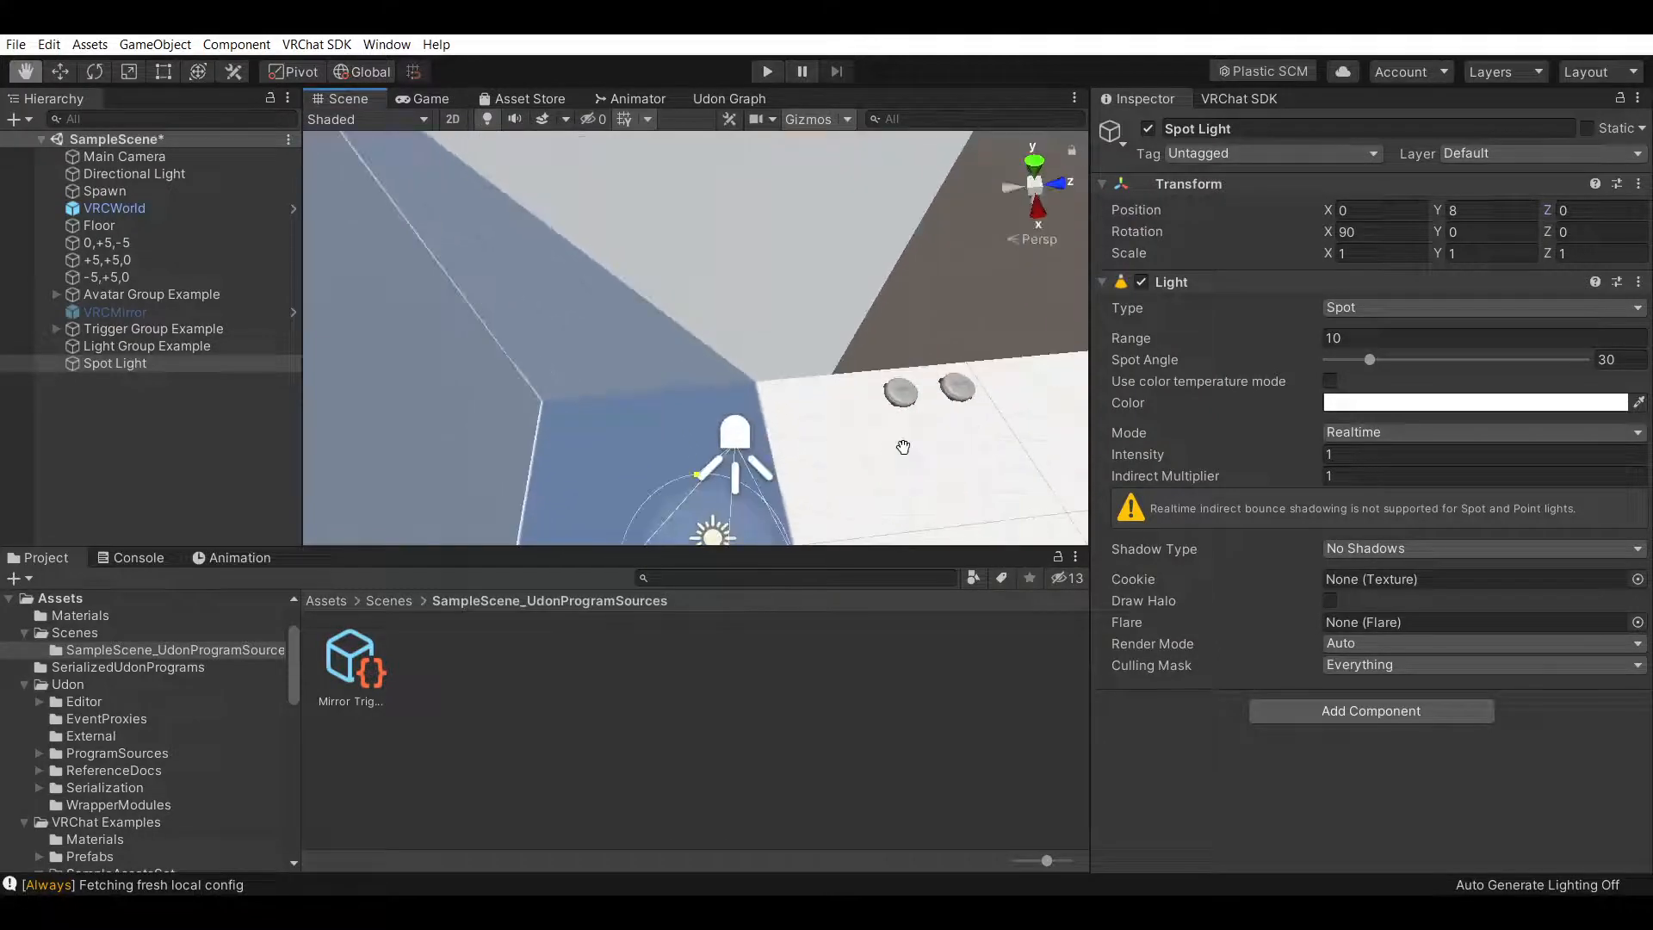
pyautogui.moveTo(904, 447); pyautogui.dragTo(908, 413, button='middle')
pyautogui.moveTo(907, 413)
pyautogui.mouseDown(button='right')
pyautogui.moveTo(864, 410)
pyautogui.moveTo(880, 429)
pyautogui.mouseUp(button='right')
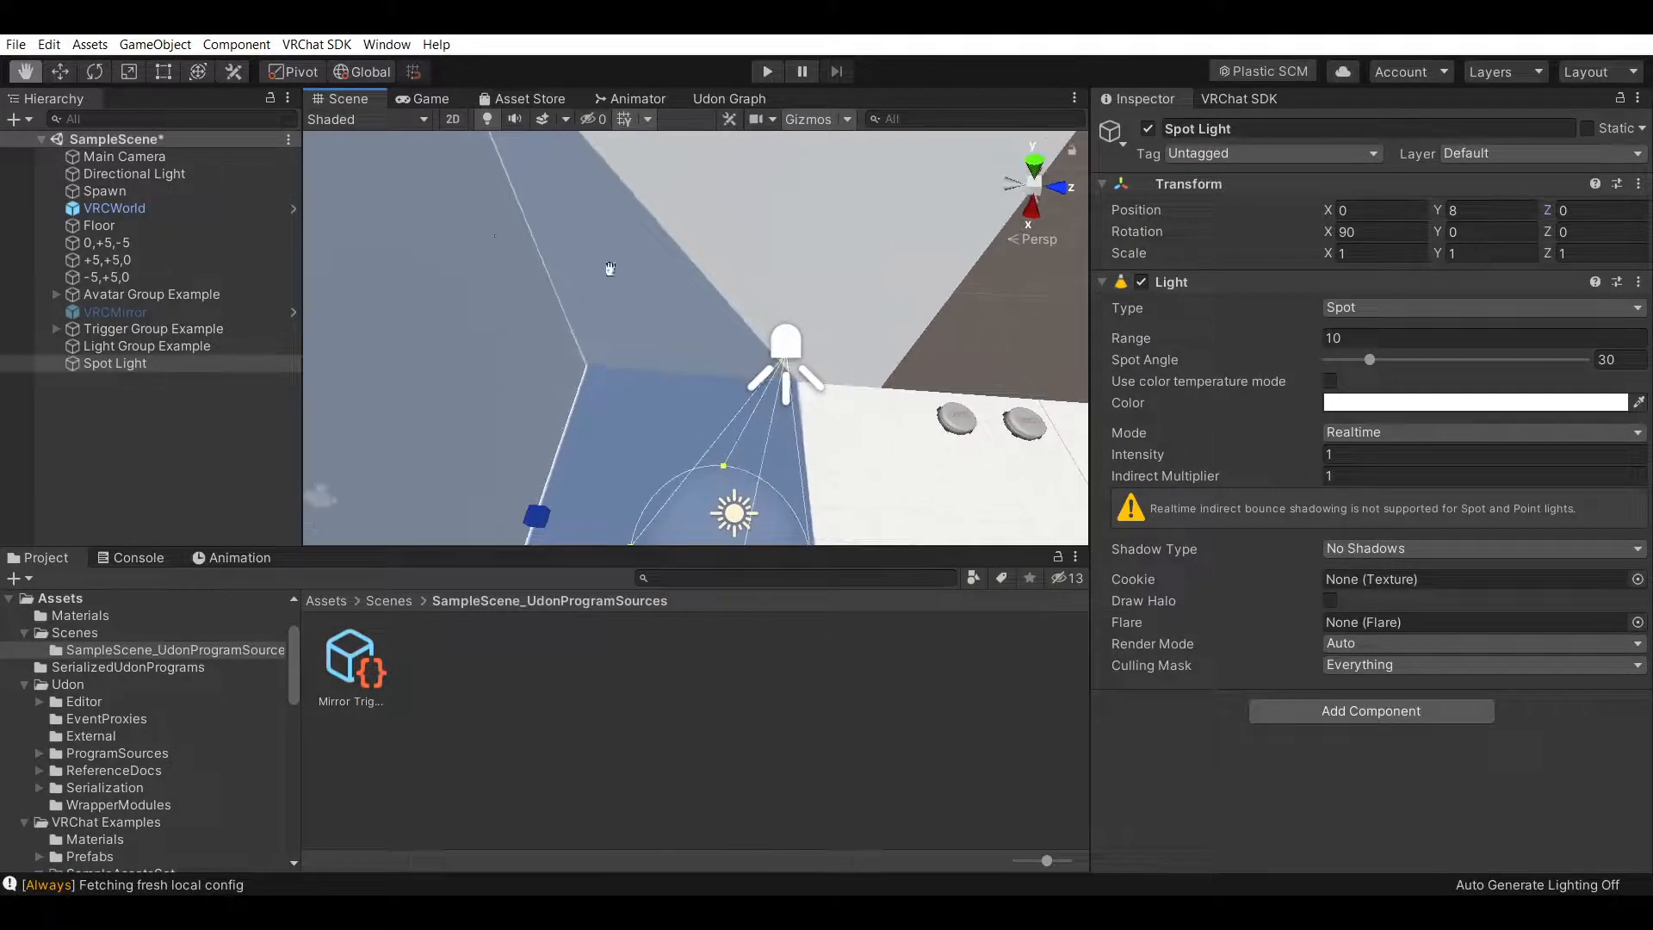
pyautogui.click(71, 69)
pyautogui.moveTo(872, 358); pyautogui.dragTo(346, 358)
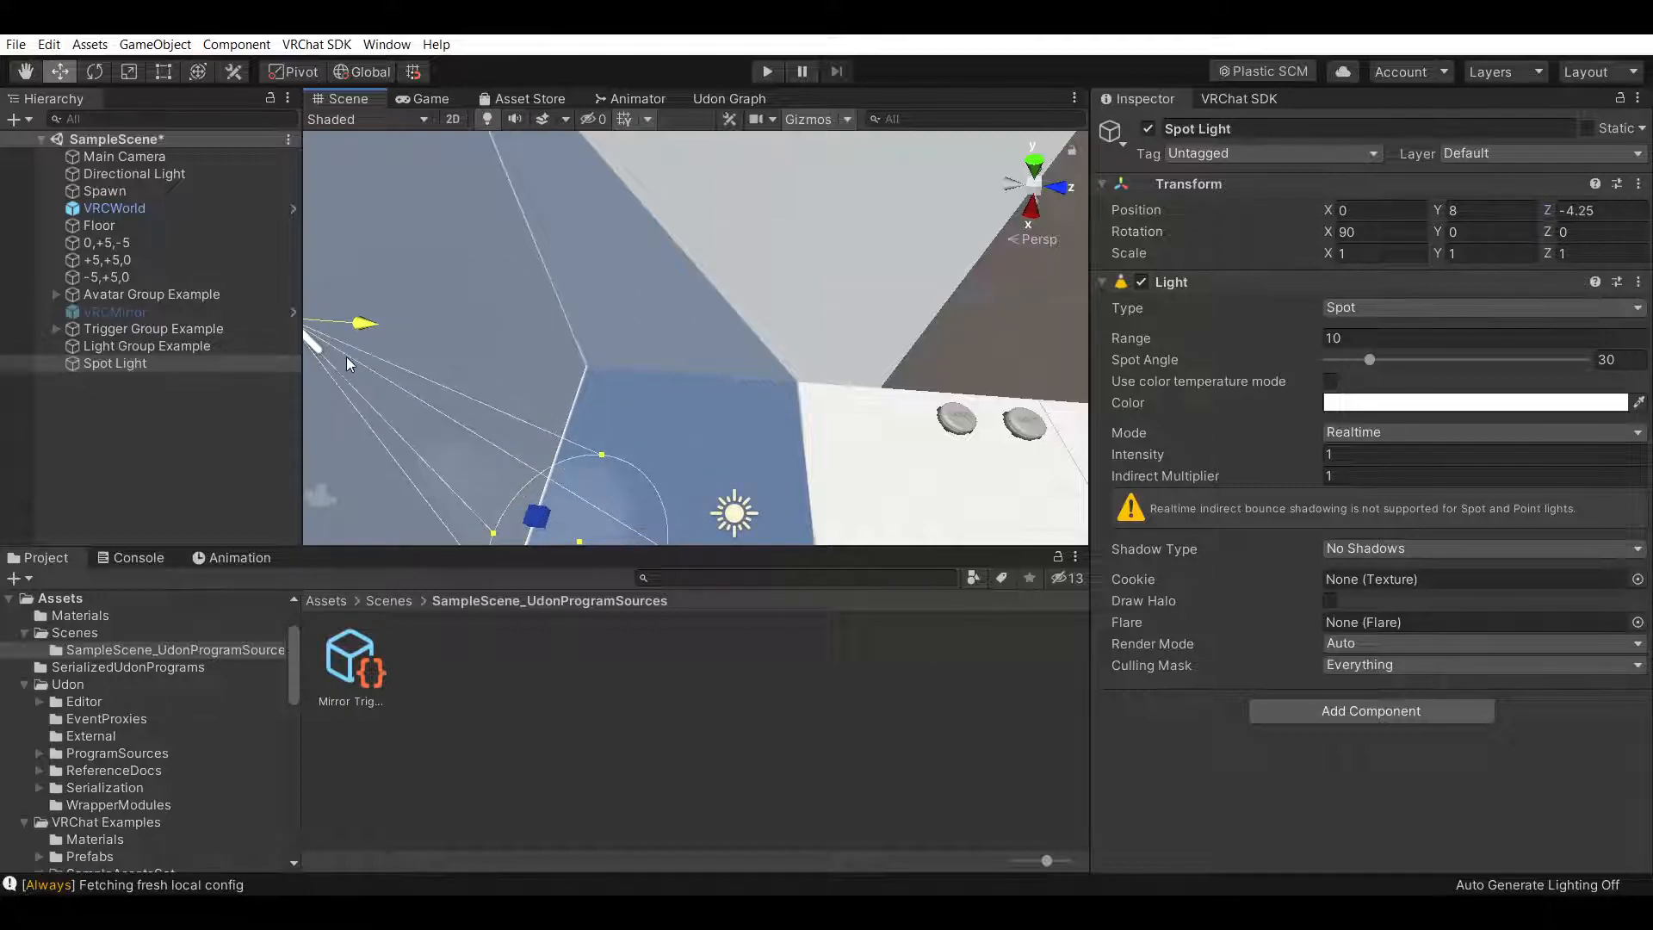
# Lower the spotlight to a height of 3
pyautogui.moveTo(902, 448); pyautogui.dragTo(564, 426, button='right')
pyautogui.click(26, 71)
pyautogui.scroll(5, 822, 345)
pyautogui.moveTo(813, 353); pyautogui.dragTo(724, 277, button='right')
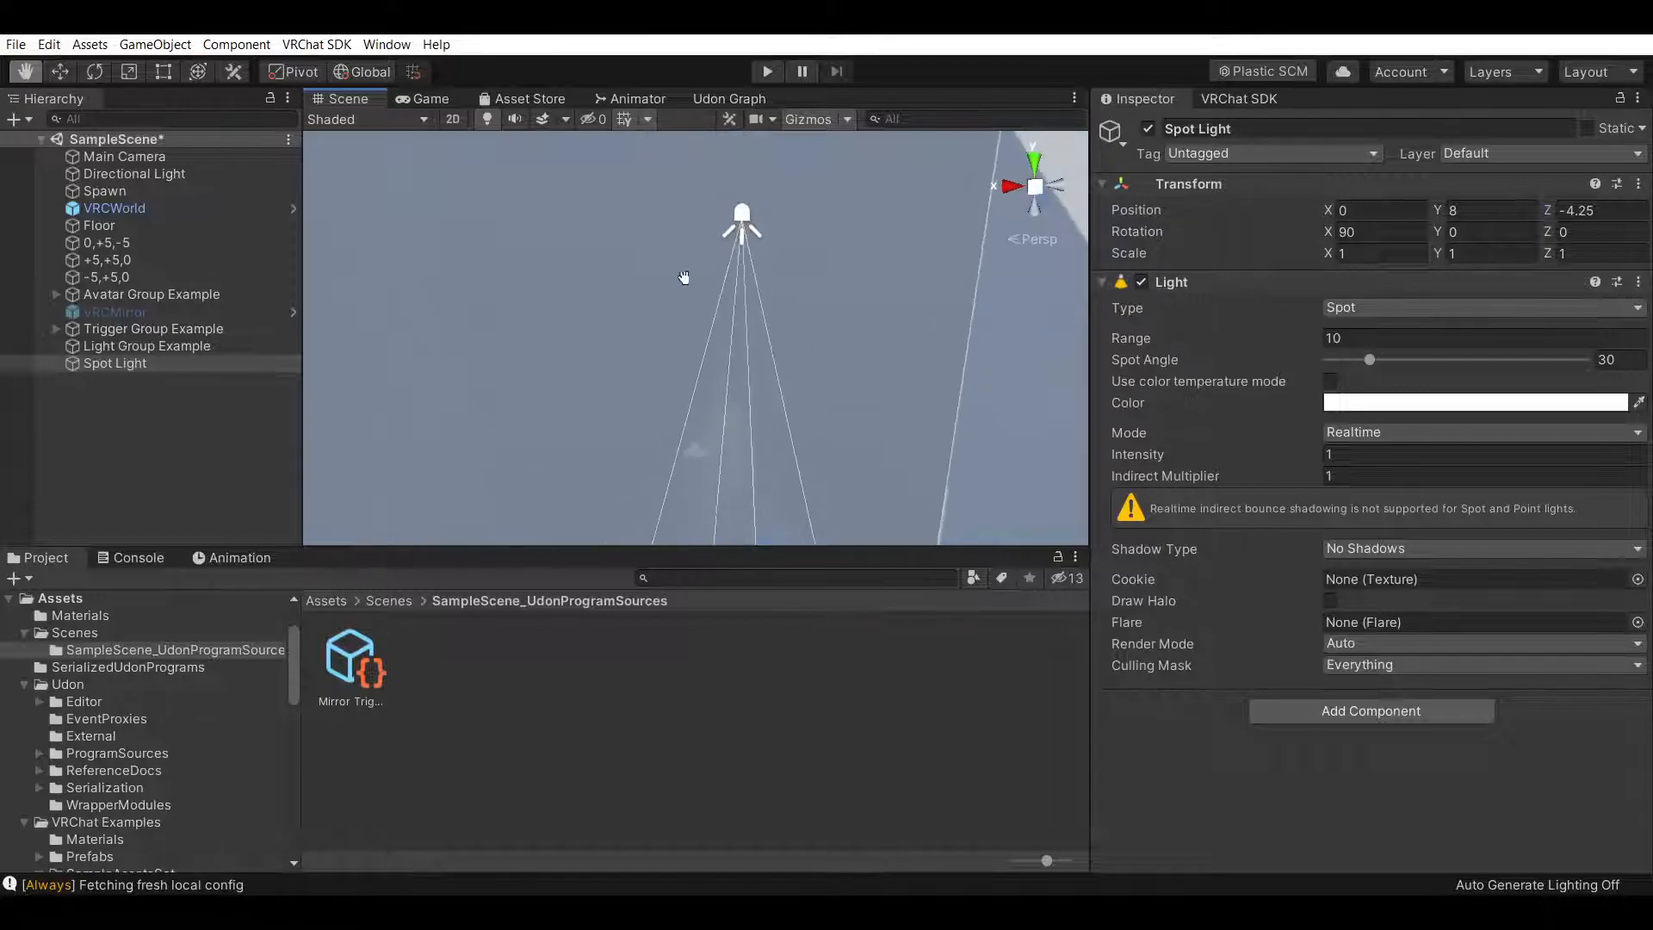
pyautogui.click(59, 72)
pyautogui.moveTo(744, 138); pyautogui.dragTo(740, 377)
pyautogui.moveTo(876, 372); pyautogui.dragTo(862, 443, button='right')
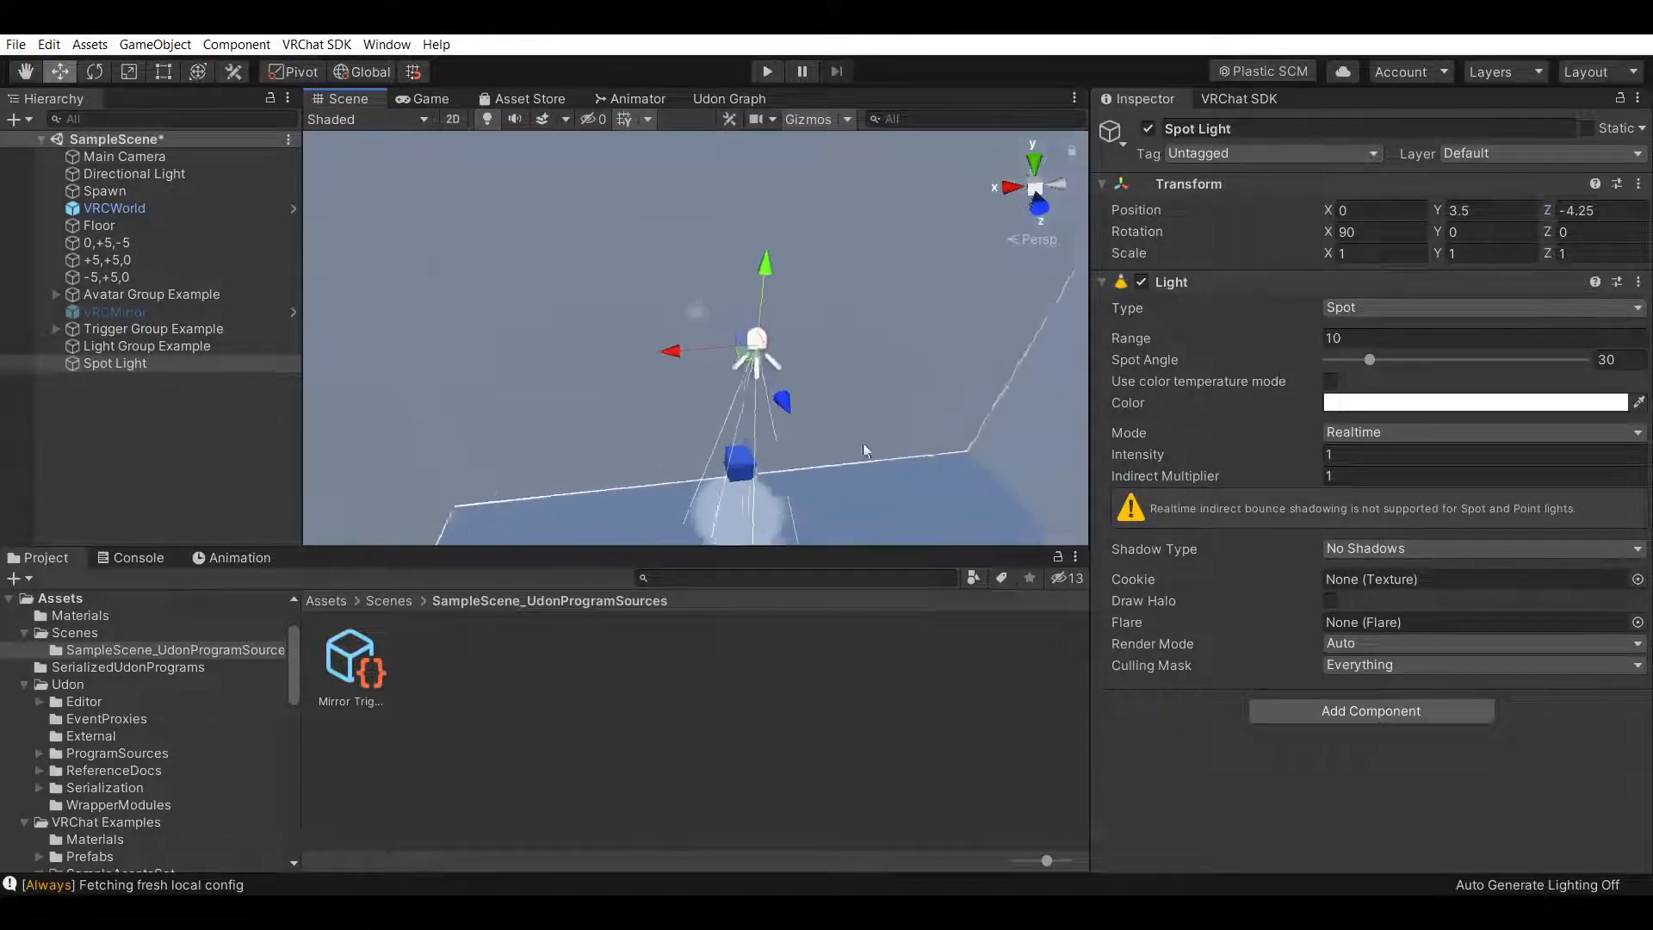
pyautogui.scroll(3, 863, 442)
pyautogui.click(25, 71)
pyautogui.moveTo(832, 527); pyautogui.dragTo(822, 446)
pyautogui.moveTo(822, 447); pyautogui.dragTo(877, 426, button='right')
pyautogui.click(60, 71)
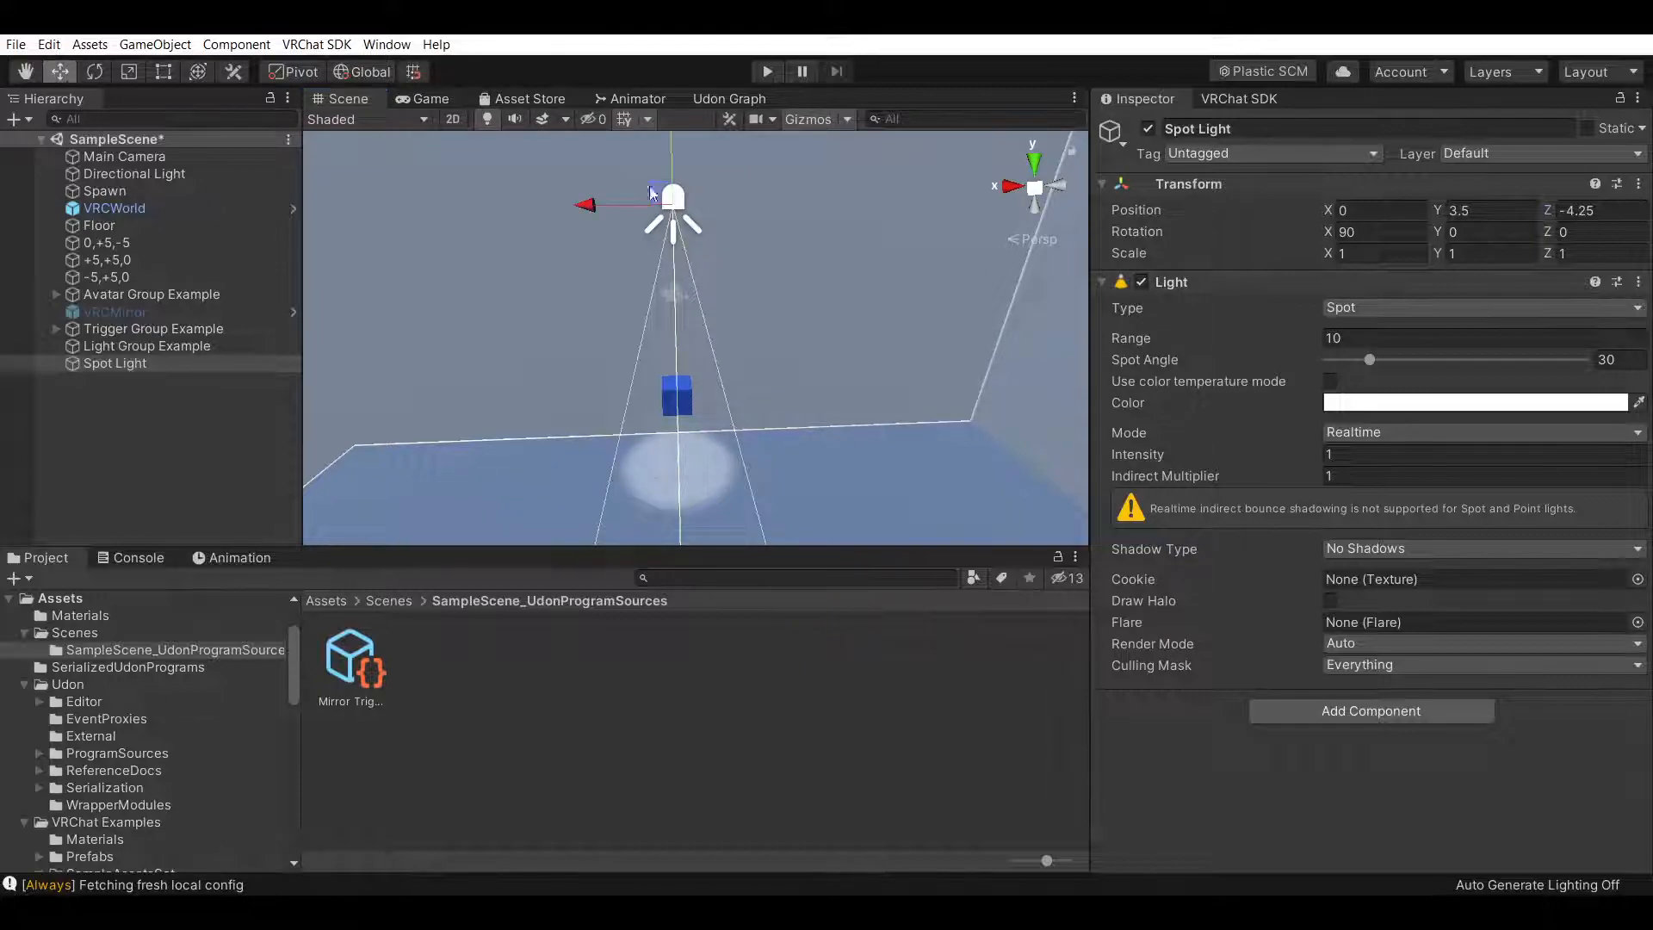
pyautogui.moveTo(670, 149); pyautogui.dragTo(679, 189)
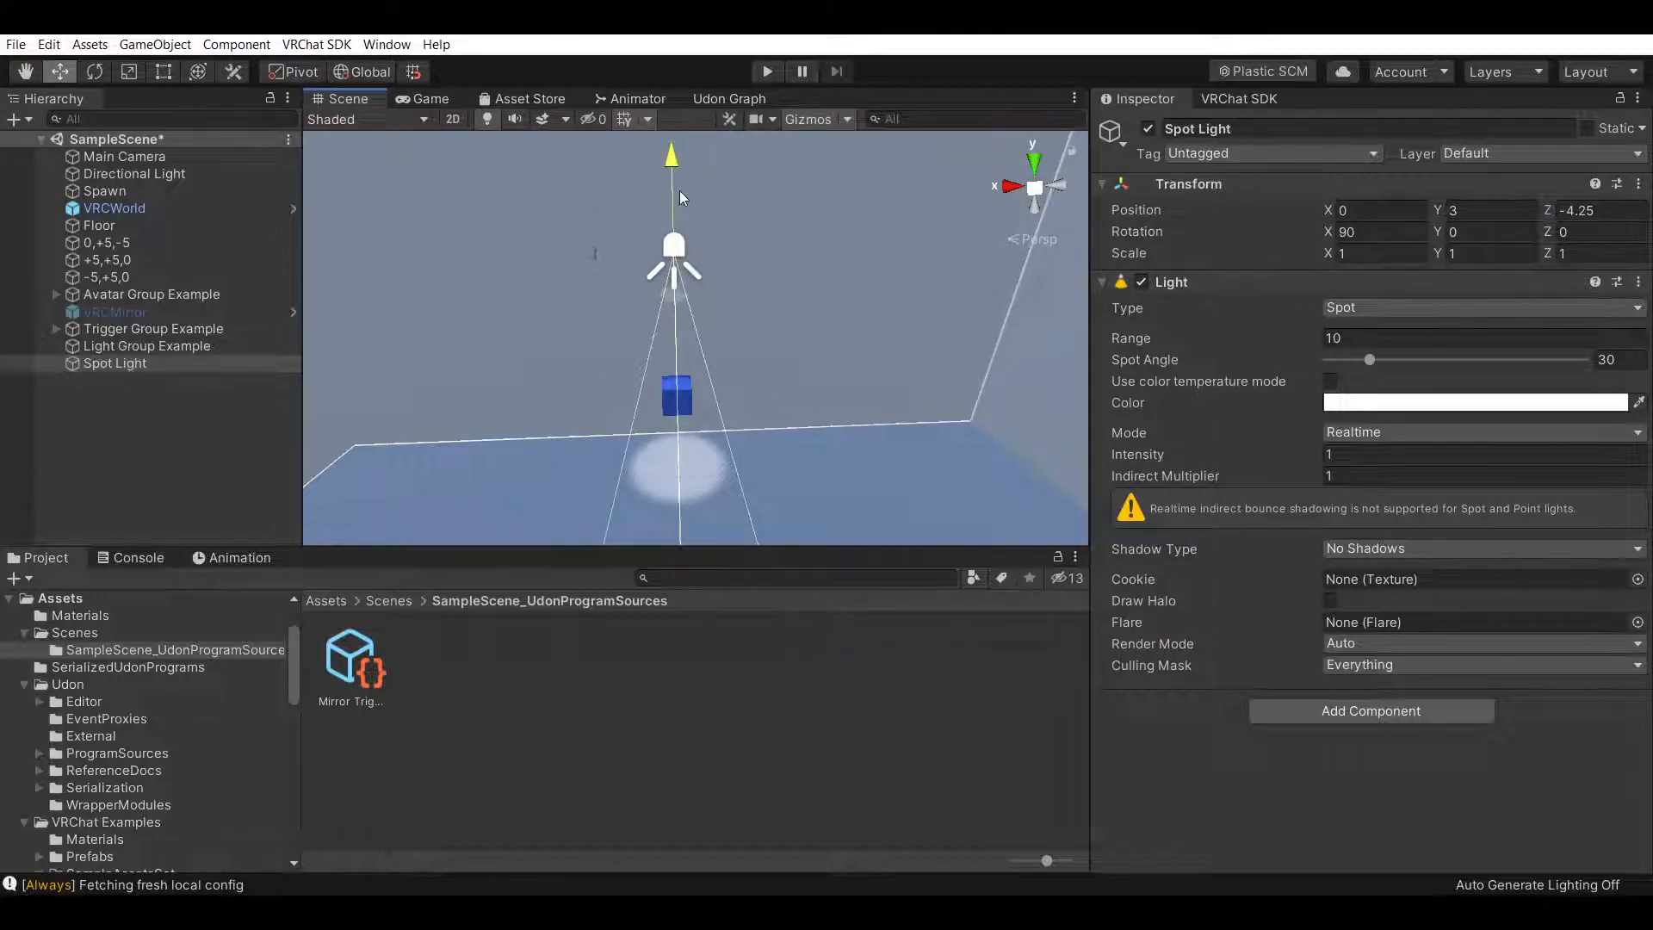
# Set the spotlight's Range to 4
pyautogui.moveTo(907, 262); pyautogui.dragTo(945, 335, button='right')
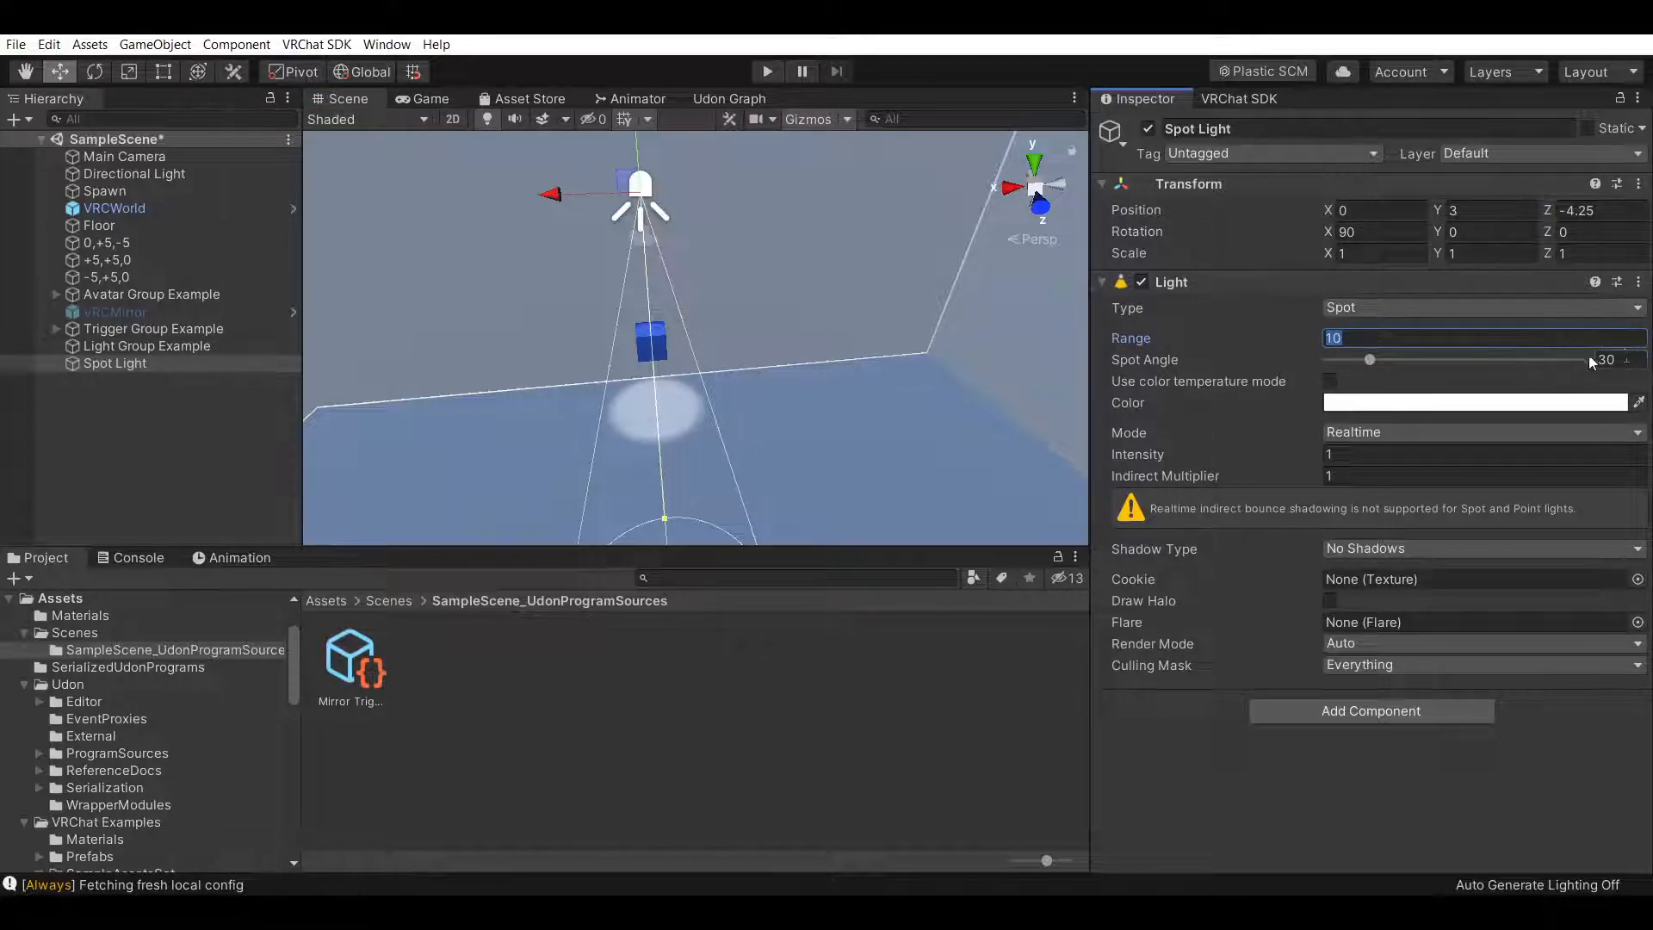
pyautogui.write('2')
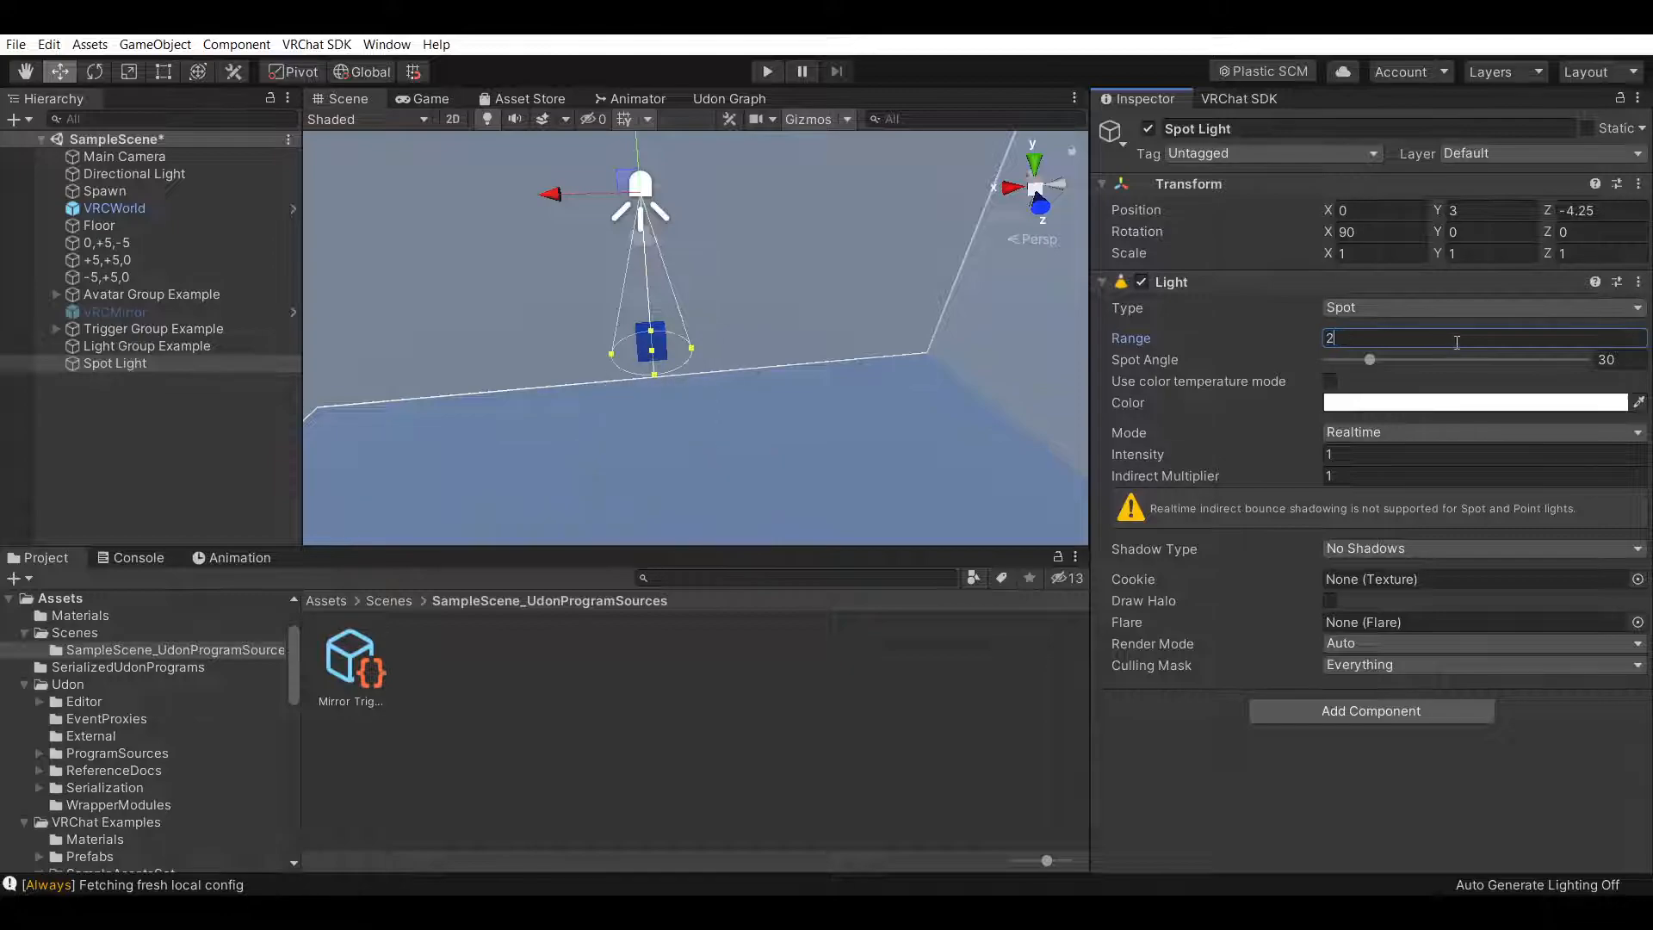
pyautogui.press('BackSpace')
pyautogui.write('5')
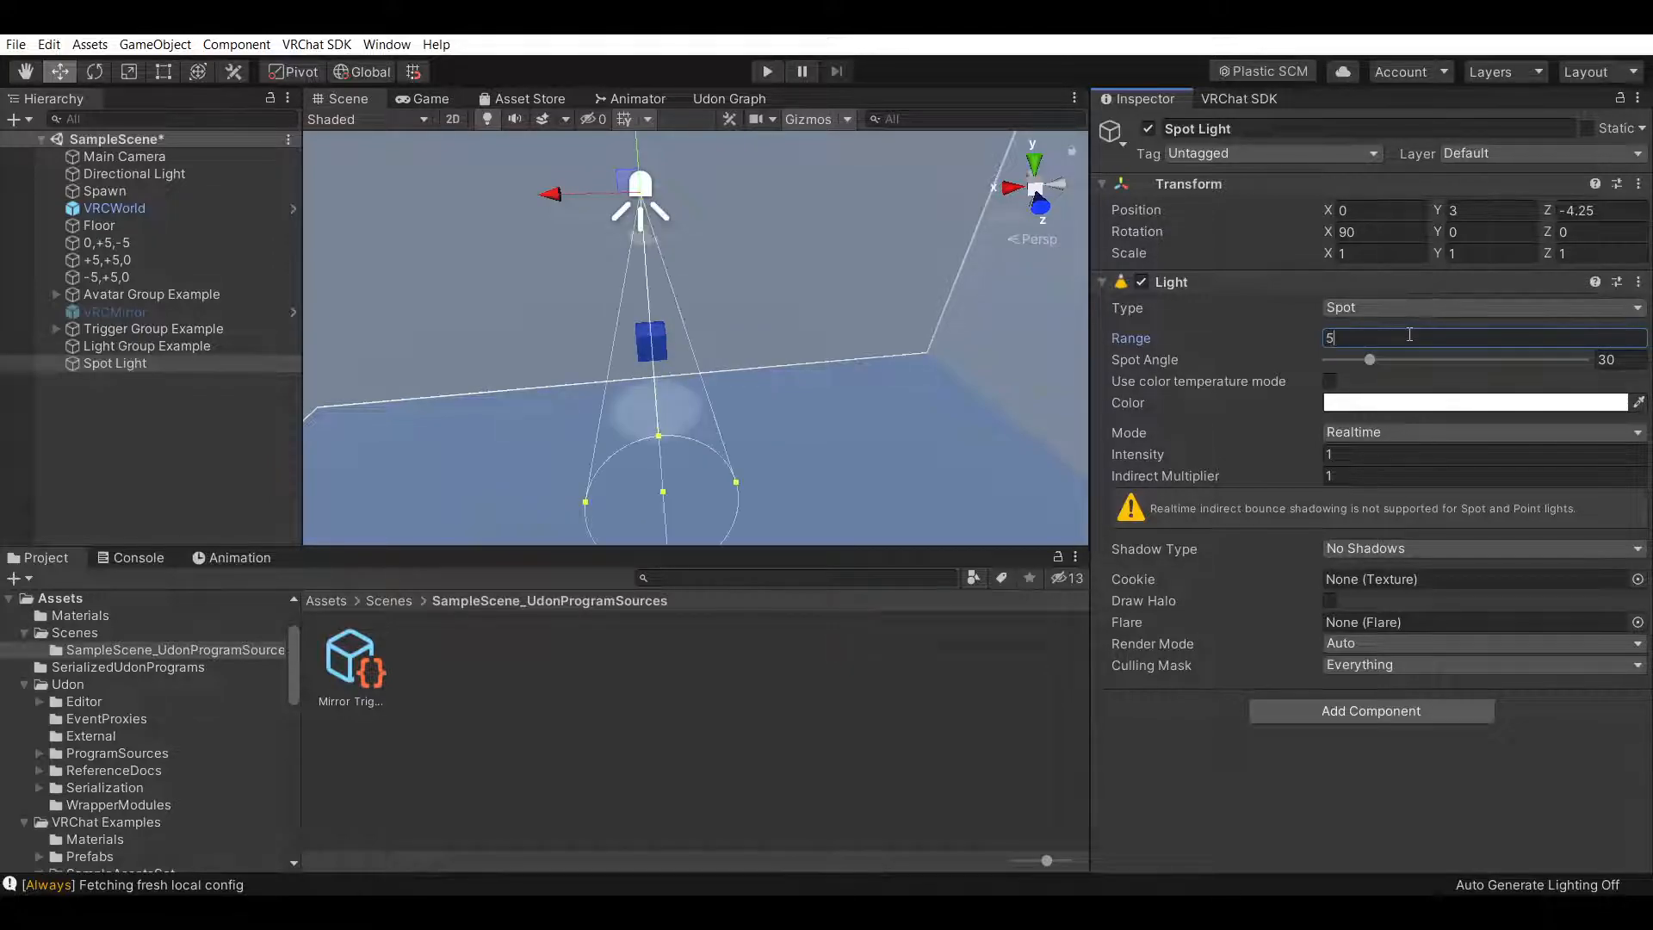
pyautogui.press('BackSpace')
pyautogui.write('4')
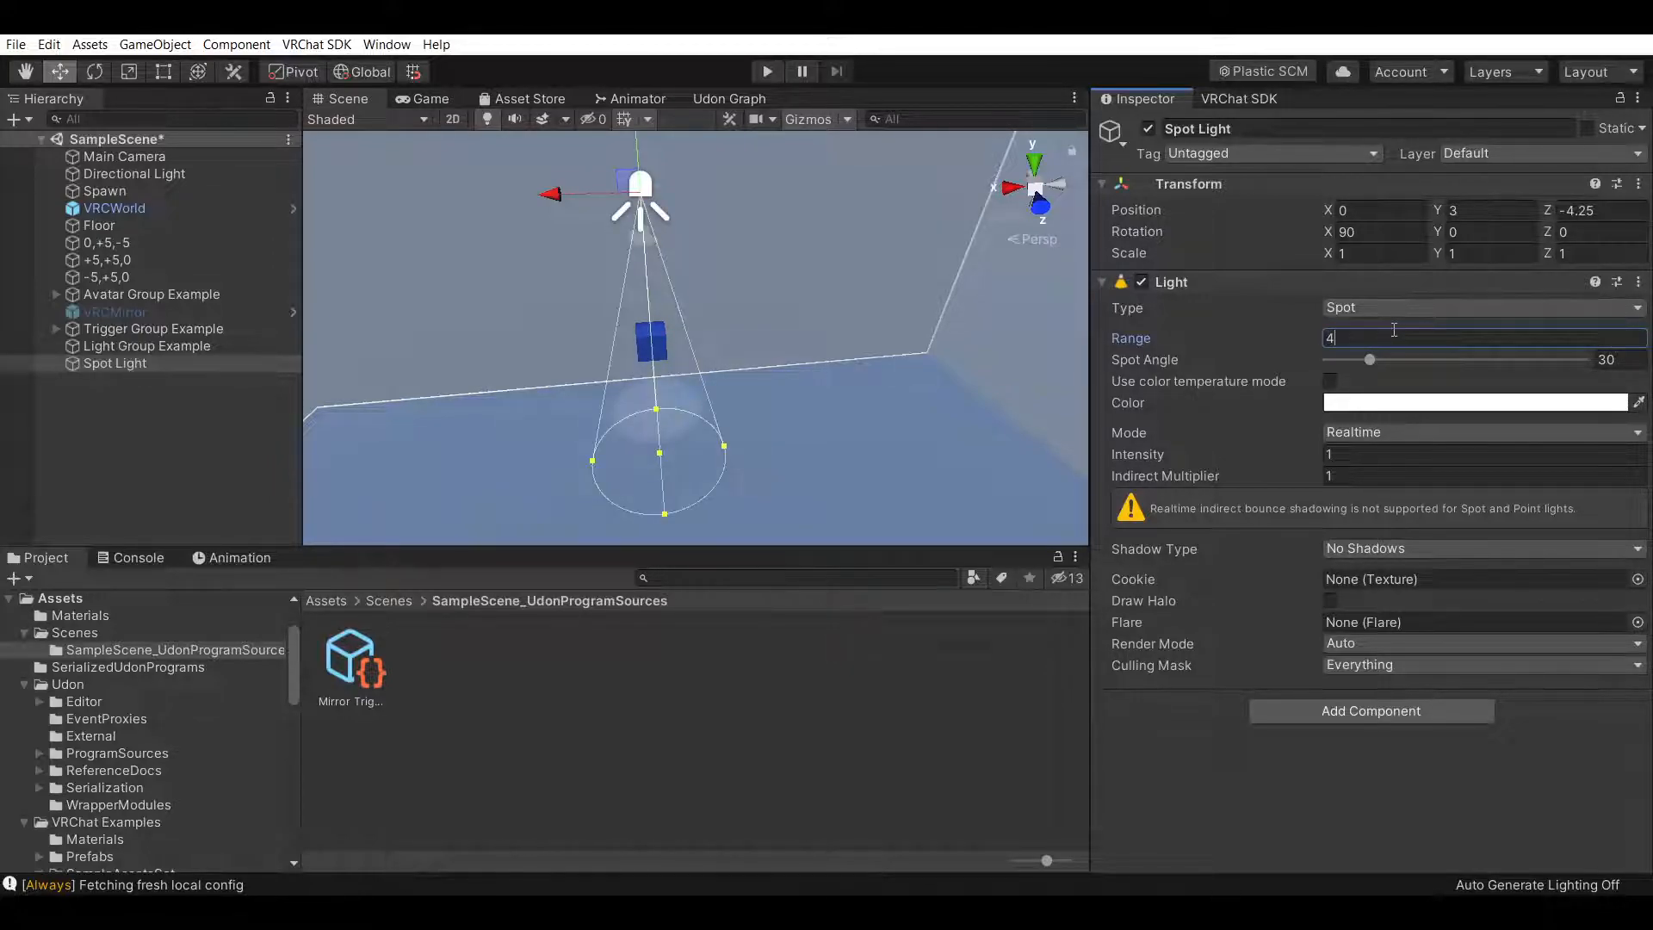
# Set the spotlight's Spot Angle to 60 and its Mode to Realtime
pyautogui.click(1622, 356)
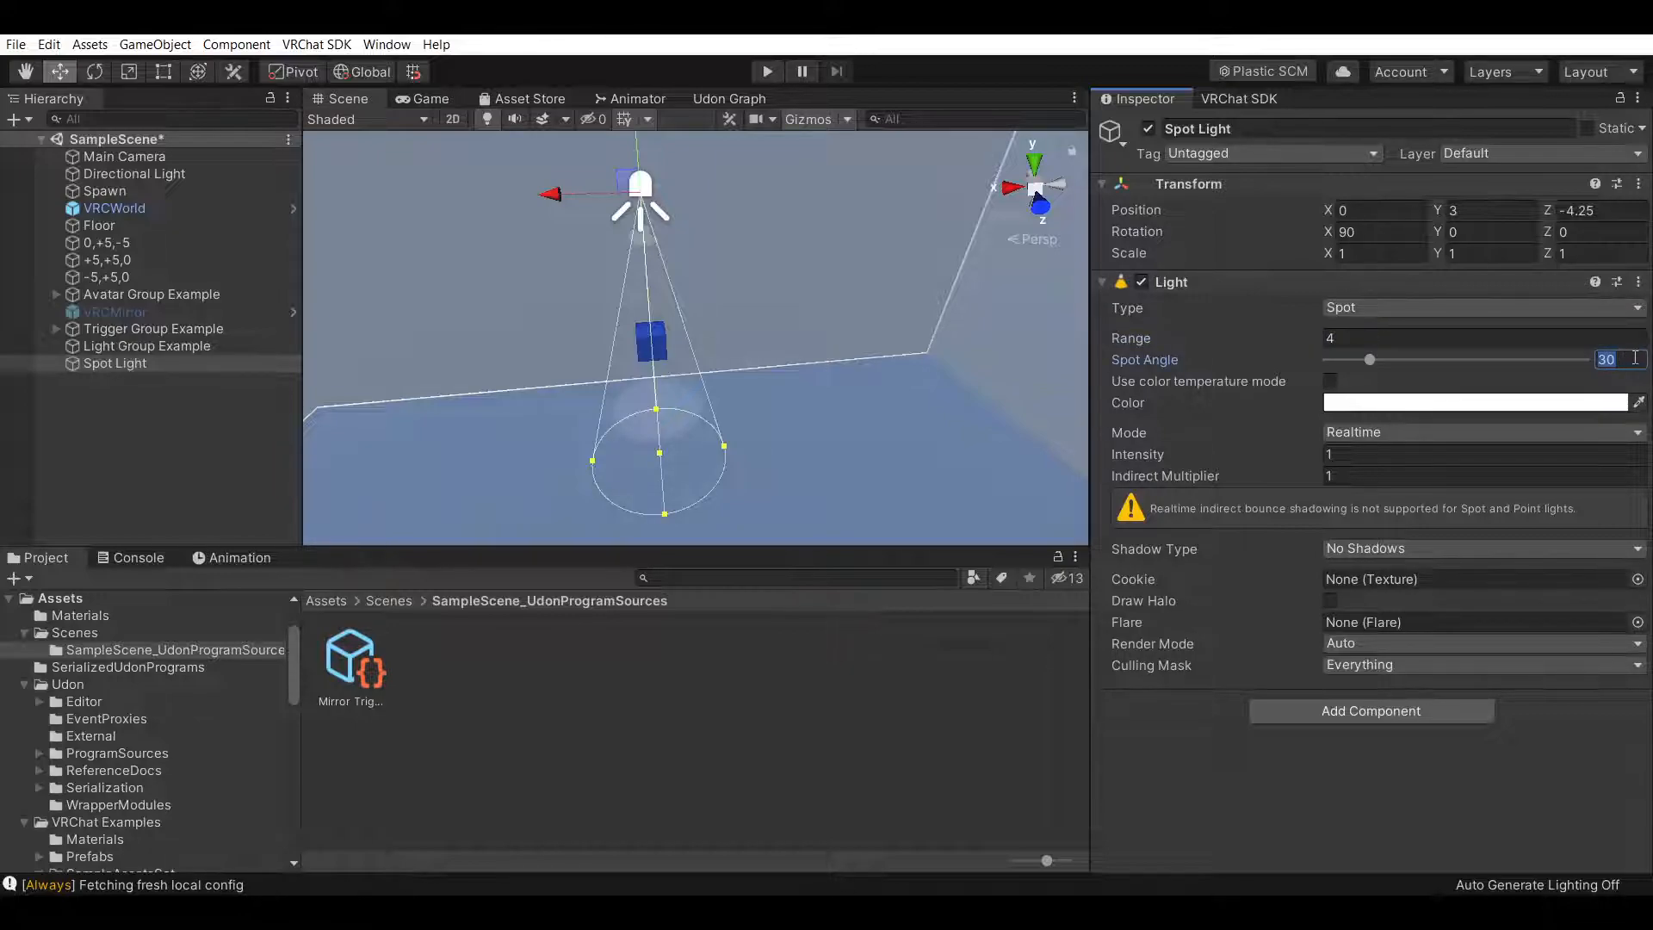
pyautogui.write('60')
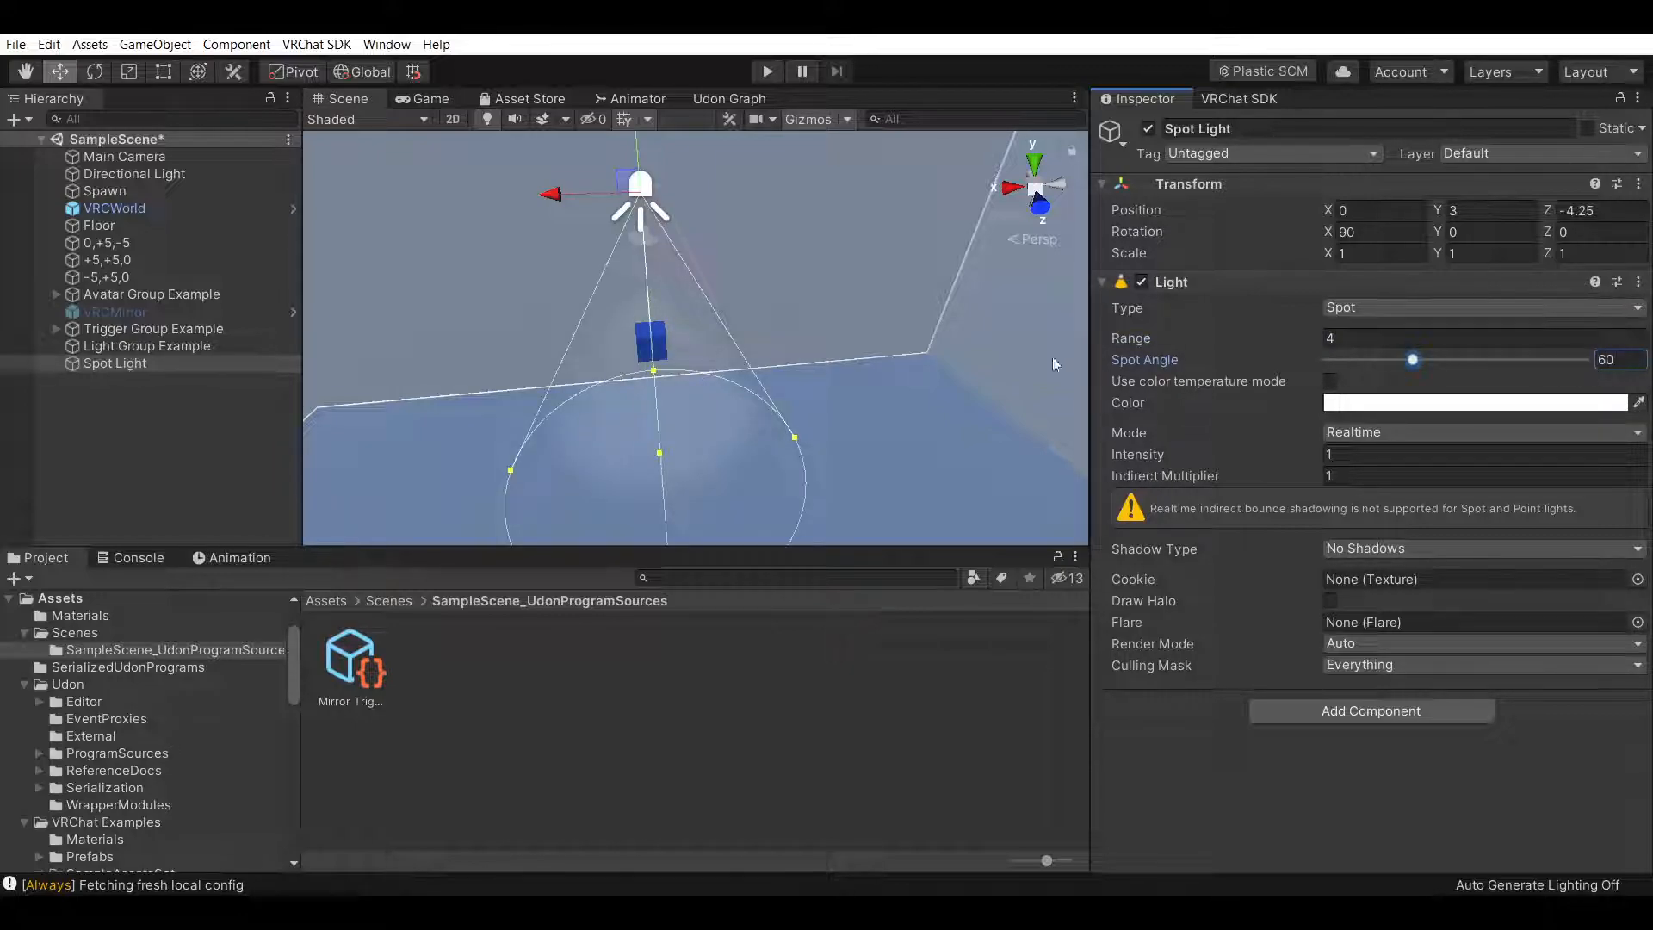
pyautogui.moveTo(937, 375); pyautogui.dragTo(892, 378, button='right')
pyautogui.click(1341, 433)
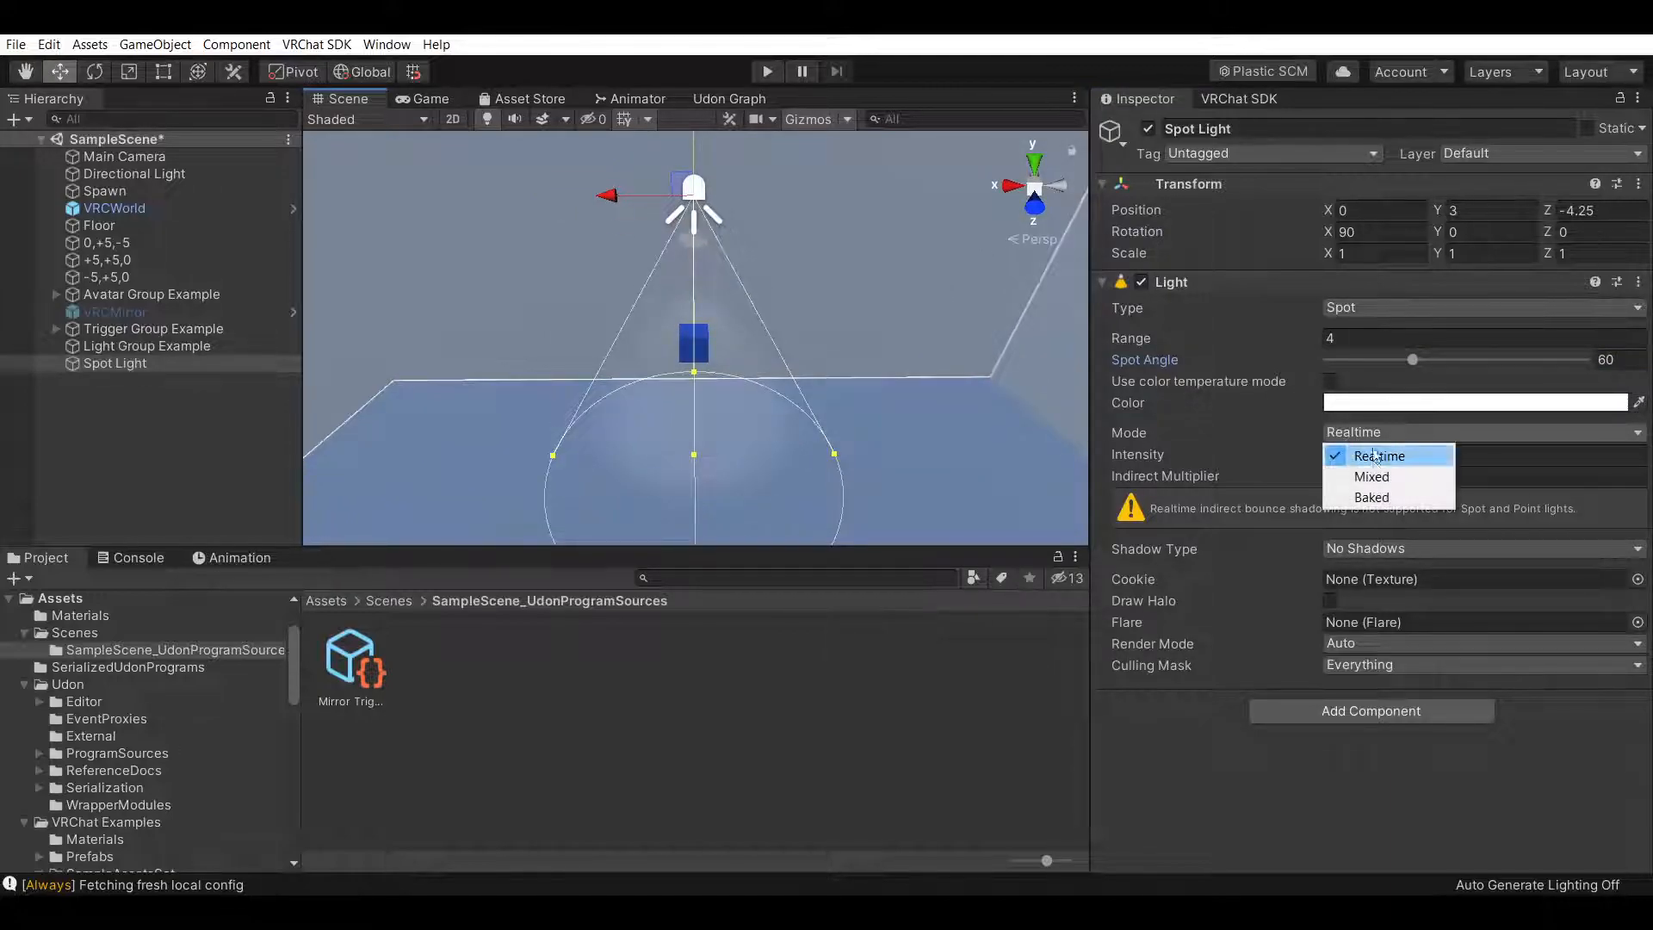
pyautogui.click(1381, 456)
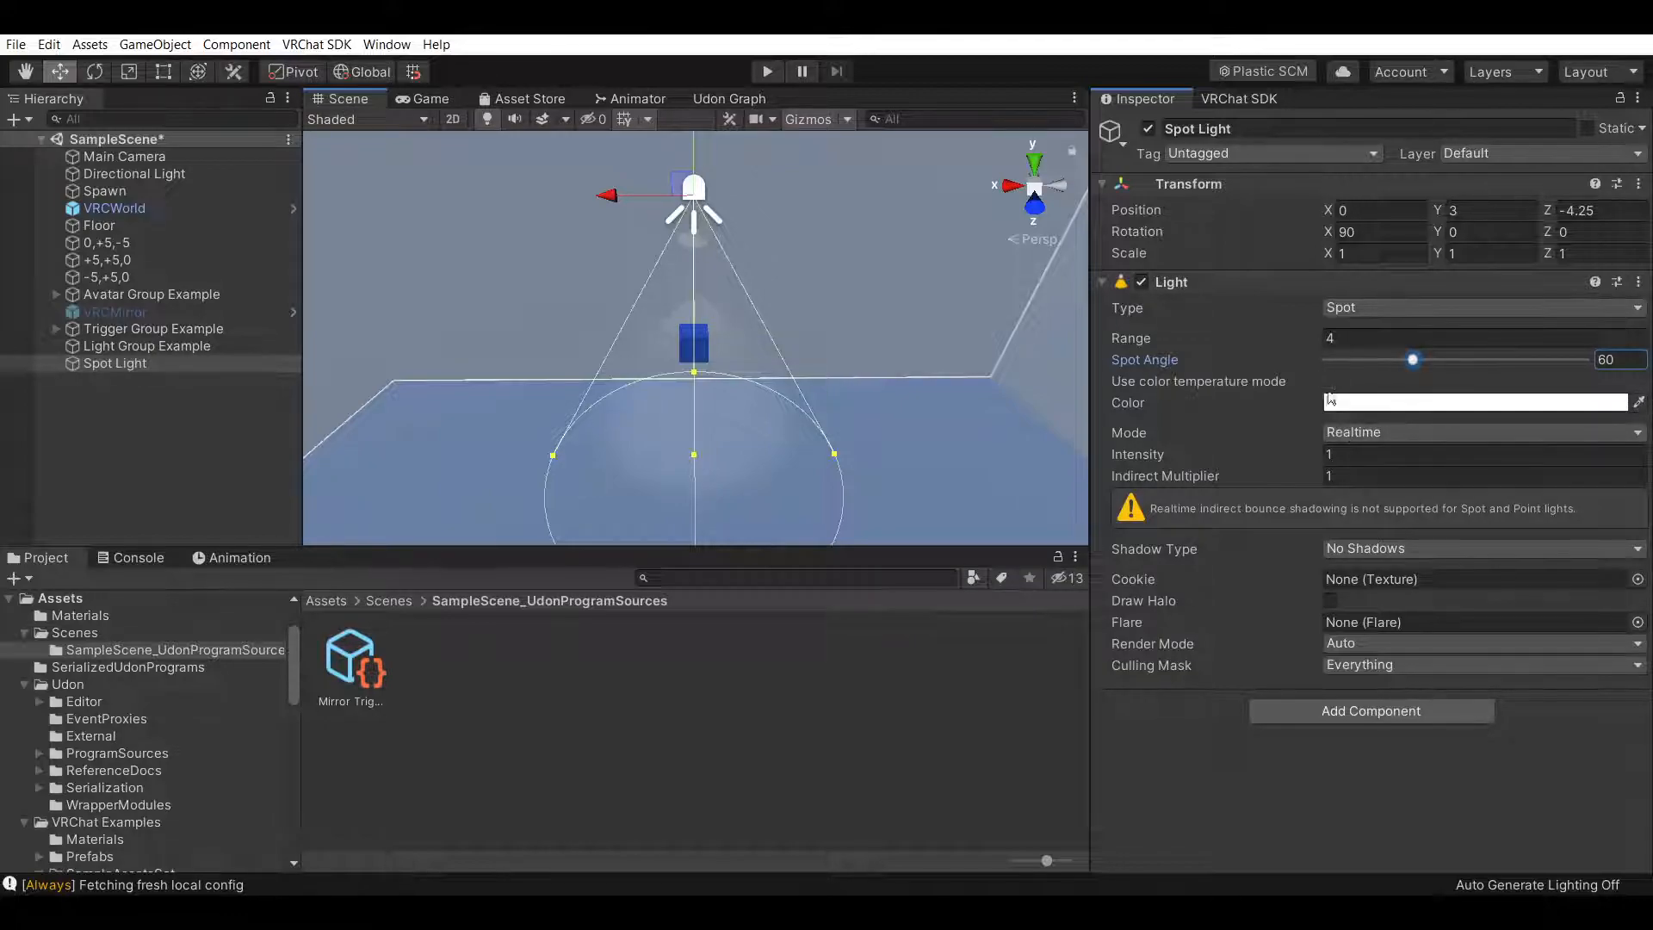
# Duplicate the spotlight twice and move Spot Light (2) to X 3
pyautogui.rightClick(151, 361)
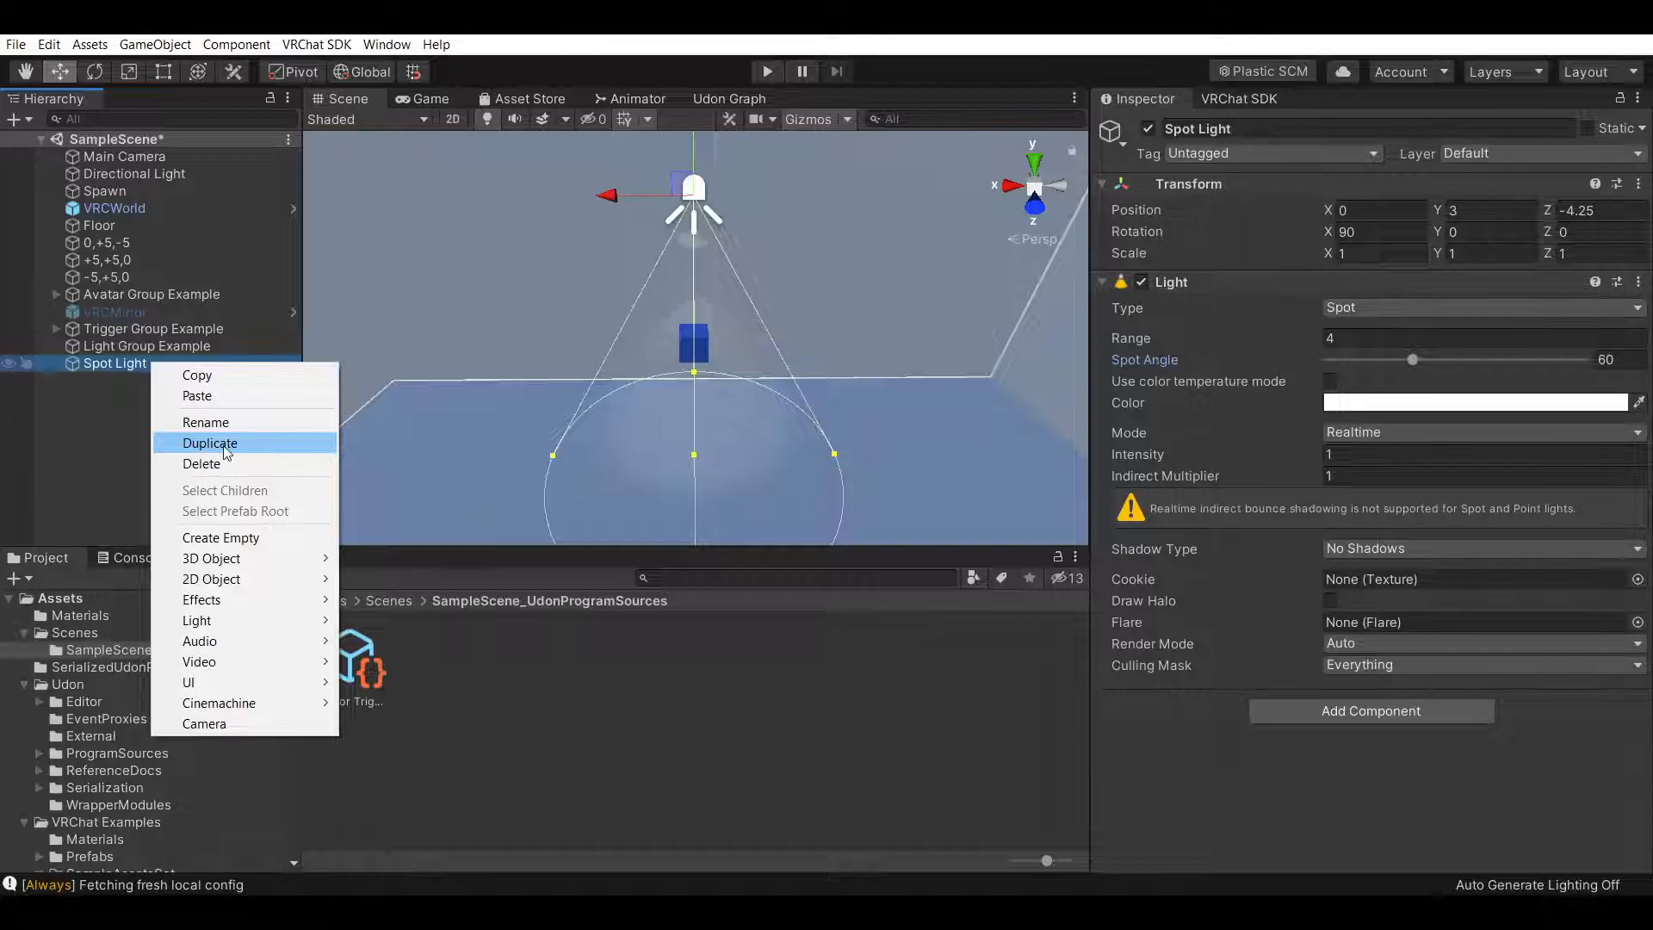
pyautogui.click(227, 451)
pyautogui.rightClick(168, 386)
pyautogui.click(229, 466)
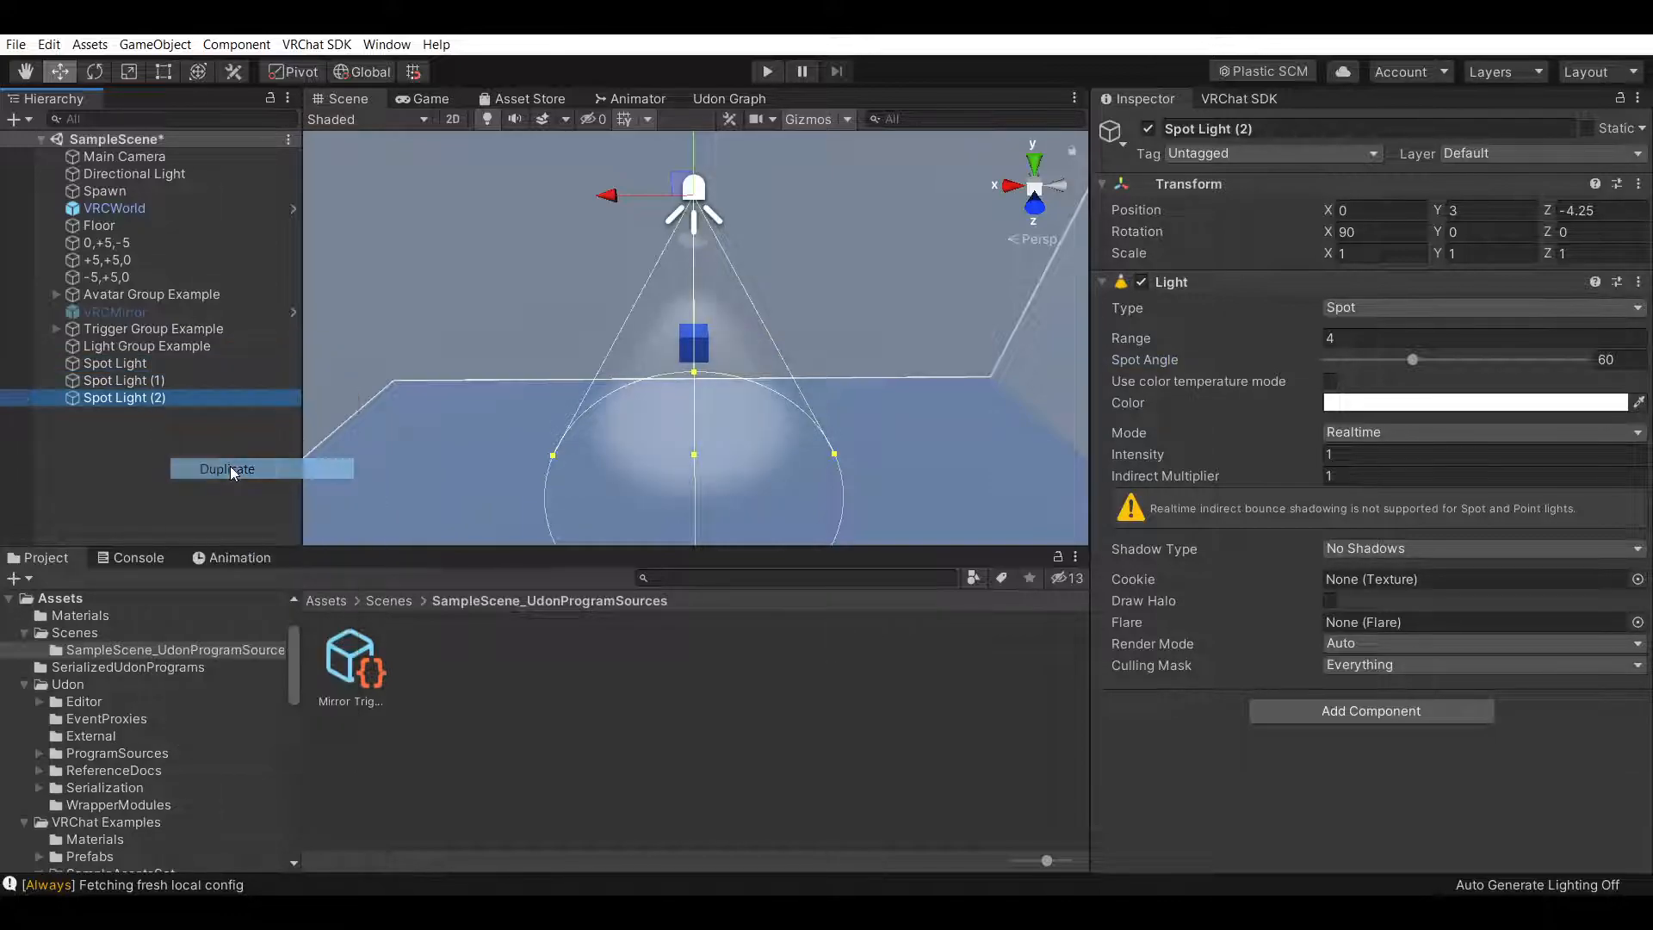
pyautogui.moveTo(601, 193); pyautogui.dragTo(324, 210)
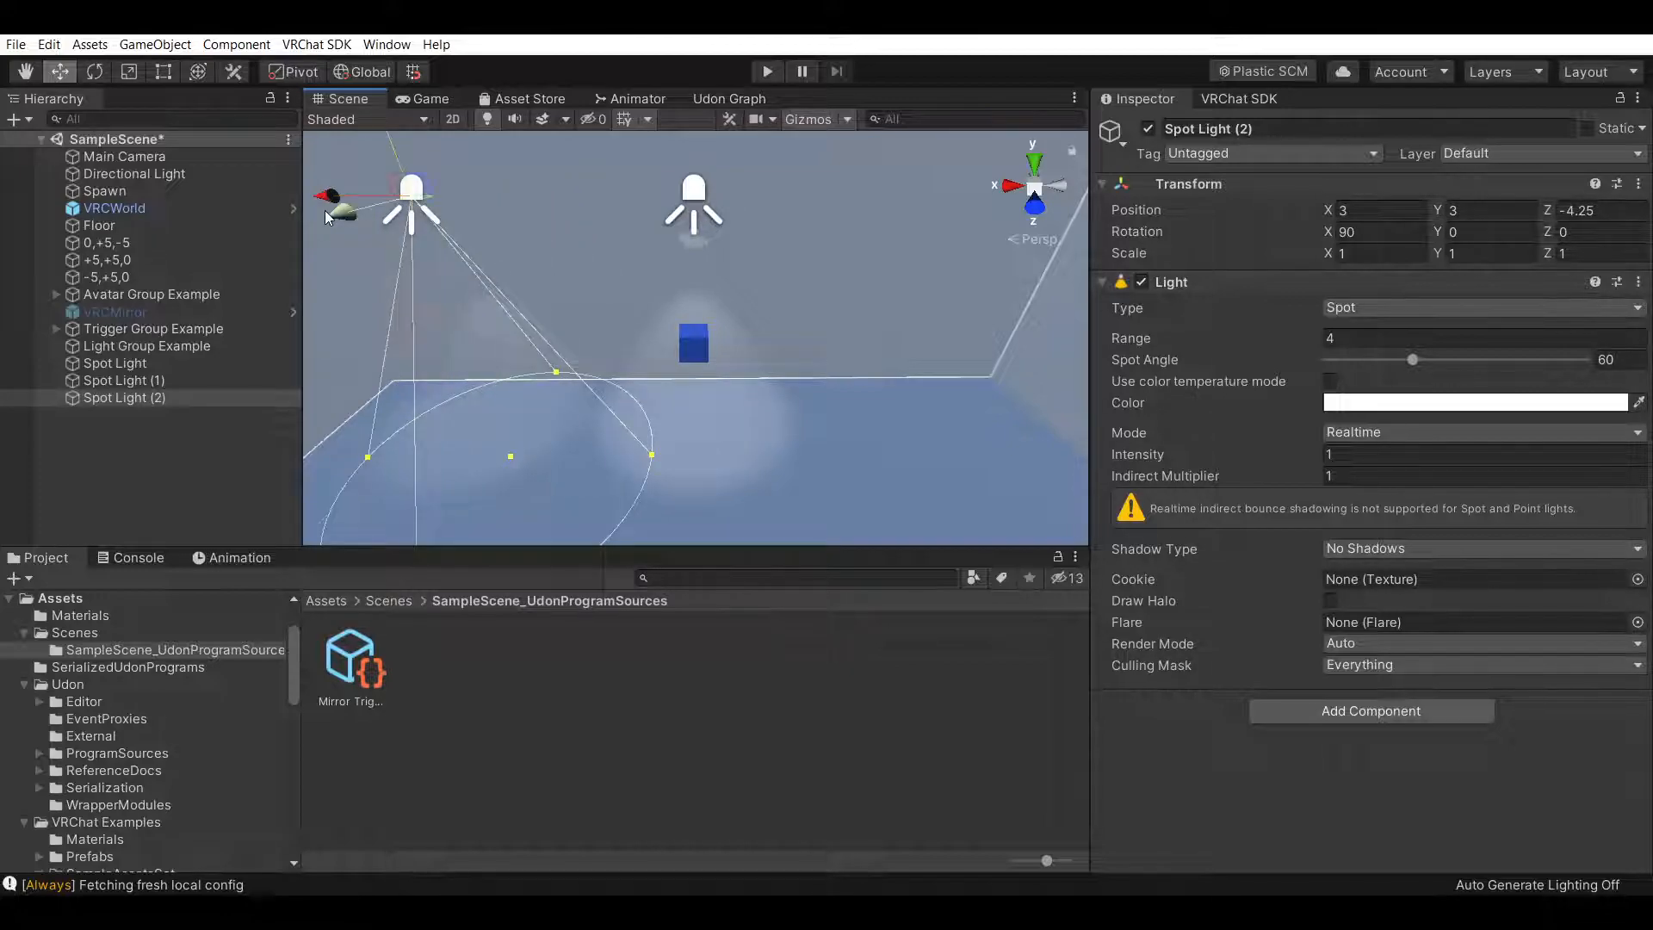
# Move Spot Light (1) to the opposite side of the center spotlight
pyautogui.click(186, 363)
pyautogui.click(200, 377)
pyautogui.moveTo(617, 211); pyautogui.dragTo(840, 152)
pyautogui.click(29, 74)
# Duplicate Spot Light (1) and (2), placing the copies Spot Light (3) at X -1.5 and Spot Light (4) at X 1.5
pyautogui.click(226, 362)
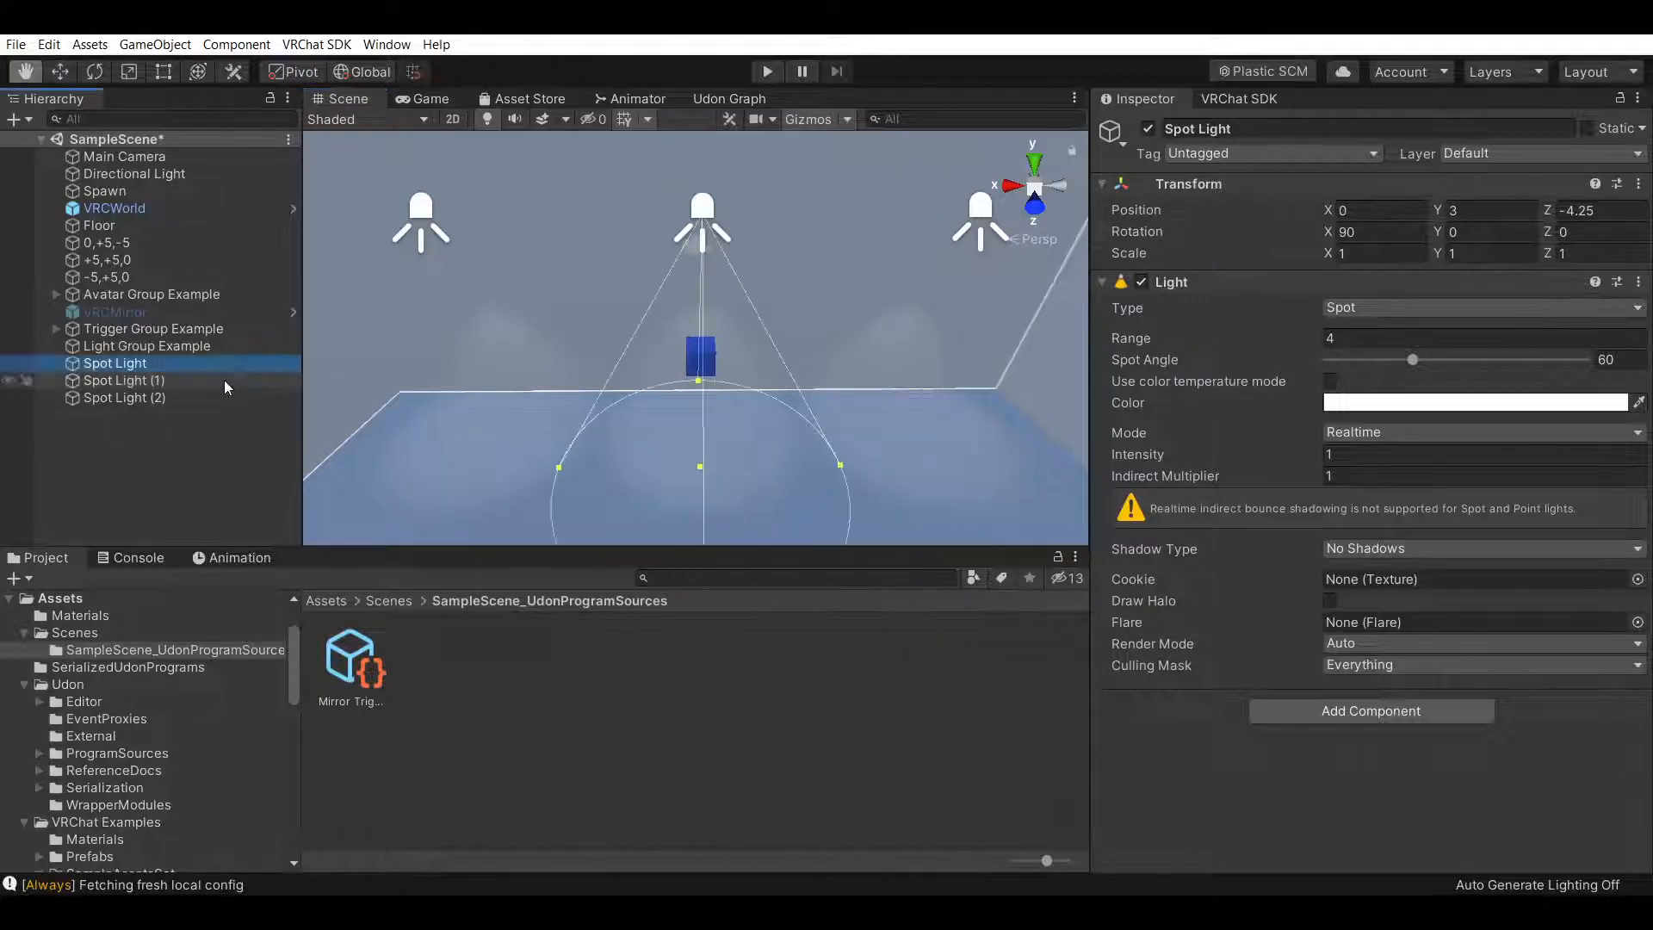
pyautogui.click(220, 382)
pyautogui.keyDown('shift'); pyautogui.click(210, 399); pyautogui.keyUp('shift')
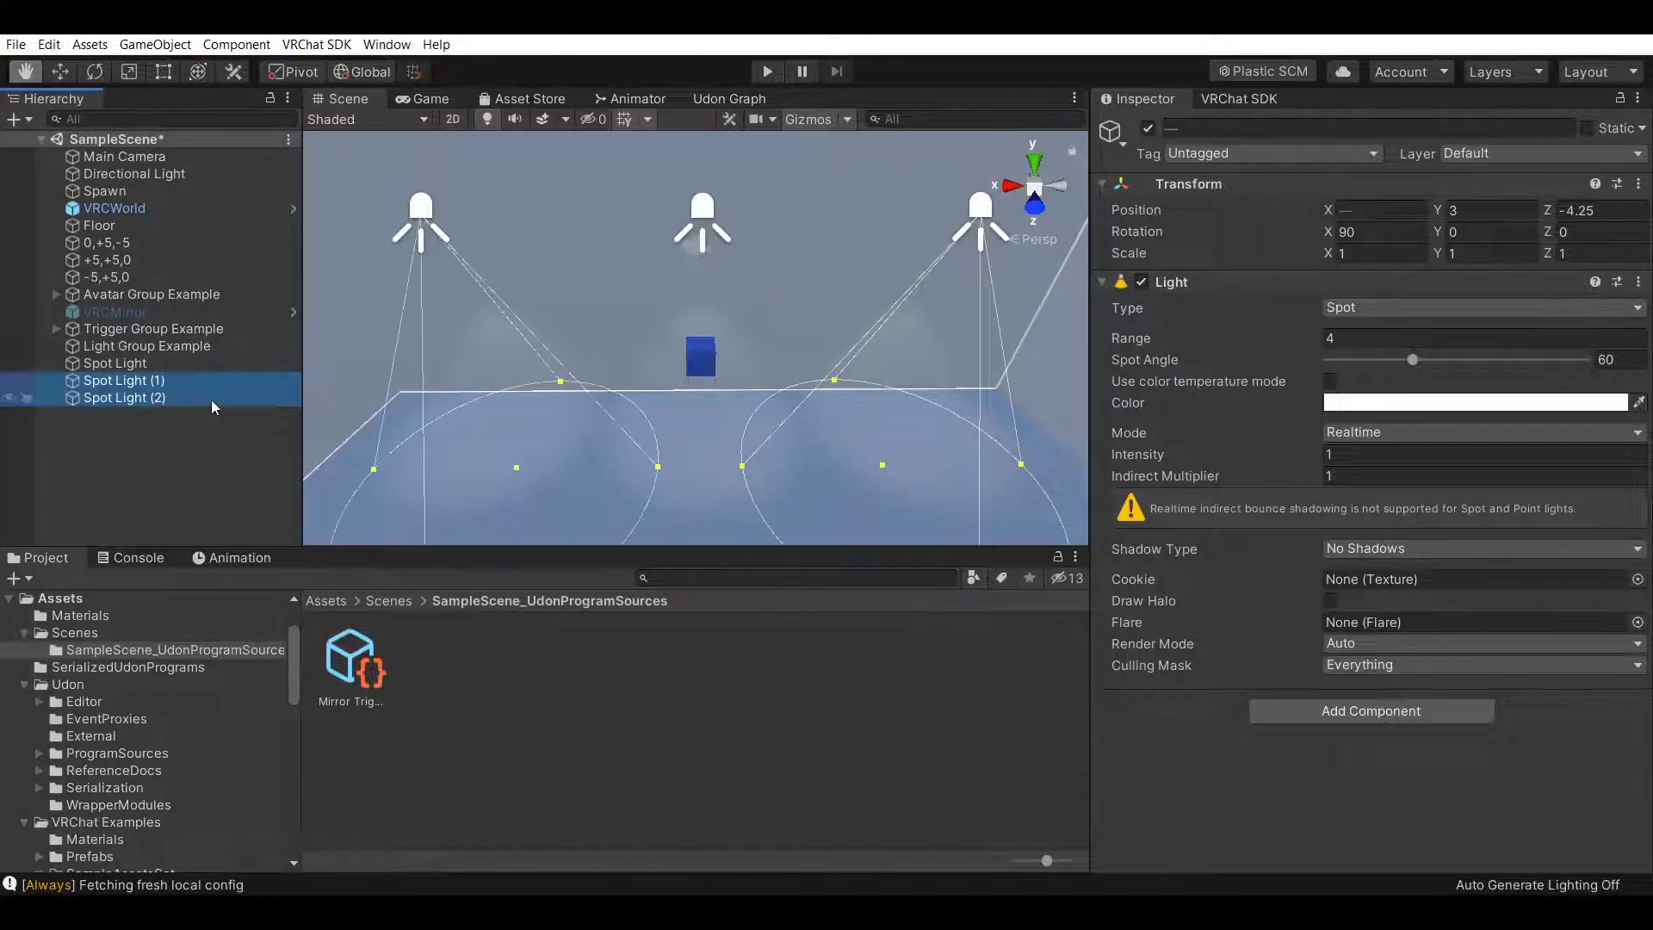
pyautogui.hotkey('ctrl', 'd')
pyautogui.click(210, 411)
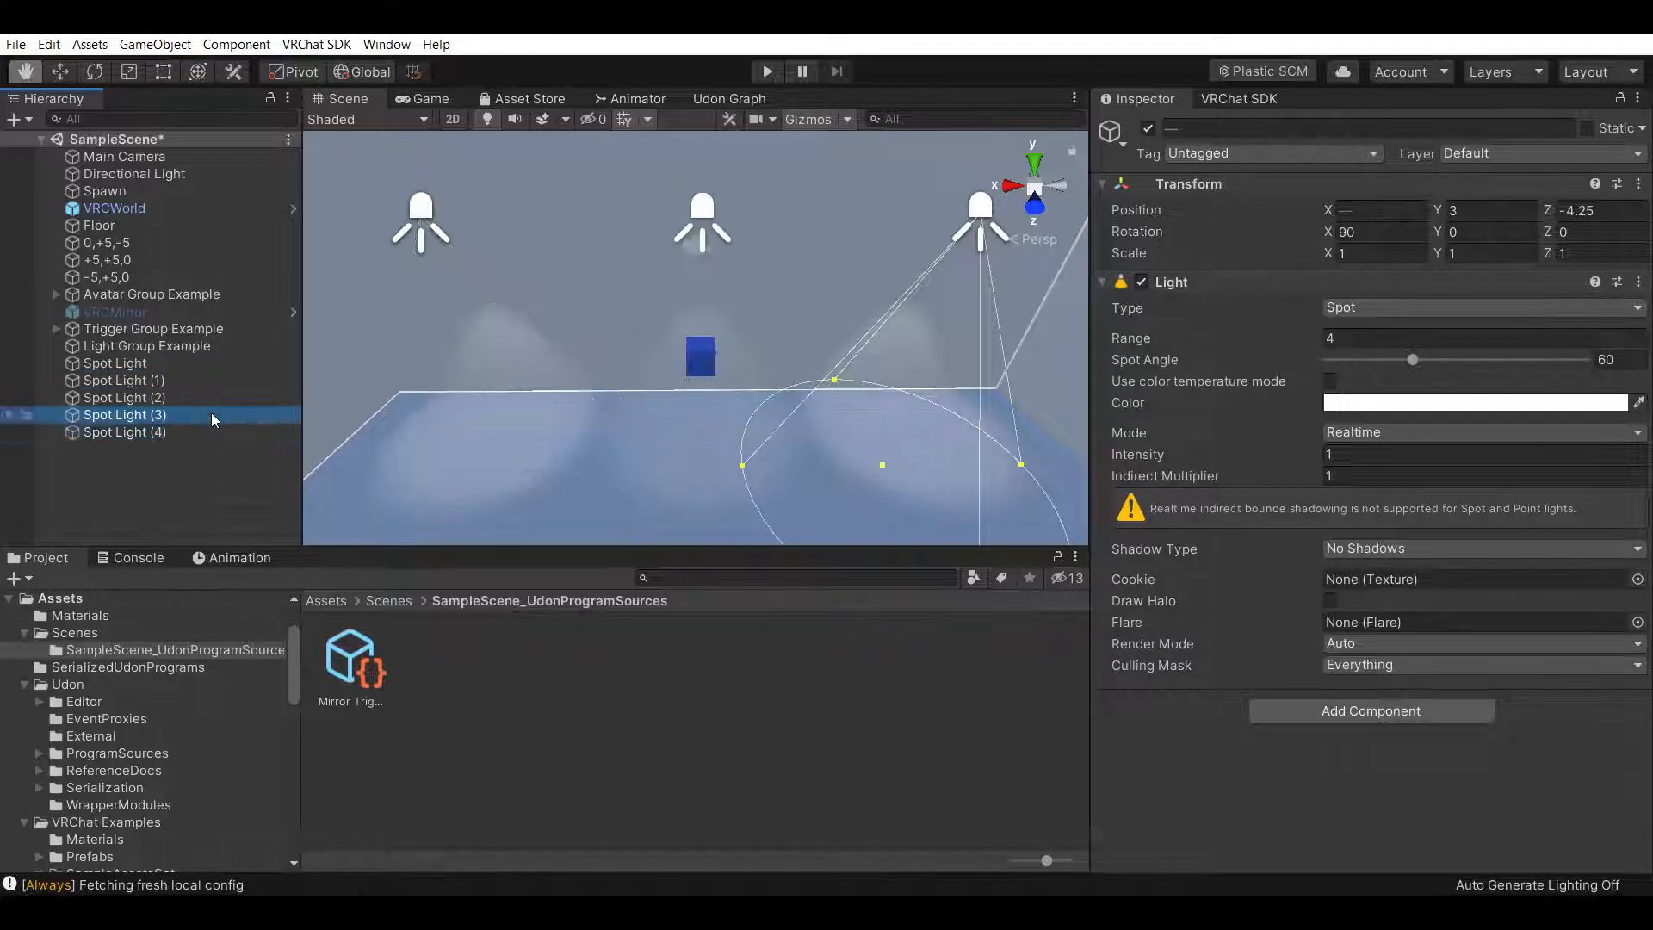
pyautogui.press('w')
pyautogui.moveTo(893, 222); pyautogui.dragTo(755, 221)
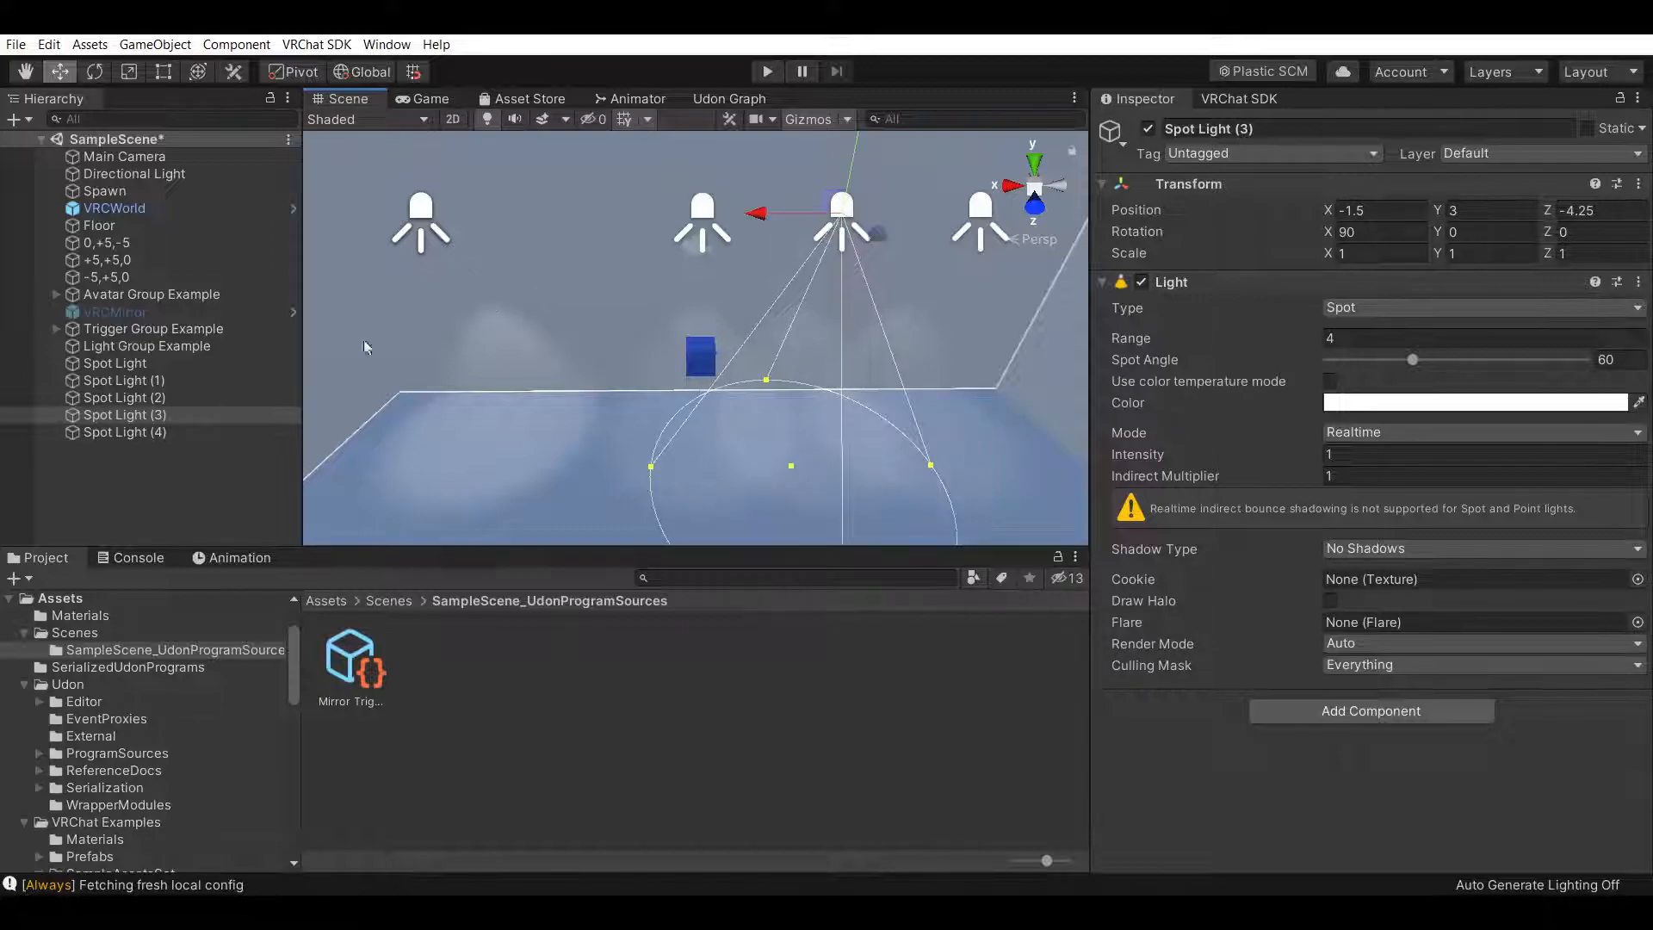
pyautogui.click(213, 437)
pyautogui.moveTo(337, 217); pyautogui.dragTo(479, 257)
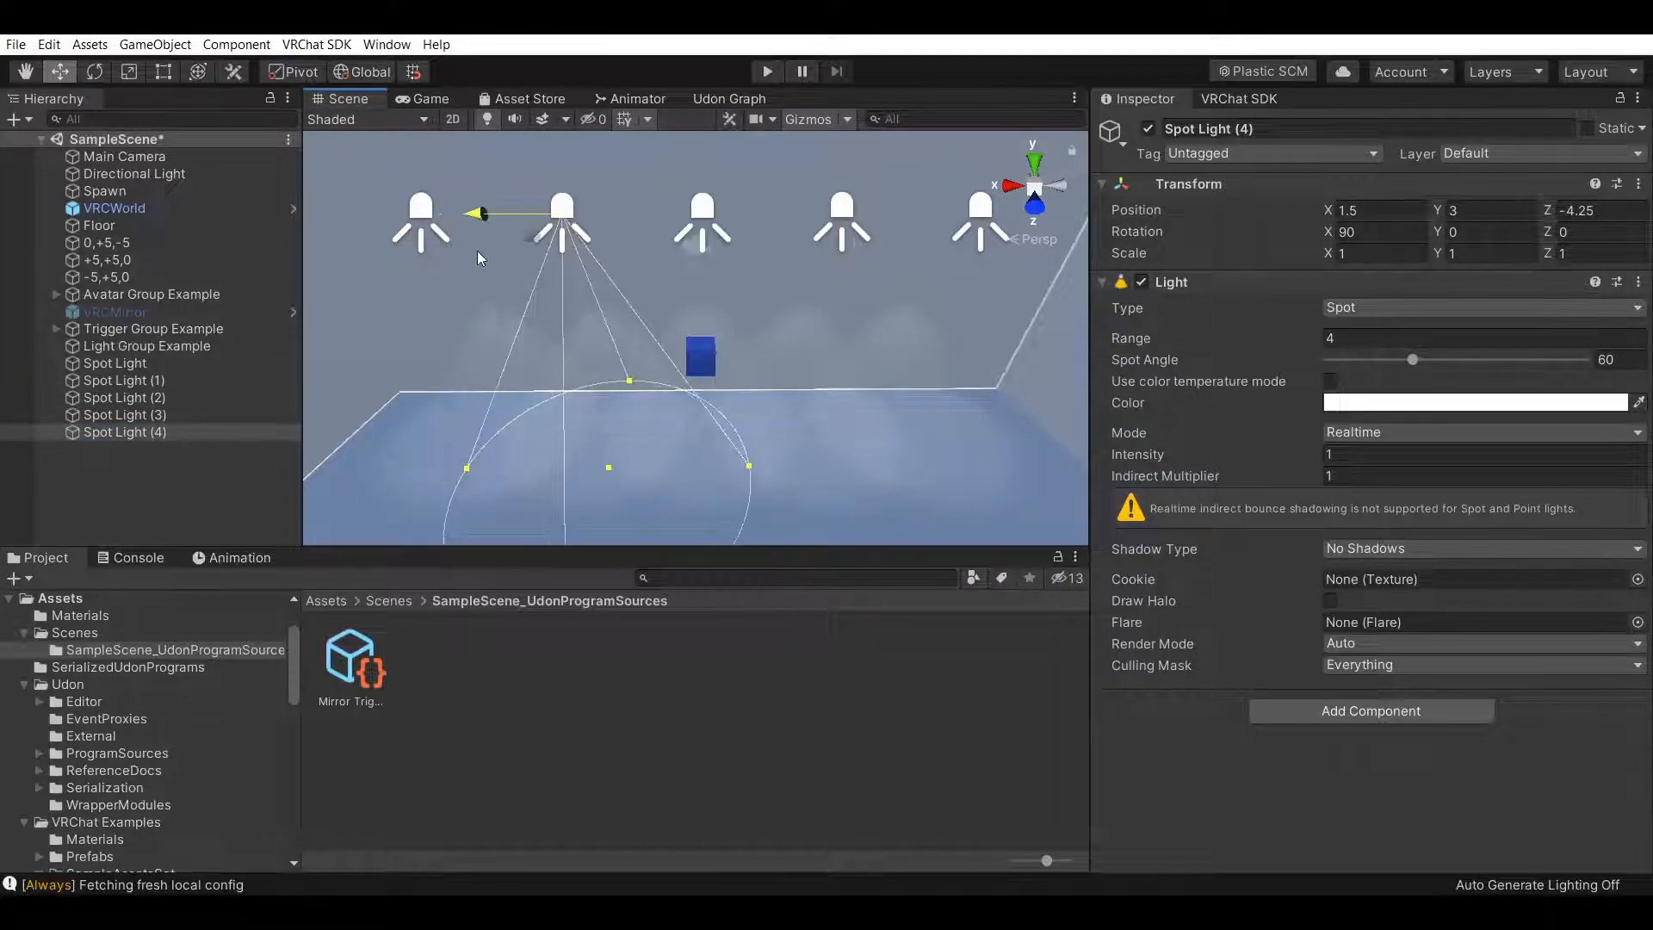
# Parent all five spotlights under Light Group Example and shift them together to Z -4.75
pyautogui.keyDown('shift'); pyautogui.click(210, 368); pyautogui.keyUp('shift')
pyautogui.moveTo(203, 365)
pyautogui.mouseDown()
pyautogui.moveTo(182, 360)
pyautogui.moveTo(198, 348)
pyautogui.mouseUp()
pyautogui.moveTo(619, 310); pyautogui.dragTo(904, 392, button='right')
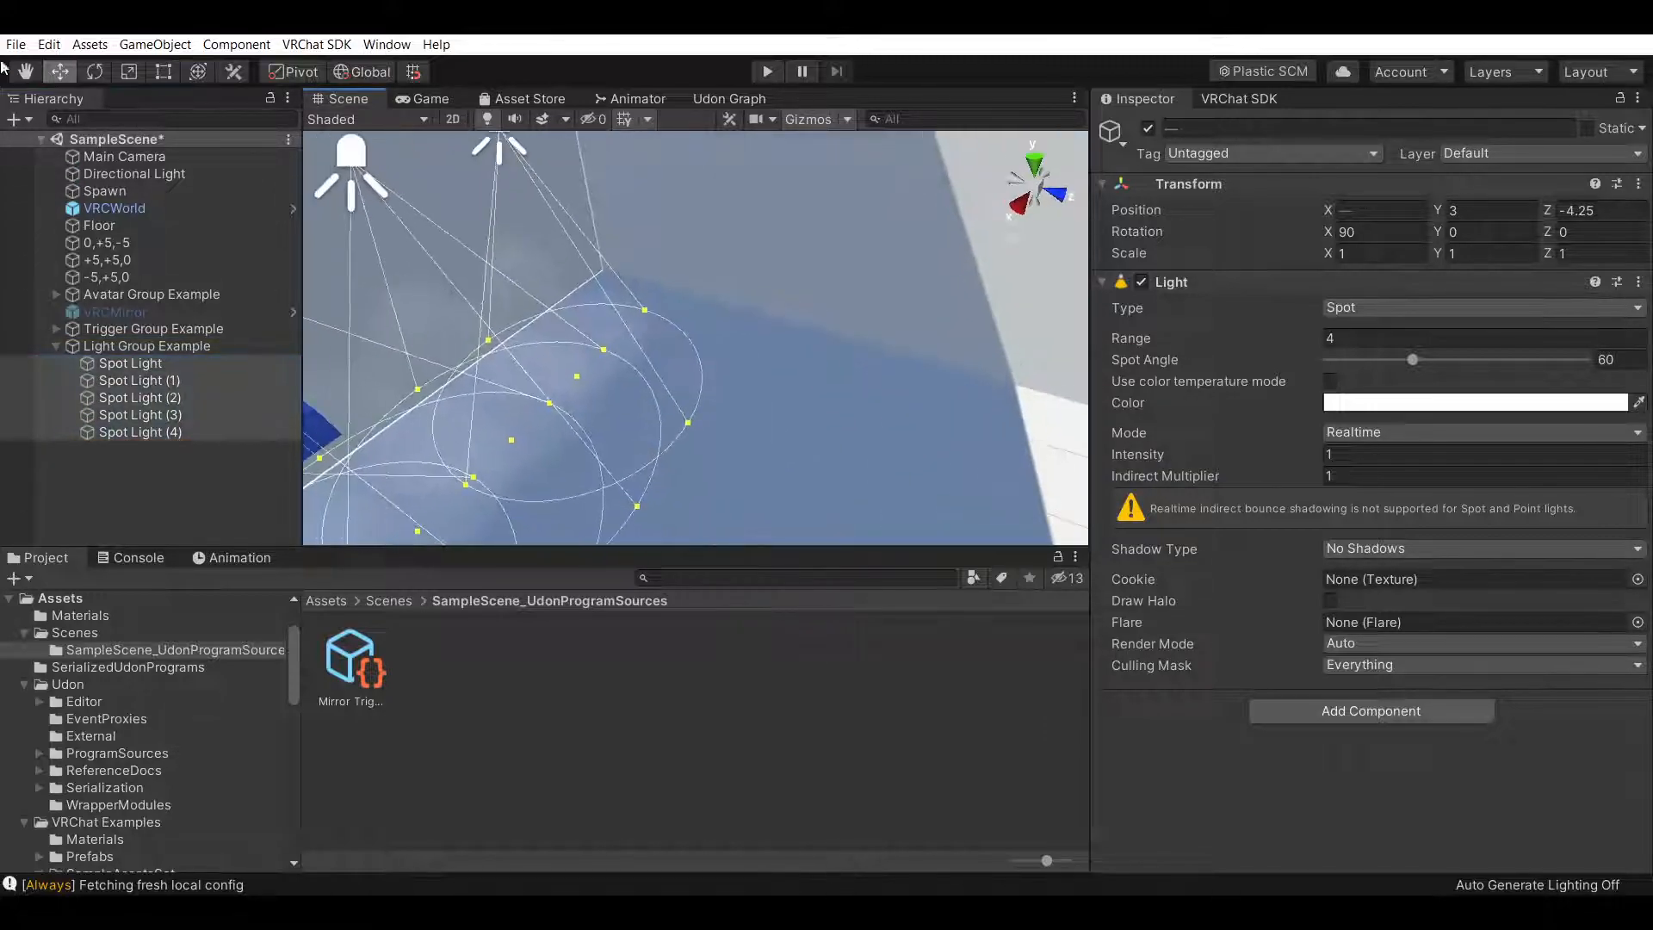
pyautogui.click(31, 84)
pyautogui.moveTo(735, 379); pyautogui.dragTo(676, 344)
pyautogui.moveTo(676, 344); pyautogui.dragTo(727, 267, button='right')
pyautogui.moveTo(550, 162); pyautogui.dragTo(463, 178)
pyautogui.click(14, 77)
pyautogui.moveTo(767, 347); pyautogui.dragTo(885, 337, button='right')
pyautogui.moveTo(675, 266); pyautogui.dragTo(733, 270, button='right')
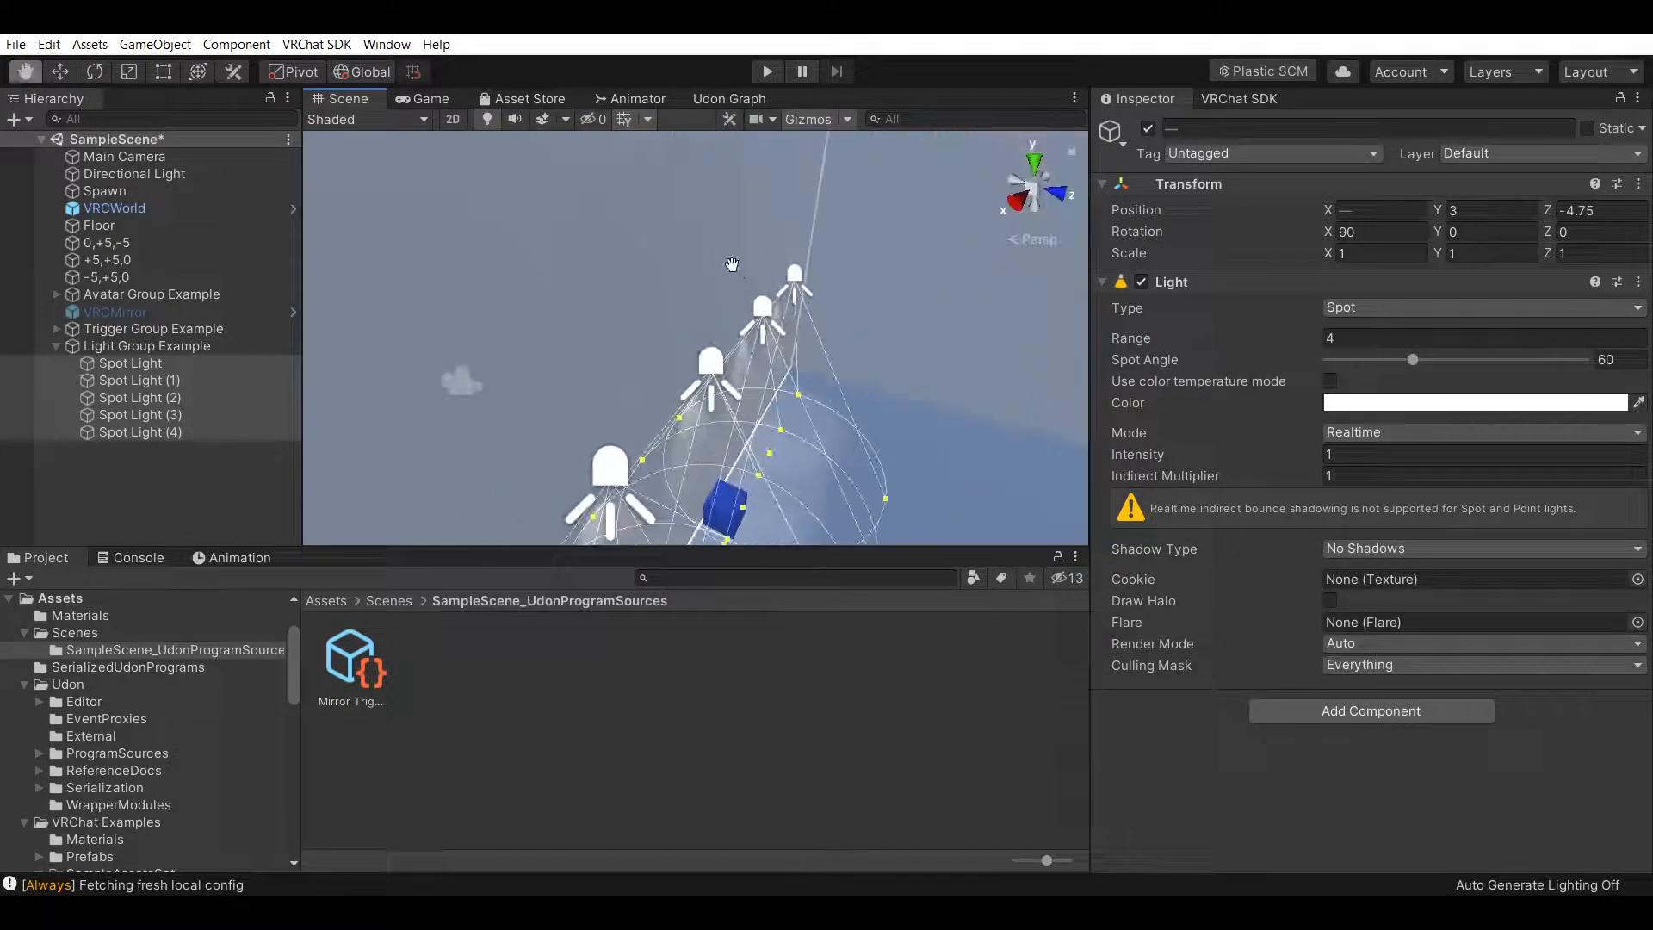
pyautogui.moveTo(925, 288); pyautogui.dragTo(821, 241, button='right')
pyautogui.moveTo(871, 324); pyautogui.dragTo(614, 334, button='right')
pyautogui.click(217, 477)
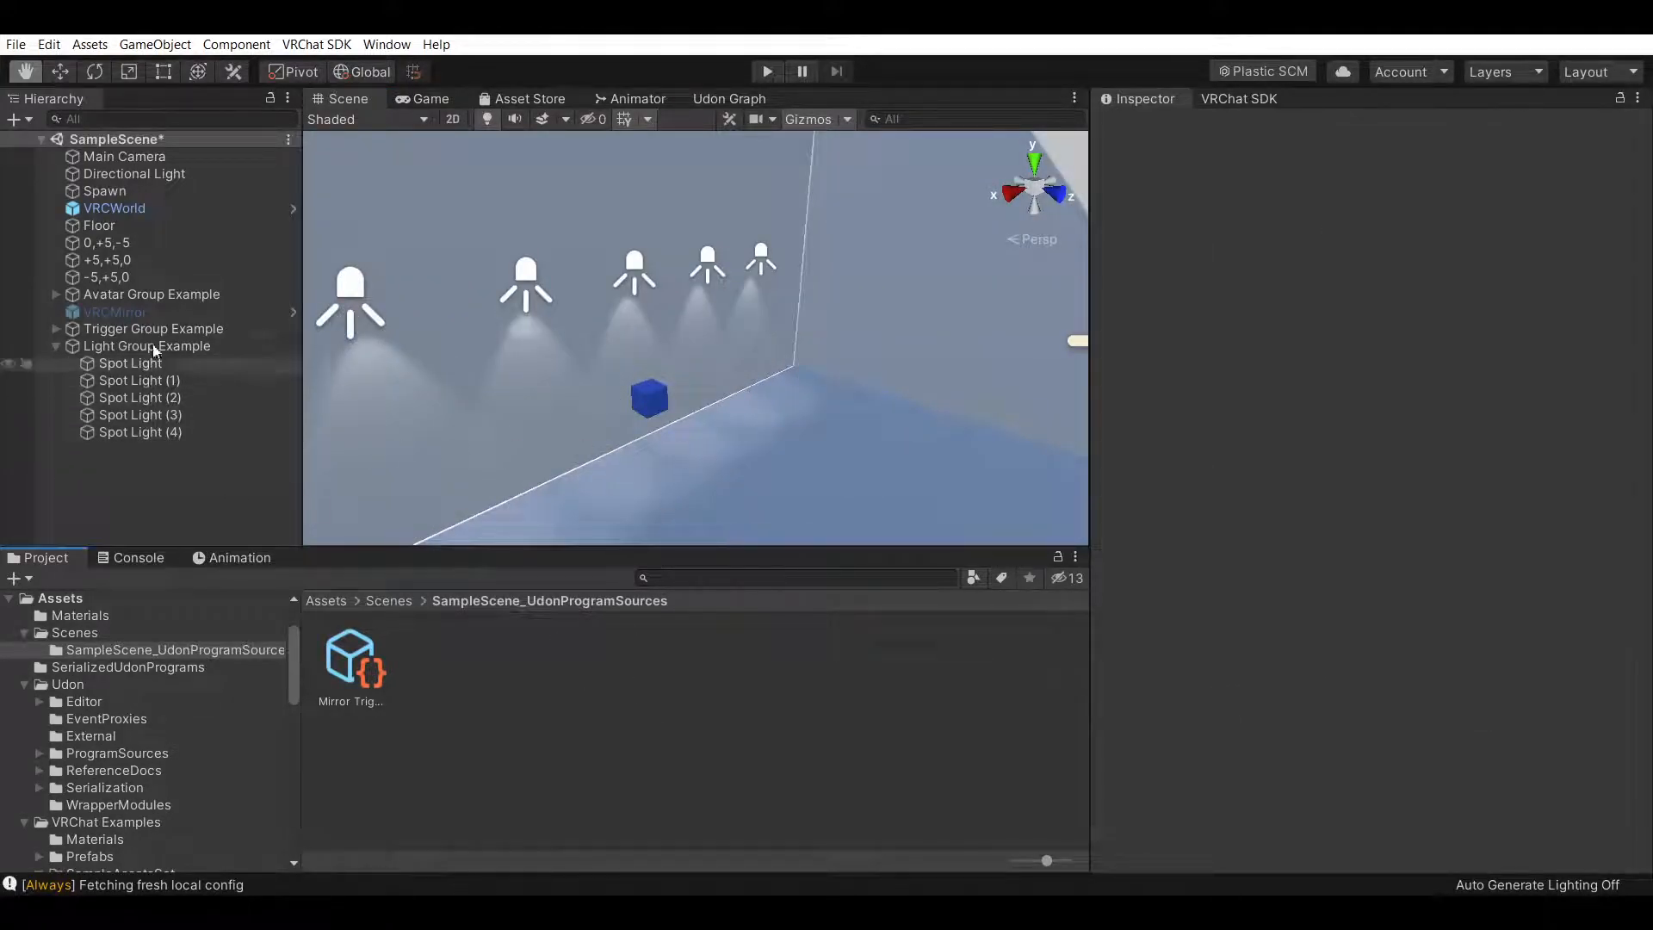
pyautogui.click(57, 328)
pyautogui.click(183, 346)
pyautogui.click(224, 503)
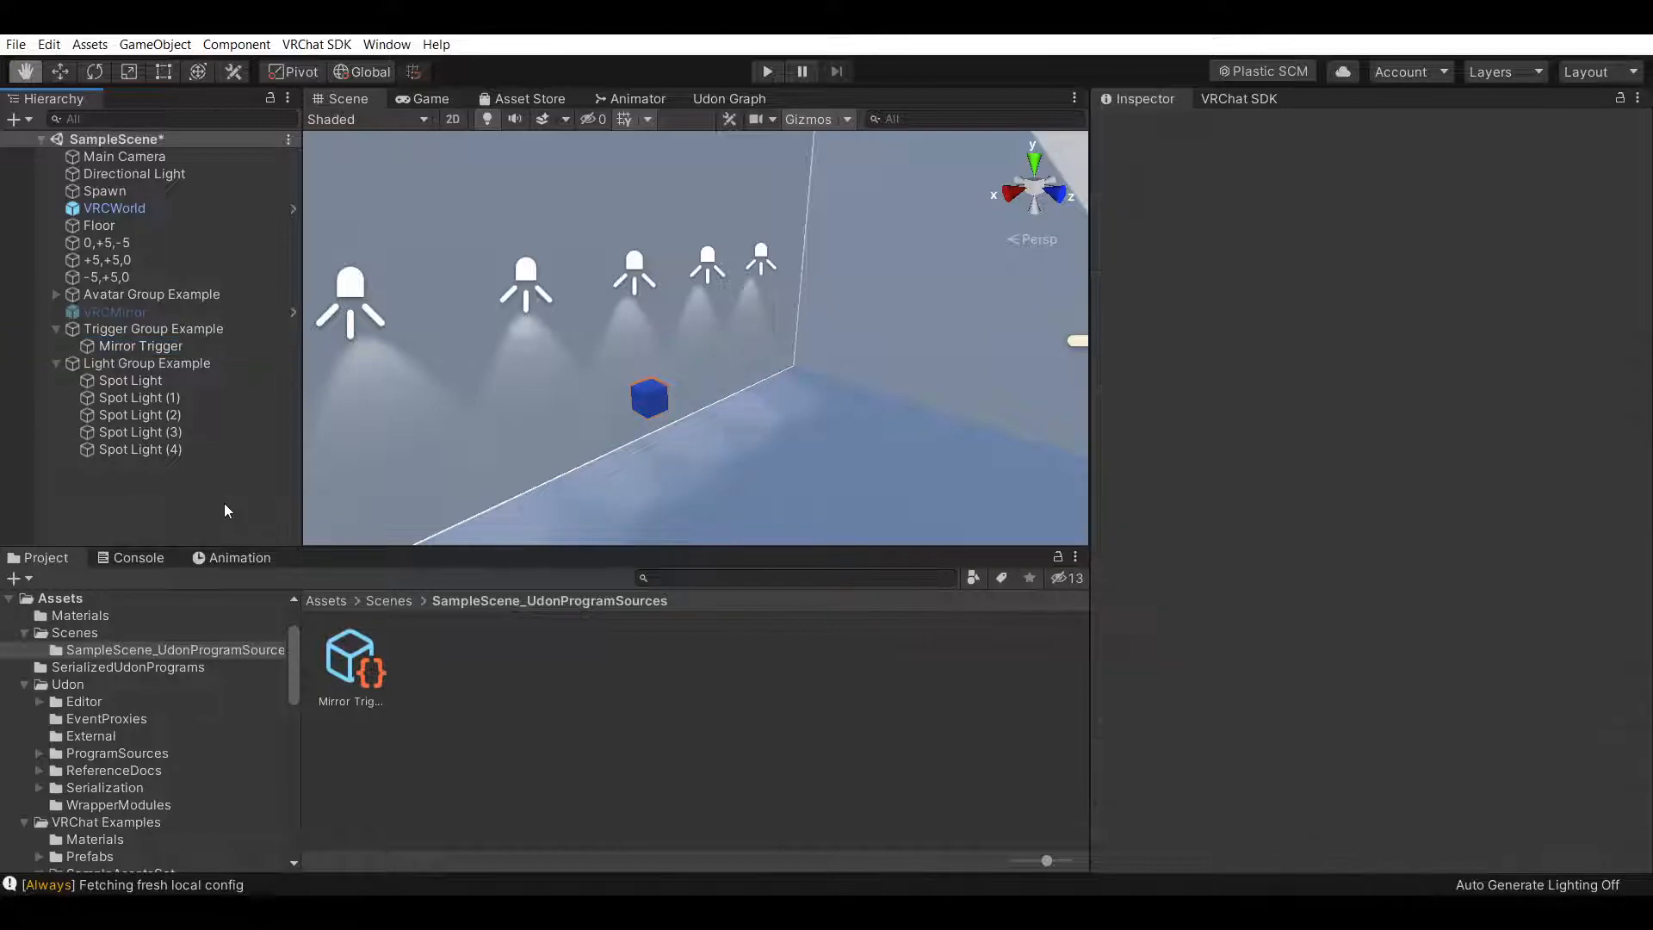
pyautogui.click(57, 329)
# Disable the Directional Light object
pyautogui.moveTo(624, 496); pyautogui.dragTo(882, 363, button='right')
pyautogui.keyDown('alt'); pyautogui.moveTo(882, 363); pyautogui.dragTo(738, 359); pyautogui.keyUp('alt')
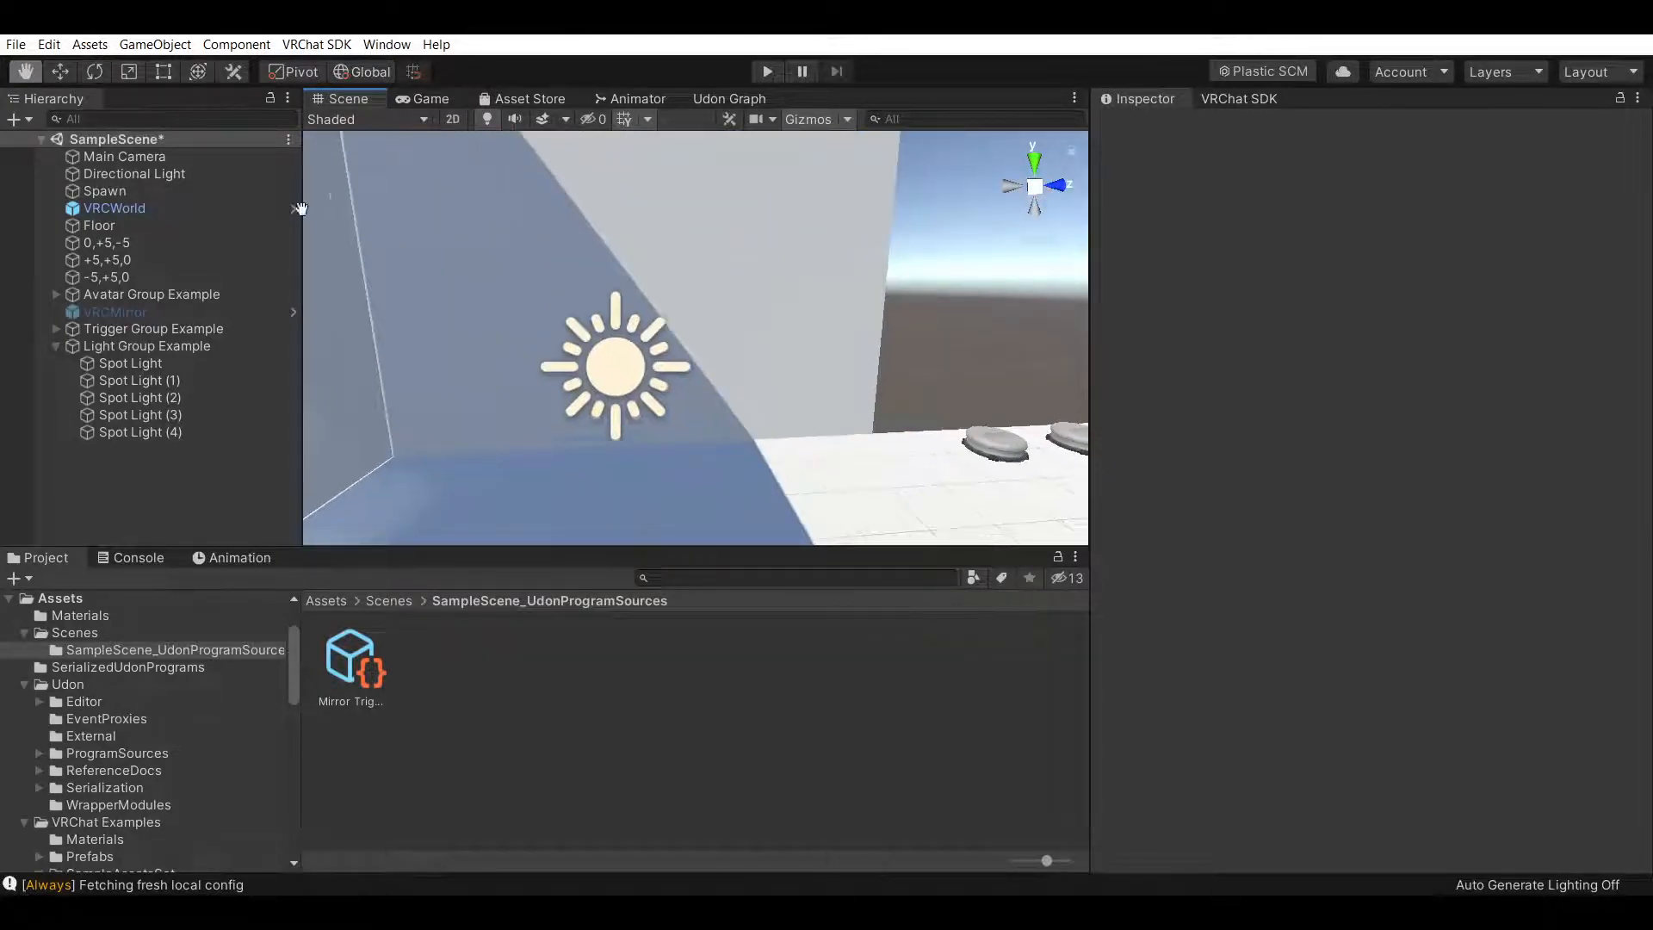
pyautogui.click(214, 153)
pyautogui.click(194, 176)
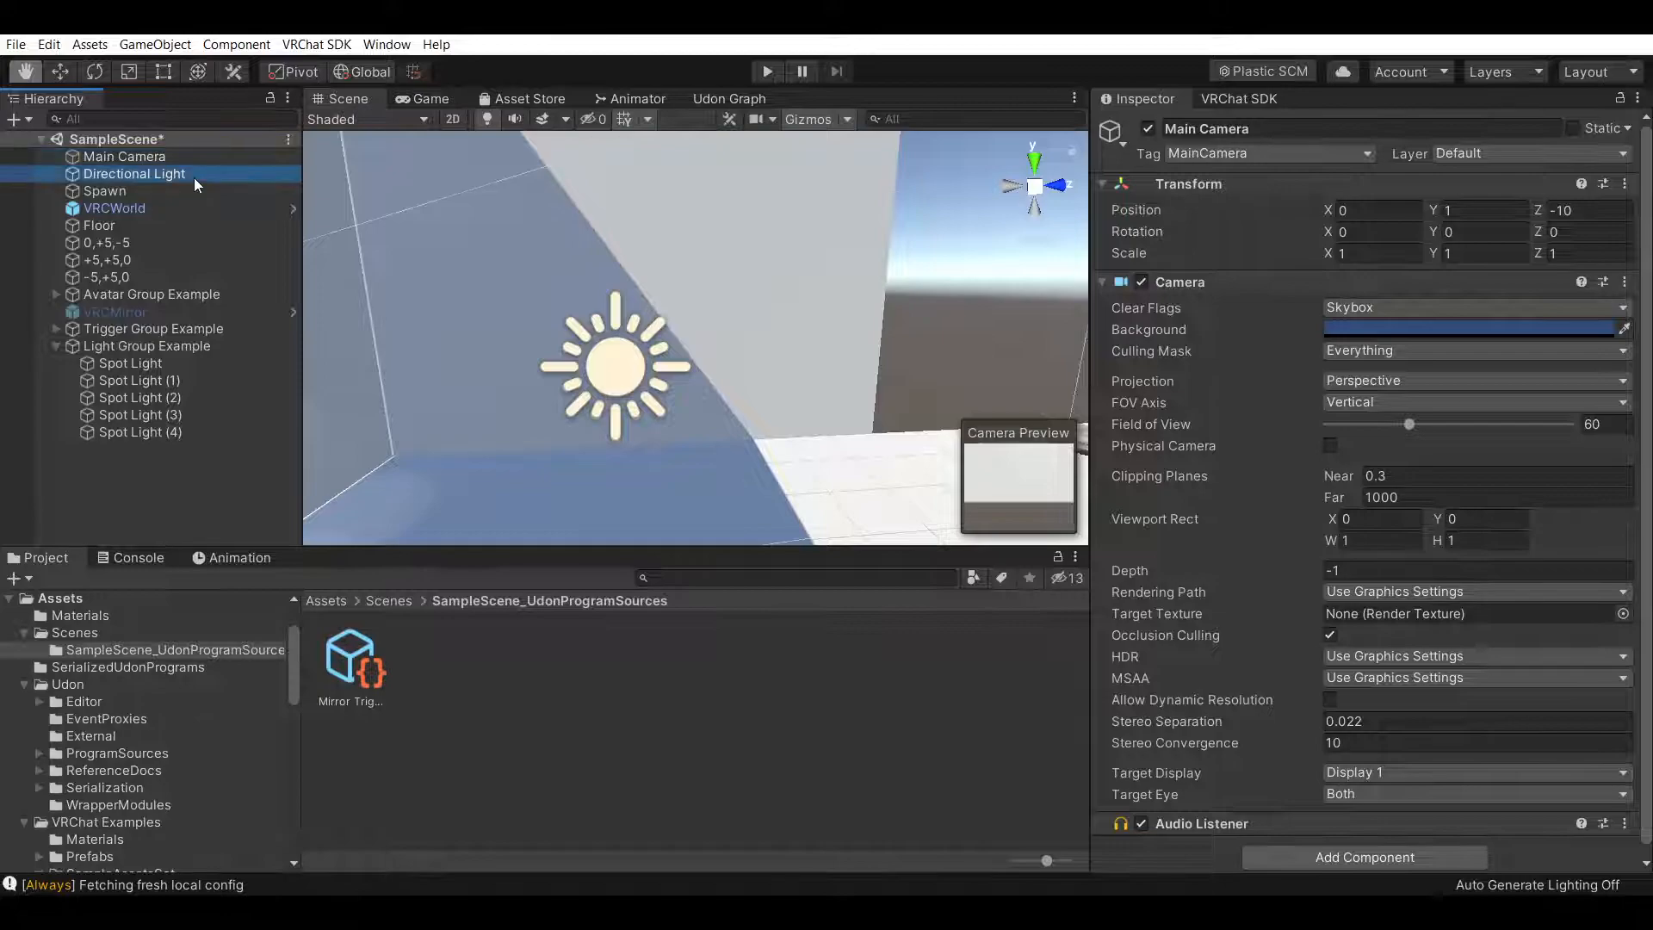
pyautogui.moveTo(541, 302); pyautogui.dragTo(580, 354)
pyautogui.moveTo(619, 356); pyautogui.dragTo(609, 389, button='right')
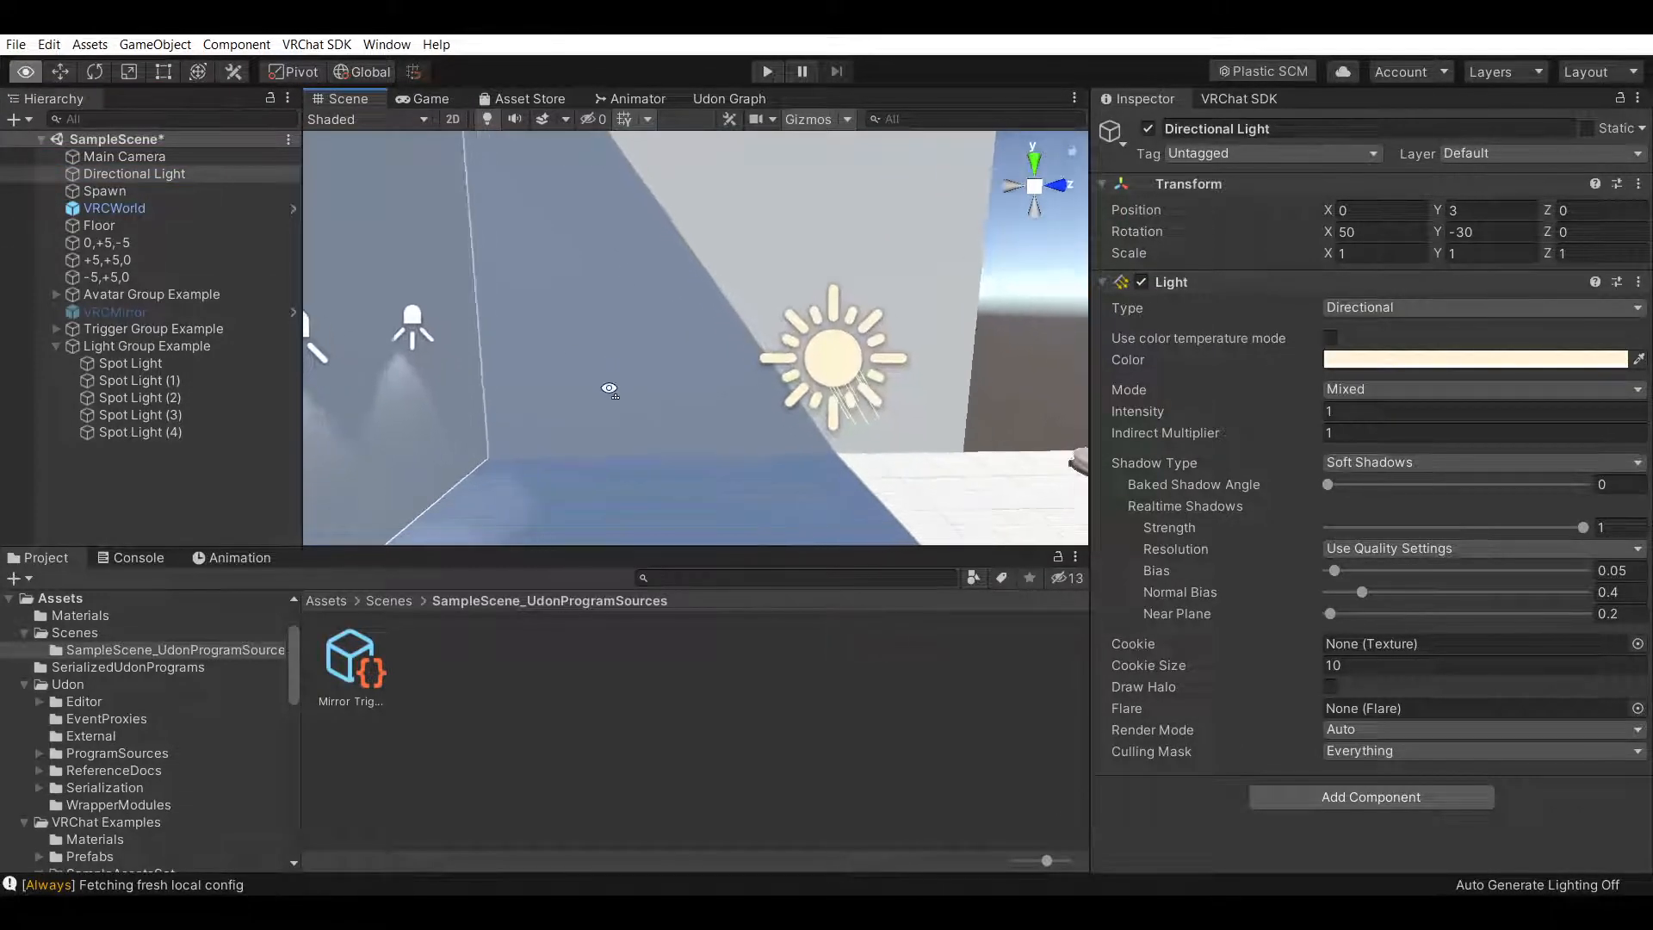
pyautogui.click(1151, 132)
# Examine the room and spotlights in the scene with the directional light switched off
pyautogui.moveTo(766, 376); pyautogui.dragTo(471, 392, button='right')
pyautogui.moveTo(683, 368); pyautogui.dragTo(663, 341, button='middle')
pyautogui.moveTo(502, 365); pyautogui.dragTo(734, 391, button='right')
pyautogui.scroll(3, 708, 349)
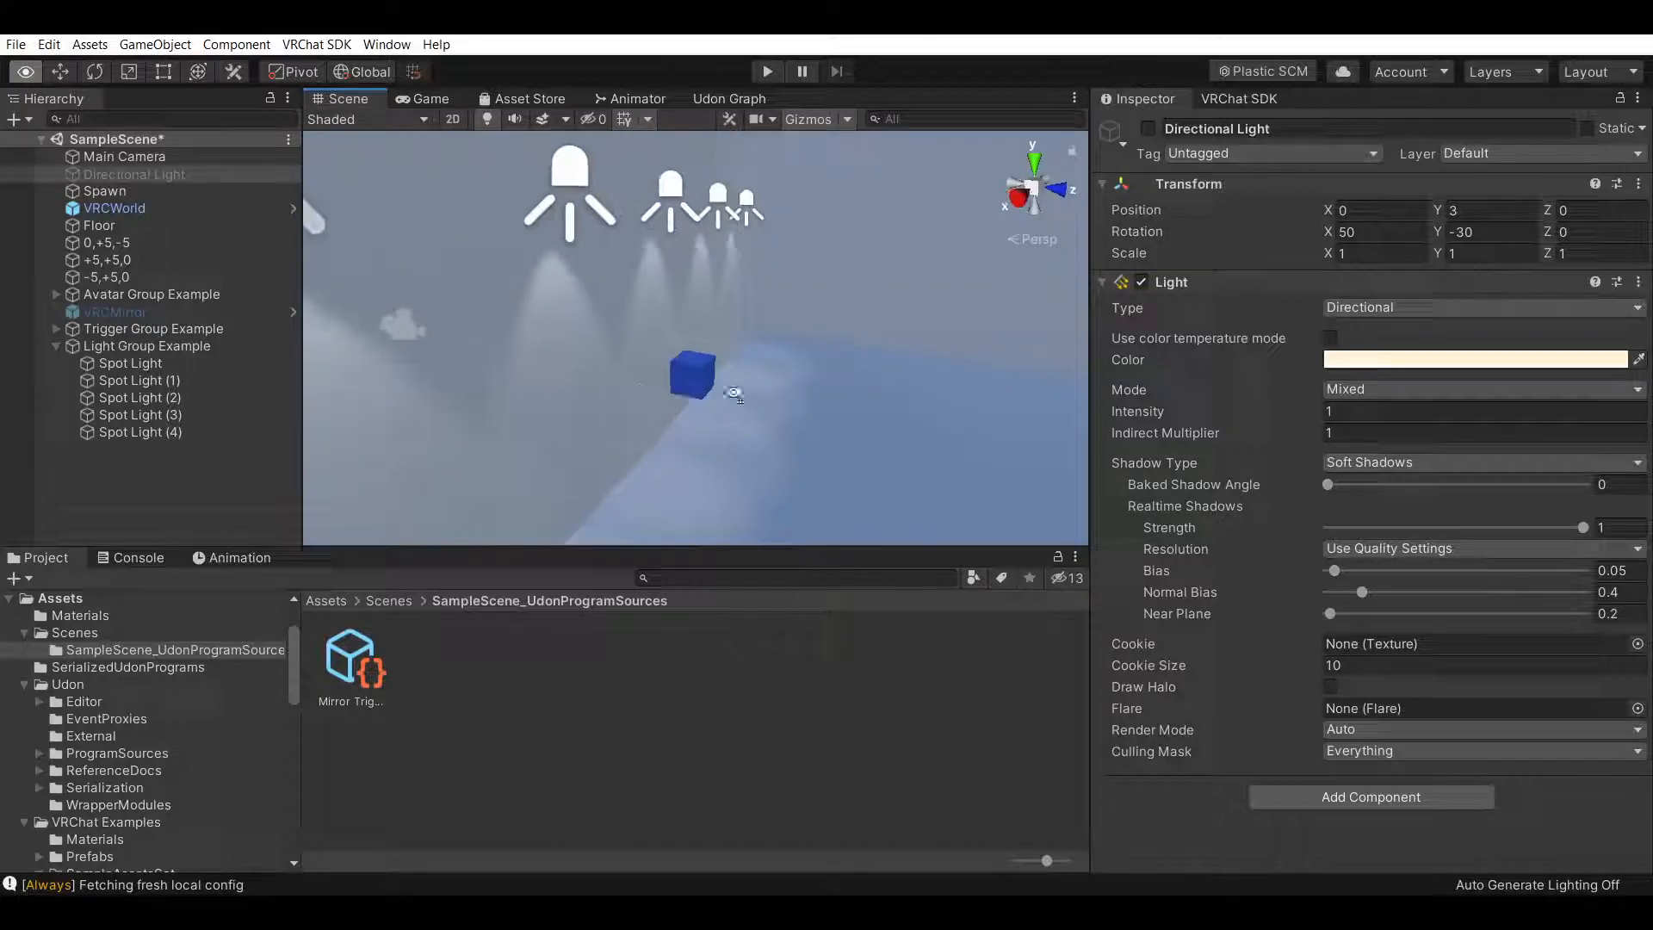
pyautogui.moveTo(534, 384); pyautogui.dragTo(701, 410, button='middle')
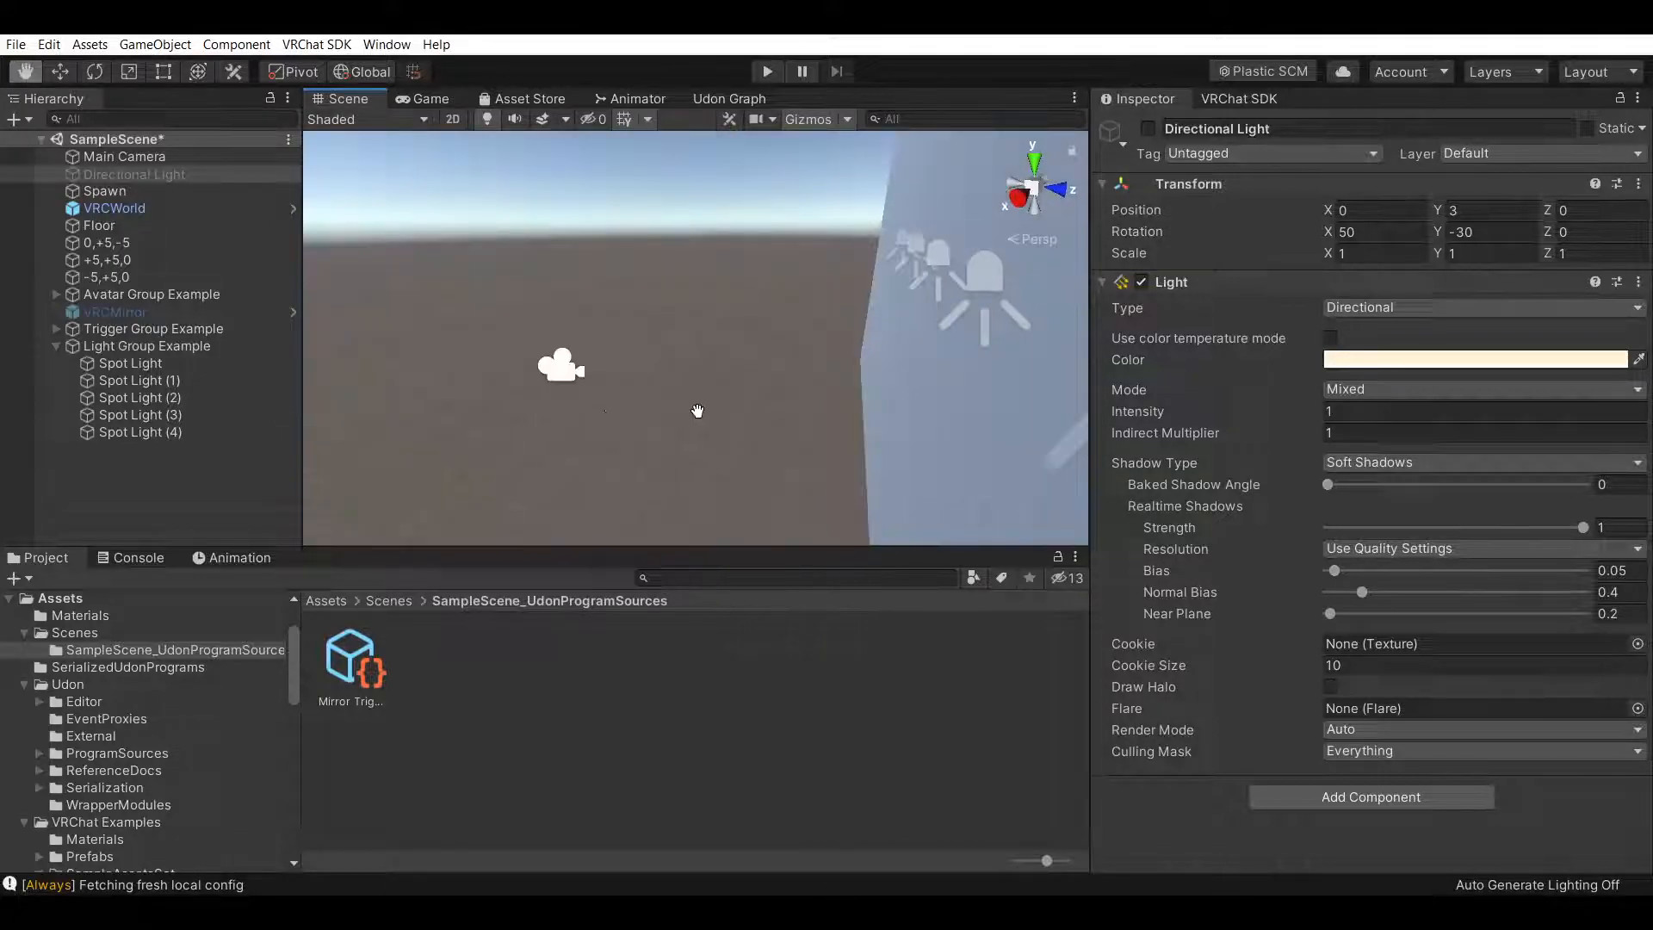
pyautogui.moveTo(602, 406); pyautogui.dragTo(751, 389, button='right')
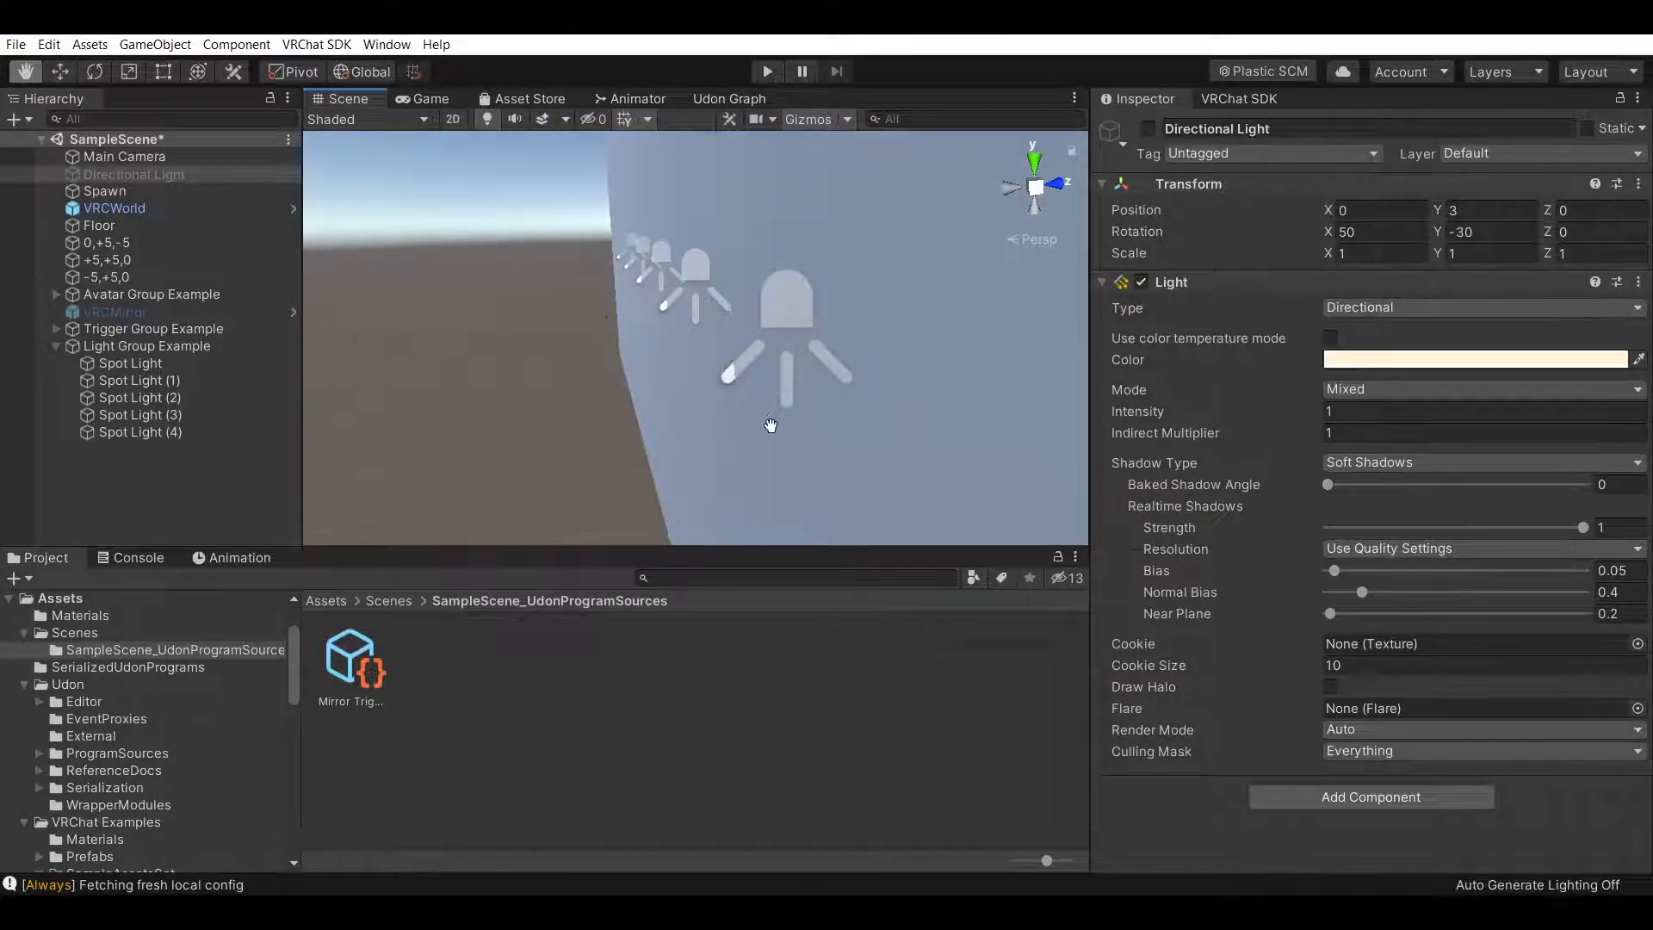
pyautogui.moveTo(822, 424); pyautogui.dragTo(732, 396, button='middle')
pyautogui.moveTo(732, 396); pyautogui.dragTo(607, 388, button='right')
# Set the 0,+5,-5 wall's Mesh Renderer Cast Shadows to Off and turn off Receive Shadows
pyautogui.click(107, 244)
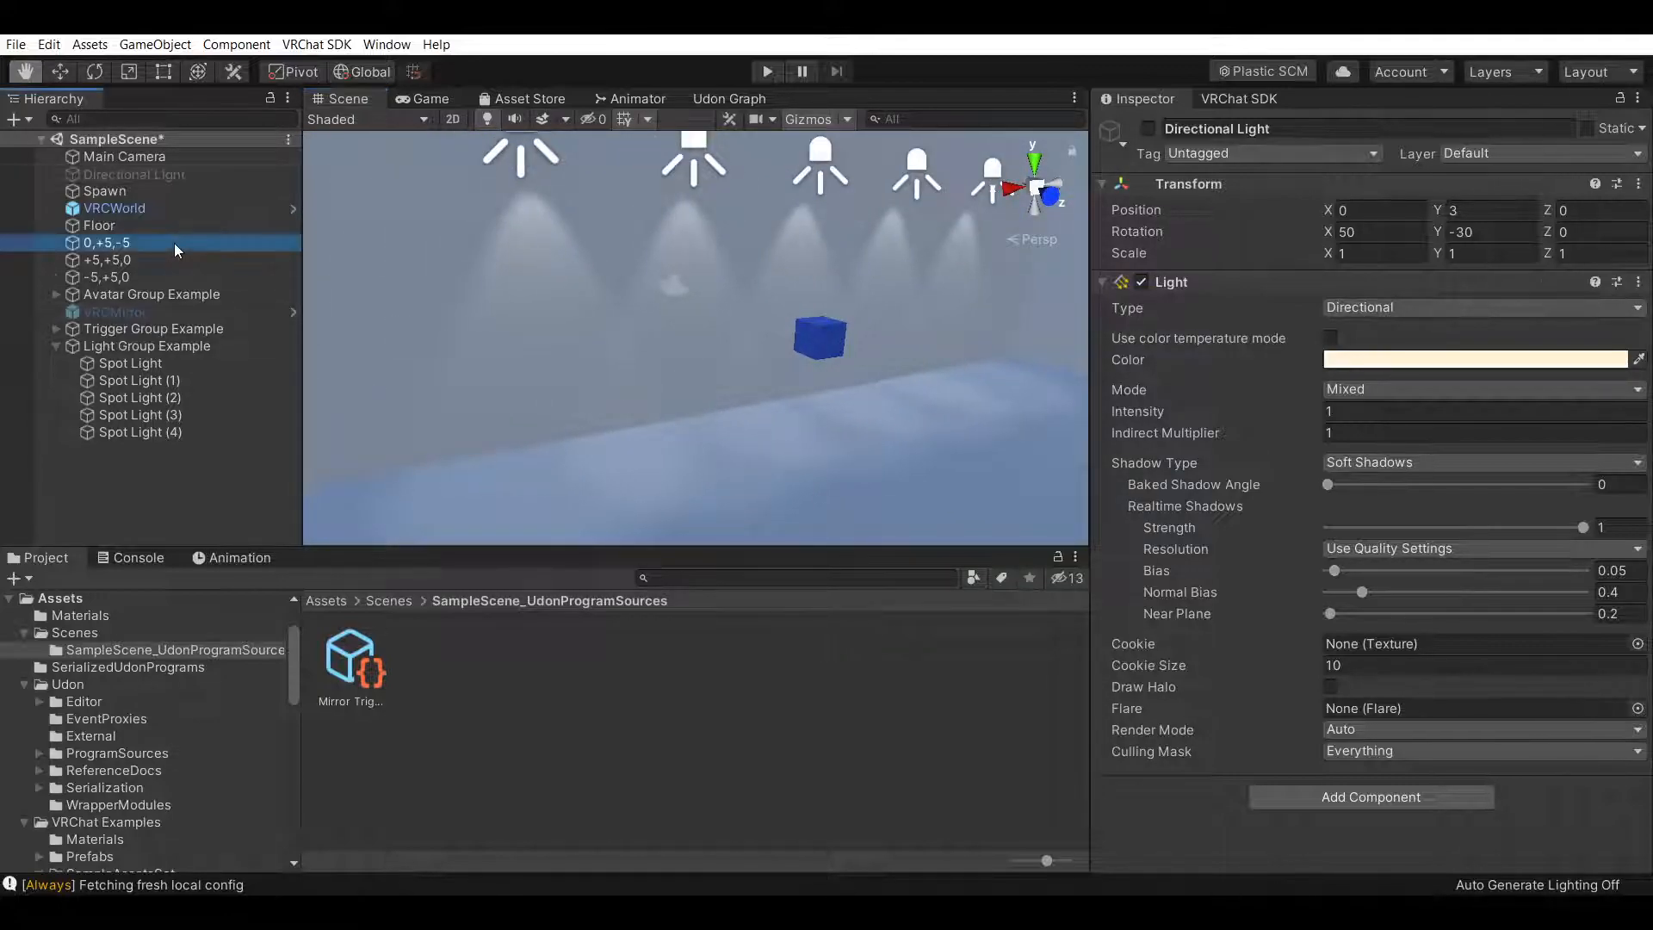
pyautogui.click(1105, 337)
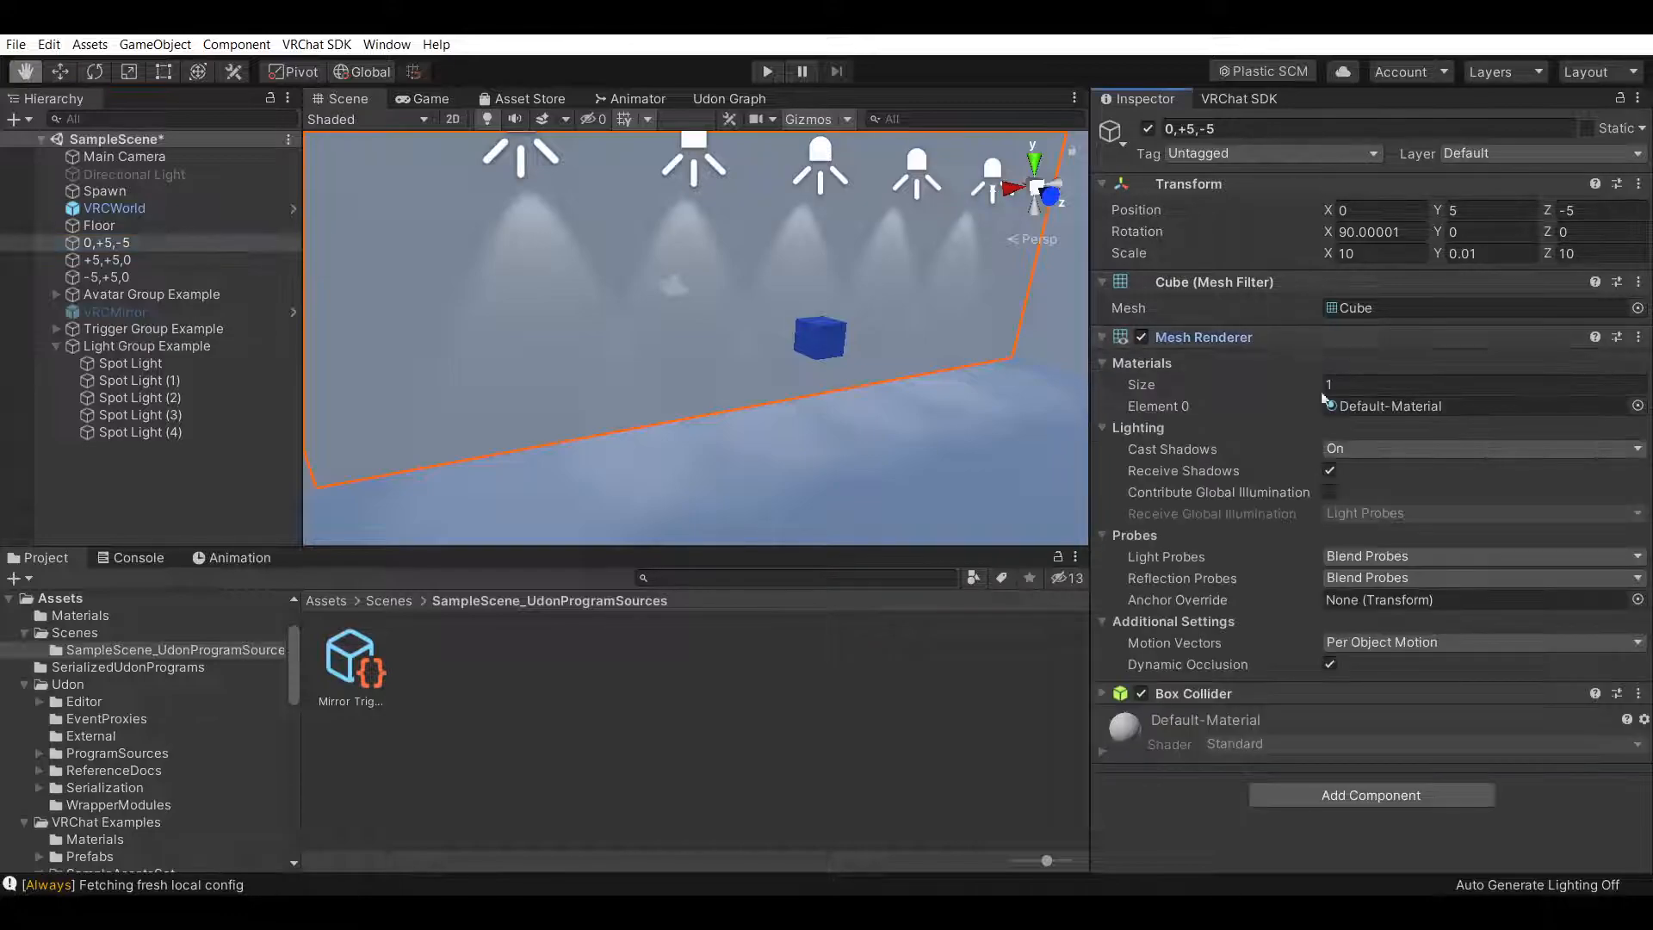
pyautogui.click(1380, 452)
pyautogui.click(1272, 472)
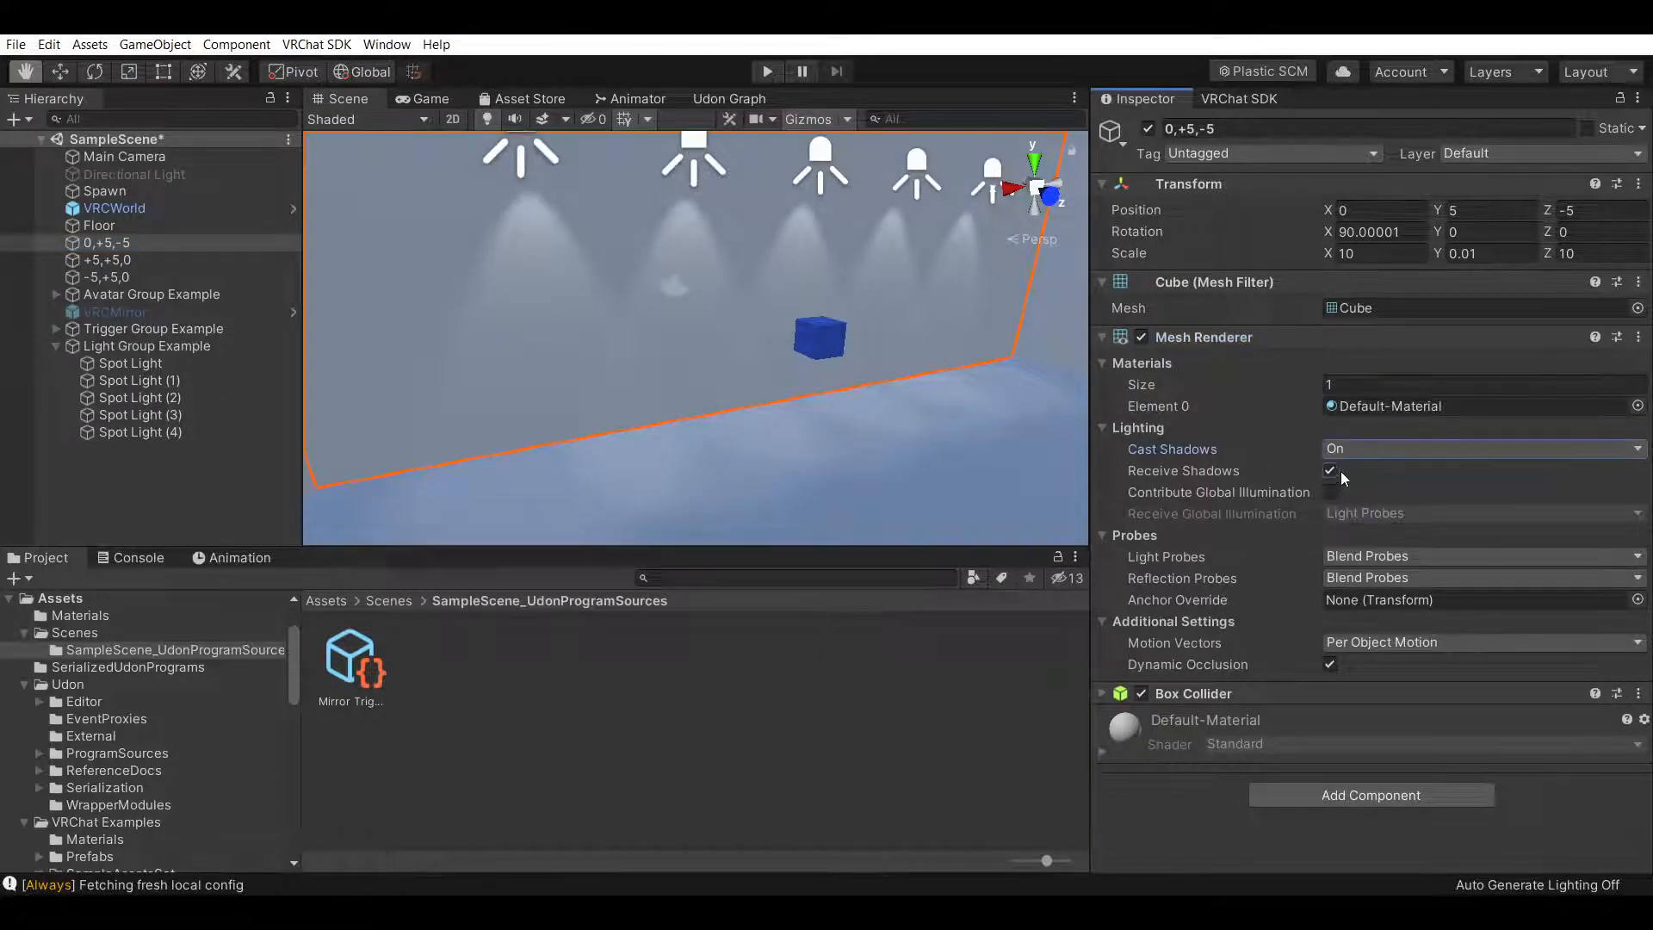
pyautogui.click(1403, 446)
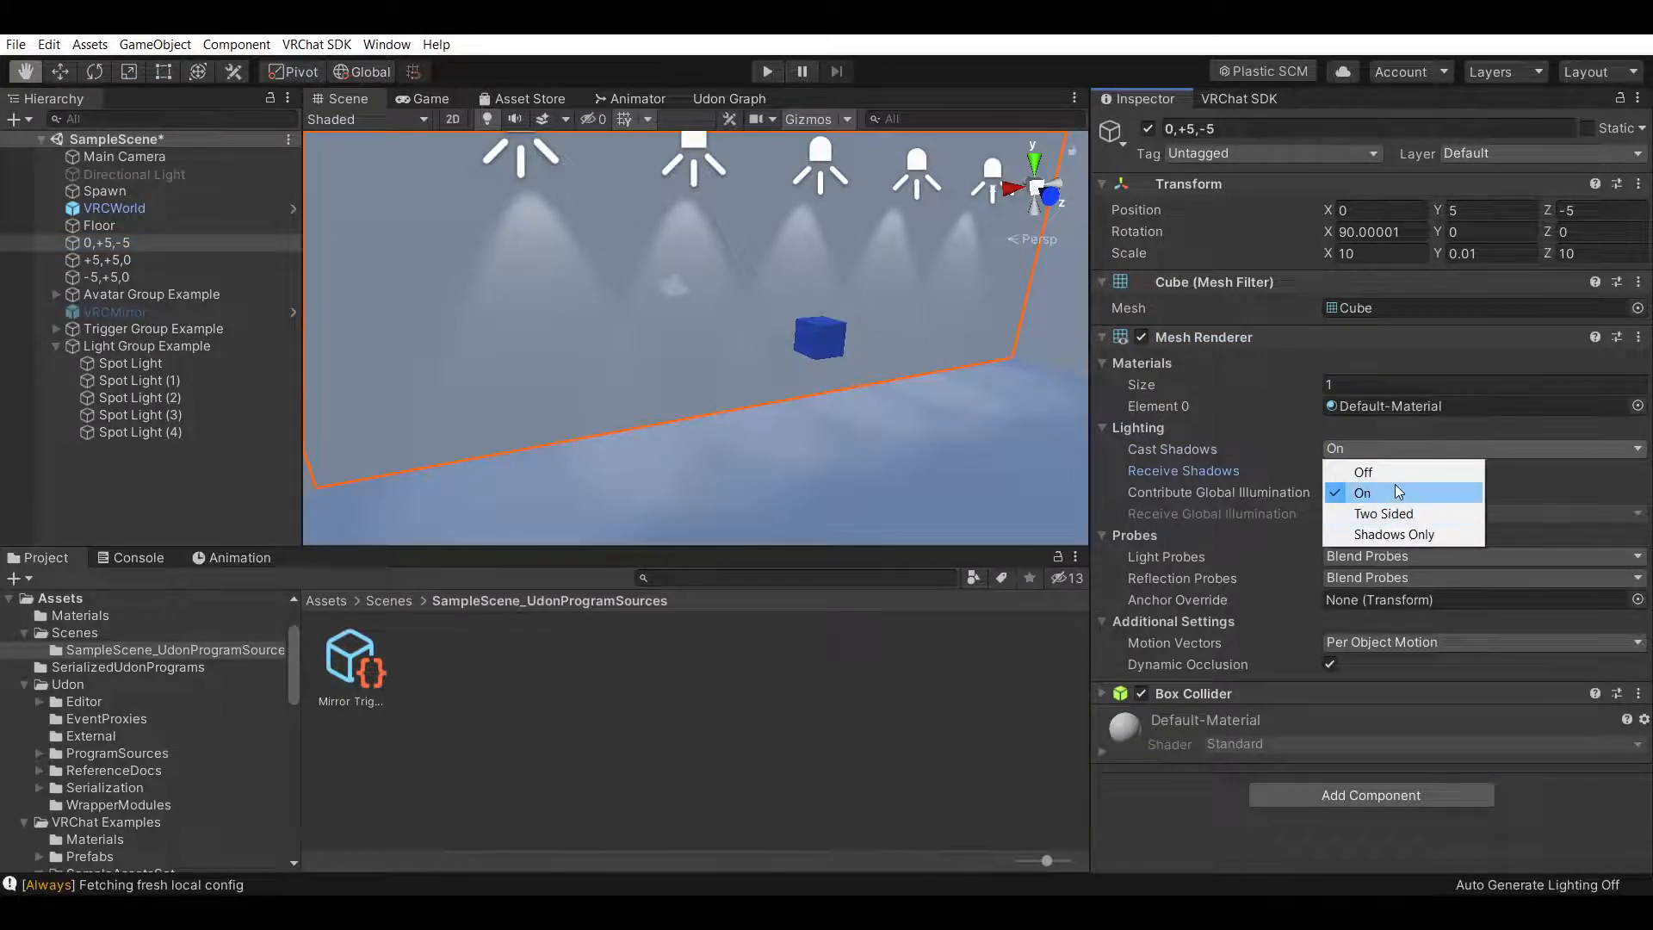
pyautogui.click(1408, 471)
pyautogui.click(845, 675)
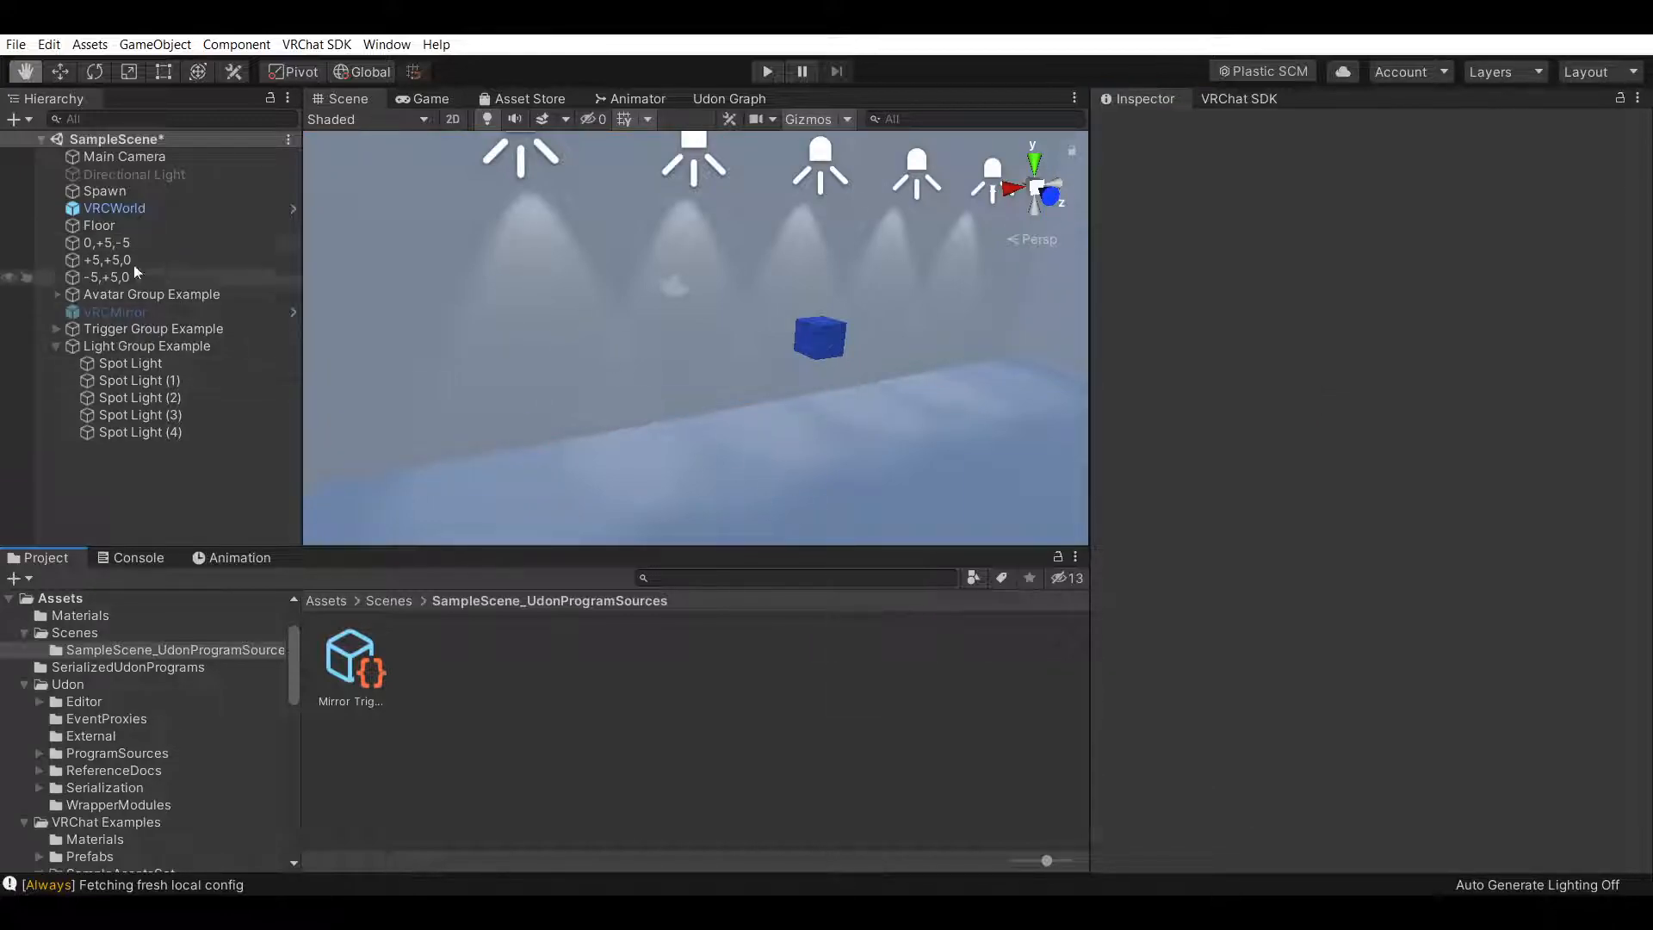
# Re-enable the Directional Light object
pyautogui.click(163, 175)
pyautogui.click(1148, 128)
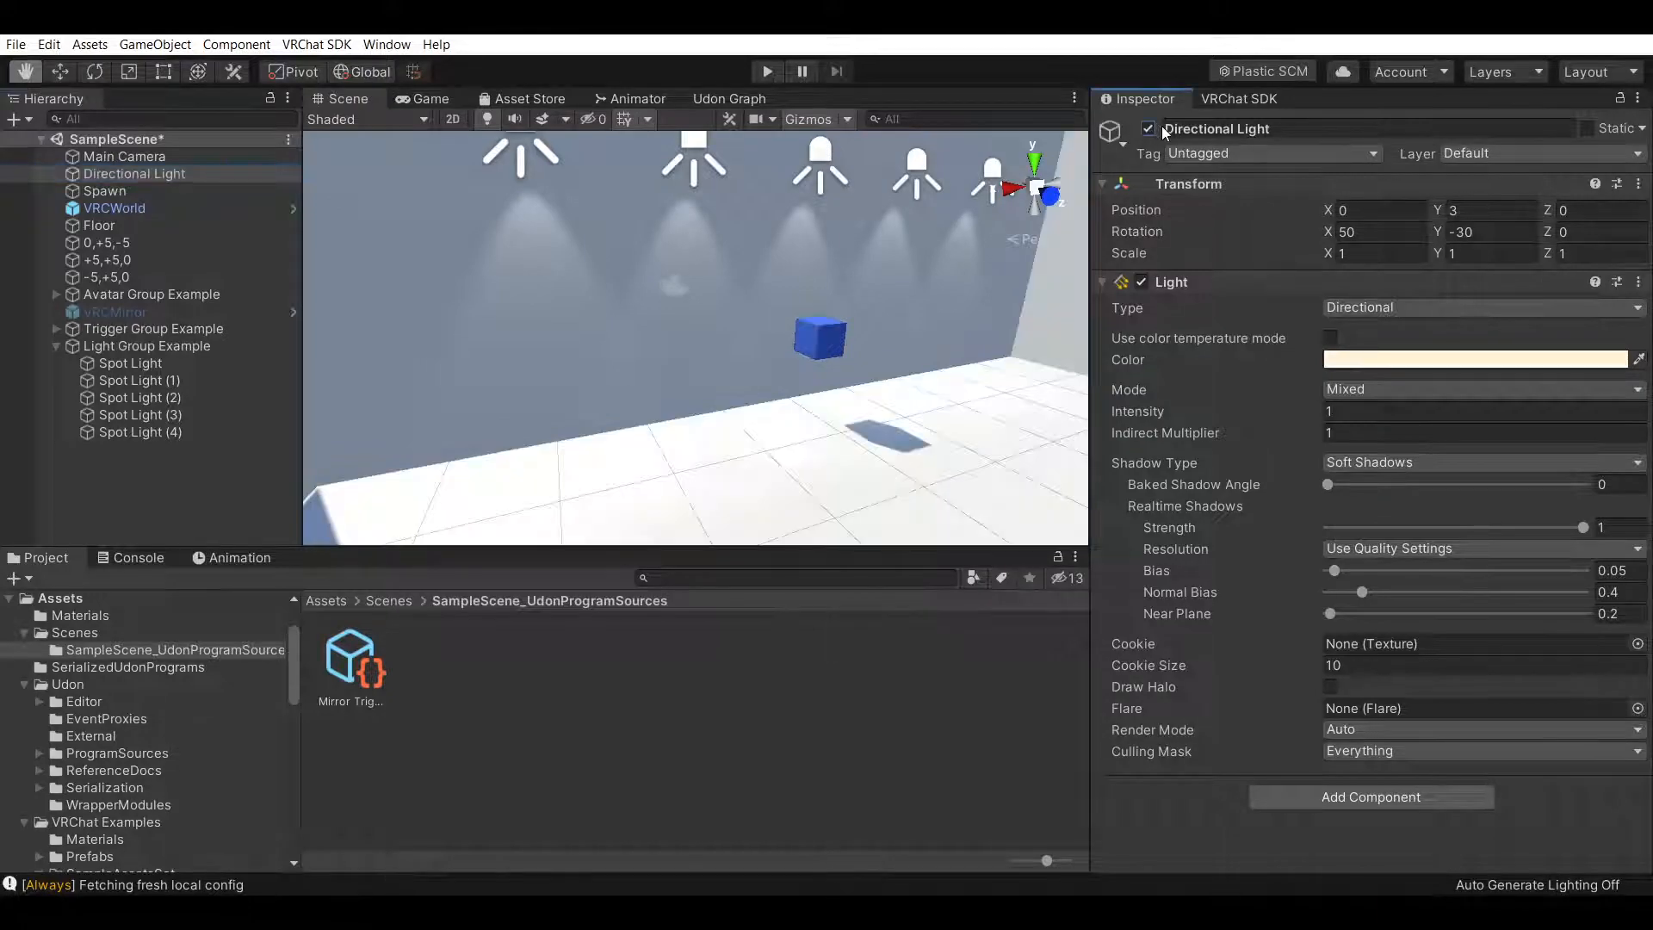
pyautogui.click(726, 746)
# Inspect the wall, cube shadow and spotlights in the scene view
pyautogui.moveTo(476, 365); pyautogui.dragTo(767, 368, button='right')
pyautogui.moveTo(767, 368); pyautogui.dragTo(823, 399)
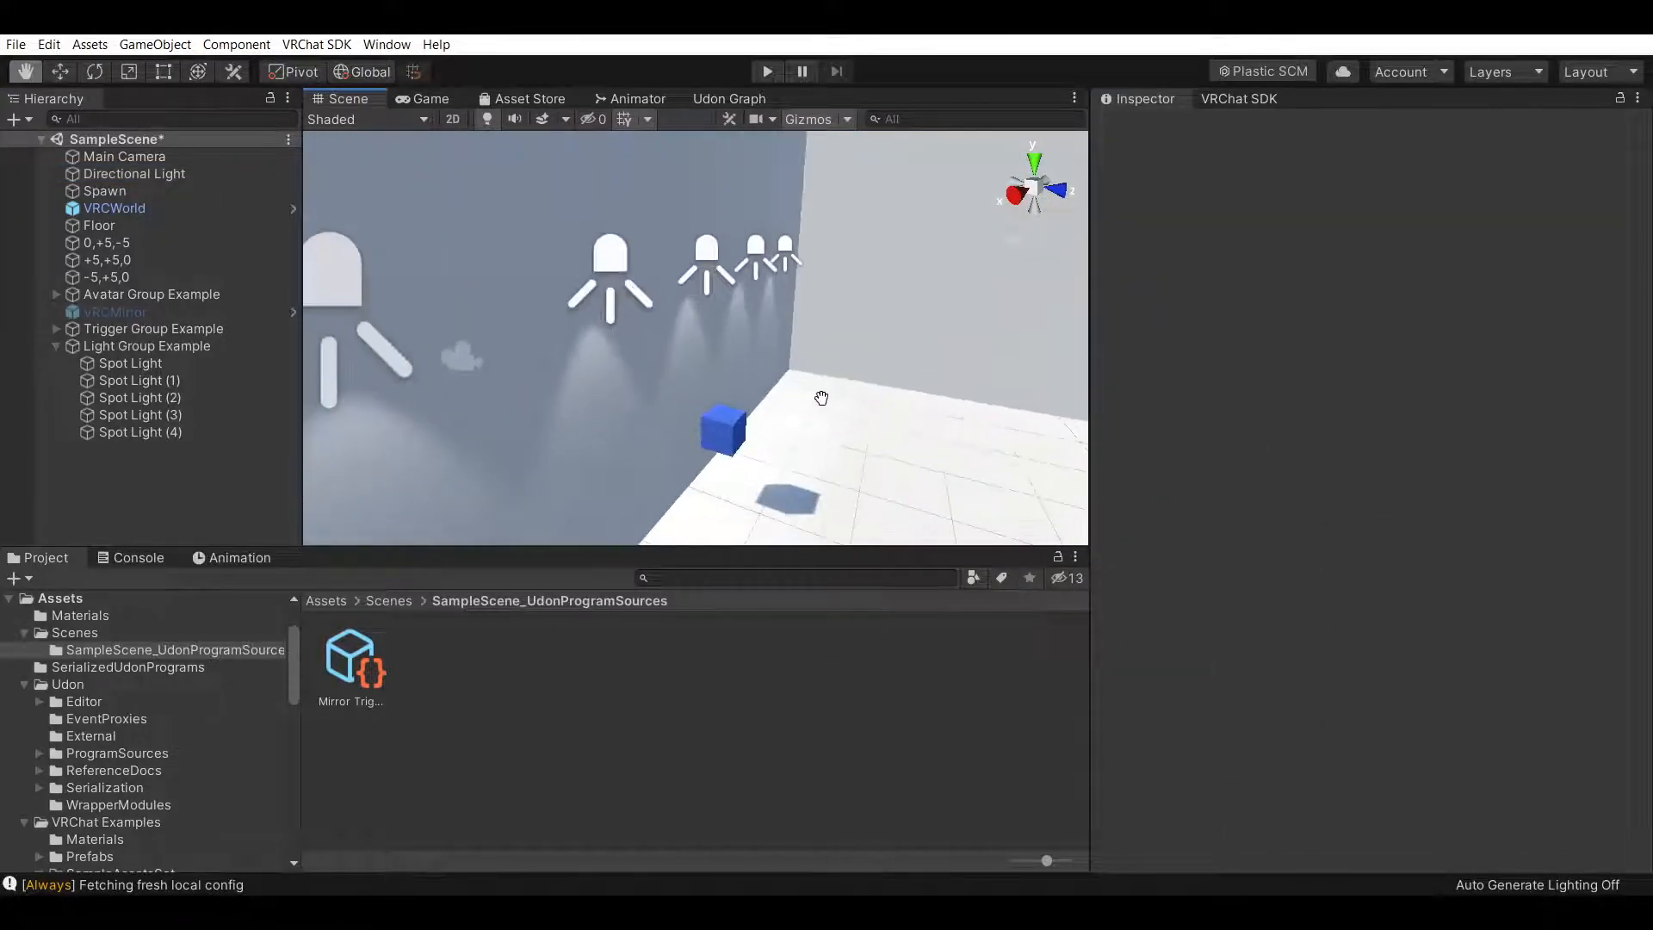
pyautogui.moveTo(843, 450); pyautogui.dragTo(923, 283, button='right')
pyautogui.moveTo(923, 283); pyautogui.dragTo(904, 202)
pyautogui.moveTo(927, 284); pyautogui.dragTo(944, 324, button='right')
pyautogui.moveTo(944, 325); pyautogui.dragTo(874, 387)
pyautogui.moveTo(874, 388); pyautogui.dragTo(756, 373, button='right')
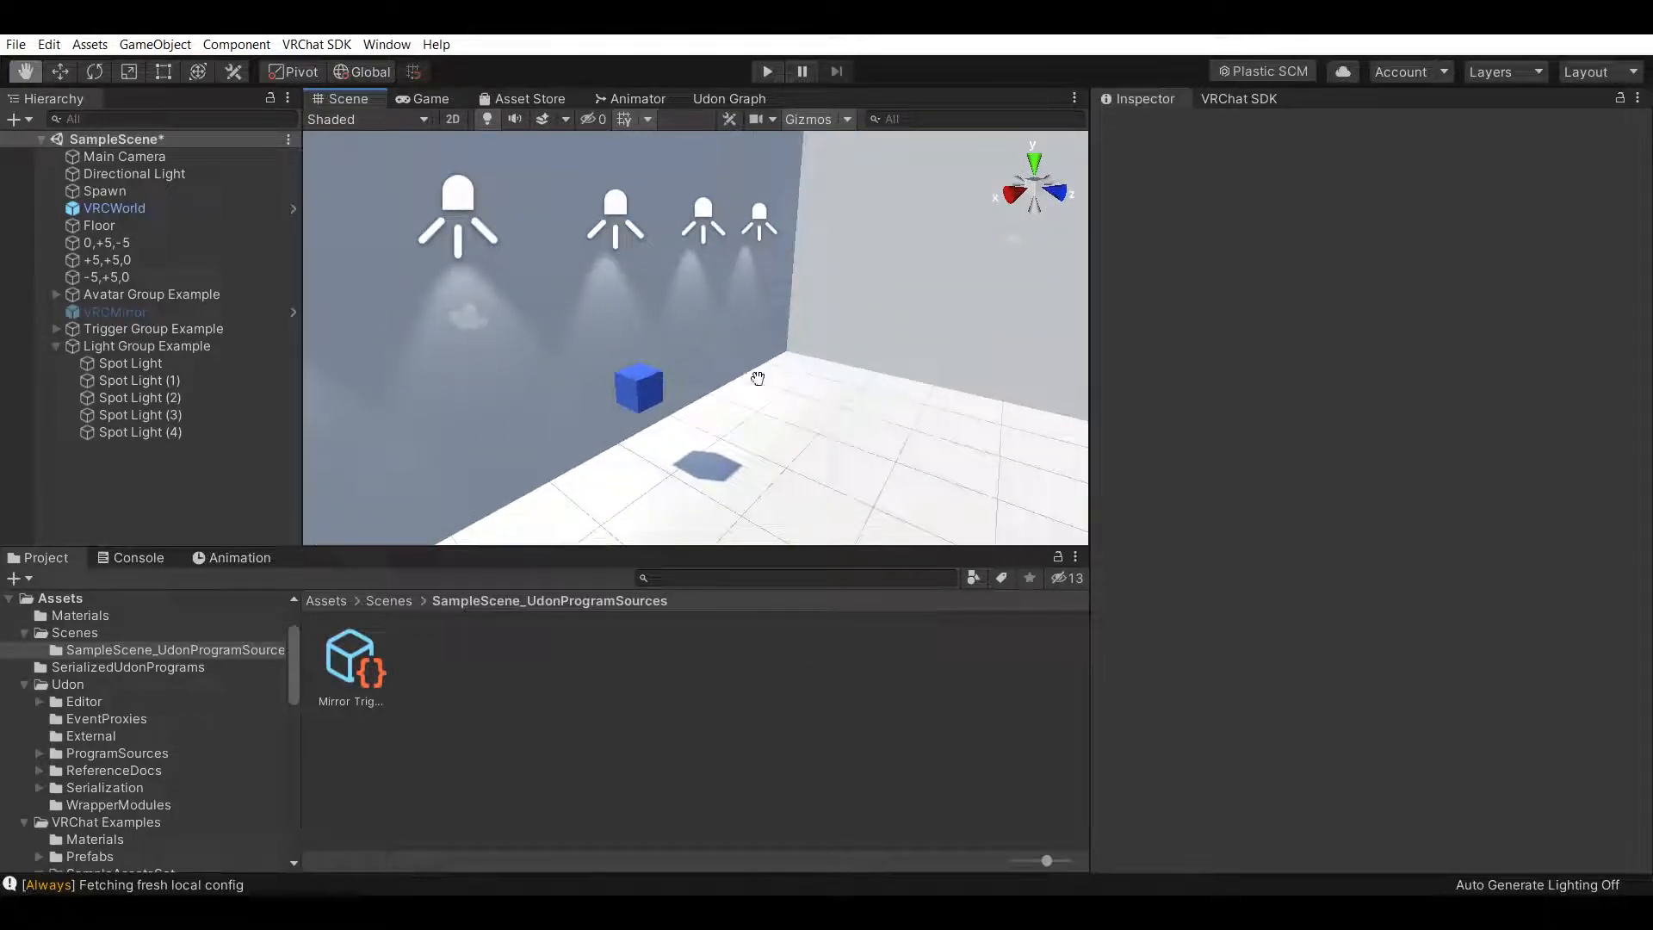
# Switch the 0,+5,-5 wall's Cast Shadows back to On and turn Receive Shadows back on
pyautogui.click(191, 243)
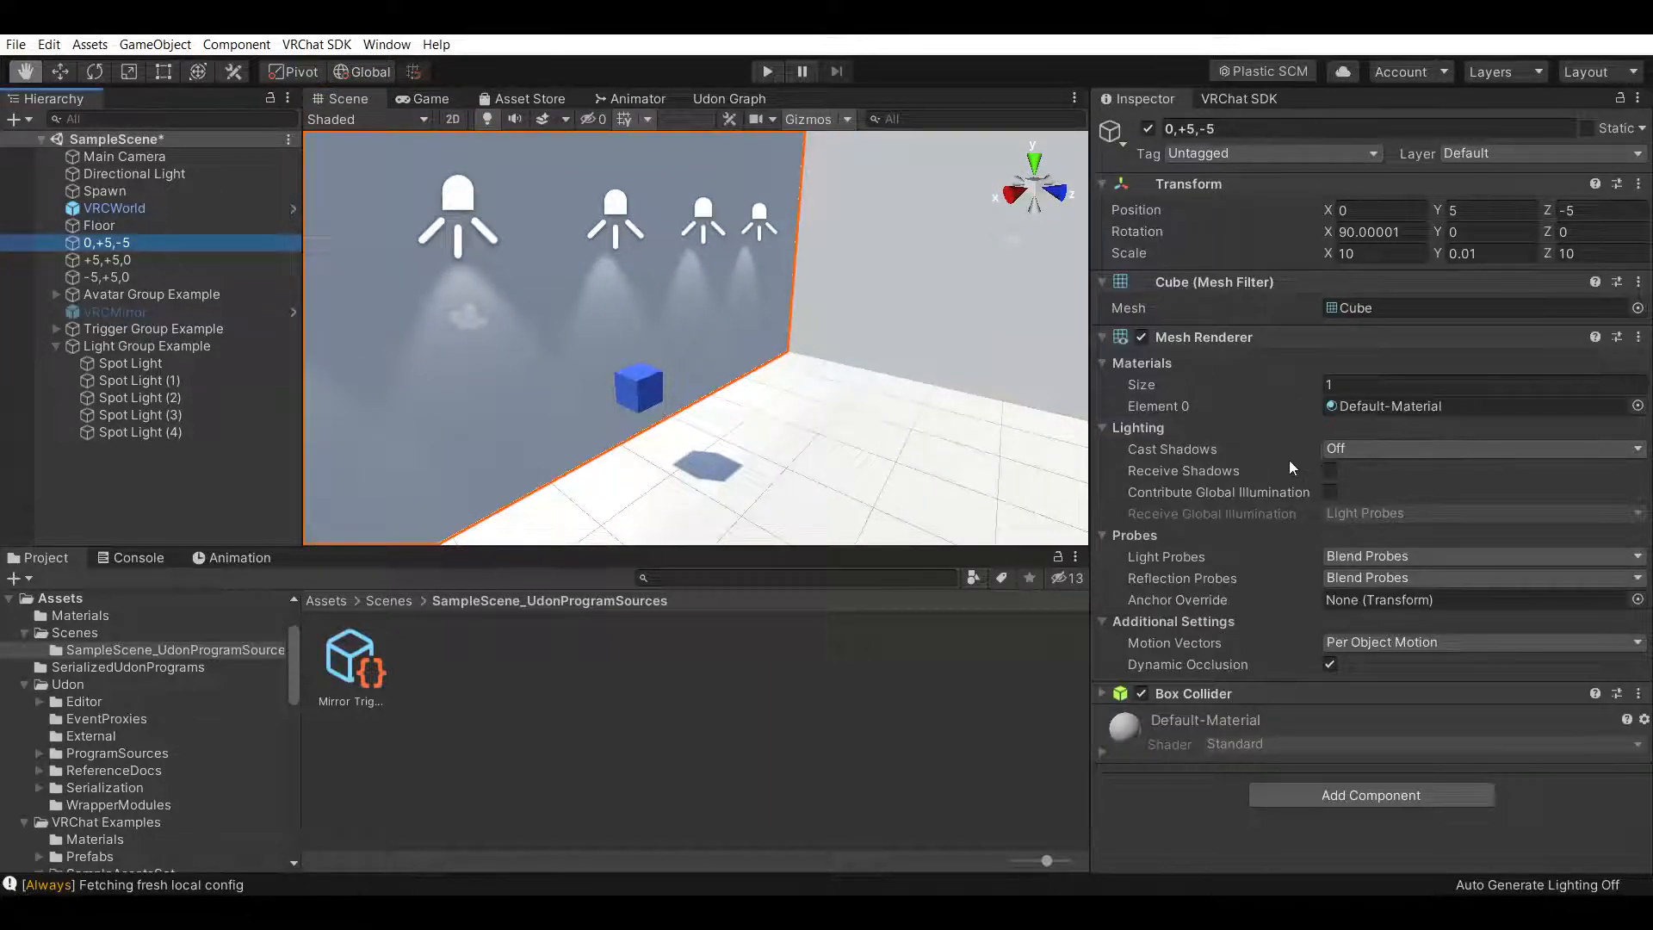
pyautogui.click(1332, 470)
pyautogui.click(1366, 450)
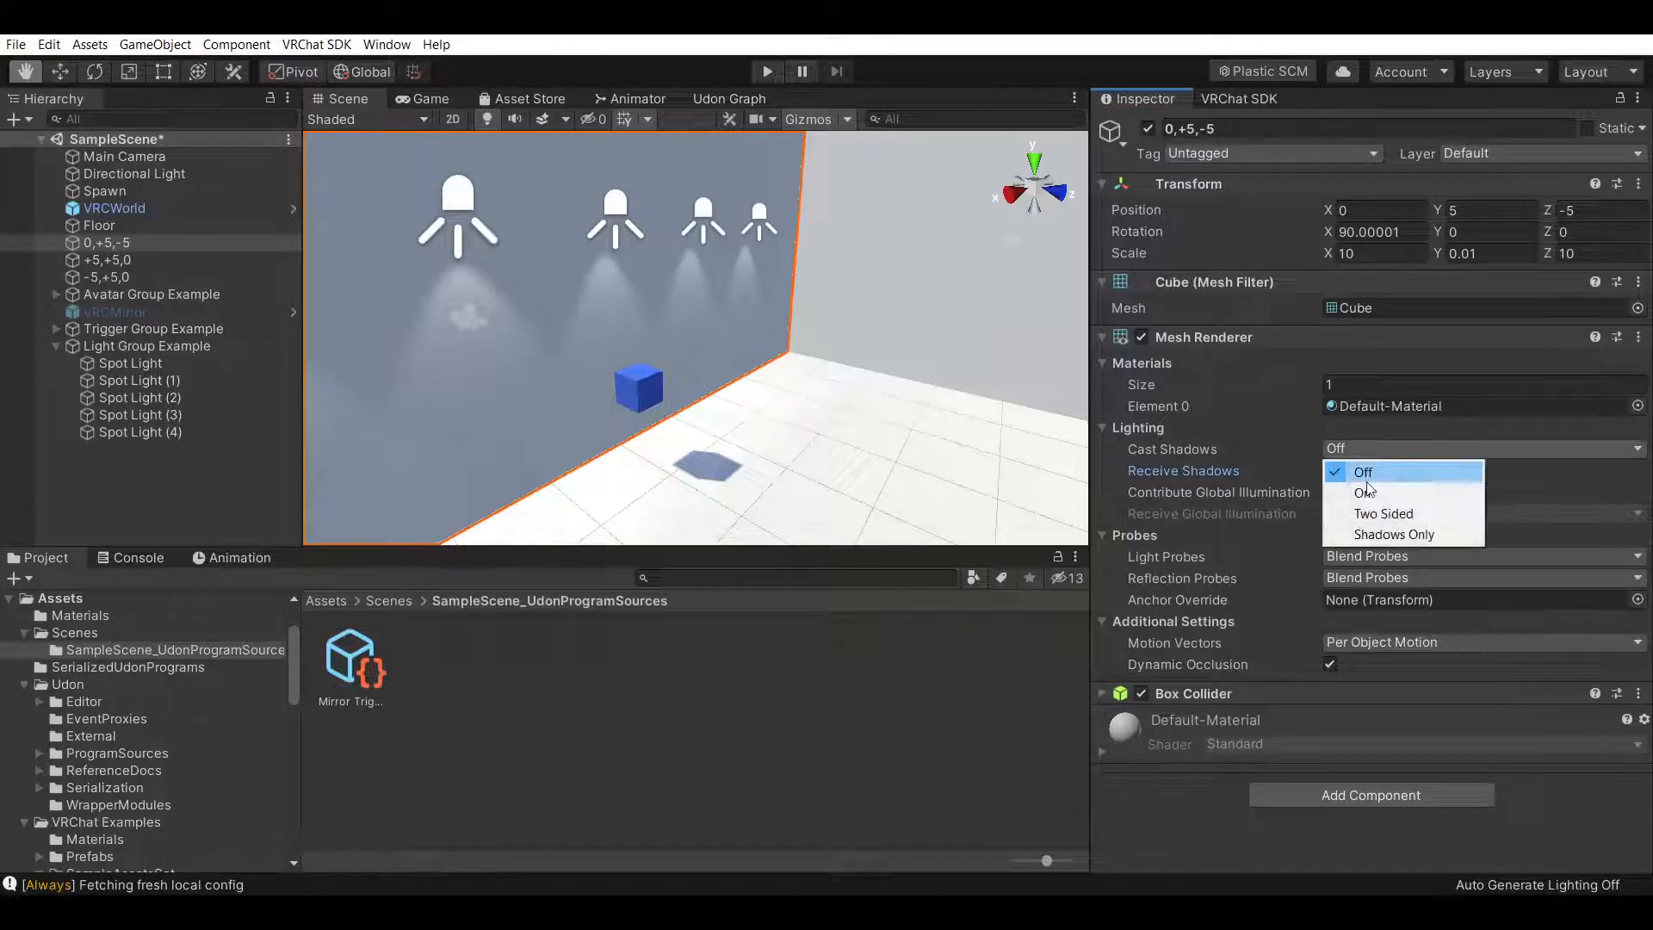
pyautogui.click(1369, 506)
pyautogui.click(1372, 450)
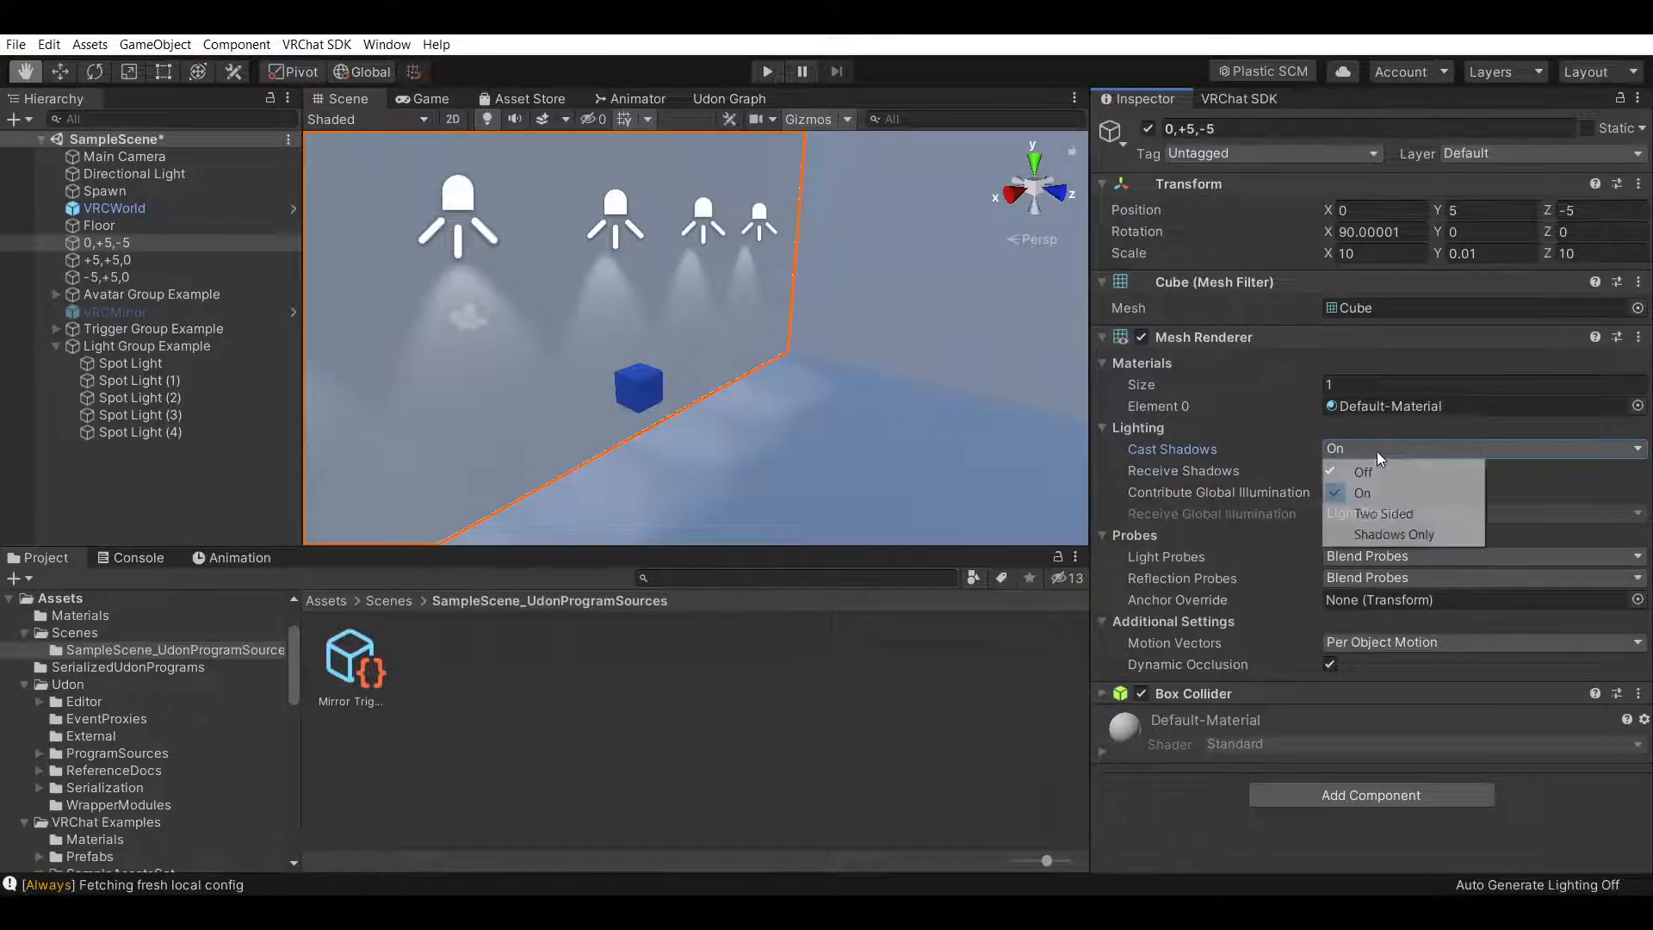
pyautogui.click(1405, 472)
pyautogui.click(1403, 449)
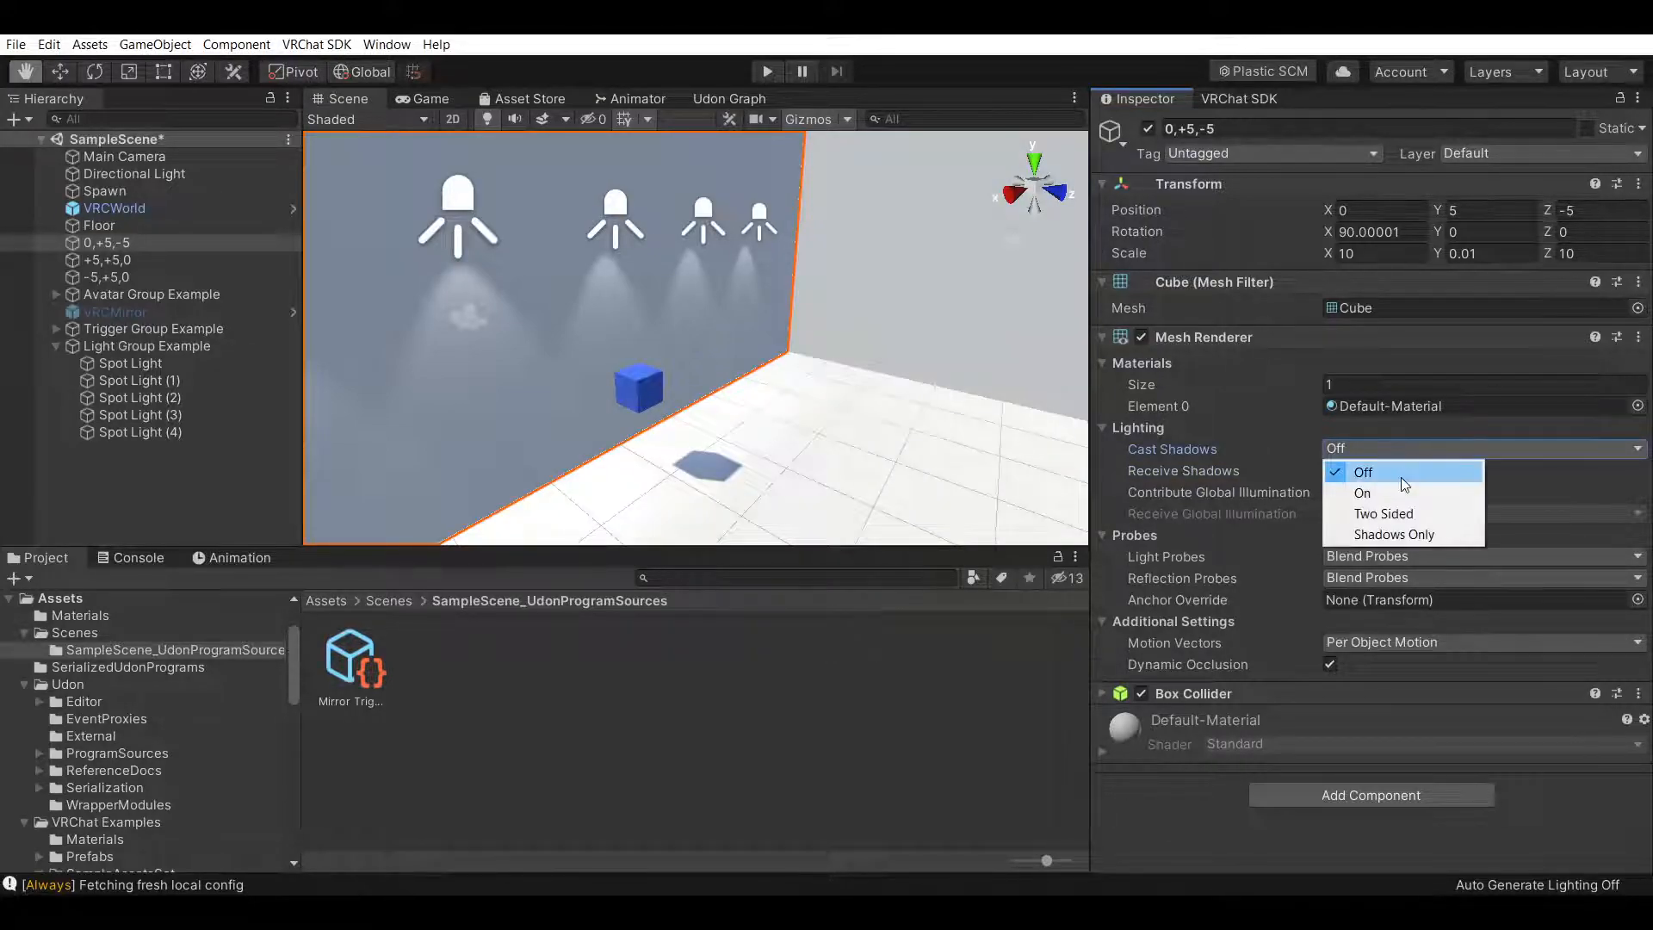
pyautogui.click(1390, 493)
pyautogui.click(865, 702)
# Orbit around the room to inspect it from outside and above the floor
pyautogui.moveTo(945, 421); pyautogui.dragTo(823, 366, button='right')
pyautogui.scroll(5, 745, 450)
pyautogui.scroll(-4, 738, 391)
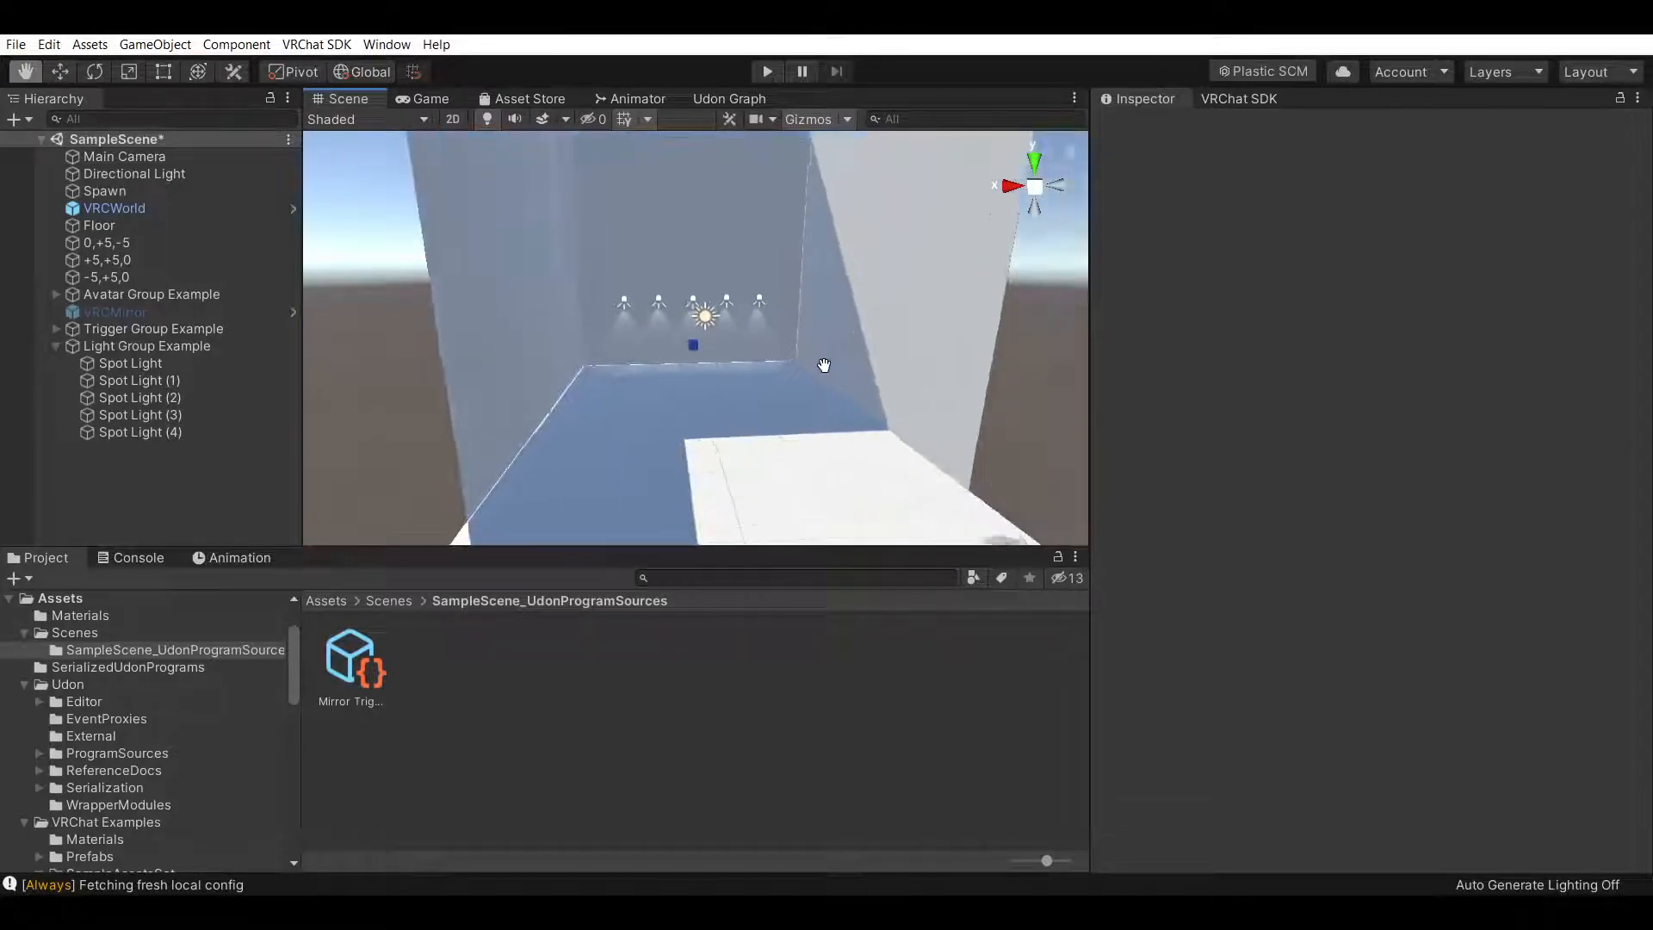
pyautogui.scroll(4, 782, 390)
pyautogui.moveTo(753, 429); pyautogui.dragTo(919, 499, button='right')
pyautogui.moveTo(671, 482); pyautogui.dragTo(1089, 425, button='right')
pyautogui.moveTo(780, 396); pyautogui.dragTo(889, 380)
pyautogui.moveTo(695, 381); pyautogui.dragTo(1068, 318, button='right')
pyautogui.moveTo(851, 384); pyautogui.dragTo(671, 414, button='right')
pyautogui.moveTo(940, 411); pyautogui.dragTo(887, 450, button='right')
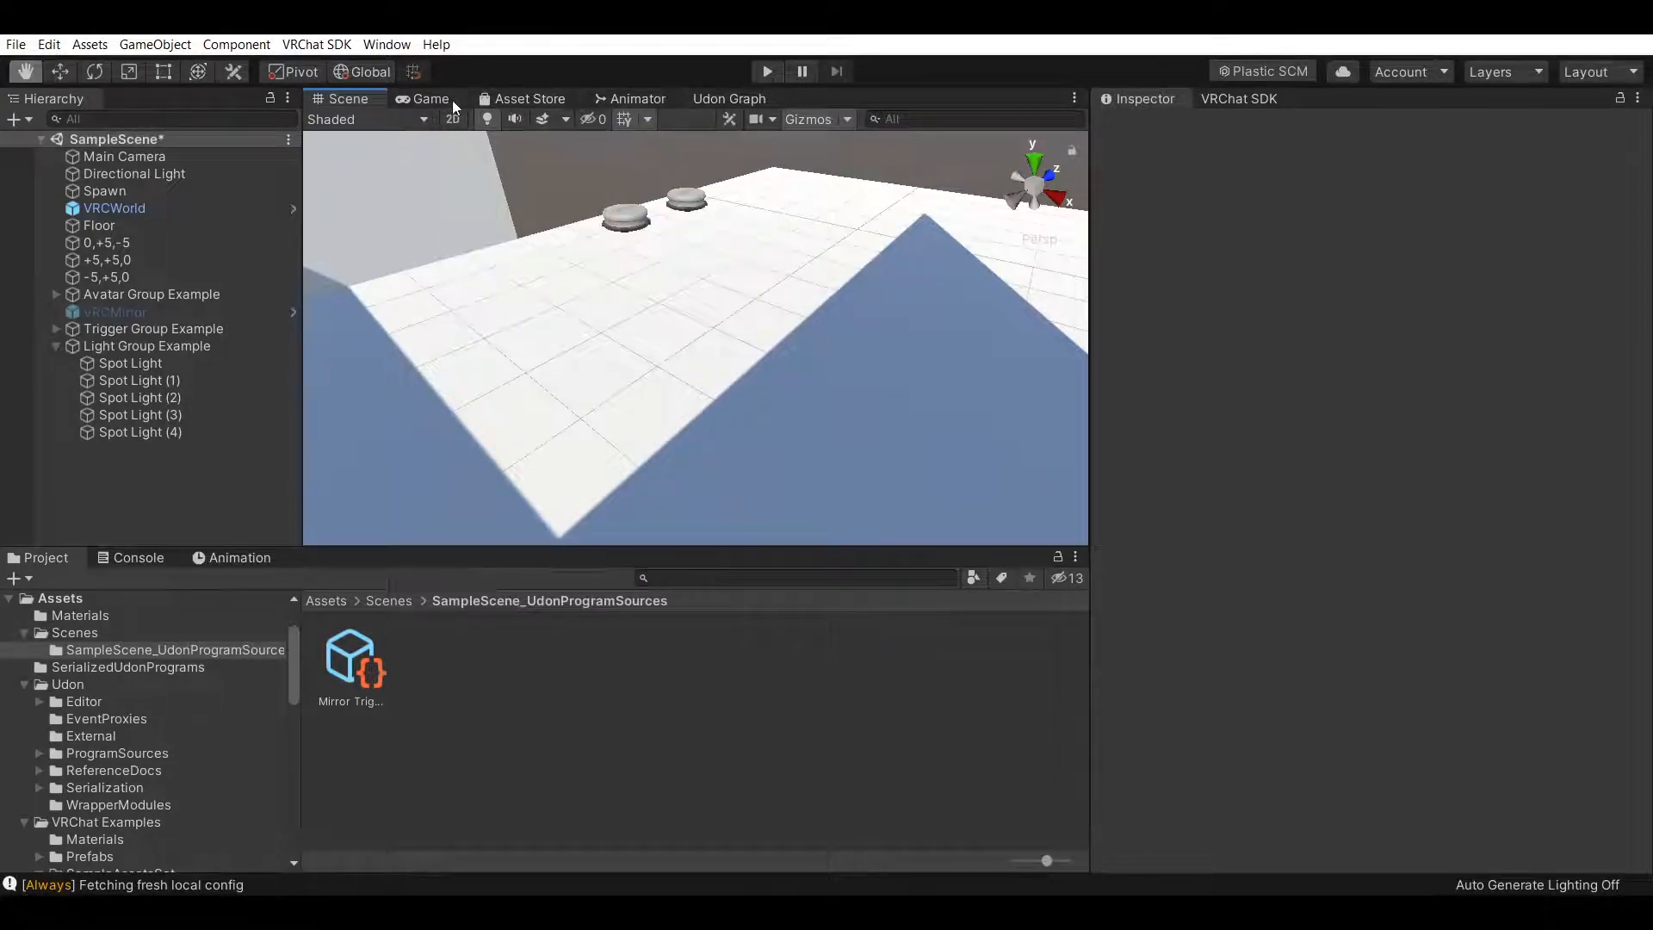
# Open the Asset Store and search for materials
pyautogui.click(524, 98)
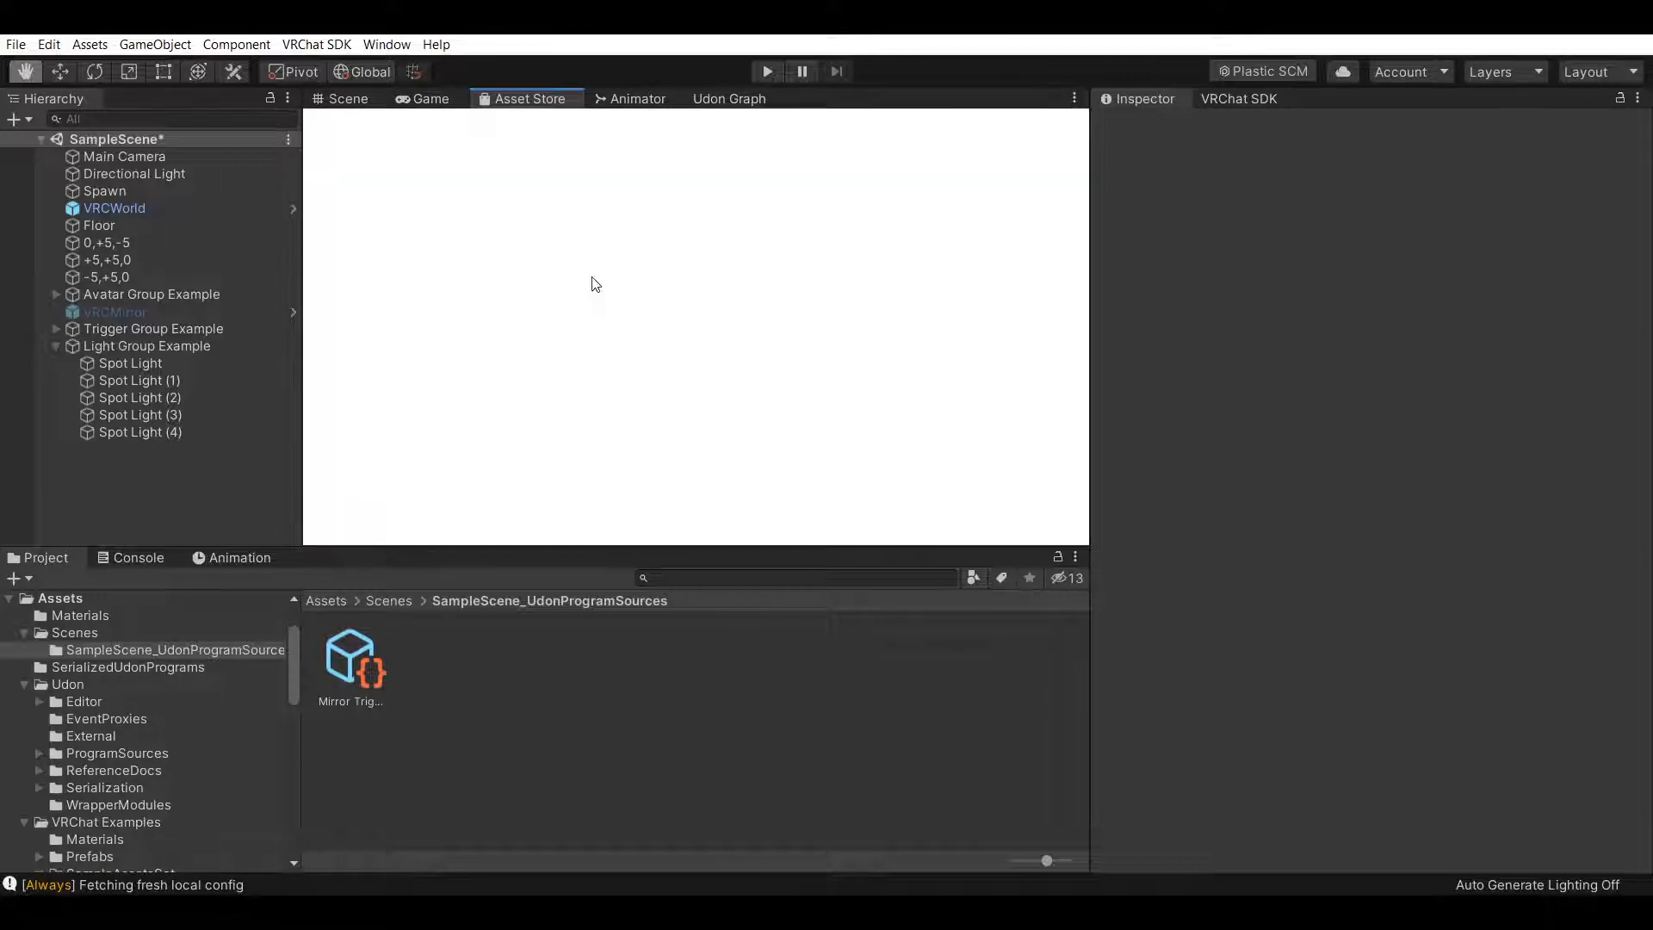
pyautogui.click(650, 272)
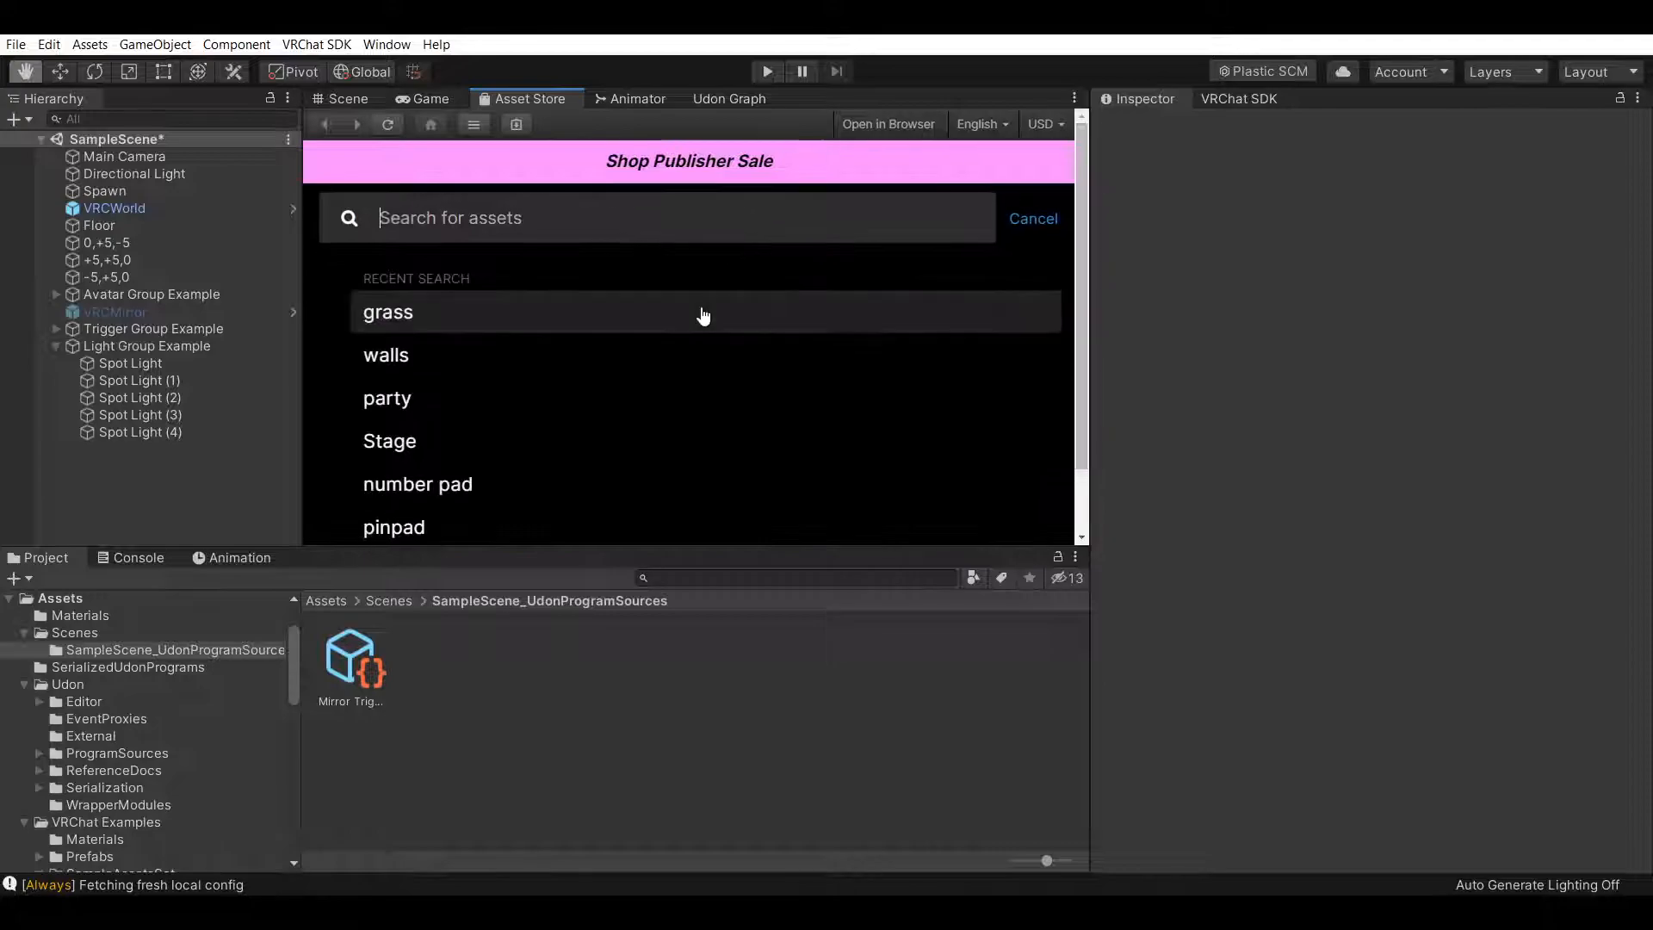
pyautogui.write('materials')
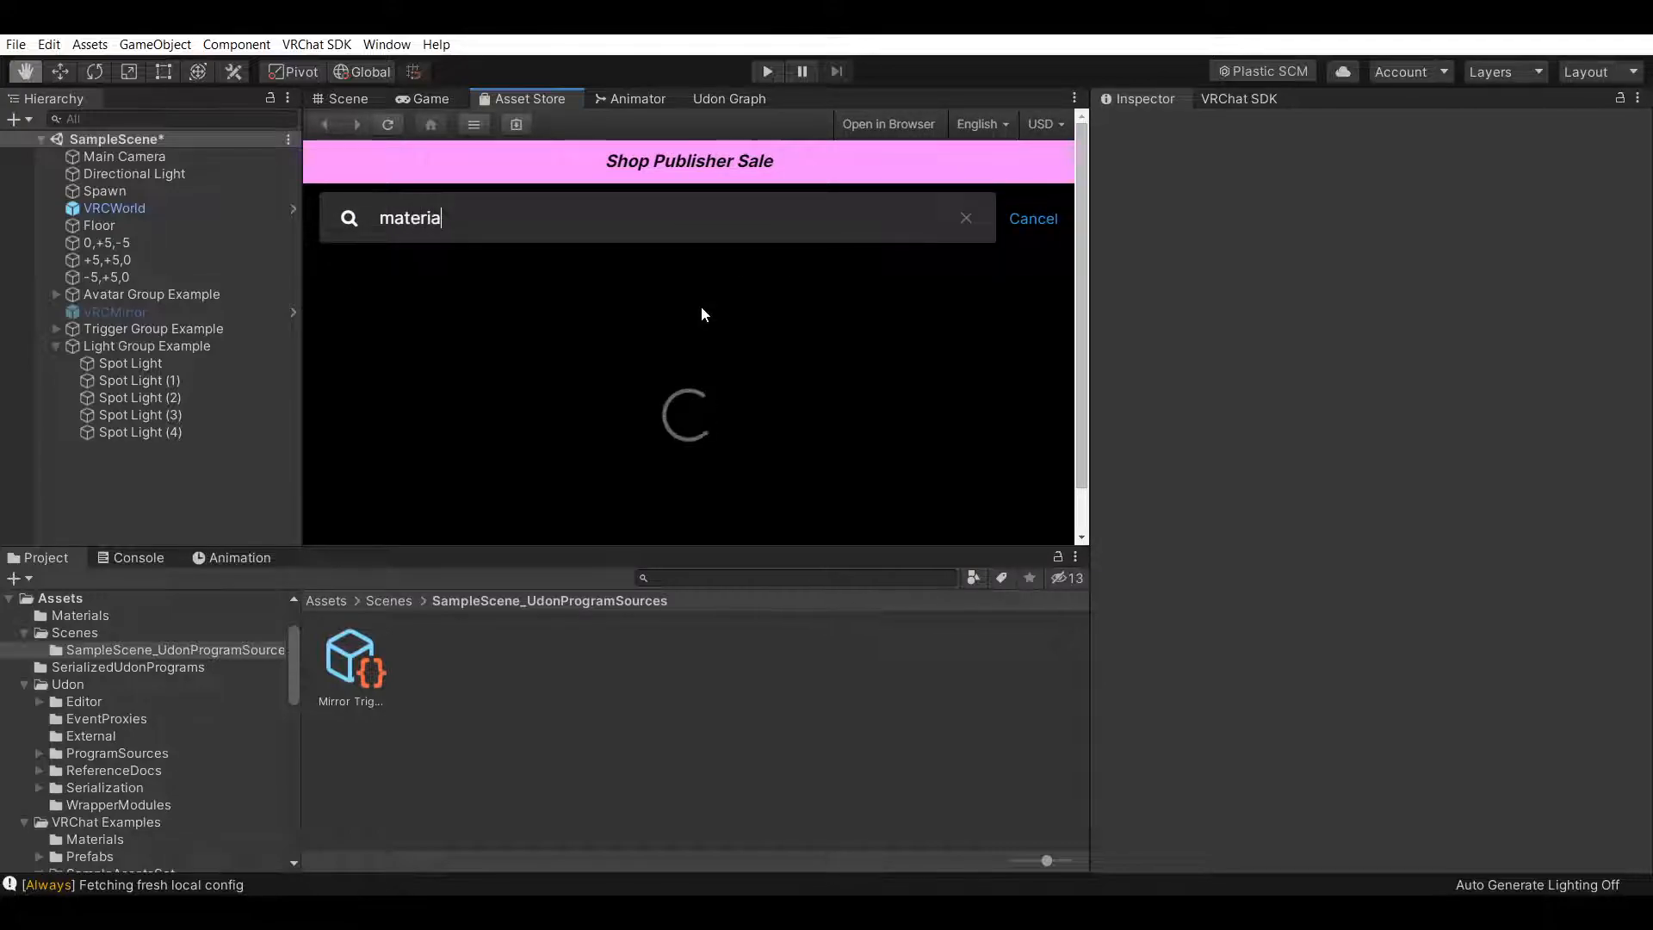
pyautogui.press('Return')
pyautogui.scroll(-3, 944, 392)
pyautogui.scroll(3, 944, 391)
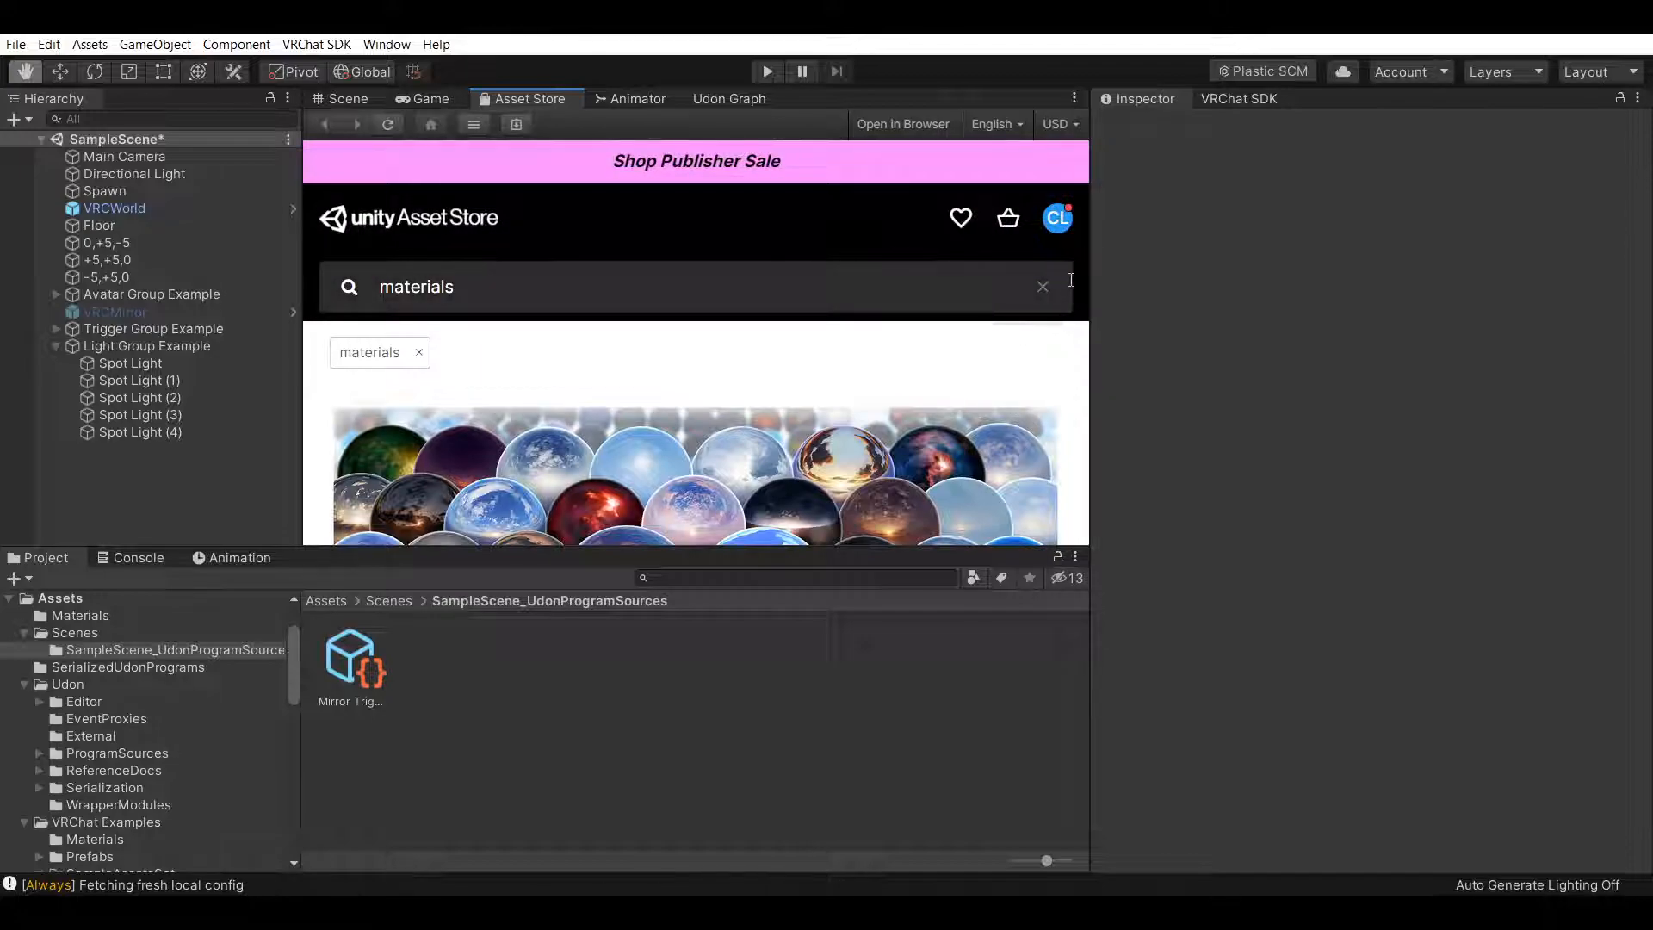
# Clear the search and rerun the materials search from the recent searches
pyautogui.click(1041, 284)
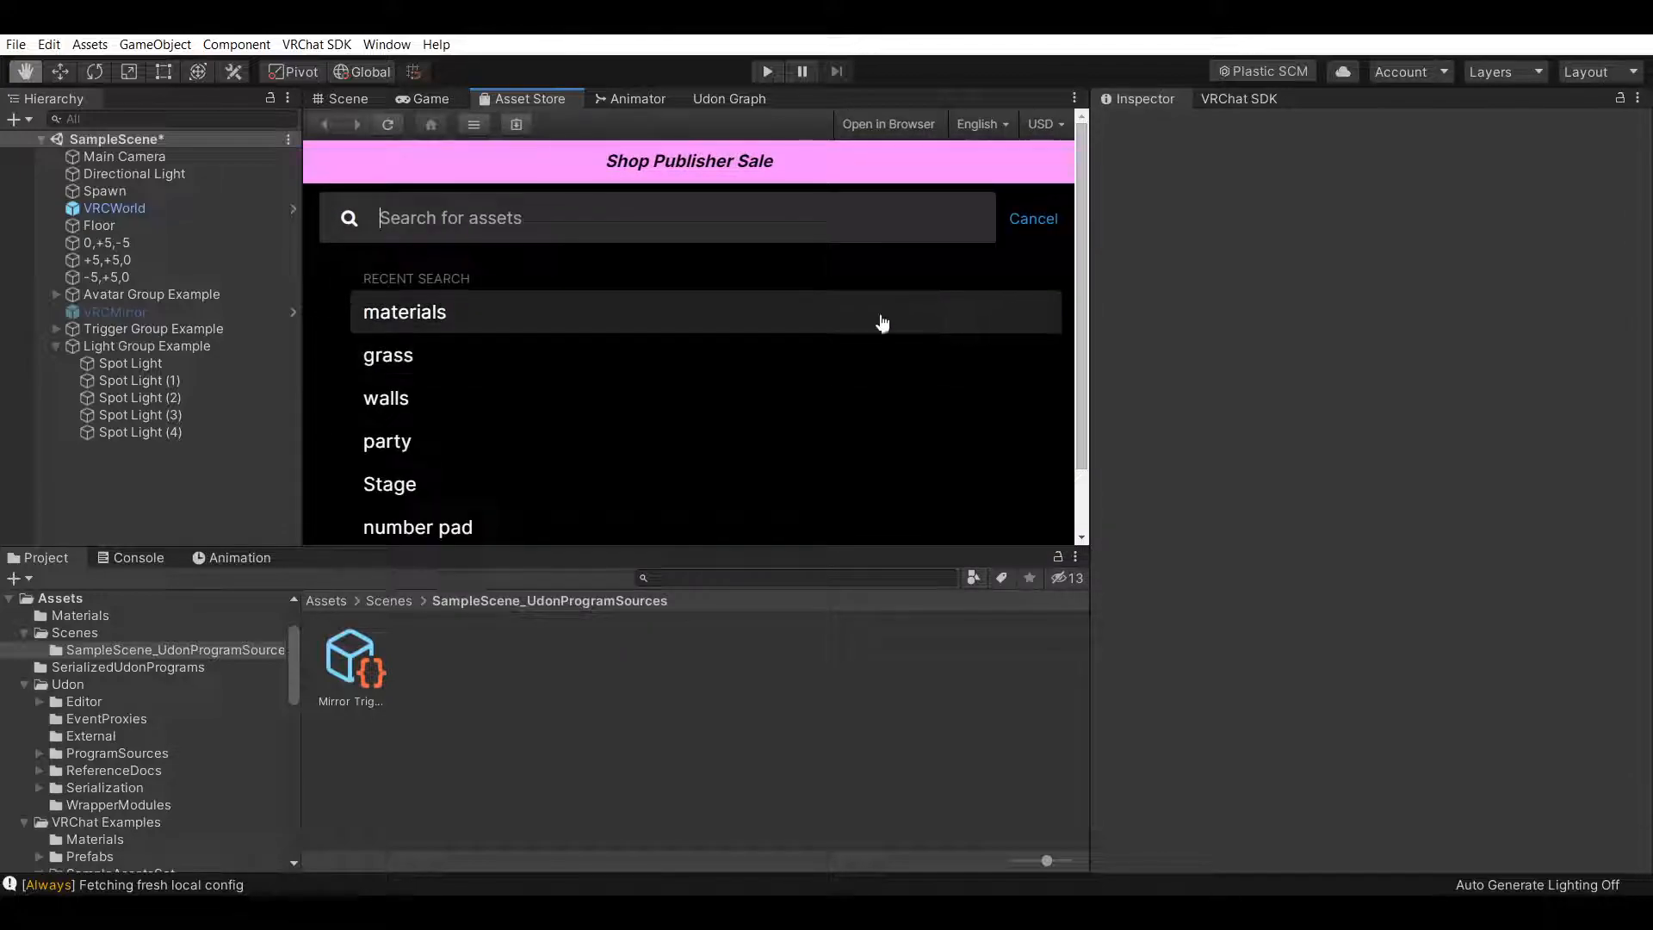
pyautogui.click(1033, 215)
pyautogui.scroll(-3, 711, 340)
pyautogui.scroll(3, 711, 340)
pyautogui.click(646, 284)
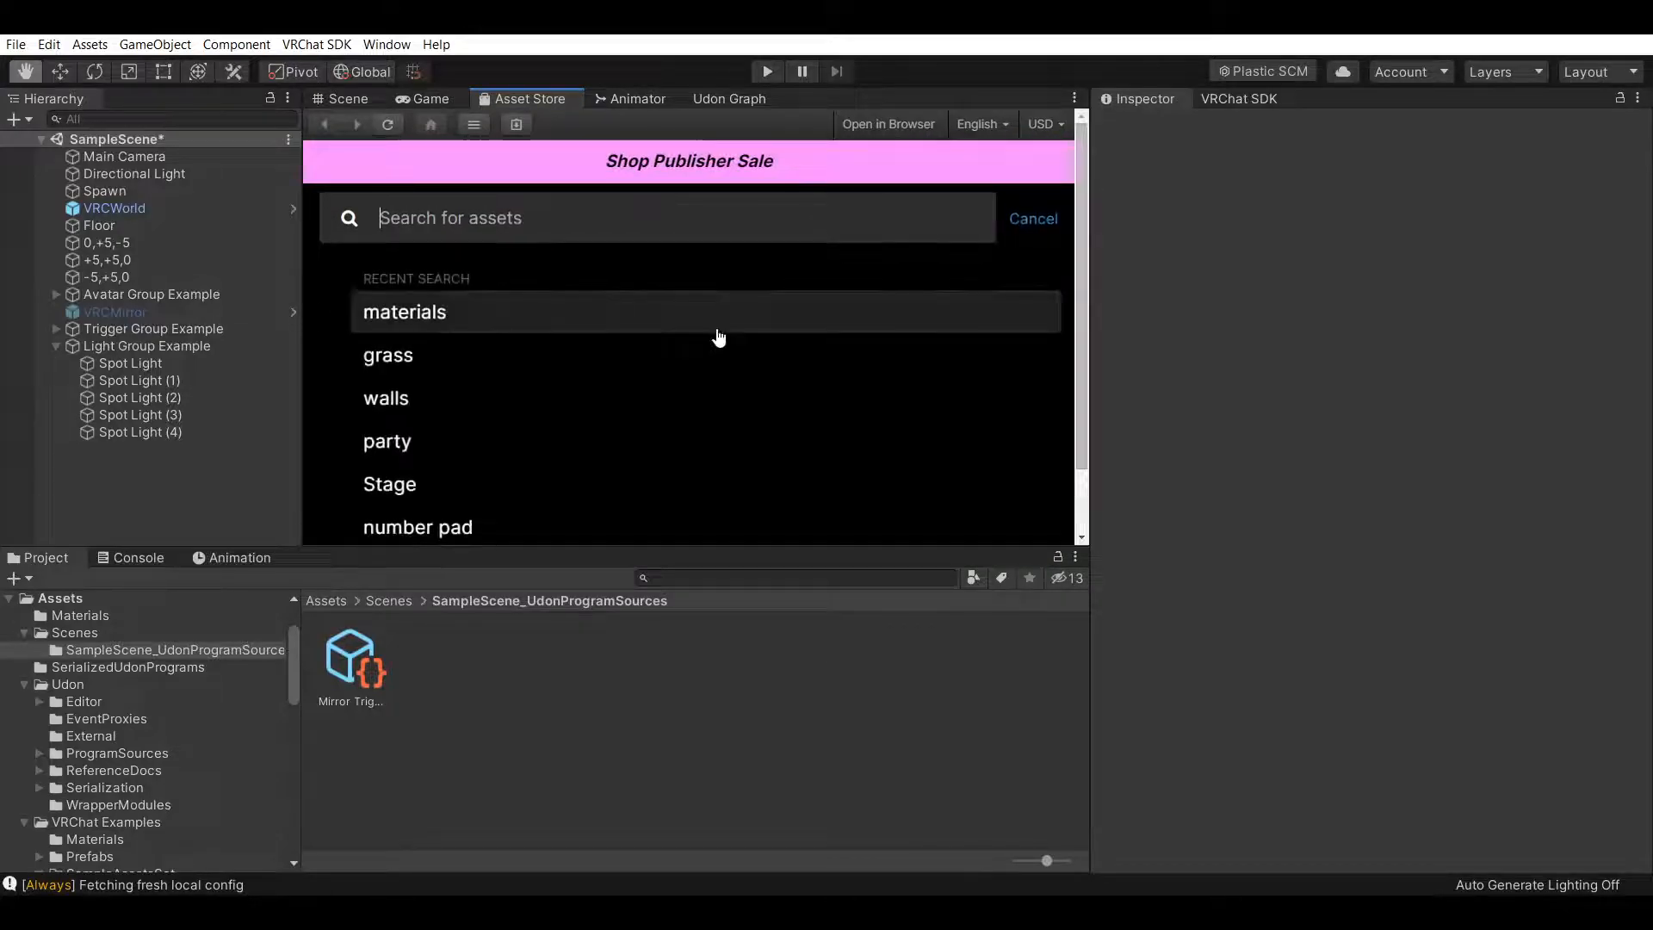
pyautogui.click(523, 328)
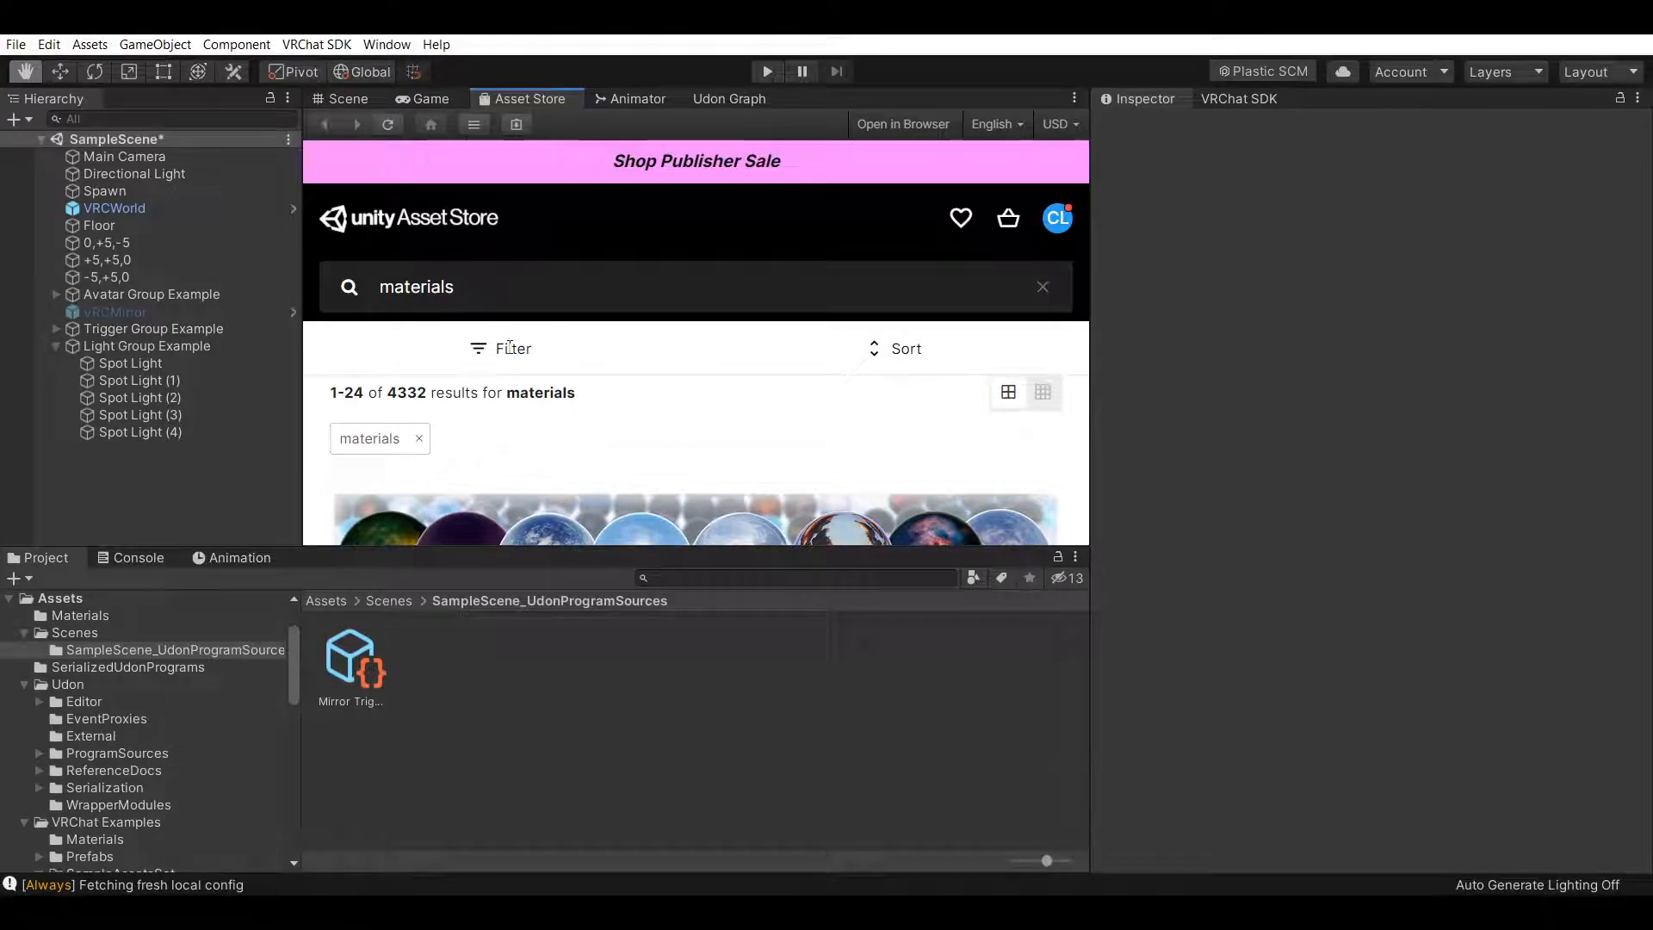
# Open the search filter options, look through them, and close the filter panel
pyautogui.click(510, 347)
pyautogui.scroll(-10, 561, 405)
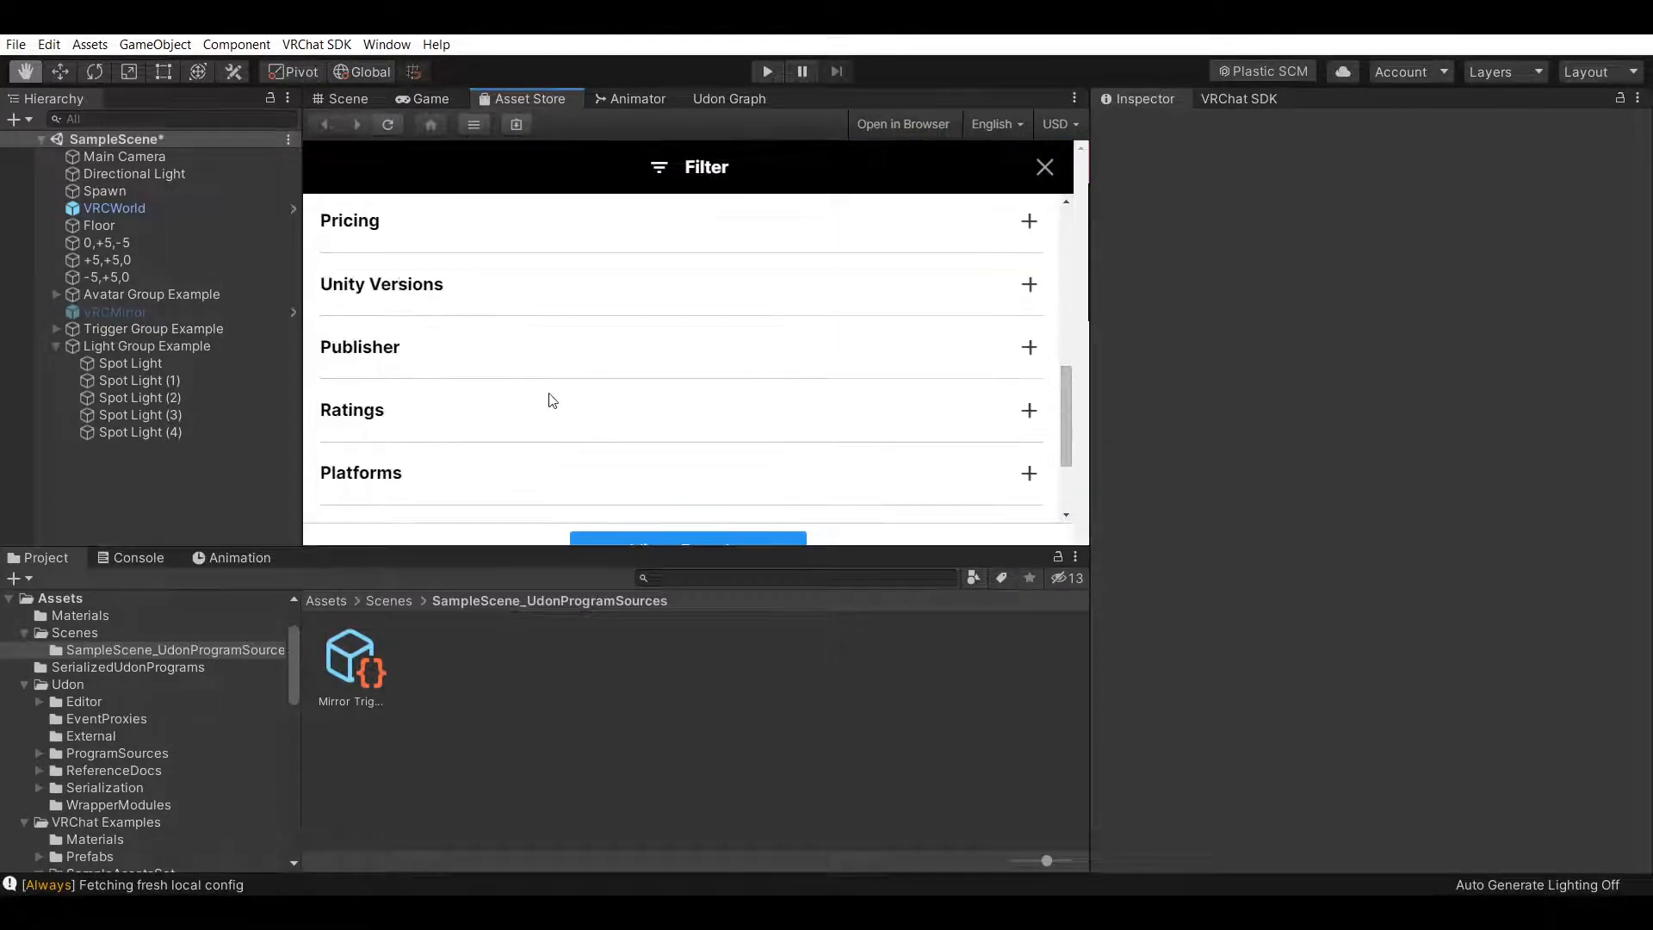
pyautogui.scroll(10, 566, 402)
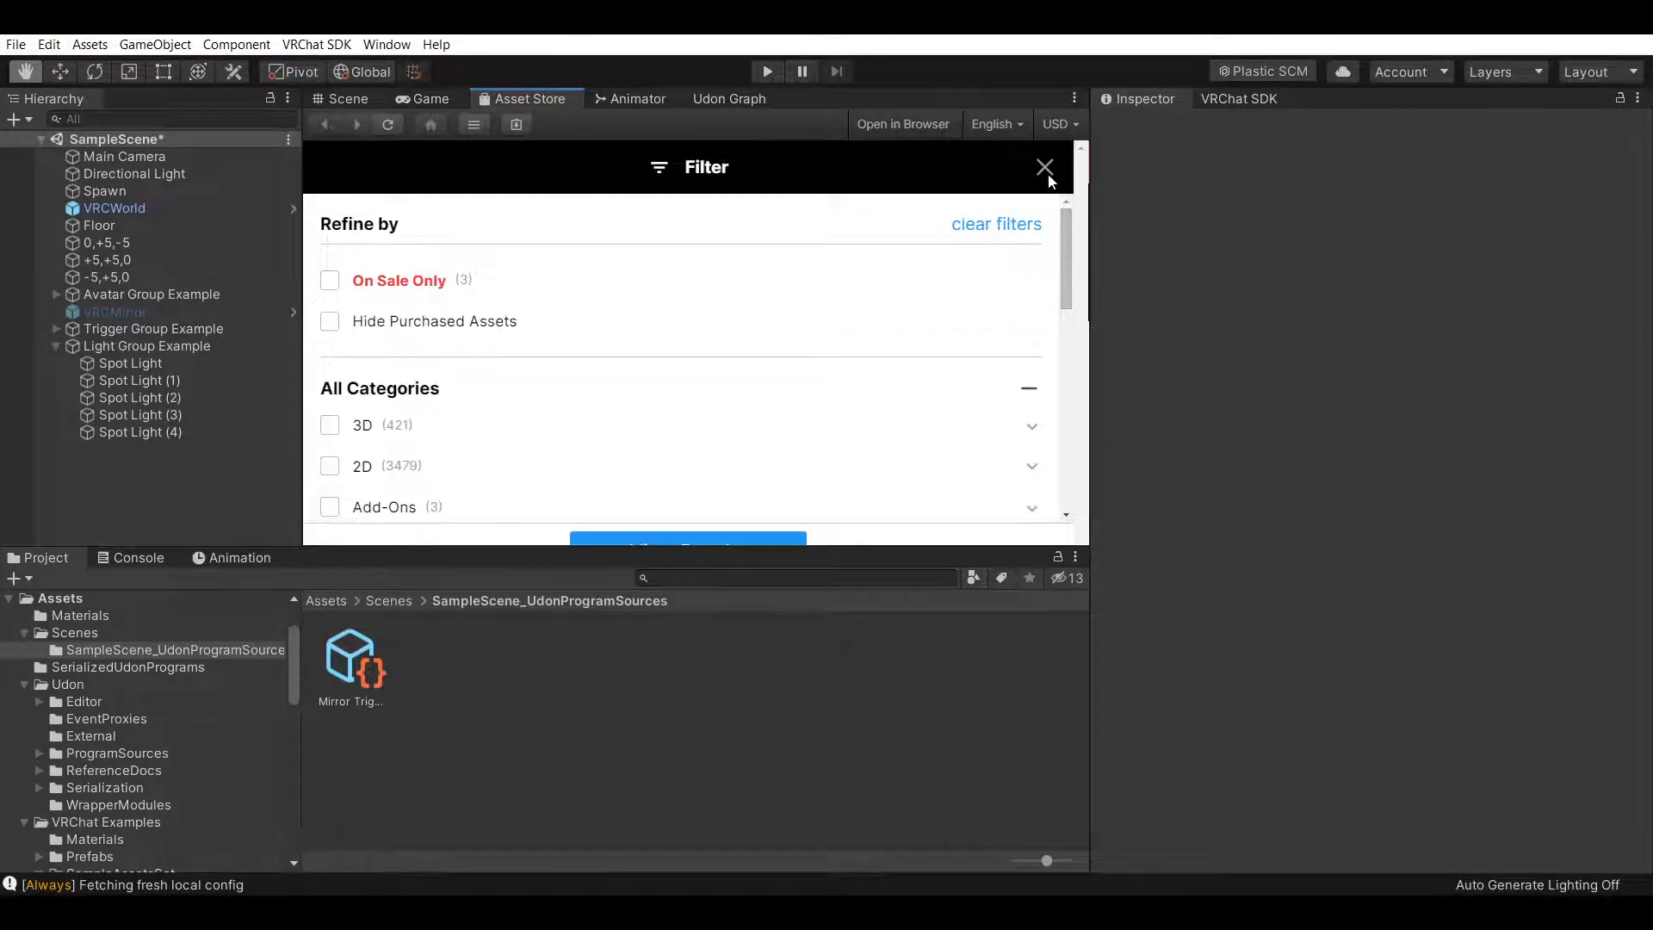
pyautogui.click(1044, 167)
# Sort the materials search results by Price (Low to High)
pyautogui.click(897, 362)
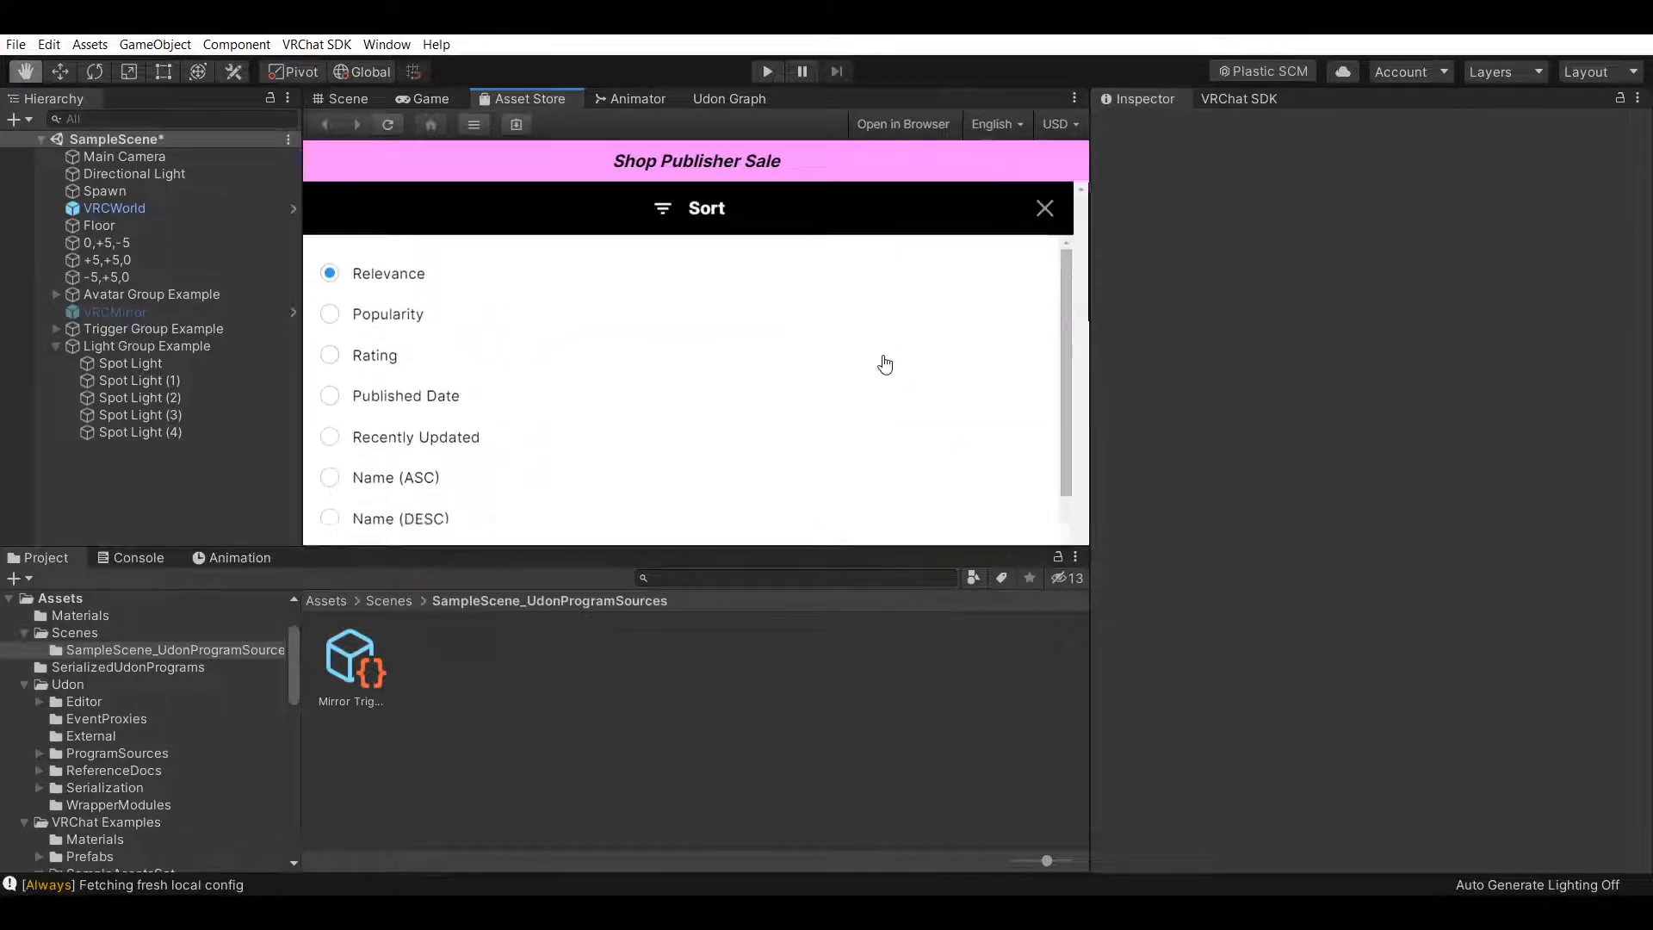
pyautogui.scroll(-2, 349, 445)
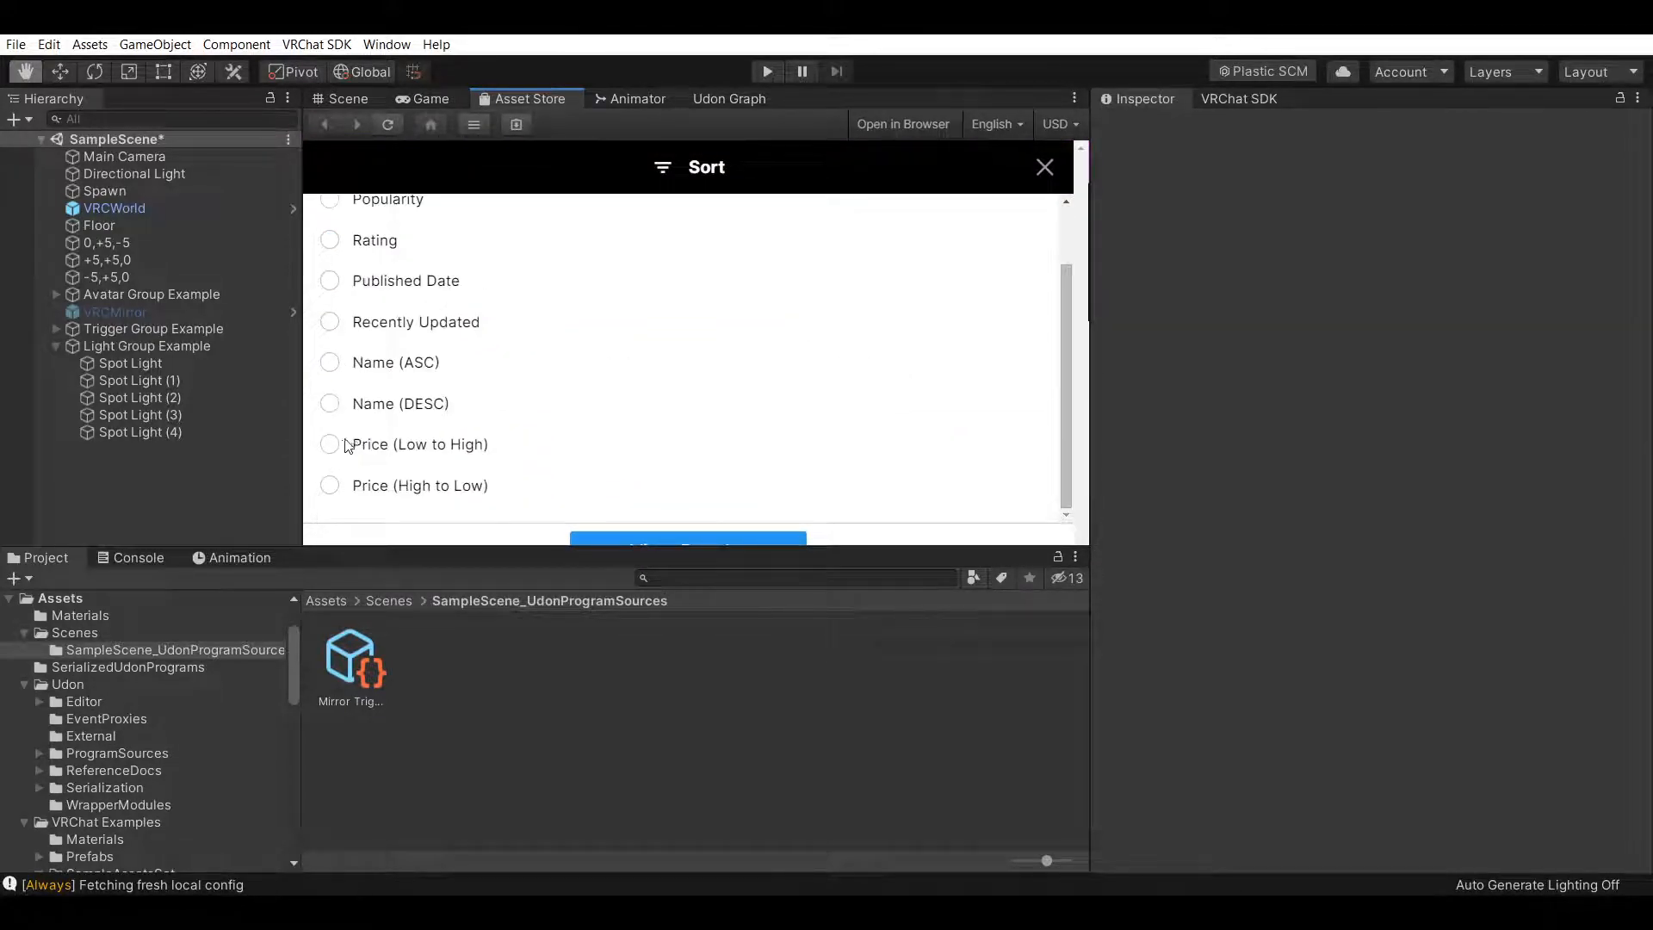
pyautogui.click(330, 444)
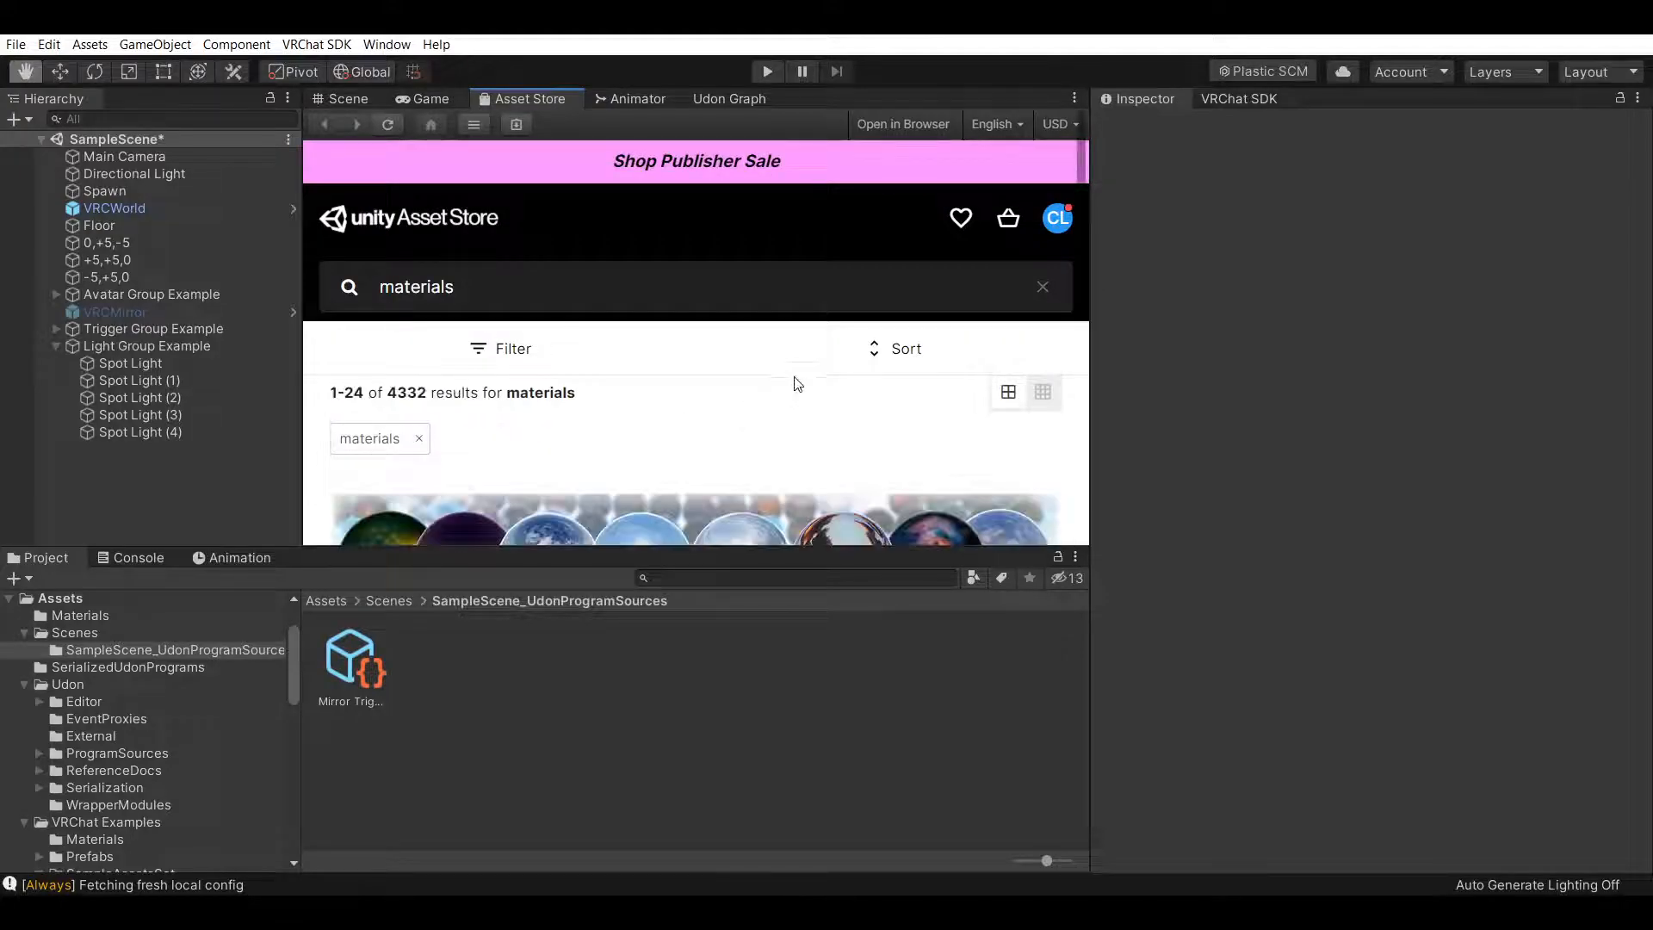
# Scroll through the materials search results to browse the available material packs
pyautogui.scroll(-5, 1053, 422)
pyautogui.scroll(-5, 1053, 422)
pyautogui.scroll(5, 783, 354)
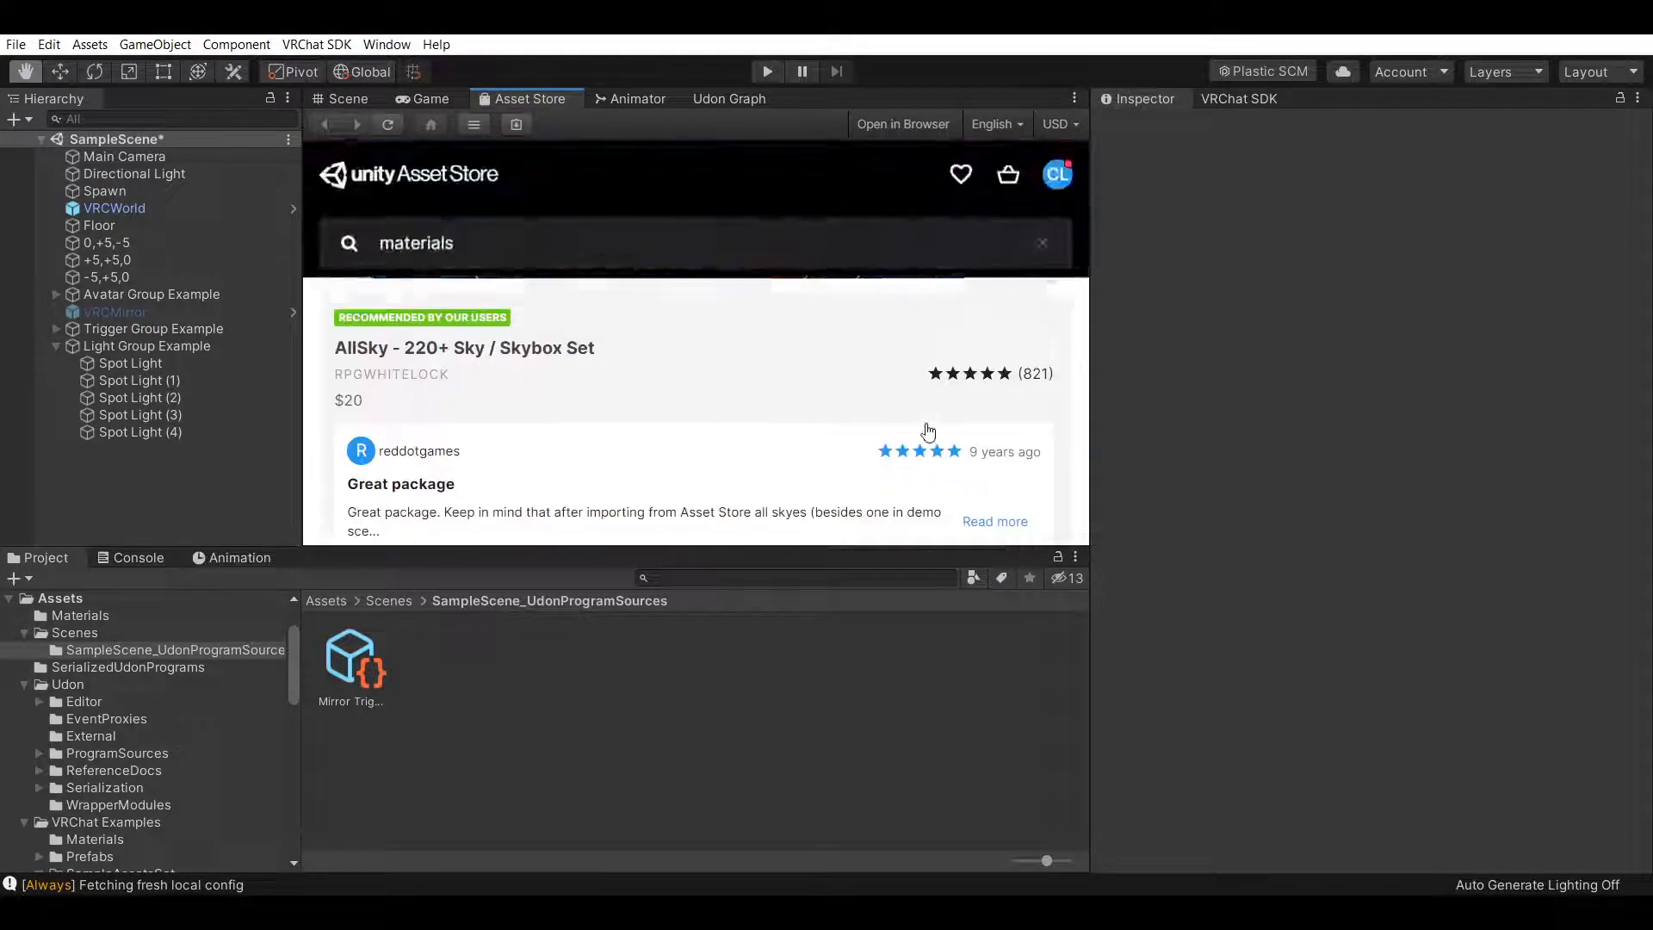
pyautogui.scroll(-1, 798, 461)
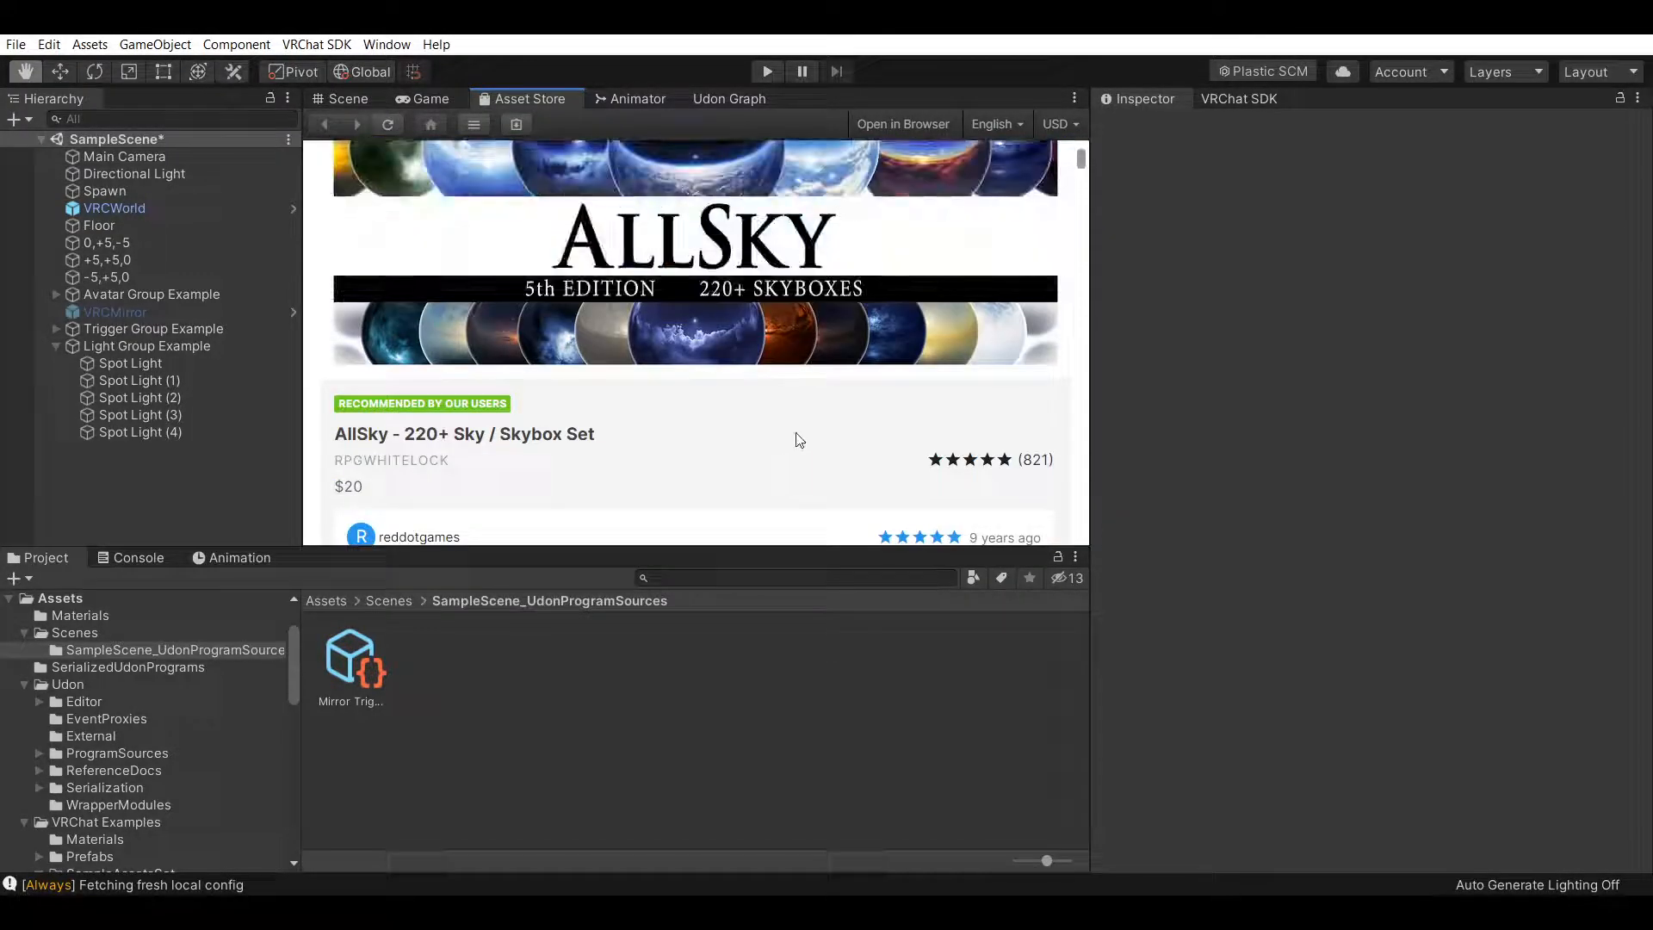
pyautogui.scroll(-7, 749, 426)
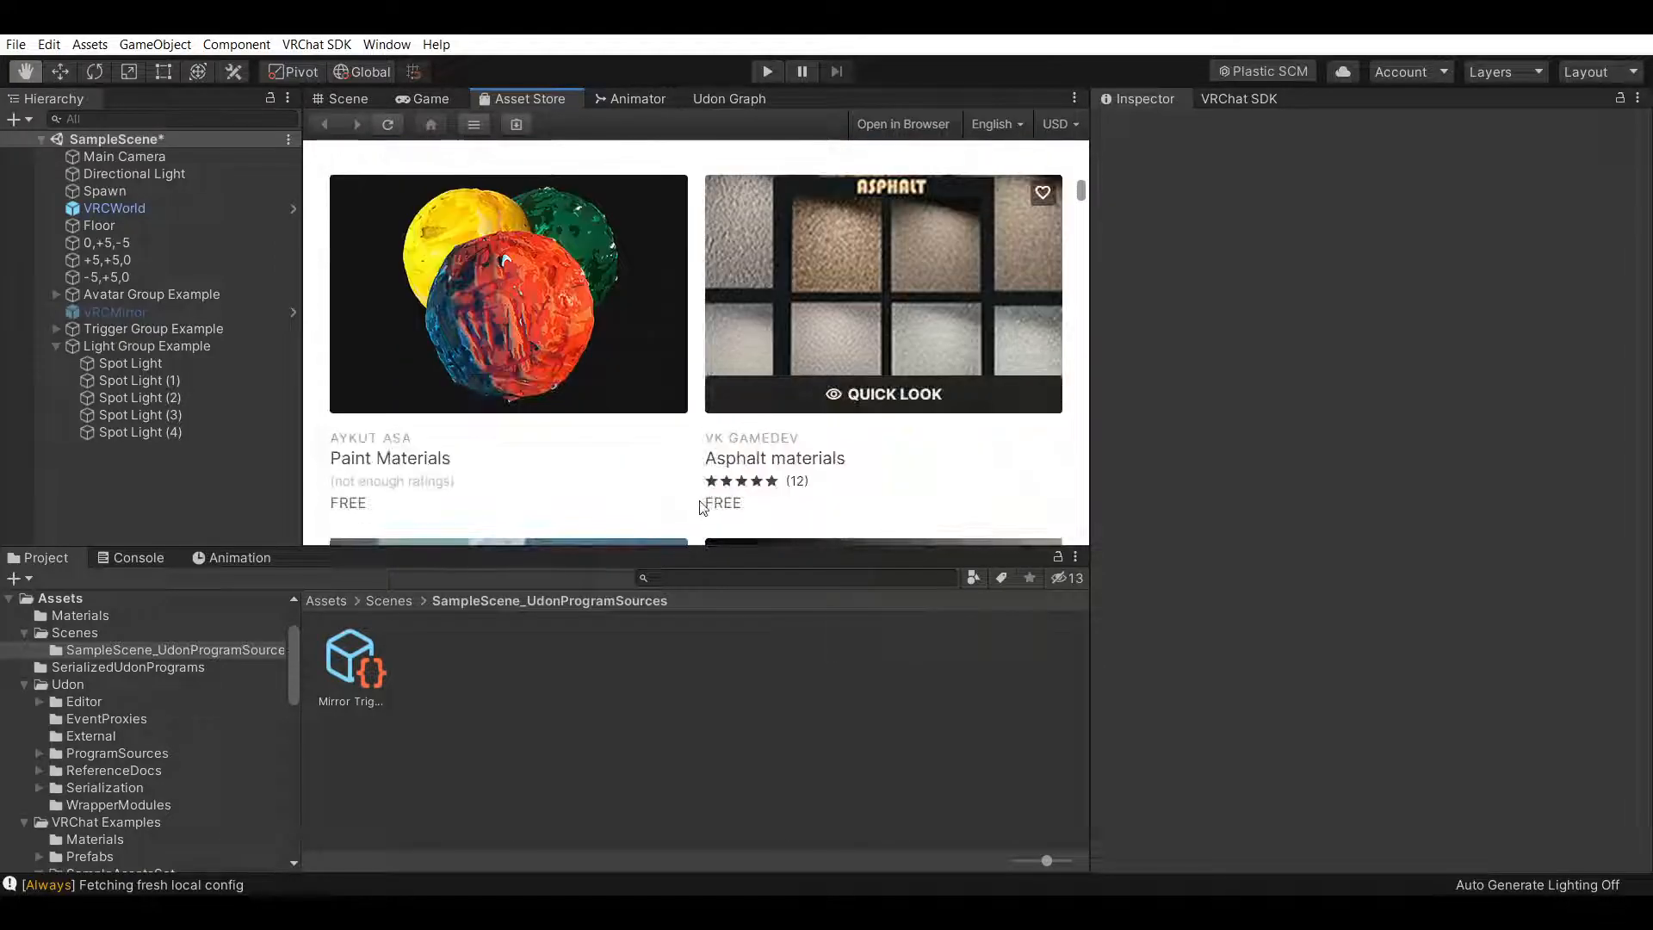
pyautogui.scroll(-3, 828, 387)
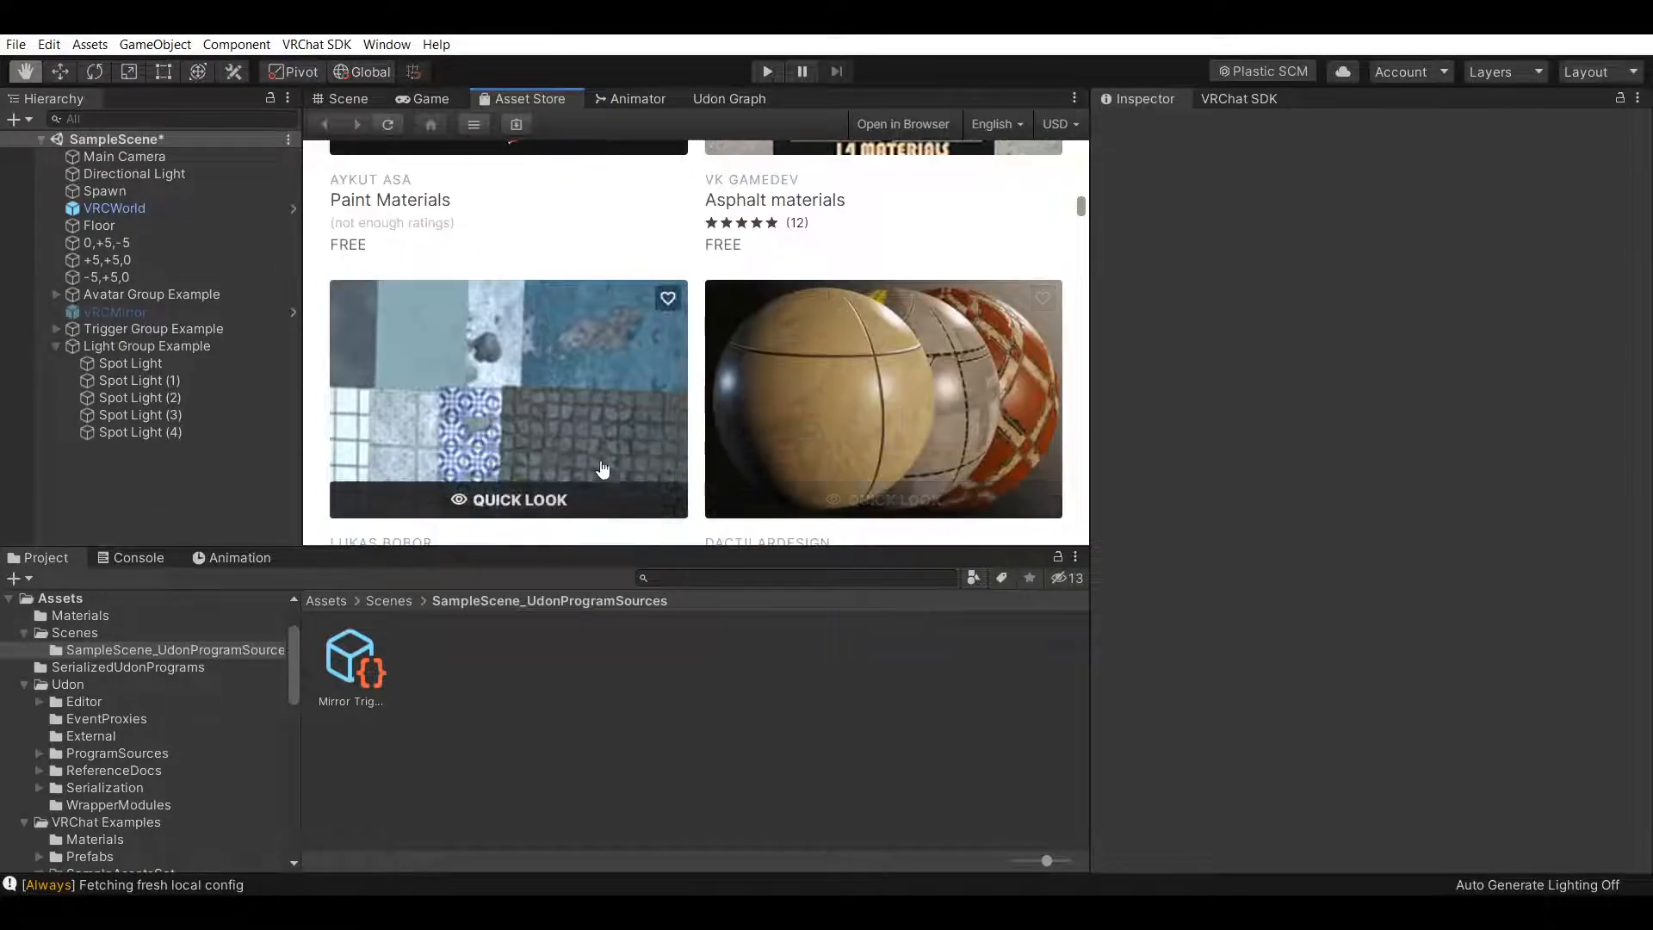
pyautogui.scroll(3, 867, 435)
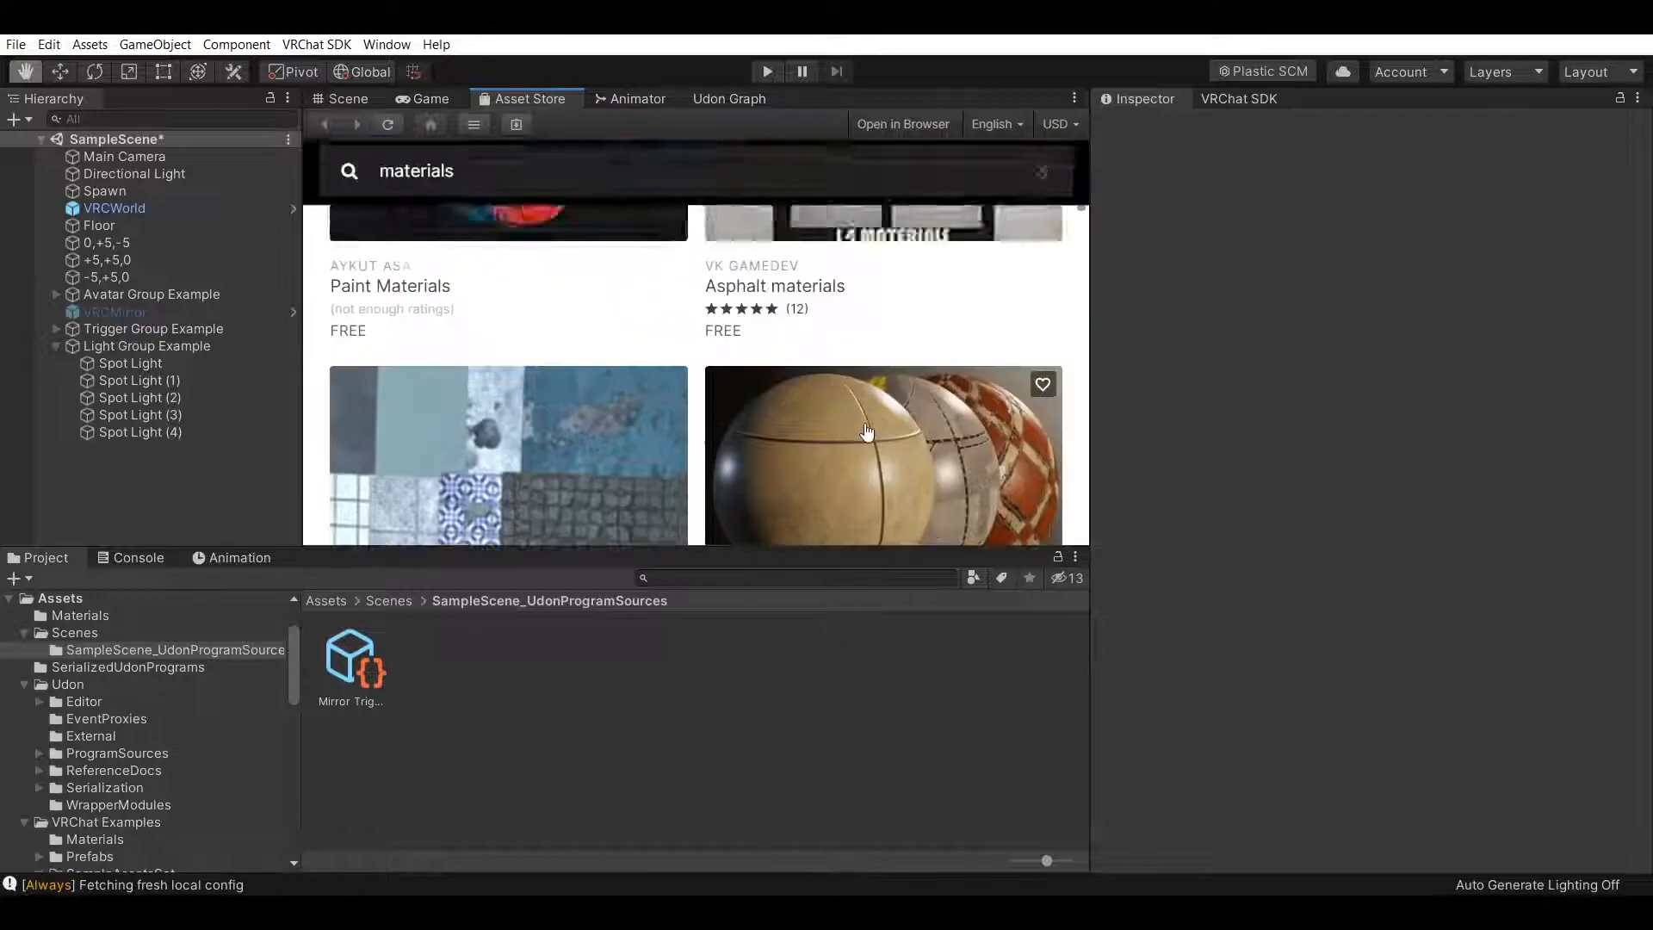
pyautogui.scroll(-2, 859, 374)
pyautogui.scroll(-3, 728, 370)
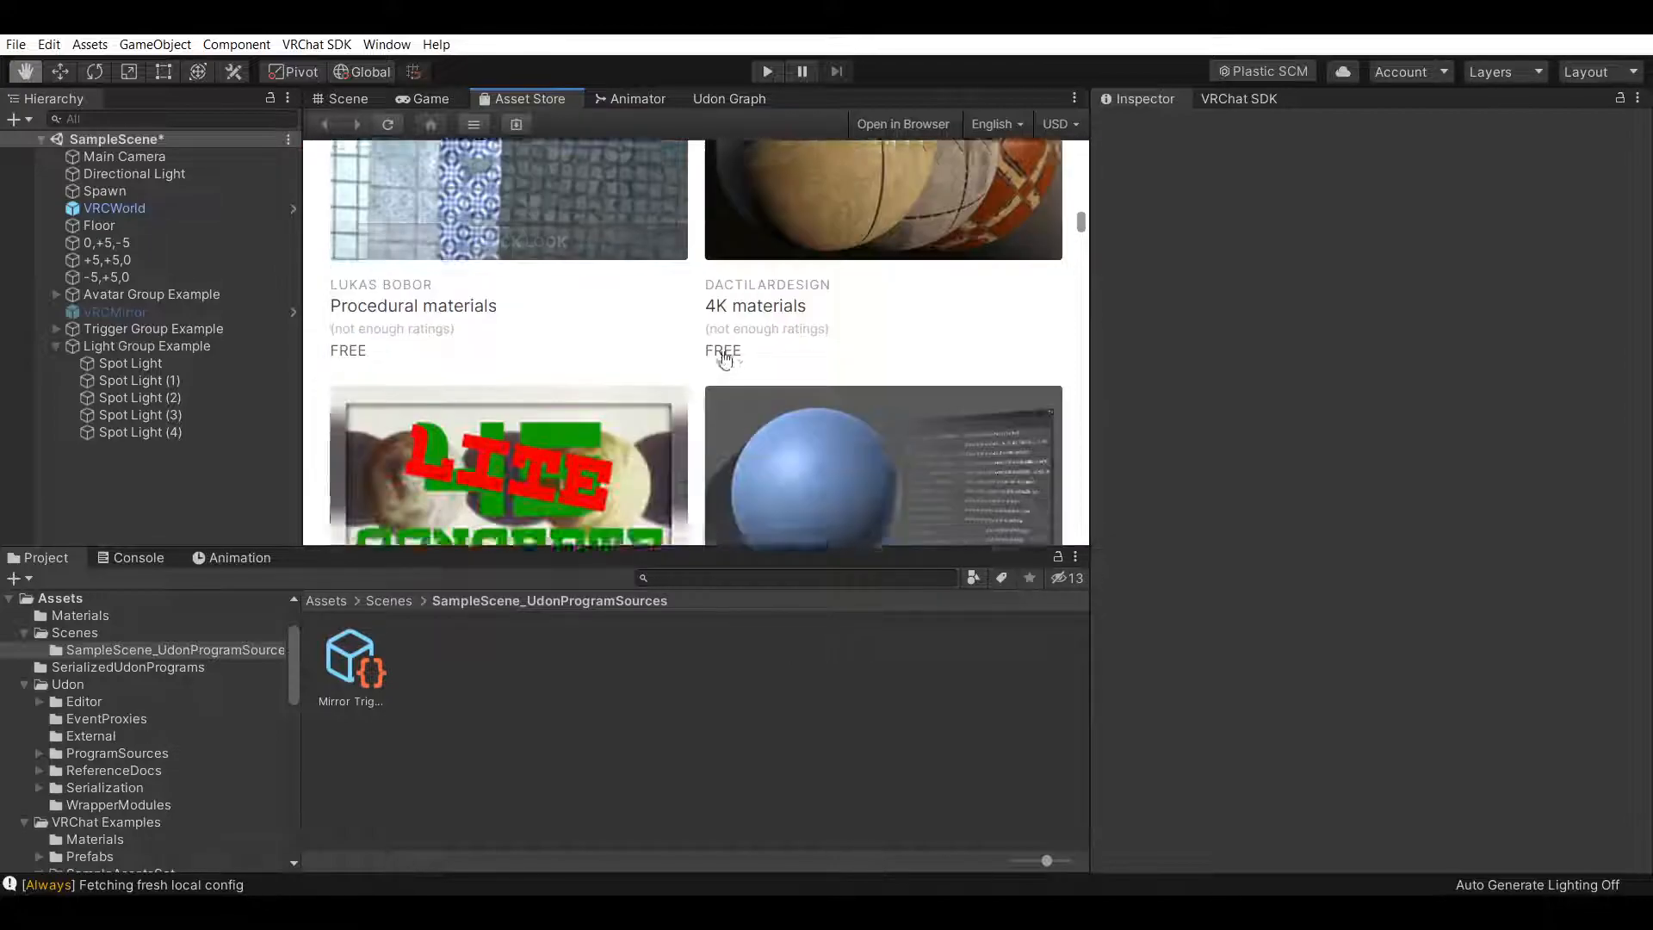
pyautogui.scroll(-6, 738, 393)
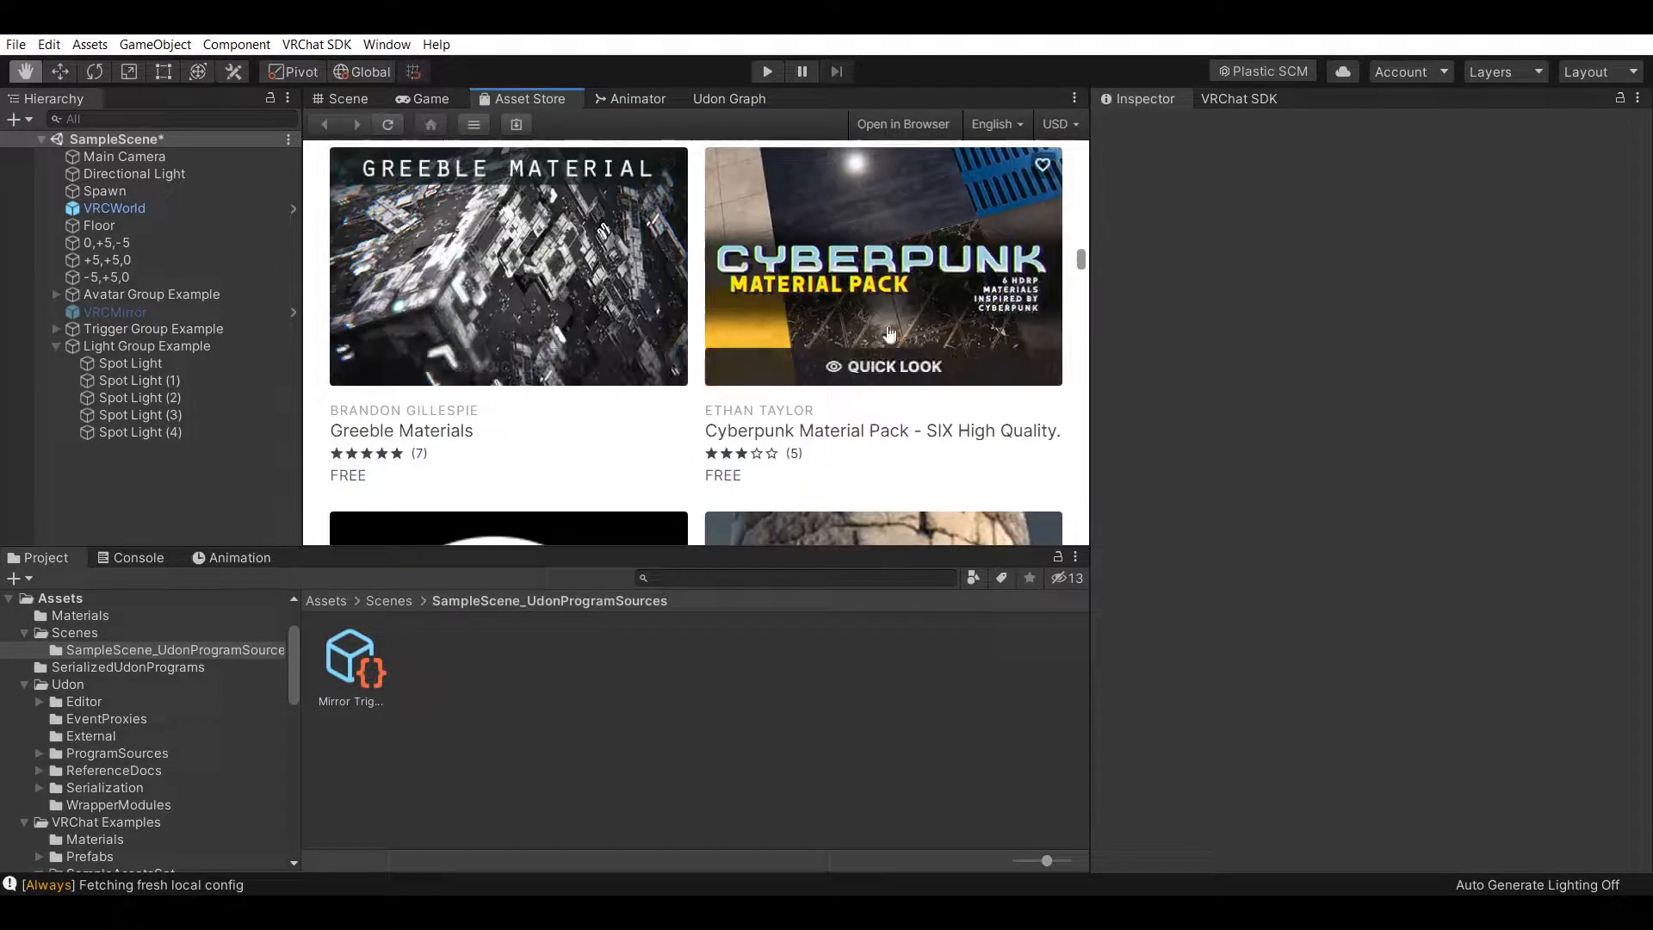
# Delete the Main Camera from the scene
pyautogui.click(345, 101)
pyautogui.moveTo(793, 425); pyautogui.dragTo(695, 310, button='right')
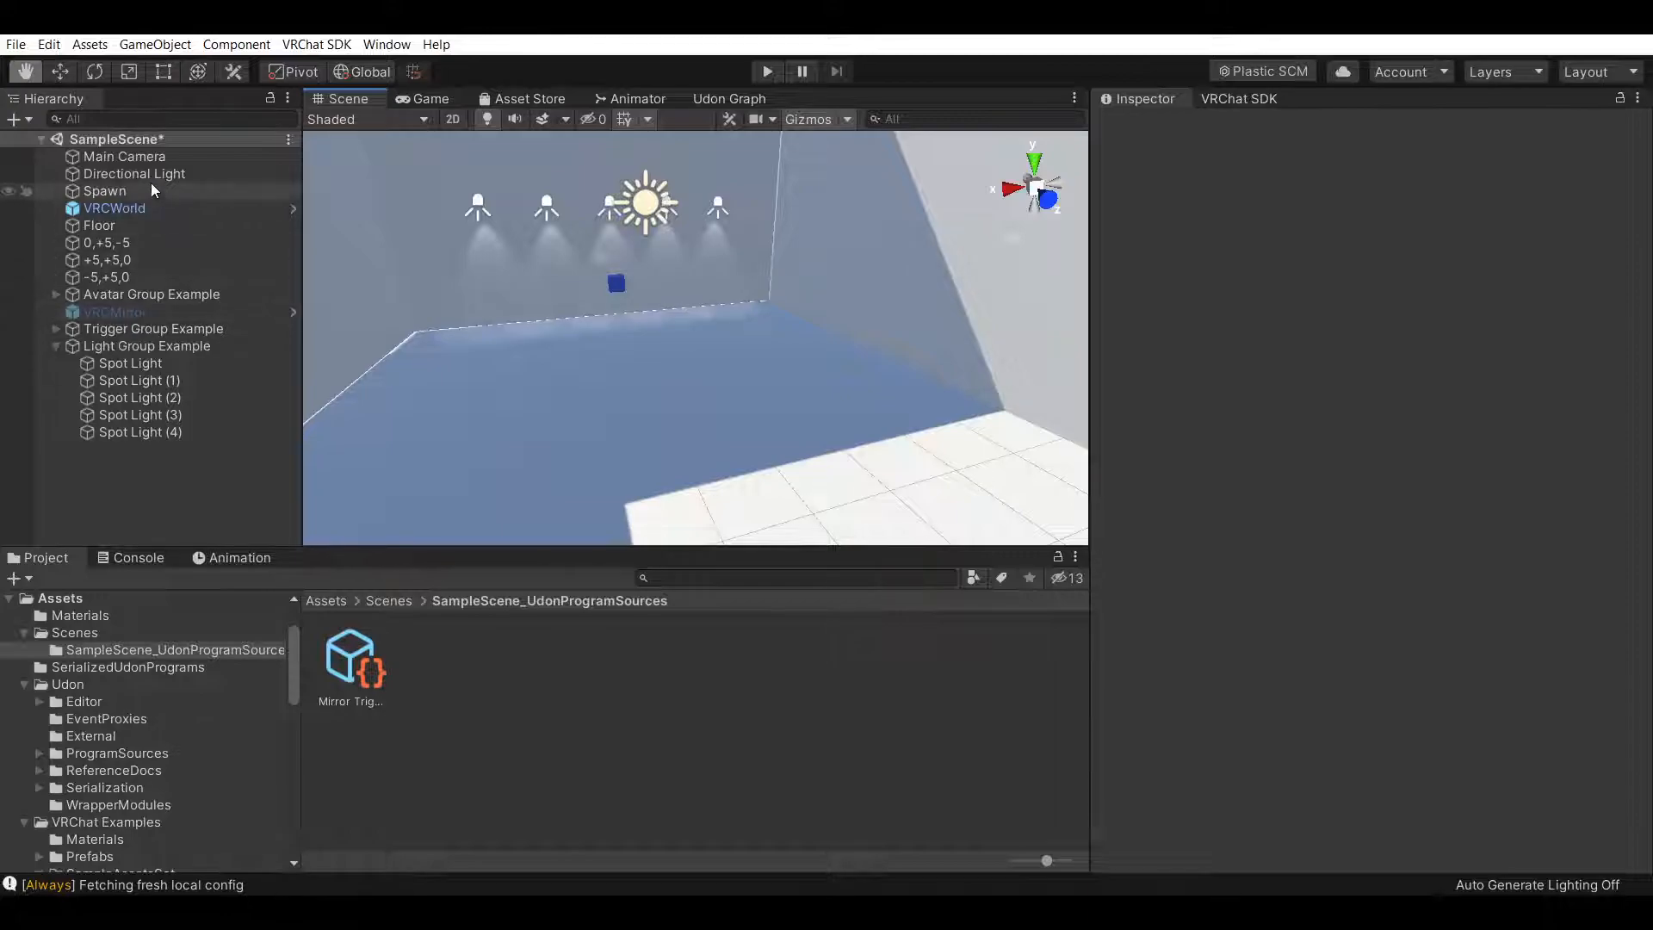
pyautogui.rightClick(163, 156)
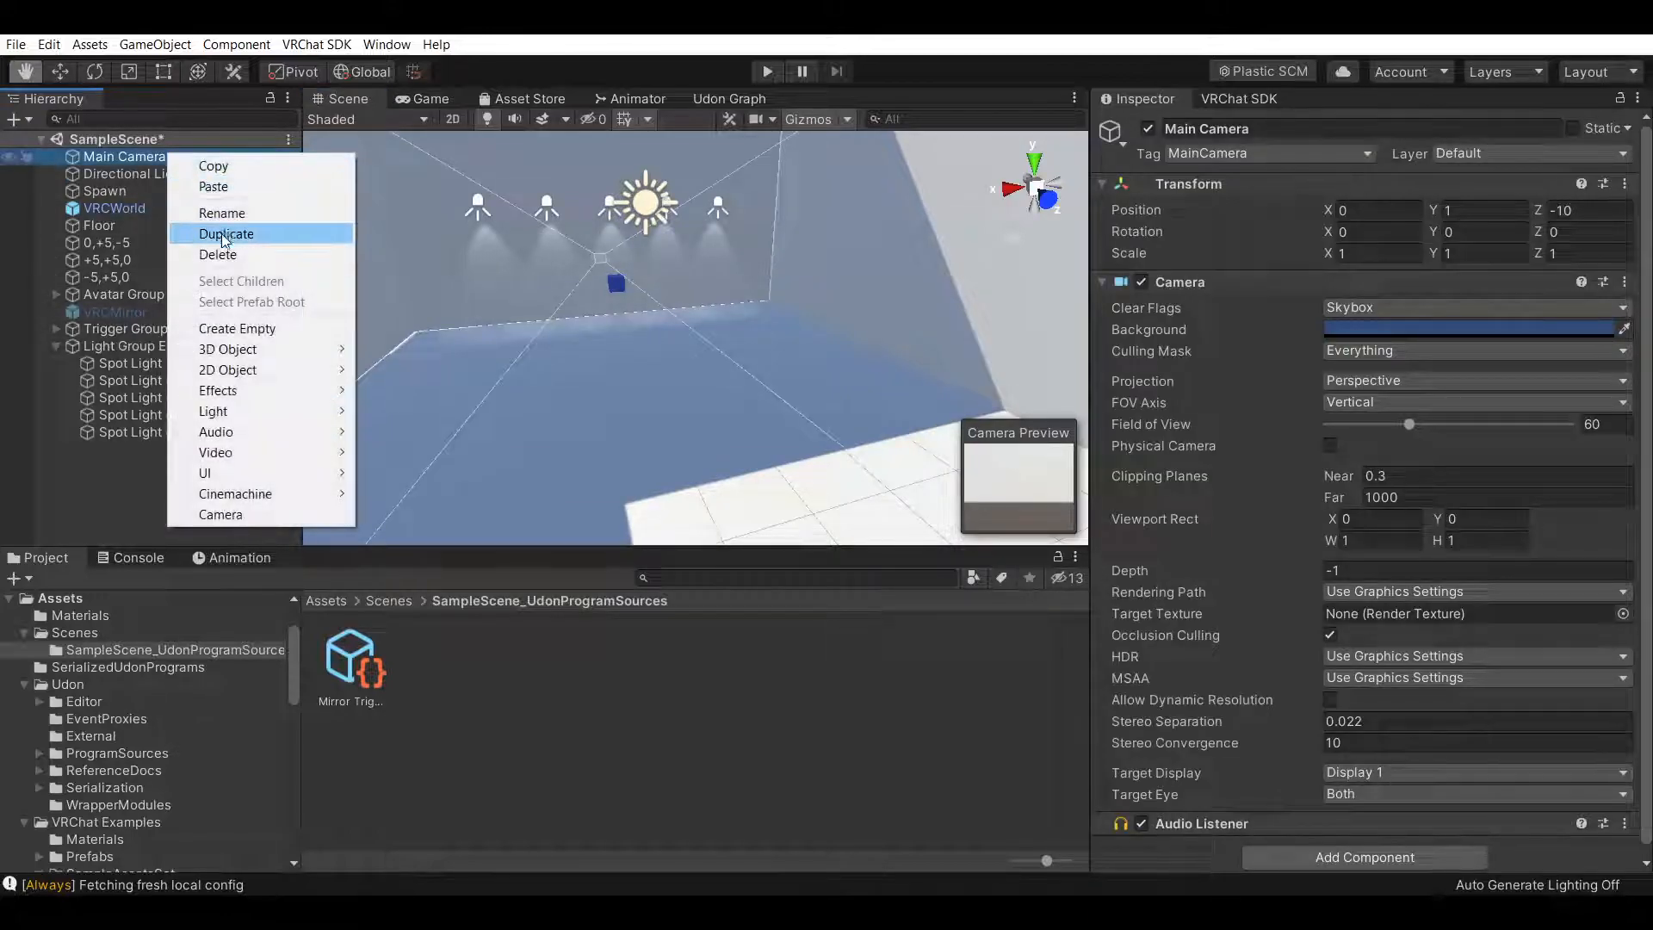
pyautogui.click(227, 257)
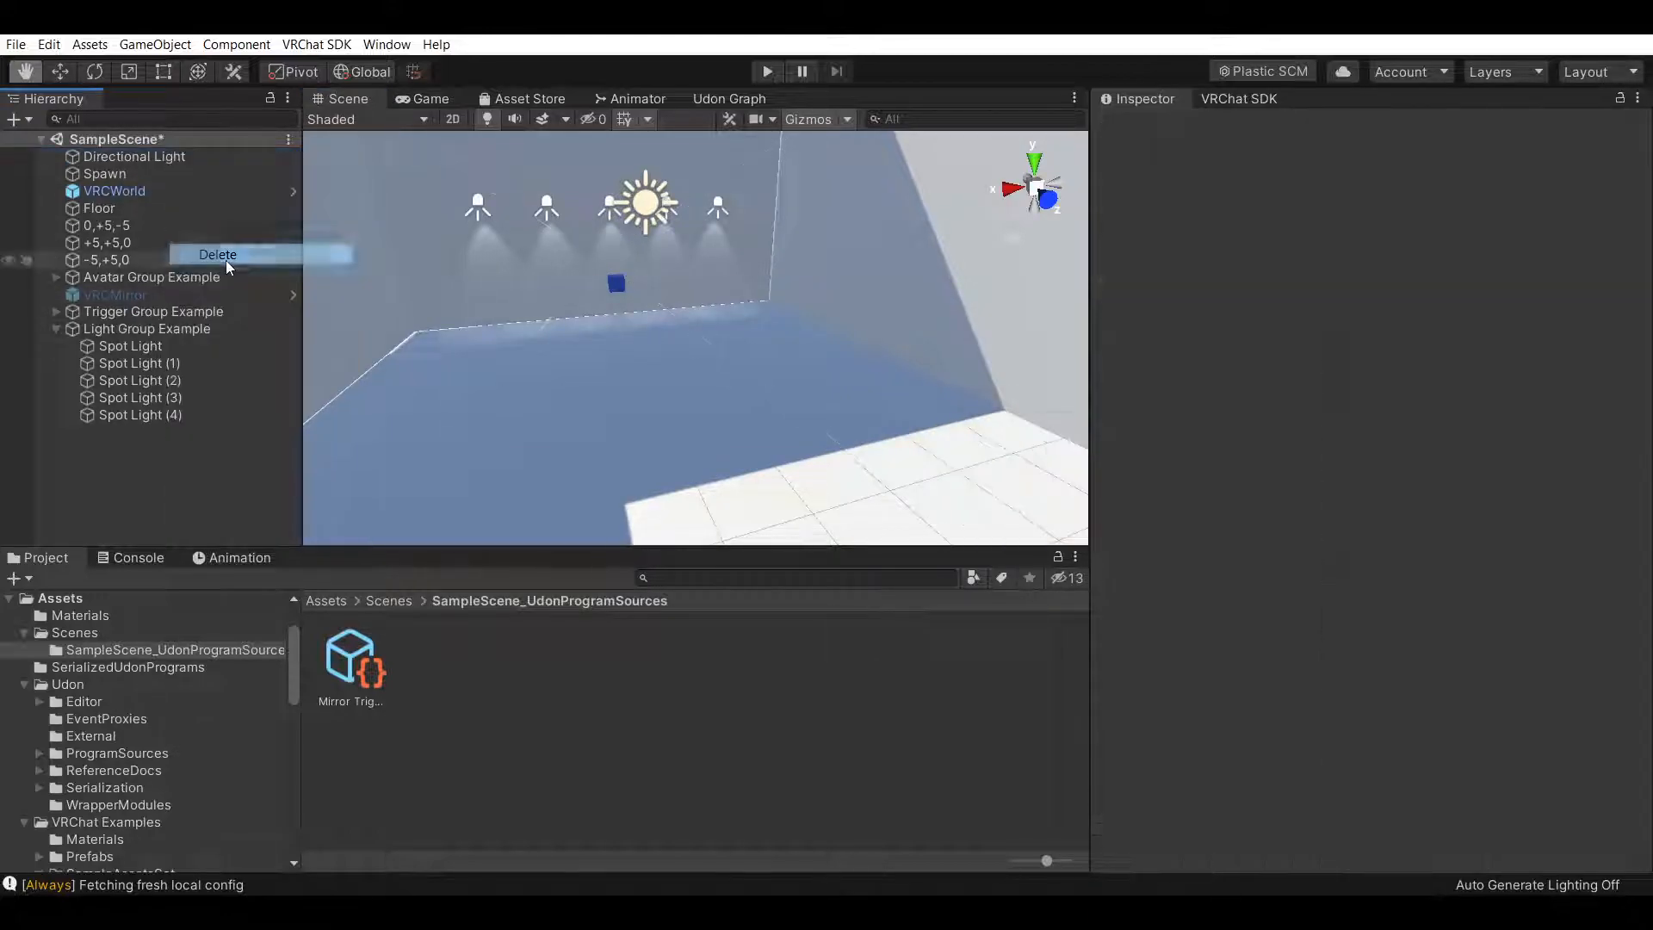
# Sign in to the VRChat SDK with the account username and password
pyautogui.click(1240, 95)
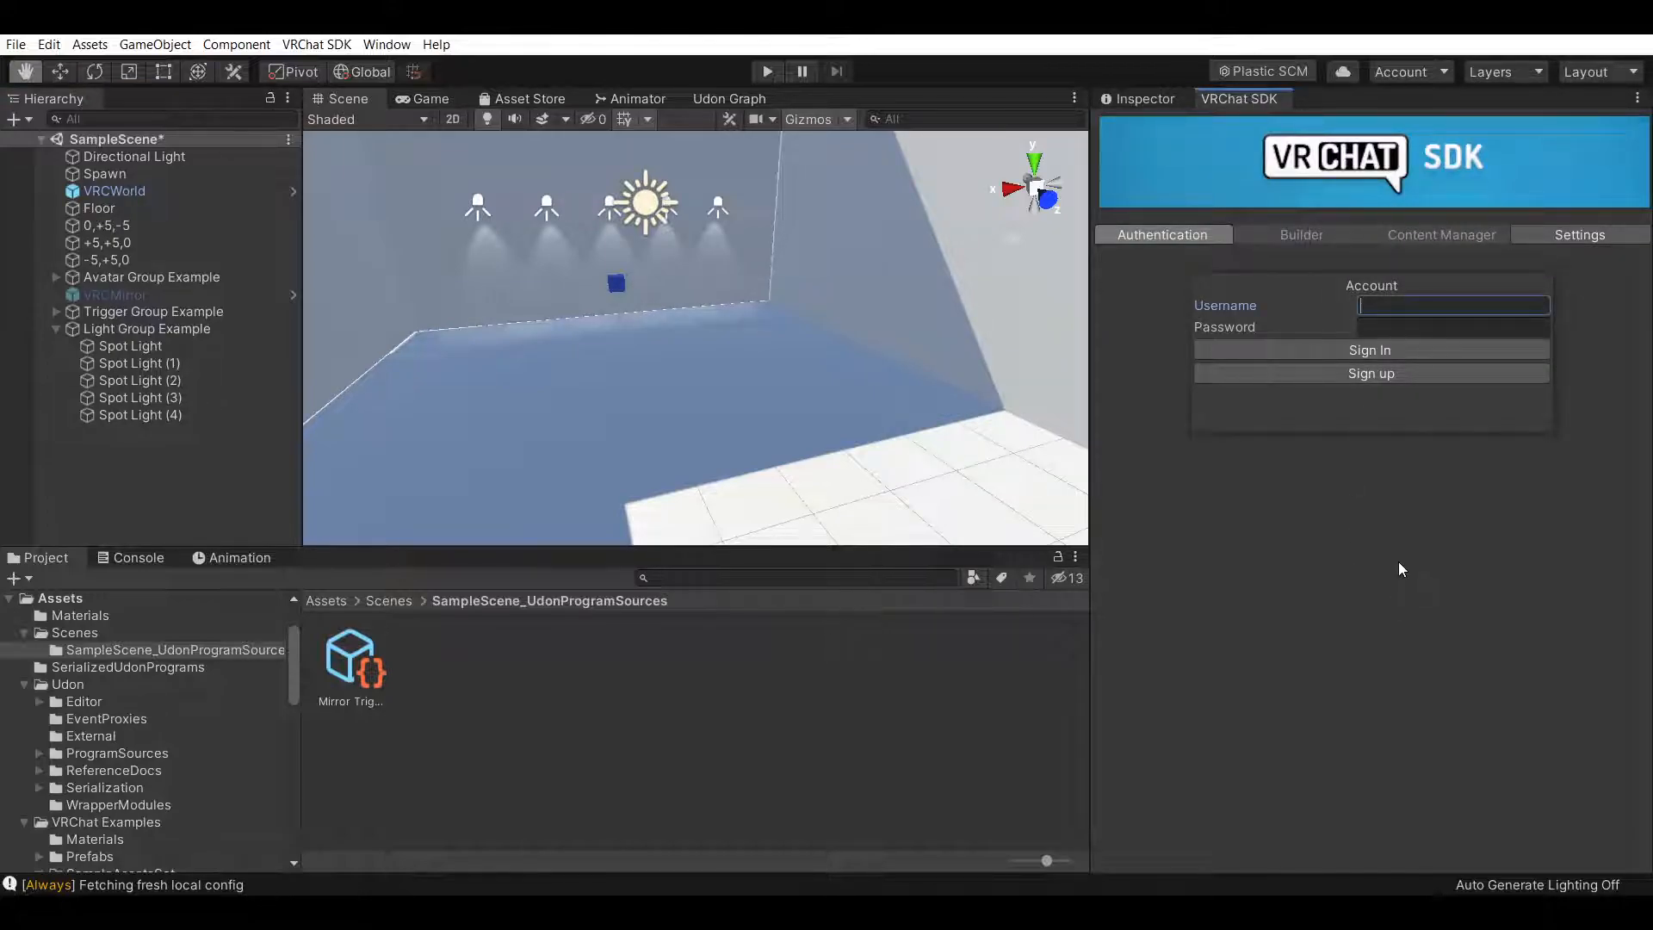
pyautogui.write('4rthA')
pyautogui.write('xs')
pyautogui.press('BackSpace')
pyautogui.press('BackSpace')
pyautogui.press('BackSpace')
pyautogui.write('Axe')
pyautogui.press('Tab')
pyautogui.write('********')
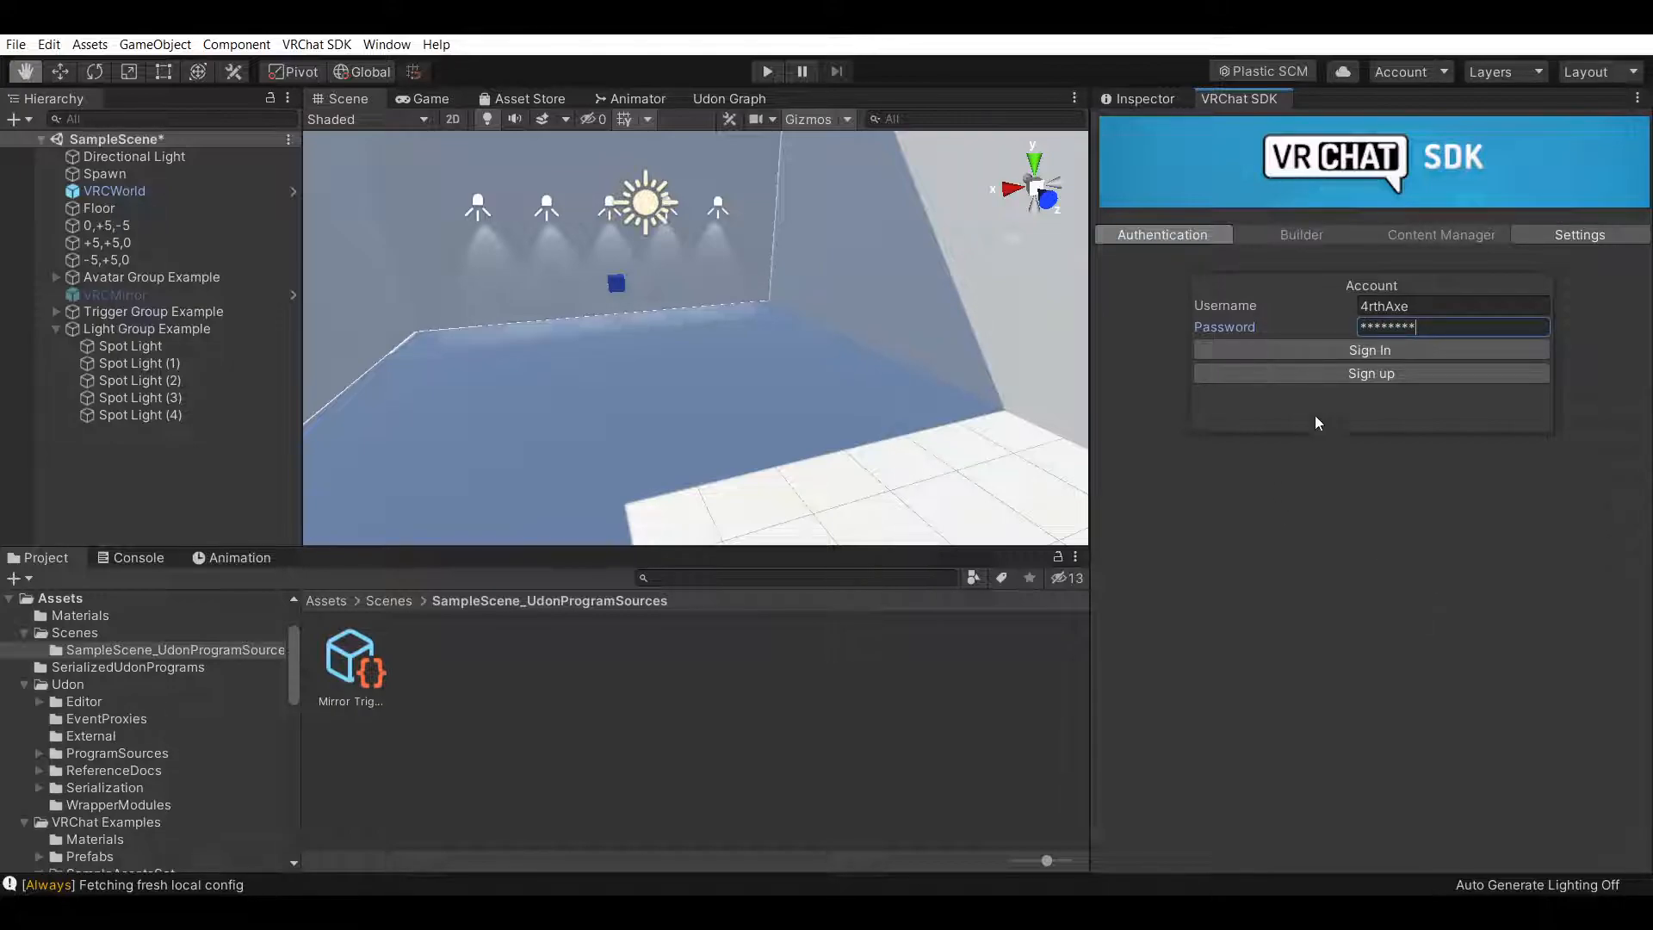
pyautogui.click(1292, 352)
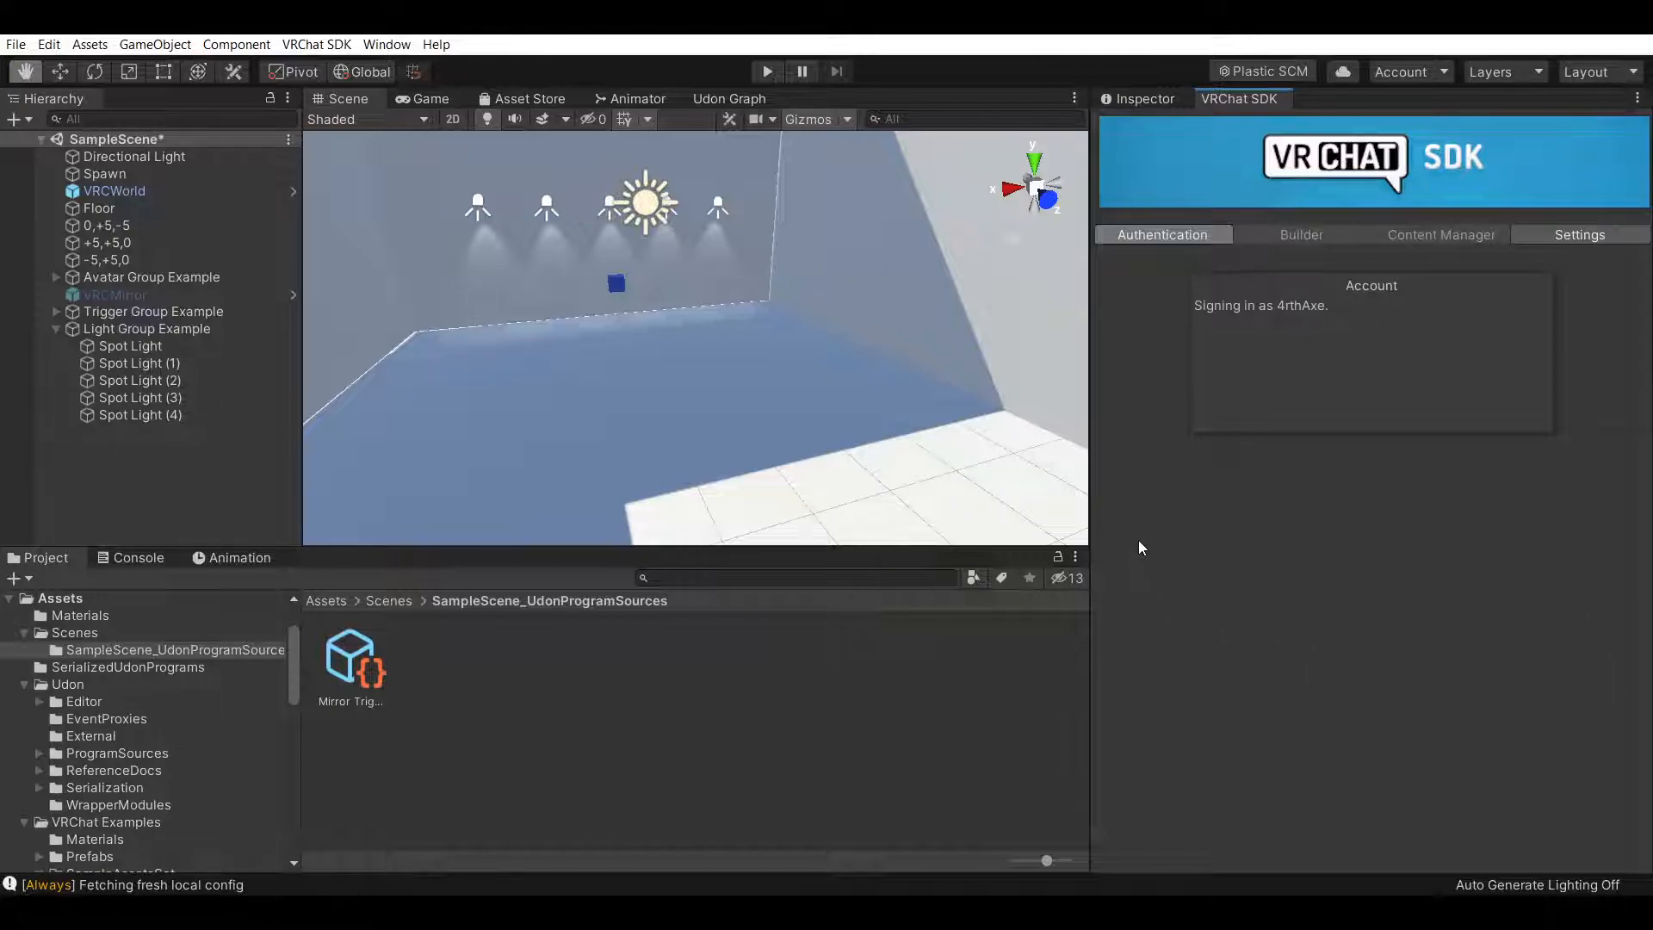
# Set up the project's layers for VRChat from the SDK Builder
pyautogui.click(1272, 238)
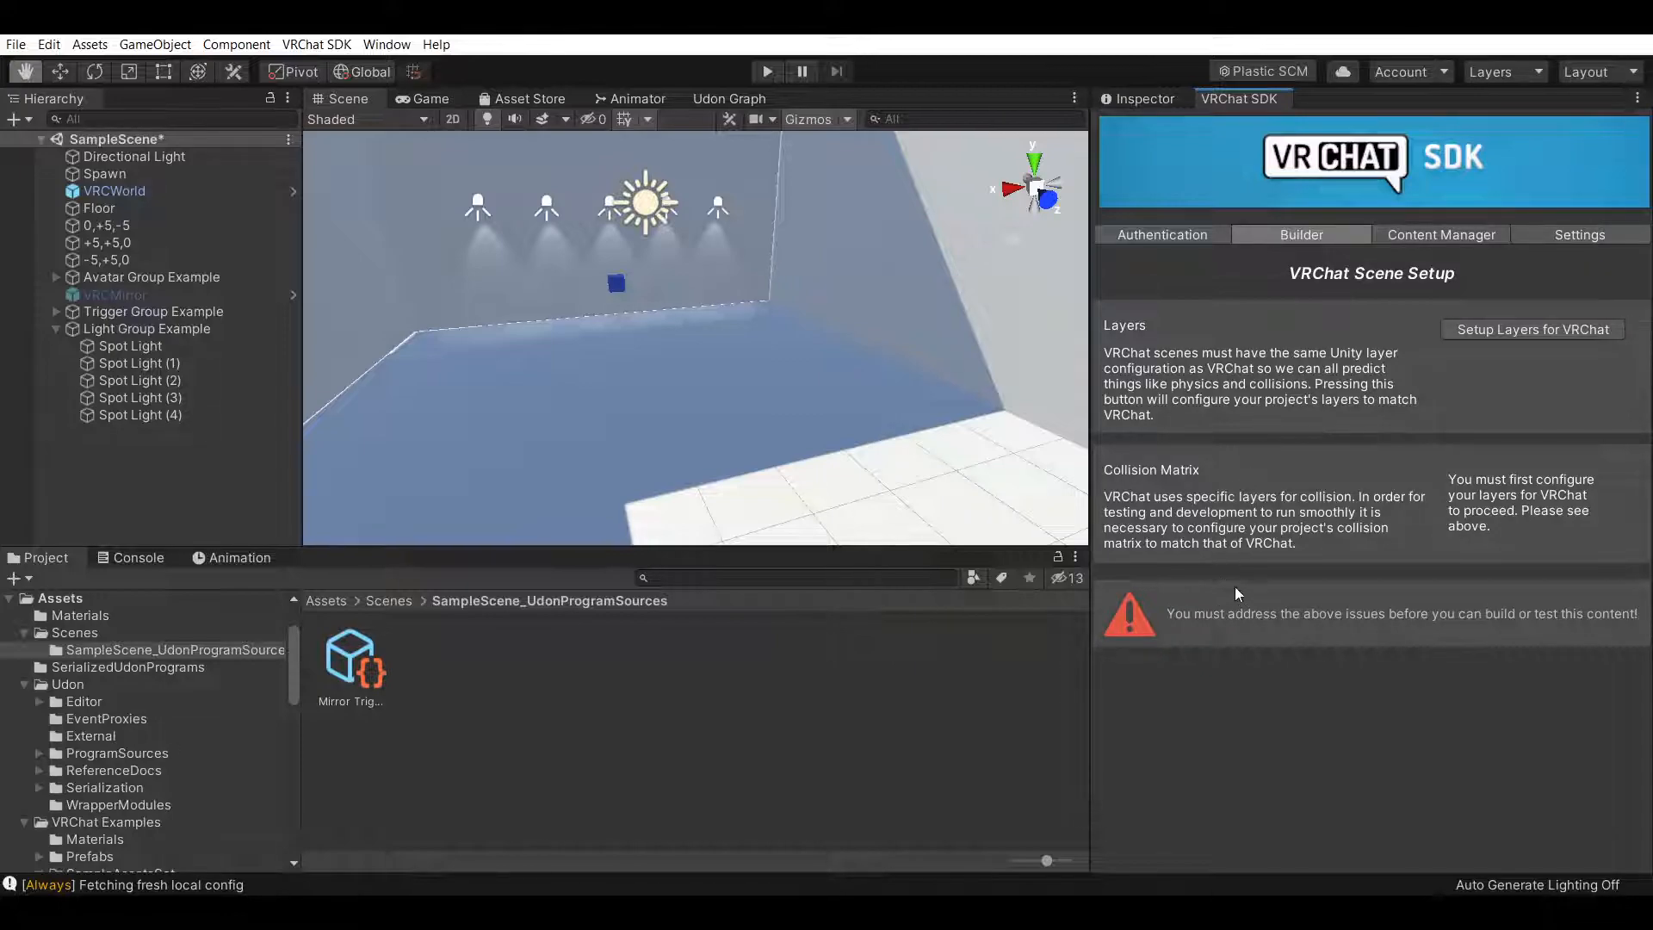
pyautogui.click(1494, 332)
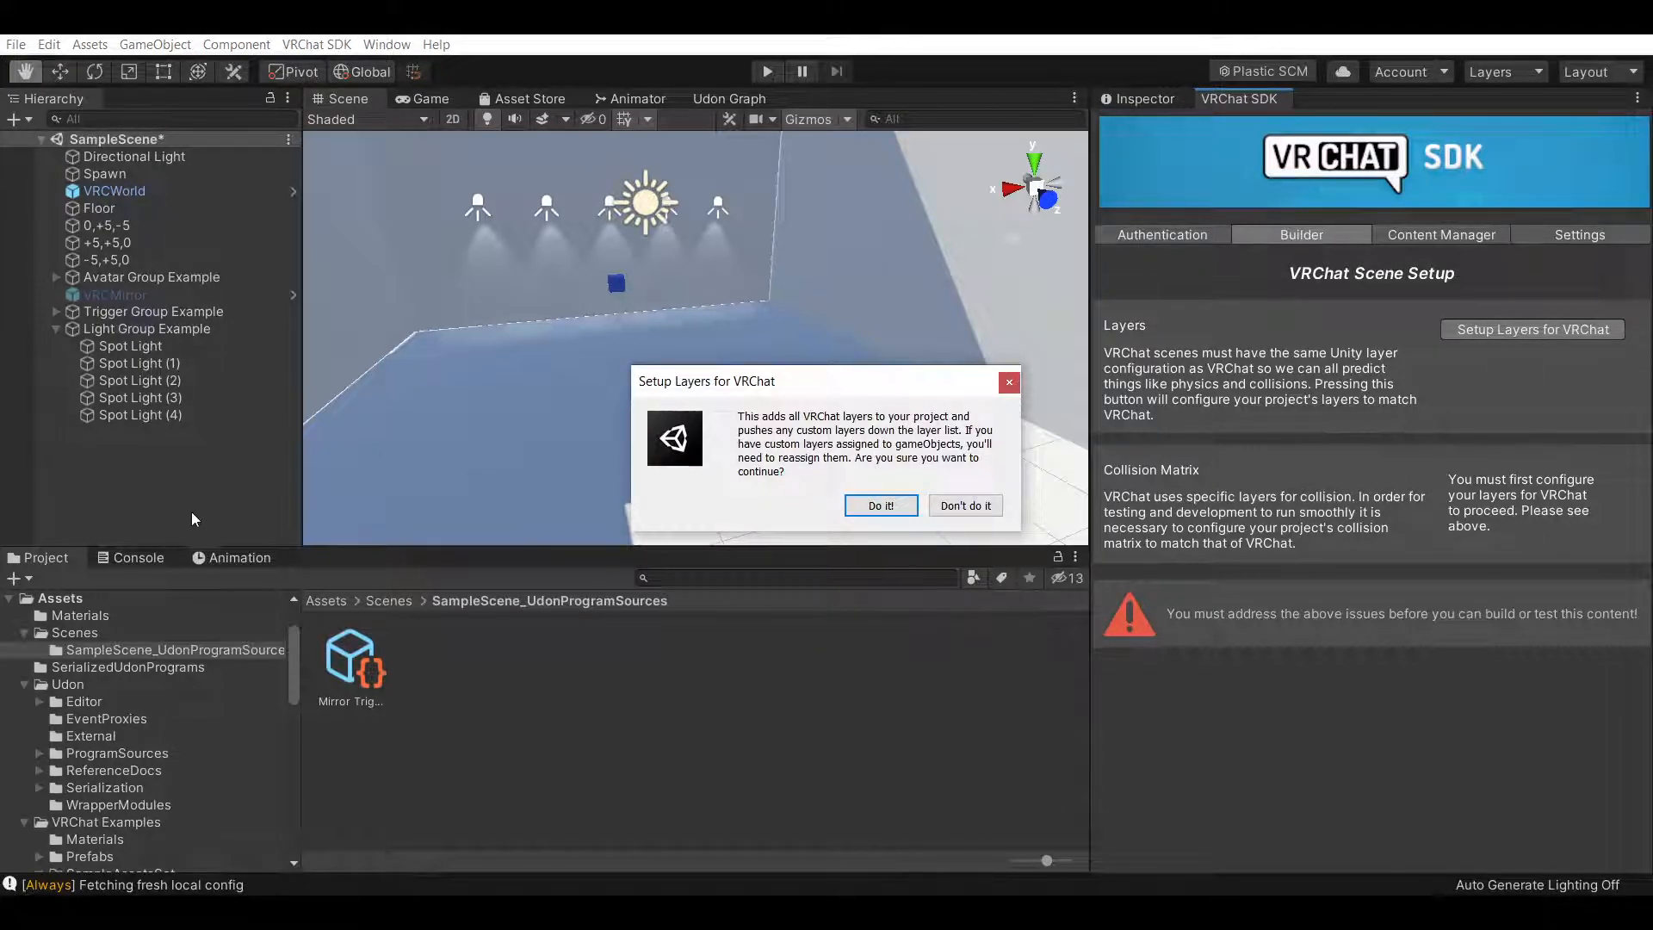
pyautogui.click(871, 517)
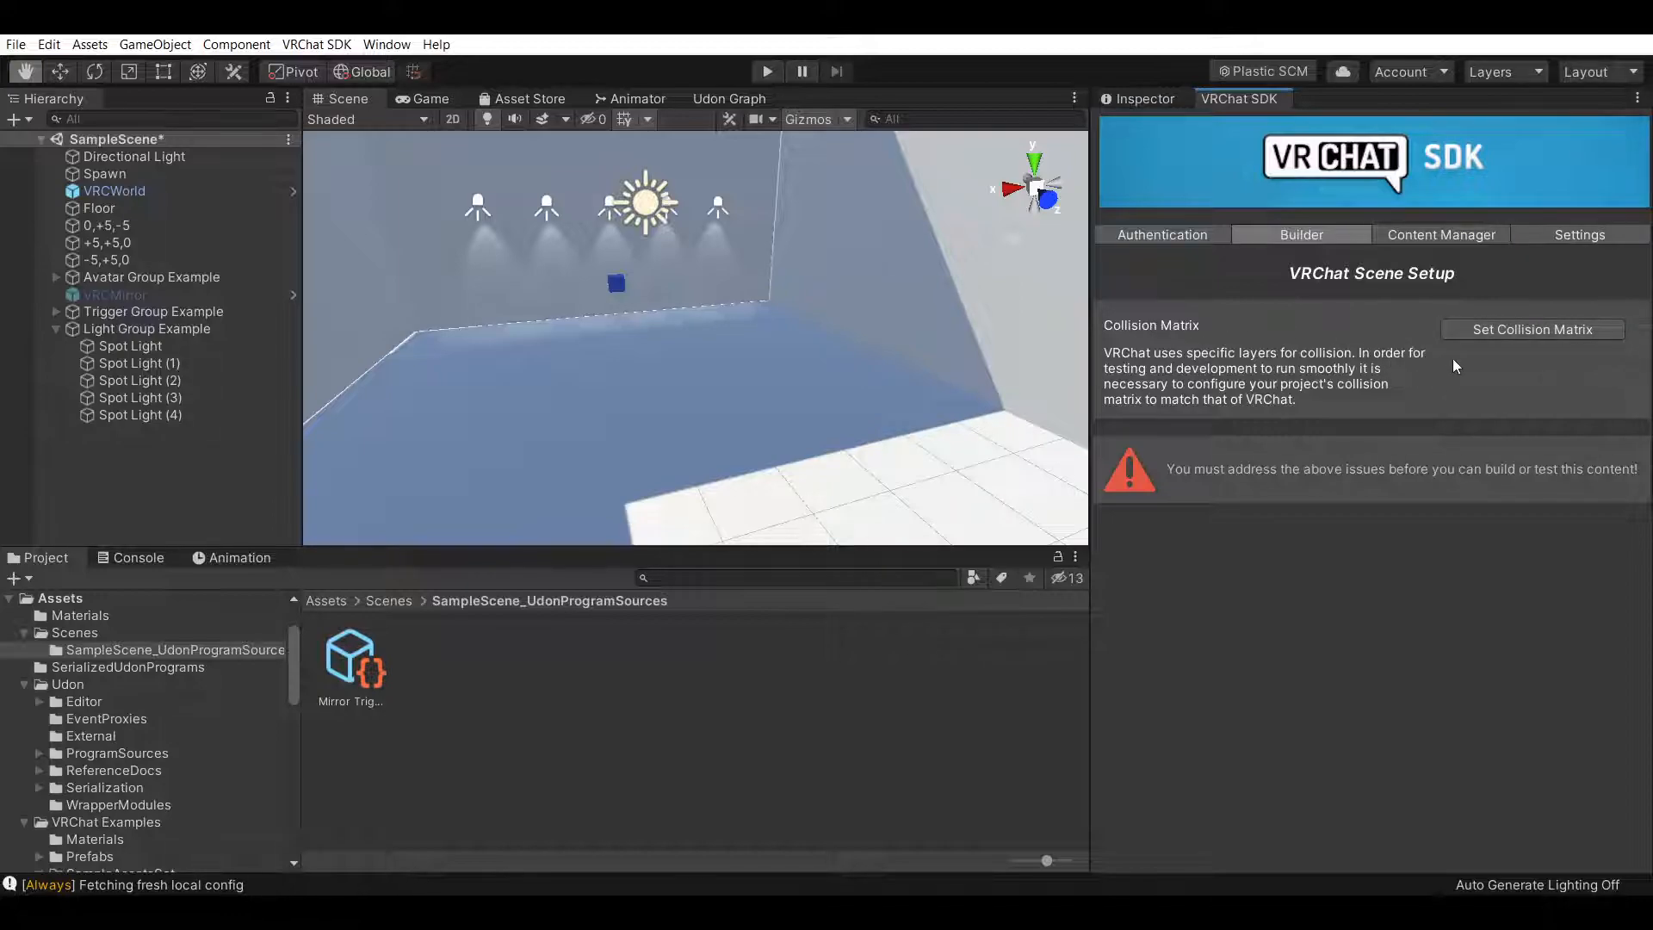
# Apply the VRChat collision matrix to the project
pyautogui.moveTo(764, 360); pyautogui.dragTo(720, 473, button='right')
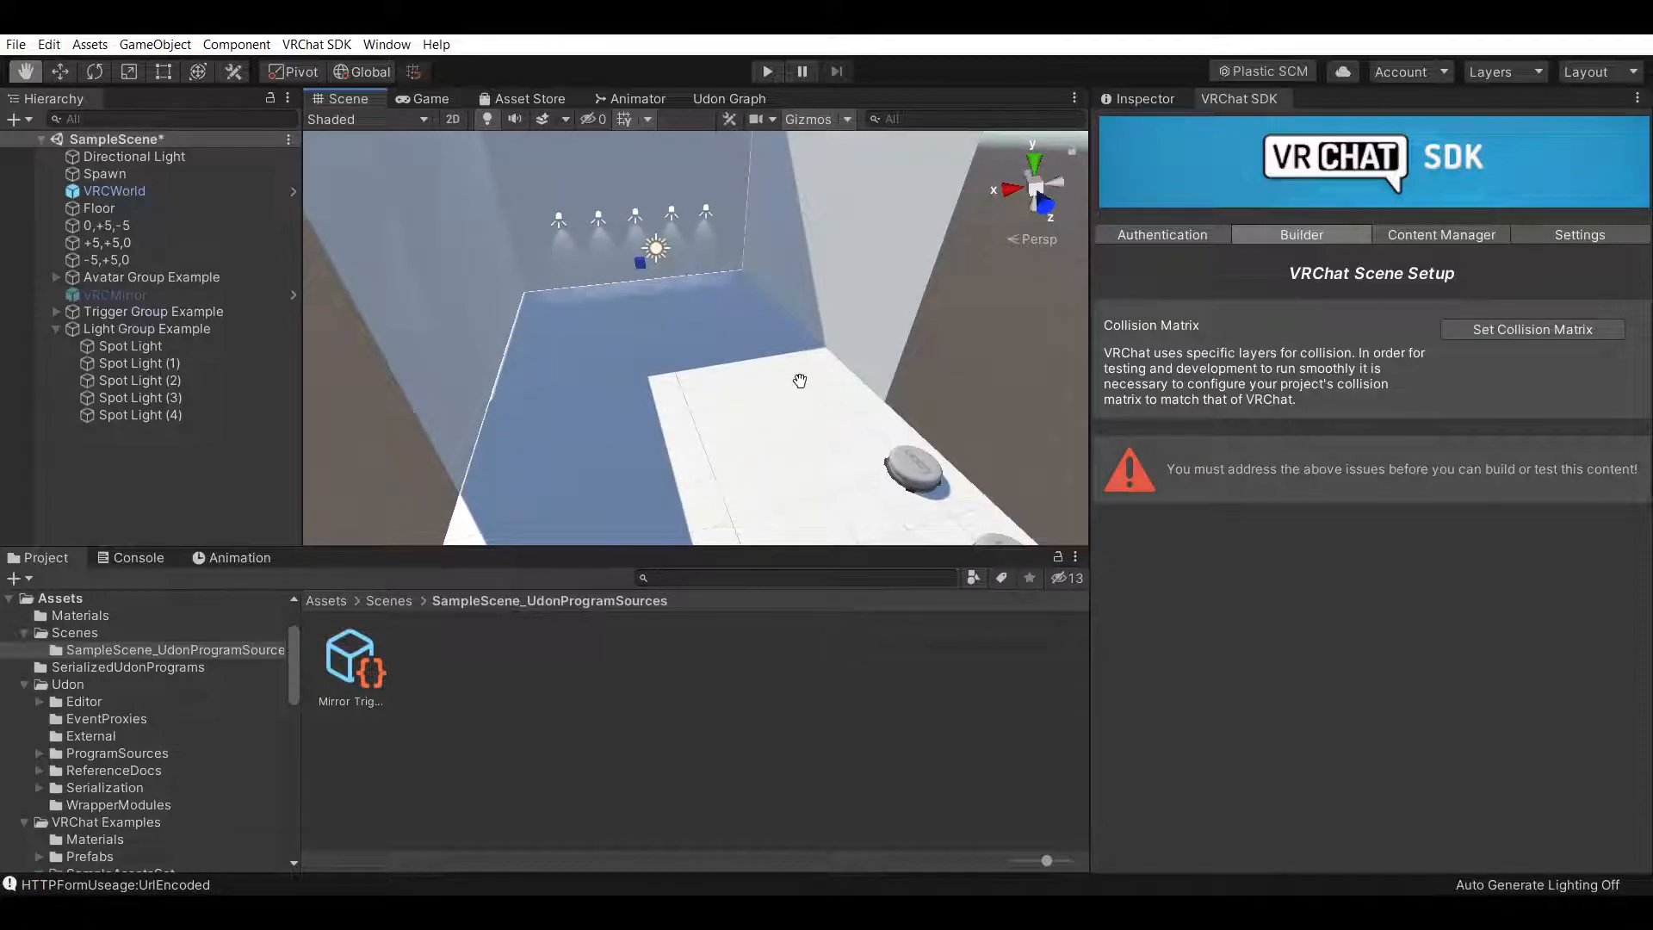
pyautogui.moveTo(773, 398); pyautogui.dragTo(830, 353, button='right')
pyautogui.click(1515, 329)
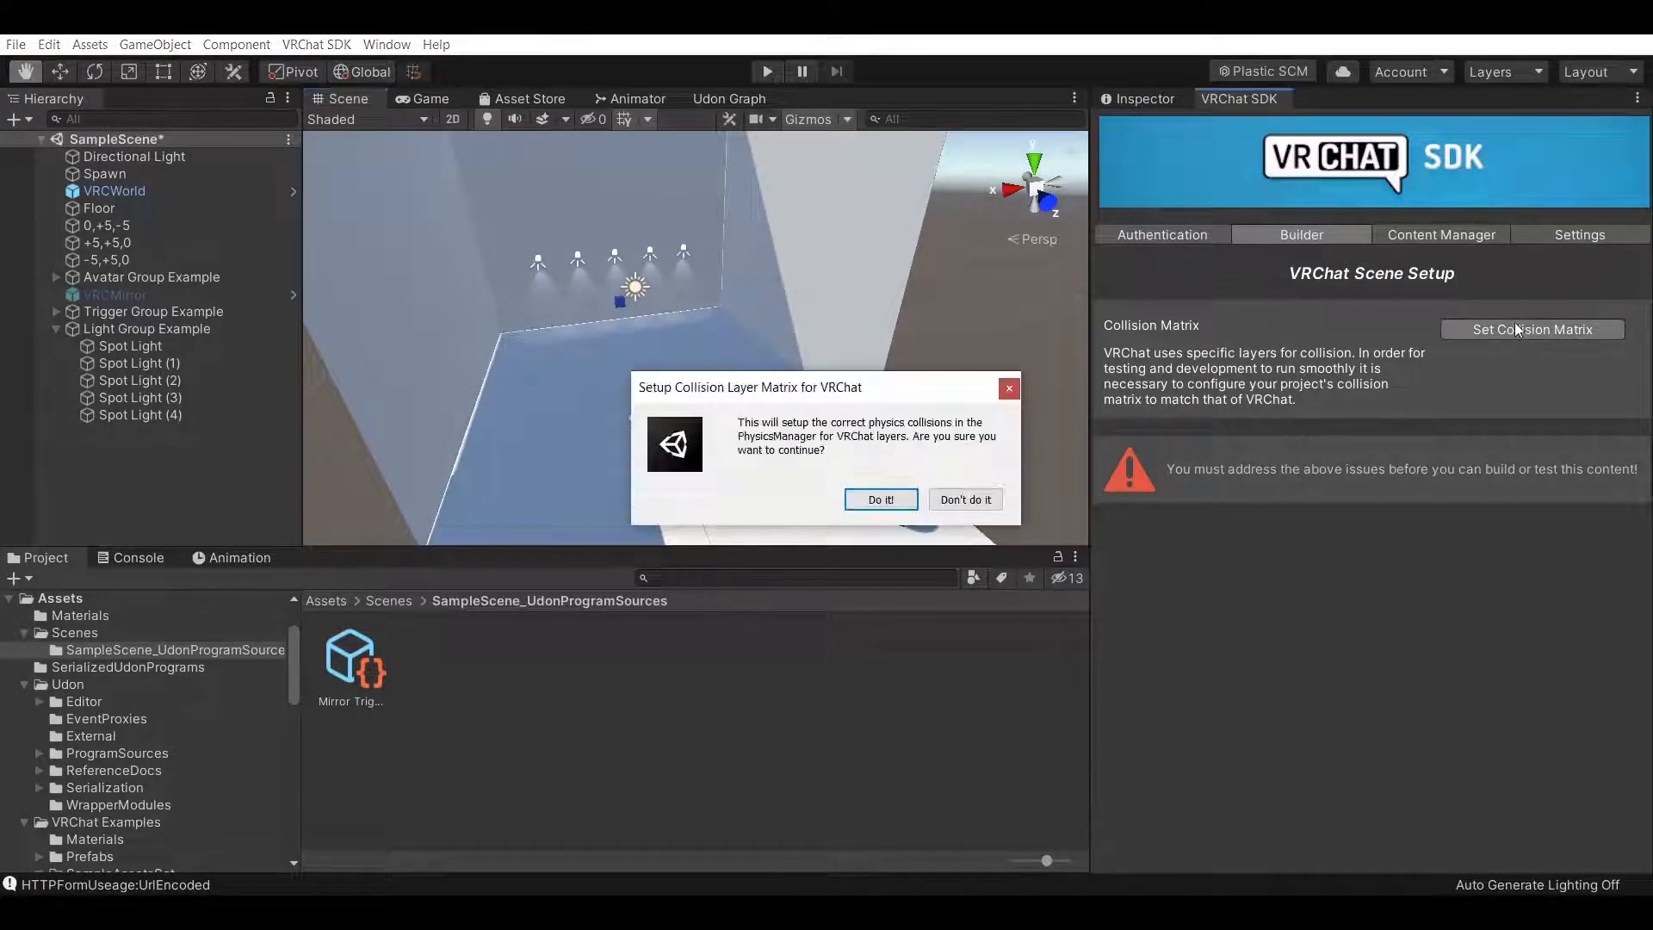
pyautogui.click(880, 501)
# Inspect the 0,+5,-5 wall's Box Collider settings
pyautogui.moveTo(772, 434); pyautogui.dragTo(792, 389)
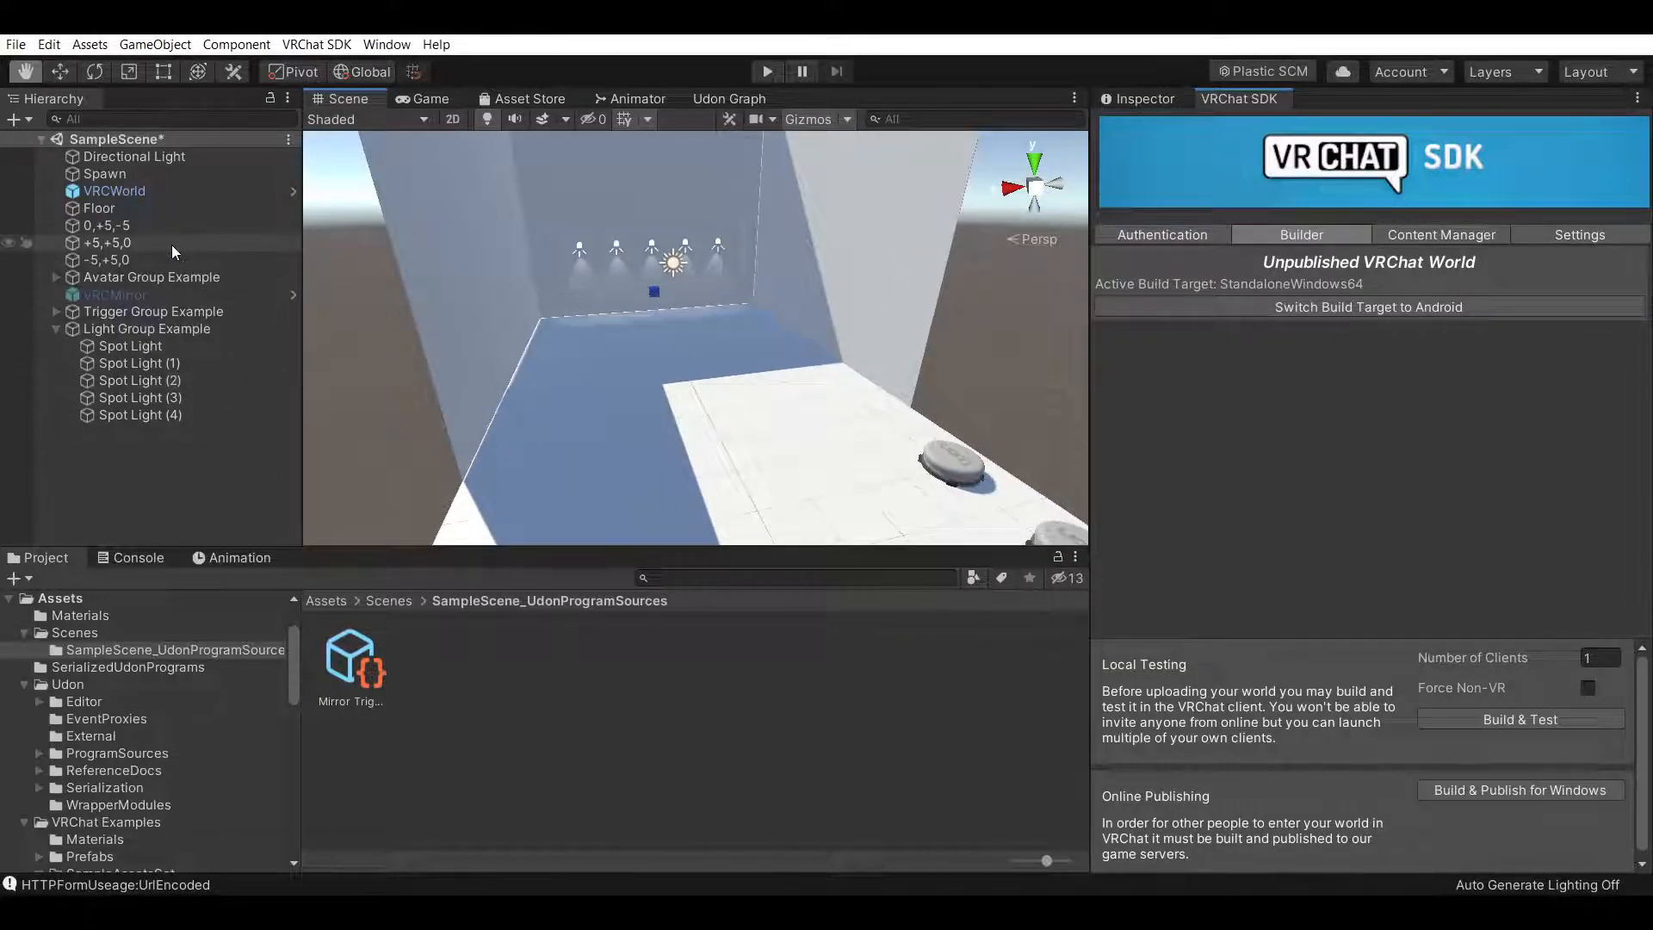
pyautogui.click(155, 226)
pyautogui.click(1122, 98)
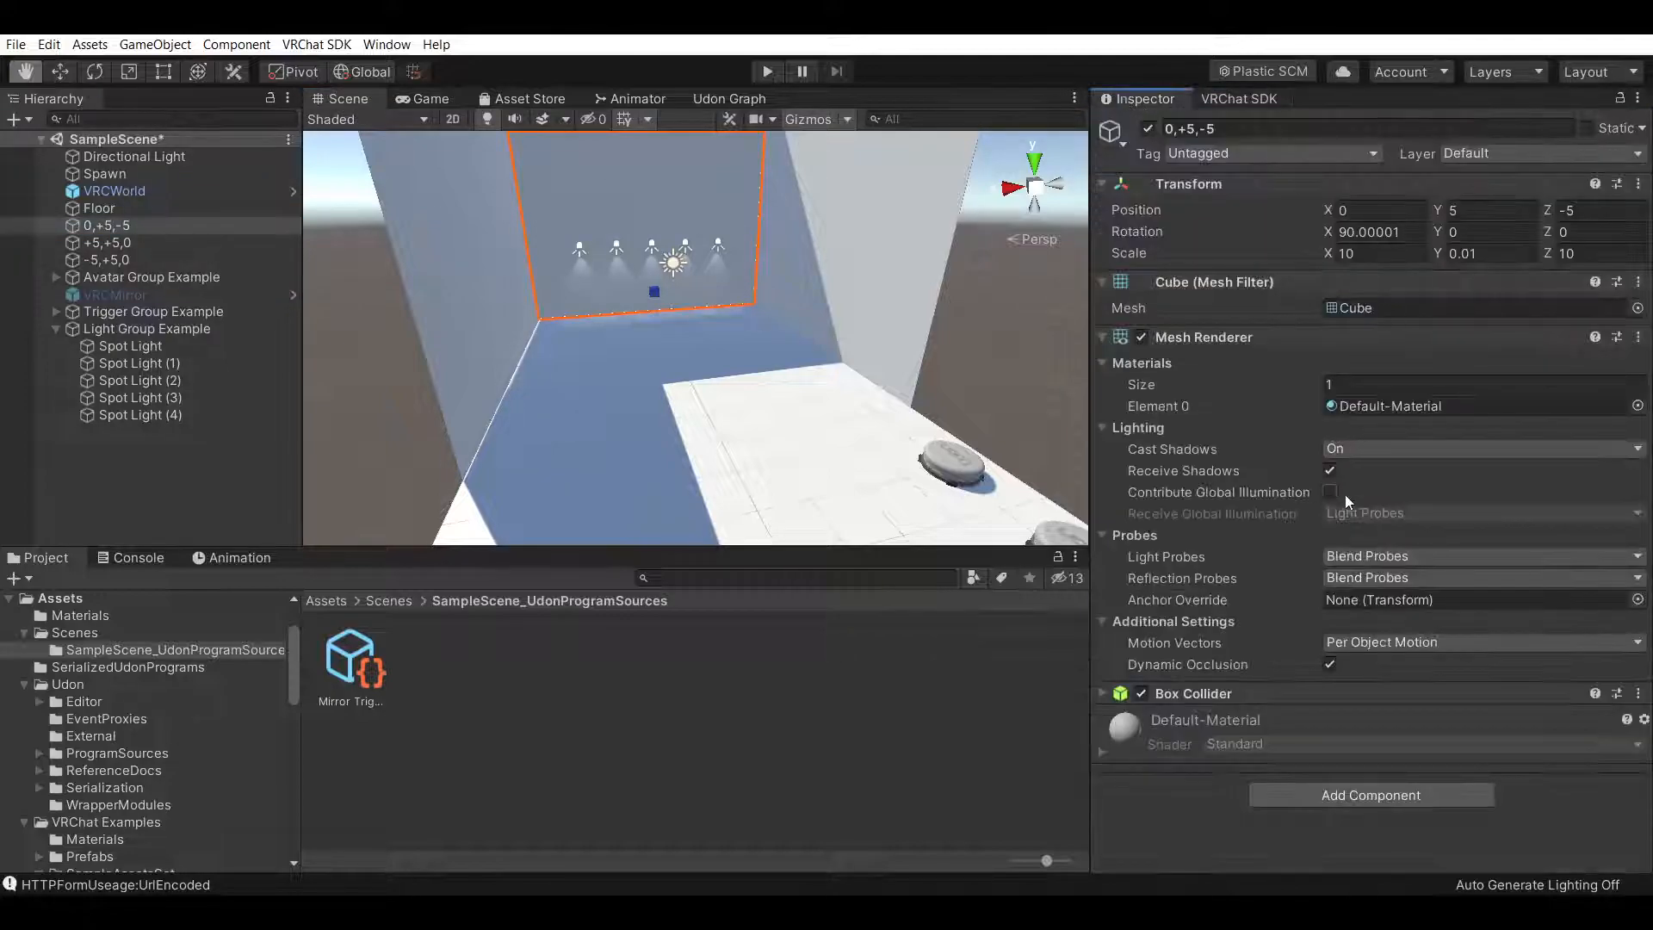
pyautogui.click(1107, 693)
pyautogui.scroll(-2, 1231, 602)
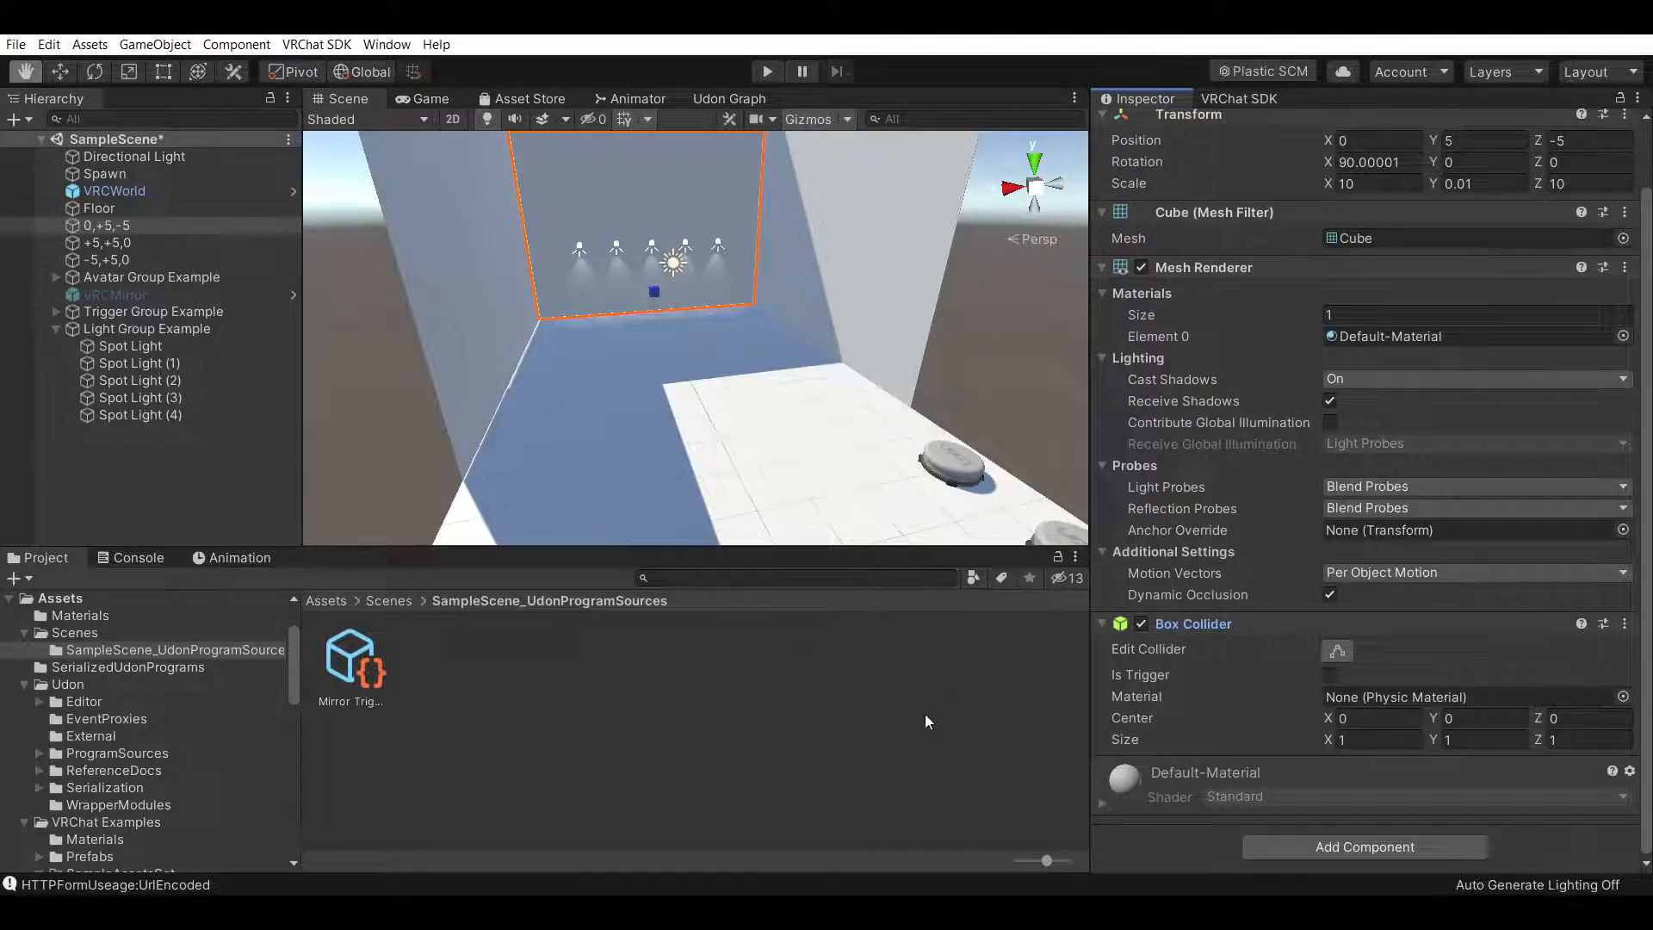
# Build and test the world locally from the VRChat SDK Builder
pyautogui.click(1239, 98)
pyautogui.scroll(2, 796, 373)
pyautogui.scroll(1, 797, 374)
pyautogui.moveTo(794, 380); pyautogui.dragTo(887, 391, button='right')
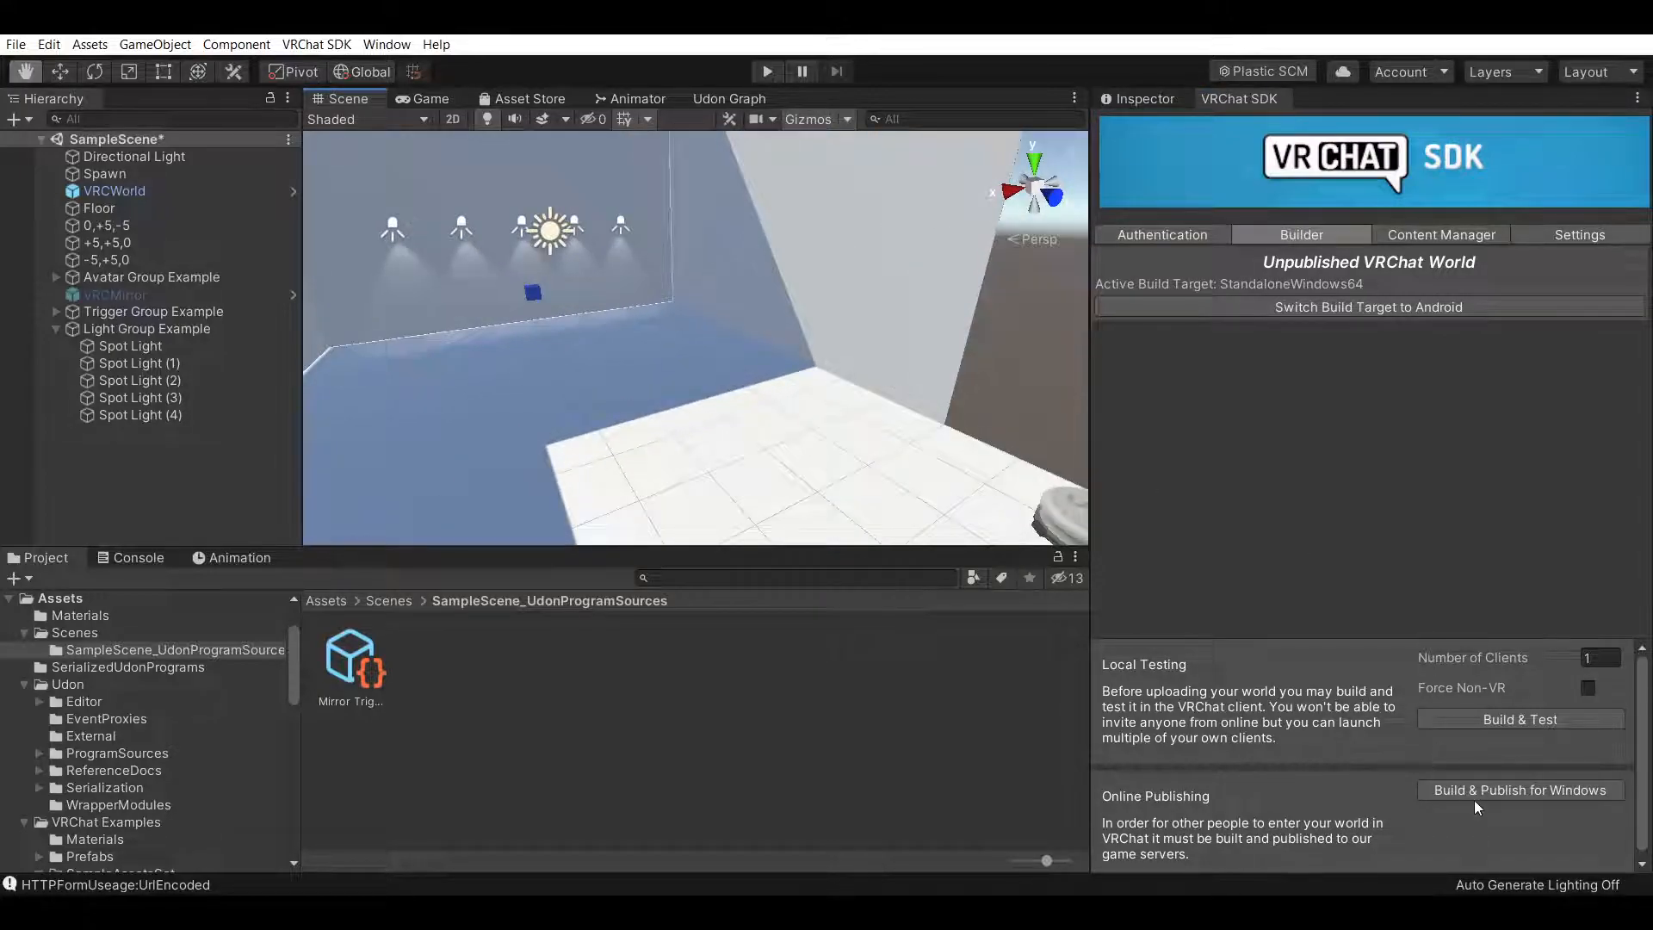
pyautogui.click(1502, 715)
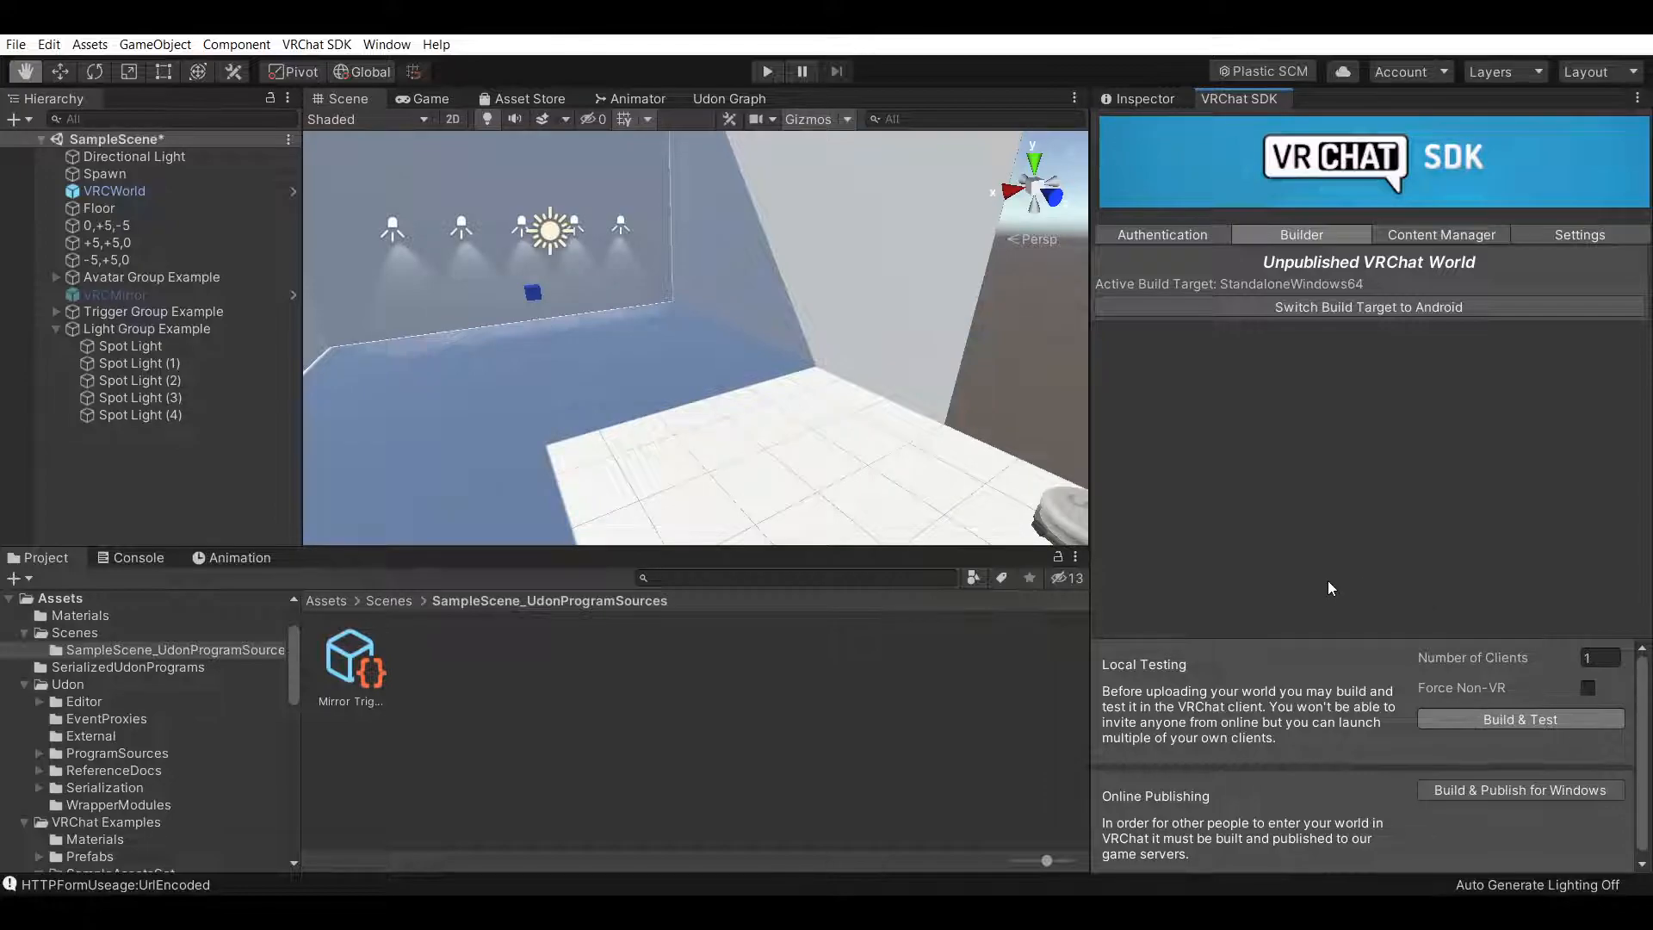
# Switch to the VRChat client and walk around the test world to check walls, lights and pedestals
pyautogui.click(763, 911)
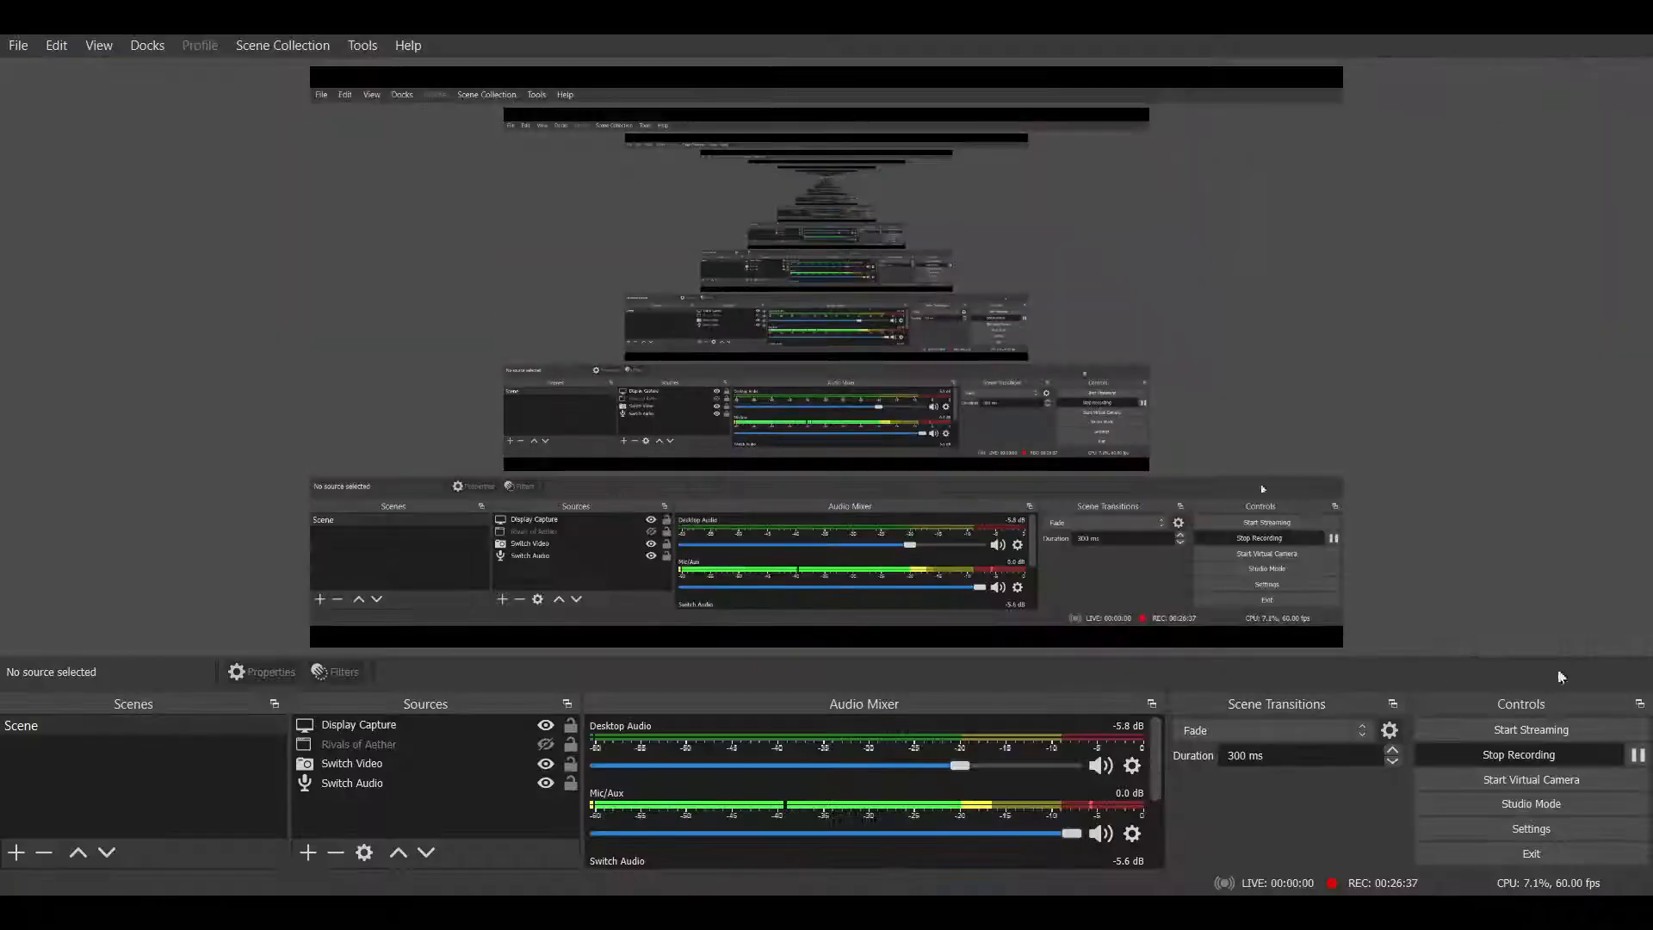
pyautogui.hotkey('alt', 'Tab')
pyautogui.press('w')
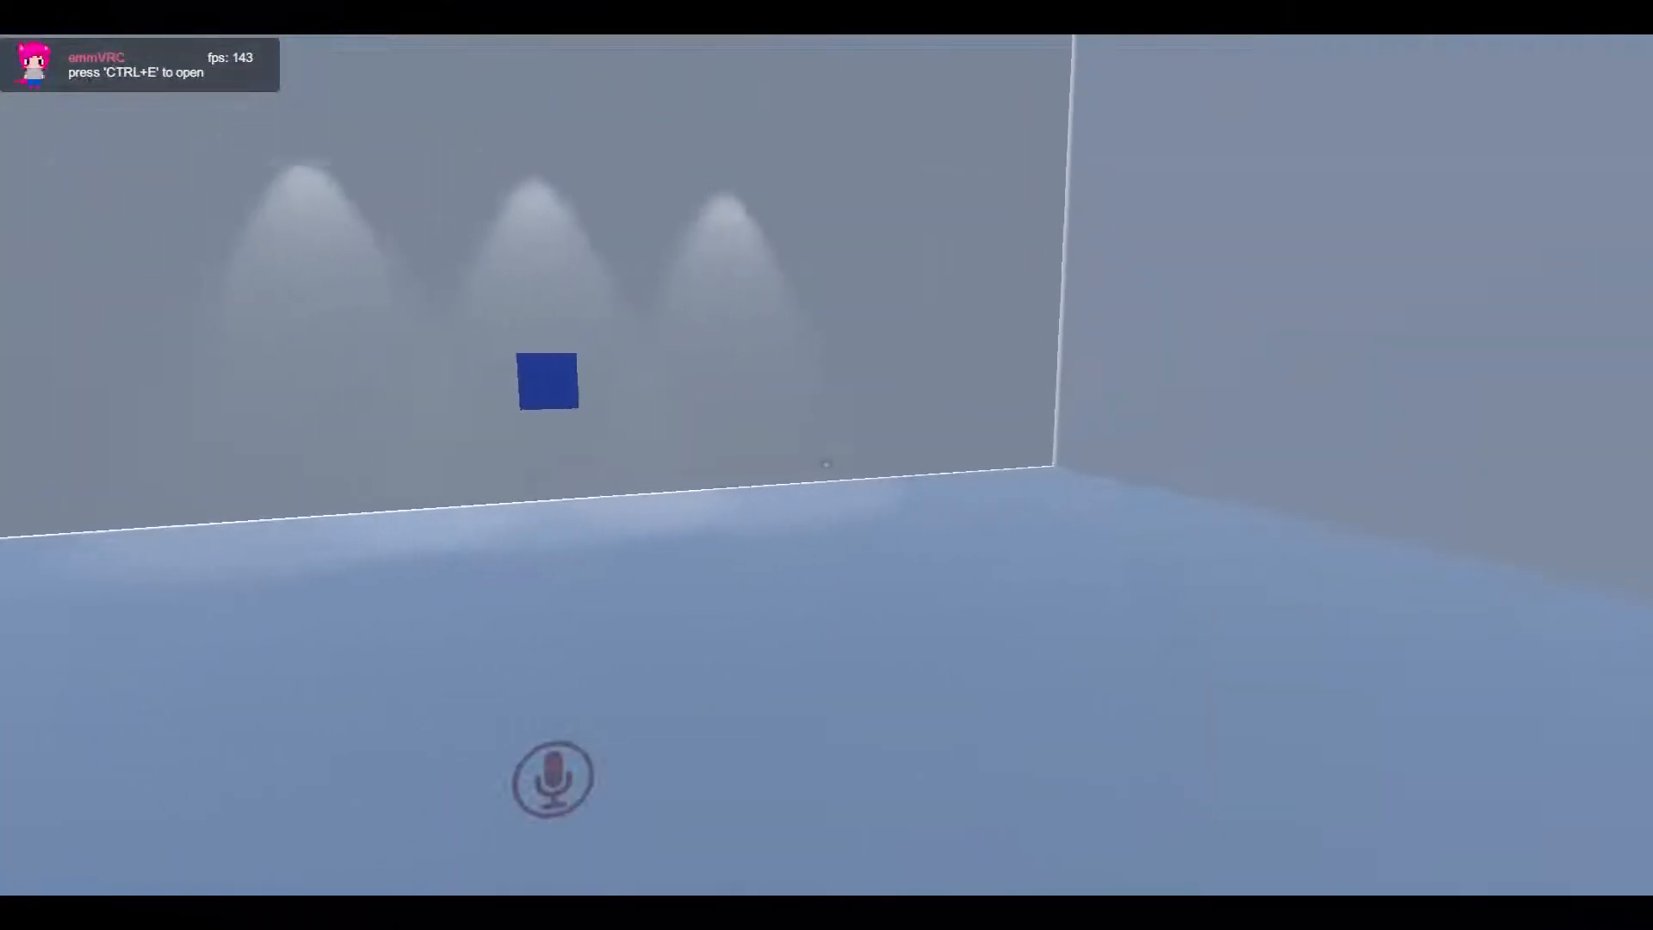
pyautogui.press('w')
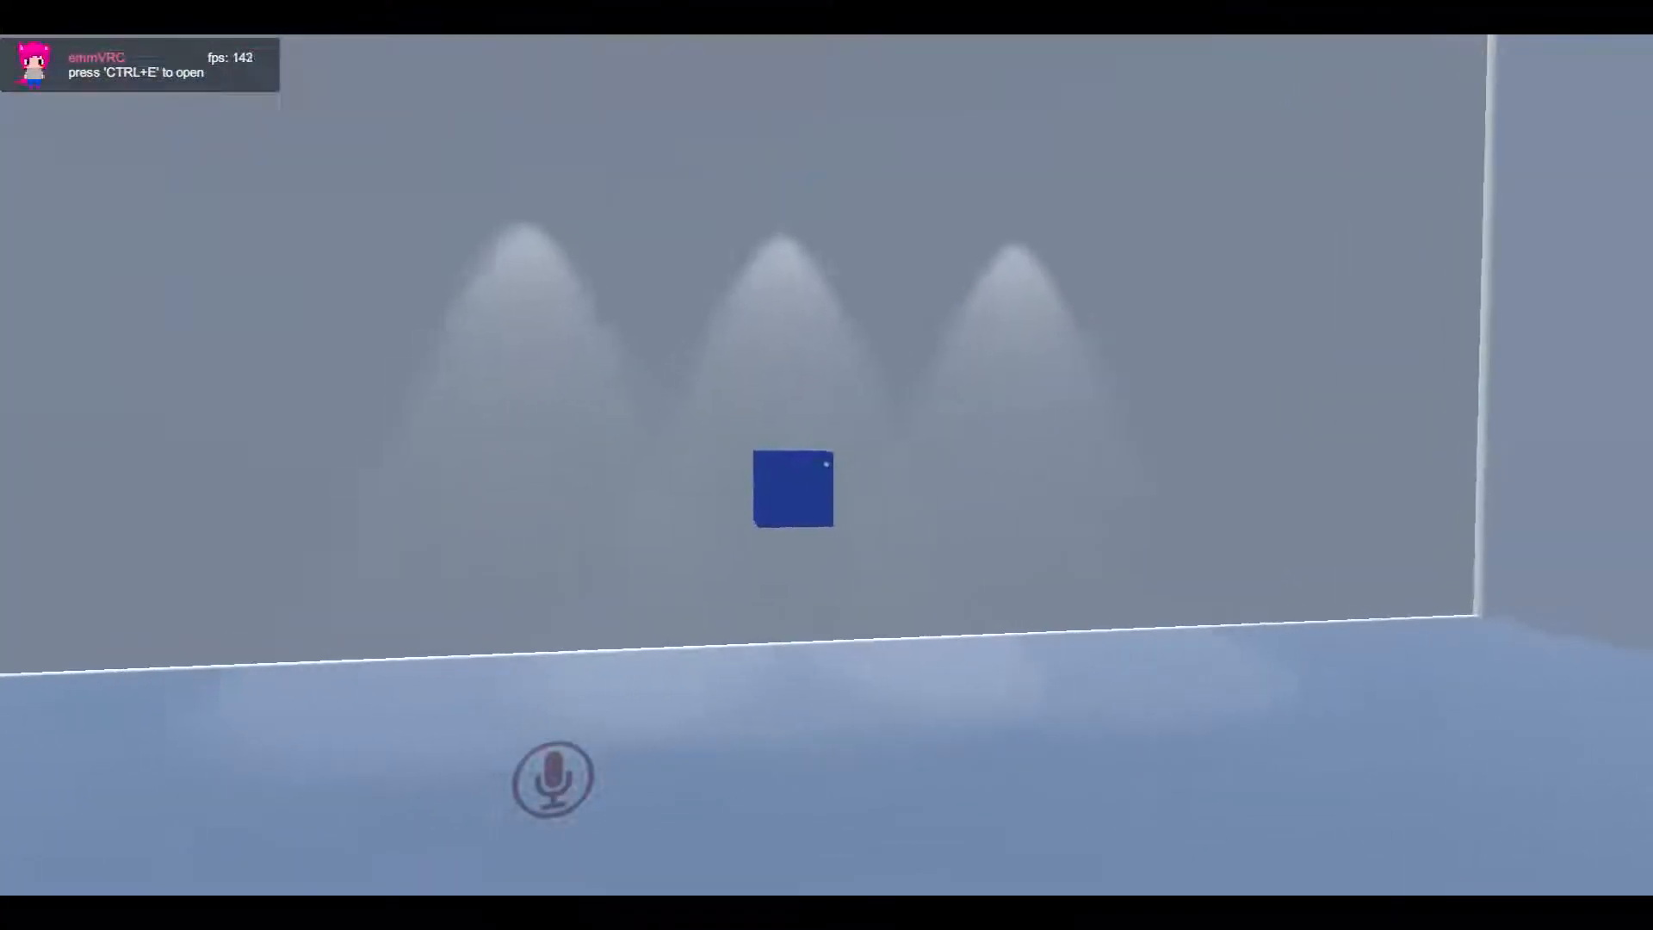
pyautogui.press('w')
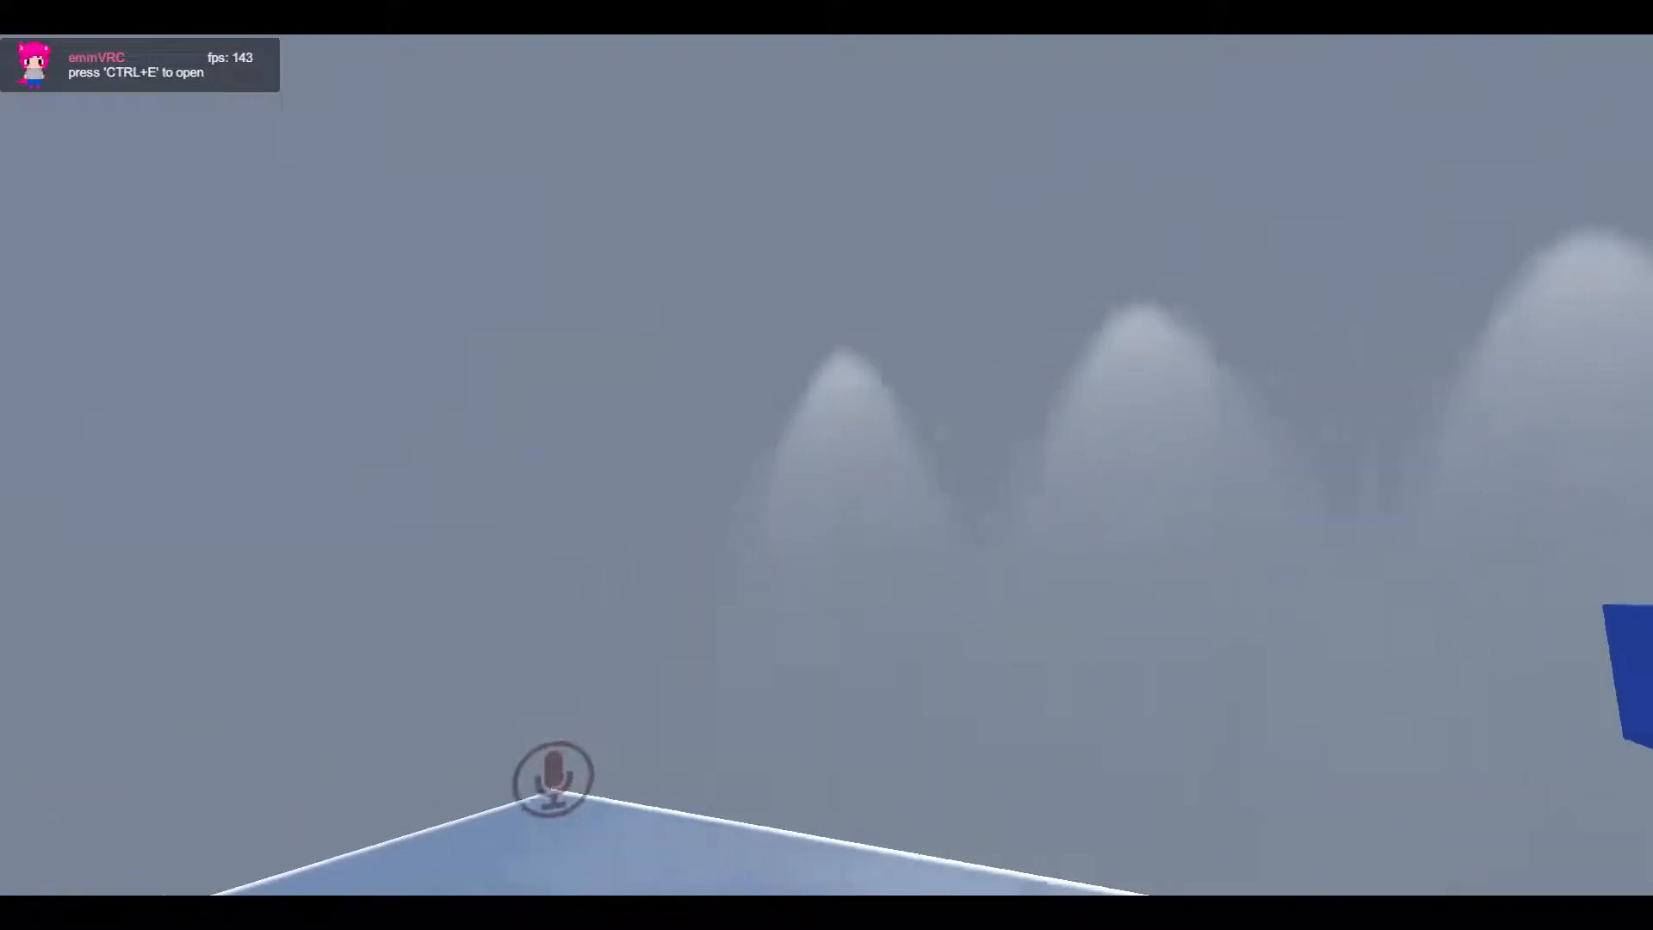
pyautogui.press('w')
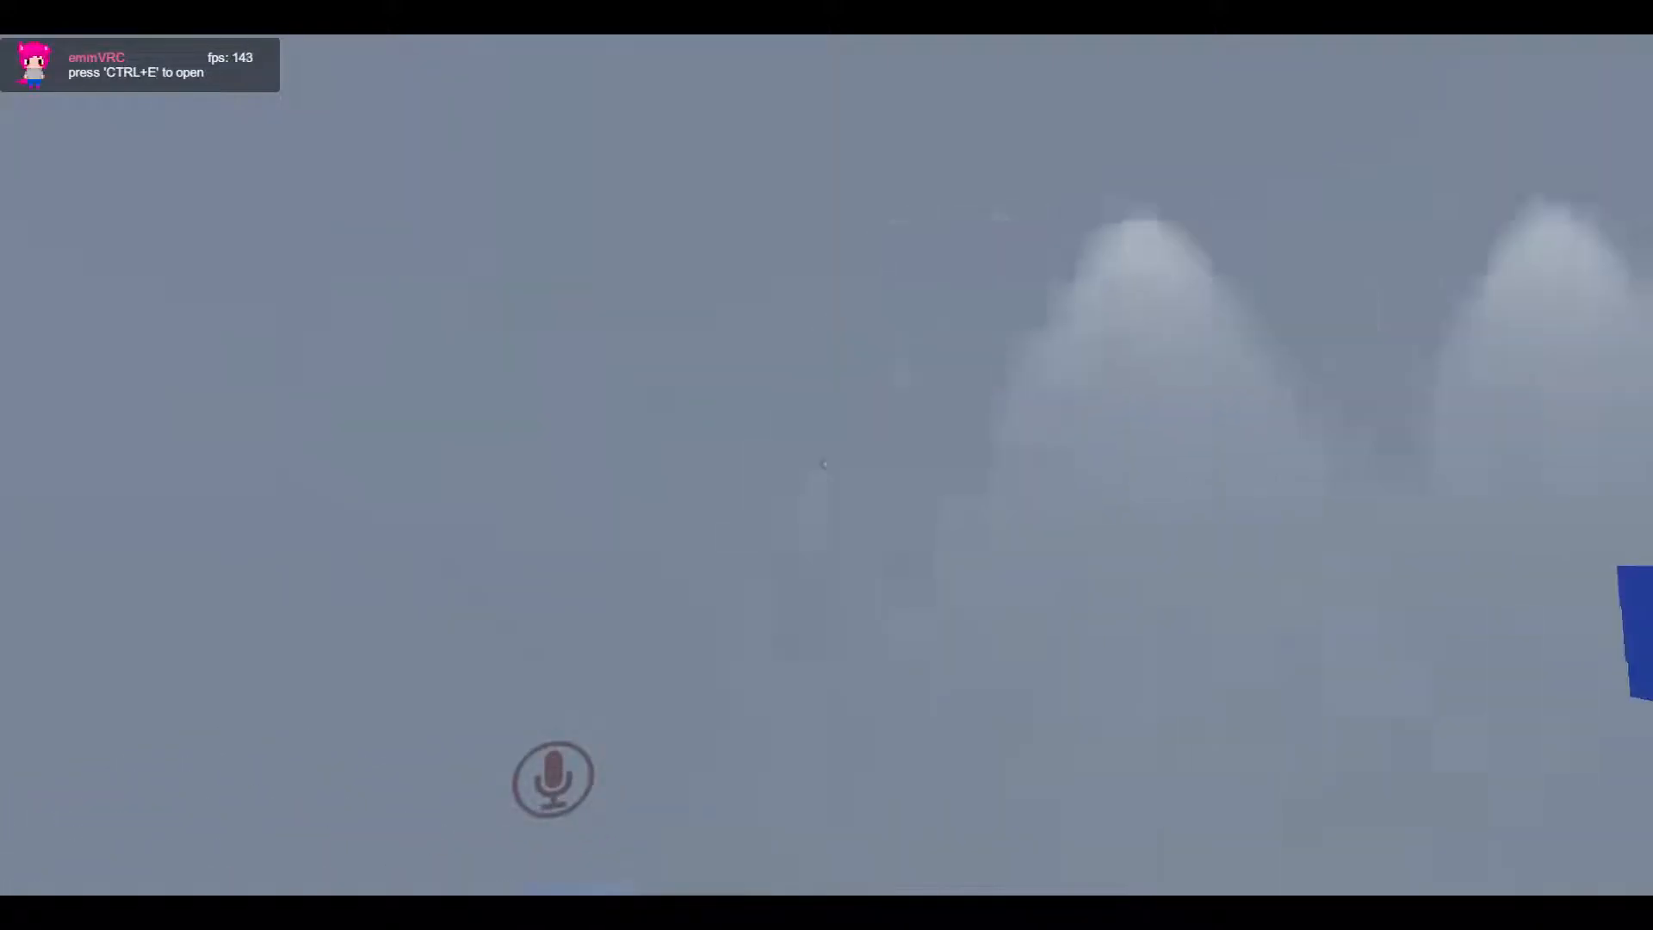
pyautogui.press('w')
pyautogui.press('d')
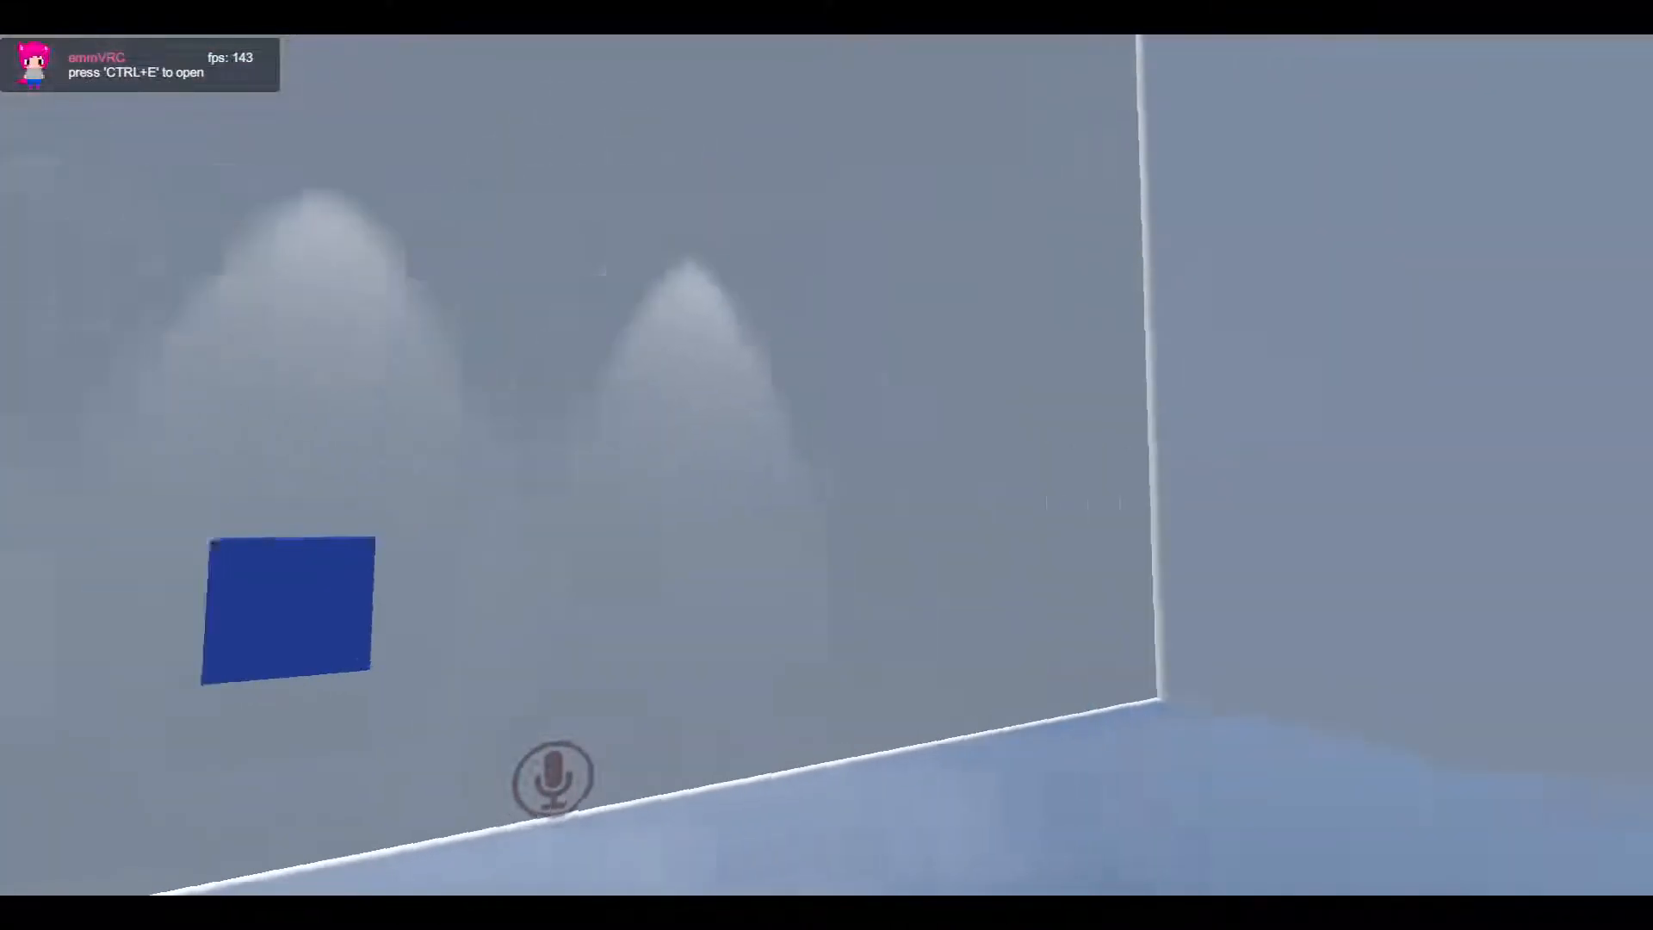
pyautogui.press('w')
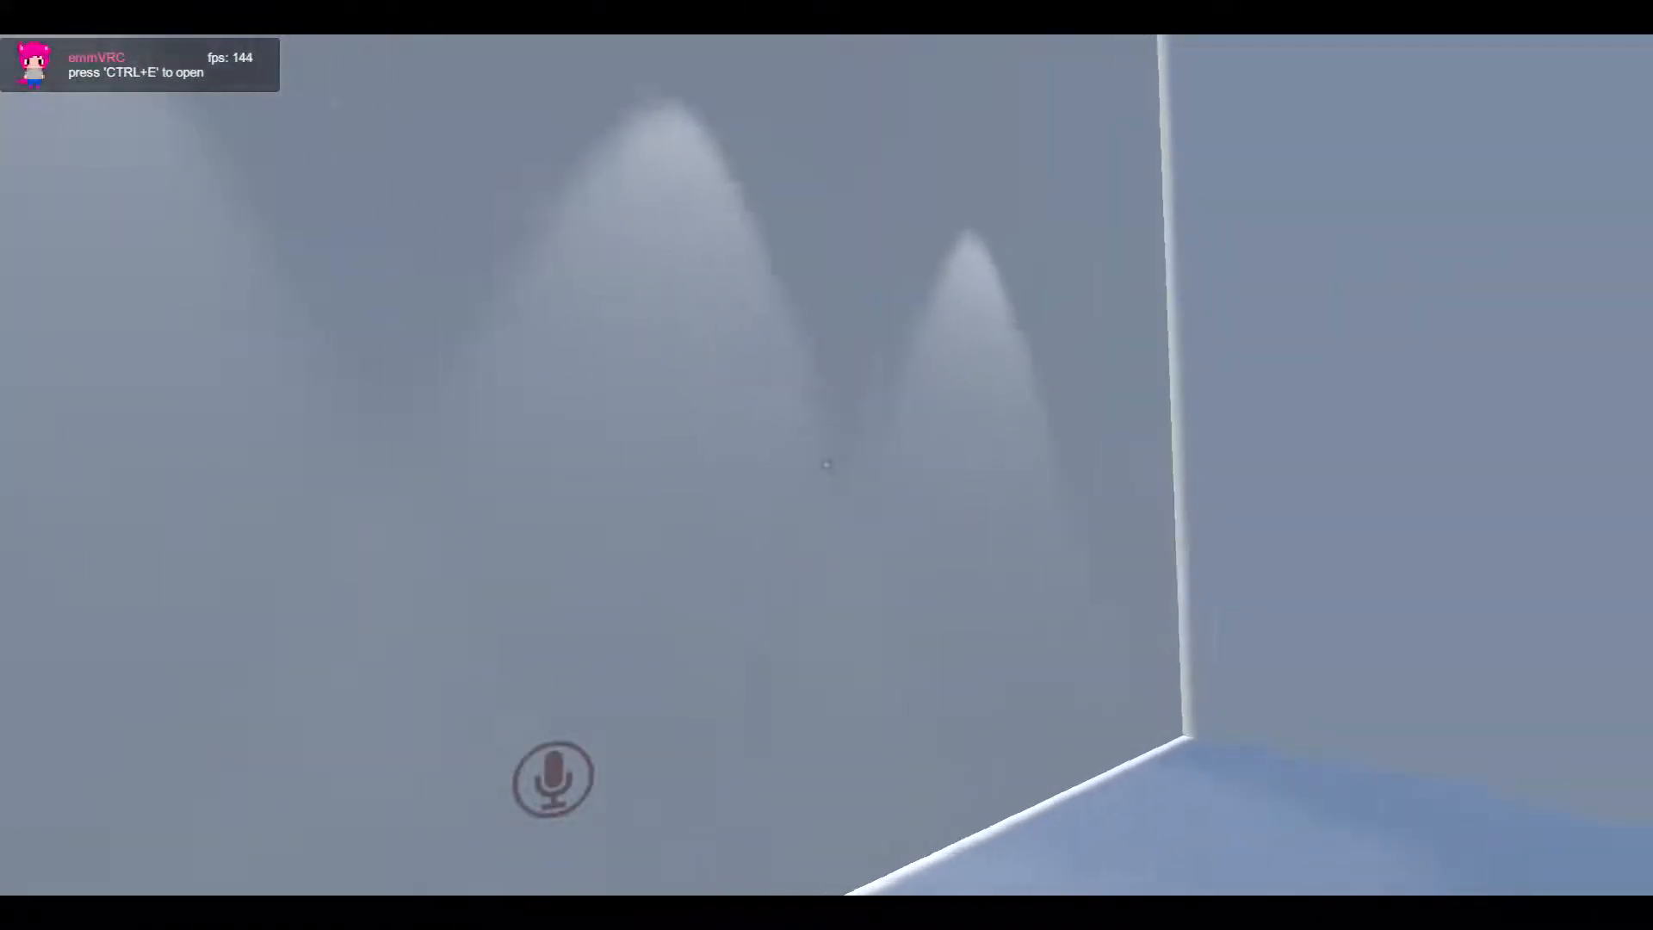
pyautogui.press('a')
pyautogui.press('d')
pyautogui.press('a')
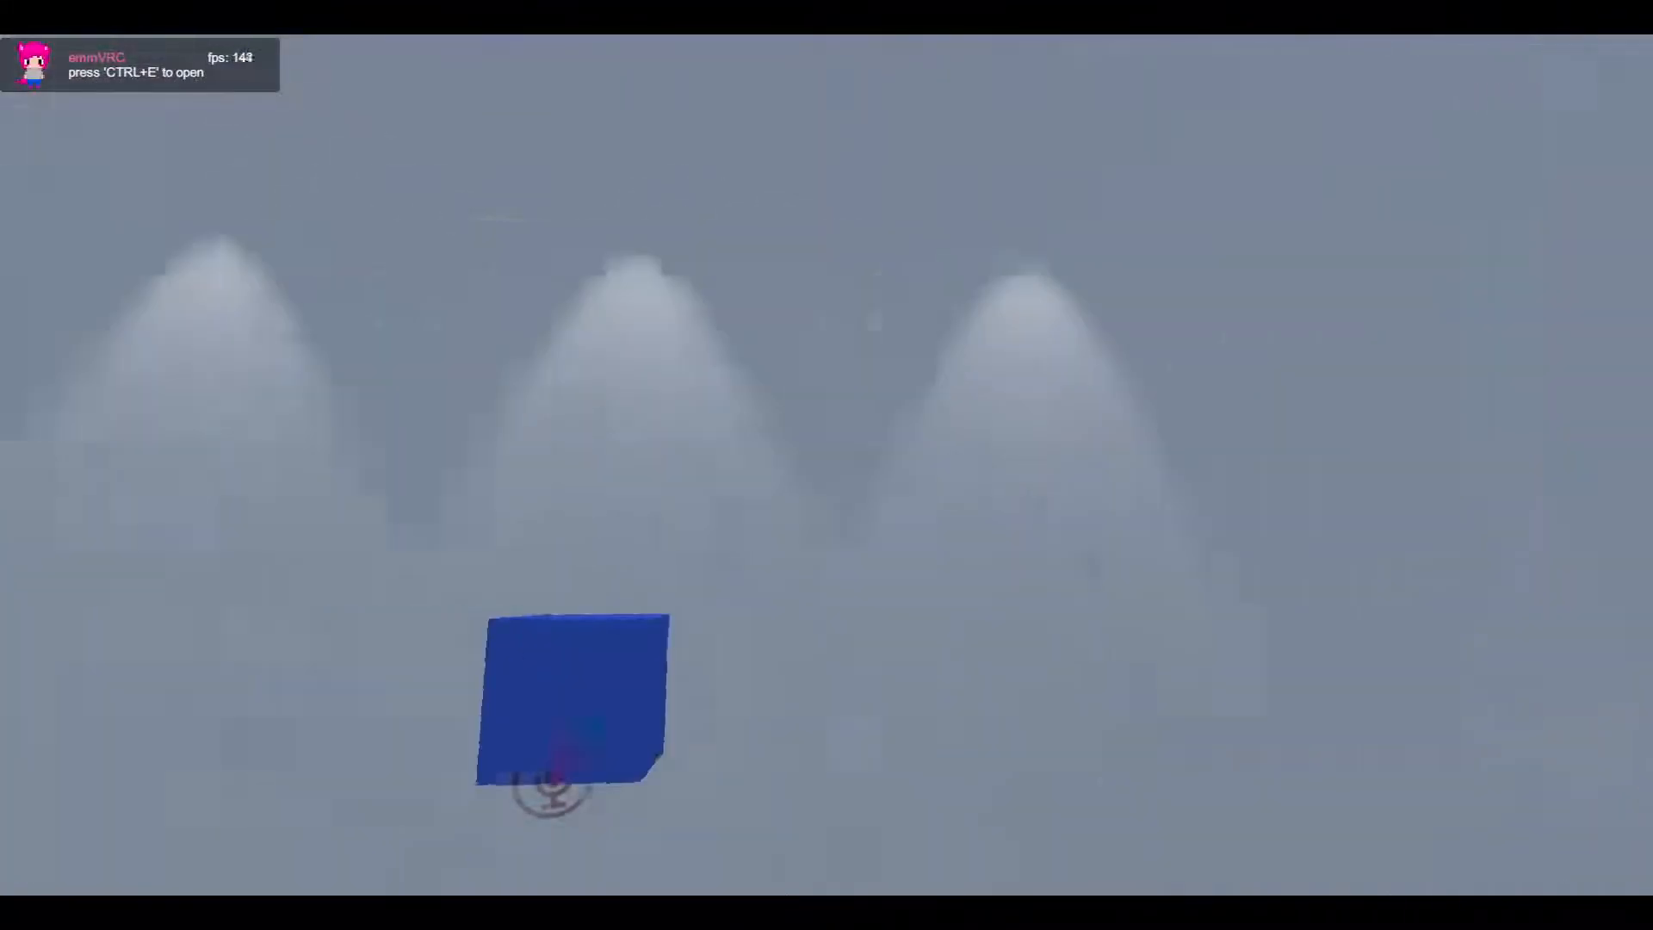
pyautogui.press('w')
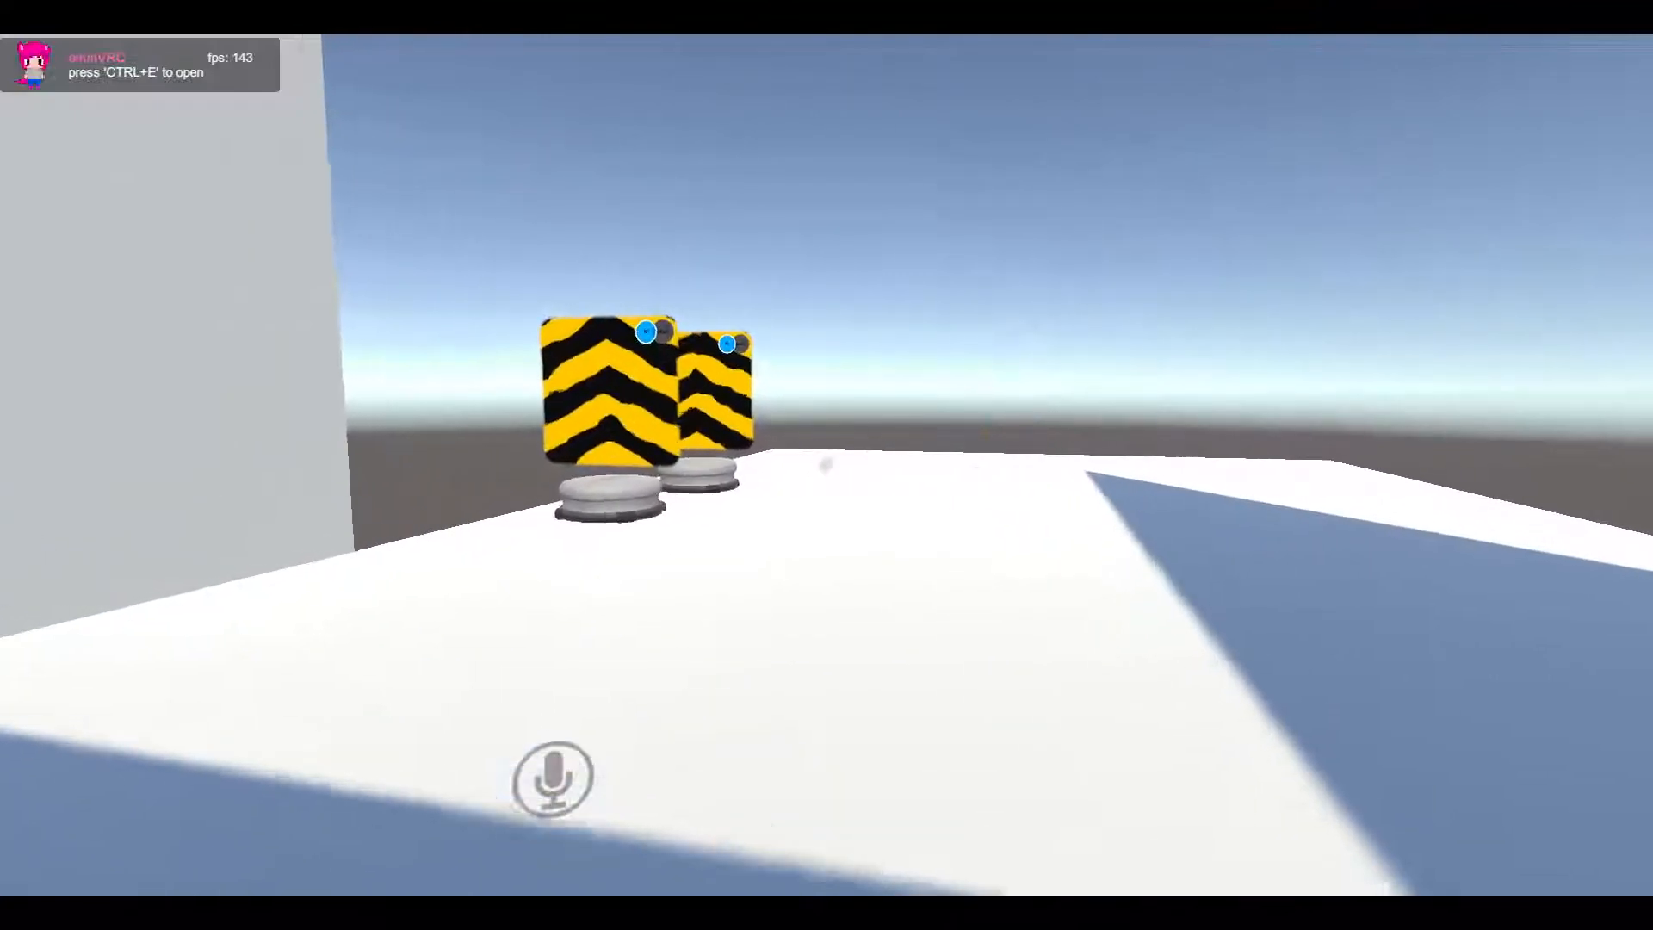
# Walk around the two avatar pedestals and along the nearby walls to check them in the test world
pyautogui.press('w')
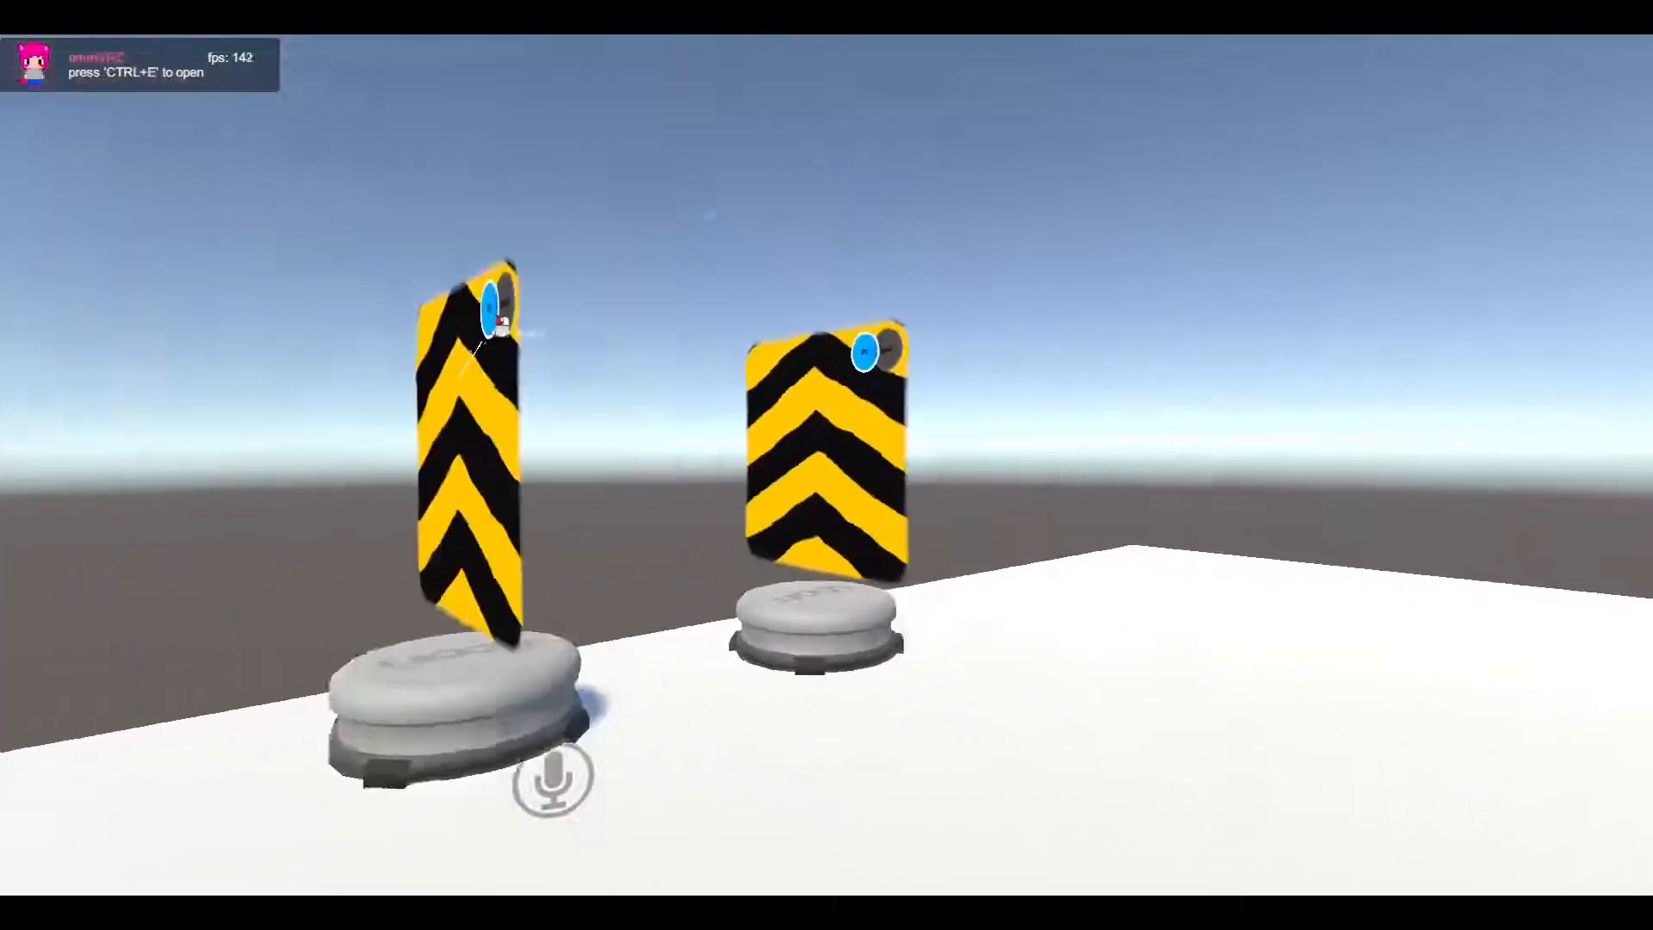
pyautogui.press('d')
pyautogui.press('a')
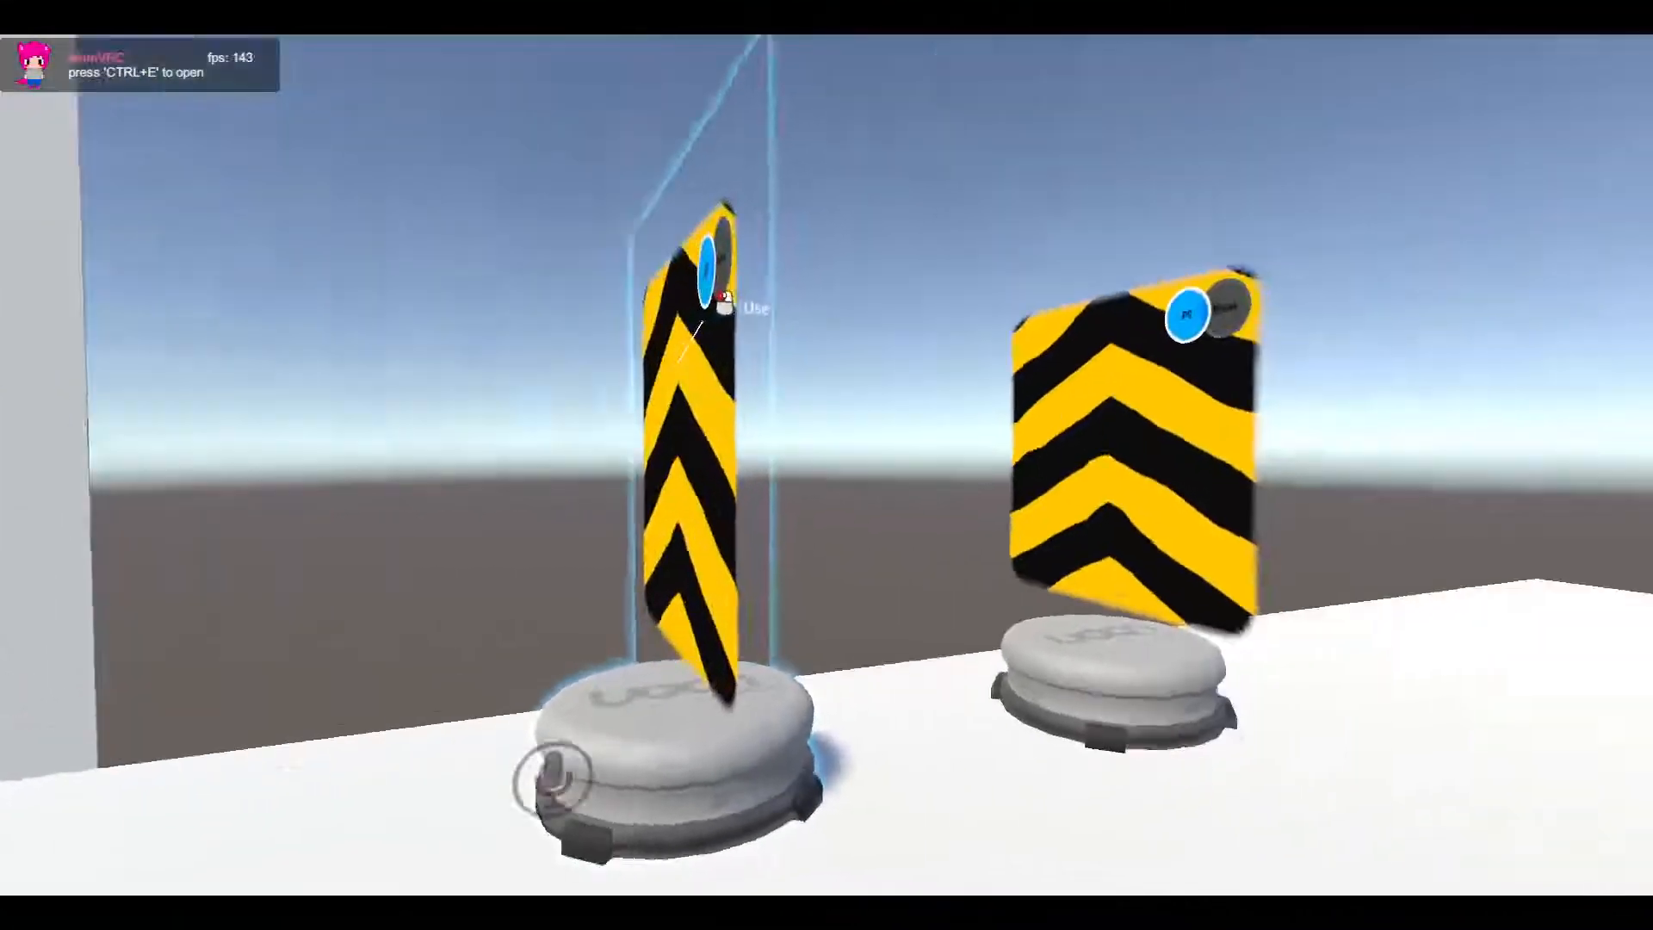
pyautogui.press('a')
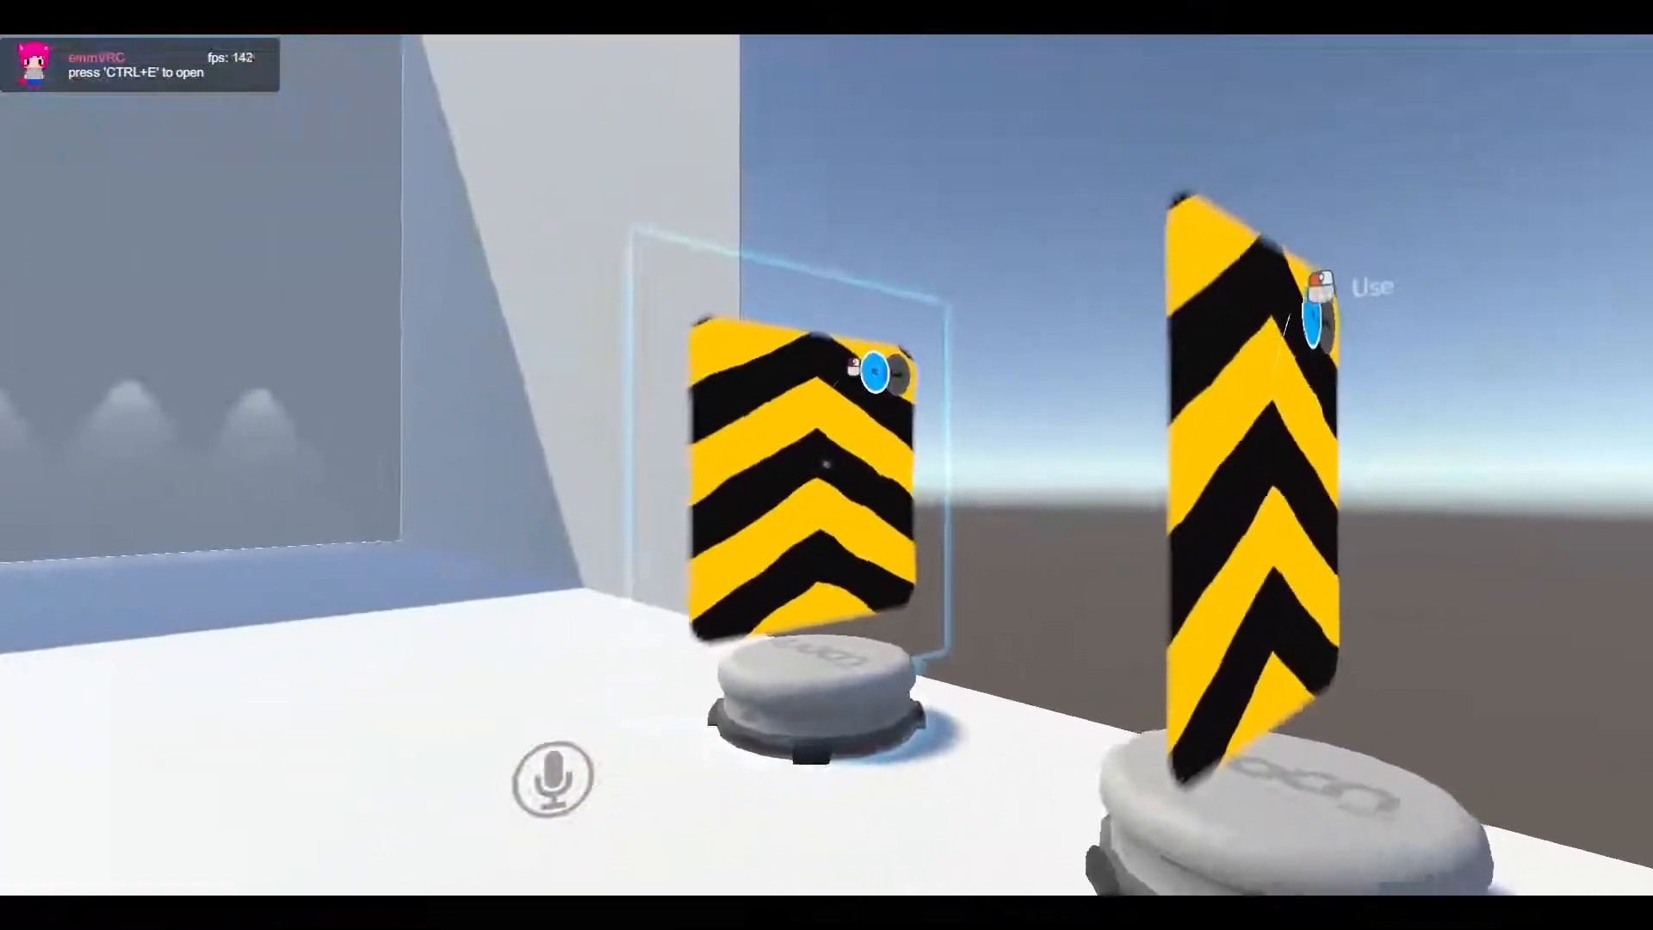
pyautogui.press('d')
pyautogui.press('a')
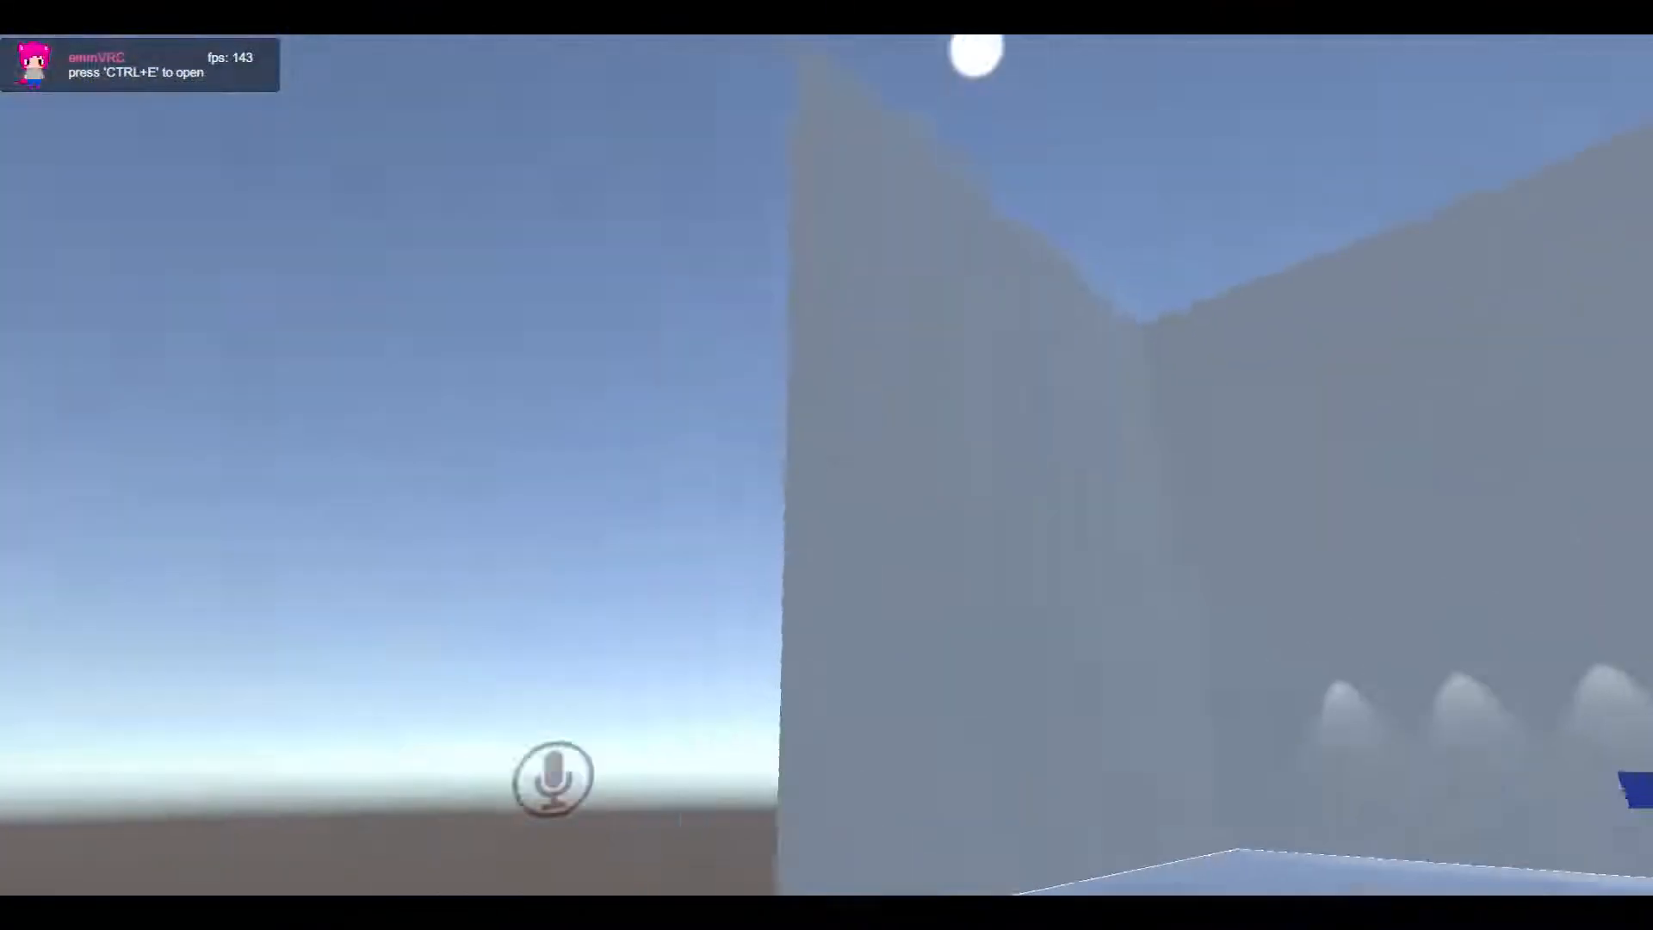
pyautogui.press('a')
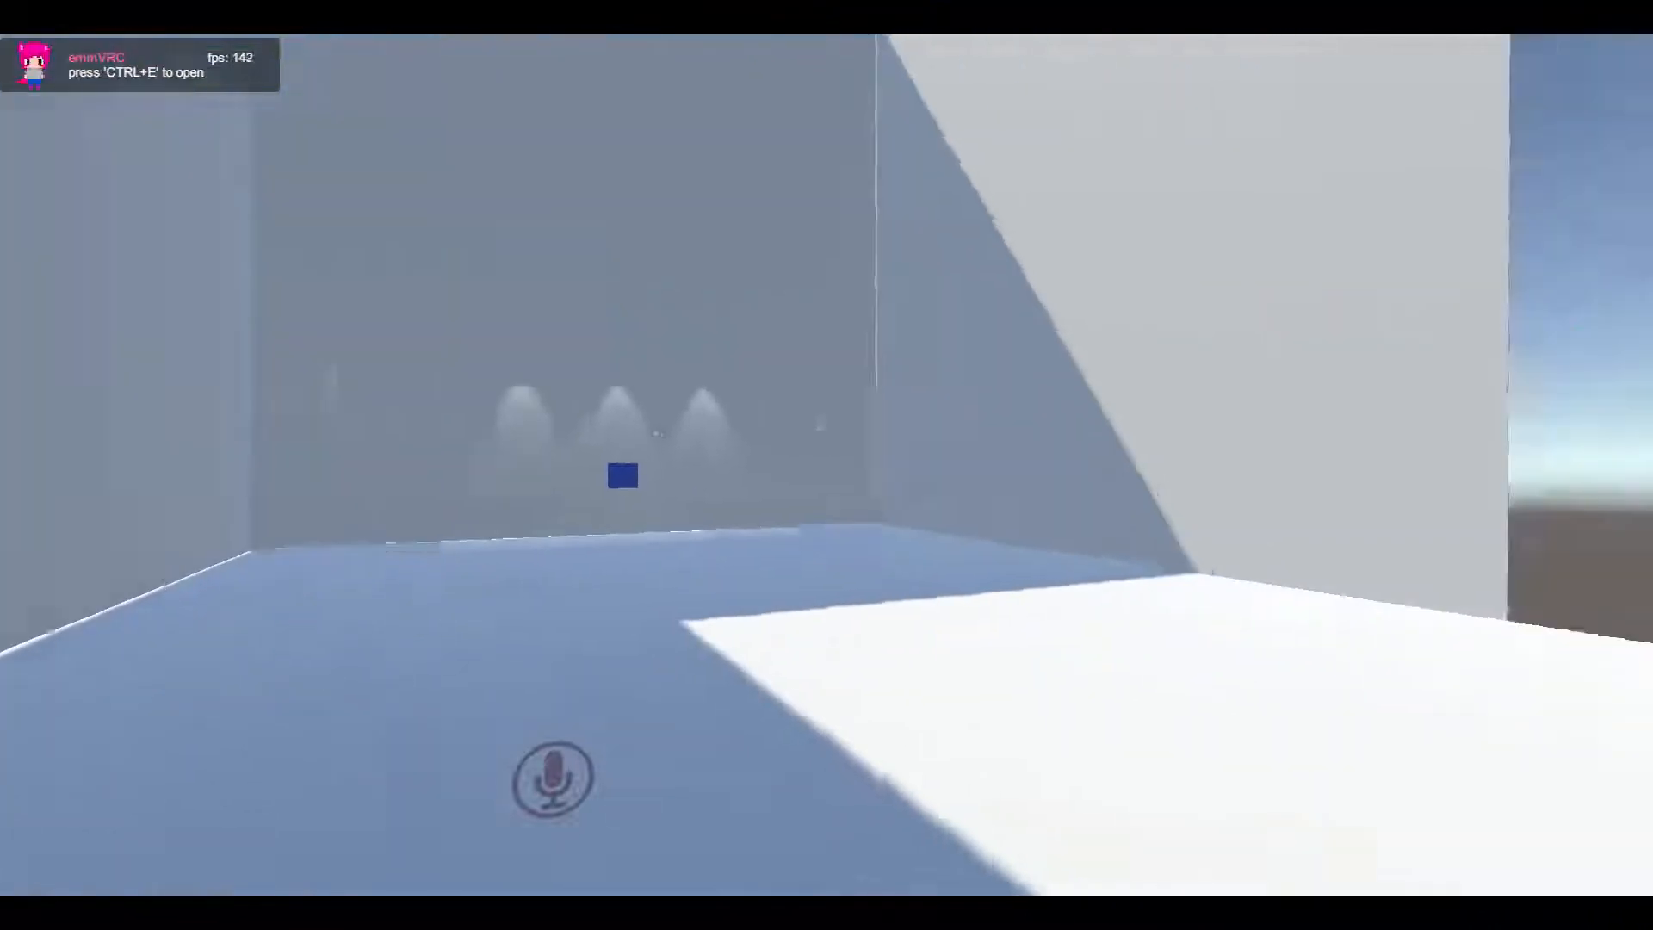
# Walk over to the wall lit by the three spotlights and check the avatar's reflection in the mirror
pyautogui.press('w')
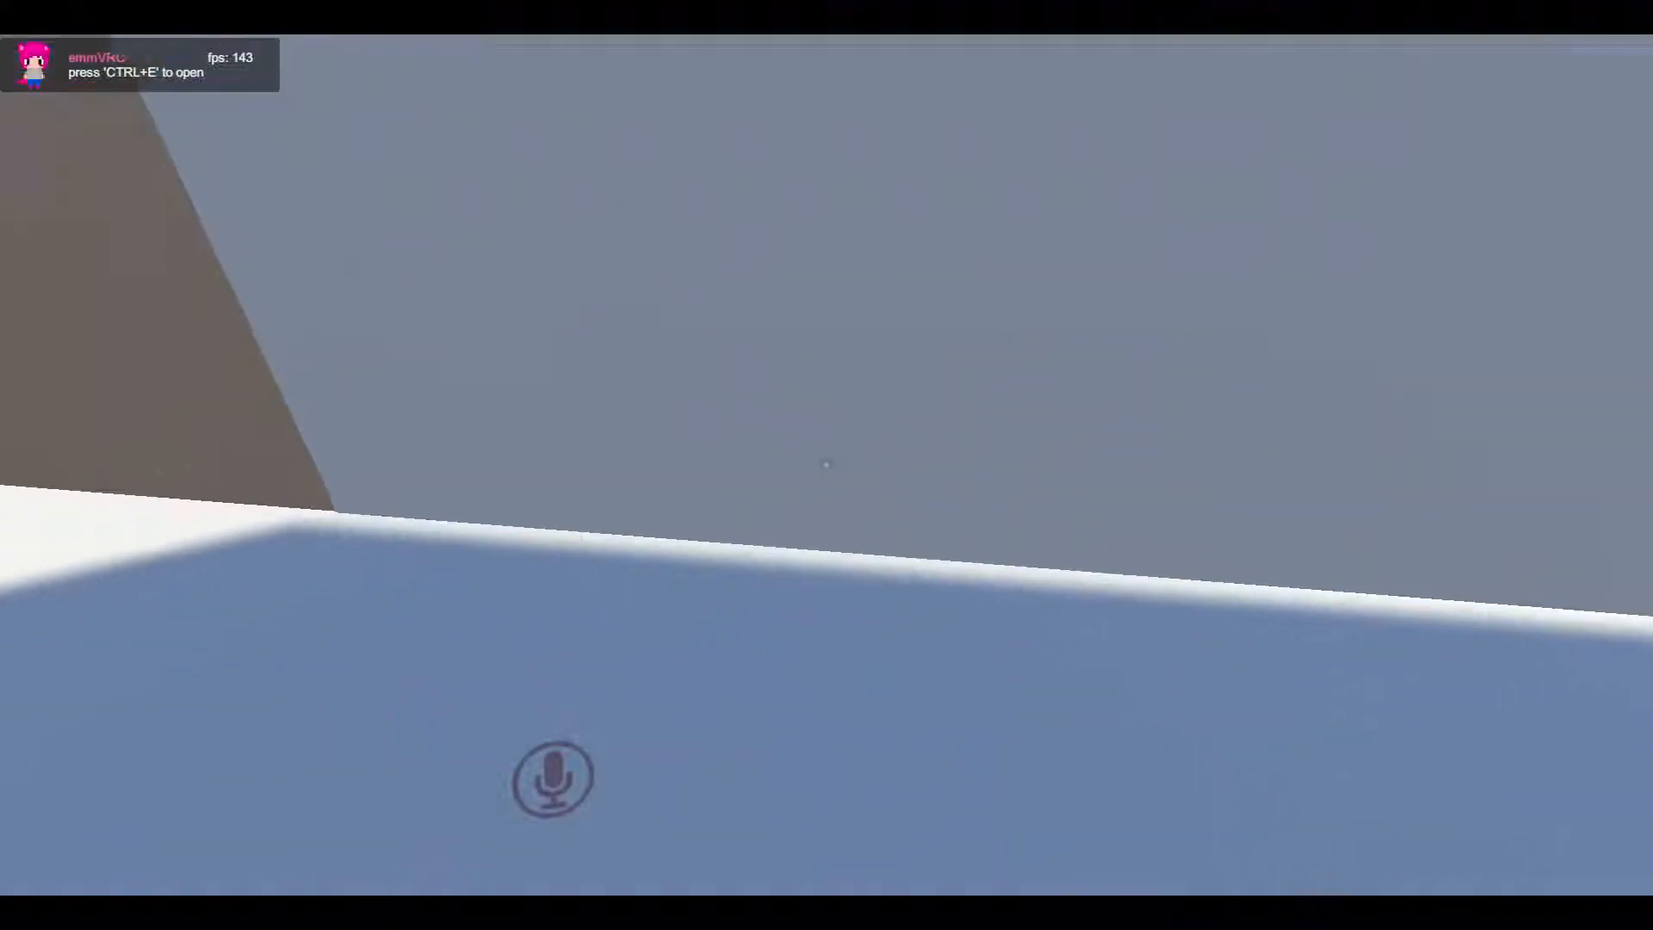
pyautogui.press('w')
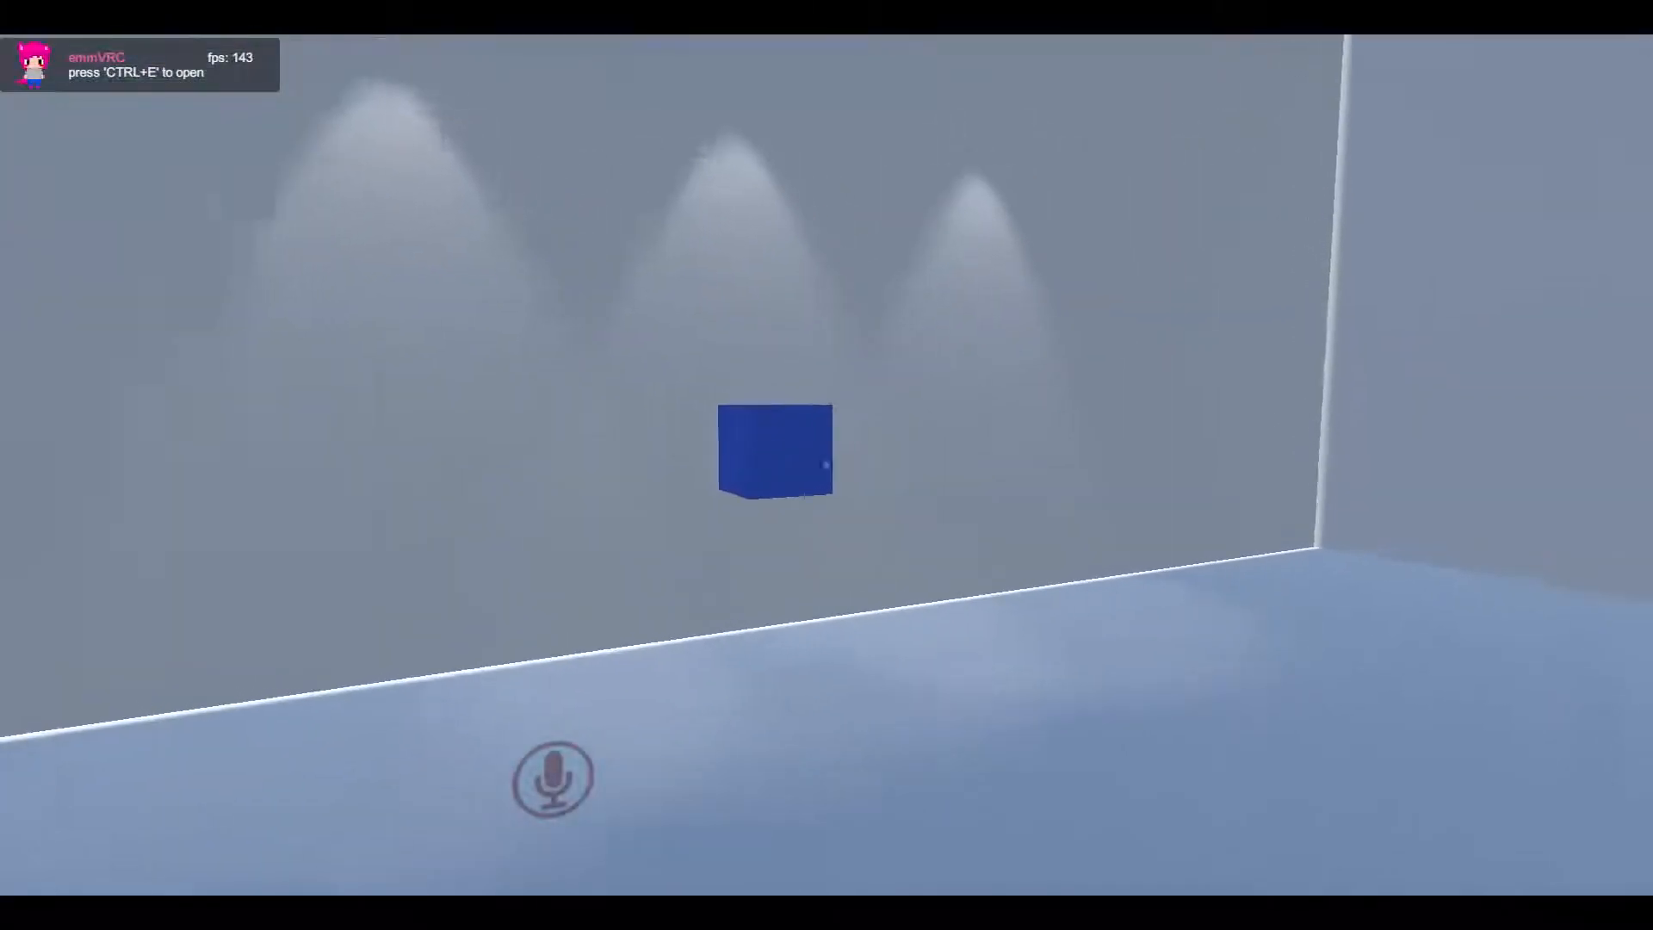
pyautogui.press('w')
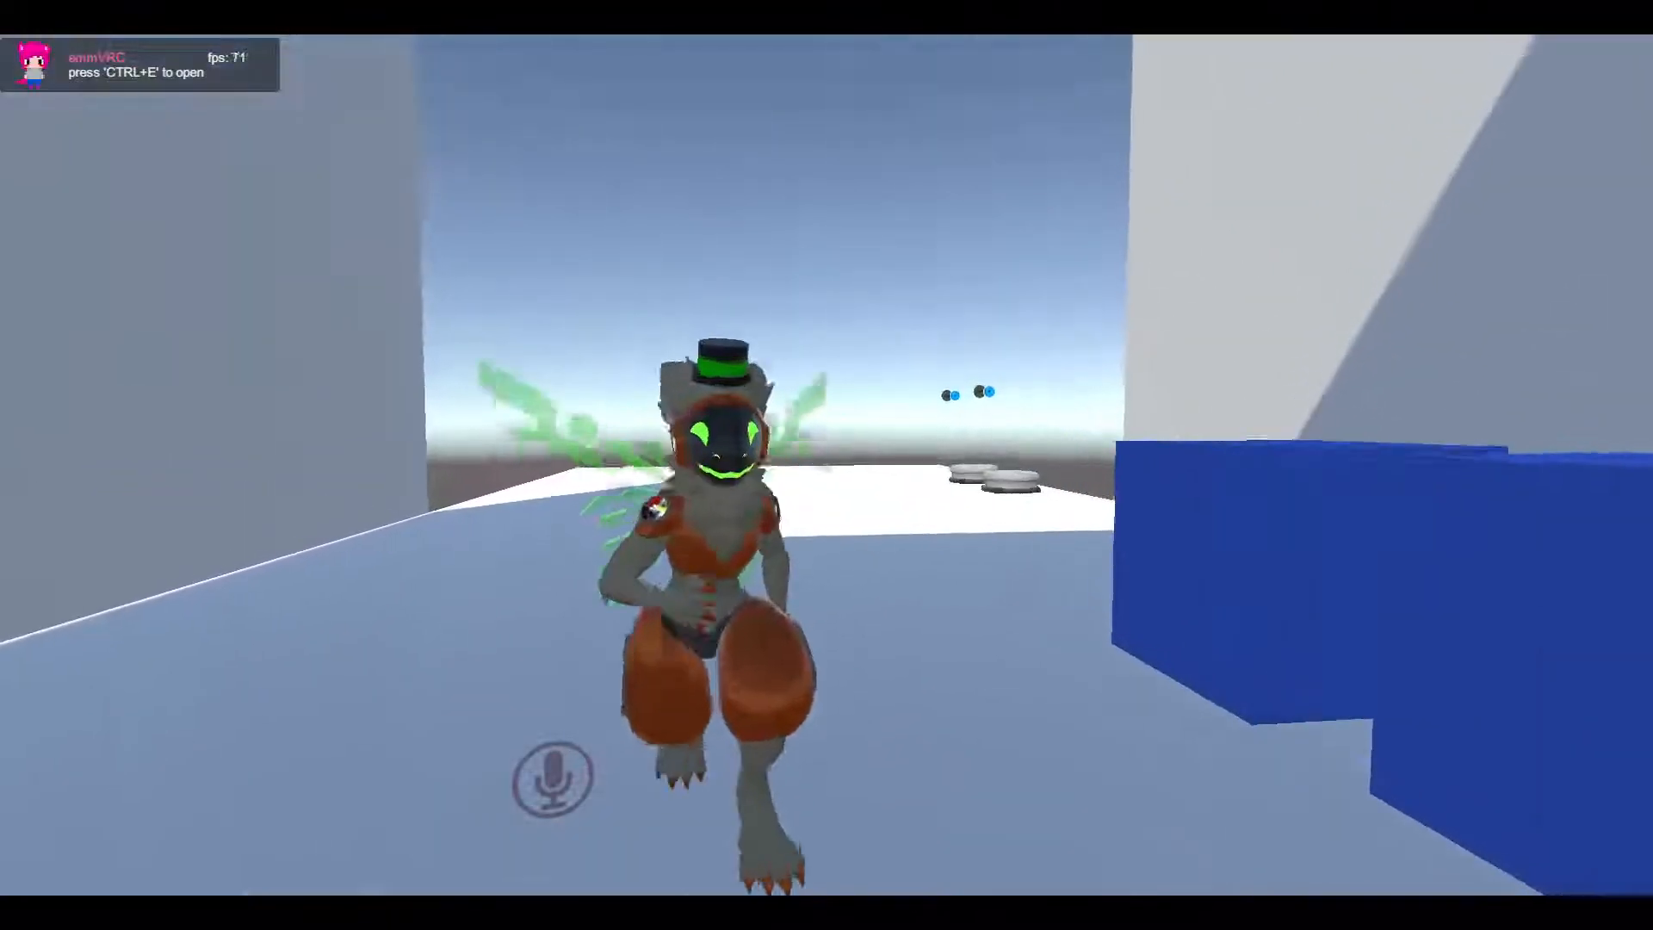
pyautogui.press('w')
pyautogui.press('s')
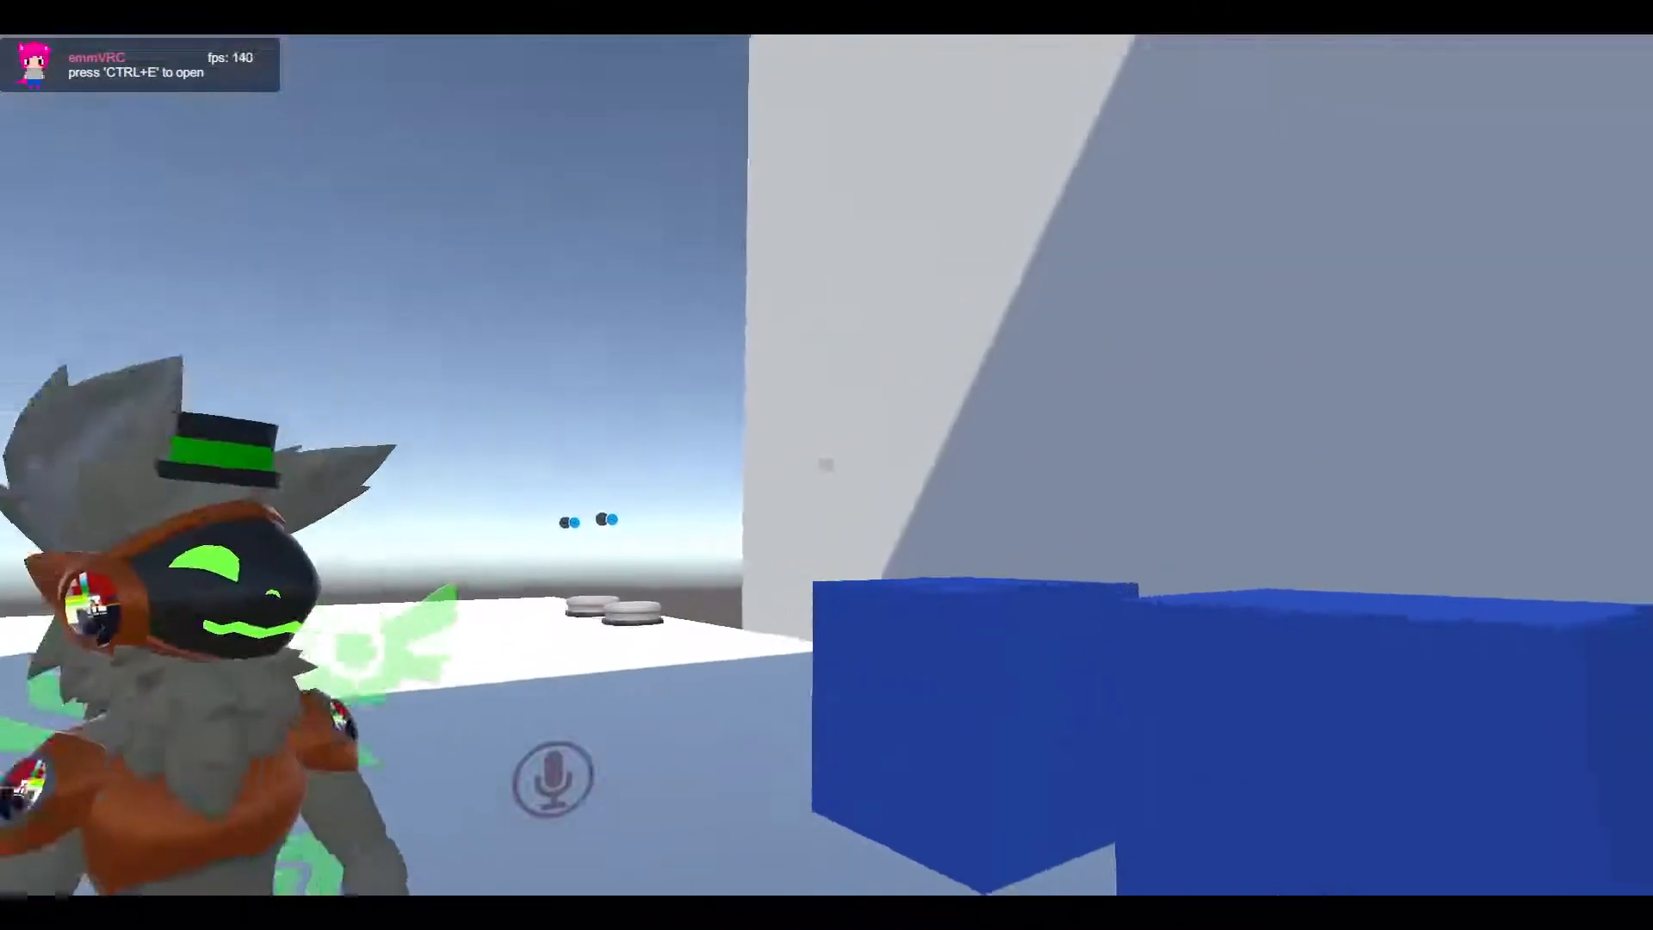
pyautogui.press('s')
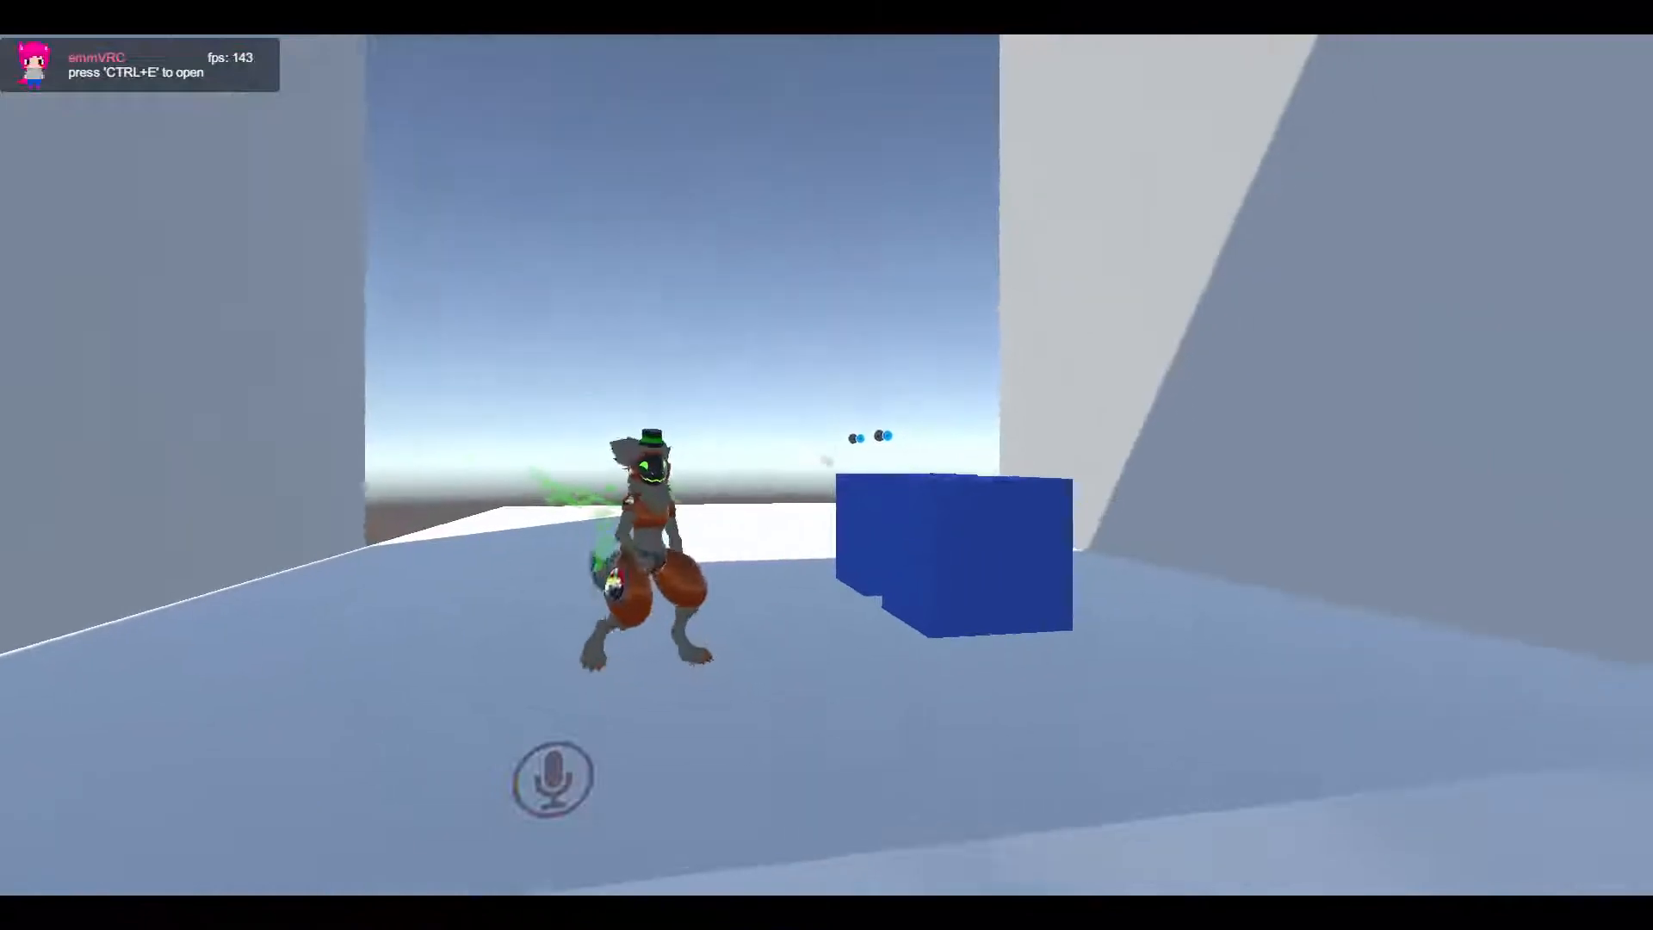
pyautogui.press('w')
pyautogui.press('s')
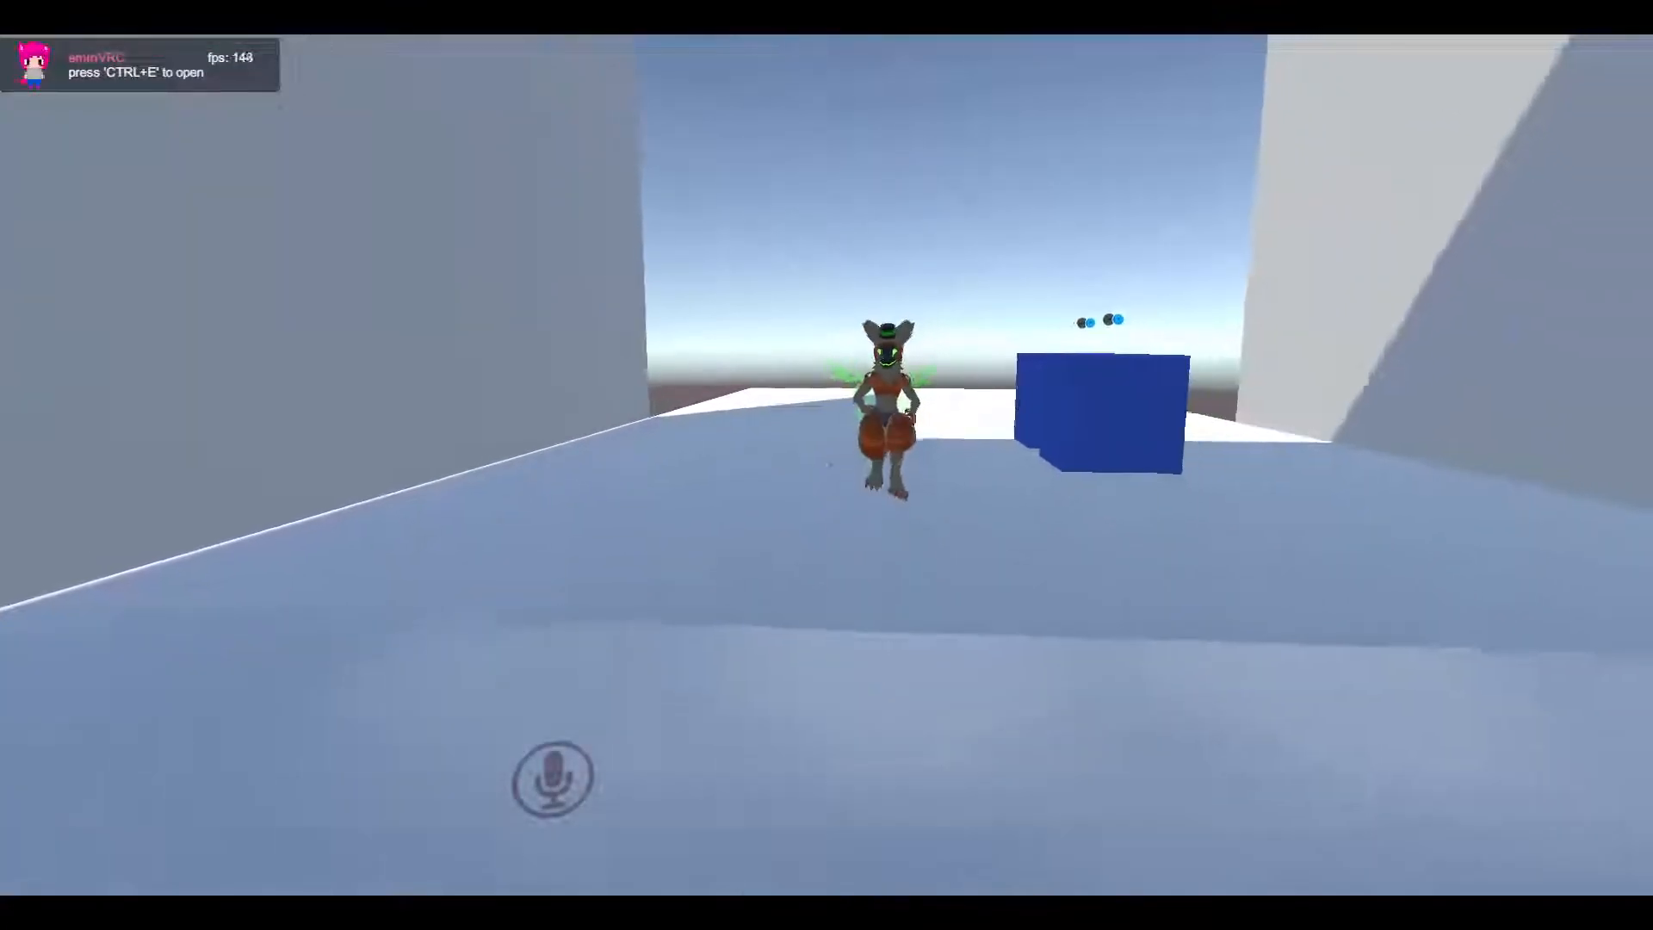
pyautogui.press('w')
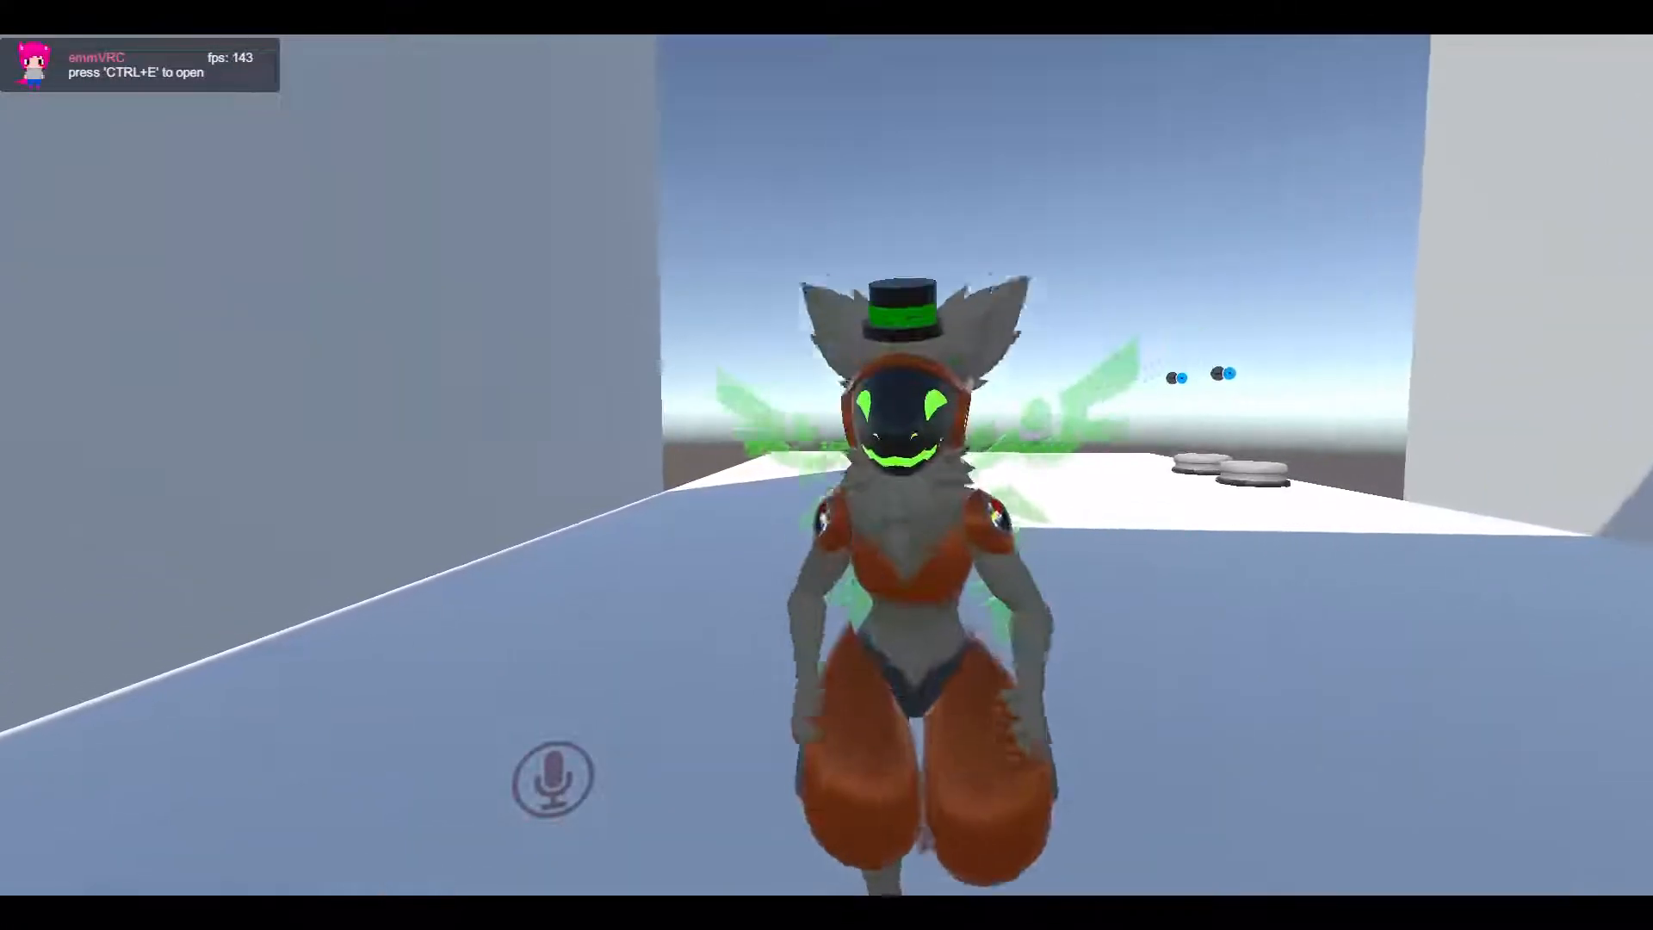
# Move back and forth in front of the mirror to test how the reflection follows the avatar
pyautogui.press('s')
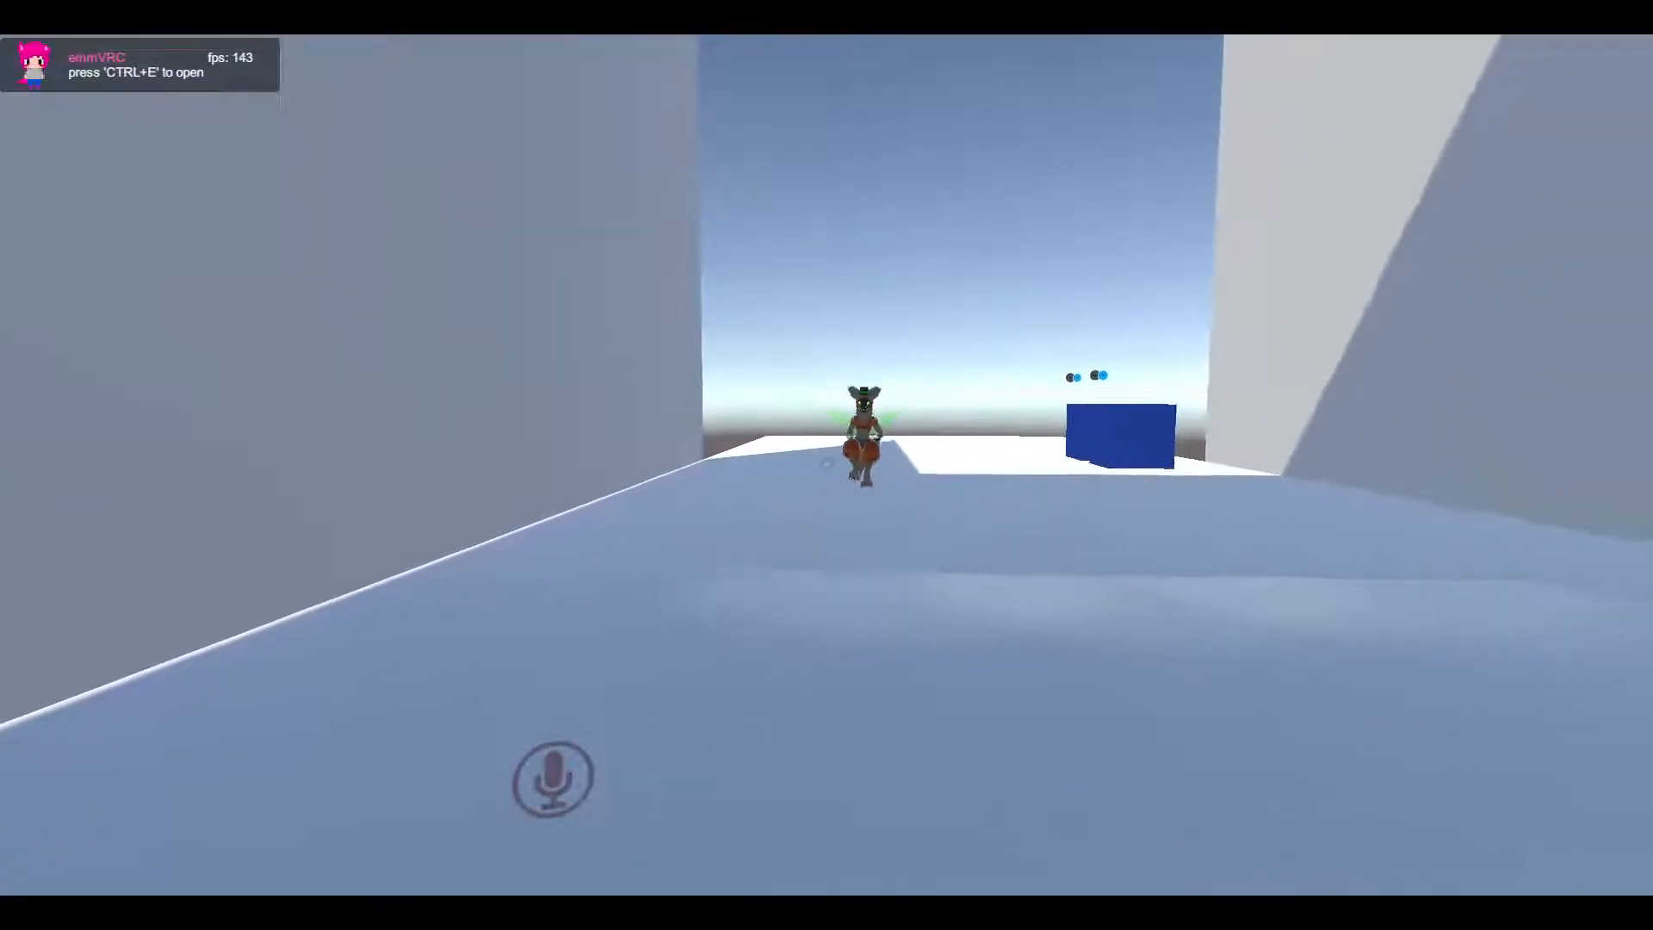
pyautogui.press('w')
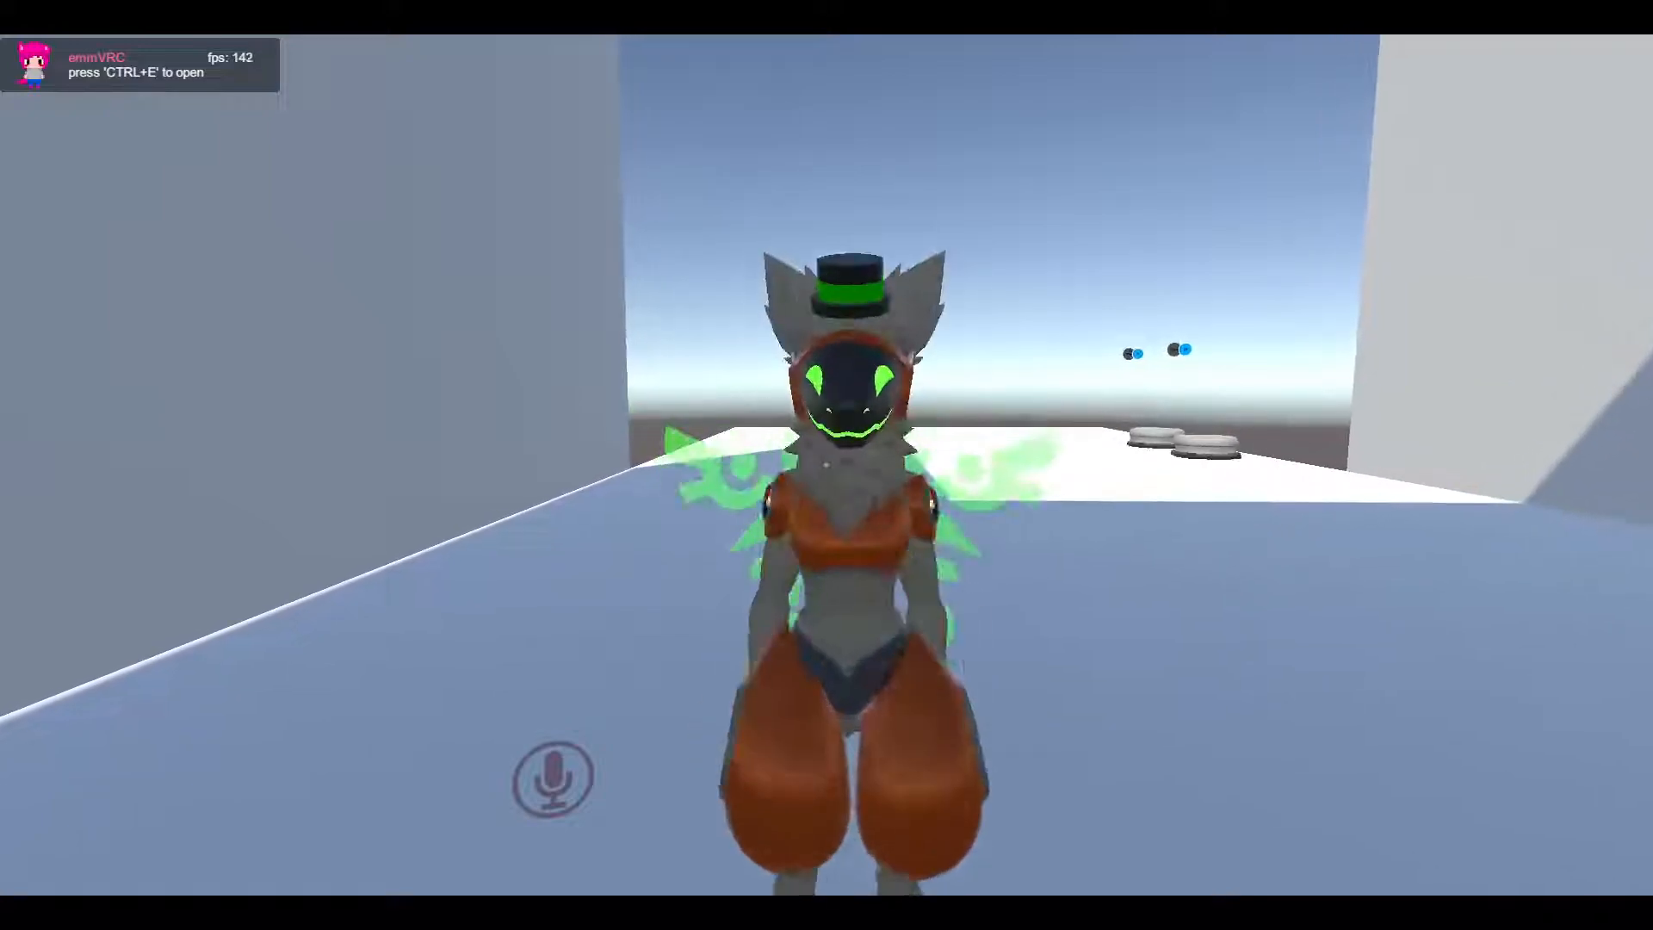
pyautogui.press('s')
pyautogui.press('d')
pyautogui.press('a')
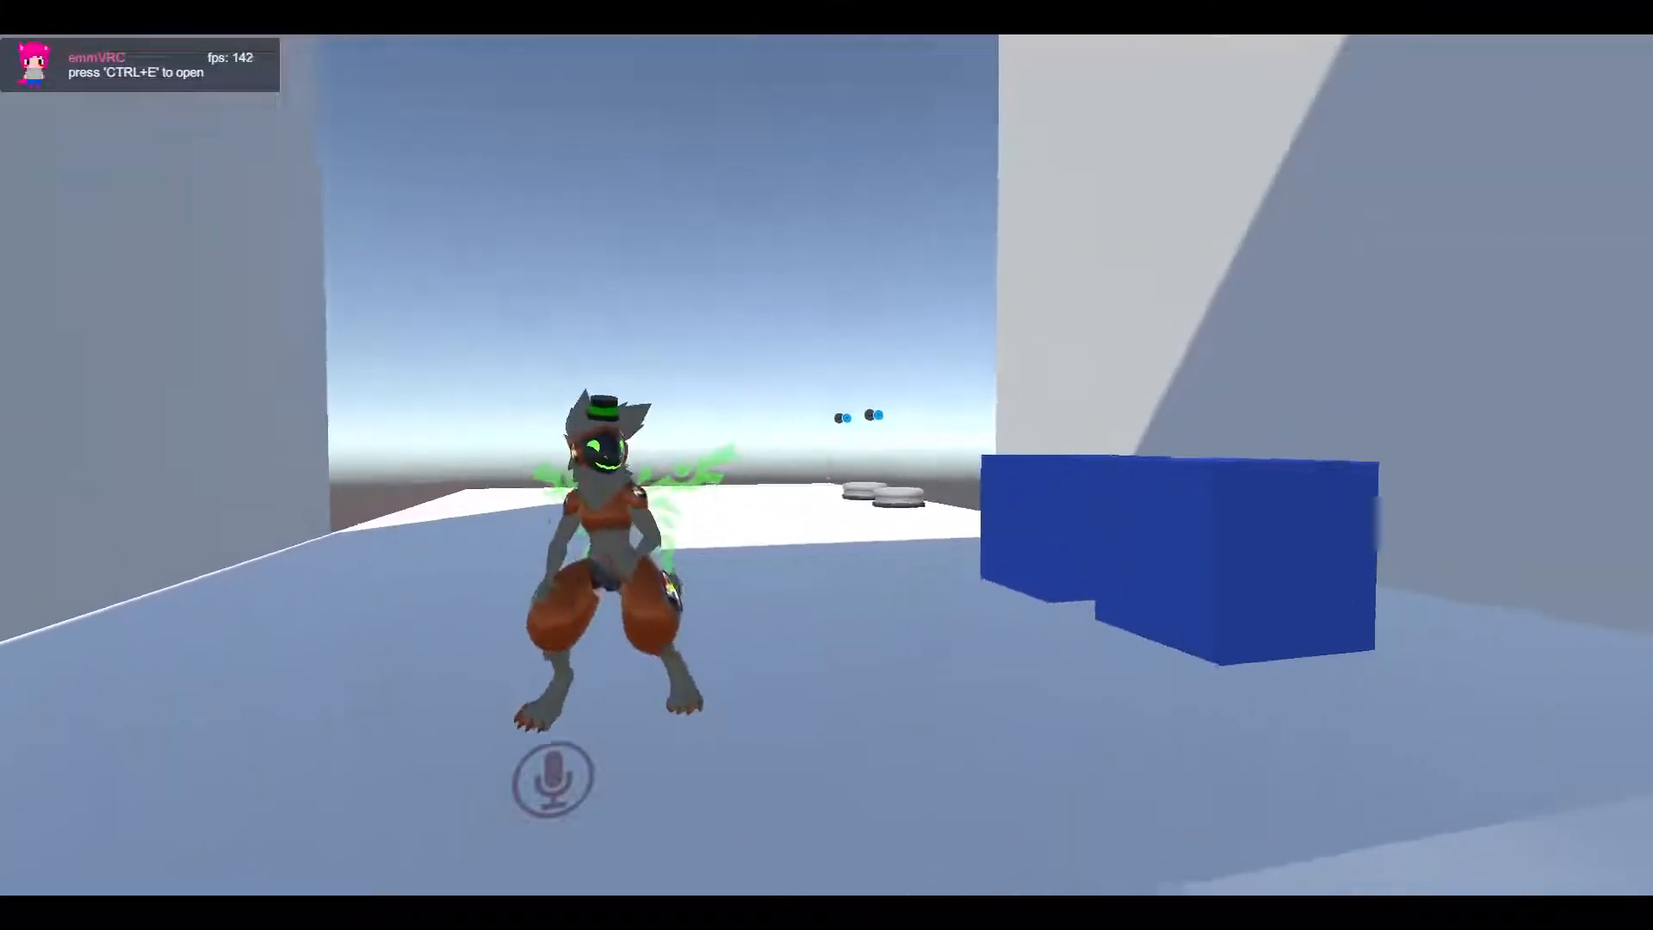
pyautogui.press('w')
pyautogui.press('s')
pyautogui.press('w')
pyautogui.press('s')
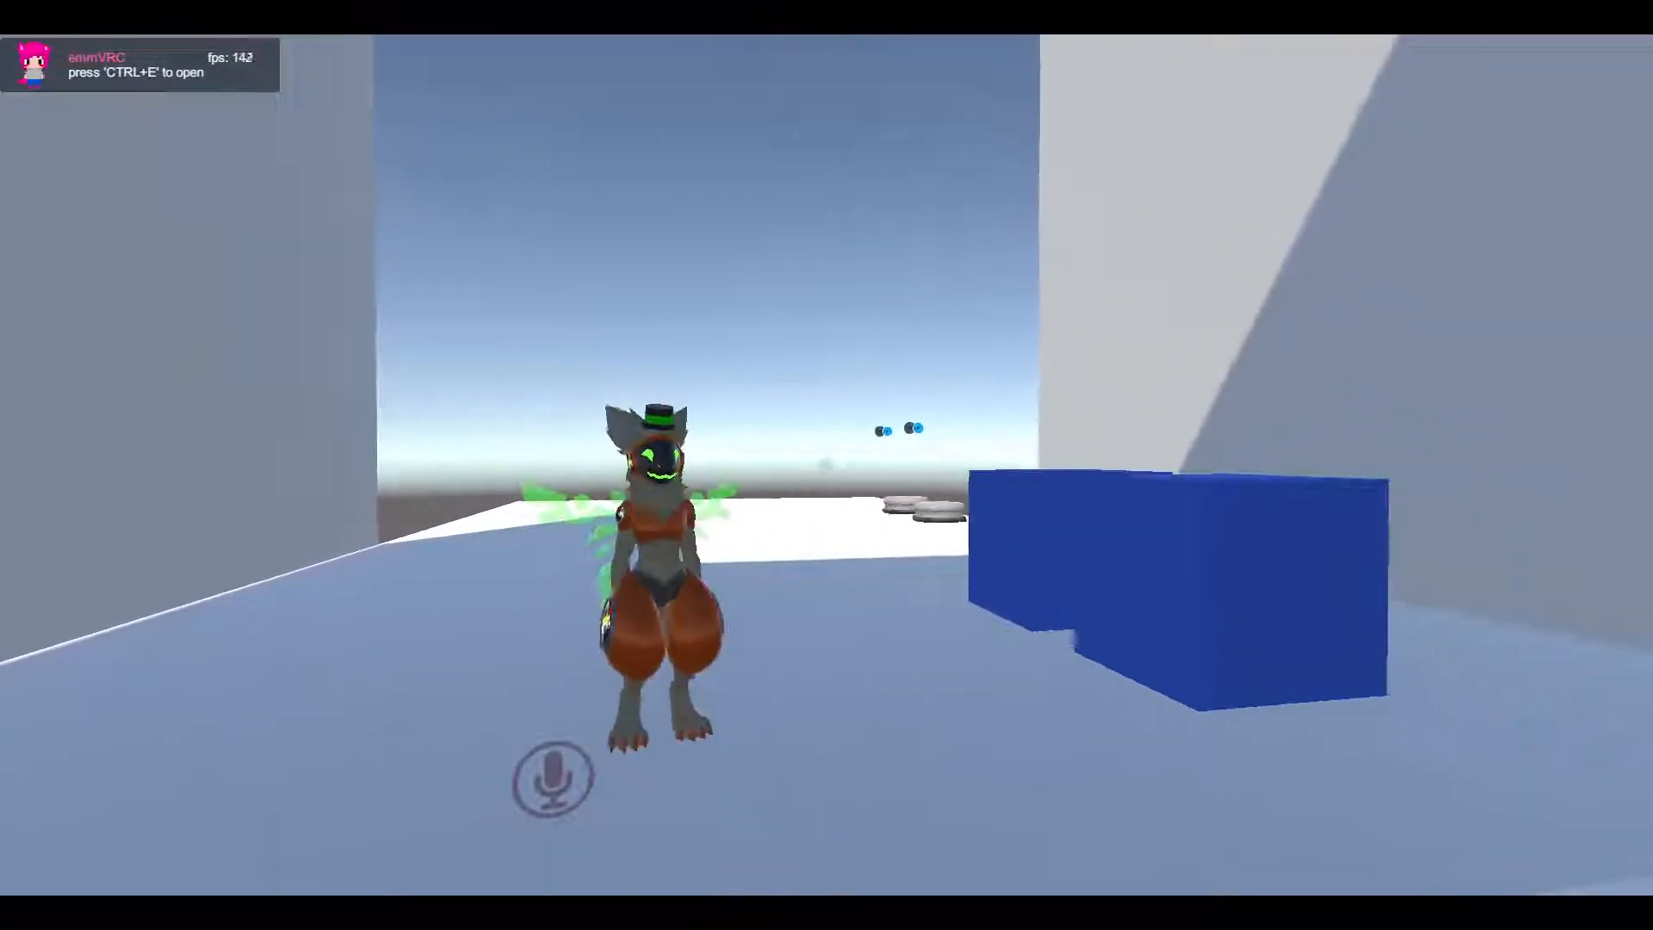
pyautogui.press('w')
pyautogui.press('s')
pyautogui.press('w')
pyautogui.press('s')
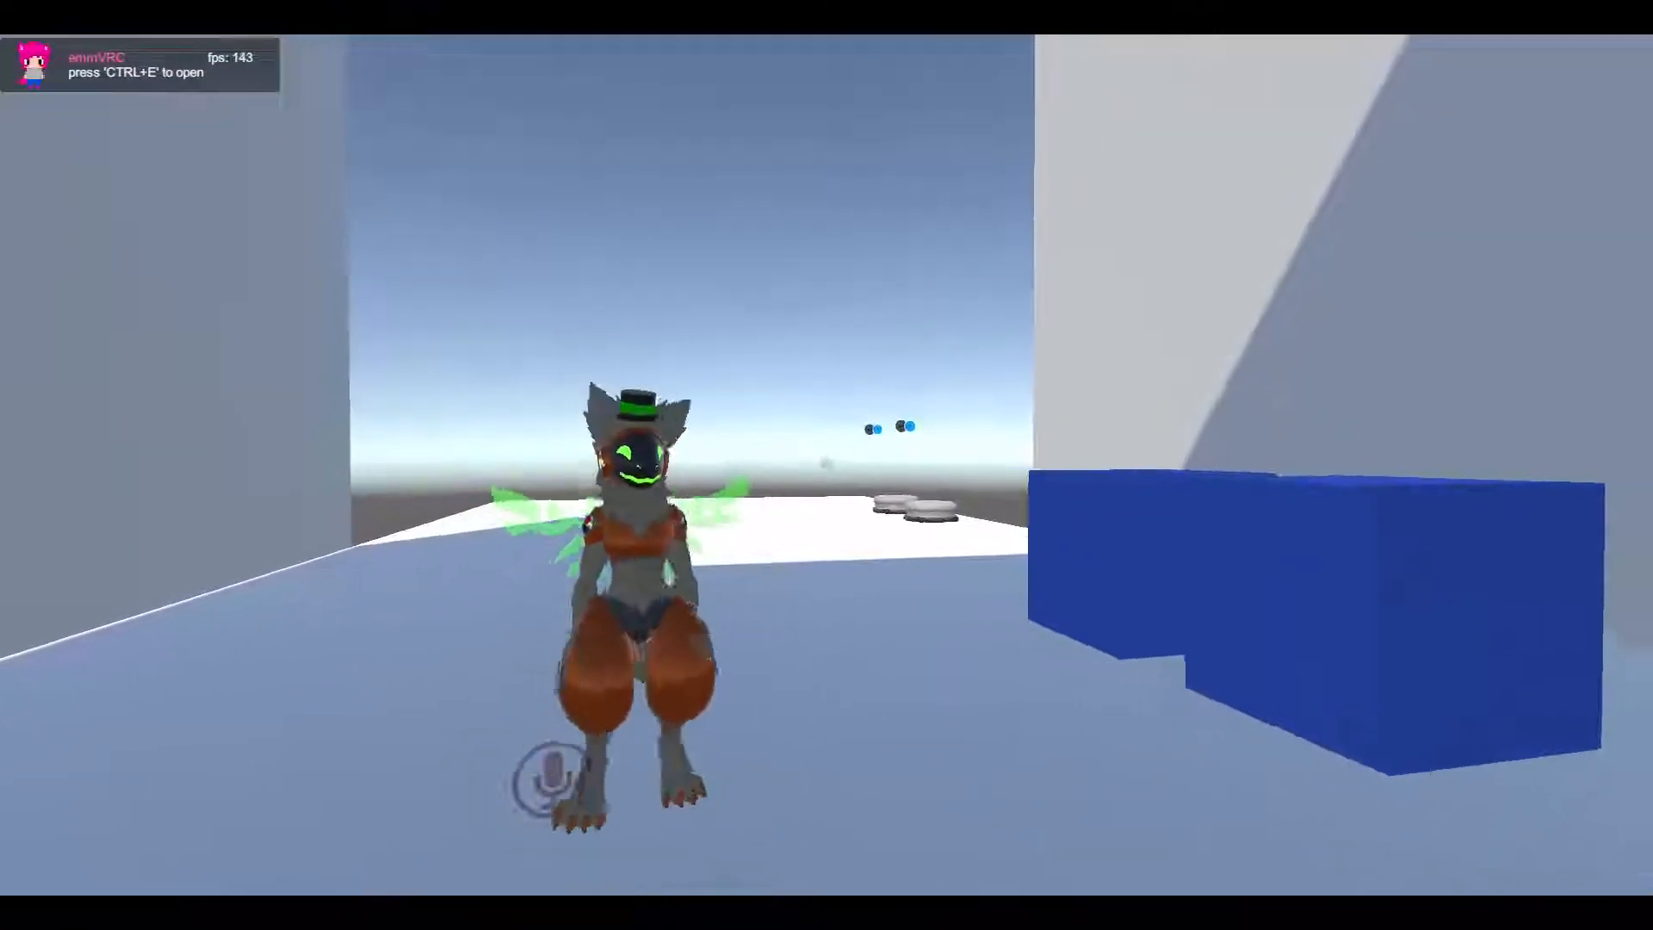
# Step in front of the mirror once more and open the VRChat quick menu
pyautogui.press('a')
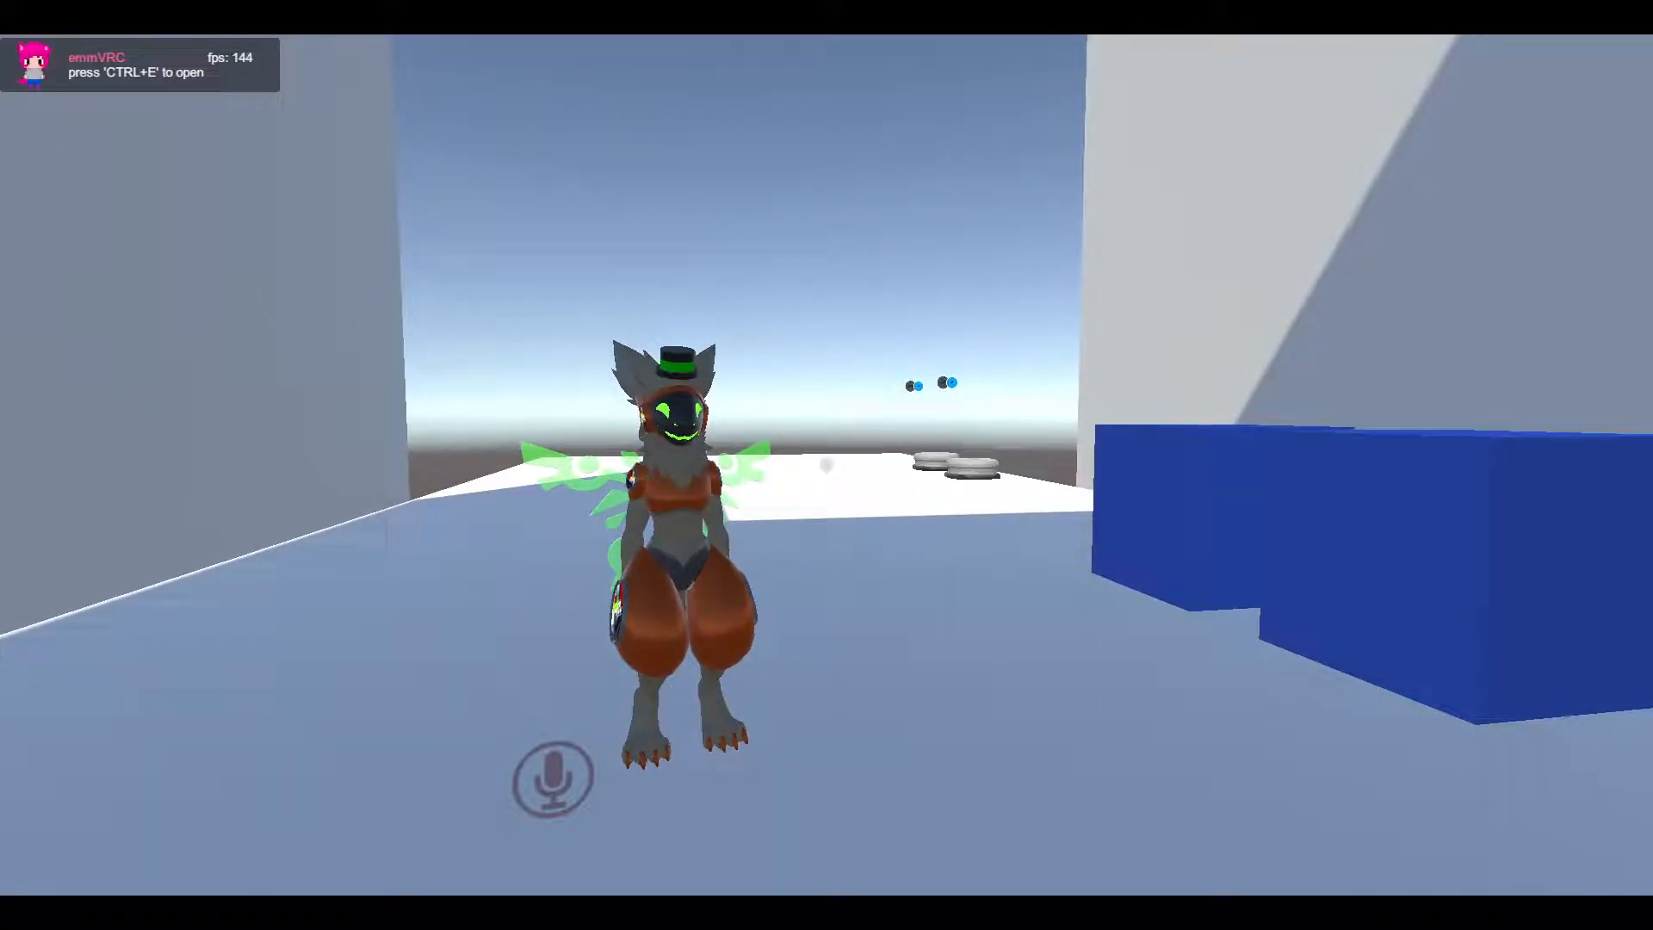
pyautogui.press('w')
pyautogui.press('s')
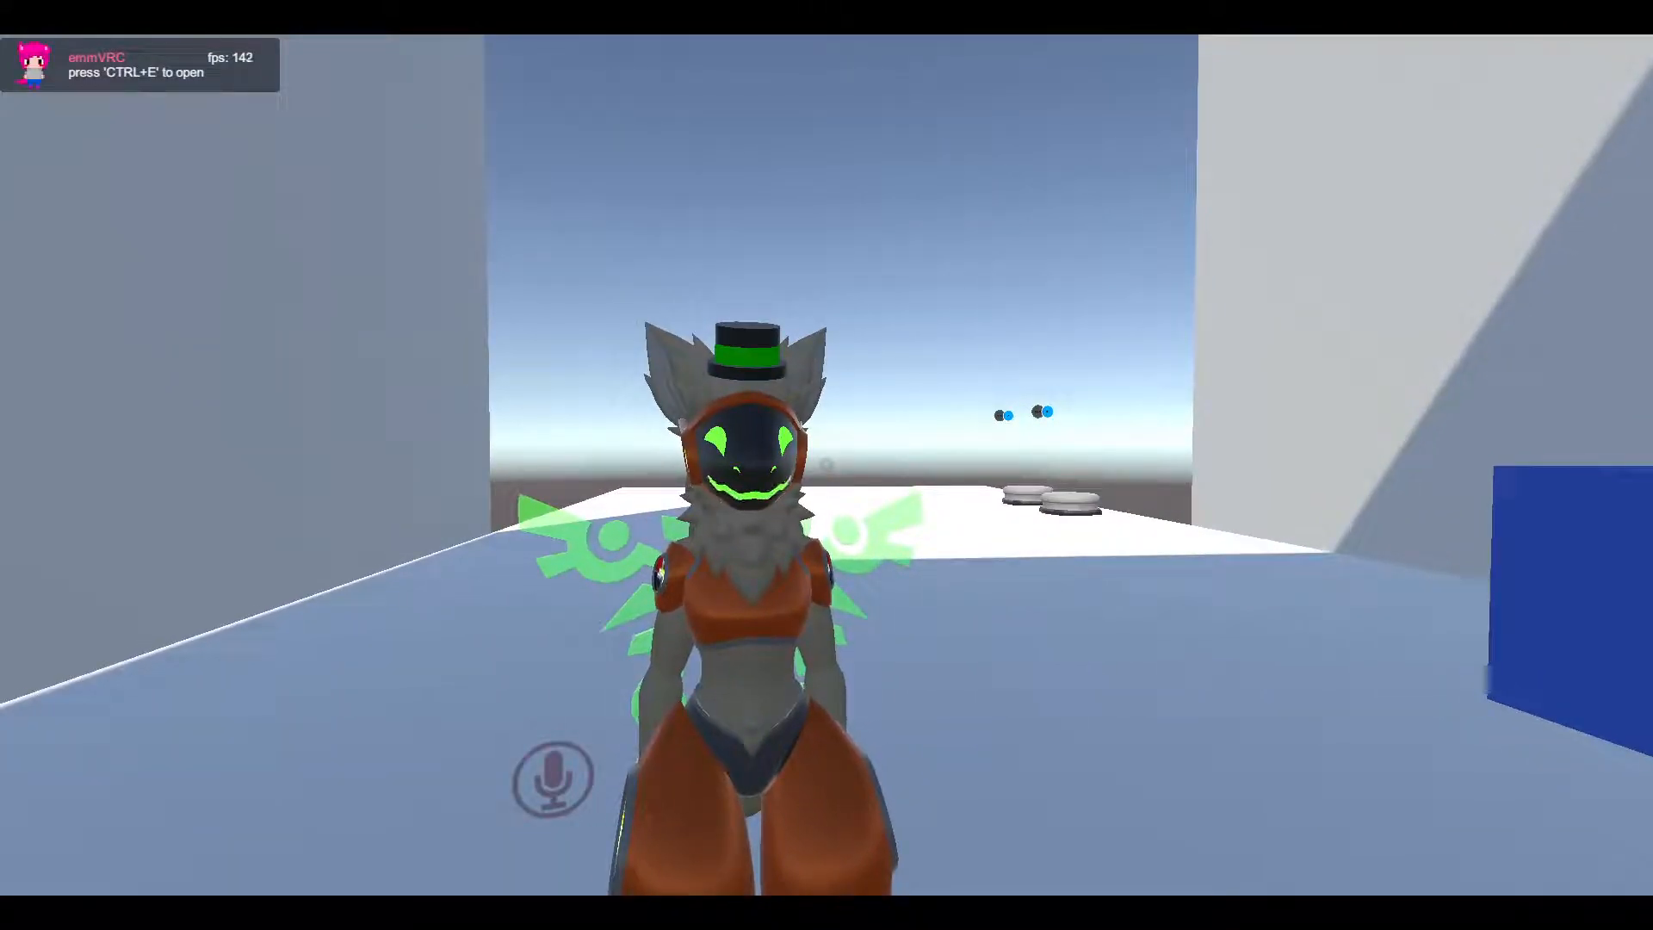
pyautogui.press('Escape')
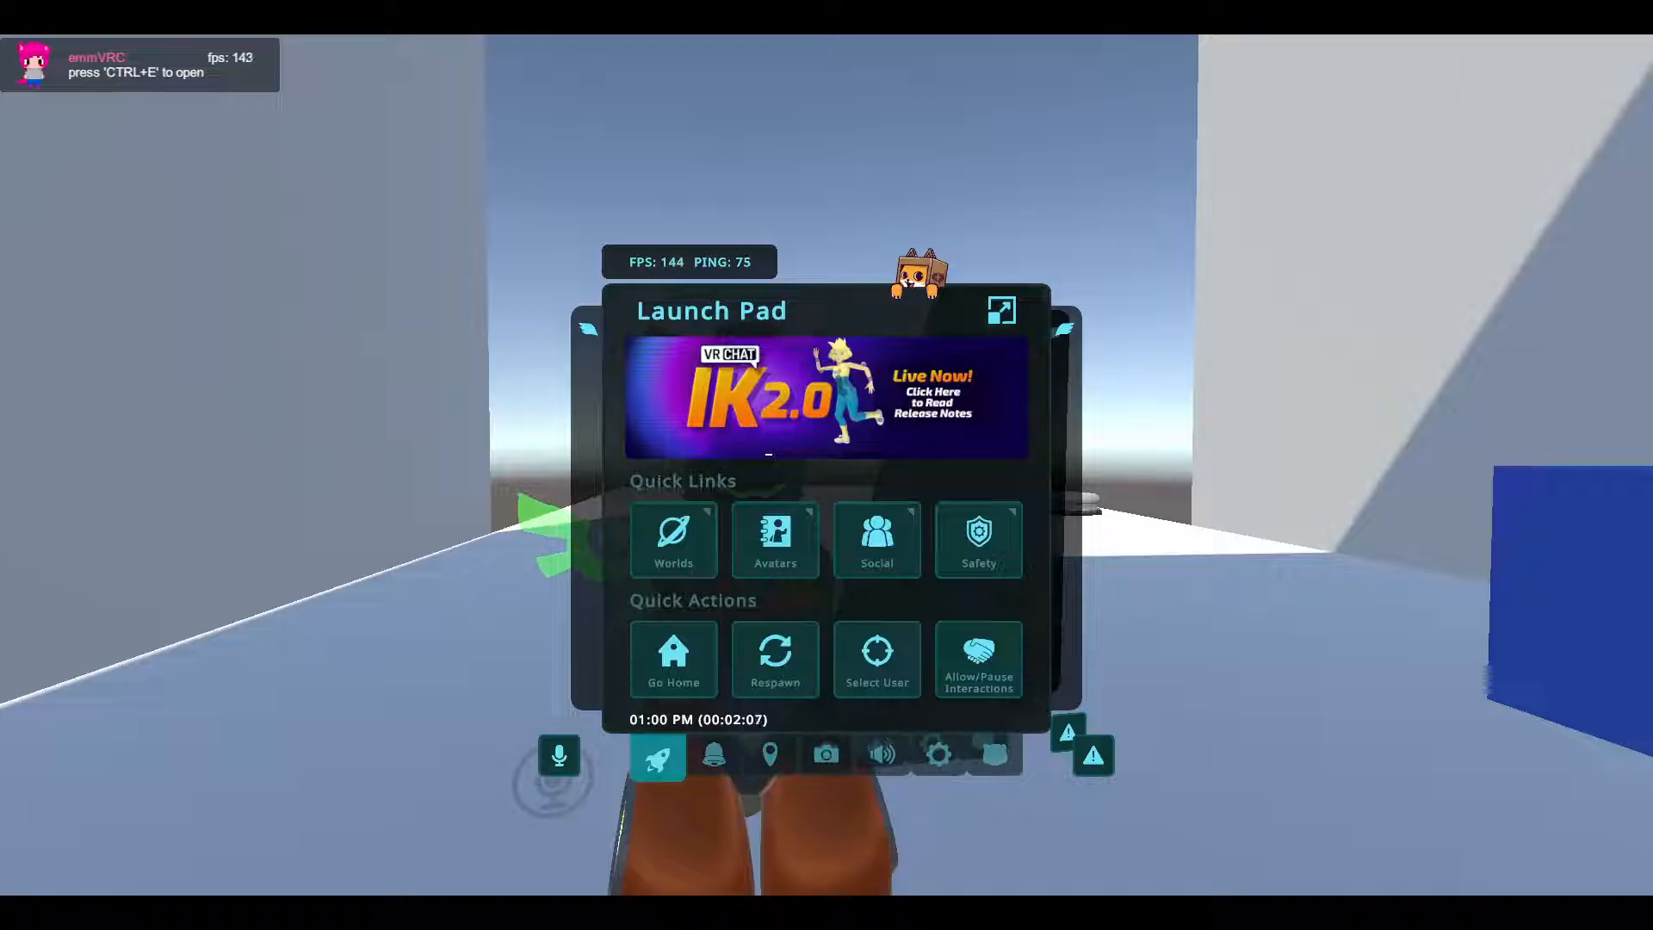